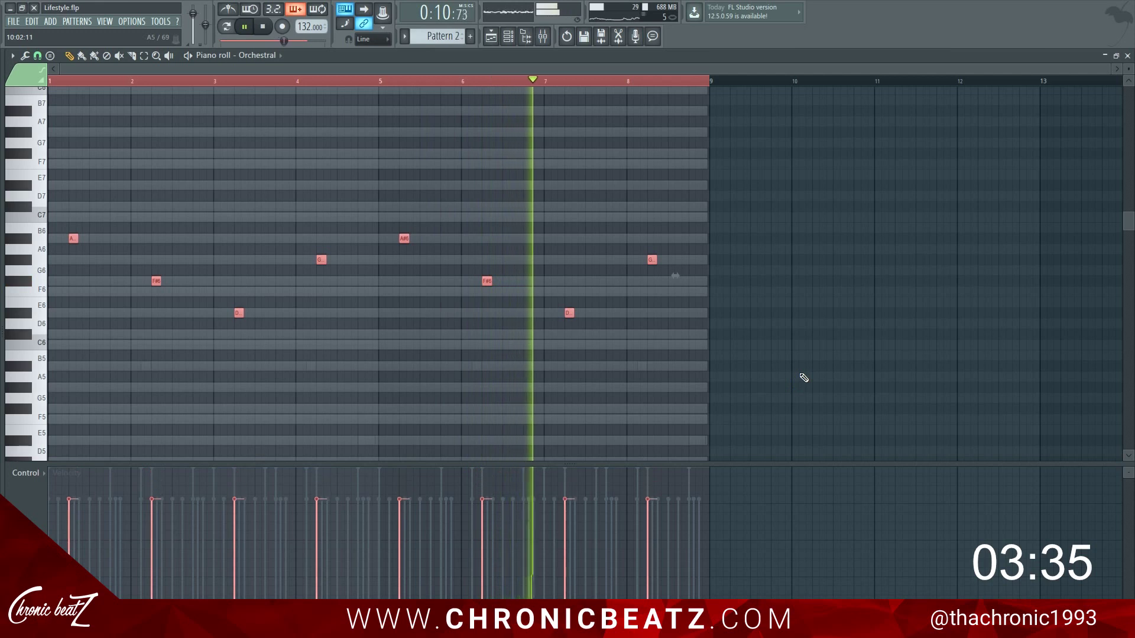
Raise the velocity of all the Orchestral notes in the piano roll to nearly maximum and shrink the velocity lane.
{"action": "left_click_drag", "start_coordinate": [749, 520], "coordinate": [767, 444]}
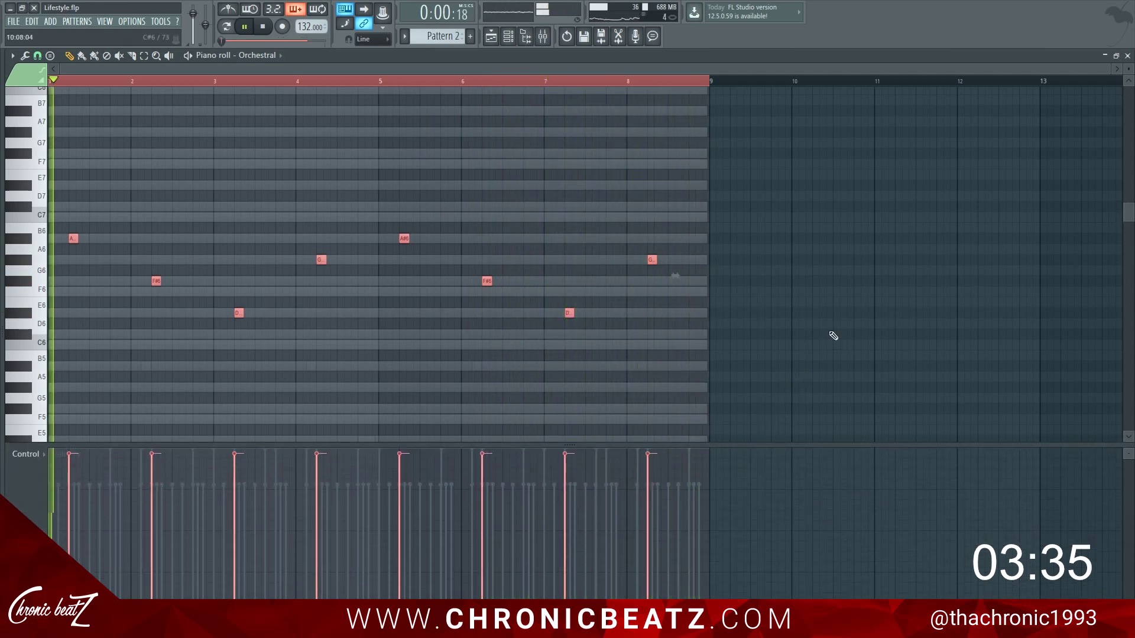
{"action": "scroll", "coordinate": [843, 301], "scroll_direction": "down", "scroll_amount": 3}
{"action": "scroll", "coordinate": [844, 294], "scroll_direction": "up", "scroll_amount": 3}
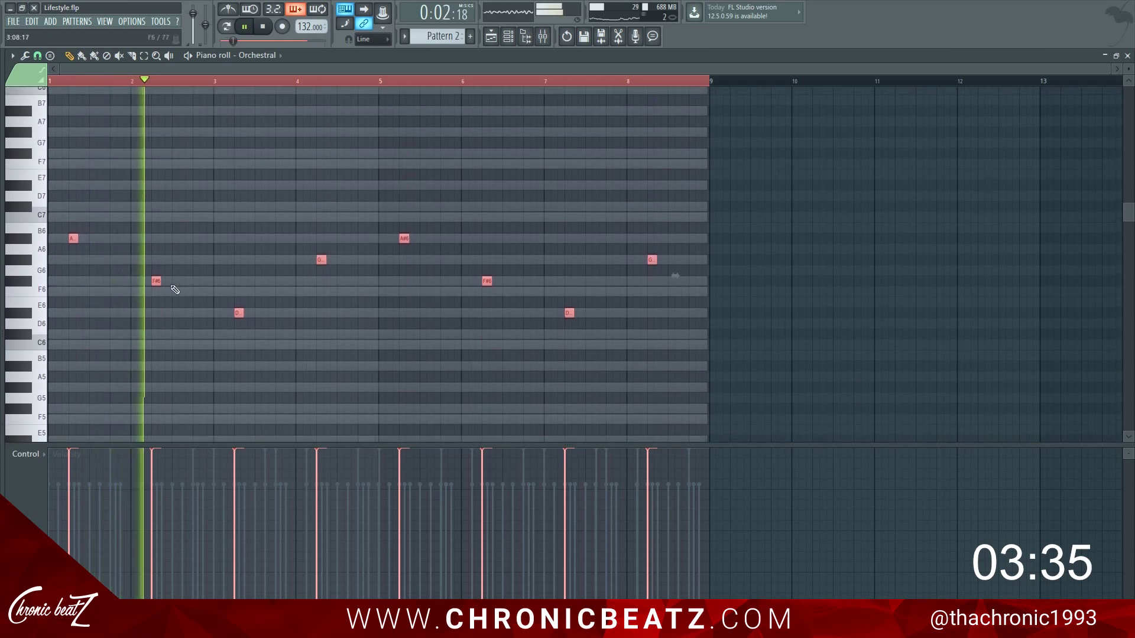
{"action": "left_click_drag", "start_coordinate": [689, 469], "coordinate": [680, 520]}
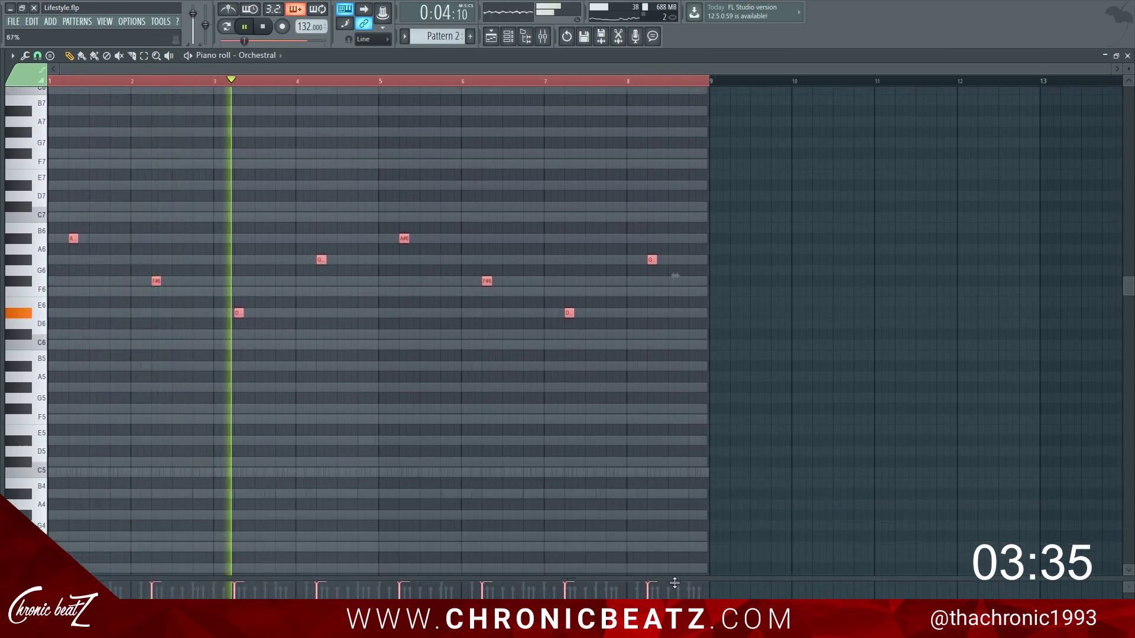
{"action": "scroll", "coordinate": [526, 400], "scroll_direction": "up", "scroll_amount": 2}
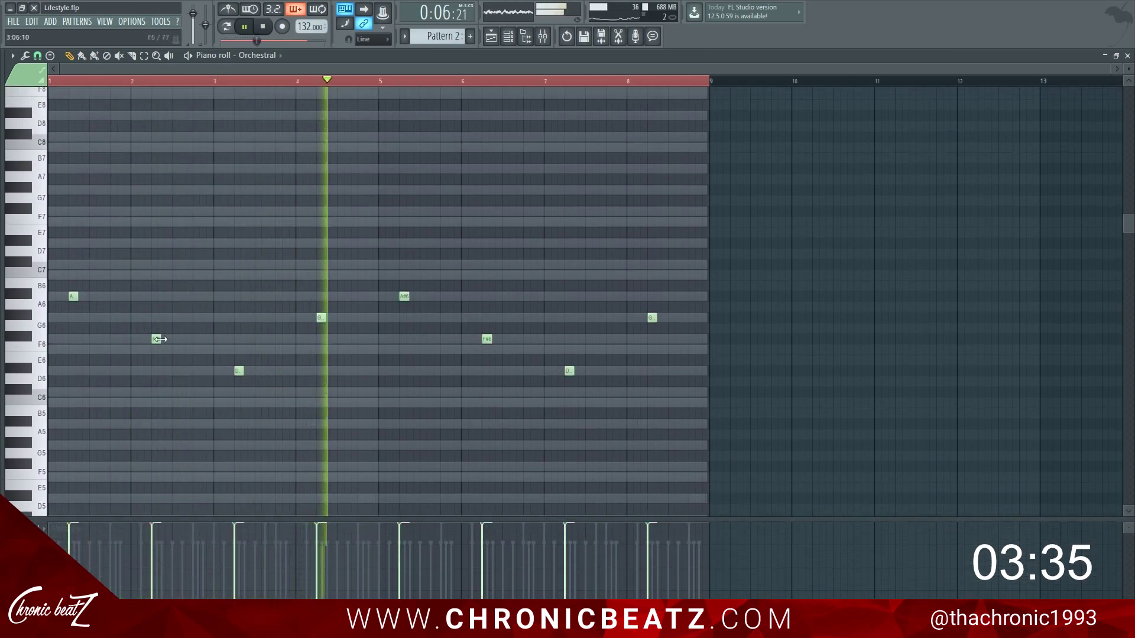
Duplicate all the Orchestral notes one octave higher, keeping the originals in place, and close the piano roll.
{"action": "left_click_drag", "start_coordinate": [72, 302], "coordinate": [72, 175], "text": "shift"}
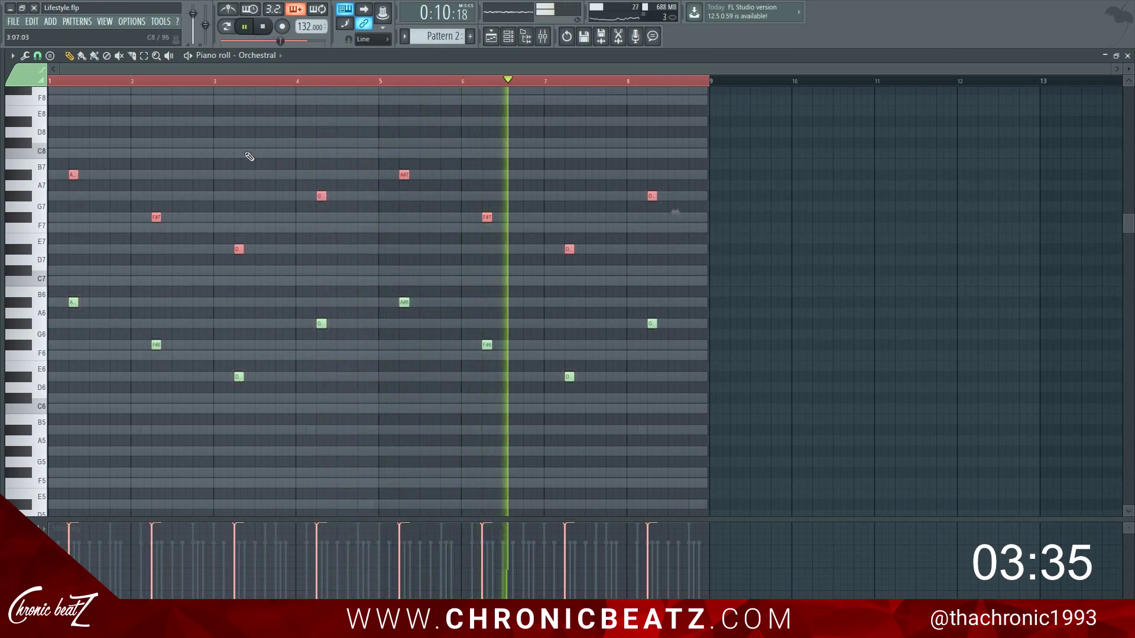
{"action": "left_click", "coordinate": [806, 234], "text": "ctrl"}
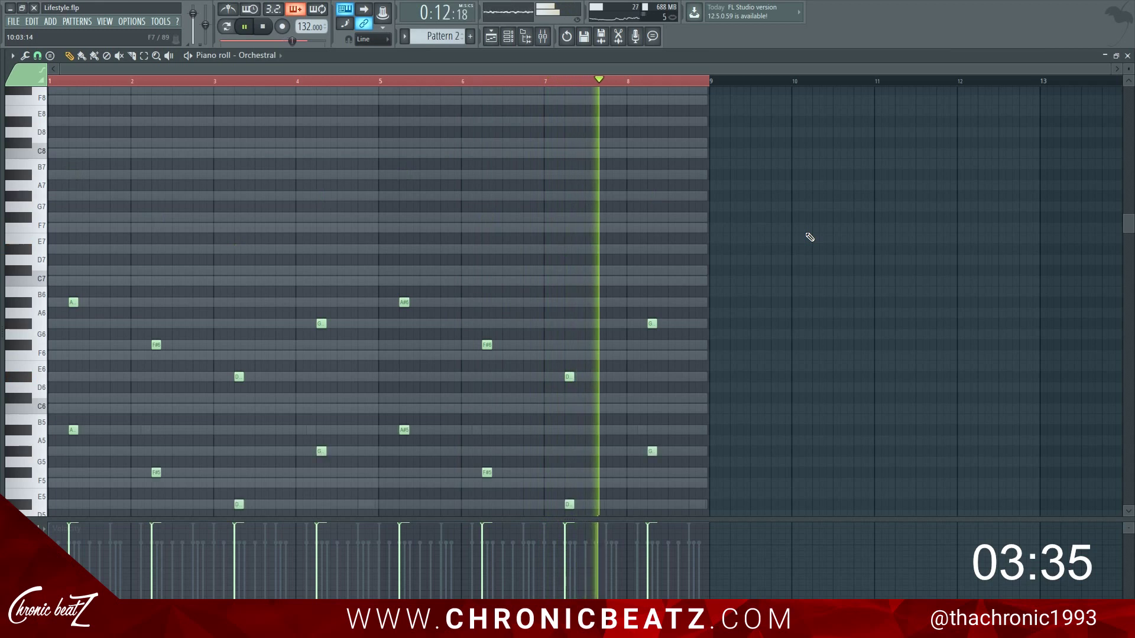
{"action": "scroll", "coordinate": [819, 244], "scroll_direction": "down", "scroll_amount": 5}
{"action": "scroll", "coordinate": [899, 255], "scroll_direction": "up", "scroll_amount": 2}
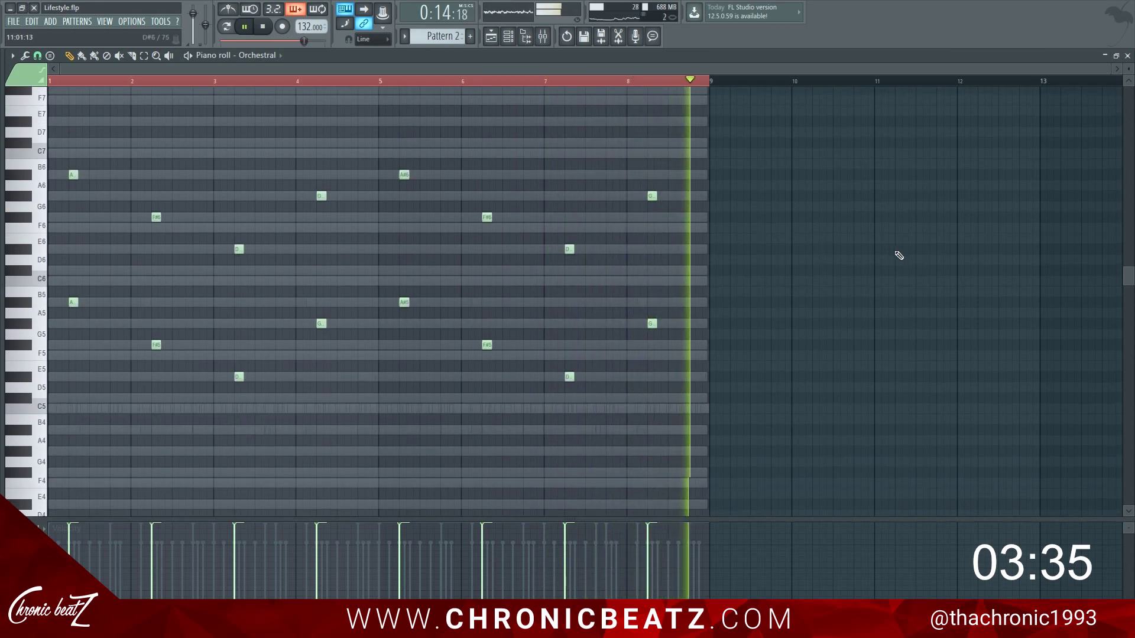
{"action": "key", "text": "ctrl+Up"}
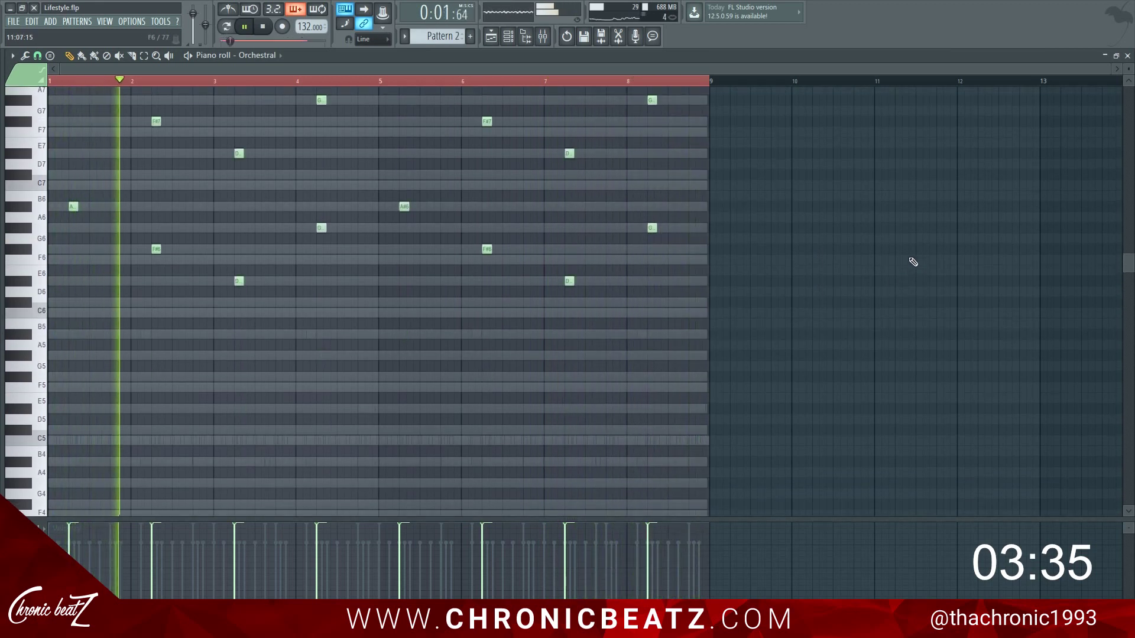
{"action": "key", "text": "Escape"}
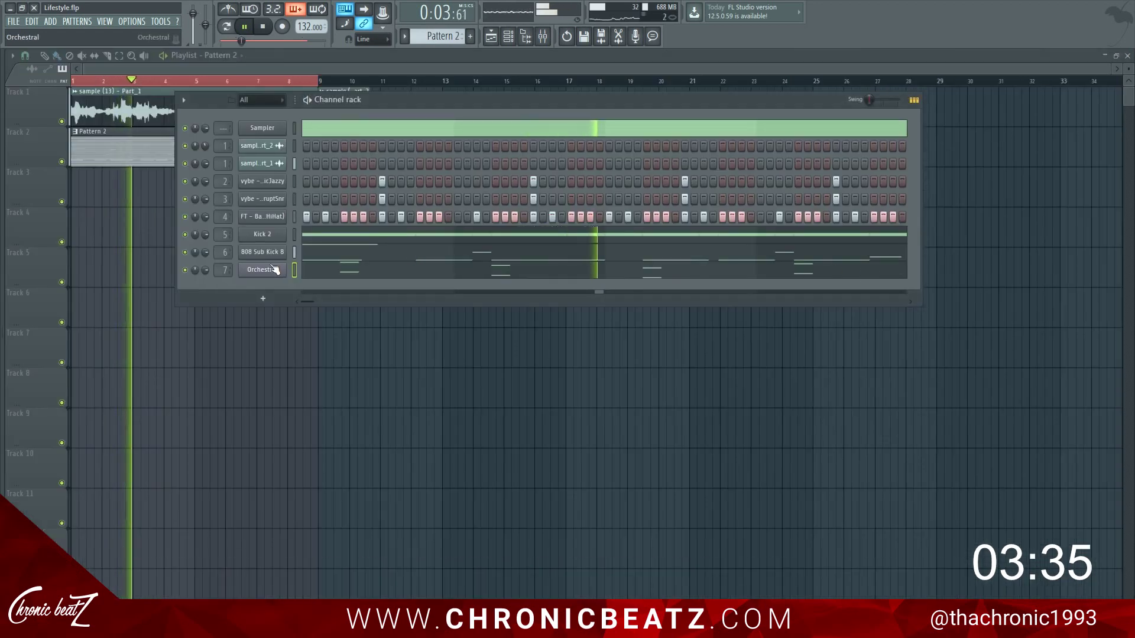
Examine the Orchestral channel's instrument, plugin wrapper and miscellaneous channel settings, including the echo delay, and close its window.
{"action": "left_click", "coordinate": [262, 269]}
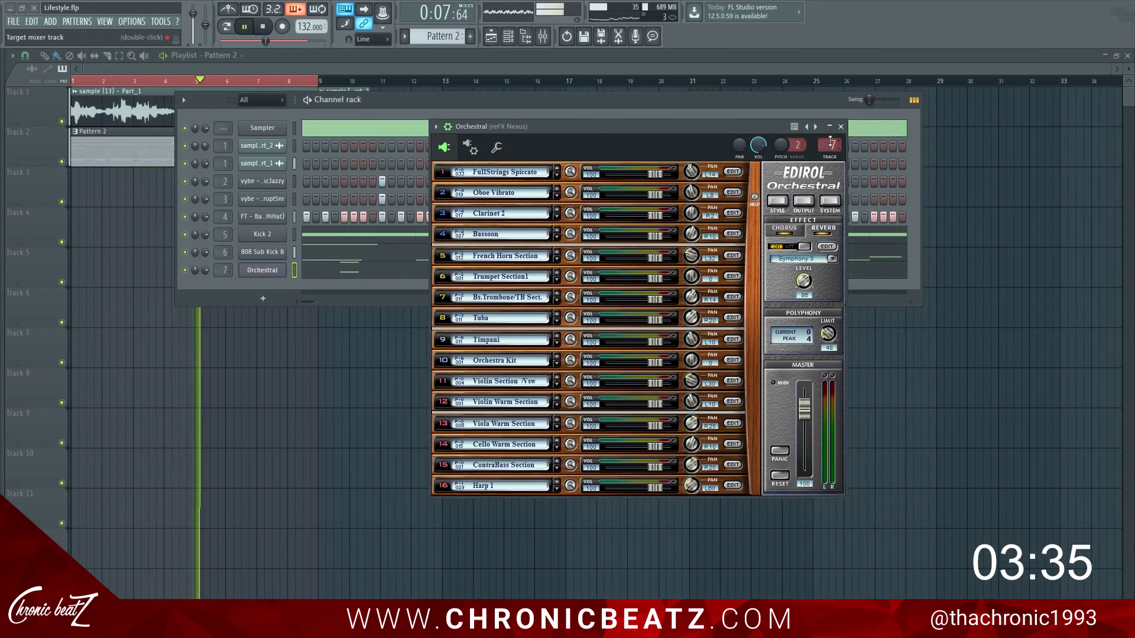
{"action": "left_click", "coordinate": [496, 147]}
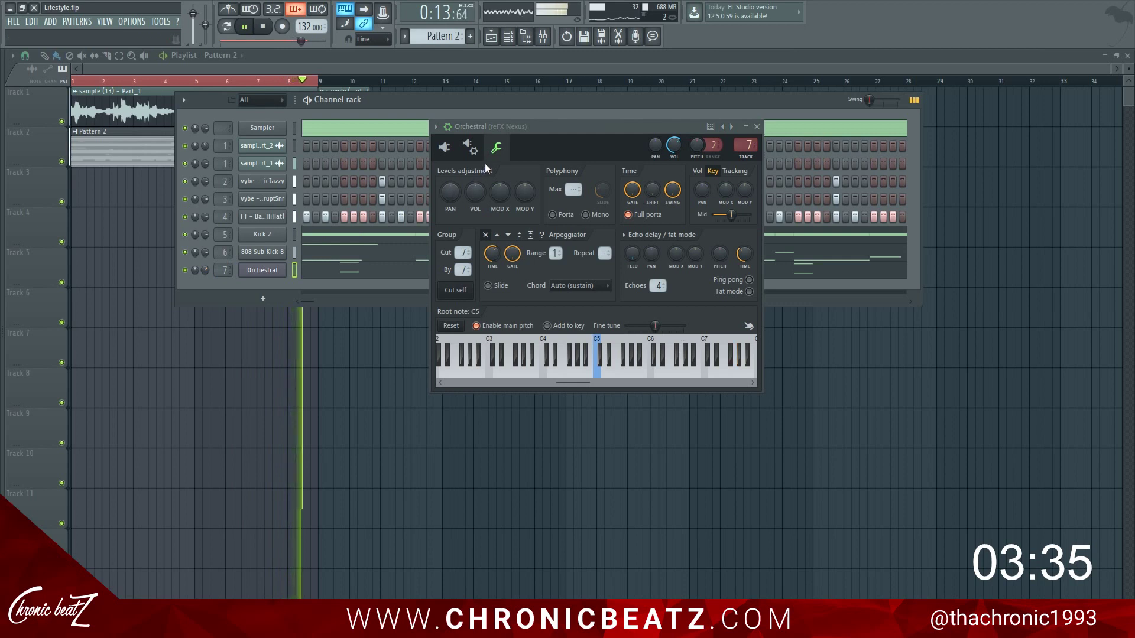
{"action": "left_click", "coordinate": [471, 148]}
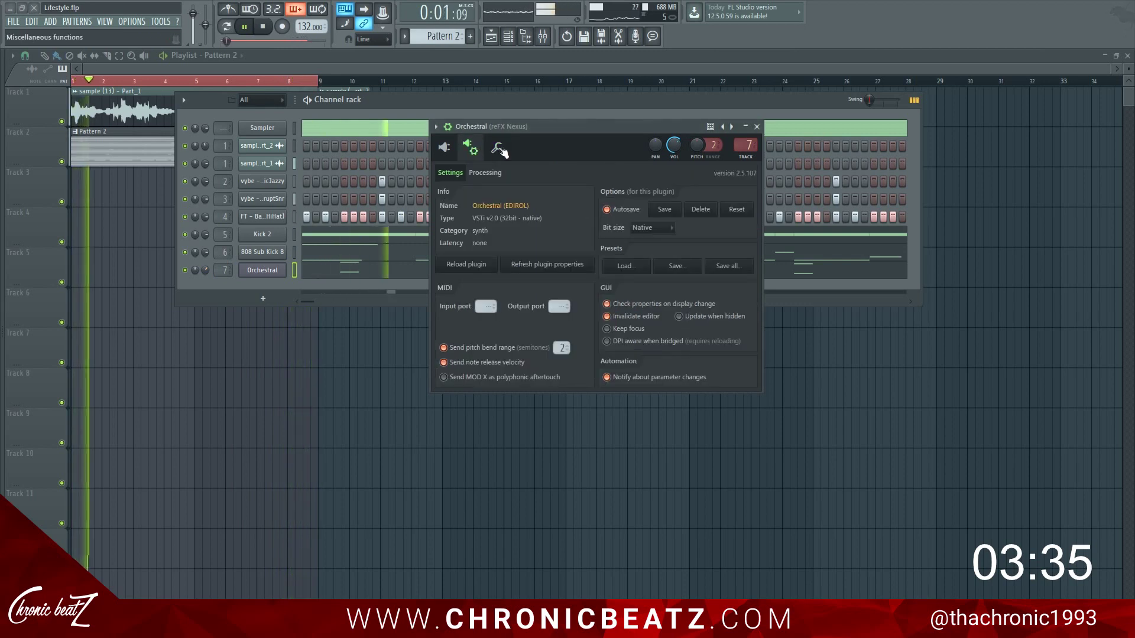
{"action": "left_click", "coordinate": [496, 148]}
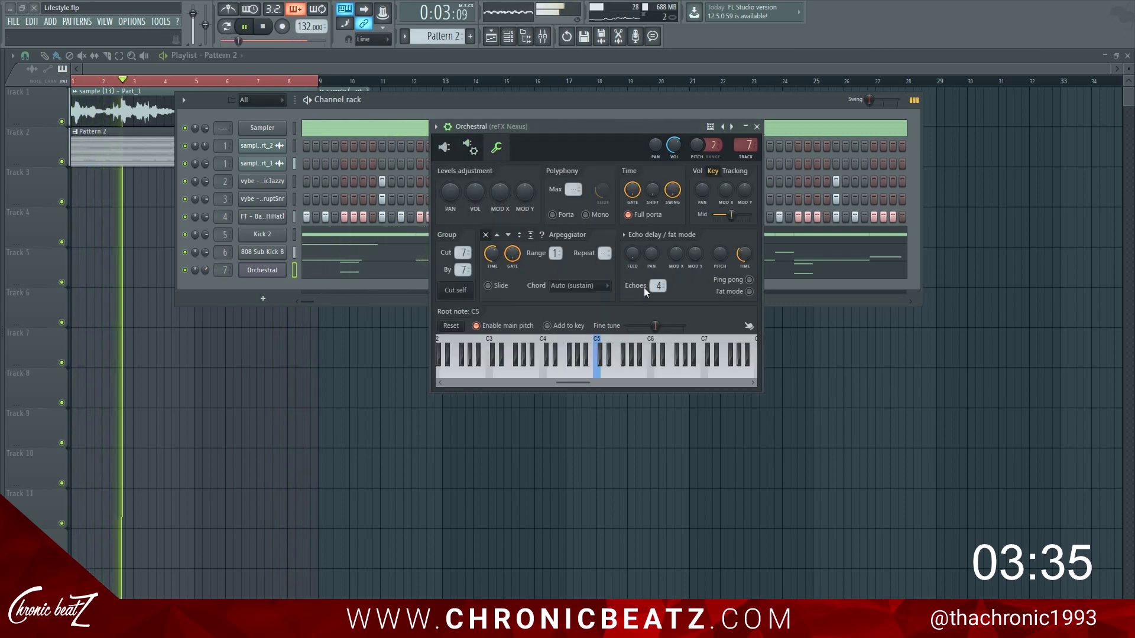
{"action": "left_click", "coordinate": [757, 127]}
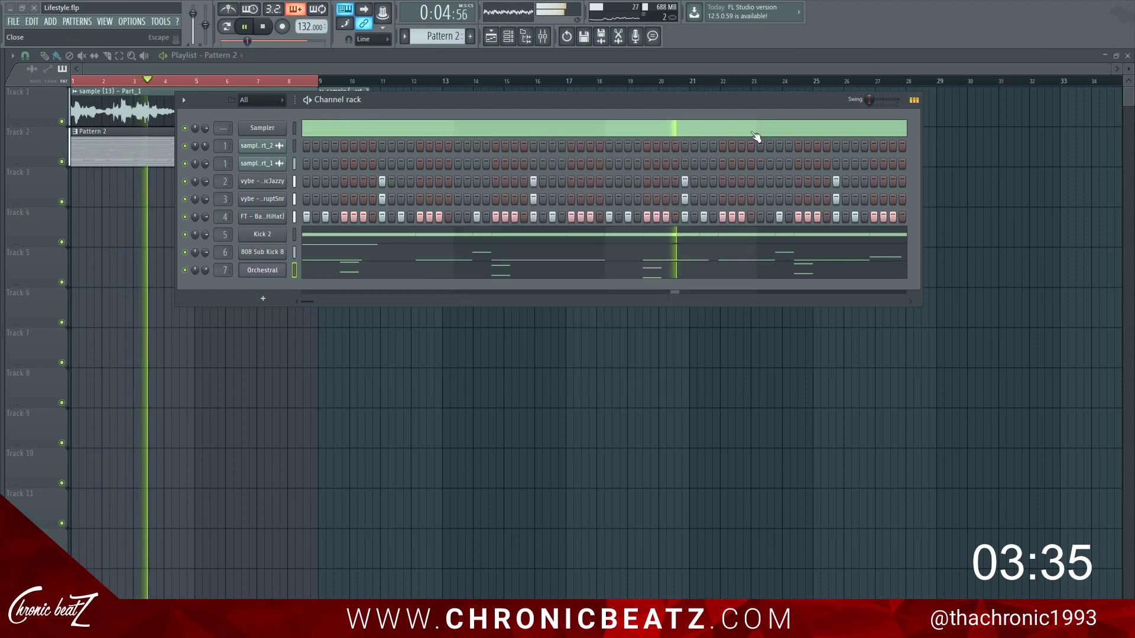
Open the mixer at full size and load Fruity Compressor into the first effect slot of the reFX Nexus track.
{"action": "left_click", "coordinate": [543, 36]}
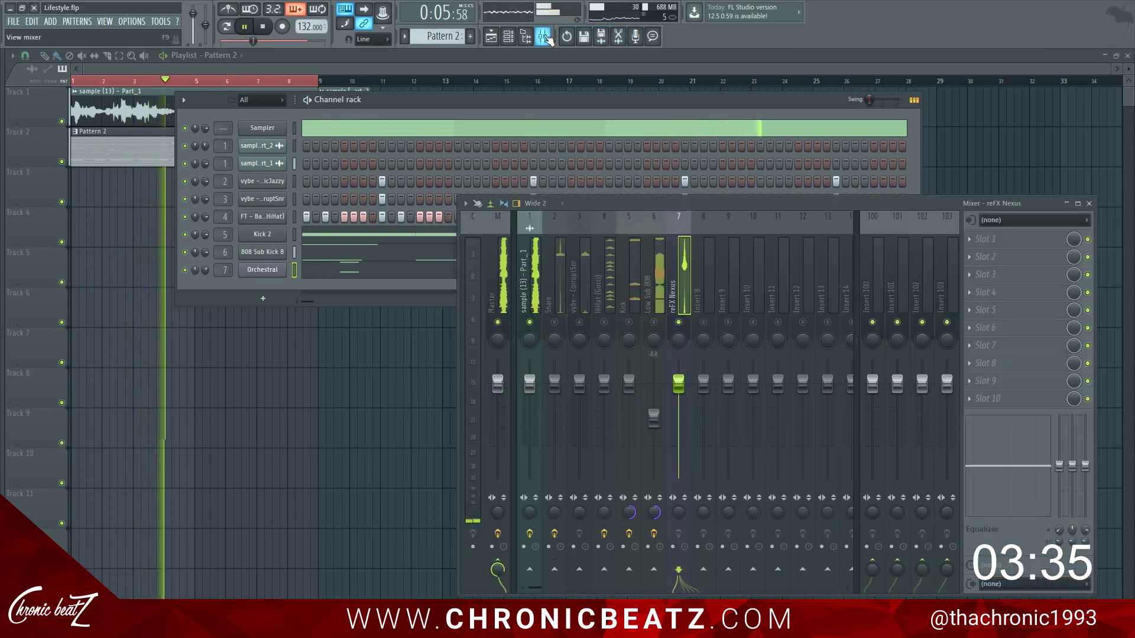
{"action": "double_click", "coordinate": [739, 198]}
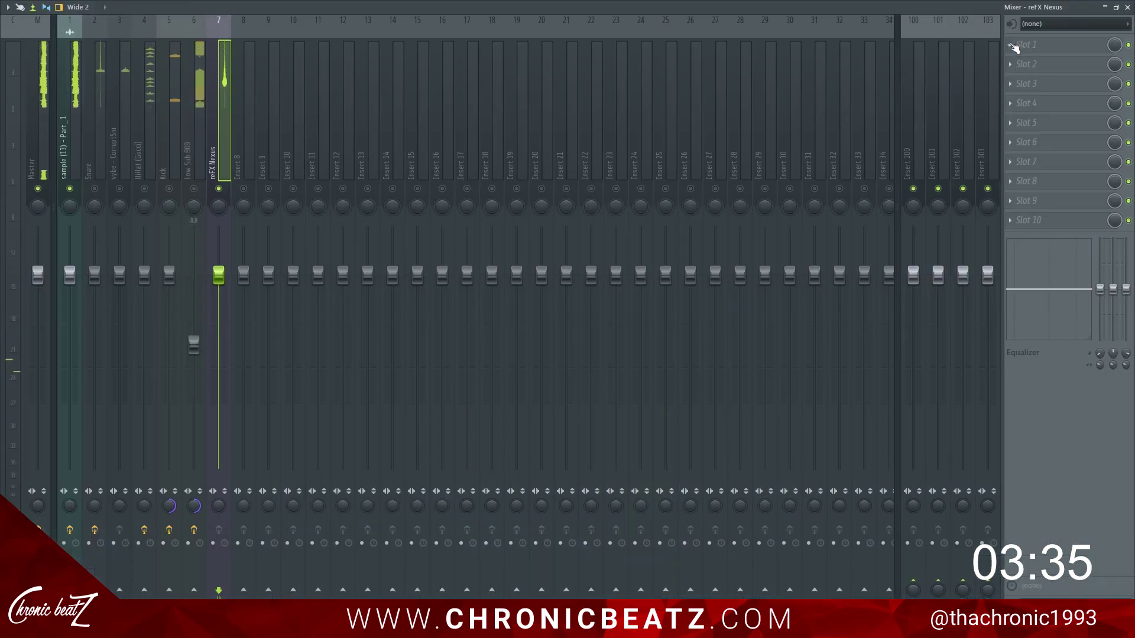
{"action": "left_click", "coordinate": [1014, 48]}
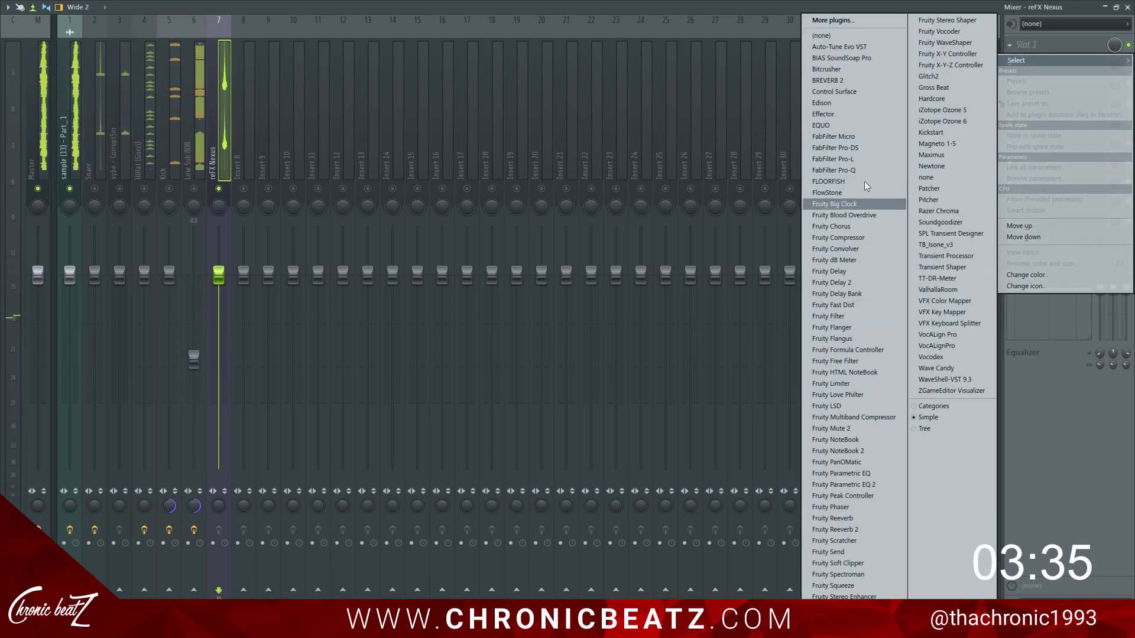
{"action": "left_click", "coordinate": [863, 238]}
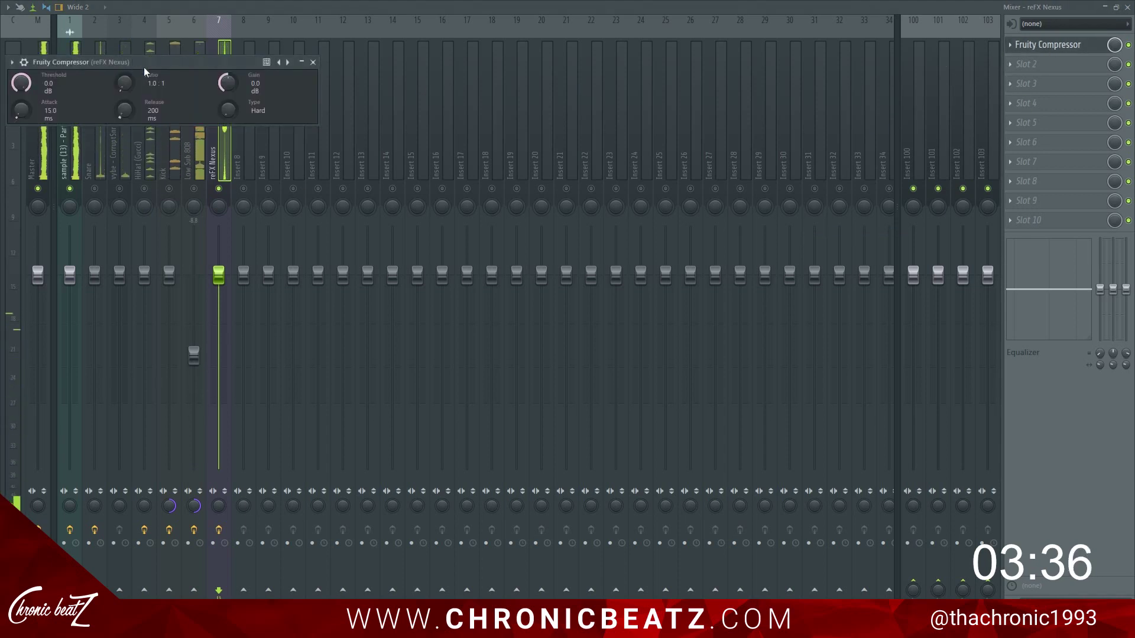
Set the compressor's threshold to -26.5 dB, ratio to 4.8:1 and attack to 76.9 ms, and close it and the mixer.
{"action": "left_click_drag", "start_coordinate": [144, 71], "coordinate": [520, 211]}
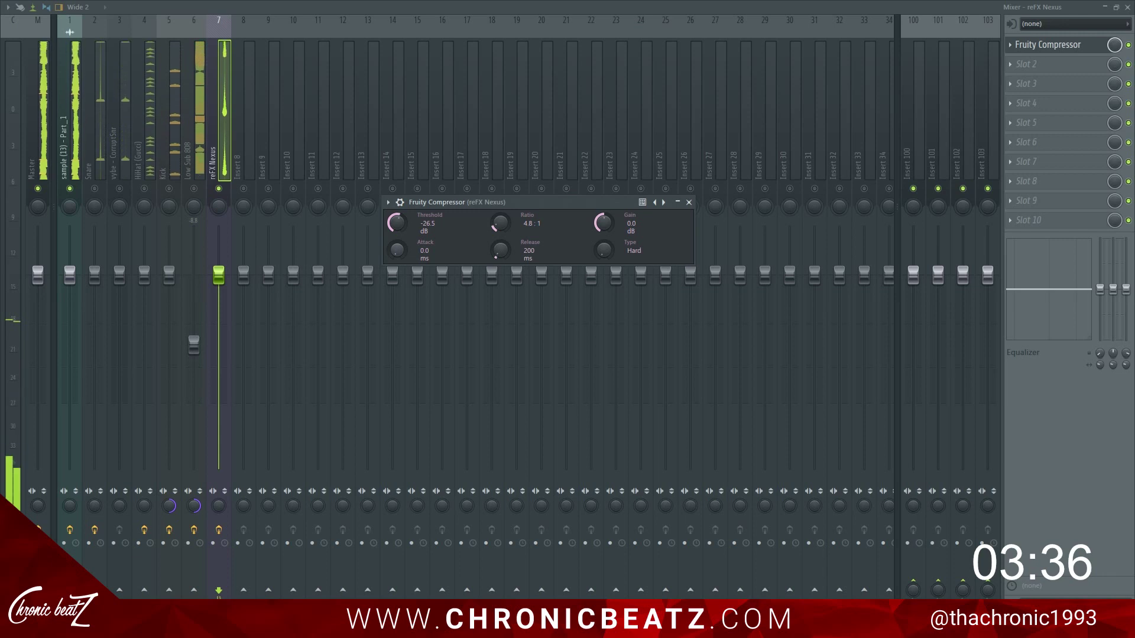
{"action": "left_click_drag", "start_coordinate": [397, 251], "coordinate": [399, 258]}
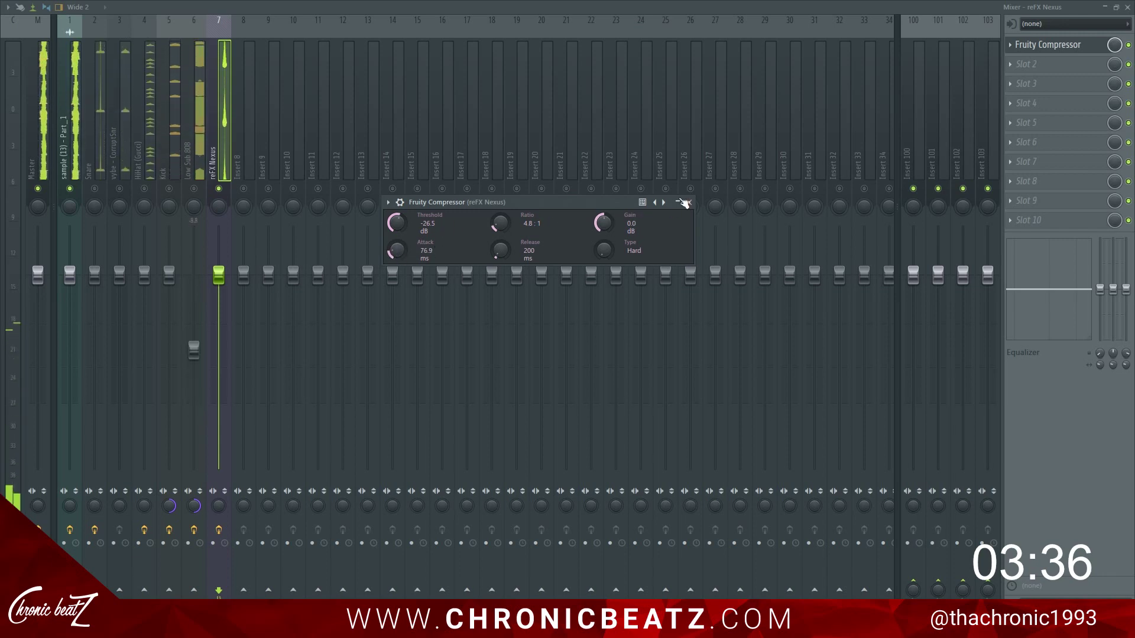
{"action": "left_click", "coordinate": [688, 202]}
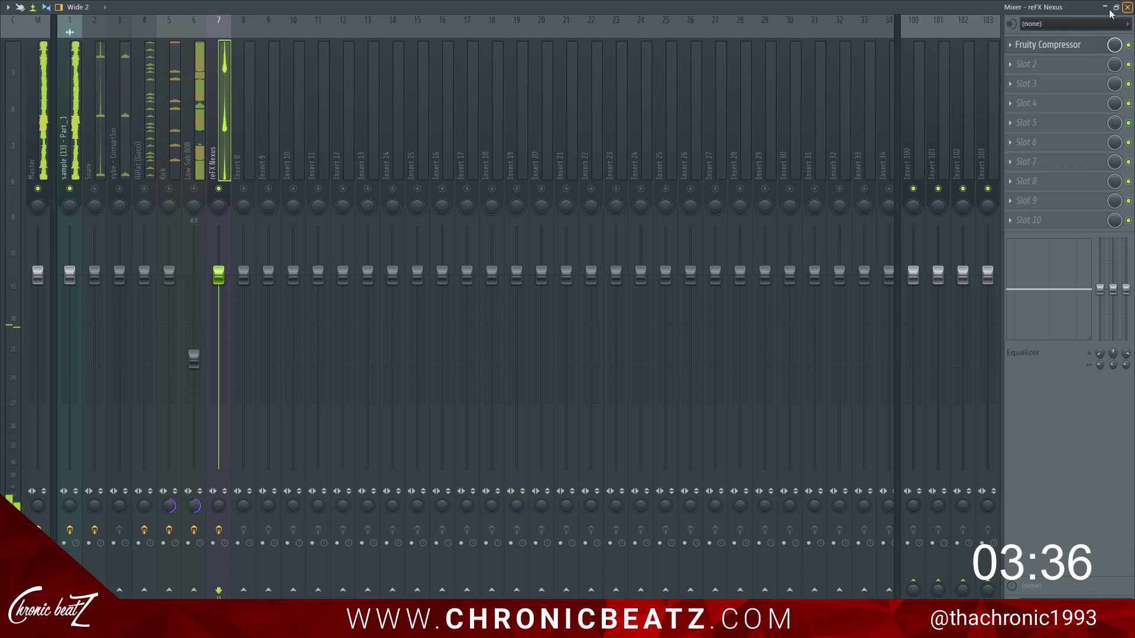
{"action": "left_click", "coordinate": [1127, 7]}
Reset the Orchestral channel's volume to its default and reposition the channel rack over the playlist.
{"action": "right_click", "coordinate": [214, 275]}
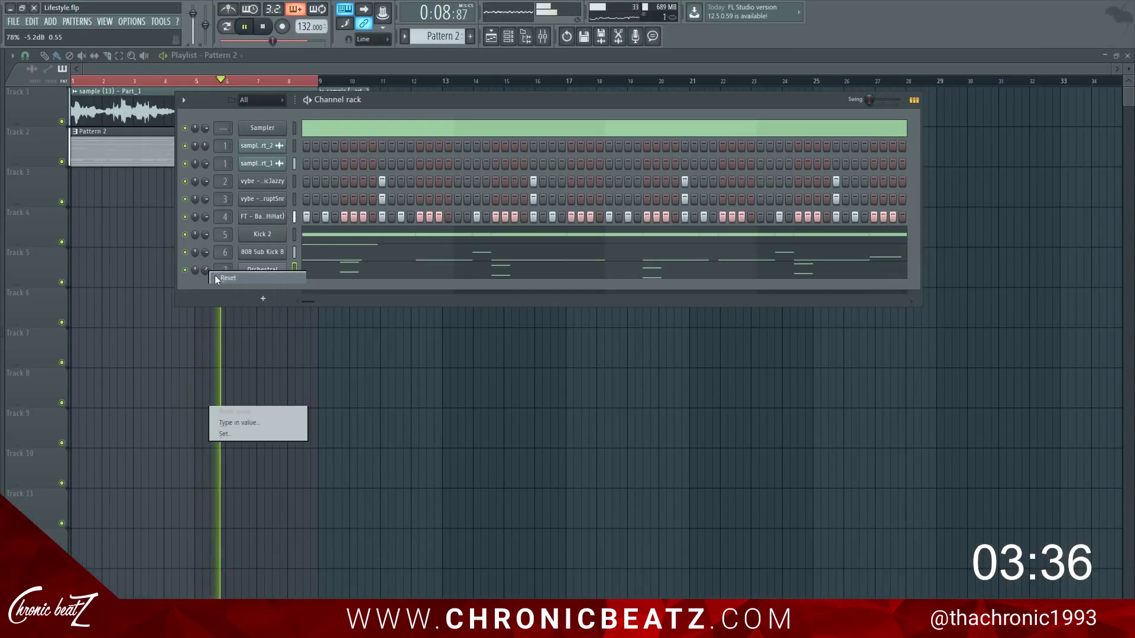
{"action": "left_click", "coordinate": [220, 278]}
{"action": "left_click_drag", "start_coordinate": [468, 98], "coordinate": [509, 125]}
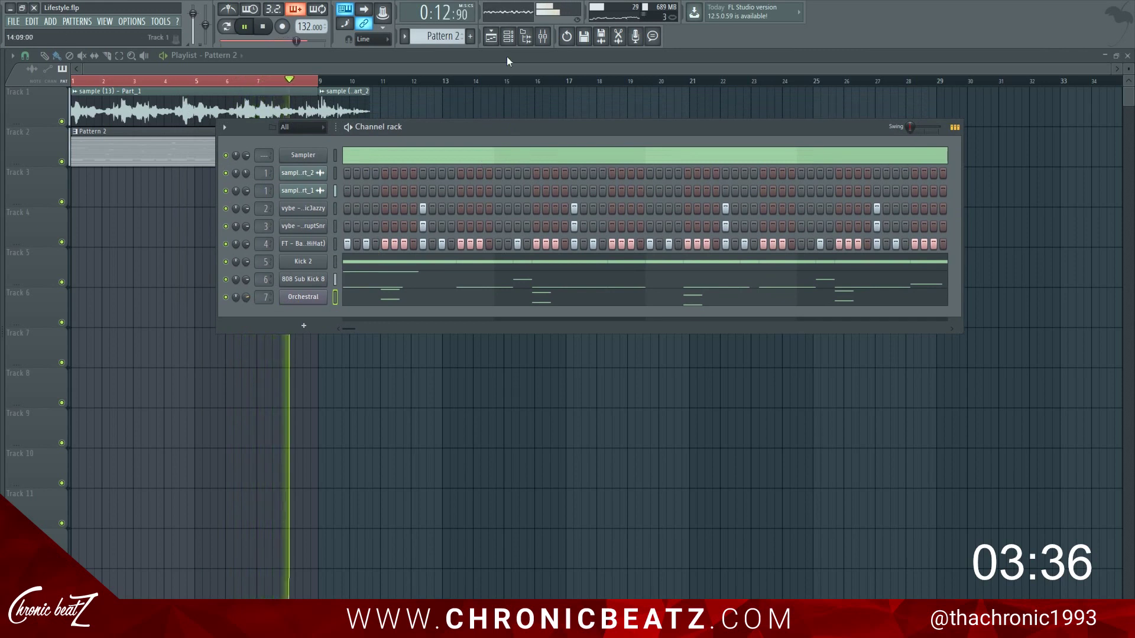
Turn on Fruity parametric EQ 2 on the sample (13) - Part_1 mixer track.
{"action": "left_click", "coordinate": [542, 36]}
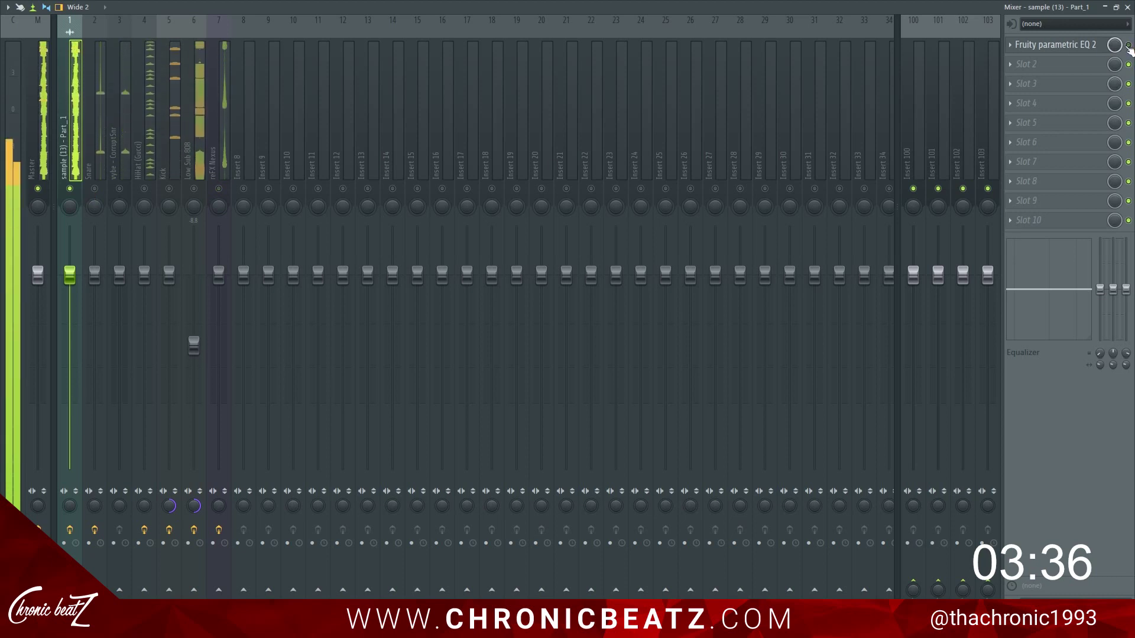
{"action": "left_click", "coordinate": [1069, 45]}
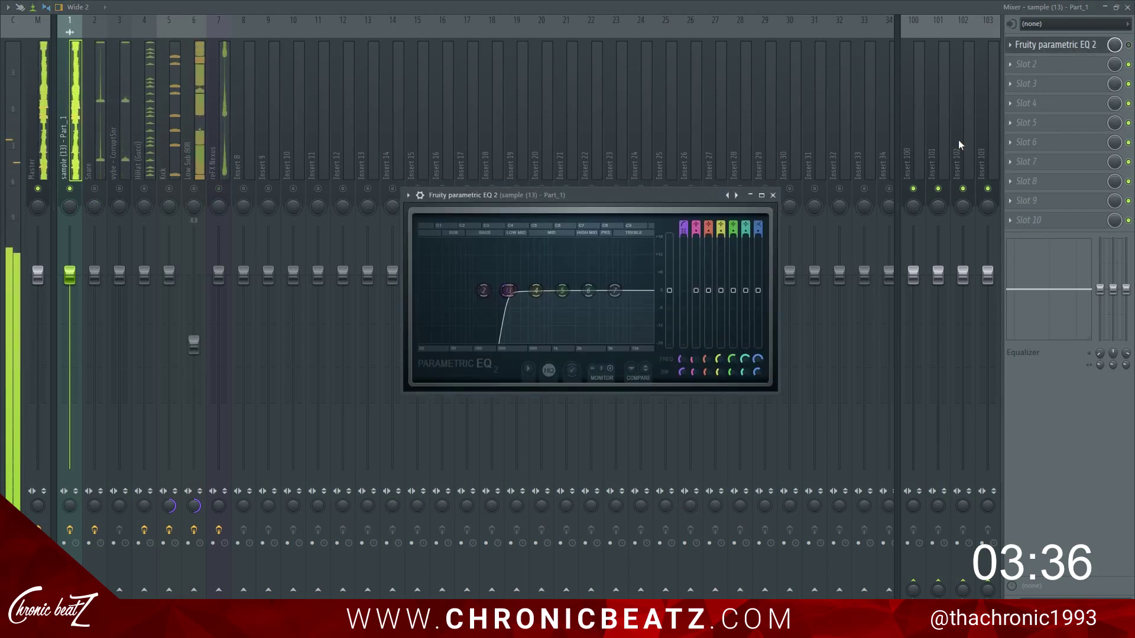
{"action": "left_click", "coordinate": [1127, 45]}
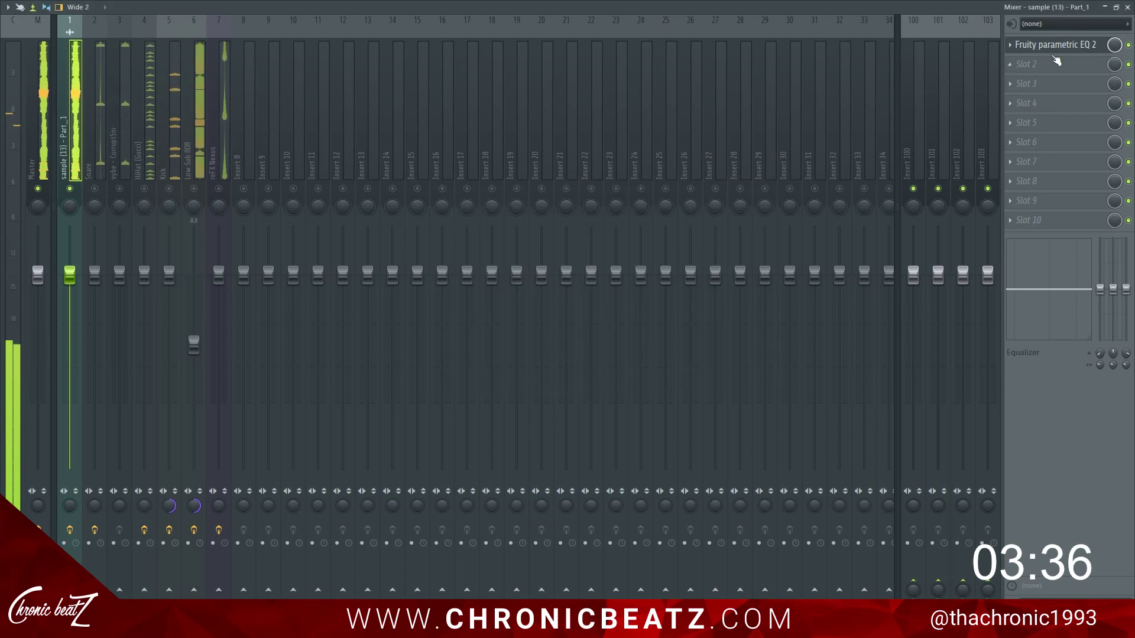
Cut two deep, narrow notches in the sample's mids with EQ bands 5 and 6 and slightly boost the highs with band 7.
{"action": "left_click", "coordinate": [1055, 46]}
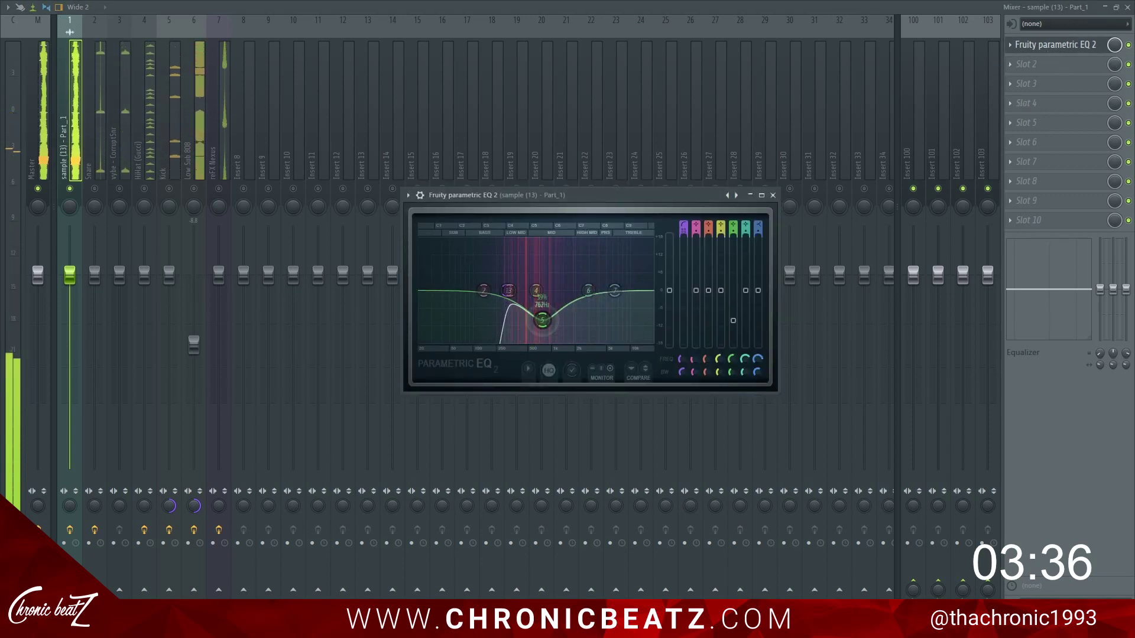
{"action": "left_click_drag", "start_coordinate": [540, 331], "coordinate": [534, 293]}
{"action": "scroll", "coordinate": [537, 332], "scroll_direction": "down", "scroll_amount": 4}
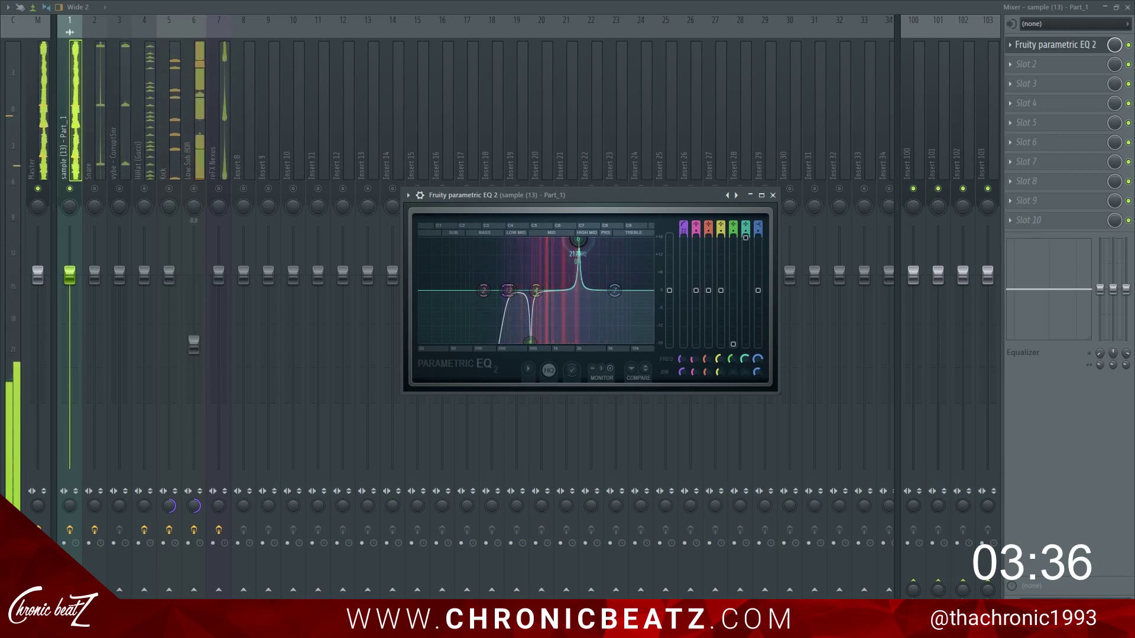
{"action": "left_click_drag", "start_coordinate": [582, 239], "coordinate": [554, 240]}
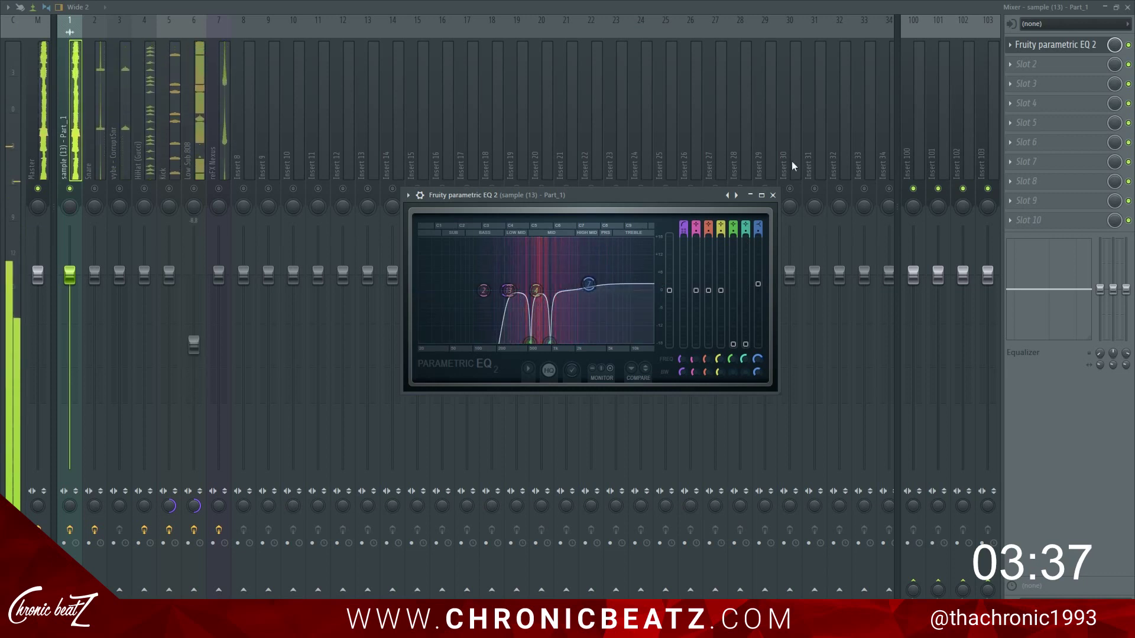
{"action": "left_click", "coordinate": [772, 195]}
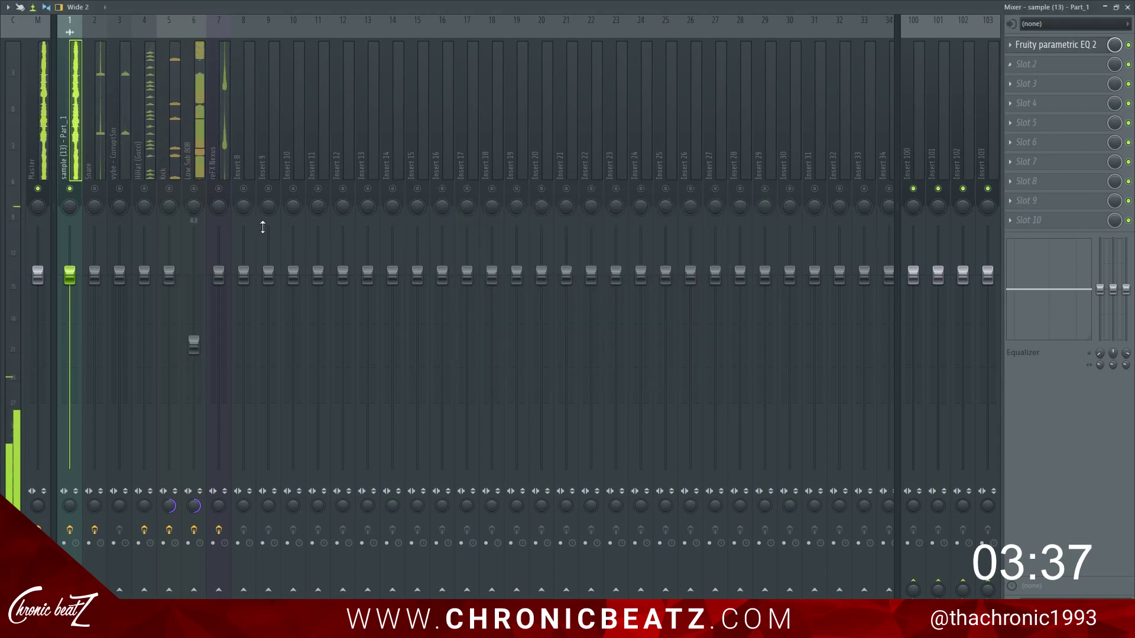
Unsolo the sample (13) - Part_1 track and close the mixer.
{"action": "key", "text": "s"}
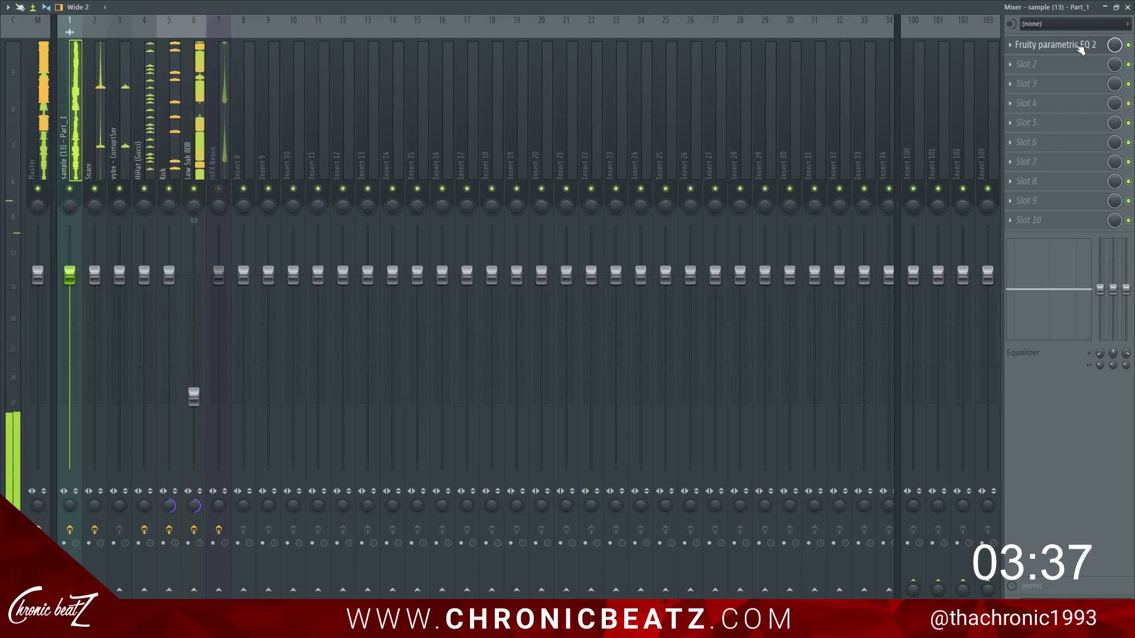
{"action": "left_click", "coordinate": [1127, 7]}
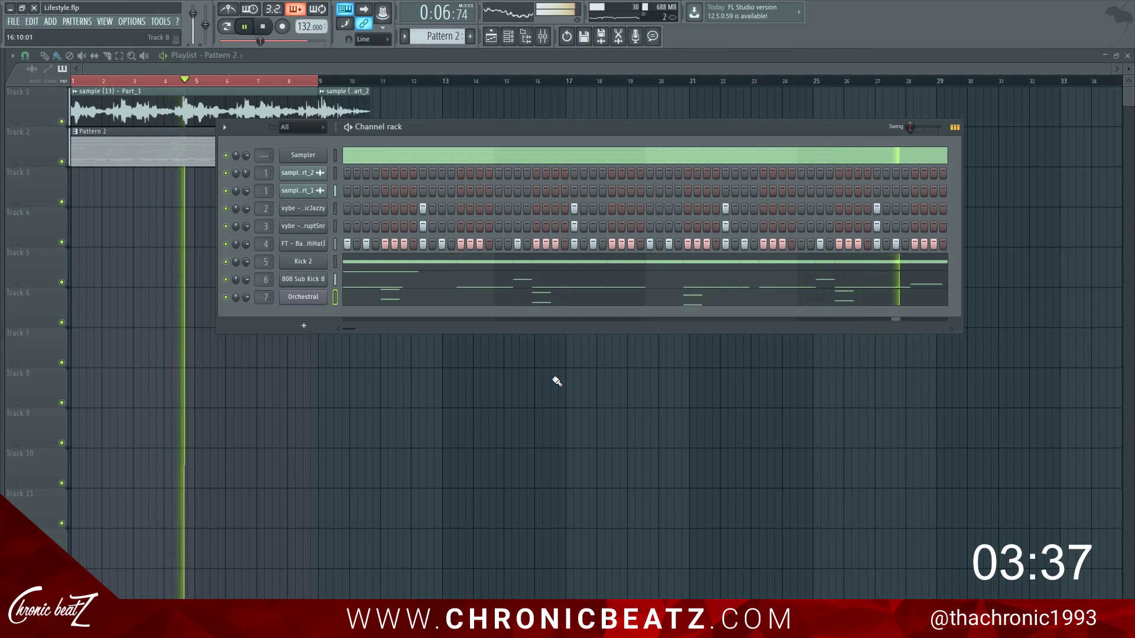
Audition the open hi-hats in Chronic Beatz Drumkit Vol. 1 and add Hi-Hat Open 4 as a new channel.
{"action": "right_click", "coordinate": [1, 277]}
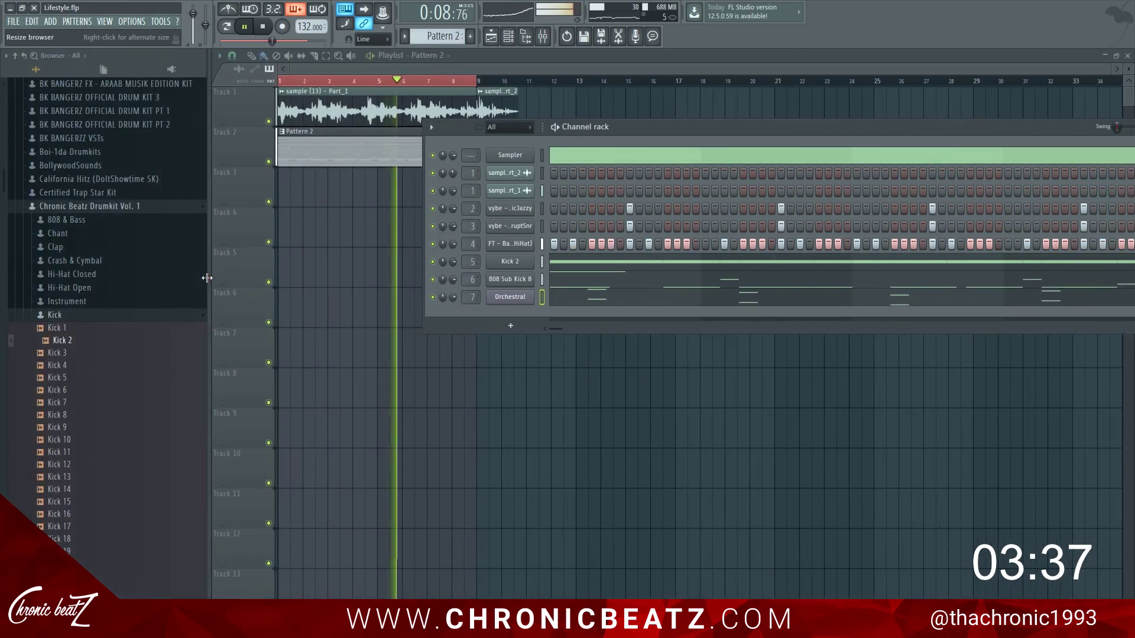
{"action": "left_click", "coordinate": [85, 314]}
{"action": "left_click", "coordinate": [89, 288]}
{"action": "left_click", "coordinate": [92, 315]}
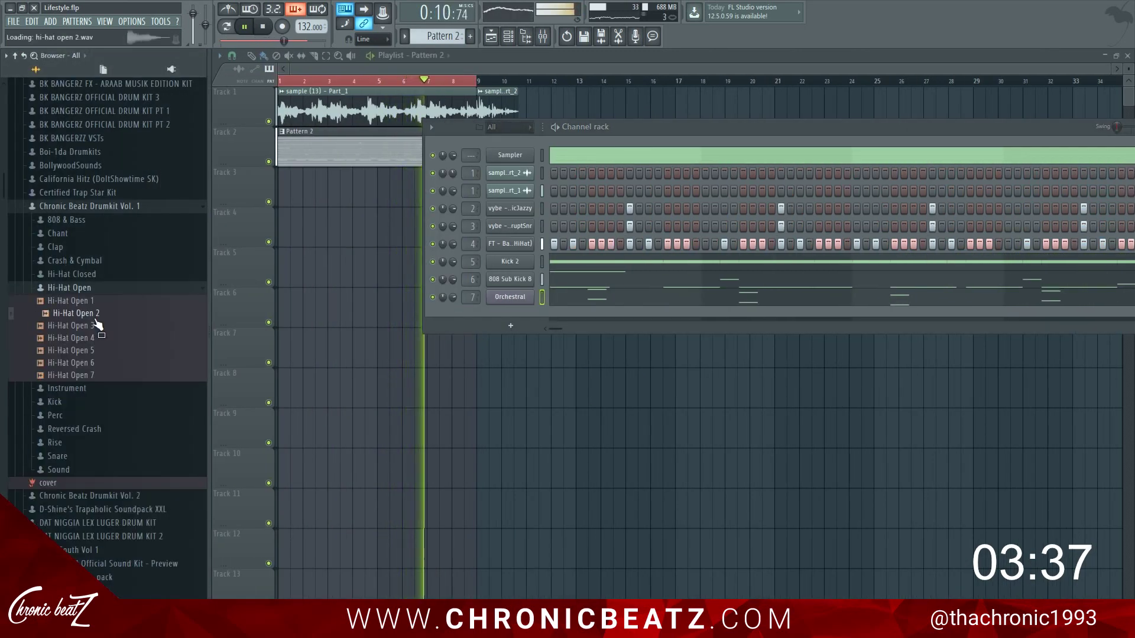
{"action": "left_click", "coordinate": [100, 339]}
{"action": "left_click", "coordinate": [101, 351]}
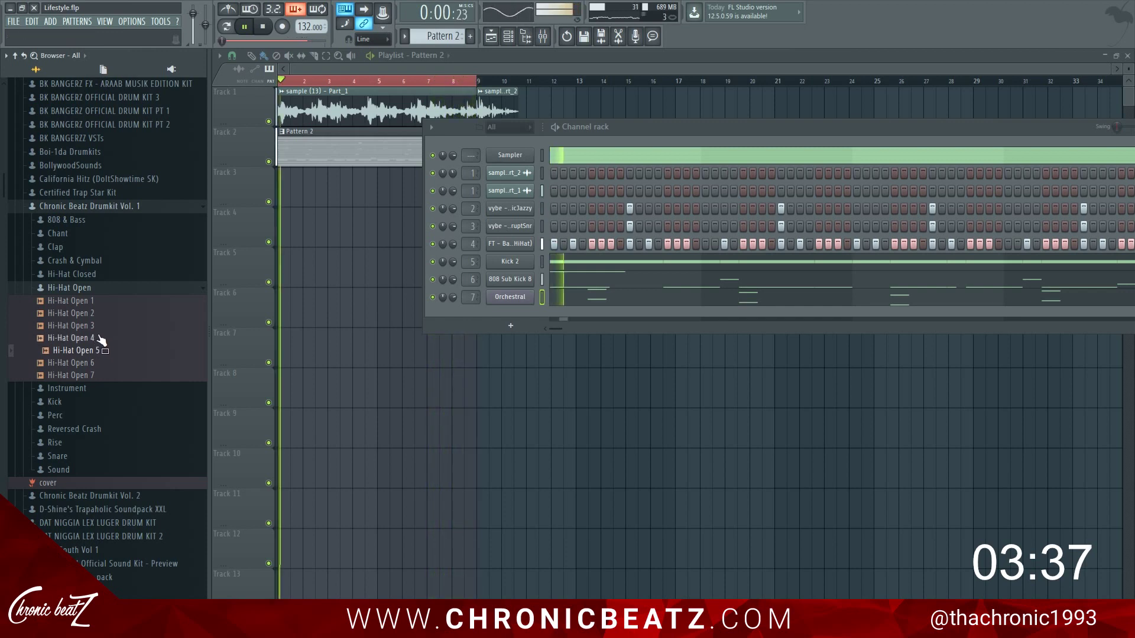
{"action": "left_click", "coordinate": [100, 338]}
{"action": "left_click_drag", "start_coordinate": [100, 341], "coordinate": [542, 314]}
Audition the closed hi-hats in the same drum kit and add Hi-Hat Closed 10 as a new channel.
{"action": "left_click", "coordinate": [96, 275]}
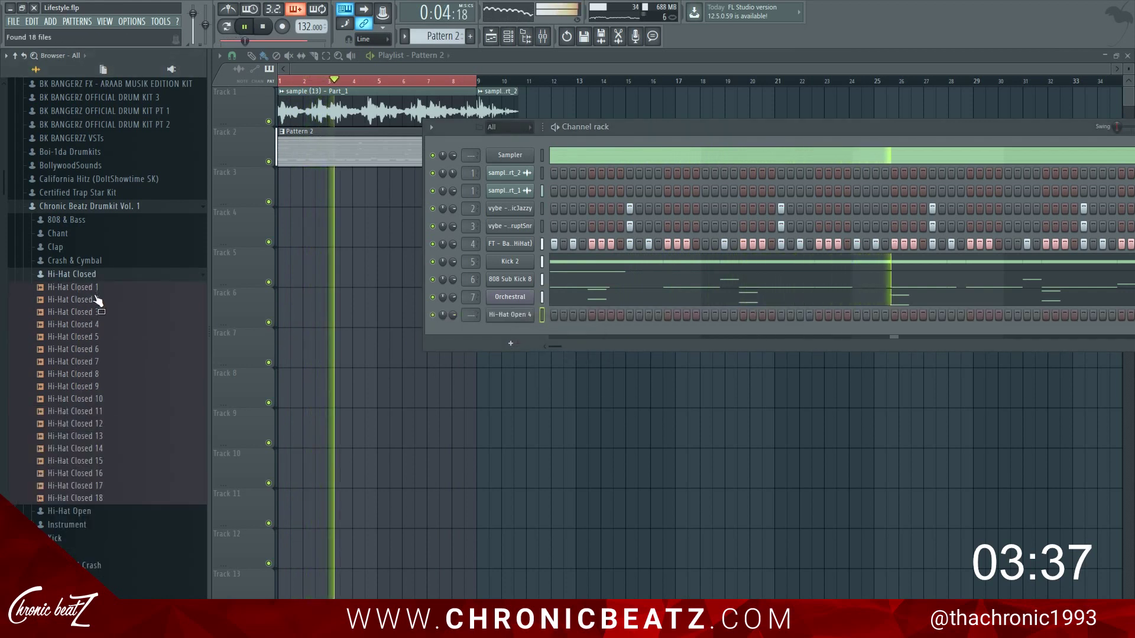
{"action": "key", "text": "space"}
{"action": "left_click", "coordinate": [97, 302]}
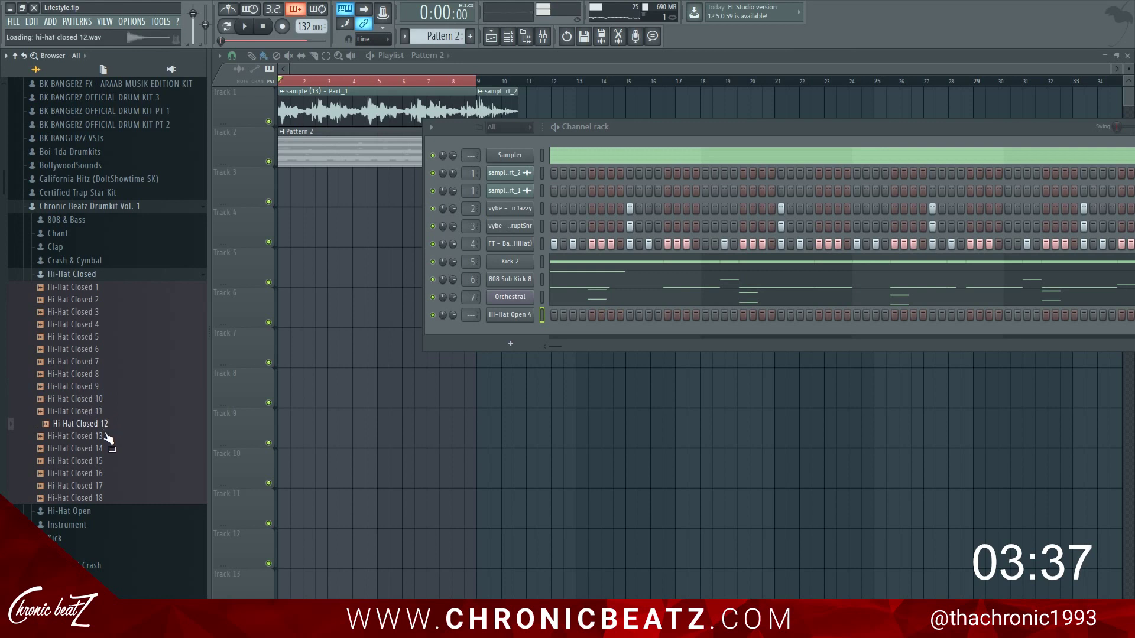
{"action": "left_click_drag", "start_coordinate": [94, 399], "coordinate": [508, 342]}
Raise the Trim and fade-out of Hi-Hat Closed 10 to maximum, normalize the sample, and preview it with the song.
{"action": "left_click_drag", "start_coordinate": [412, 316], "coordinate": [412, 254]}
{"action": "left_click_drag", "start_coordinate": [305, 317], "coordinate": [304, 257]}
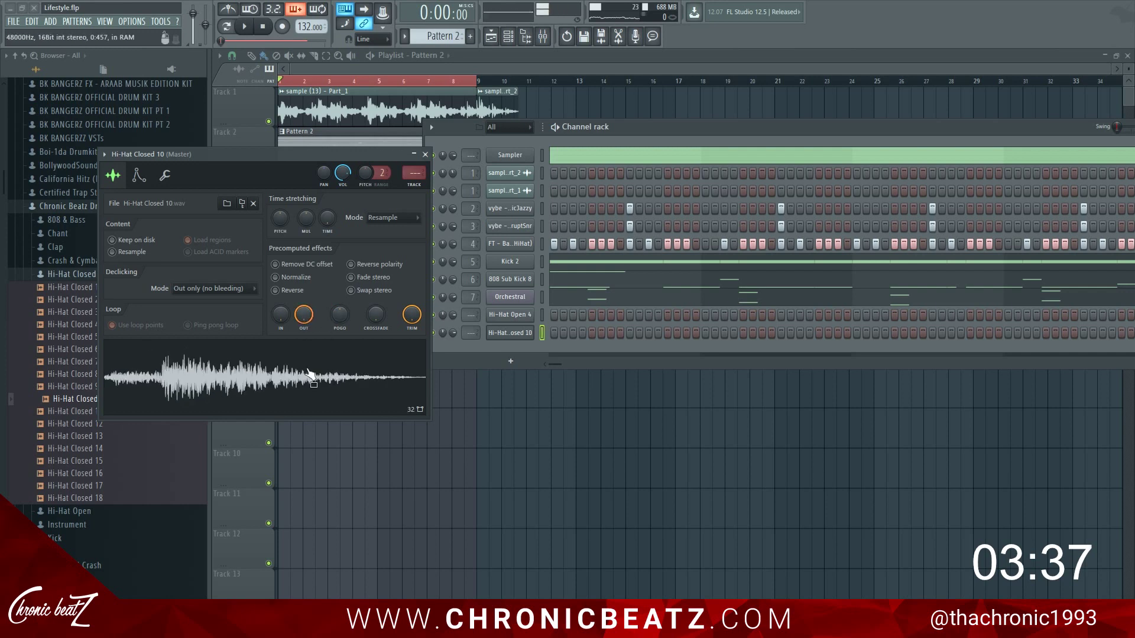
{"action": "left_click", "coordinate": [307, 278]}
{"action": "key", "text": "space"}
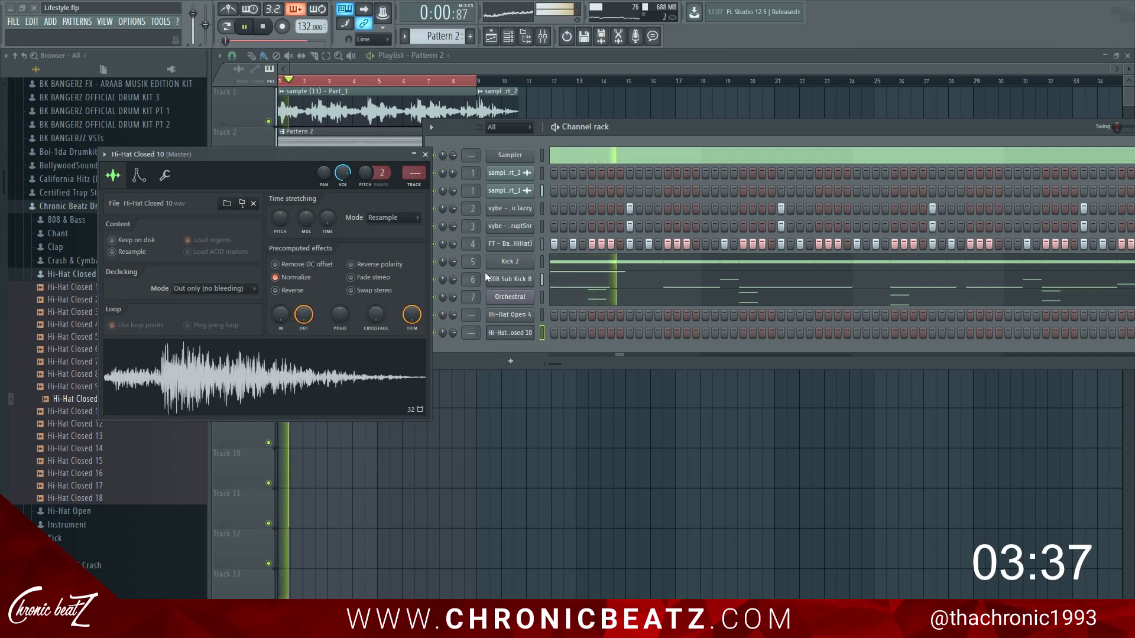
{"action": "left_click_drag", "start_coordinate": [347, 154], "coordinate": [282, 153]}
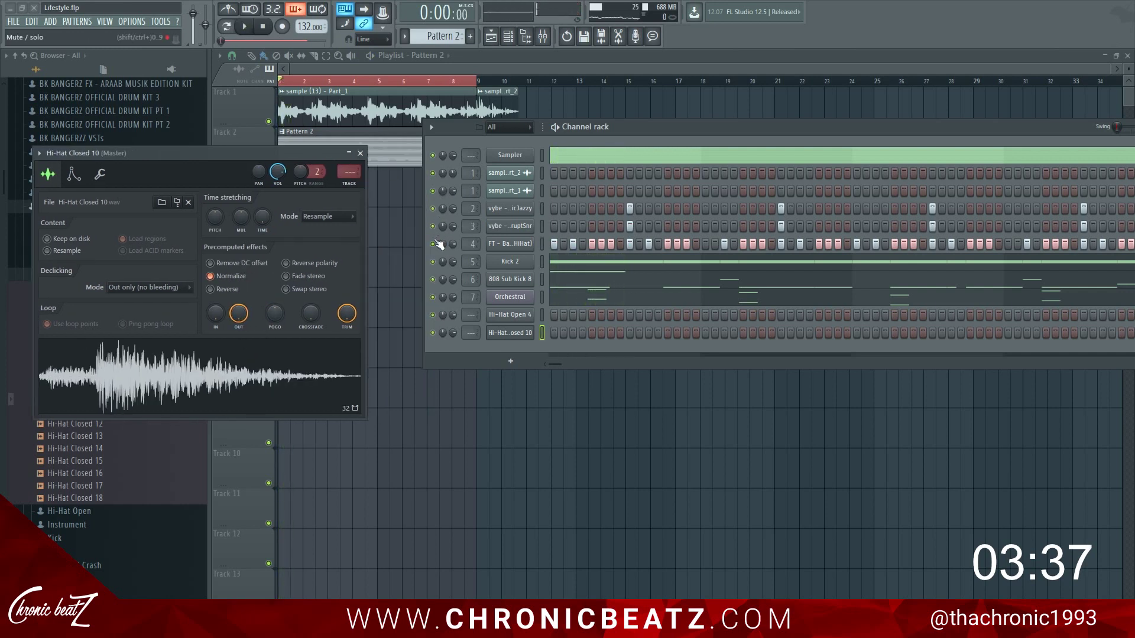
Mute the FT HiHat channel, fill every fourth step of Hi-Hat Closed 10, and hide the browser after playback.
{"action": "right_click", "coordinate": [502, 339]}
{"action": "left_click", "coordinate": [660, 381]}
{"action": "key", "text": "space"}
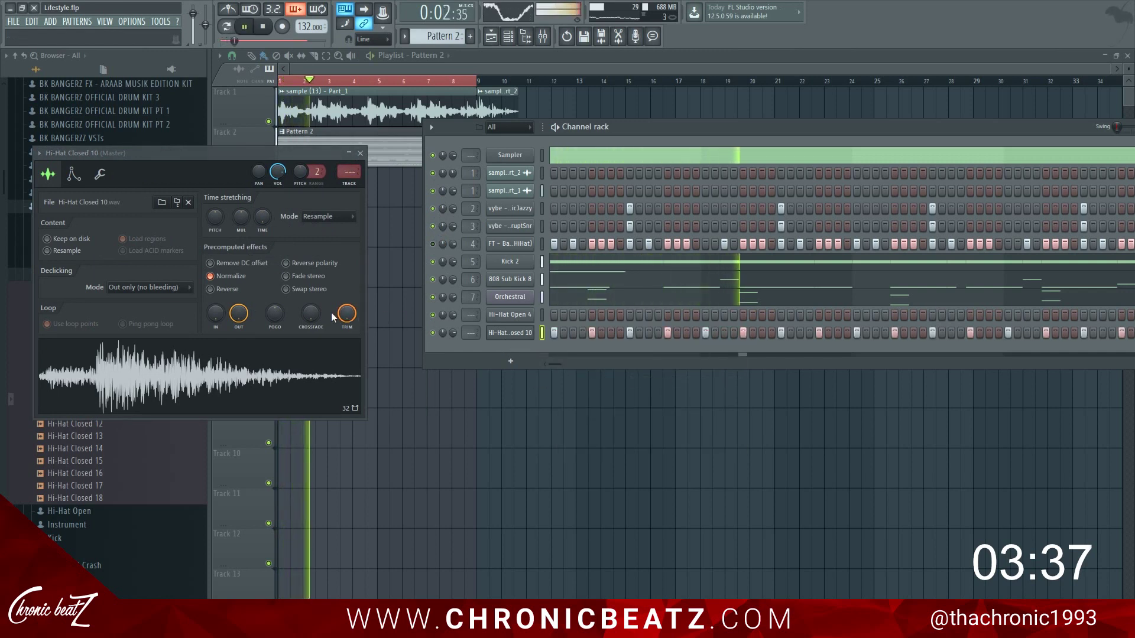
{"action": "left_click", "coordinate": [100, 174]}
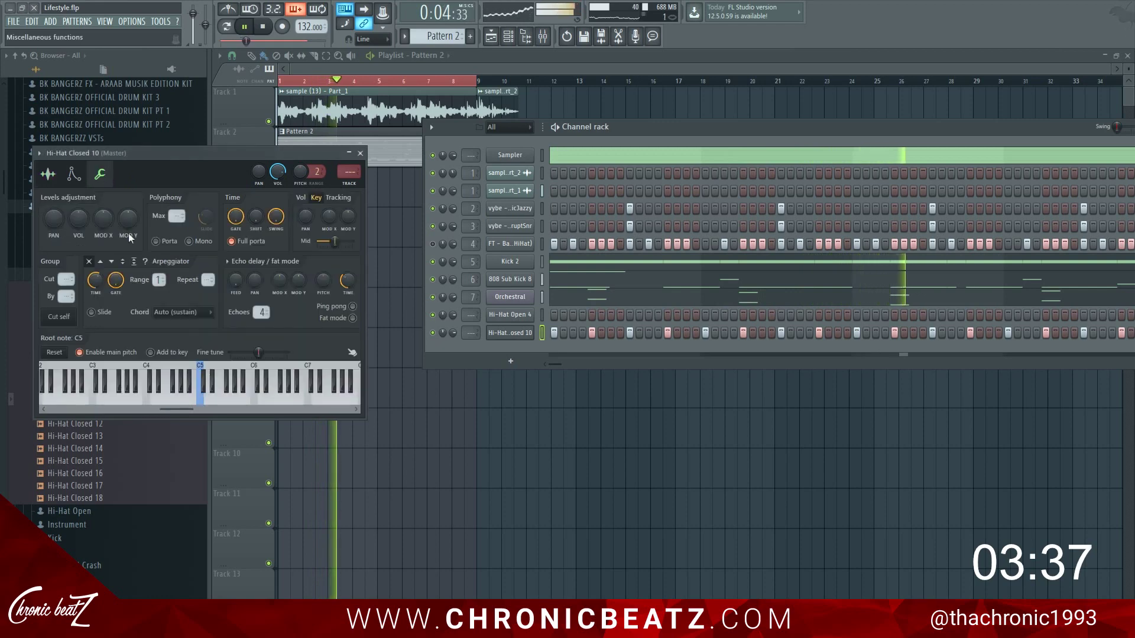
{"action": "left_click", "coordinate": [48, 174]}
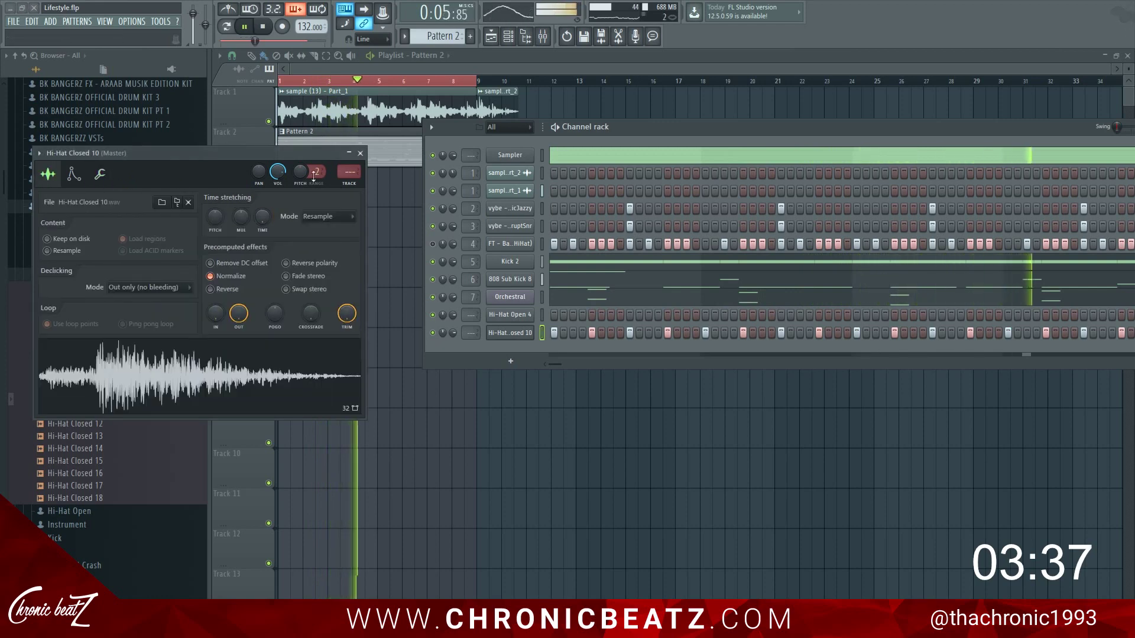
{"action": "left_click", "coordinate": [360, 153]}
{"action": "key", "text": "alt+F8"}
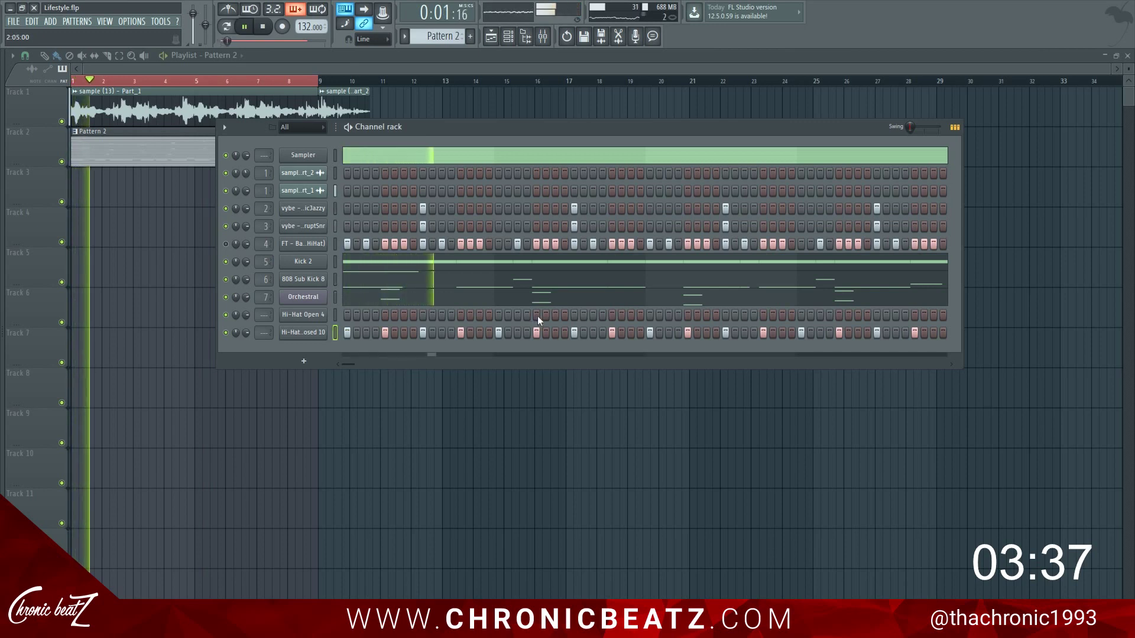
Place a Hi-Hat Open 4 hit on step 29 and normalize its sample.
{"action": "left_click", "coordinate": [611, 315]}
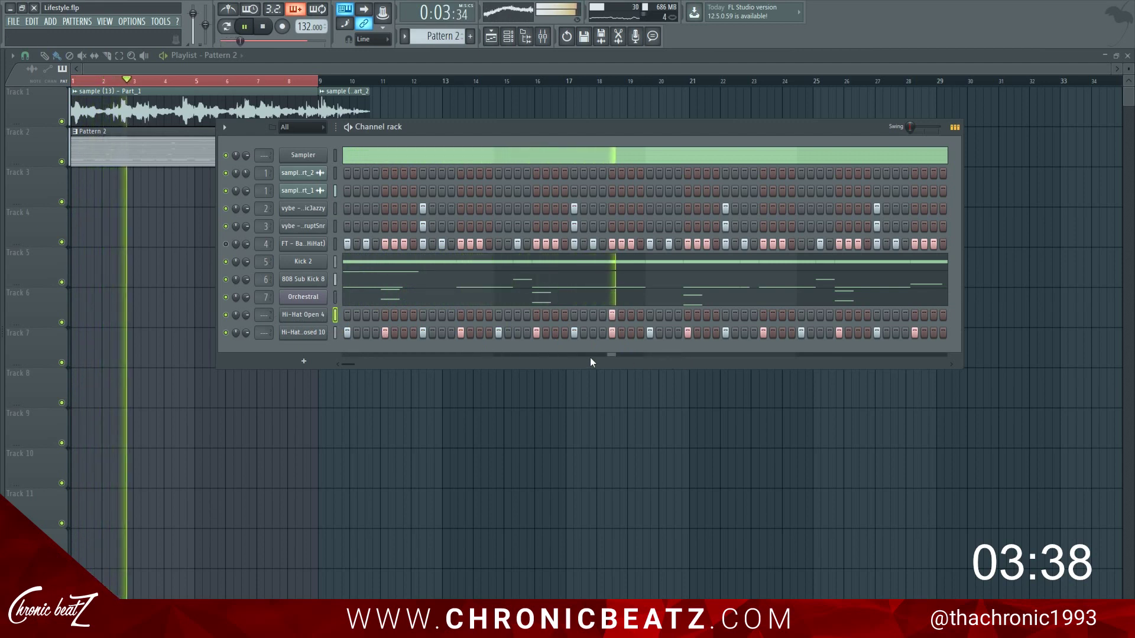
{"action": "left_click", "coordinate": [311, 317]}
{"action": "left_click", "coordinate": [260, 262]}
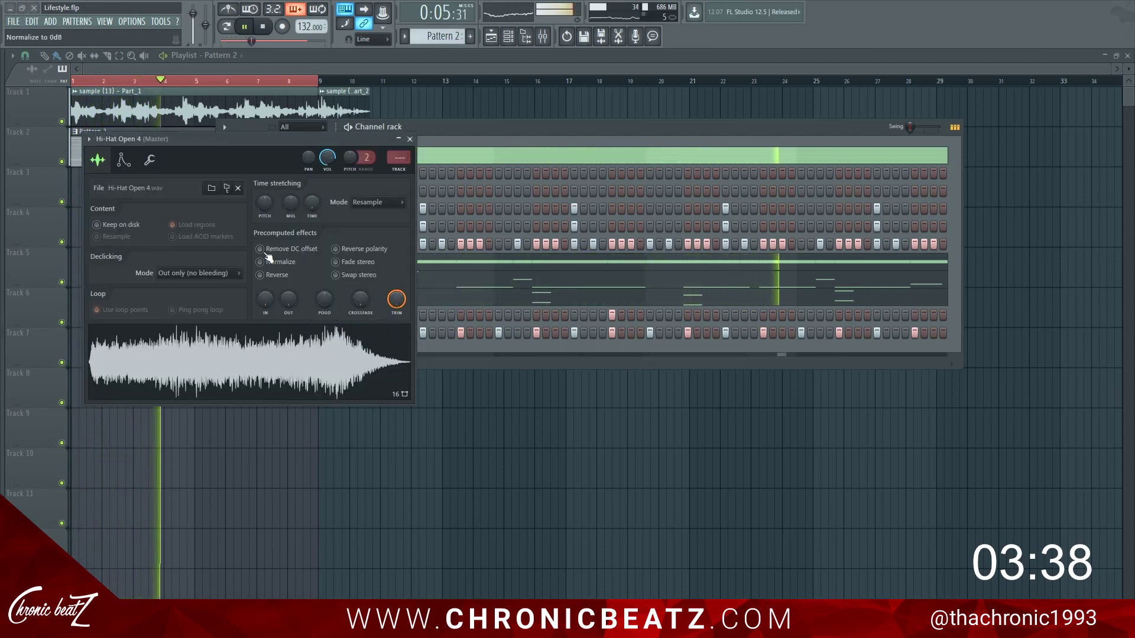
{"action": "left_click", "coordinate": [151, 162]}
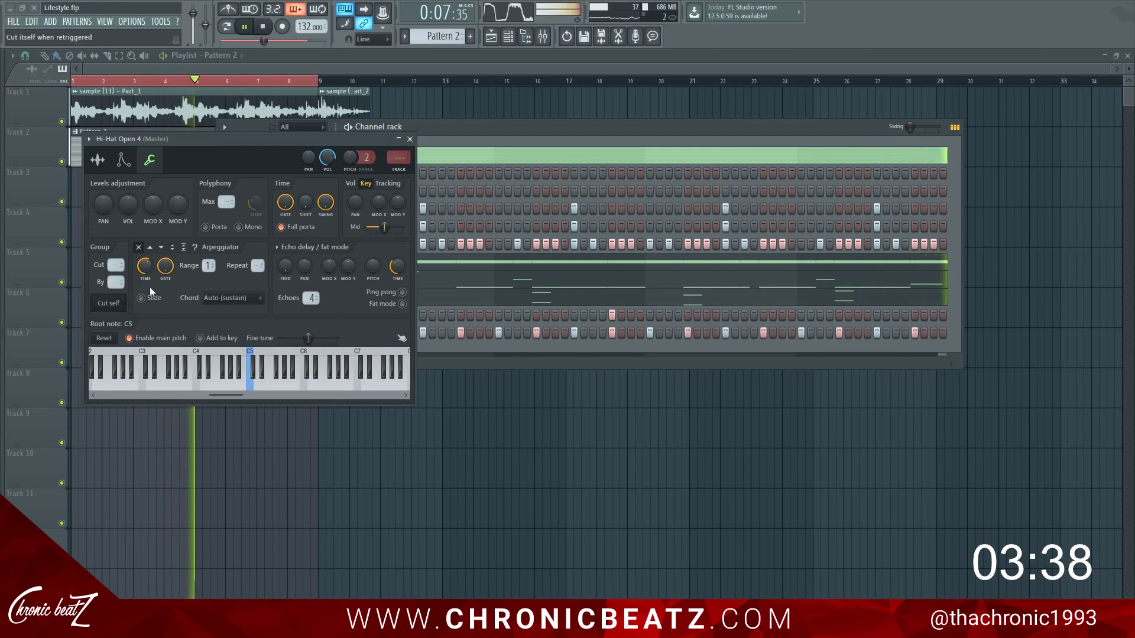
{"action": "left_click", "coordinate": [409, 139]}
Set the cut group of Hi-Hat Closed 10 to cut 8 by 8 and close its channel settings.
{"action": "left_click", "coordinate": [299, 332]}
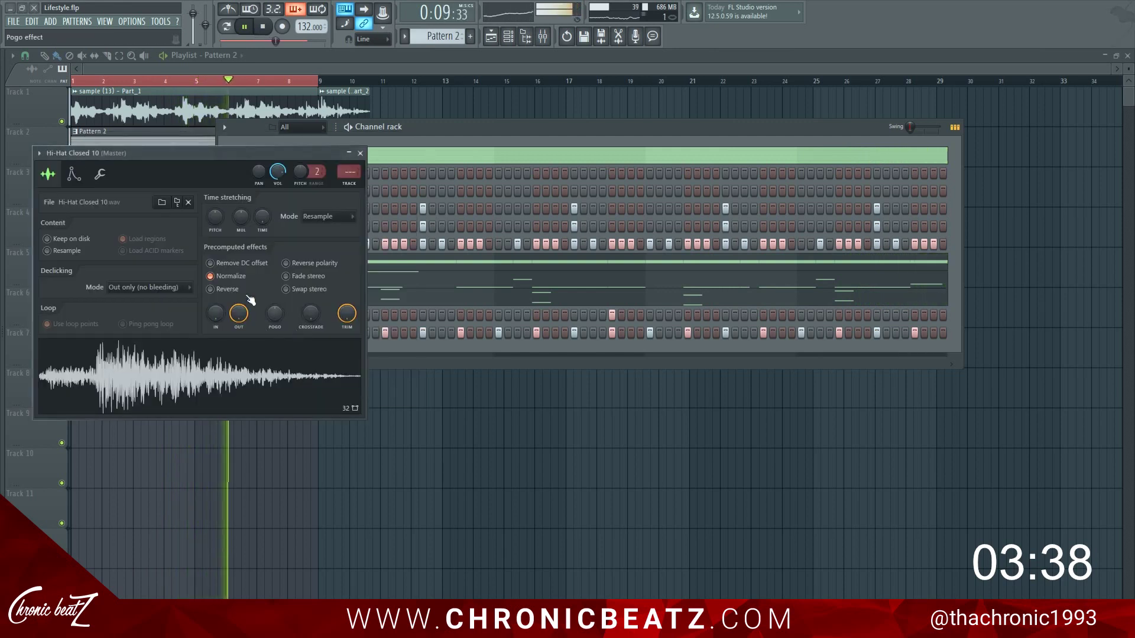
{"action": "left_click", "coordinate": [100, 173]}
{"action": "left_click", "coordinate": [360, 153]}
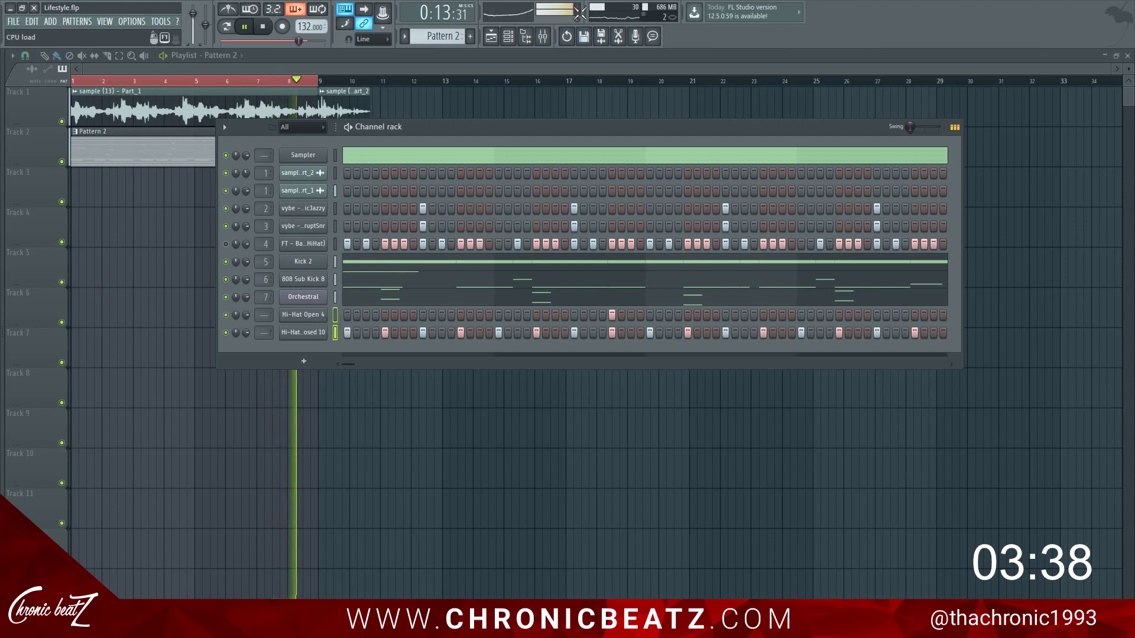
Route the Hi-Hat Open 4 and Hi-Hat Closed 10 channels to mixer tracks 8 and 9, and close the mixer.
{"action": "key", "text": "F9"}
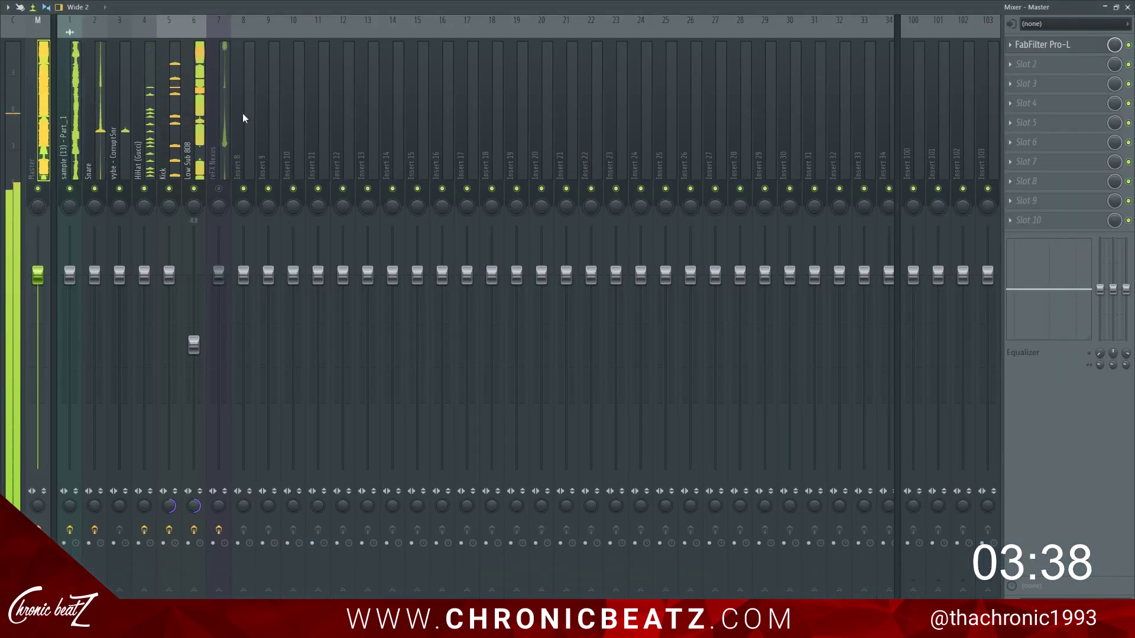
{"action": "right_click", "coordinate": [242, 112]}
{"action": "mouse_move", "coordinate": [310, 111]}
{"action": "left_click", "coordinate": [408, 123]}
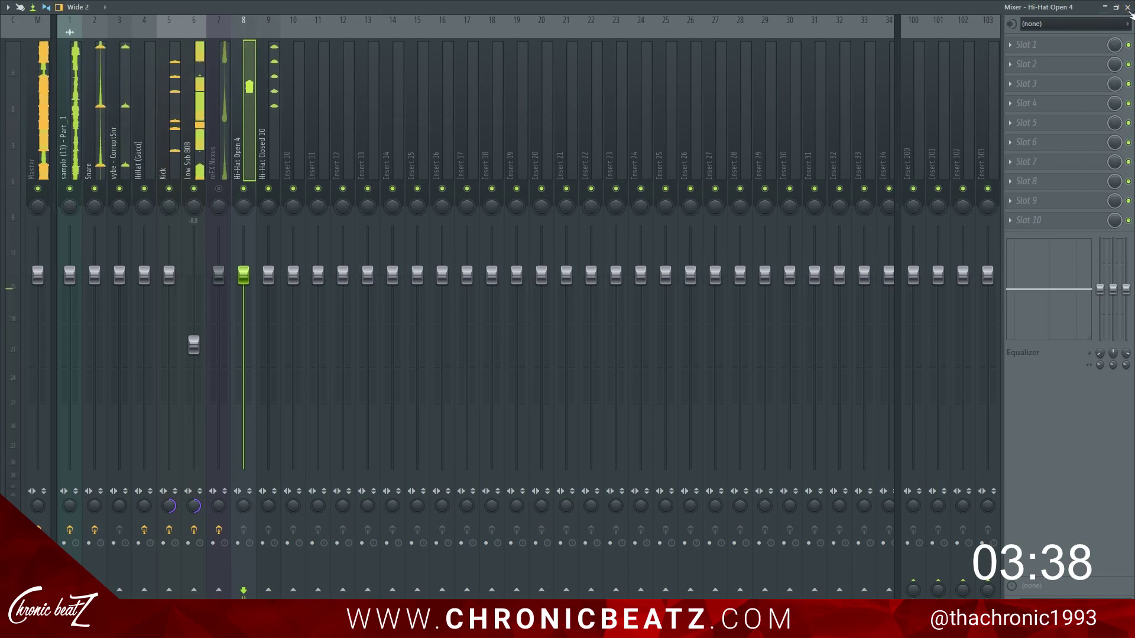
{"action": "left_click", "coordinate": [1127, 8]}
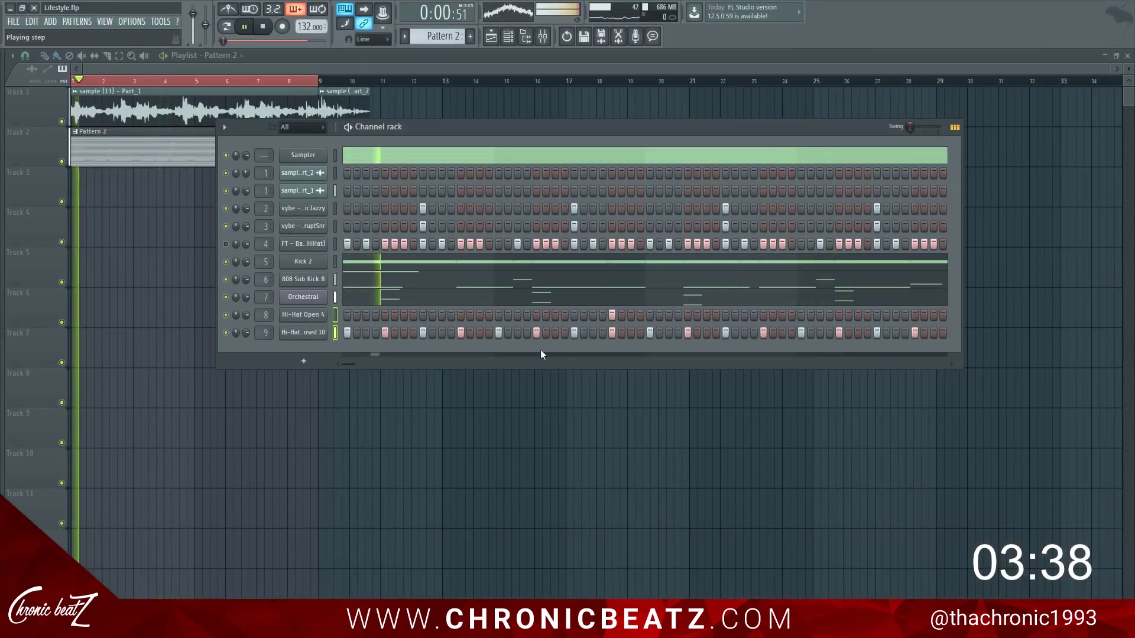
Stop playback and delete the Hi-Hat Closed 10 notes beyond the end of bar 8 in the piano roll.
{"action": "key", "text": "space"}
{"action": "right_click", "coordinate": [319, 332]}
{"action": "left_click", "coordinate": [354, 331]}
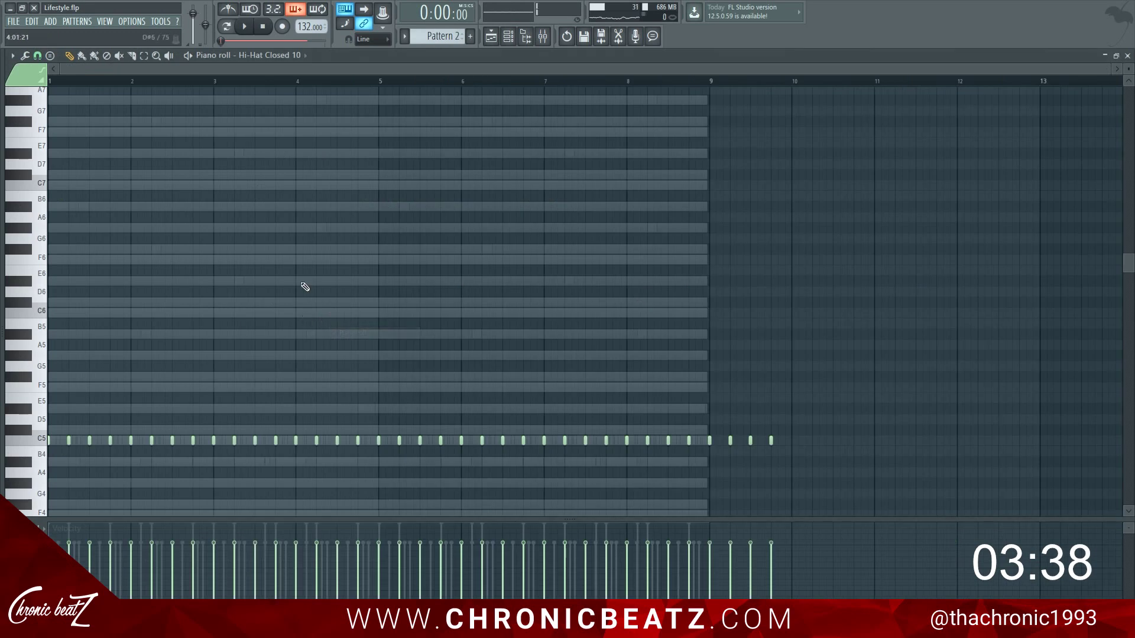
{"action": "scroll", "coordinate": [808, 342], "scroll_direction": "up", "scroll_amount": 1}
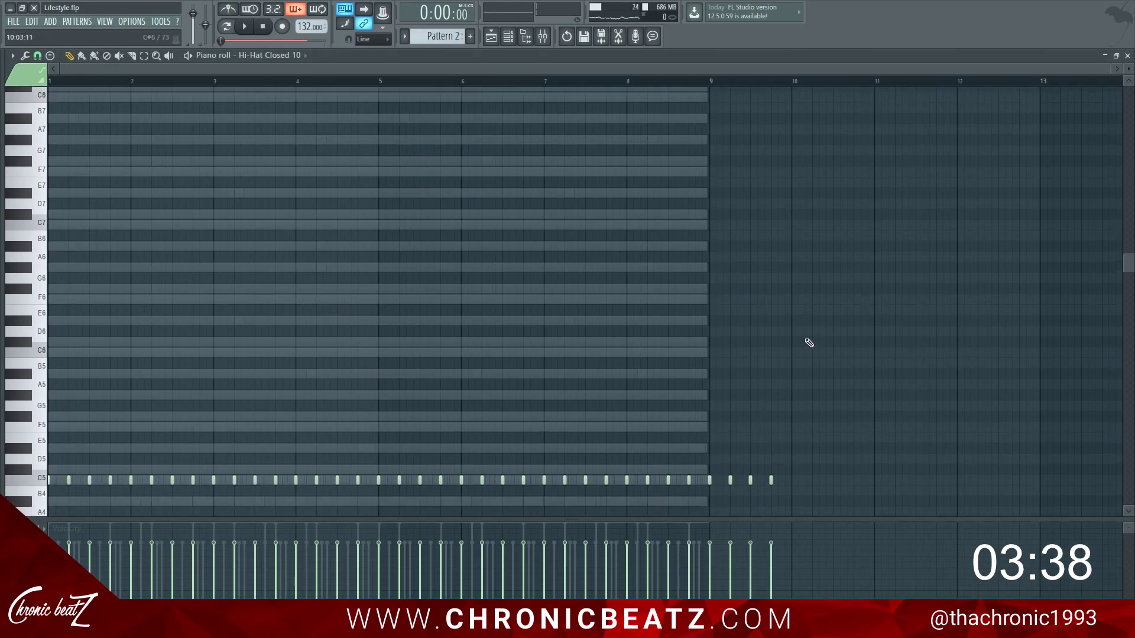
{"action": "scroll", "coordinate": [808, 343], "scroll_direction": "down", "scroll_amount": 6}
{"action": "scroll", "coordinate": [807, 342], "scroll_direction": "up", "scroll_amount": 3}
{"action": "scroll", "coordinate": [809, 343], "scroll_direction": "up", "scroll_amount": 7}
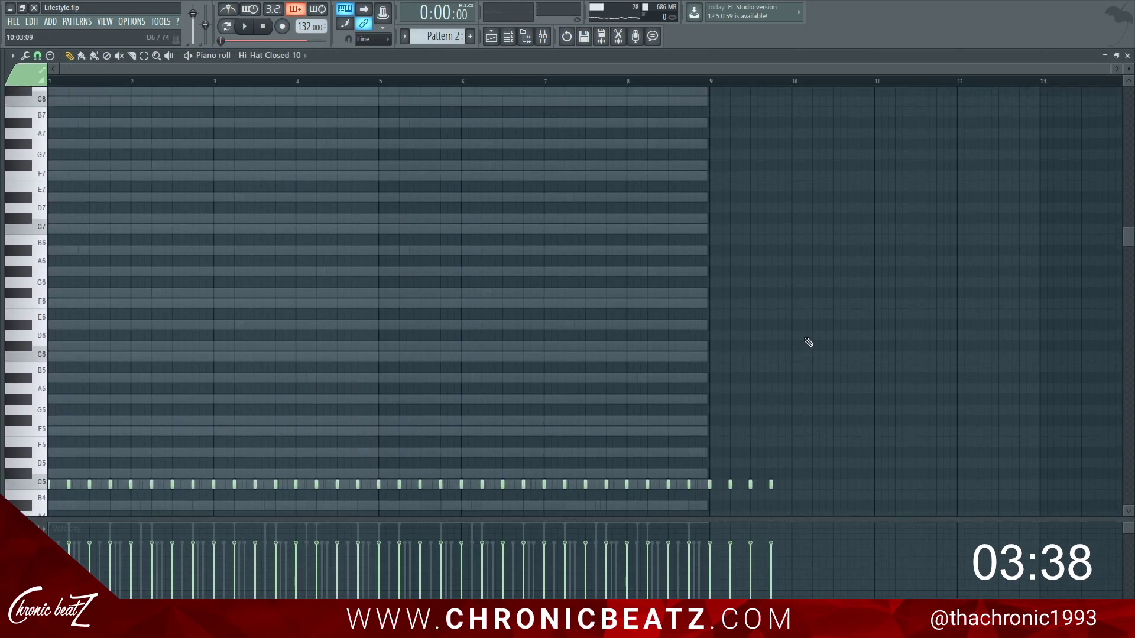
{"action": "scroll", "coordinate": [808, 342], "scroll_direction": "down", "scroll_amount": 2}
{"action": "scroll", "coordinate": [808, 342], "scroll_direction": "down", "scroll_amount": 2}
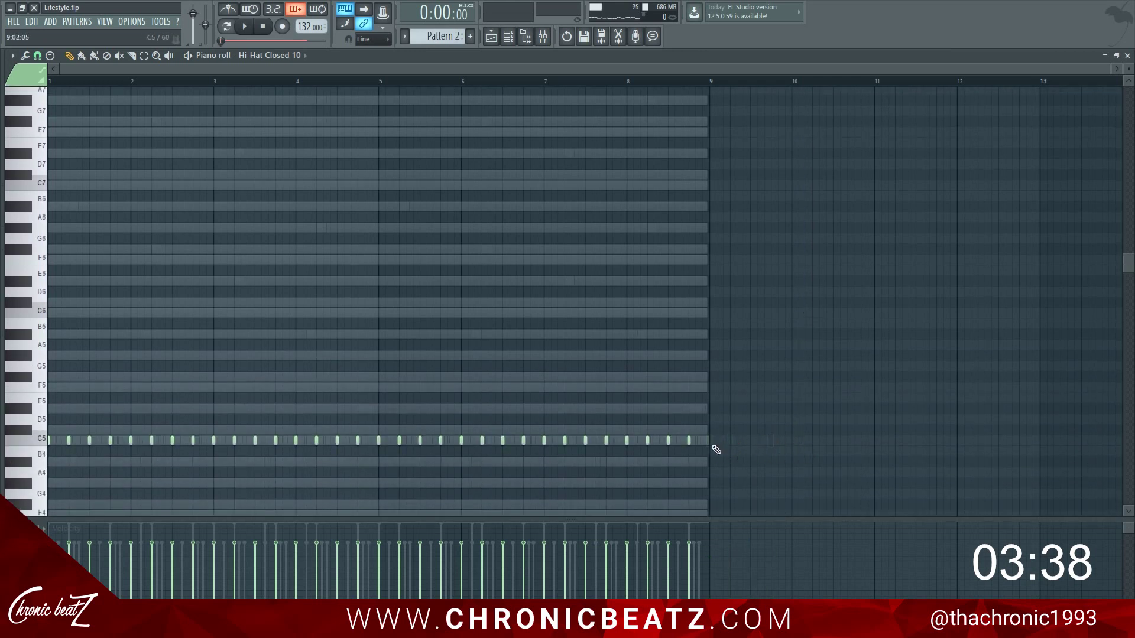
Duplicate all Hi-Hat Closed 10 notes into the gaps halfway between them, with lower velocity on the copies.
{"action": "key", "text": "ctrl+a"}
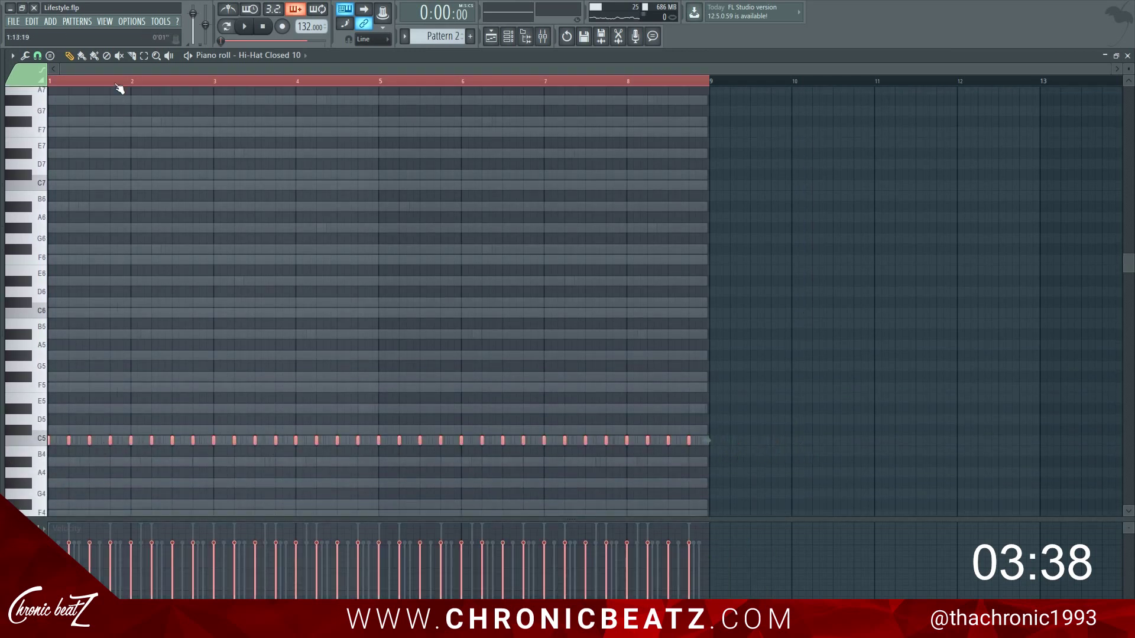
{"action": "scroll", "coordinate": [118, 86], "scroll_direction": "up", "scroll_amount": 4}
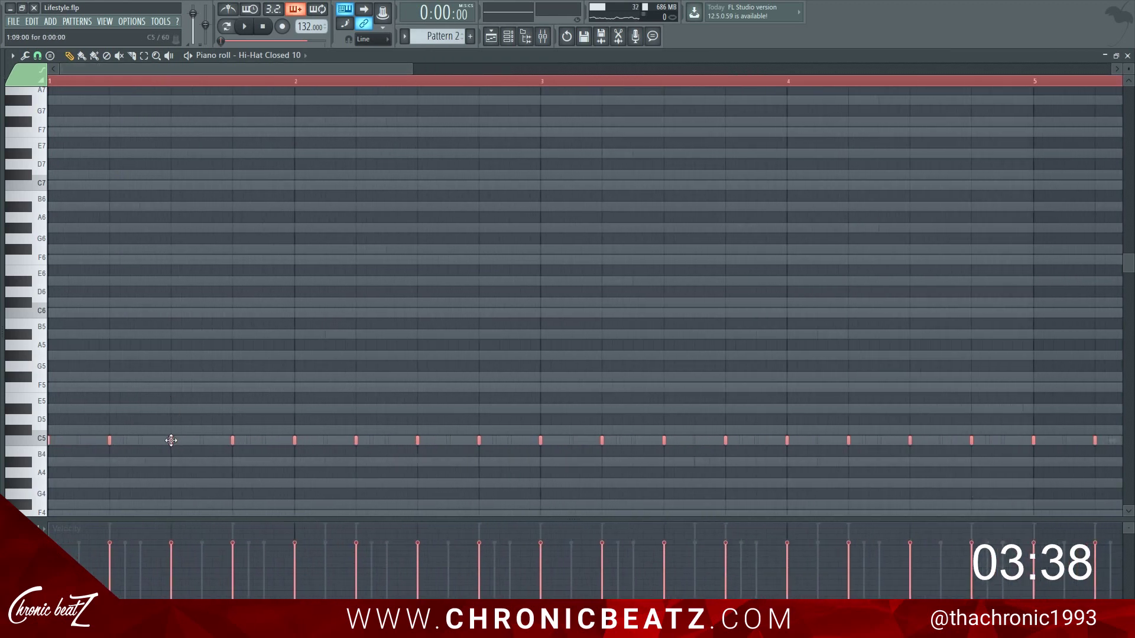
{"action": "left_click_drag", "start_coordinate": [171, 441], "coordinate": [201, 441]}
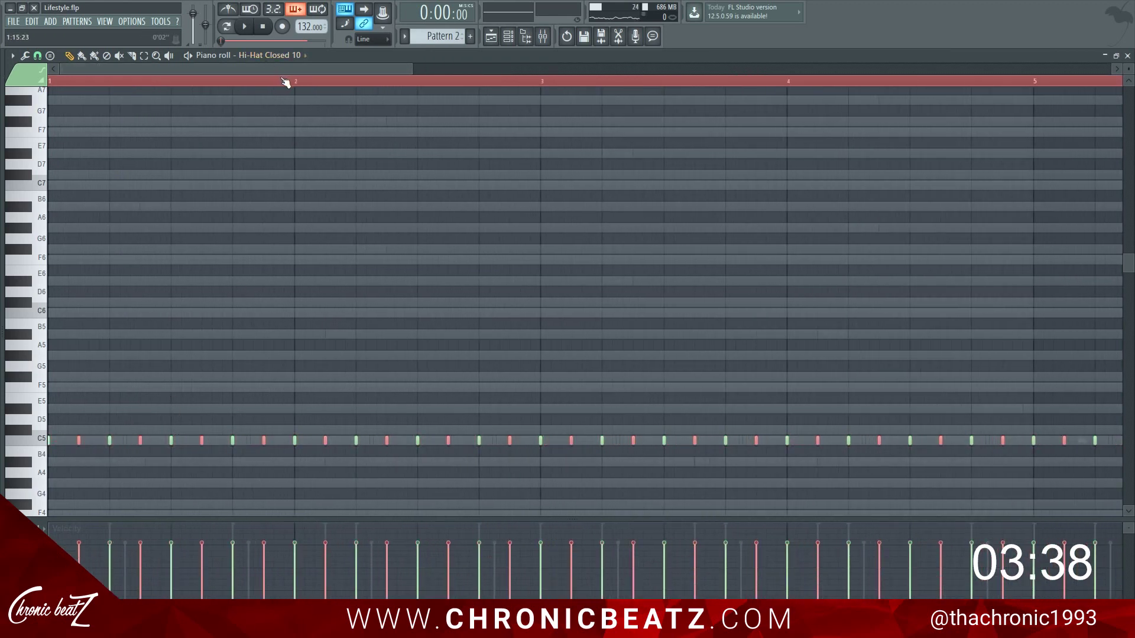
{"action": "scroll", "coordinate": [286, 82], "scroll_direction": "down", "scroll_amount": 4}
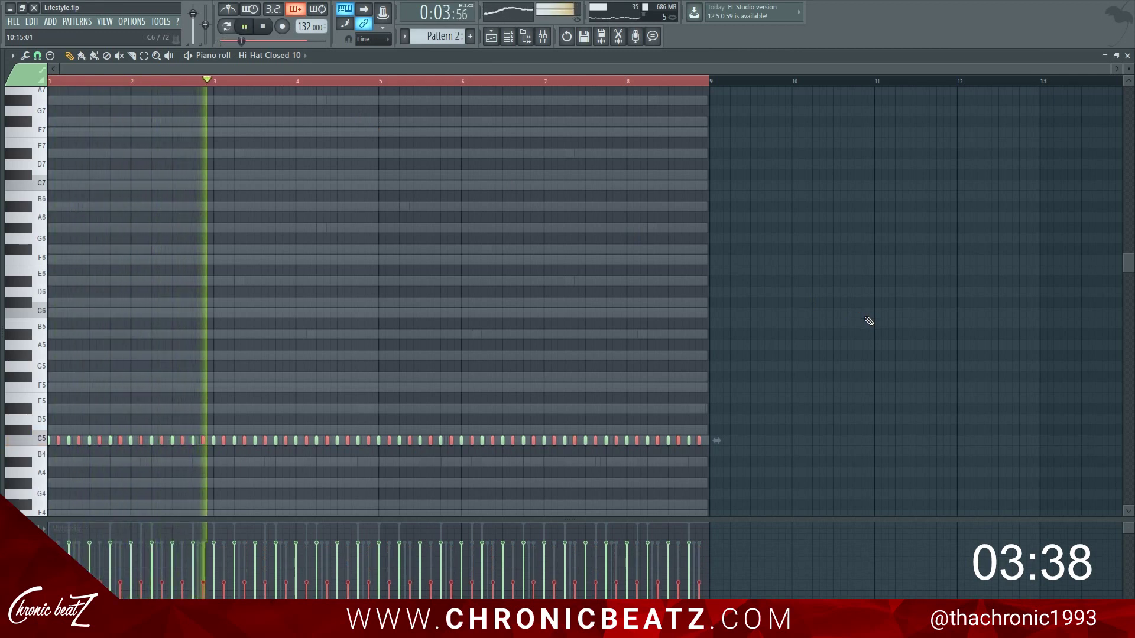
{"action": "key", "text": "Escape"}
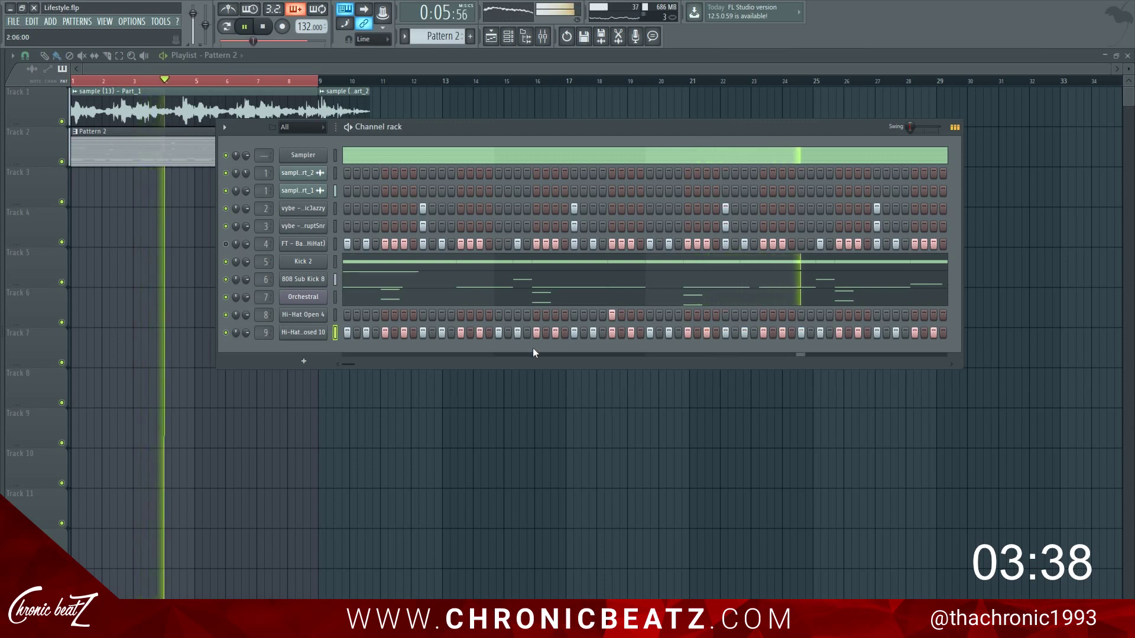
Replace the sample in the Hi-Hat Closed 10 channel with Hi-Hat Closed 13 and play the song.
{"action": "mouse_move", "coordinate": [1, 349]}
{"action": "key", "text": "space"}
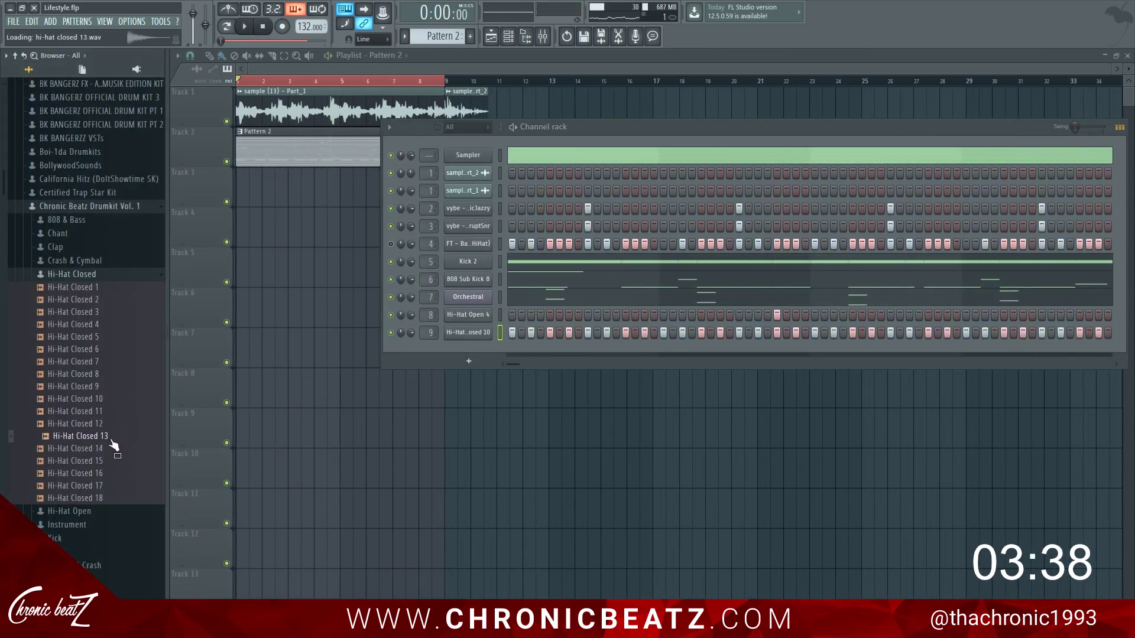
{"action": "left_click_drag", "start_coordinate": [472, 335], "coordinate": [473, 335]}
{"action": "key", "text": "space"}
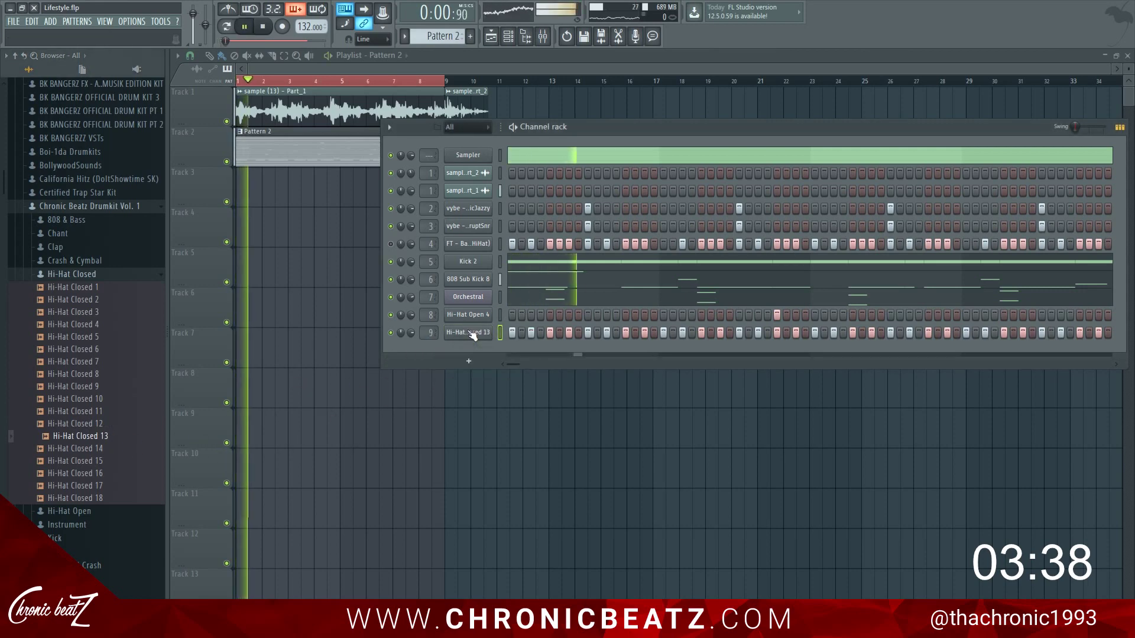
Set the fade-out of Hi-Hat Closed 13 to 42%, close its settings, and hide the browser.
{"action": "left_click", "coordinate": [472, 334]}
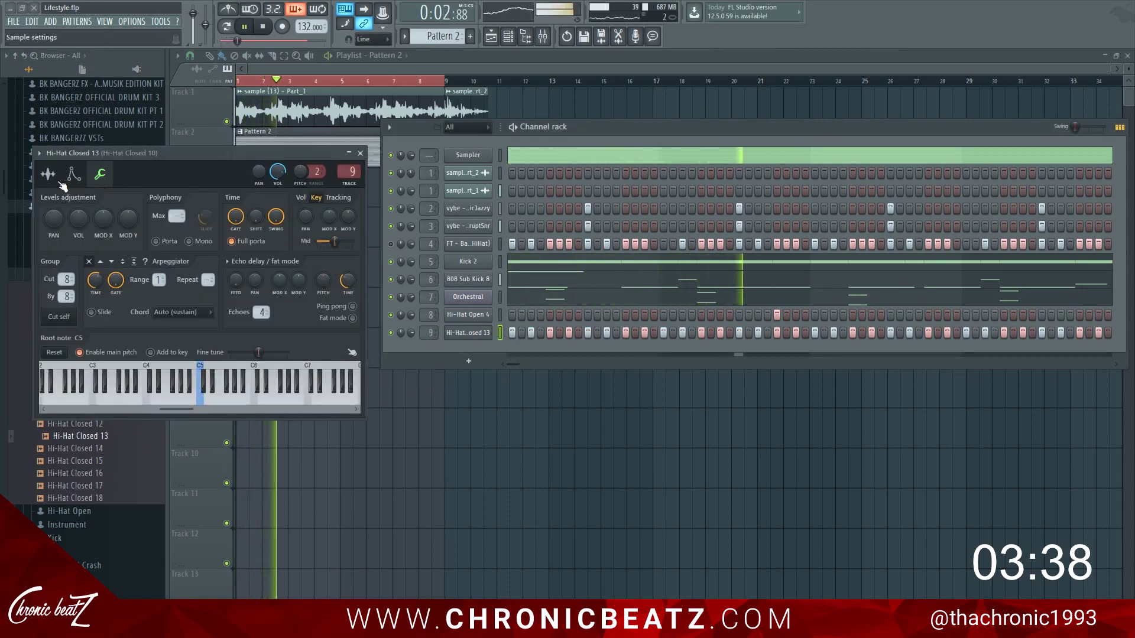
{"action": "left_click", "coordinate": [48, 174]}
{"action": "left_click_drag", "start_coordinate": [246, 313], "coordinate": [245, 318]}
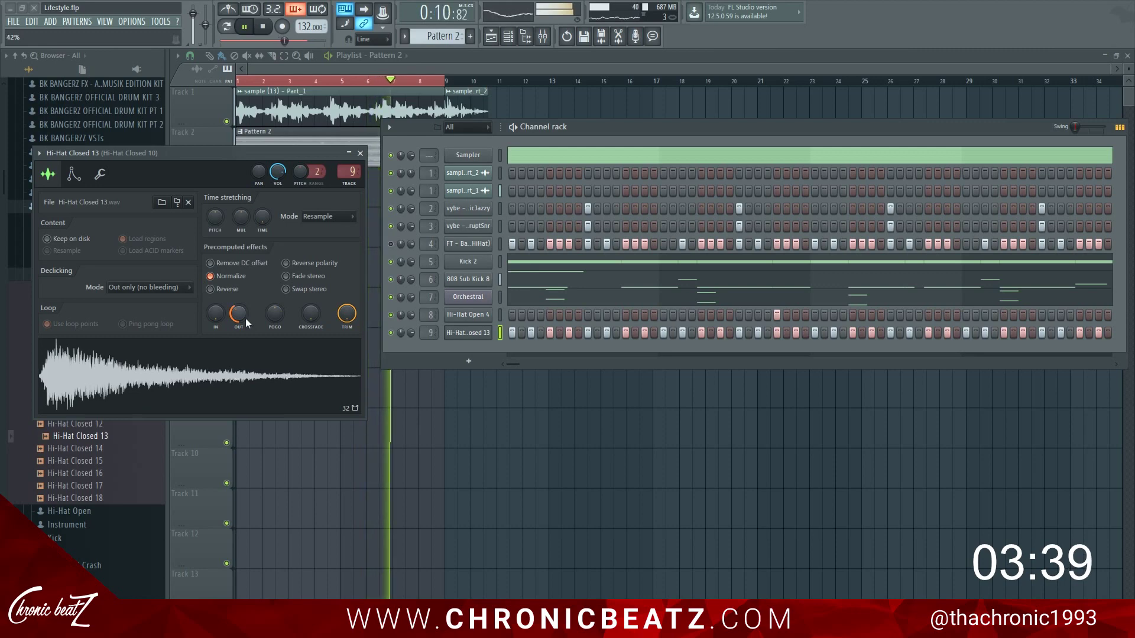
{"action": "left_click", "coordinate": [360, 155]}
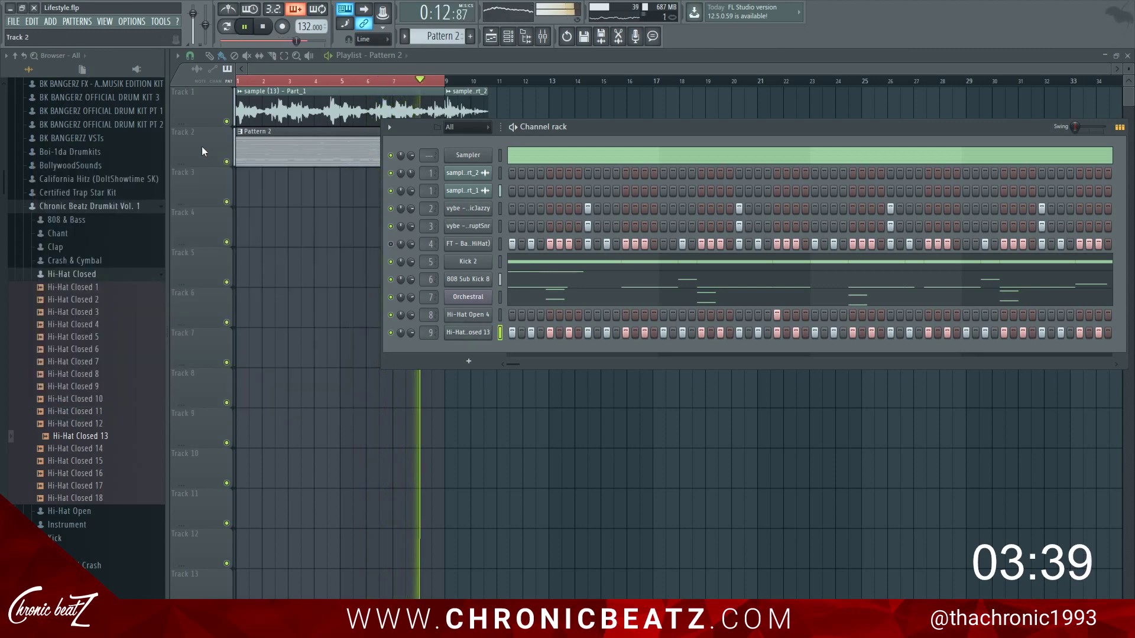
{"action": "left_click_drag", "start_coordinate": [166, 143], "coordinate": [2, 160]}
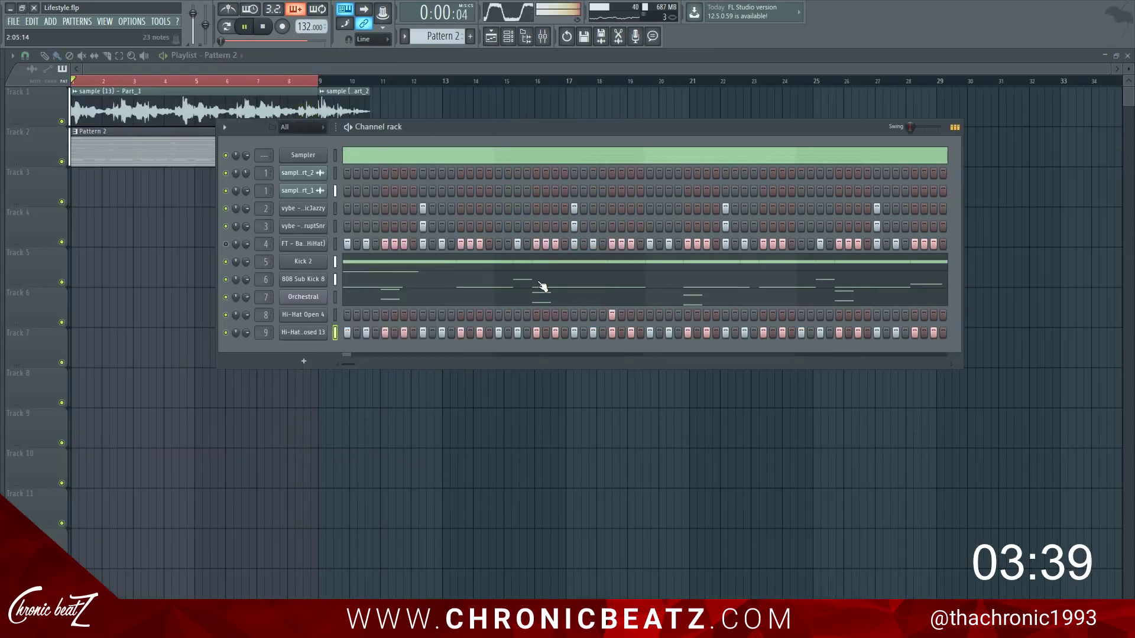
Stop playback and inspect the volume envelope of the Hi-Hat Open 4 channel.
{"action": "key", "text": "space"}
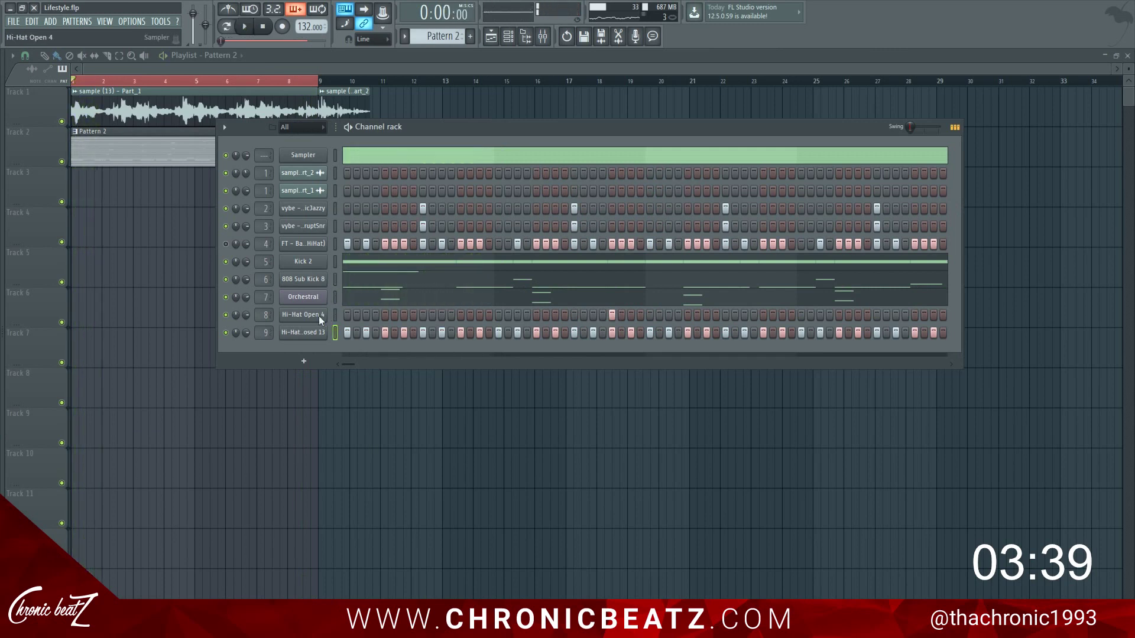
{"action": "left_click", "coordinate": [321, 315]}
{"action": "left_click", "coordinate": [123, 161]}
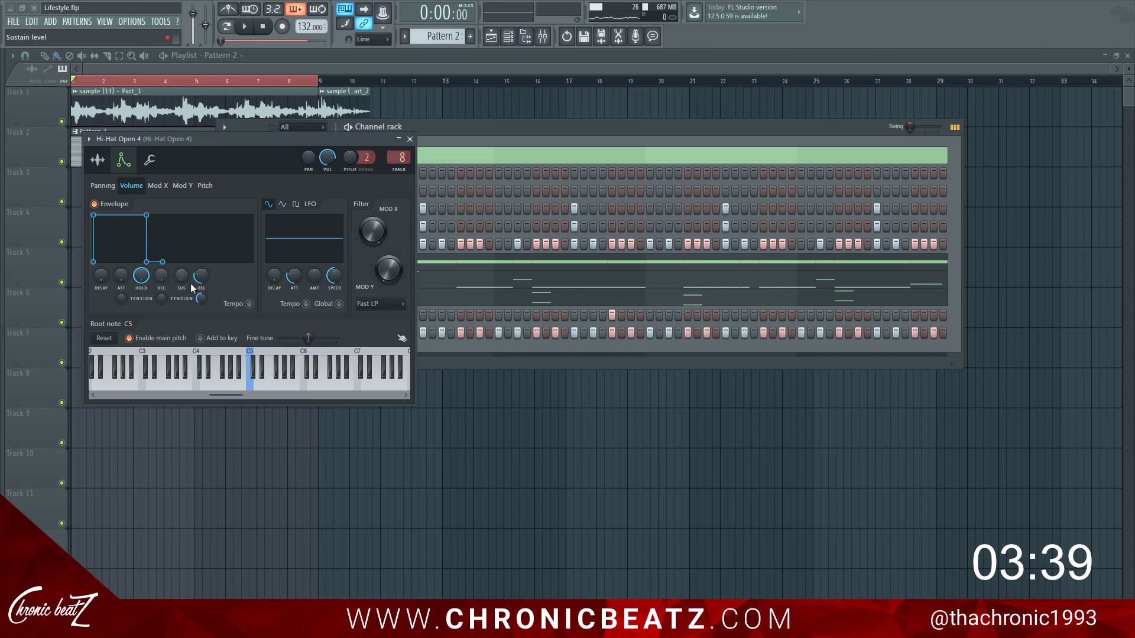
{"action": "left_click", "coordinate": [411, 139]}
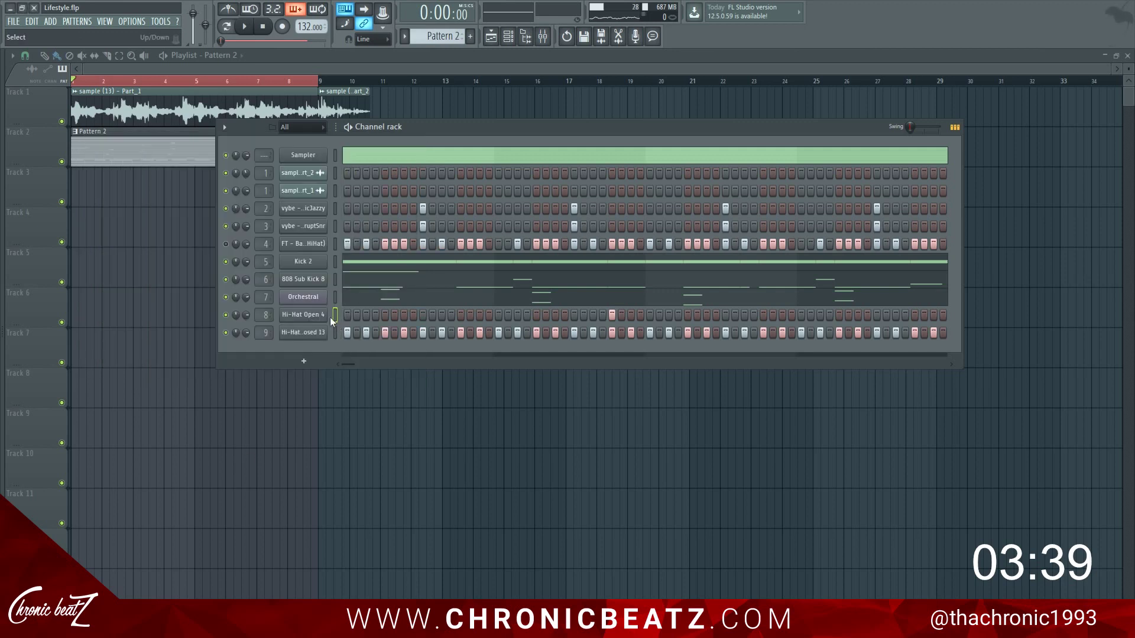
Lengthen the Hi-Hat Open 4 note in bar 2 to one beat in the piano roll and listen to it.
{"action": "right_click", "coordinate": [330, 317]}
{"action": "left_click", "coordinate": [354, 317]}
{"action": "key", "text": "space"}
{"action": "scroll", "coordinate": [193, 337], "scroll_direction": "down", "scroll_amount": 3}
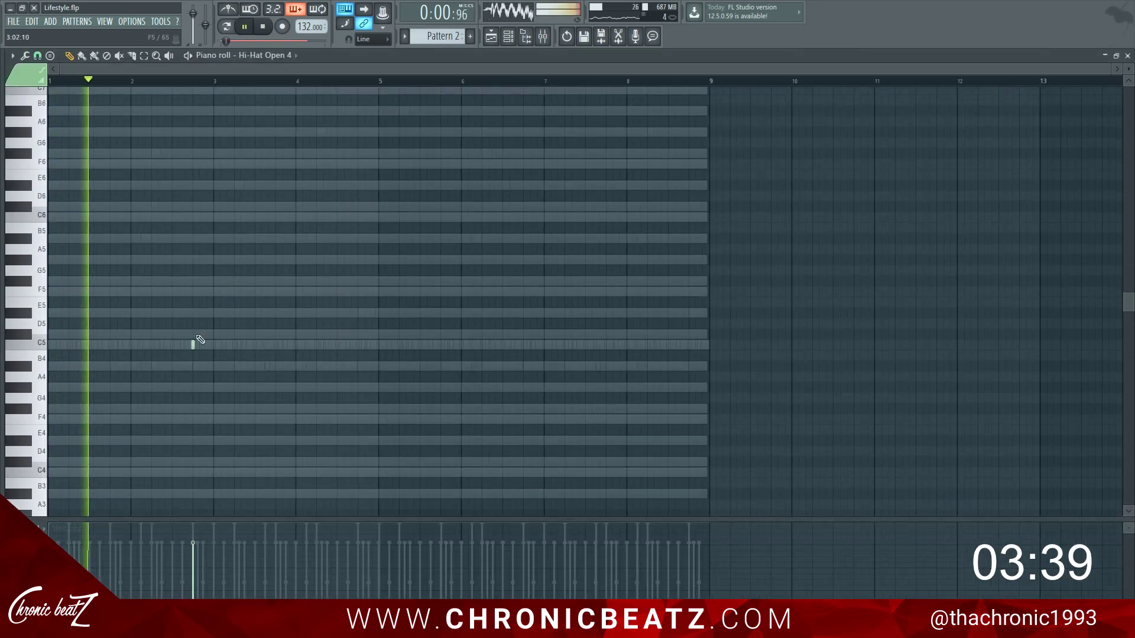
{"action": "key", "text": "space"}
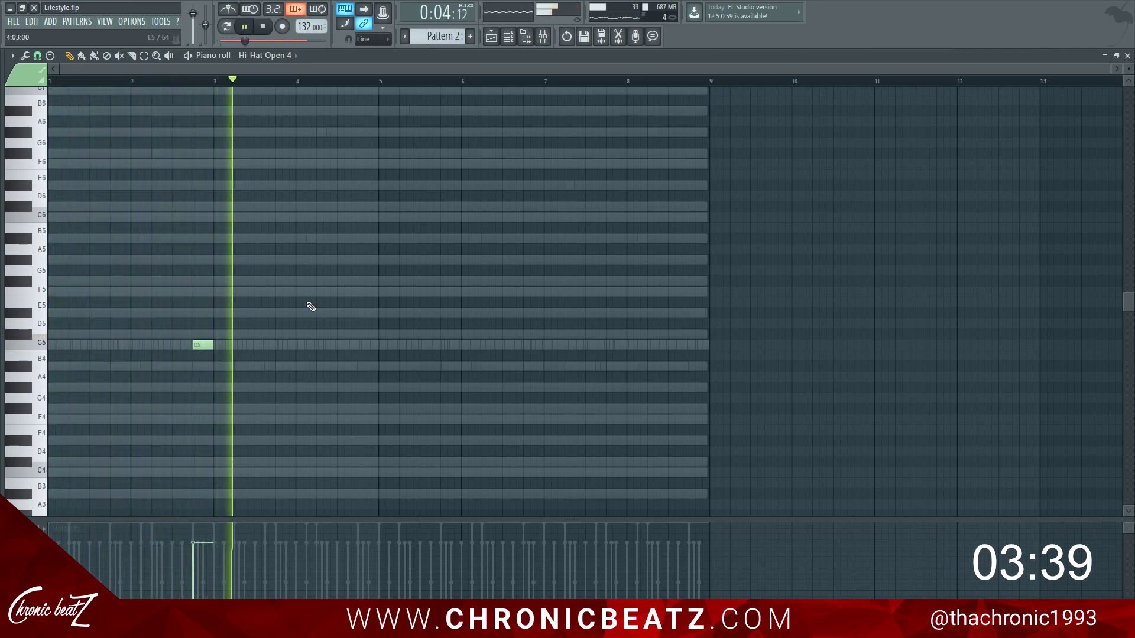
{"action": "key", "text": "Escape"}
{"action": "key", "text": "space"}
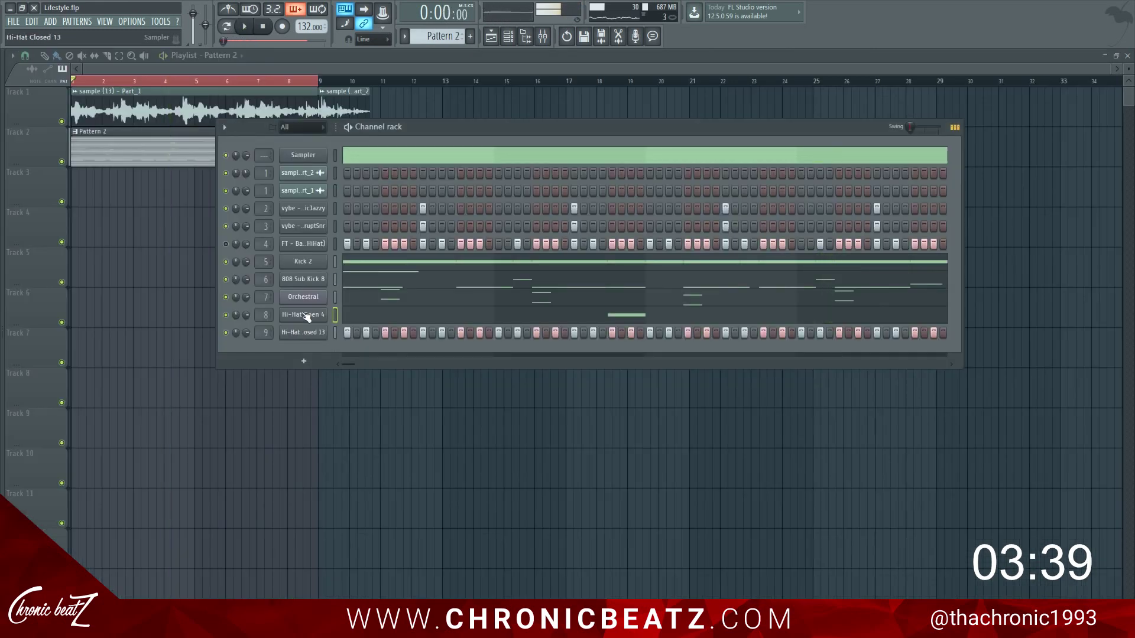
Set the Hi-Hat Open 4 sample's stretch time to 1 beat and its stretching mode to Auto, and close its settings.
{"action": "left_click", "coordinate": [304, 316]}
{"action": "left_click", "coordinate": [99, 158]}
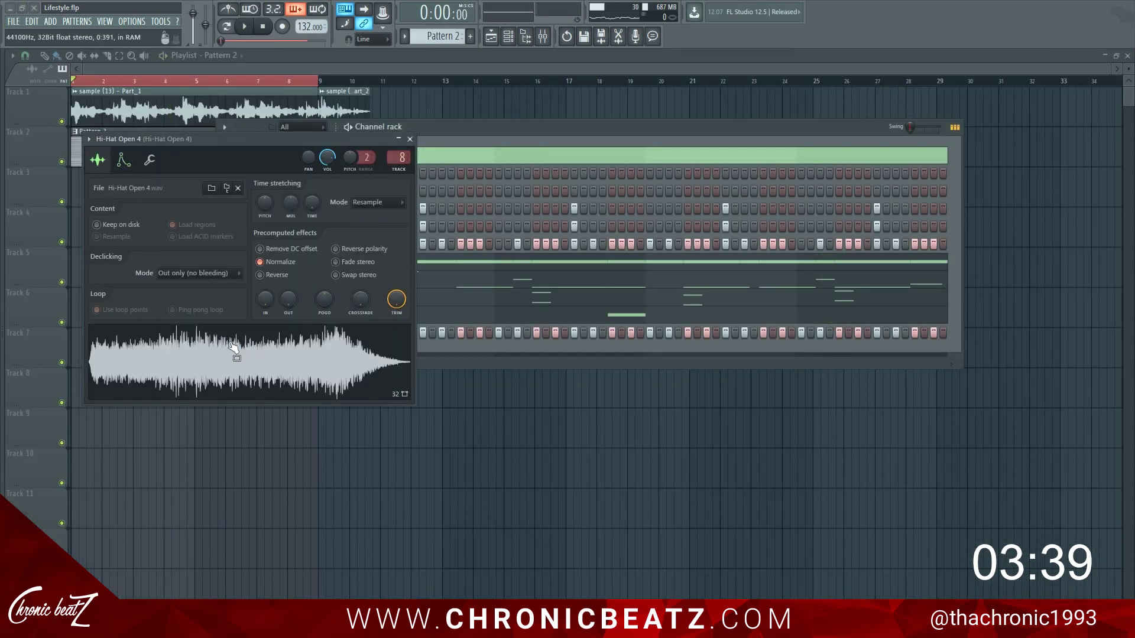
{"action": "right_click", "coordinate": [310, 203]}
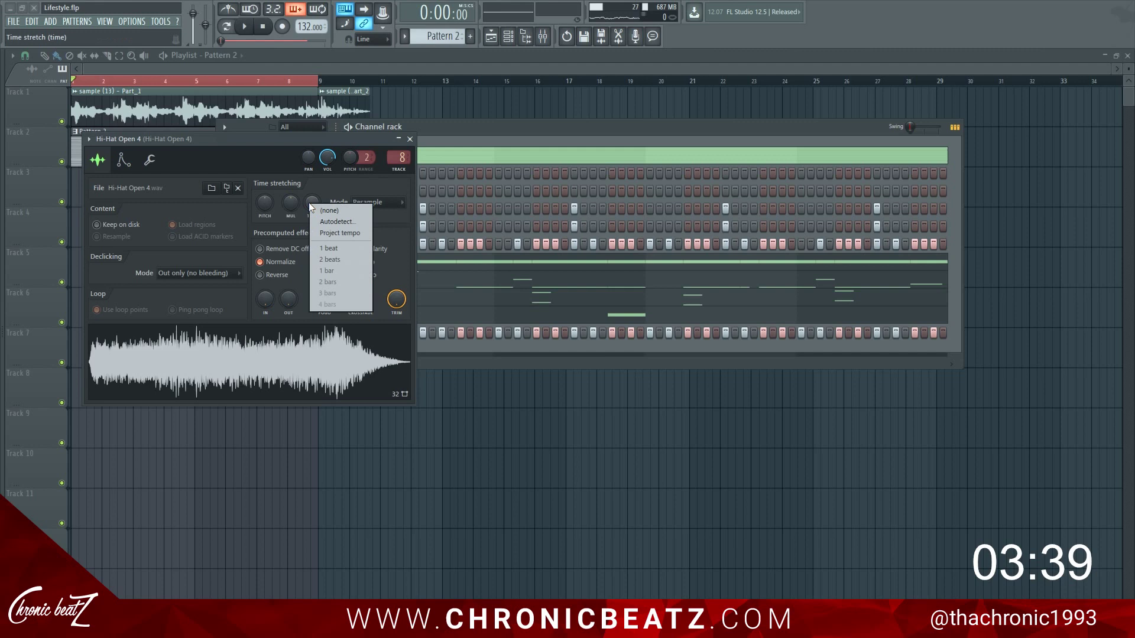
{"action": "left_click", "coordinate": [343, 247]}
{"action": "left_click", "coordinate": [335, 365]}
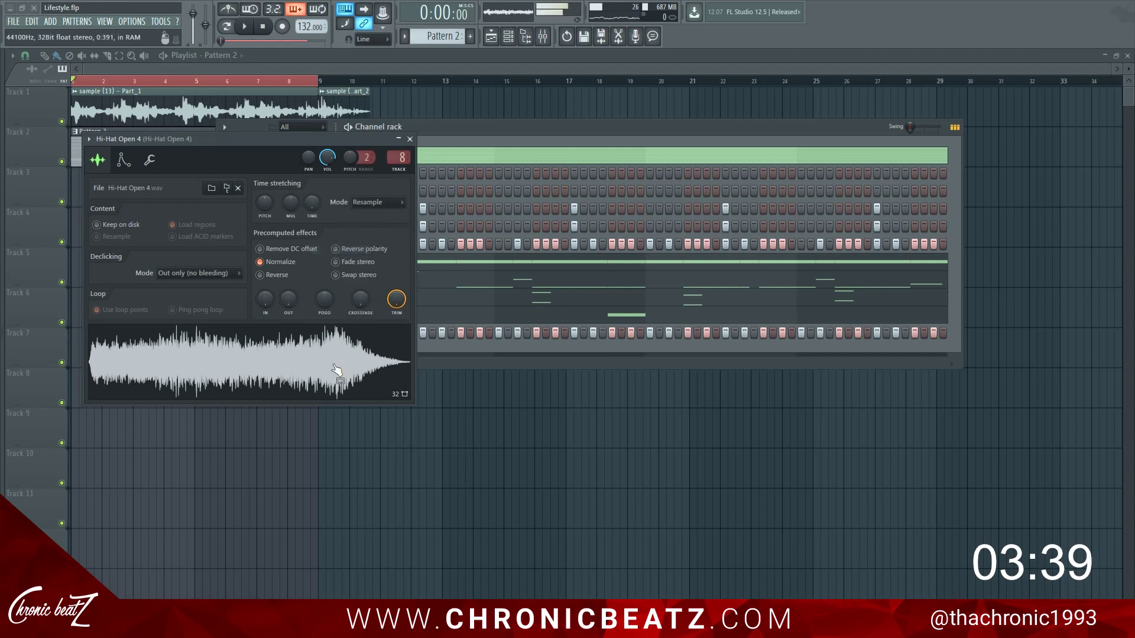
{"action": "right_click", "coordinate": [313, 204]}
{"action": "left_click", "coordinate": [377, 202]}
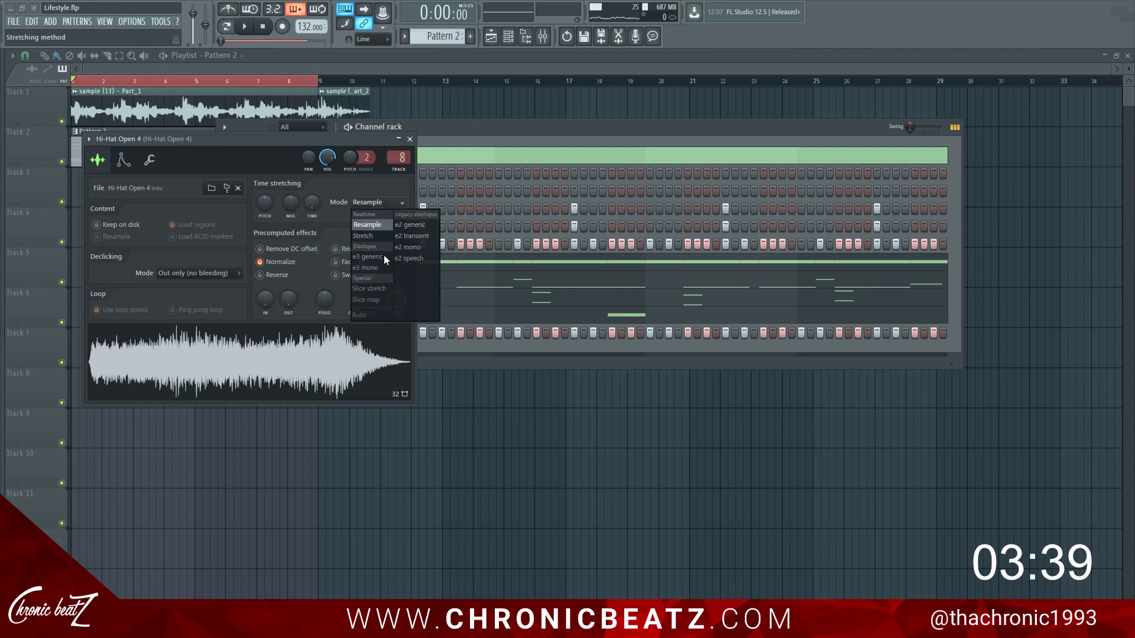
{"action": "left_click", "coordinate": [385, 315]}
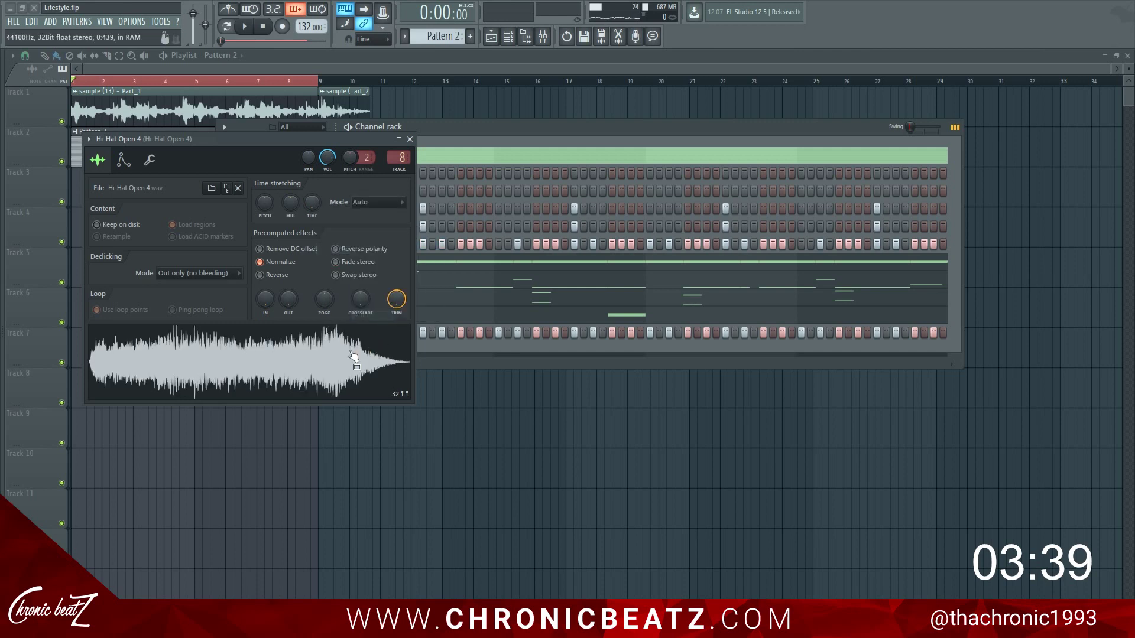
{"action": "left_click", "coordinate": [410, 139]}
During playback, add a one-beat C5 note for Hi-Hat Open 4 on the last beat of bar 6 in the piano roll.
{"action": "key", "text": "space"}
{"action": "left_click", "coordinate": [413, 318]}
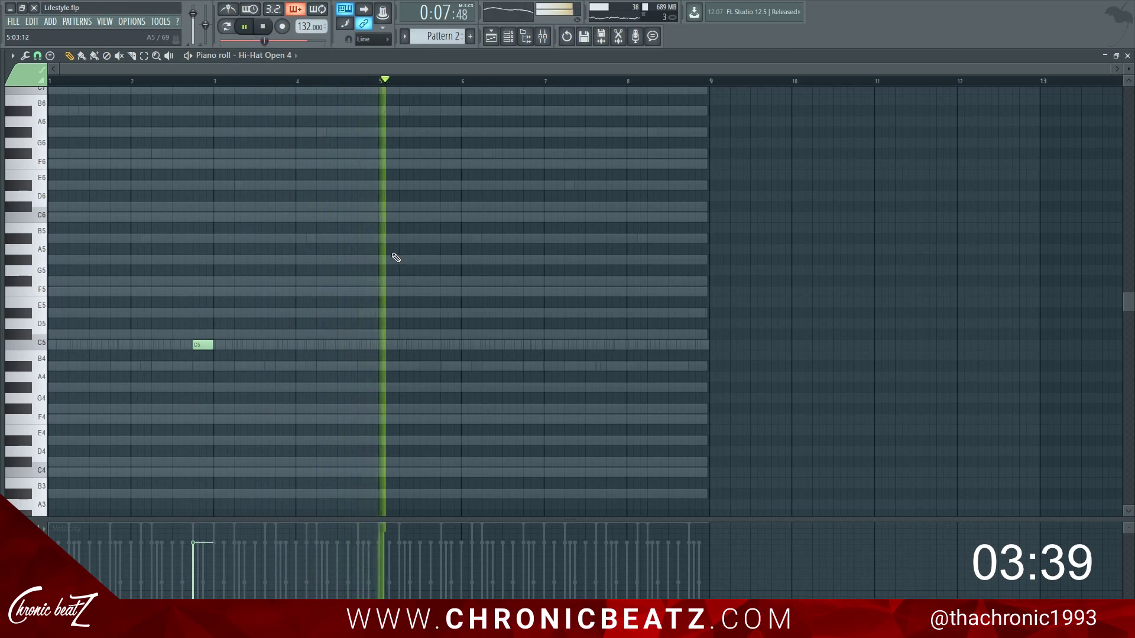
{"action": "left_click", "coordinate": [529, 346]}
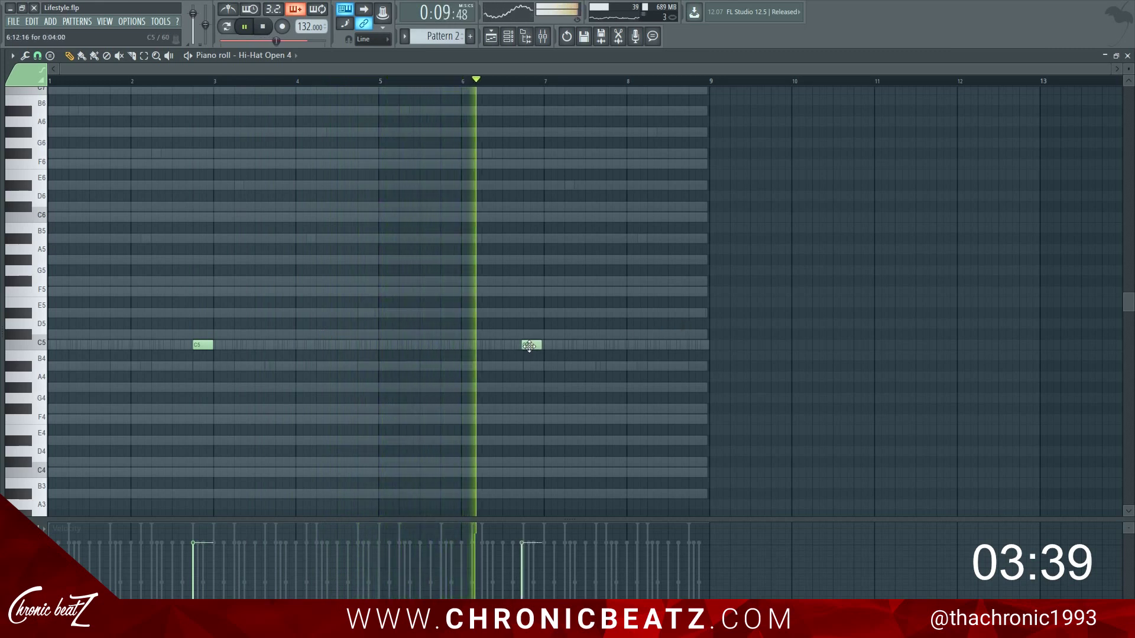
{"action": "left_click_drag", "start_coordinate": [529, 346], "coordinate": [531, 346]}
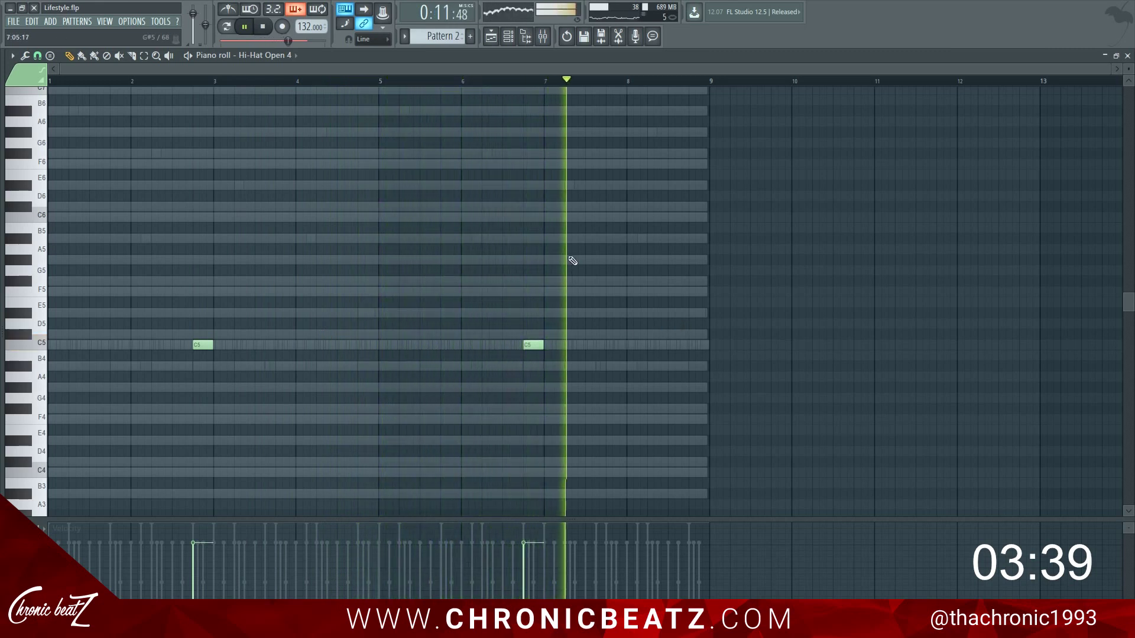
Mute the Hi-Hat Closed 13 and Hi-Hat Open 4 channels and unmute the FT hi-hat channel in the channel rack.
{"action": "key", "text": "F6"}
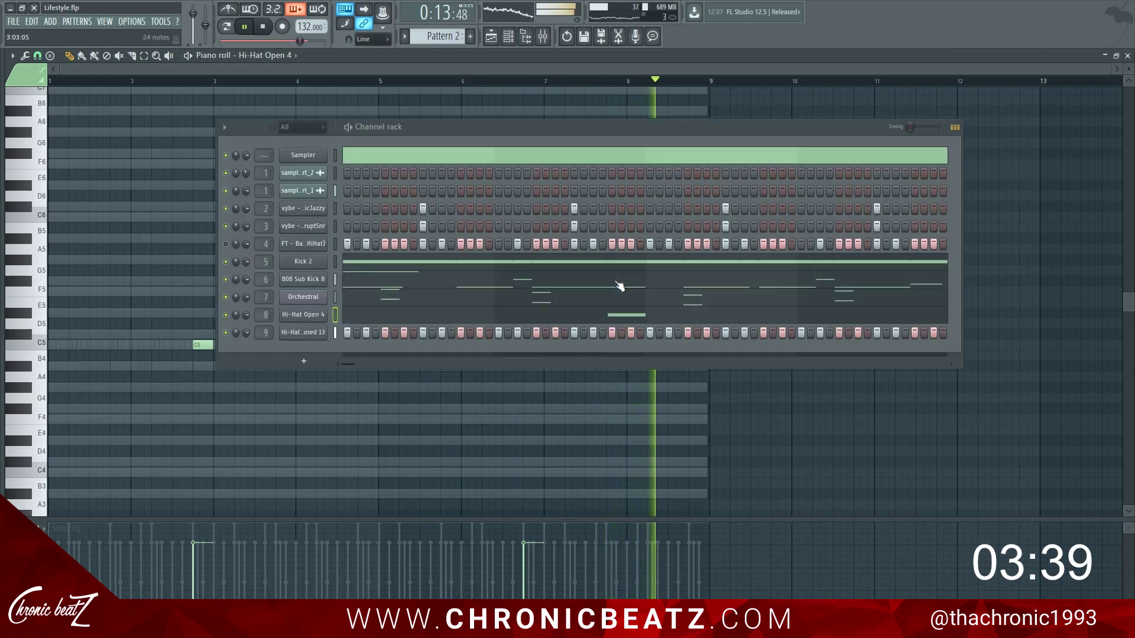
{"action": "key", "text": "F5"}
{"action": "left_click", "coordinate": [226, 333]}
{"action": "left_click", "coordinate": [225, 315]}
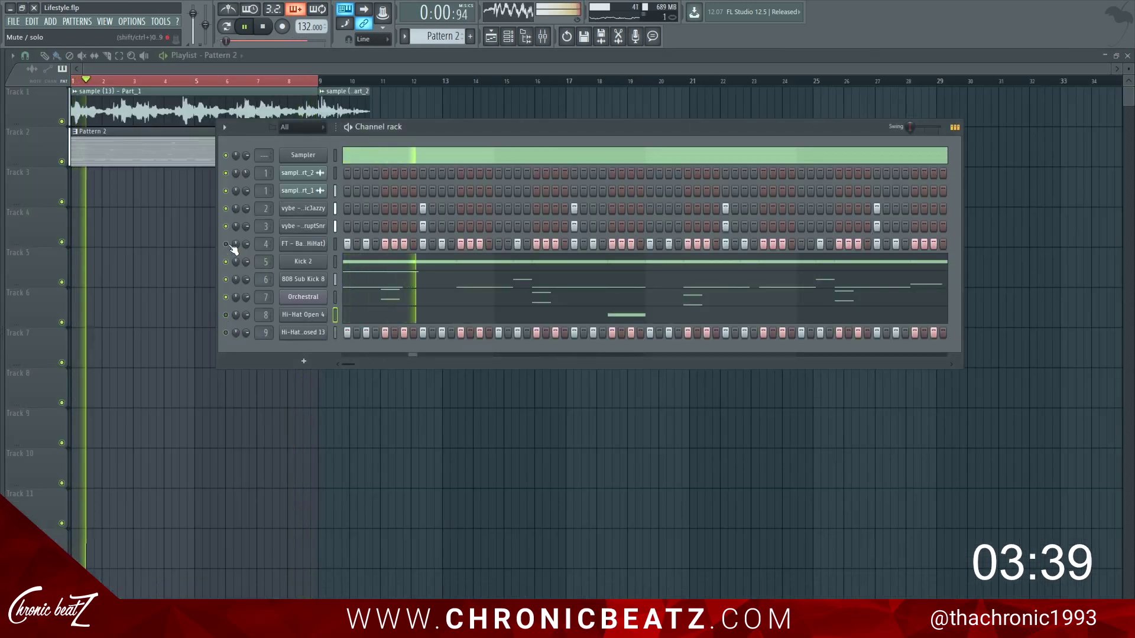
{"action": "left_click", "coordinate": [228, 244]}
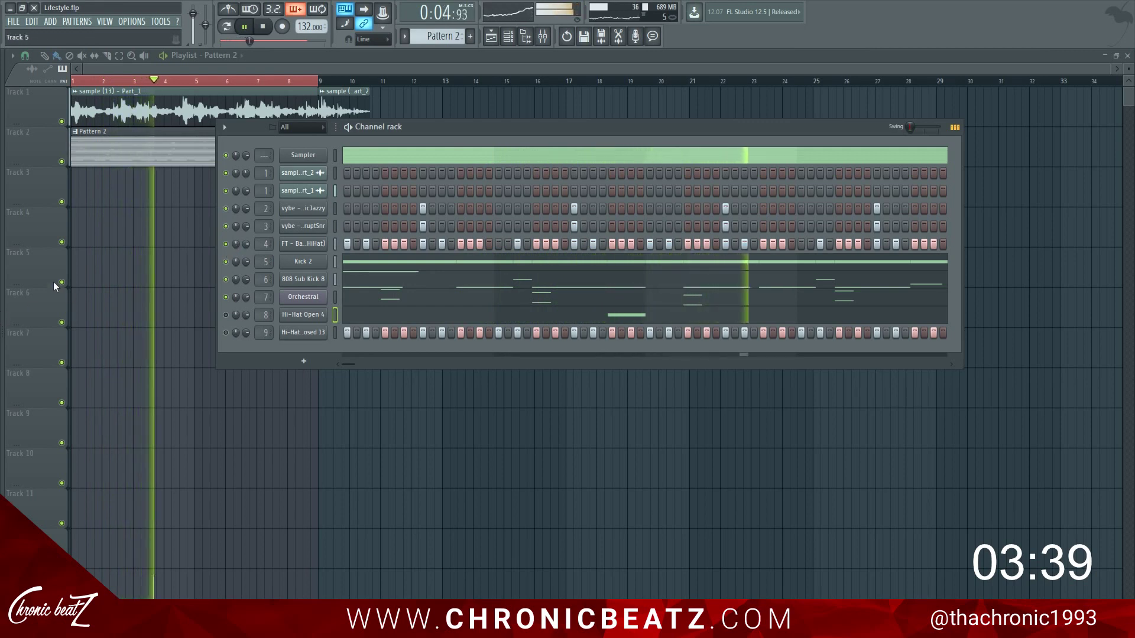
Add Crash 5 from Chronic Beatz Drumkit Vol. 1 as a new channel with a hit on the first step, and preview it.
{"action": "left_click_drag", "start_coordinate": [3, 288], "coordinate": [231, 303]}
{"action": "key", "text": "space"}
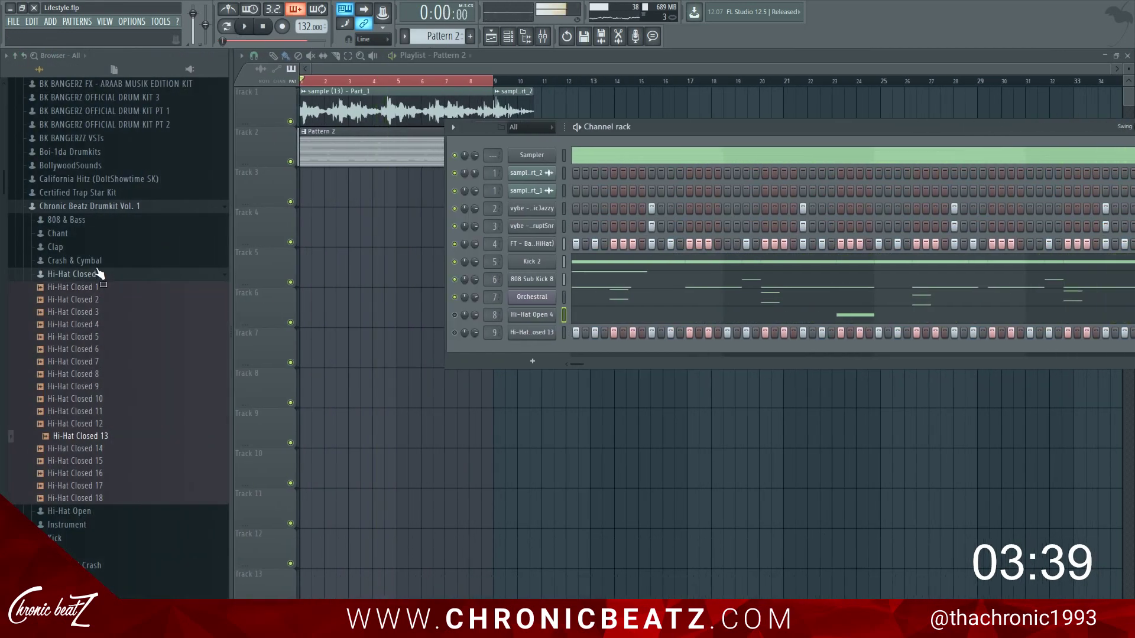
{"action": "left_click", "coordinate": [97, 274]}
{"action": "left_click", "coordinate": [95, 262]}
{"action": "left_click", "coordinate": [99, 287]}
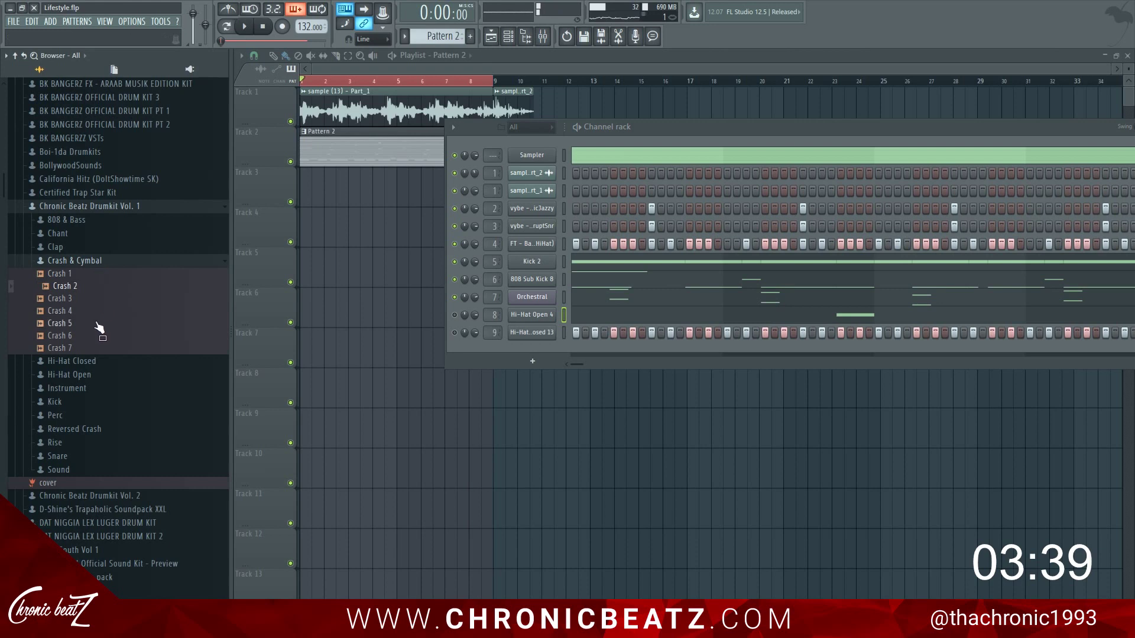
{"action": "left_click_drag", "start_coordinate": [542, 348], "coordinate": [541, 348]}
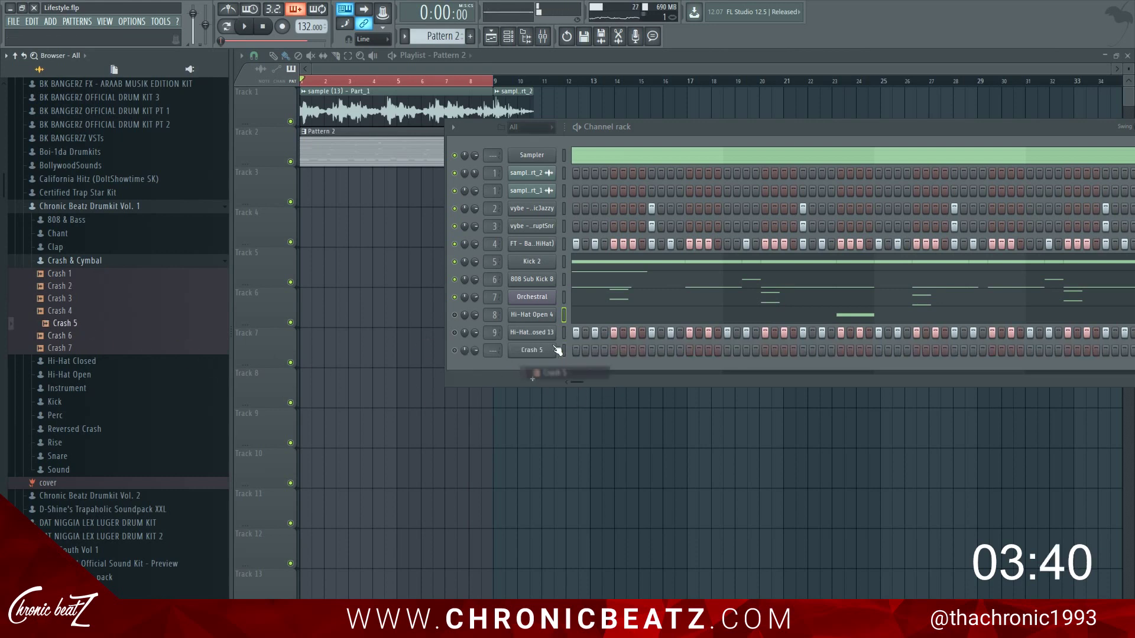
{"action": "key", "text": "space"}
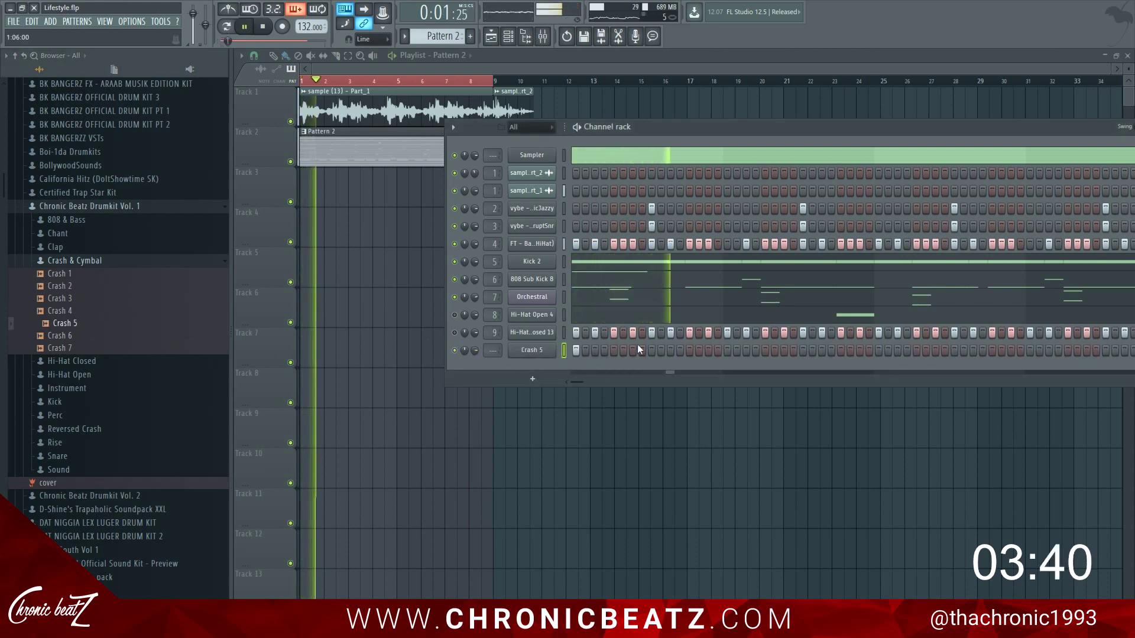
{"action": "key", "text": "space"}
Add Hi-Hat Open 6 from the same drum kit as a new channel, hide the browser and play the song.
{"action": "left_click", "coordinate": [81, 262]}
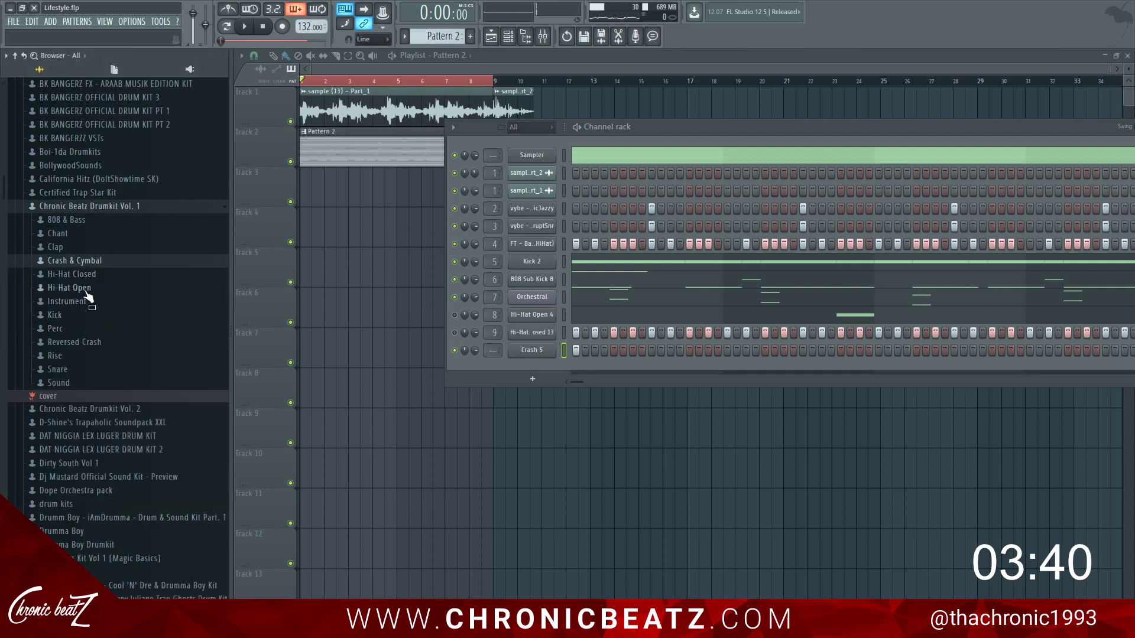
{"action": "left_click", "coordinate": [77, 288]}
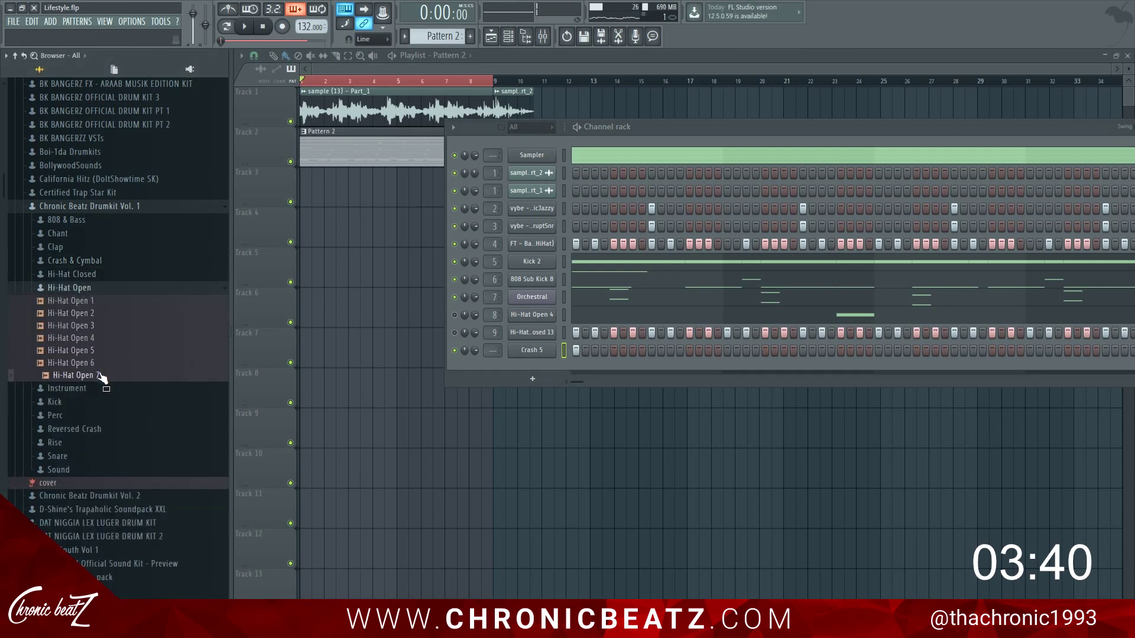
{"action": "left_click_drag", "start_coordinate": [527, 358], "coordinate": [527, 359]}
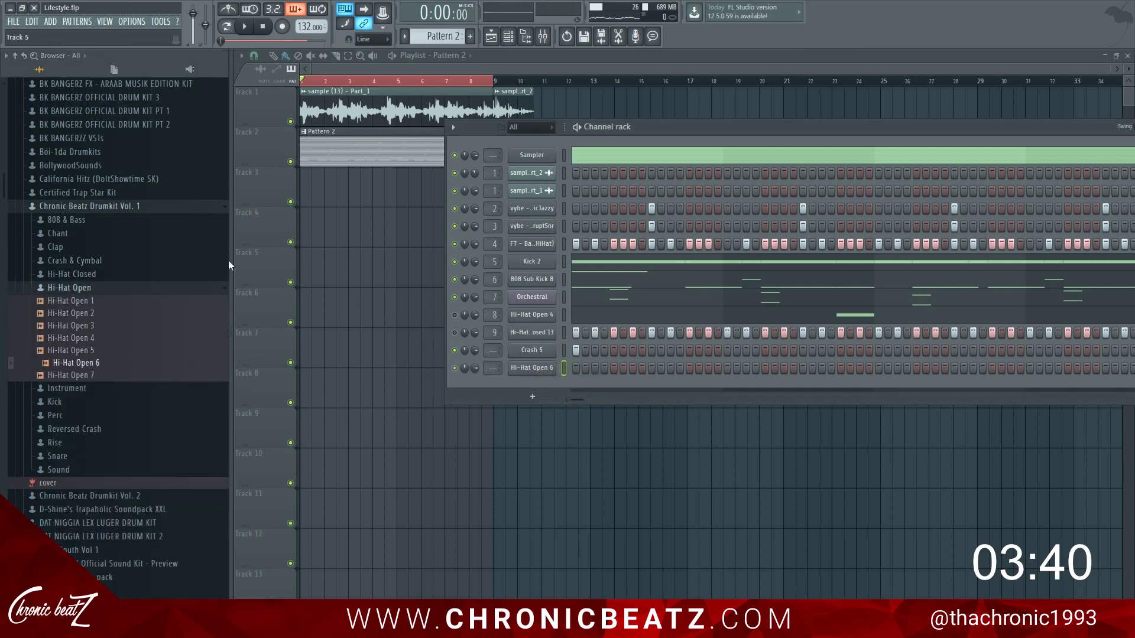
{"action": "left_click", "coordinate": [231, 261]}
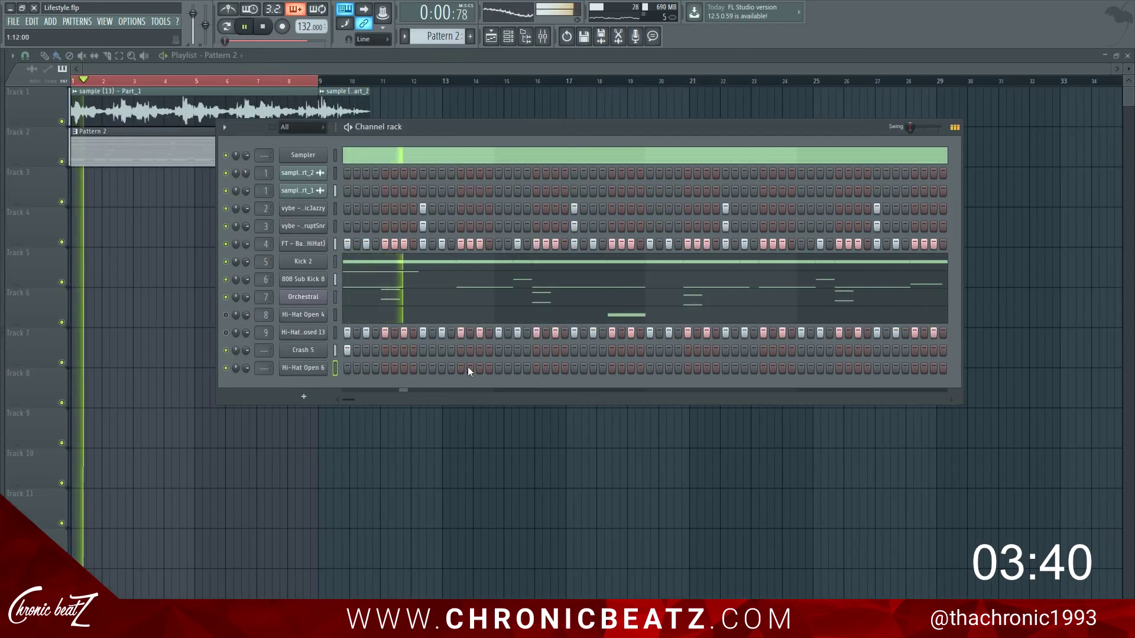
Place Hi-Hat Open 6 hits on beat 4 of bars 2 and 4, and duplicate them to beat 4 of bars 6 and 8.
{"action": "left_click", "coordinate": [611, 368]}
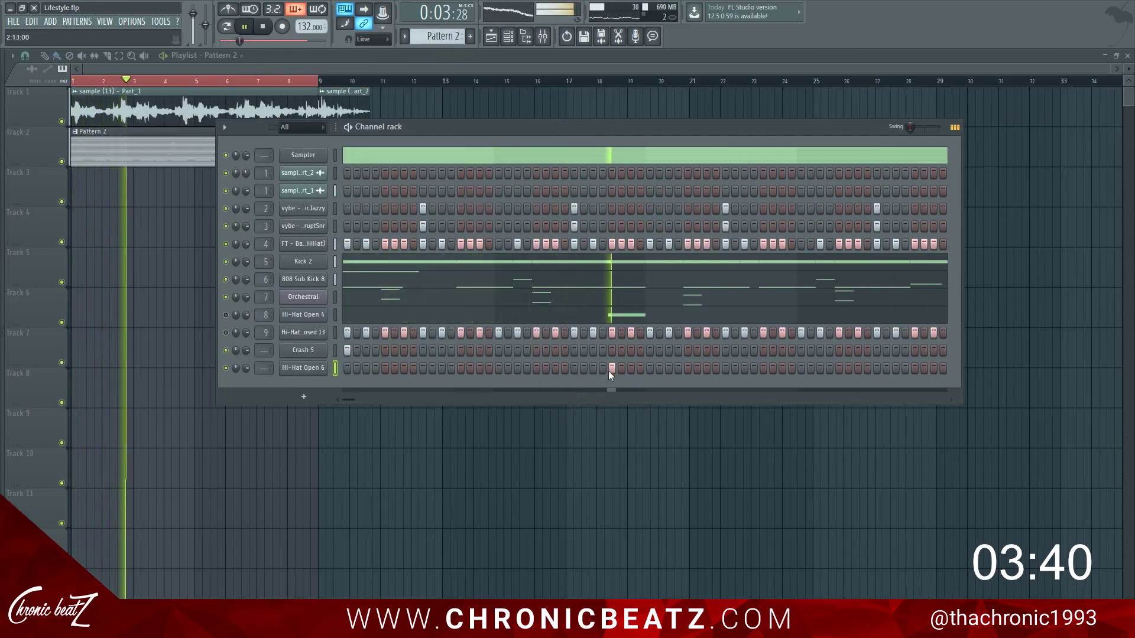
{"action": "left_click", "coordinate": [914, 370]}
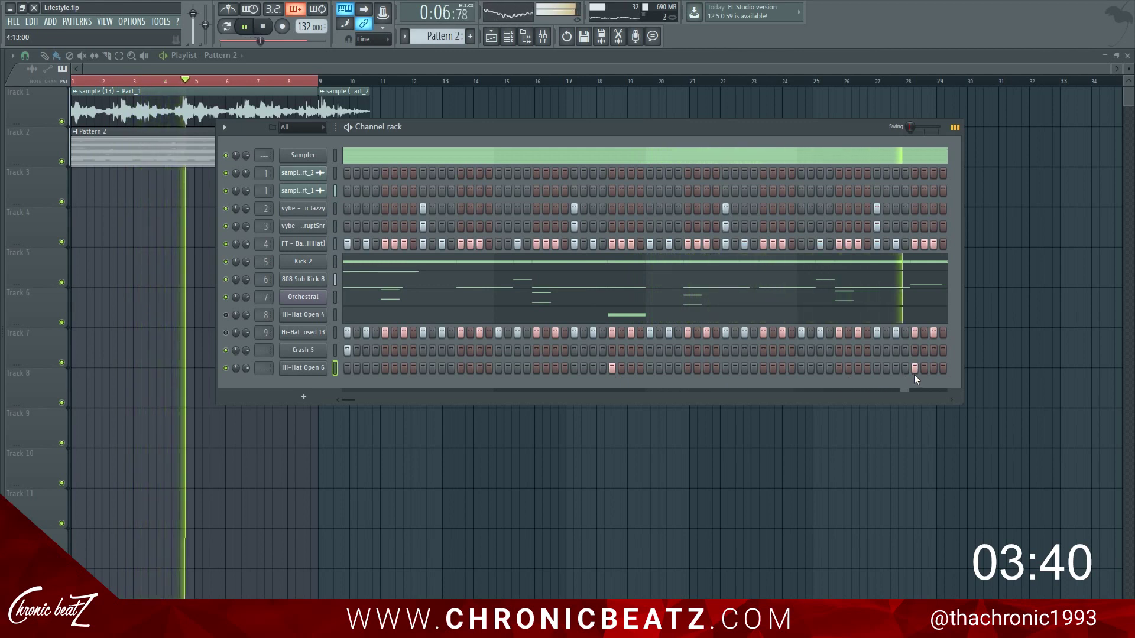
{"action": "left_click", "coordinate": [347, 370]}
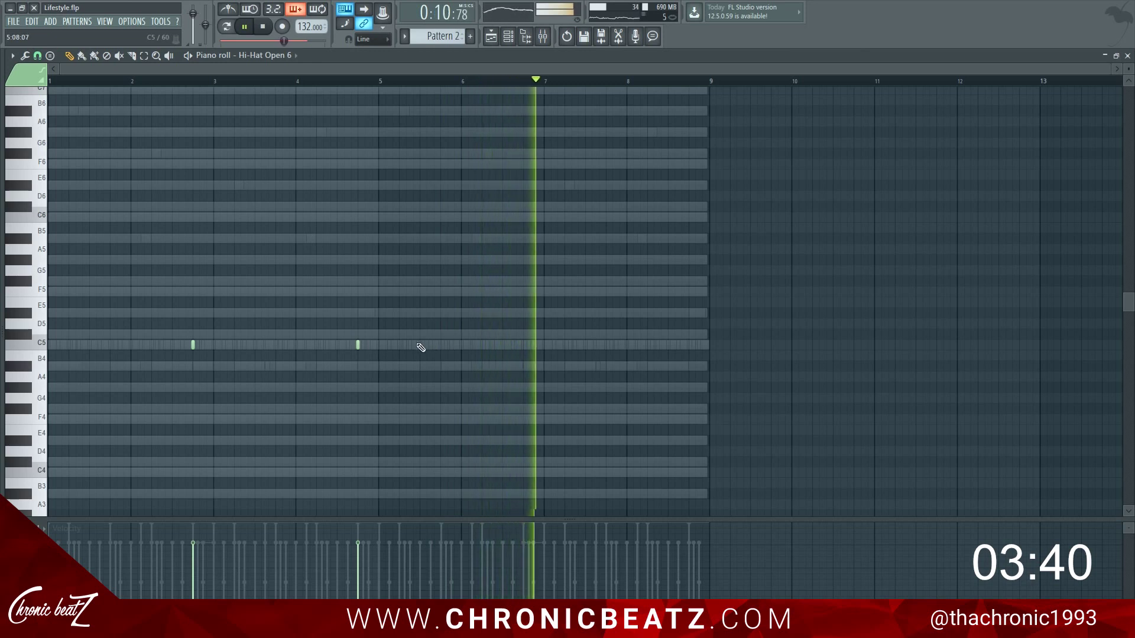
{"action": "key", "text": "ctrl+b"}
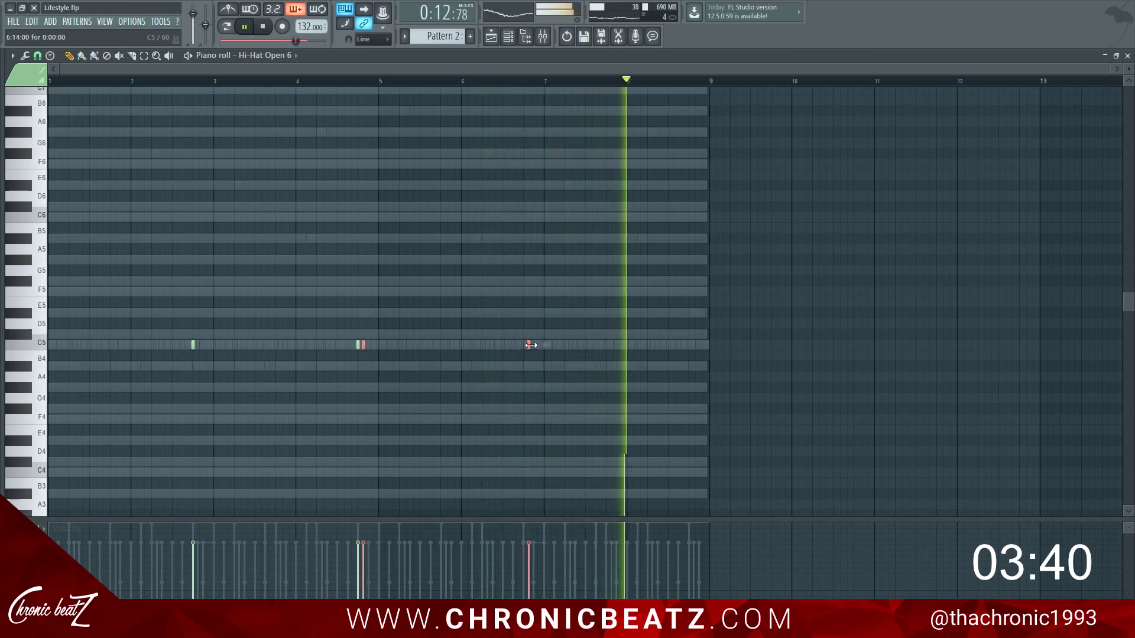
{"action": "left_click_drag", "start_coordinate": [532, 345], "coordinate": [689, 349]}
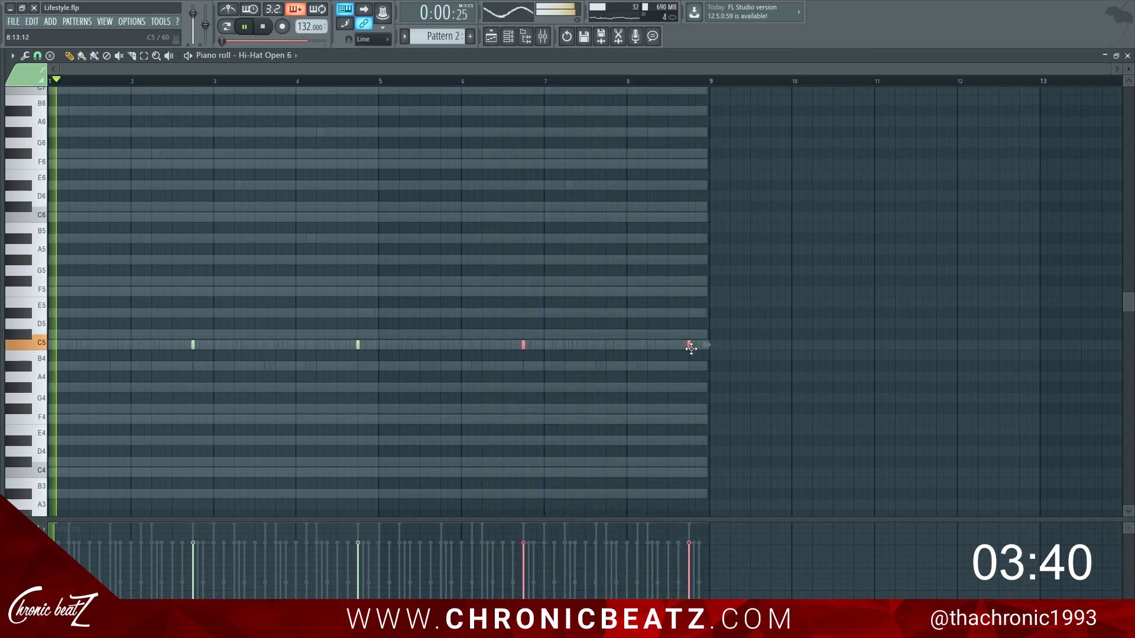
{"action": "key", "text": "F7"}
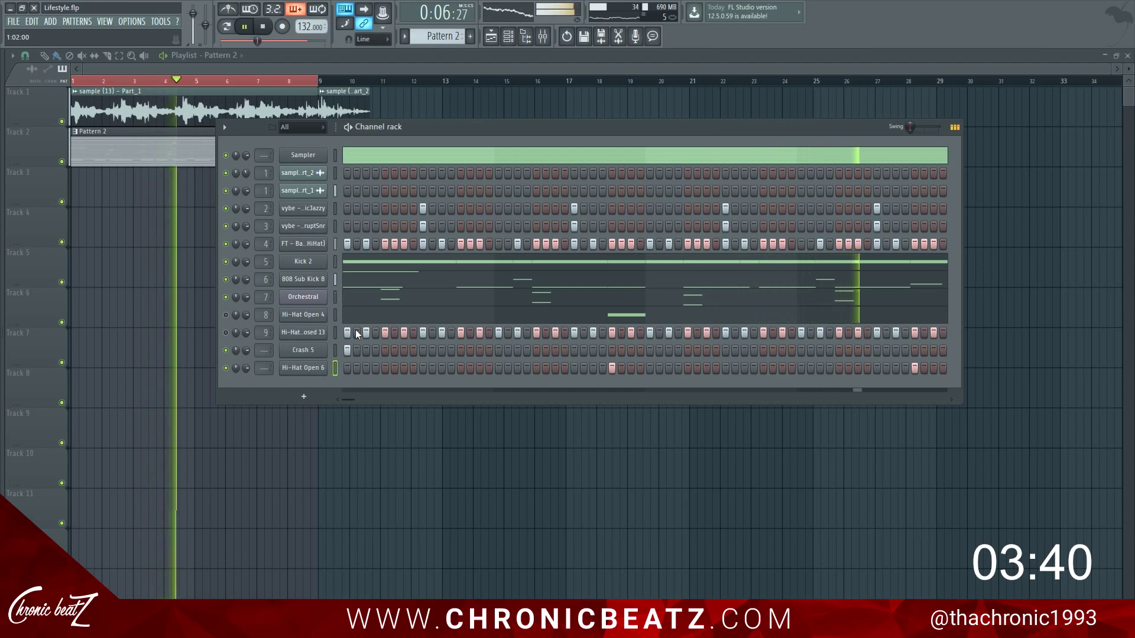
Route the channels from the first sample part down to Hi-Hat Open 6 to consecutive mixer tracks starting from track 1.
{"action": "left_click", "coordinate": [542, 37]}
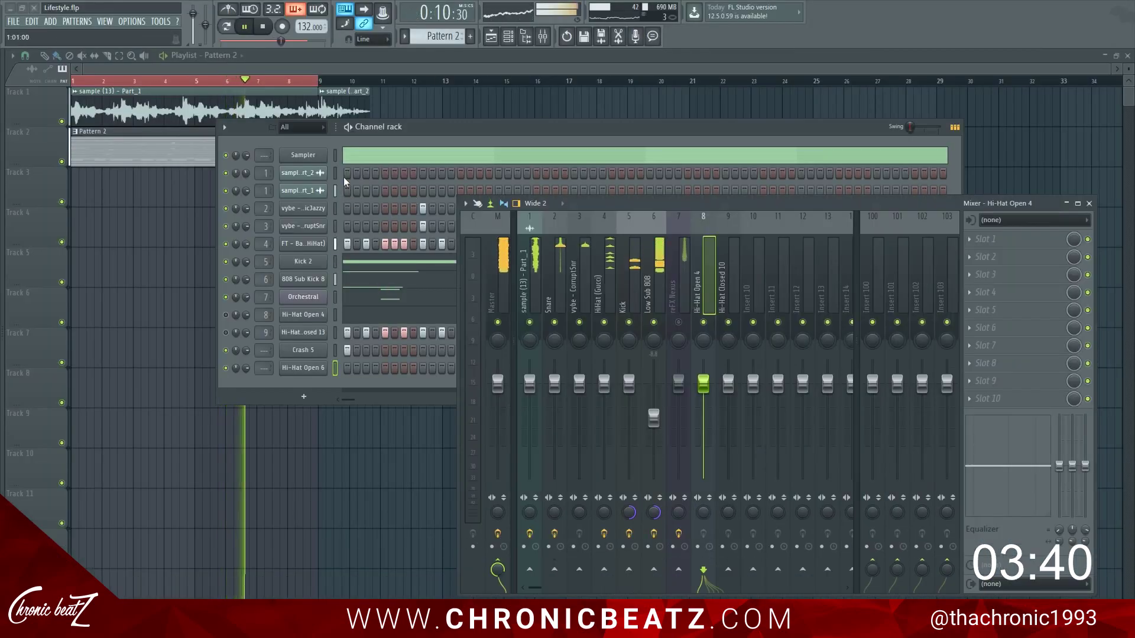
{"action": "left_click_drag", "start_coordinate": [336, 194], "coordinate": [332, 409]}
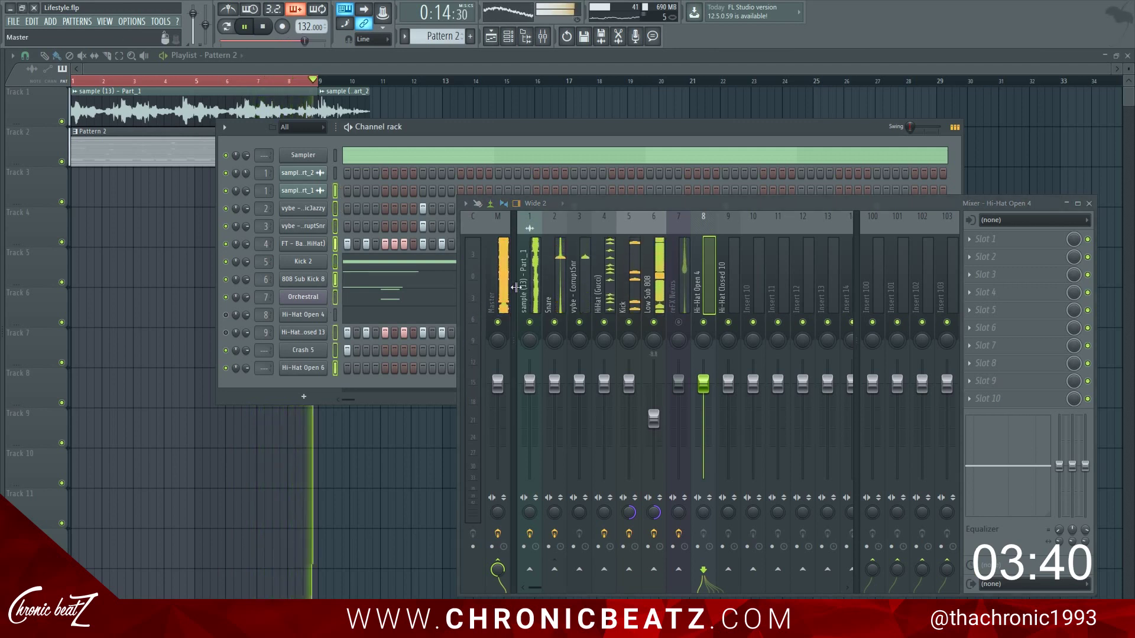
{"action": "right_click", "coordinate": [537, 215]}
{"action": "mouse_move", "coordinate": [619, 306]}
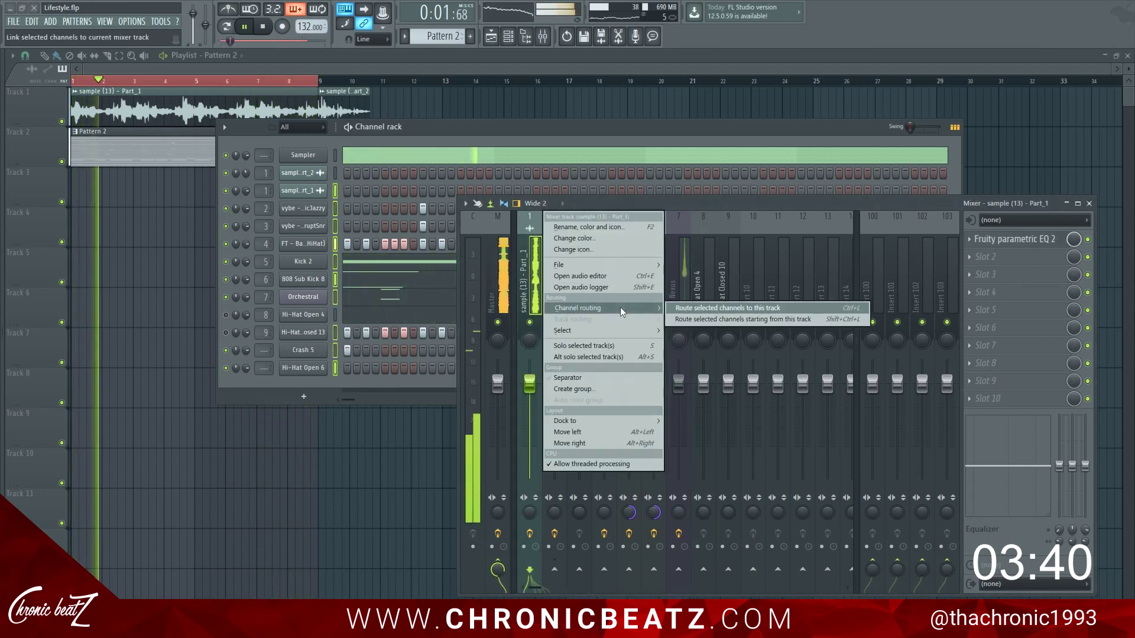
{"action": "left_click", "coordinate": [726, 320]}
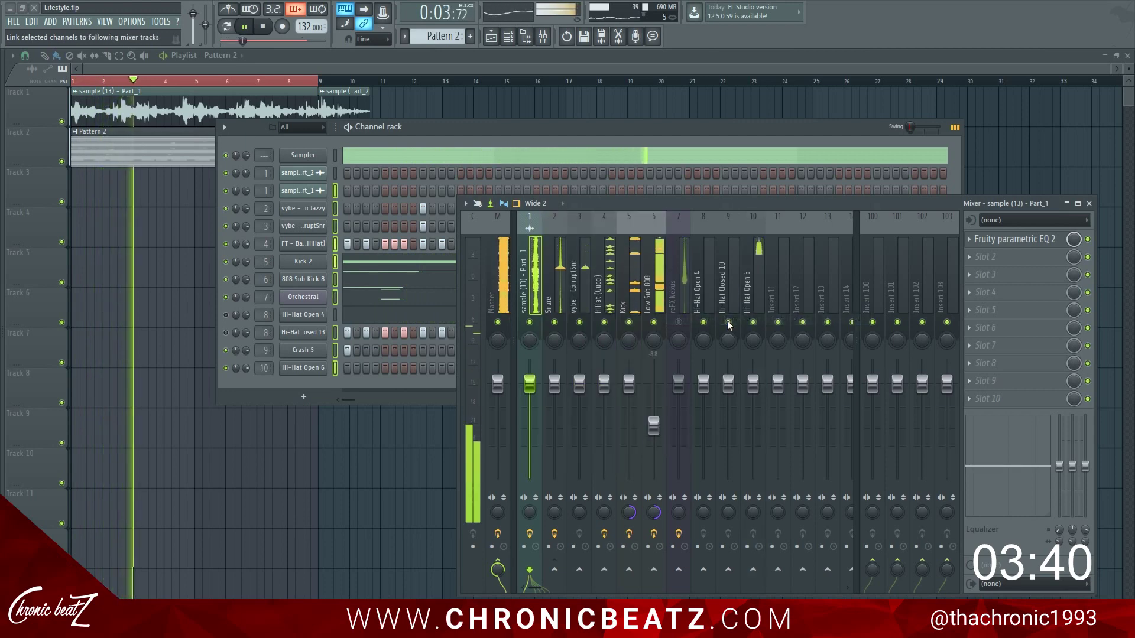
Maximize the mixer and load the Hi-Hat Open preset from Chronic Beatz Mixer Patches onto mixer track 10.
{"action": "double_click", "coordinate": [728, 207]}
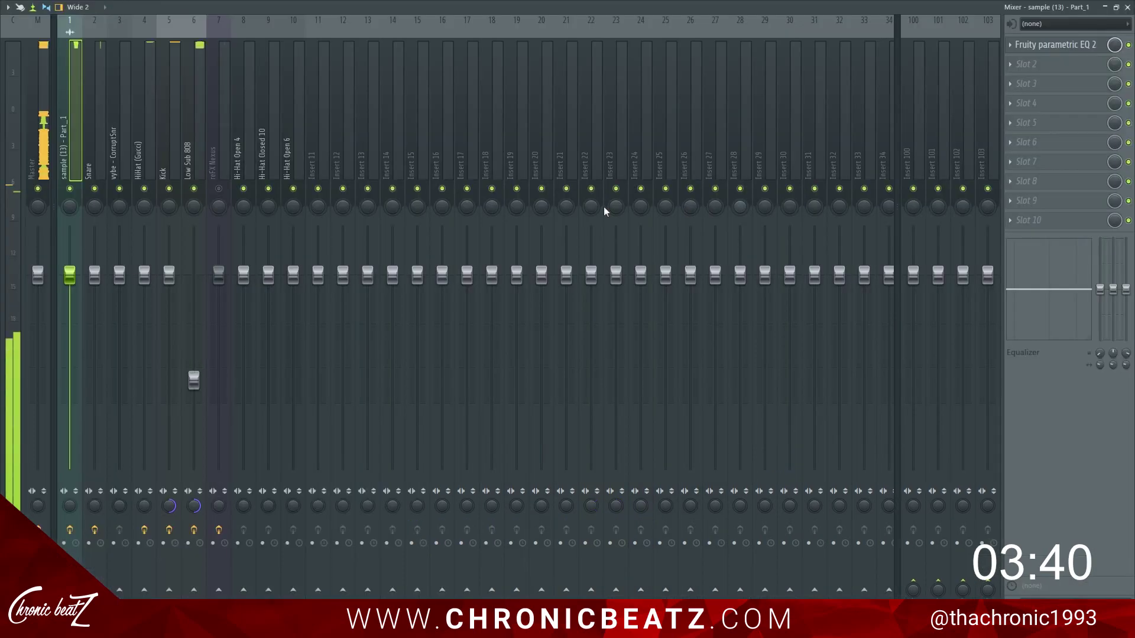
{"action": "right_click", "coordinate": [292, 85]}
{"action": "mouse_move", "coordinate": [382, 69]}
{"action": "left_click", "coordinate": [478, 75]}
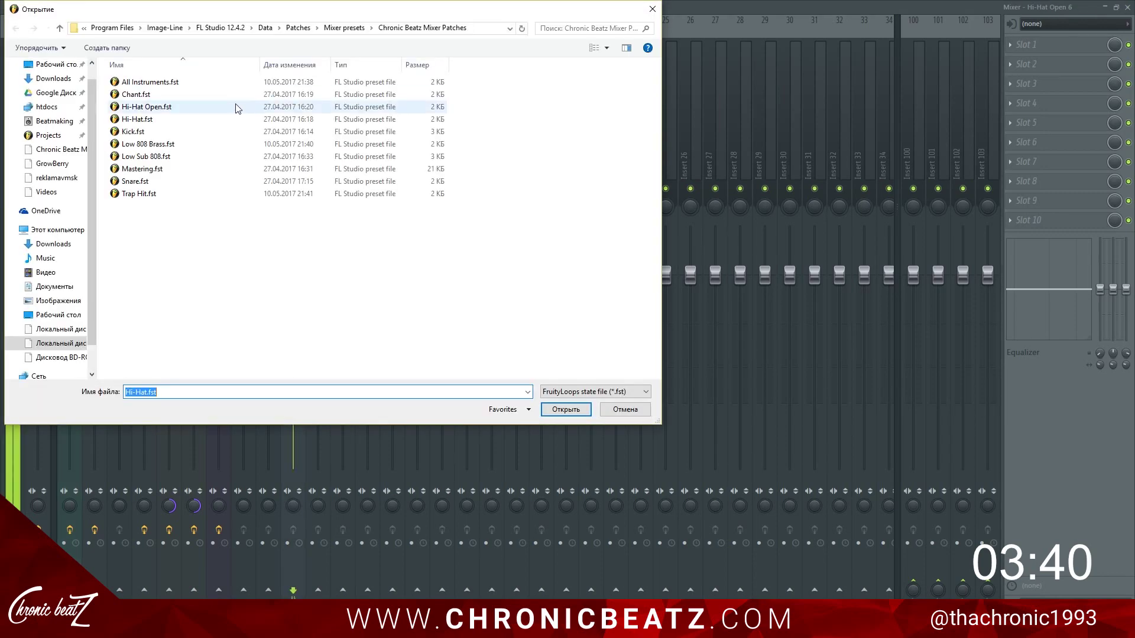
{"action": "double_click", "coordinate": [218, 106]}
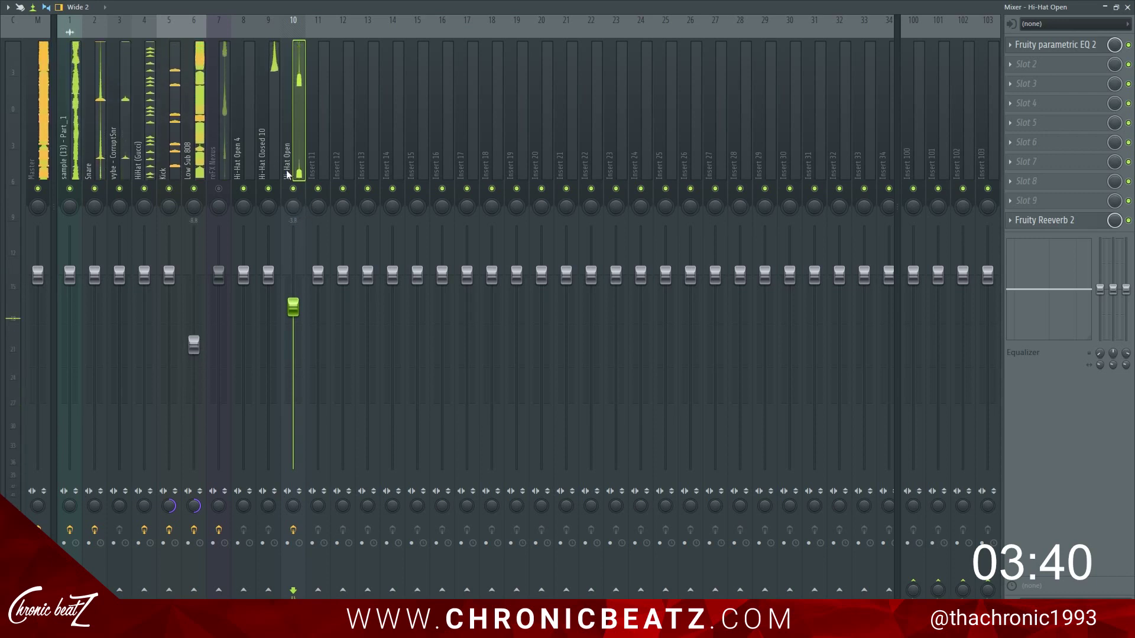
Load the same Hi-Hat Open mixer preset onto mixer track 9, which carries the Crash 5 channel.
{"action": "left_click", "coordinate": [272, 147]}
{"action": "right_click", "coordinate": [272, 148]}
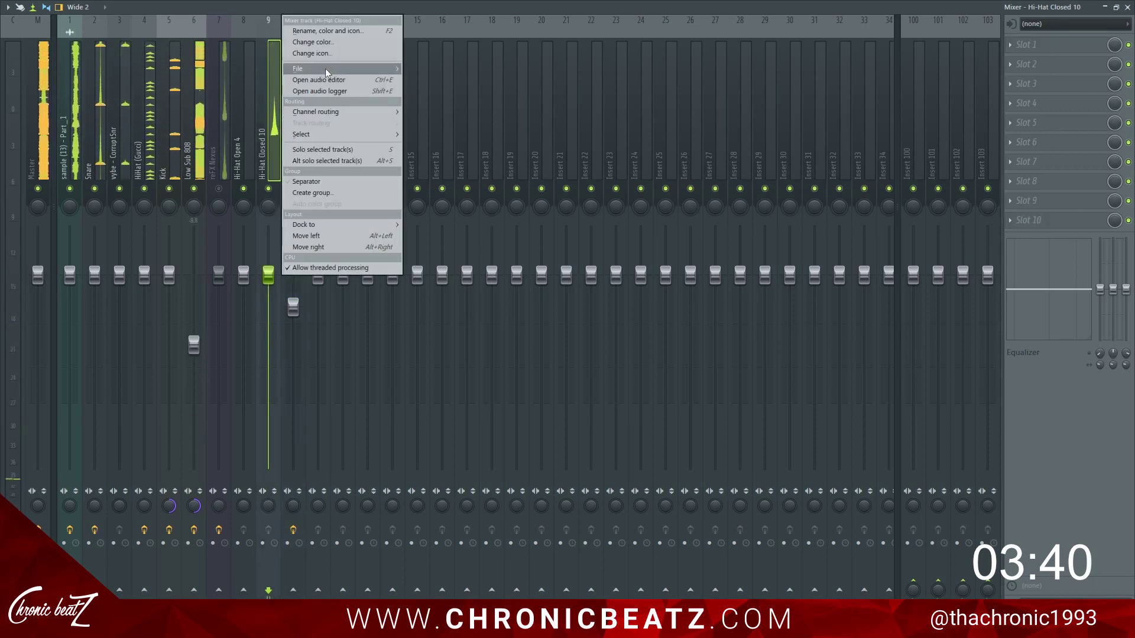
{"action": "mouse_move", "coordinate": [319, 69]}
{"action": "left_click", "coordinate": [457, 69]}
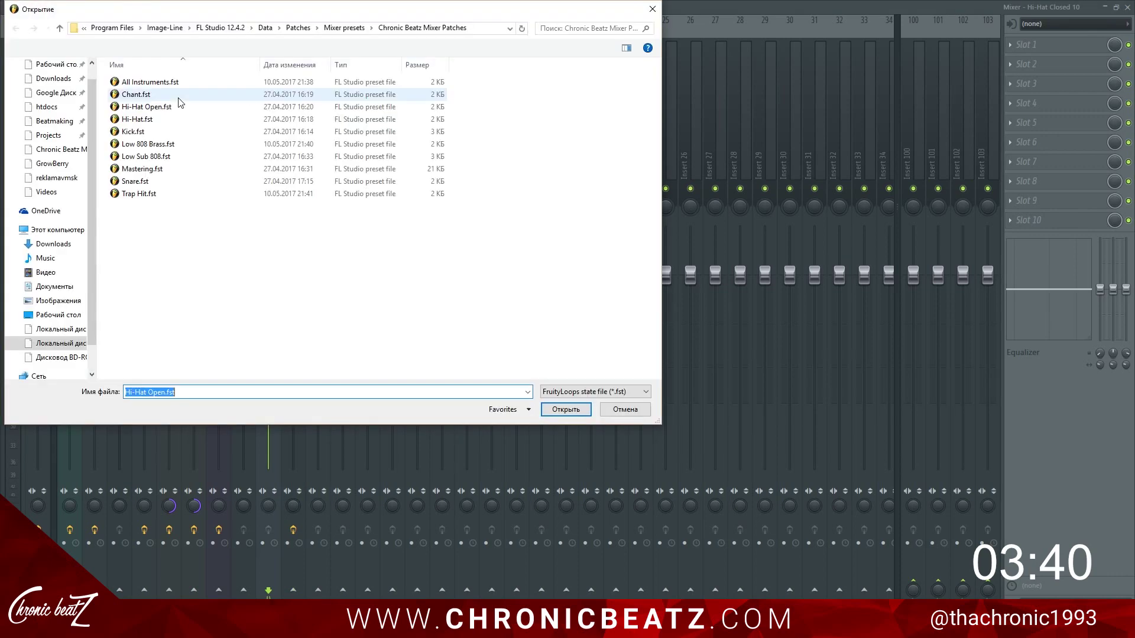
{"action": "double_click", "coordinate": [177, 109]}
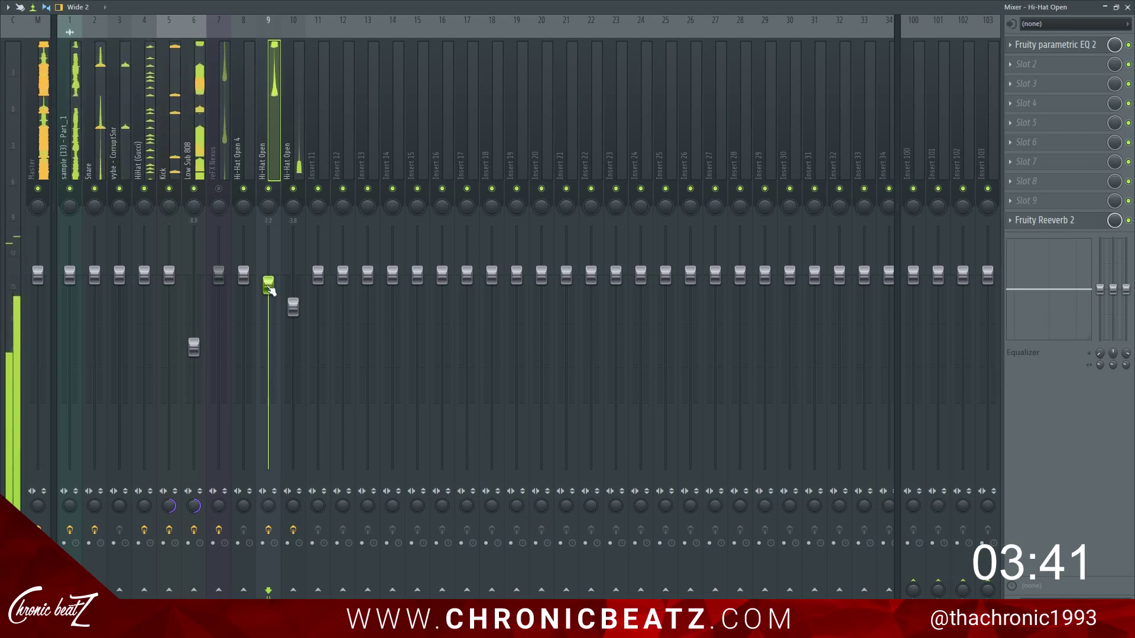
Raise mixer track 9 to the default level and adjust its stereo separation, and lower track 10 to about -7.5 dB.
{"action": "left_click_drag", "start_coordinate": [269, 285], "coordinate": [268, 274]}
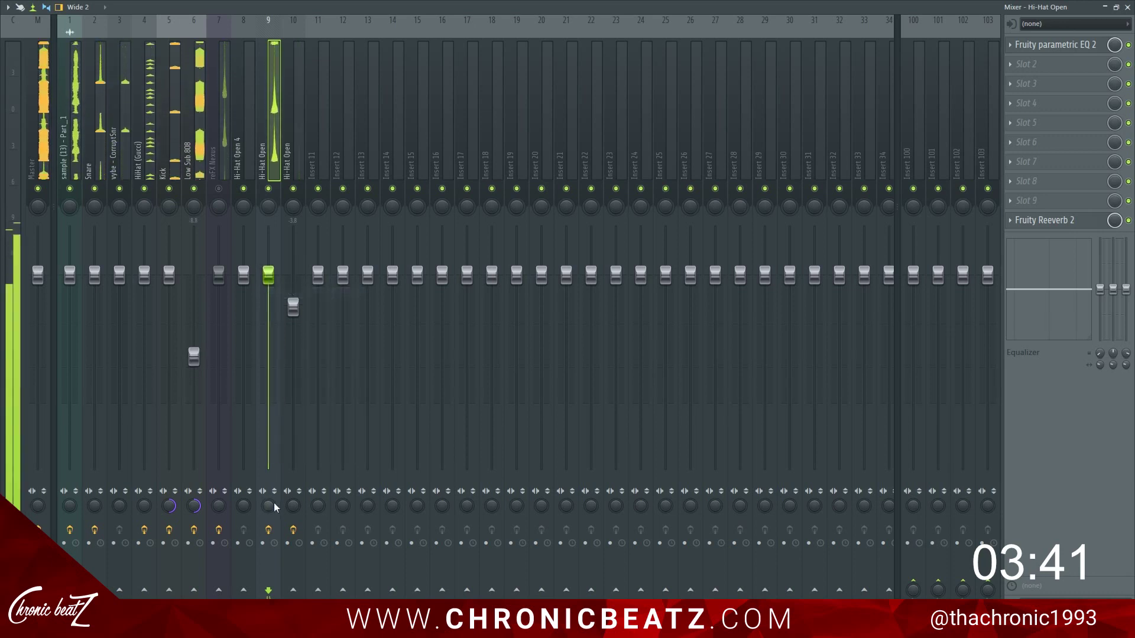
{"action": "left_click_drag", "start_coordinate": [273, 507], "coordinate": [272, 482]}
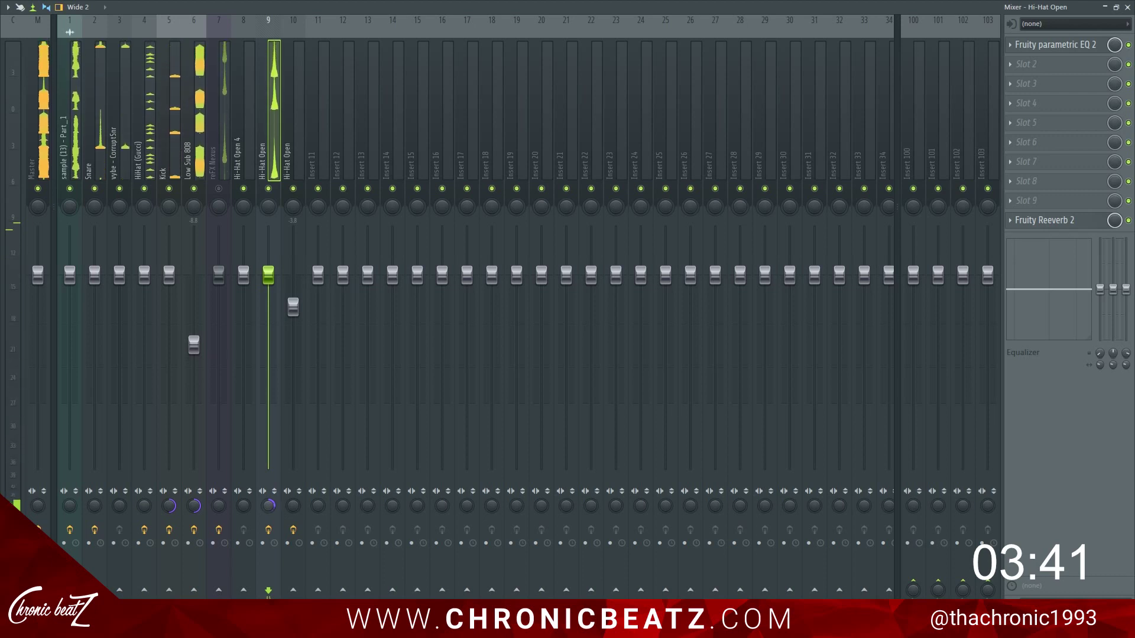
{"action": "left_click", "coordinate": [291, 161]}
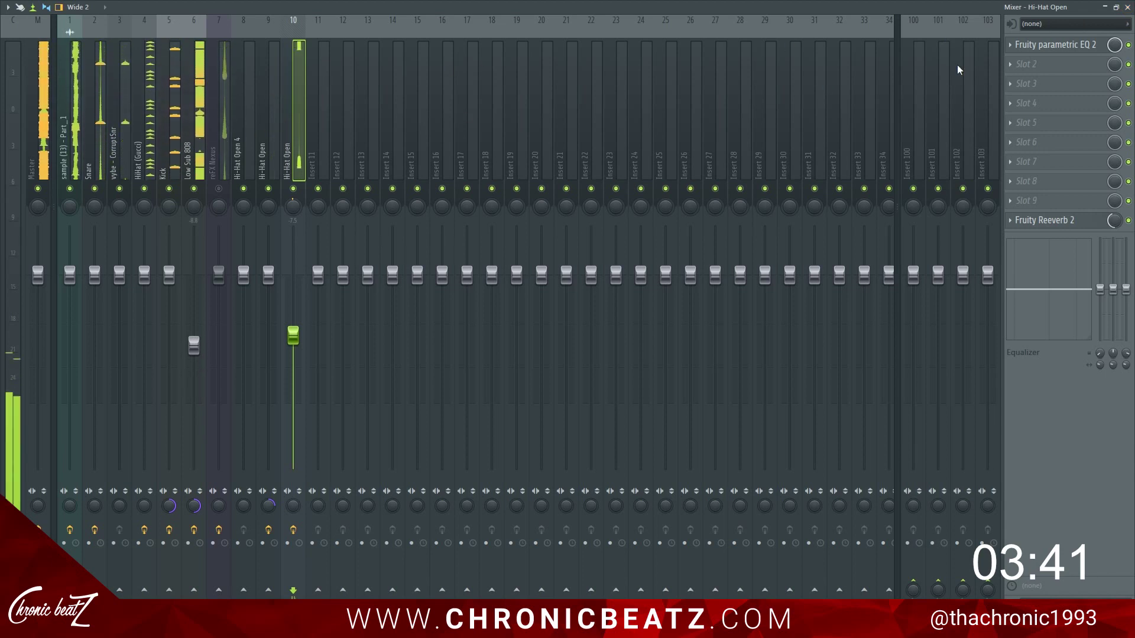
Close the mixer, unmute the Hi-Hat Closed 13 and Hi-Hat Open 4 channels, and mute the FT hi-hat and Hi-Hat Open 6.
{"action": "left_click", "coordinate": [1126, 7]}
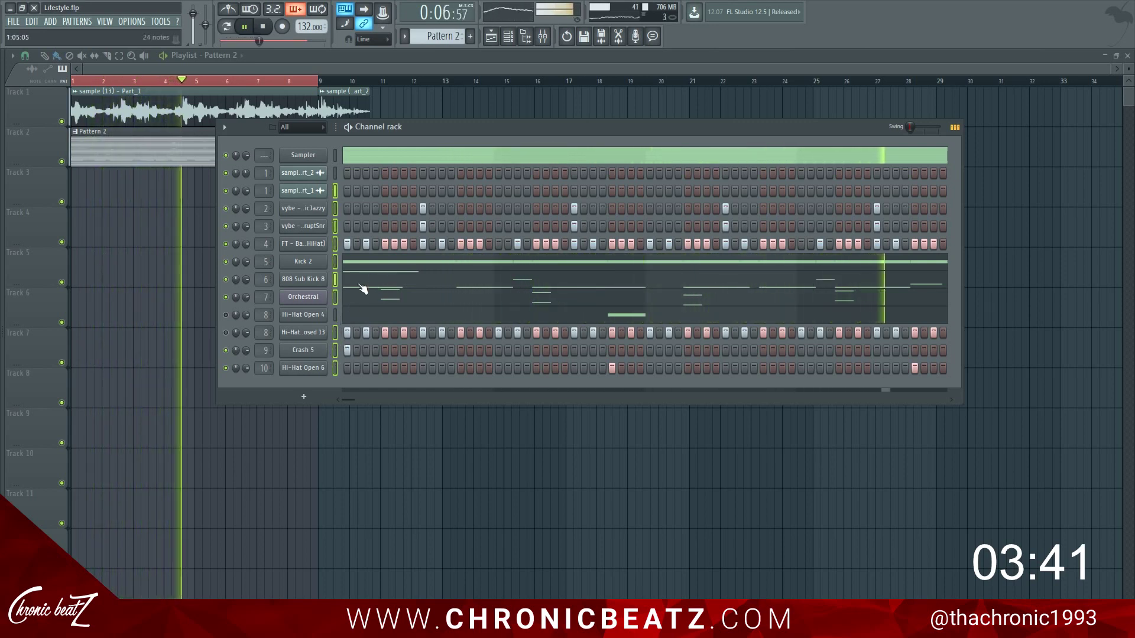
{"action": "left_click", "coordinate": [225, 332]}
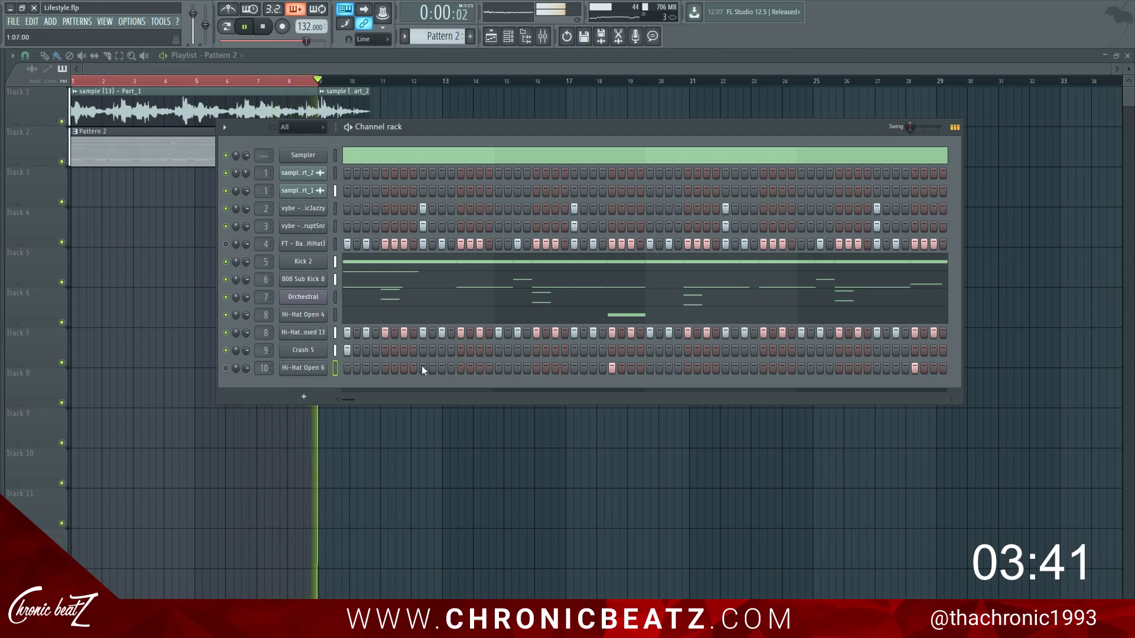
{"action": "left_click", "coordinate": [543, 36]}
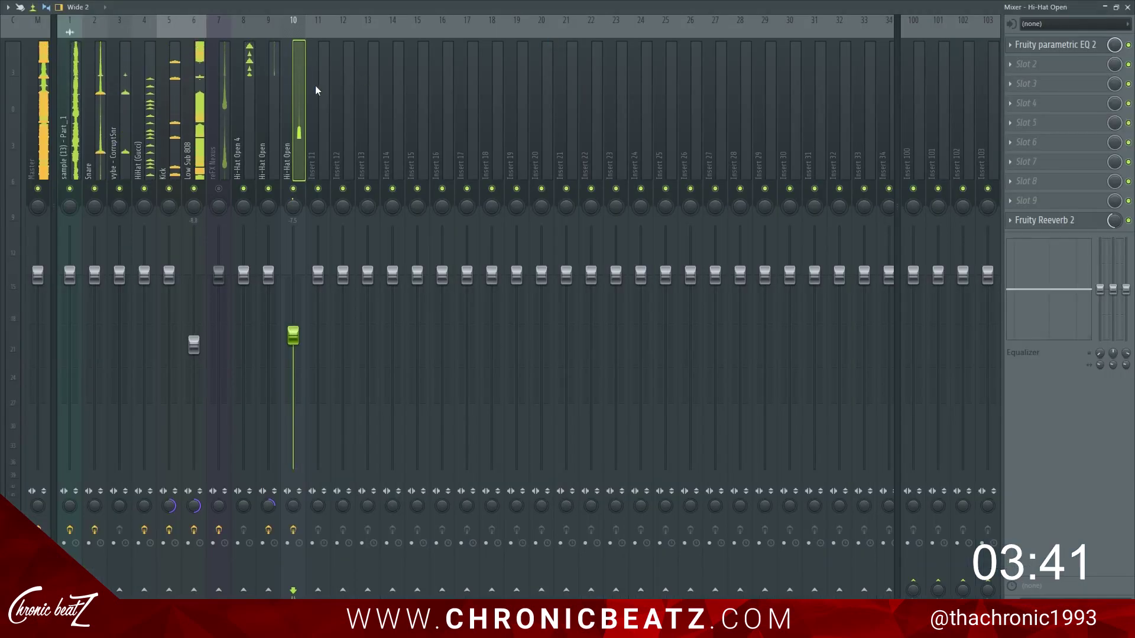
{"action": "left_click", "coordinate": [247, 85]}
{"action": "right_click", "coordinate": [253, 18]}
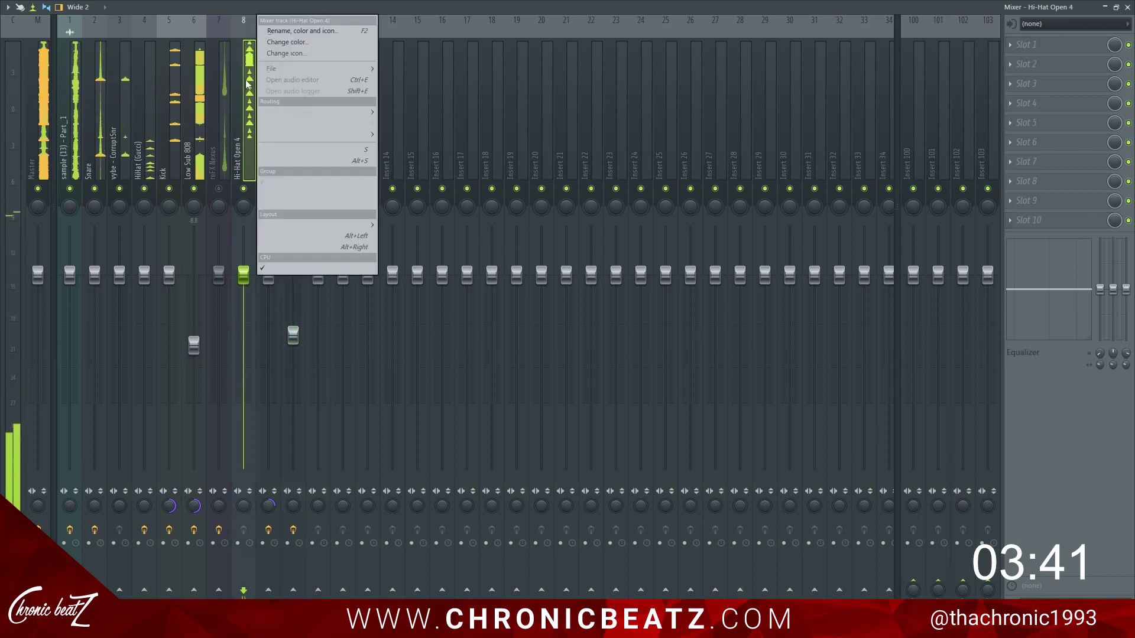
{"action": "mouse_move", "coordinate": [278, 76]}
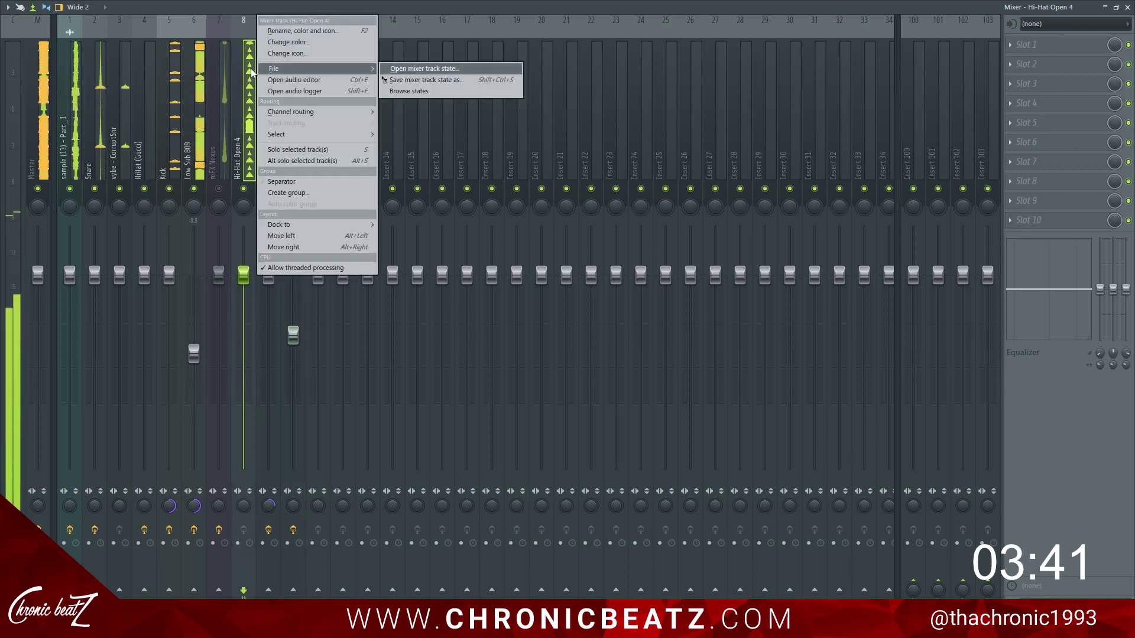
{"action": "left_click", "coordinate": [251, 72]}
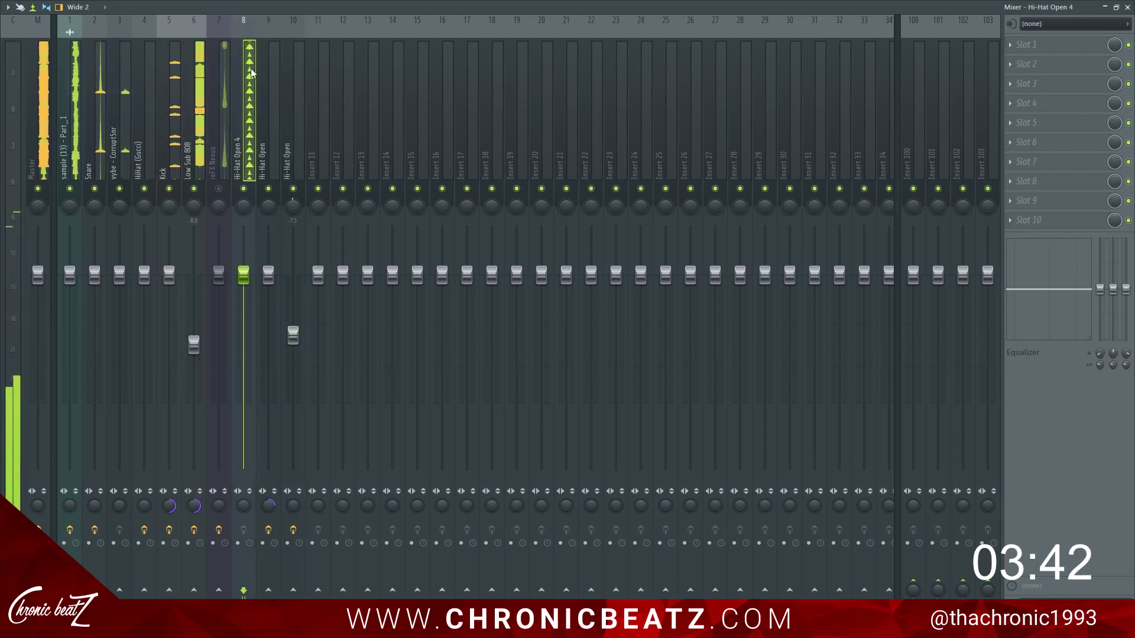
Move the Hi-Hat Open 4 channel to the end of the channel rack and route it to mixer track 11.
{"action": "key", "text": "F9"}
{"action": "left_click_drag", "start_coordinate": [324, 324], "coordinate": [325, 372]}
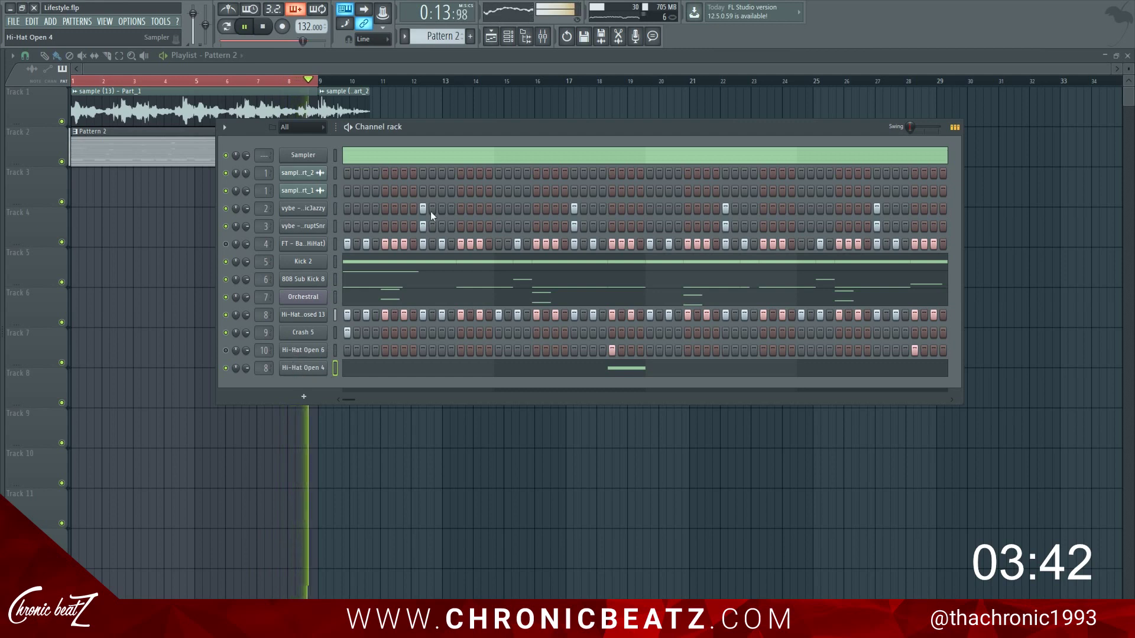
{"action": "left_click", "coordinate": [542, 36]}
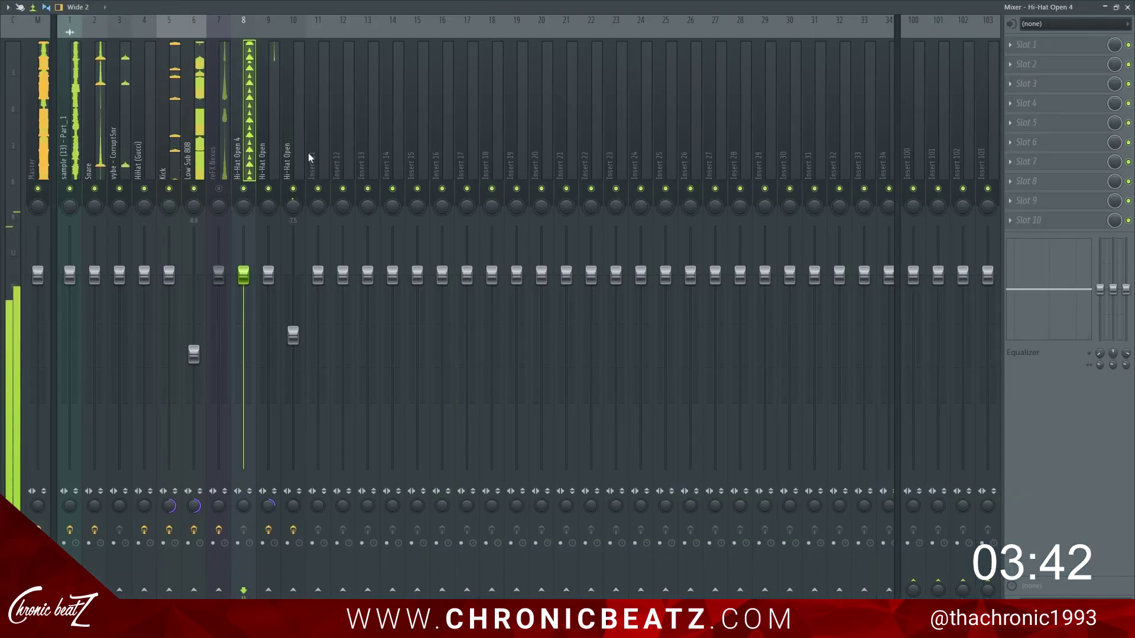
{"action": "right_click", "coordinate": [318, 145]}
{"action": "mouse_move", "coordinate": [413, 111]}
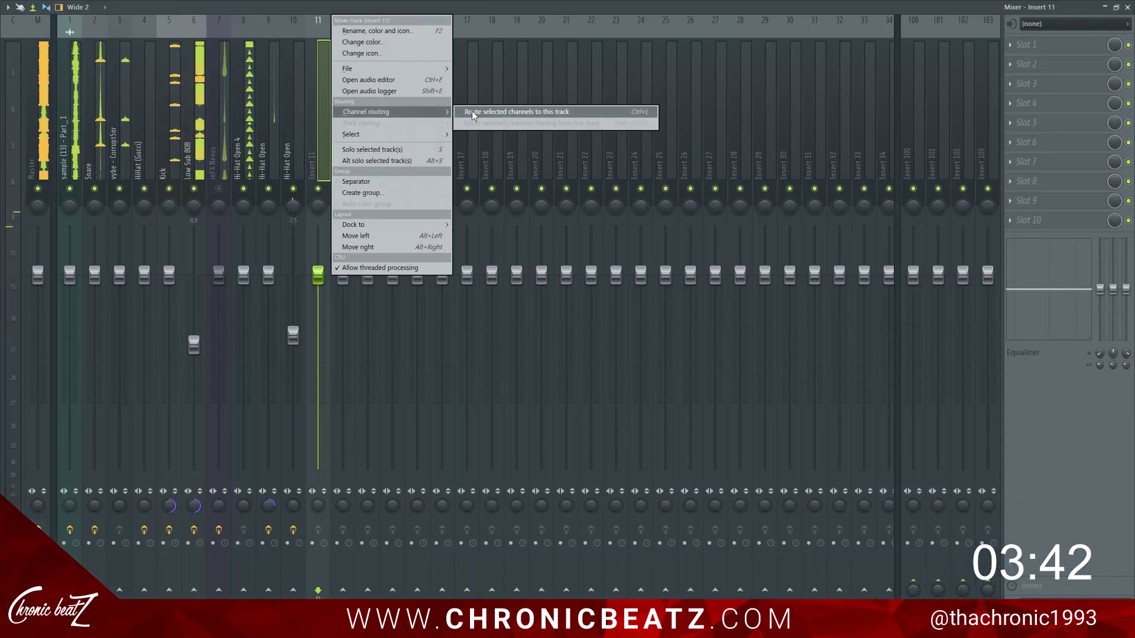
{"action": "left_click", "coordinate": [478, 112]}
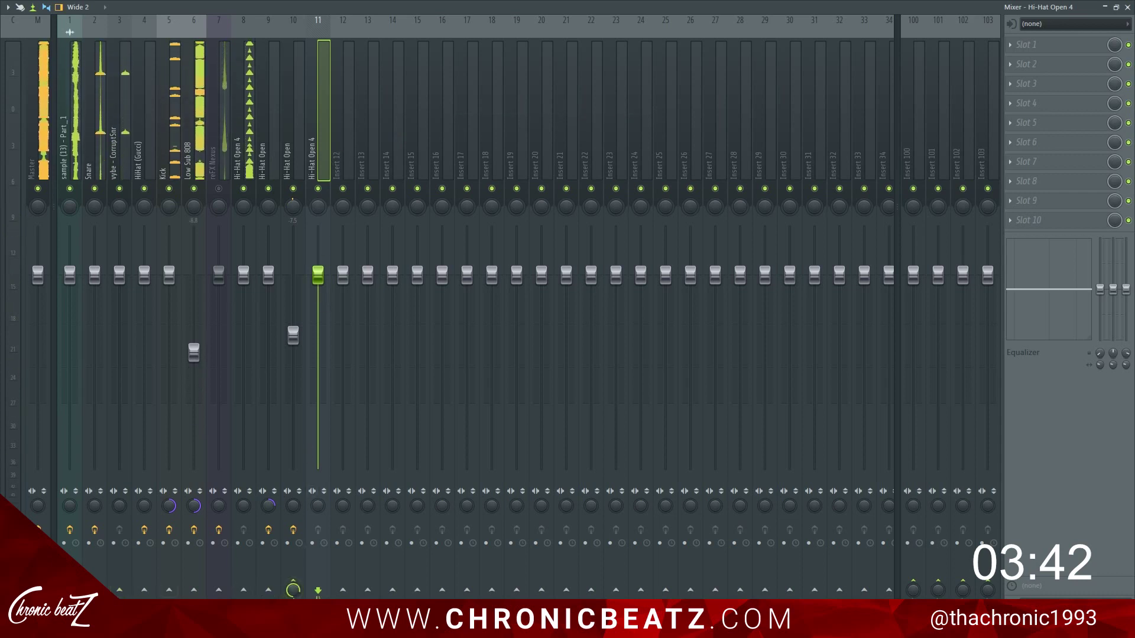
Send mixer track 11 to Hi-Hat Open track 10, and send track 8 to HiHat track 4.
{"action": "left_click", "coordinate": [250, 145]}
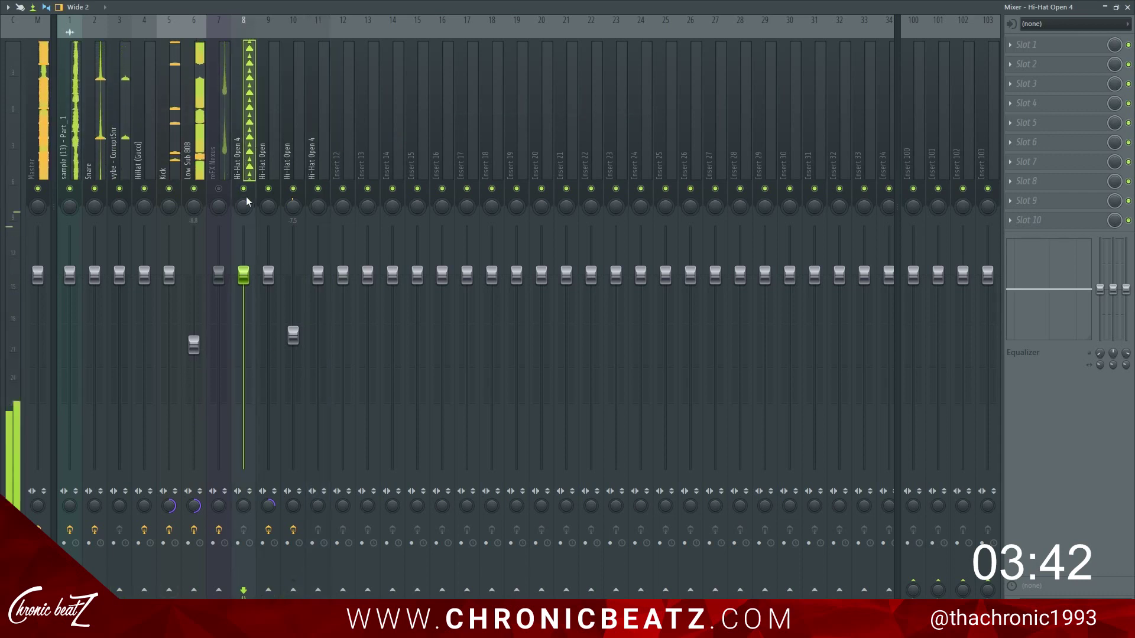
{"action": "left_click", "coordinate": [144, 589]}
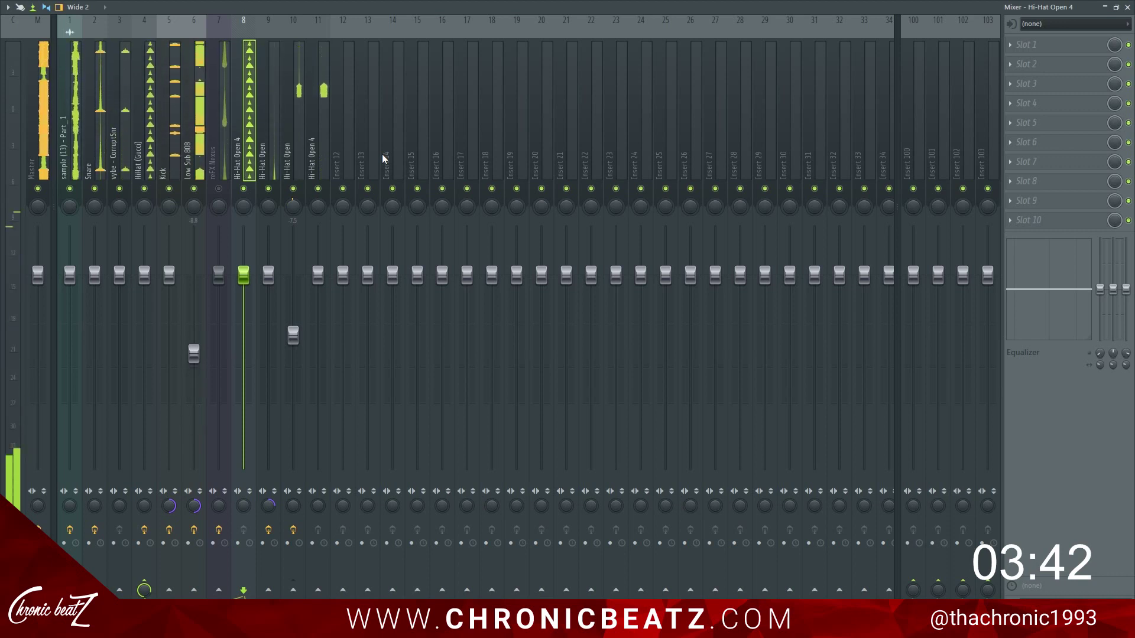
Raise the Hi-Hat Open 4 mixer track to about 2.3 dB, and close the mixer and the channel rack.
{"action": "left_click", "coordinate": [320, 148]}
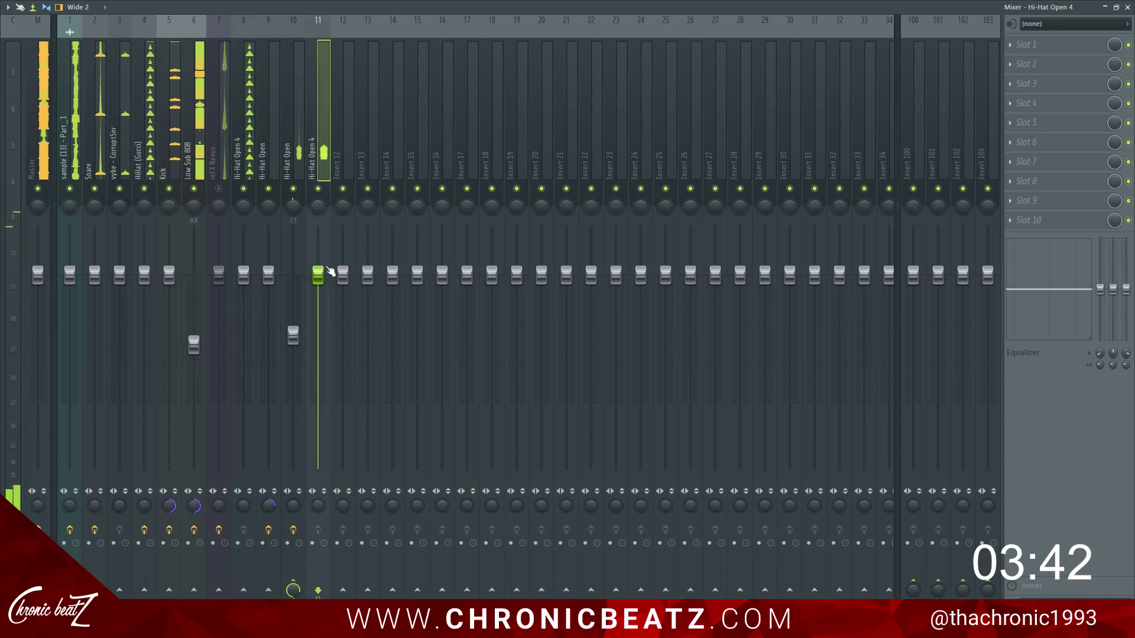
{"action": "left_click_drag", "start_coordinate": [318, 273], "coordinate": [326, 257]}
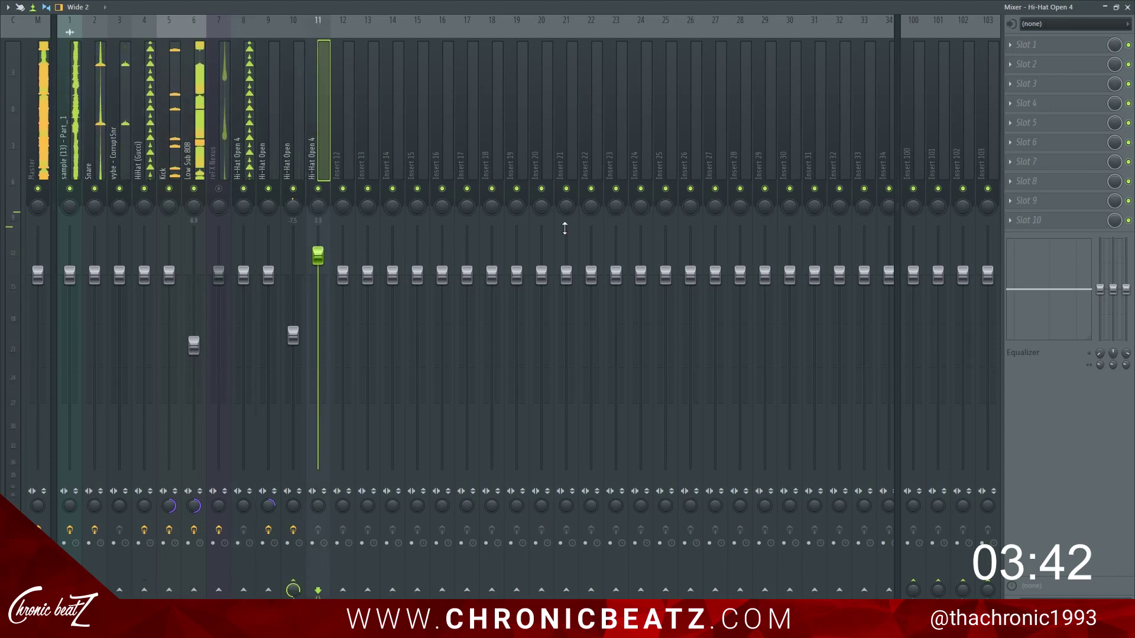
{"action": "left_click", "coordinate": [1129, 7]}
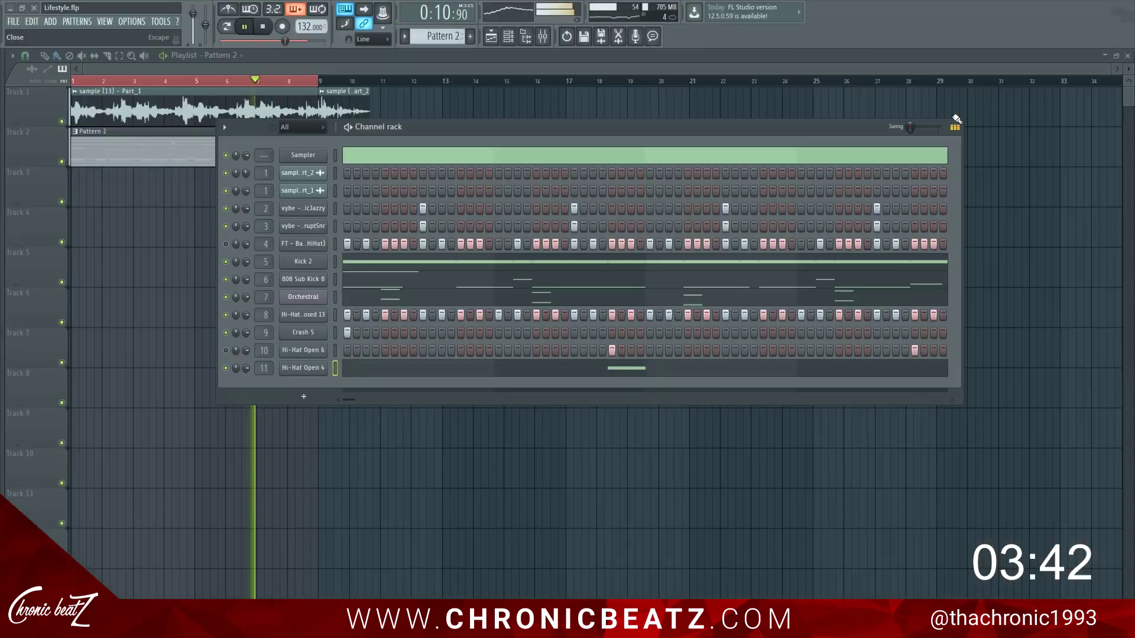
{"action": "key", "text": "F6"}
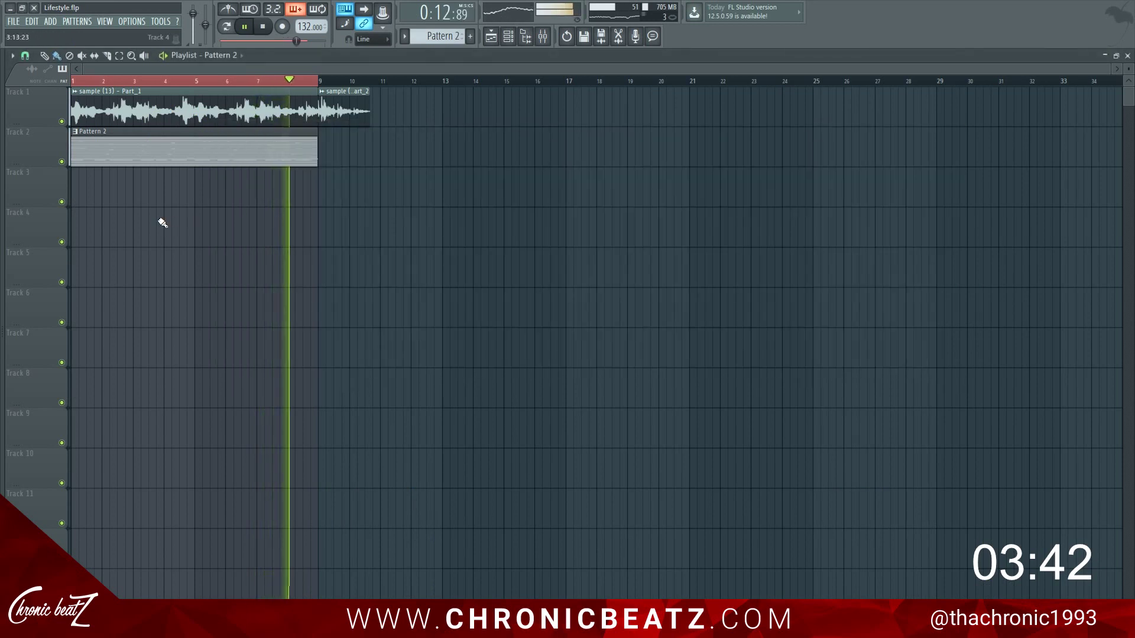
Solo the reFX Nexus mixer track and re-enable the sample, CorruptSnr and Snare tracks to hear them together.
{"action": "left_click", "coordinate": [543, 37]}
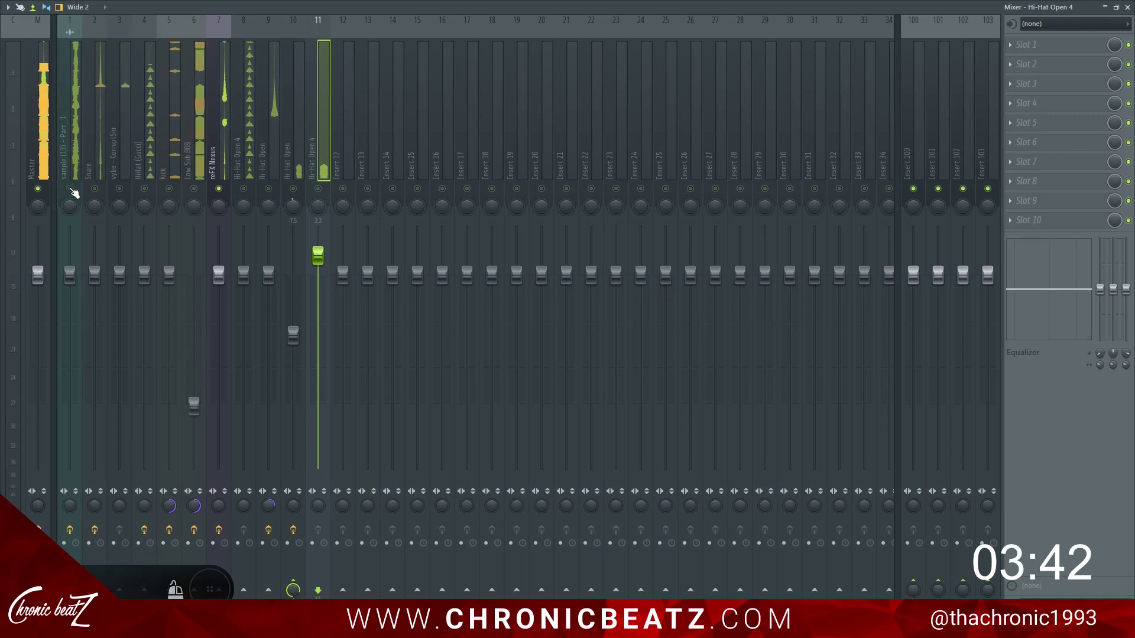
{"action": "left_click", "coordinate": [226, 178]}
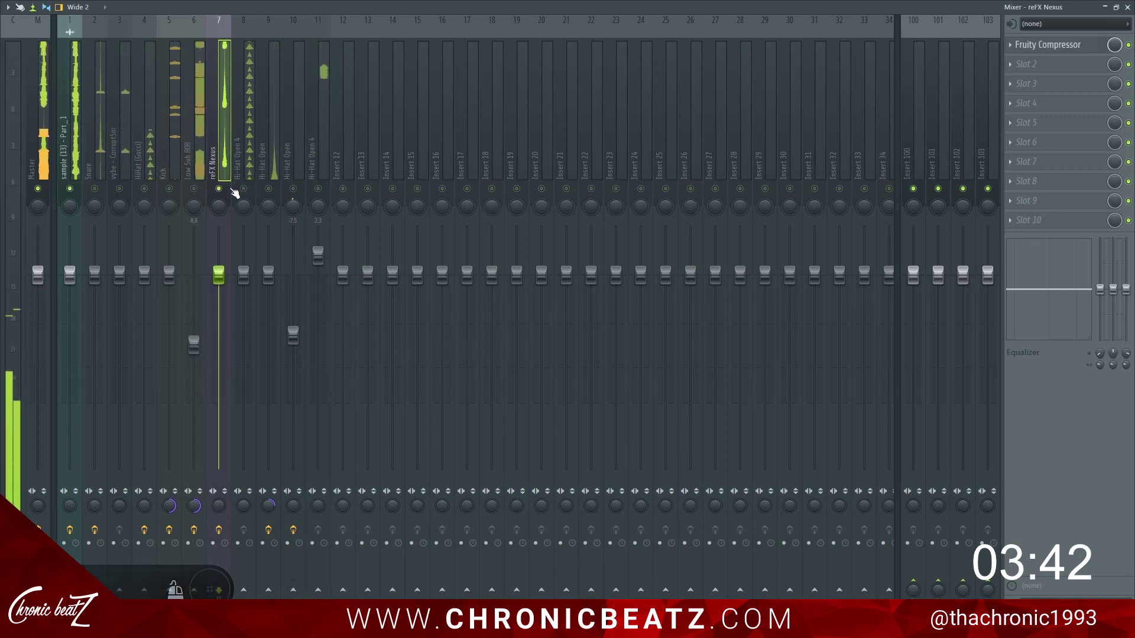
{"action": "left_click", "coordinate": [120, 188]}
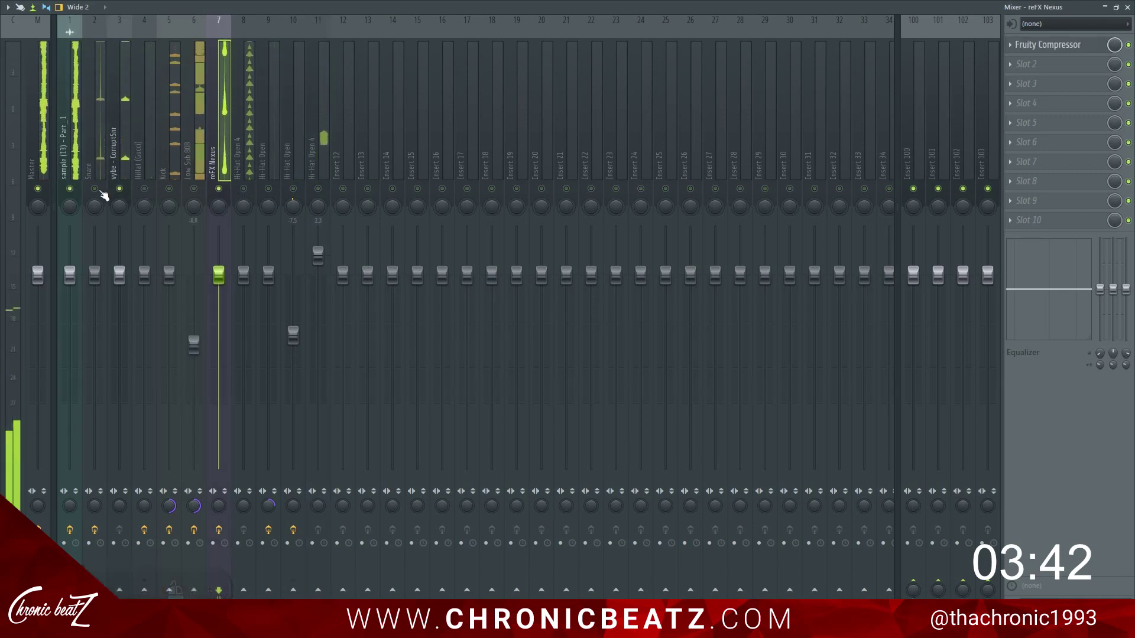
{"action": "left_click", "coordinate": [95, 189]}
{"action": "left_click", "coordinate": [1127, 8]}
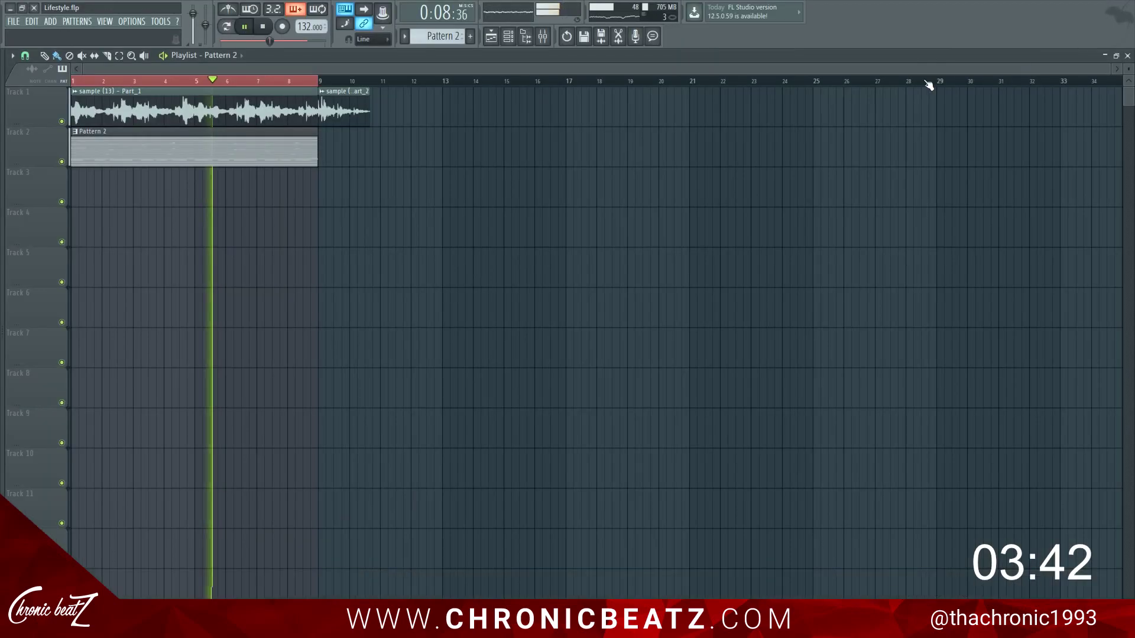
Move the channel rack lower over the playlist and reduce the Fruity Reeverb mix on the Snare mixer track.
{"action": "left_click", "coordinate": [508, 36]}
{"action": "left_click_drag", "start_coordinate": [488, 126], "coordinate": [440, 179]}
{"action": "key", "text": "F9"}
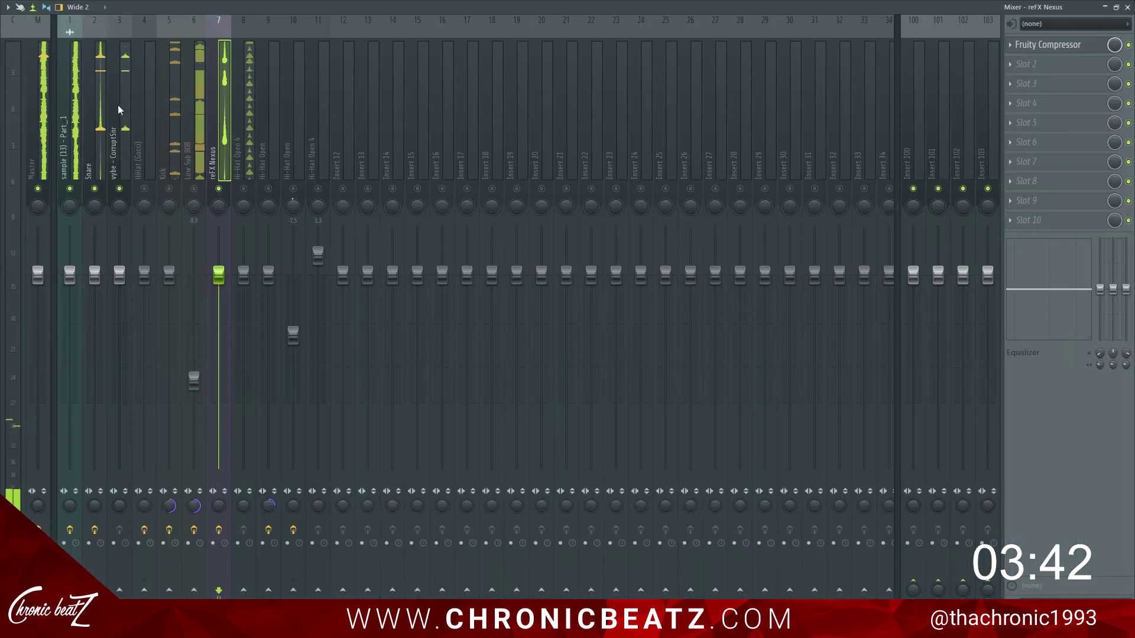
{"action": "left_click", "coordinate": [118, 104]}
{"action": "left_click", "coordinate": [102, 105]}
{"action": "left_click_drag", "start_coordinate": [1116, 224], "coordinate": [1115, 232]}
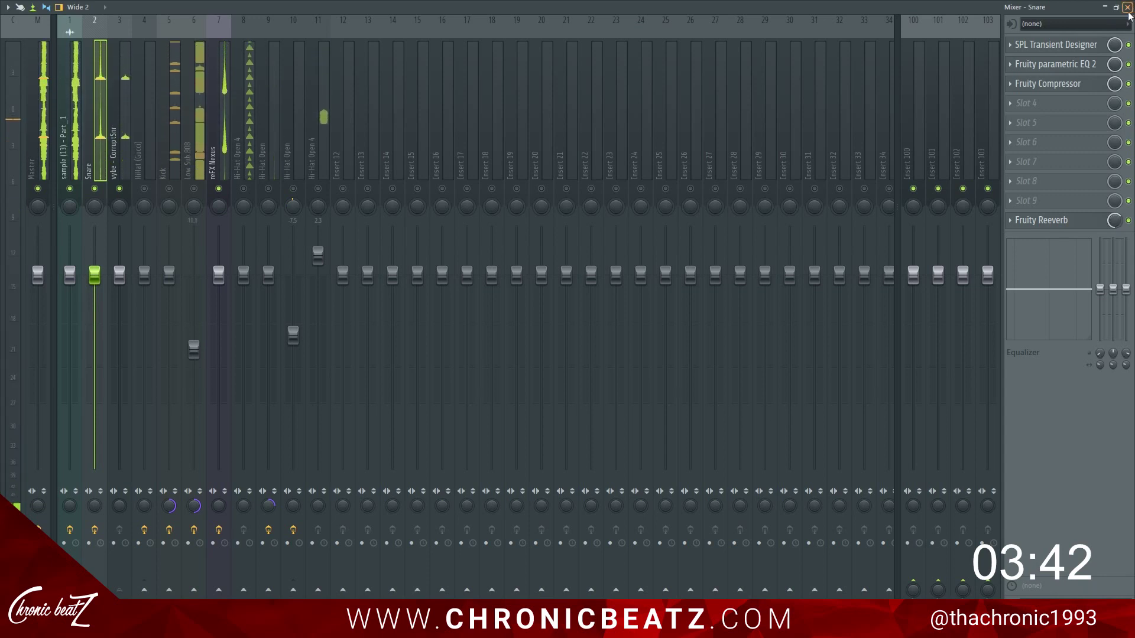
Return from the mixer to the channel rack and mute the Hi-Hat Closed 13 channel.
{"action": "left_click", "coordinate": [1126, 7]}
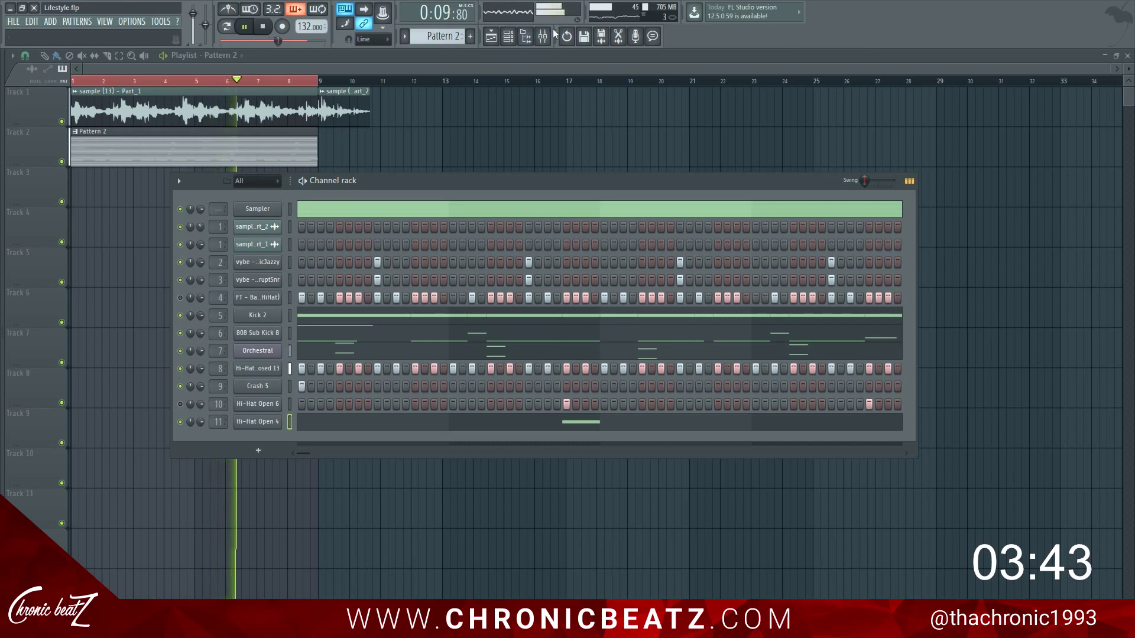
{"action": "left_click", "coordinate": [553, 33]}
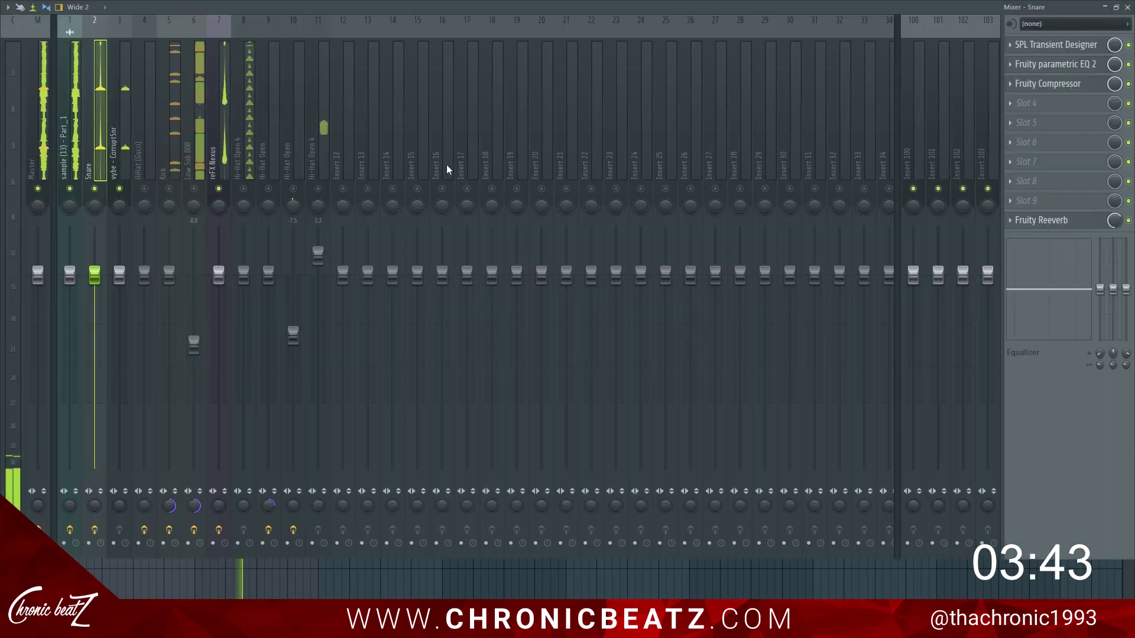
{"action": "left_click", "coordinate": [1127, 7]}
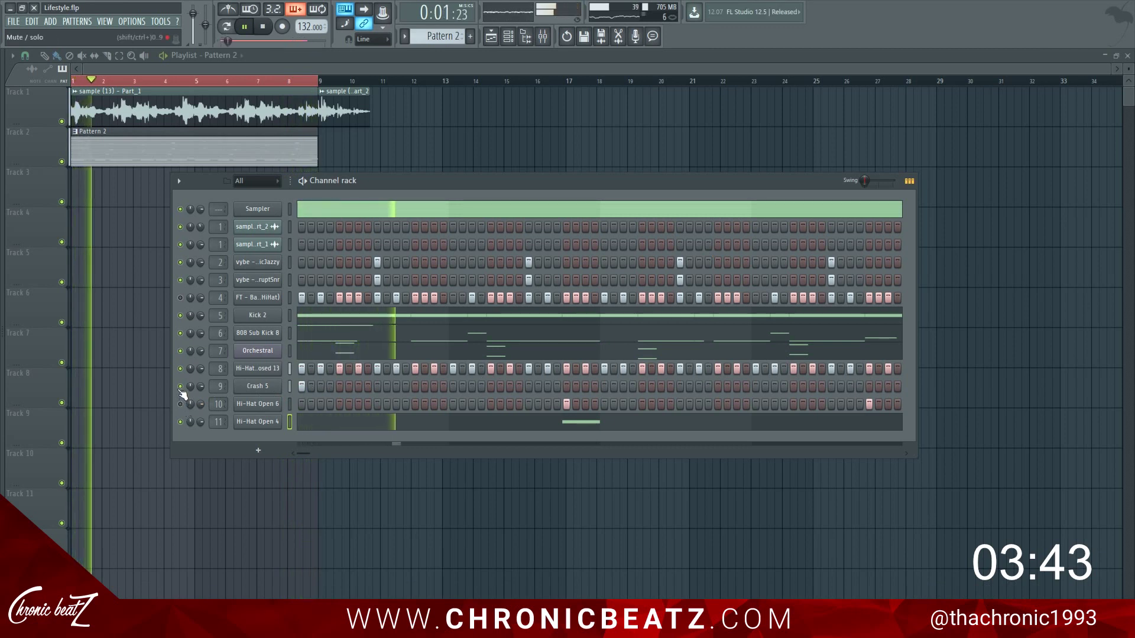
{"action": "left_click", "coordinate": [180, 368]}
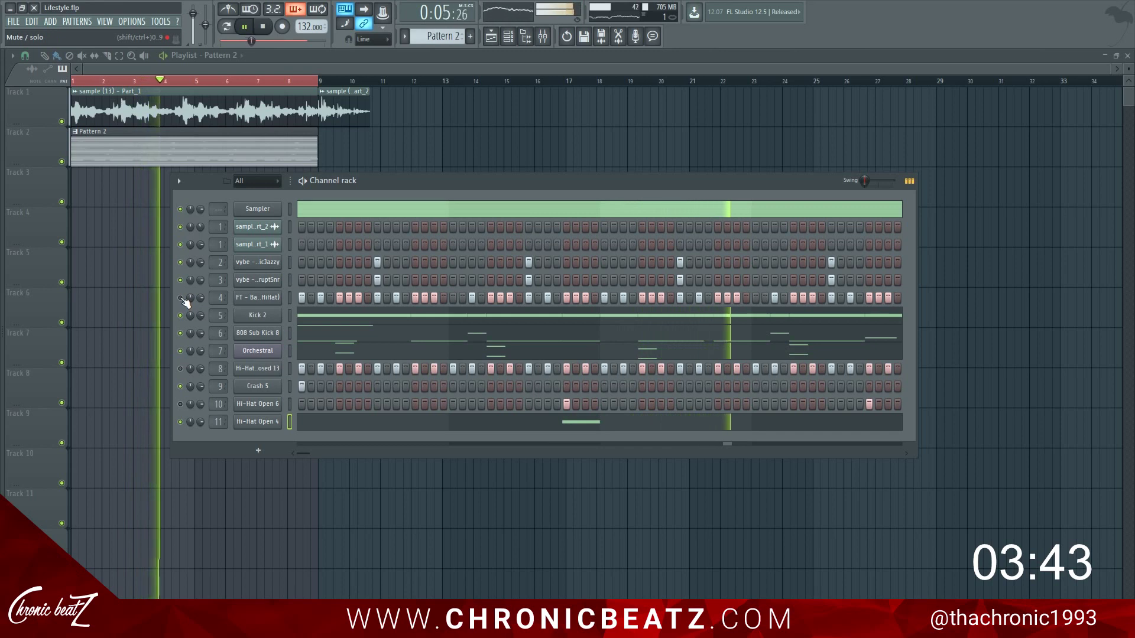
Mute Hi-Hat Open 4, unmute Hi-Hat Open 6, and turn off Normalize for the Hi-Hat Open 6 sample.
{"action": "left_click", "coordinate": [181, 421]}
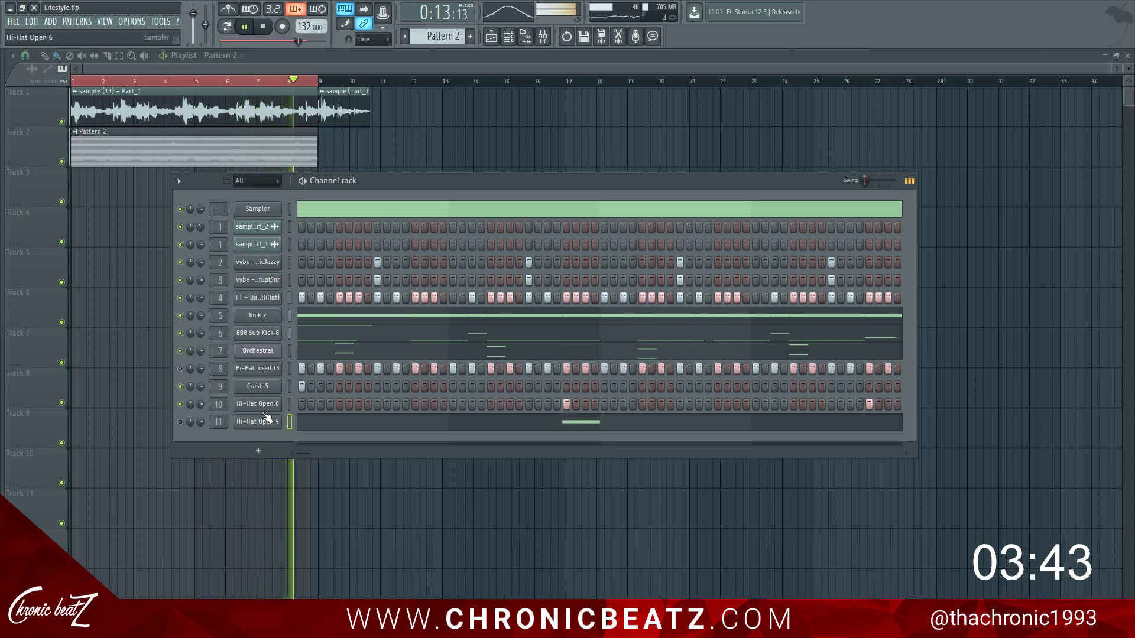
{"action": "left_click", "coordinate": [256, 404]}
{"action": "left_click", "coordinate": [184, 185]}
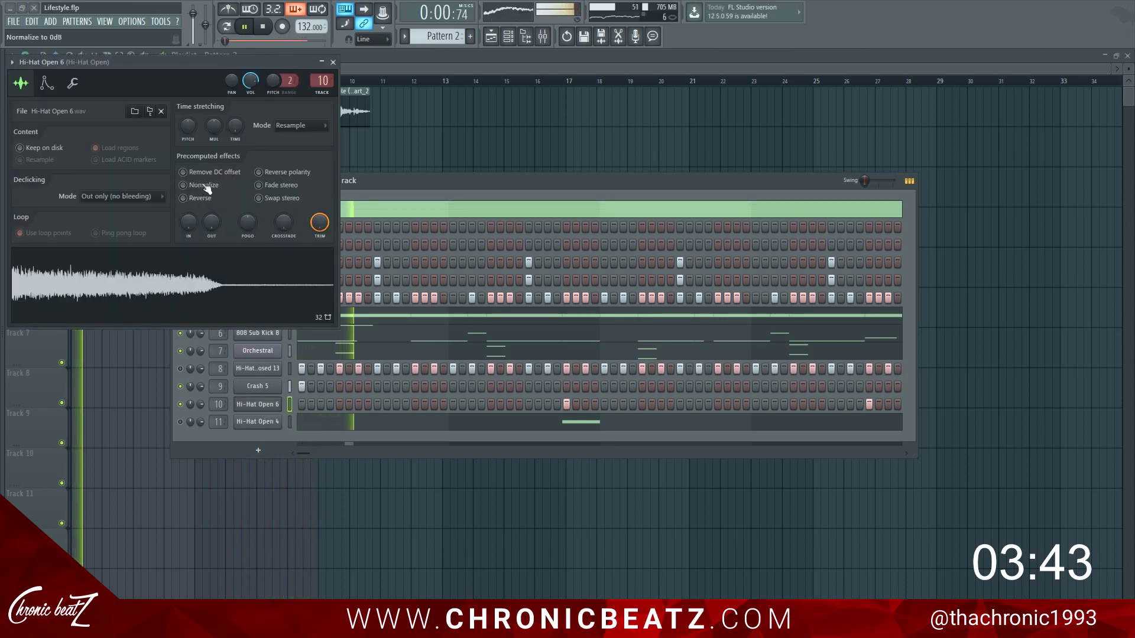
{"action": "left_click", "coordinate": [73, 83]}
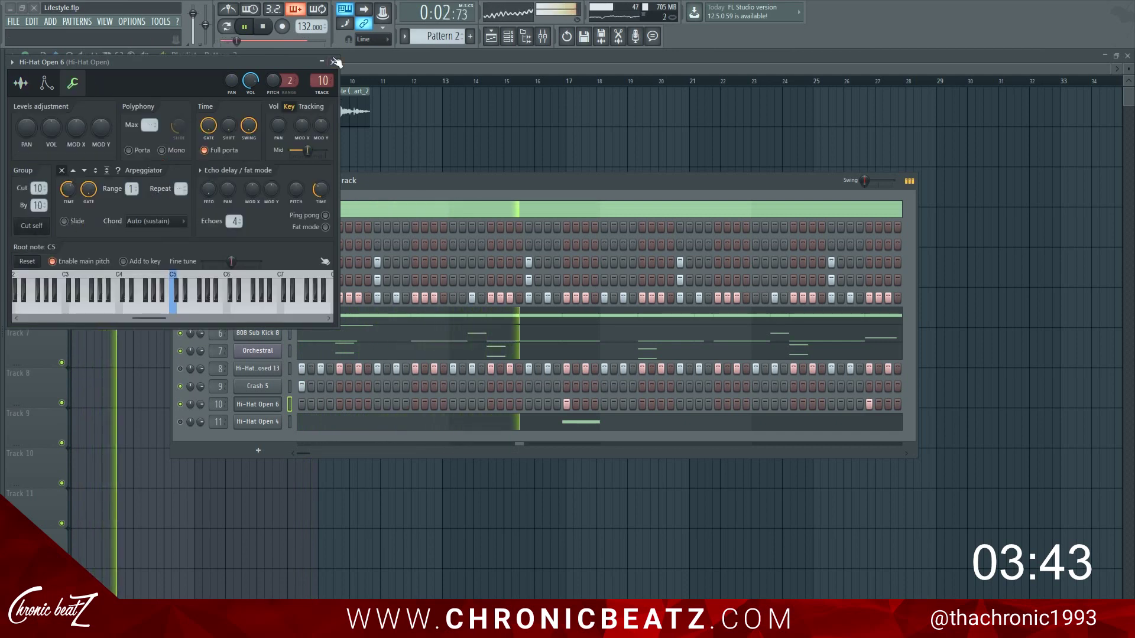
{"action": "left_click", "coordinate": [332, 62]}
Inspect the sampler settings of Hi-Hat Closed 13, Crash 5, Hi-Hat Open 6 and Hi-Hat Open 4, including the cut groups.
{"action": "left_click", "coordinate": [257, 368]}
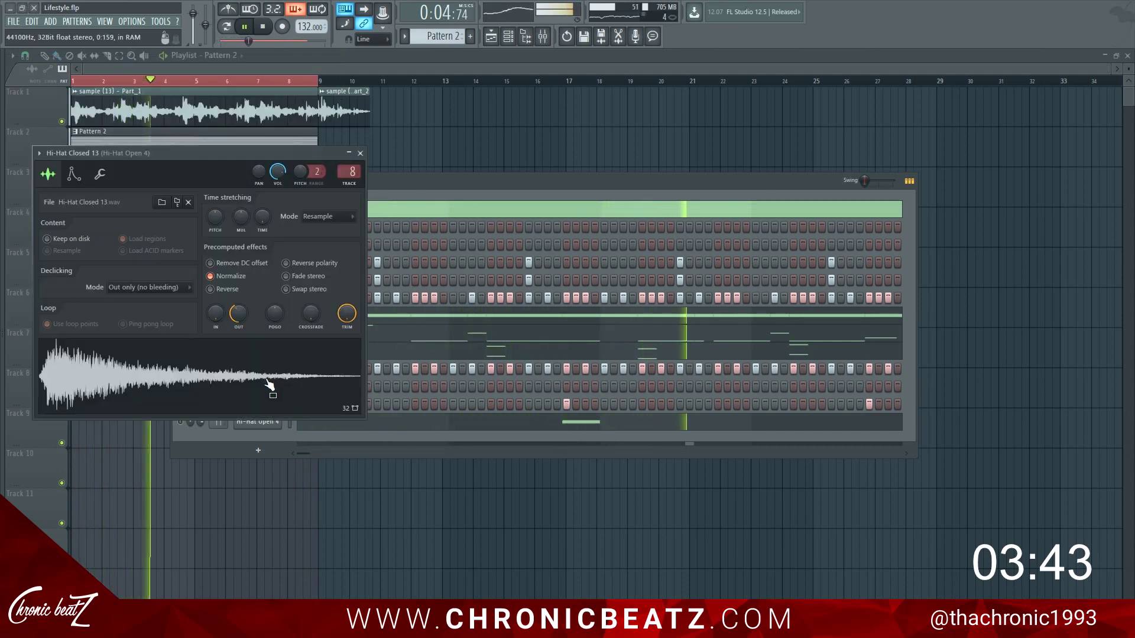
{"action": "left_click", "coordinate": [361, 153]}
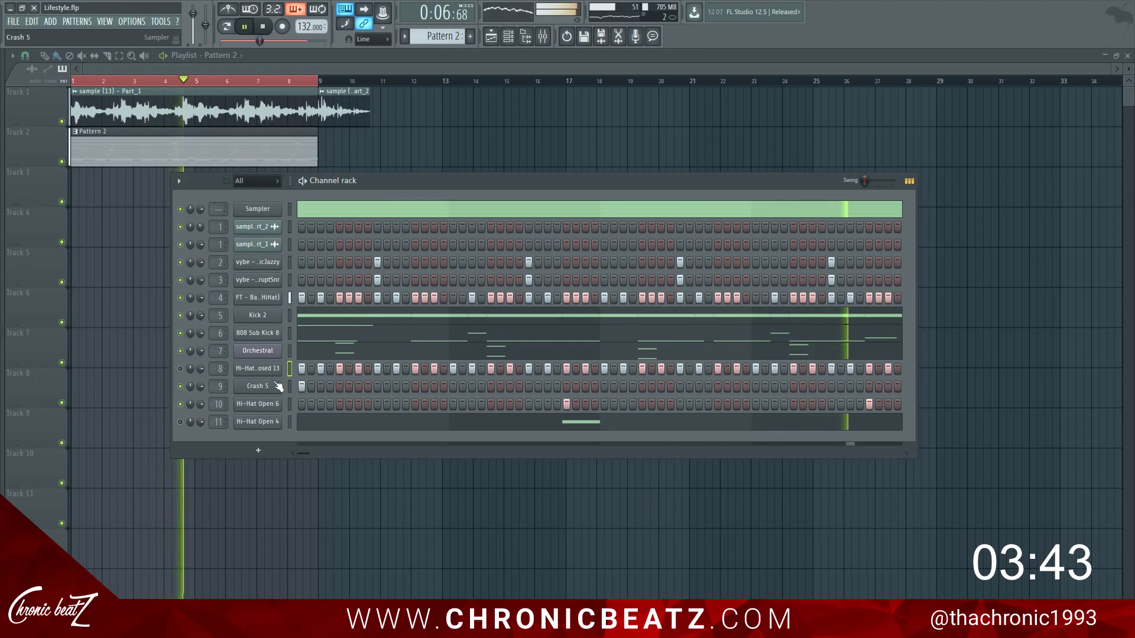
{"action": "left_click", "coordinate": [278, 386]}
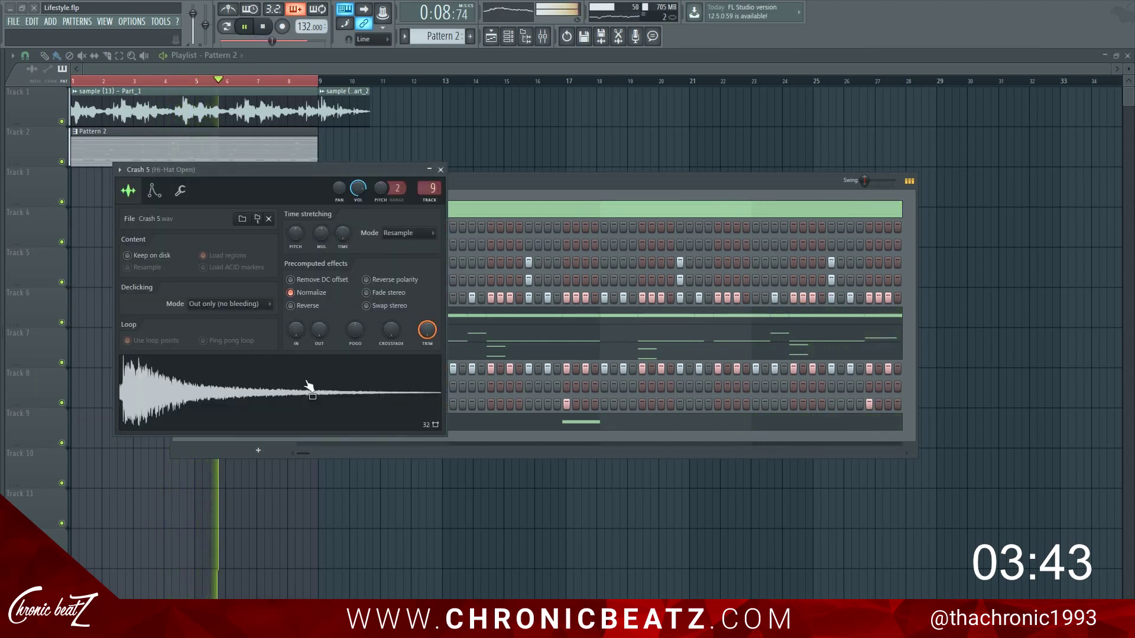
{"action": "left_click", "coordinate": [180, 190]}
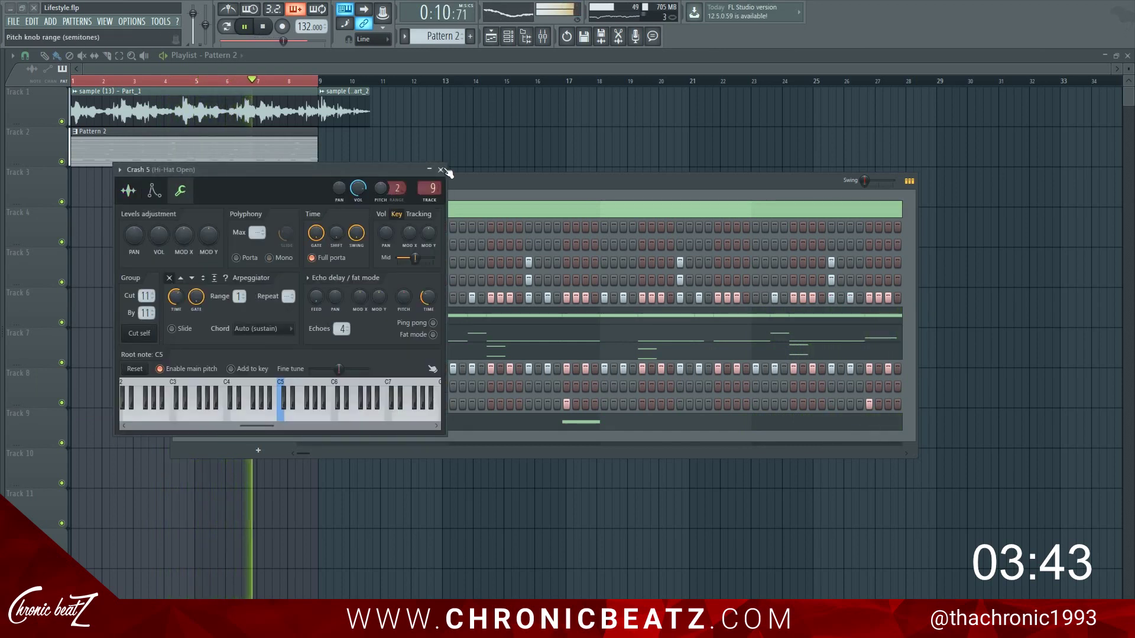
{"action": "left_click", "coordinate": [440, 170]}
{"action": "left_click", "coordinate": [274, 407]}
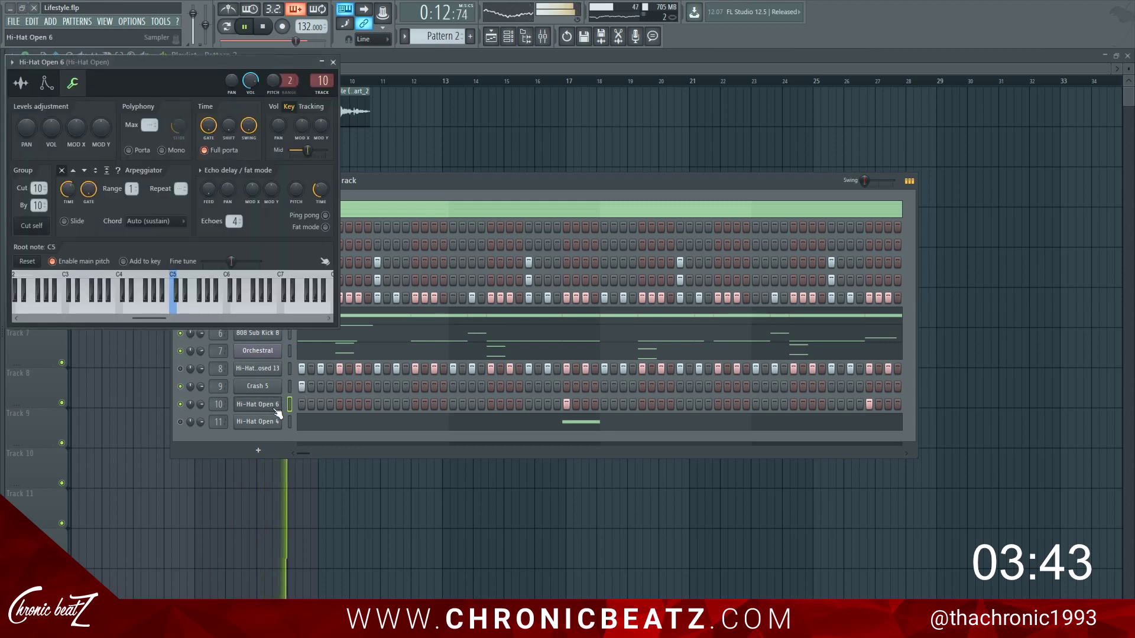
{"action": "left_click", "coordinate": [257, 423]}
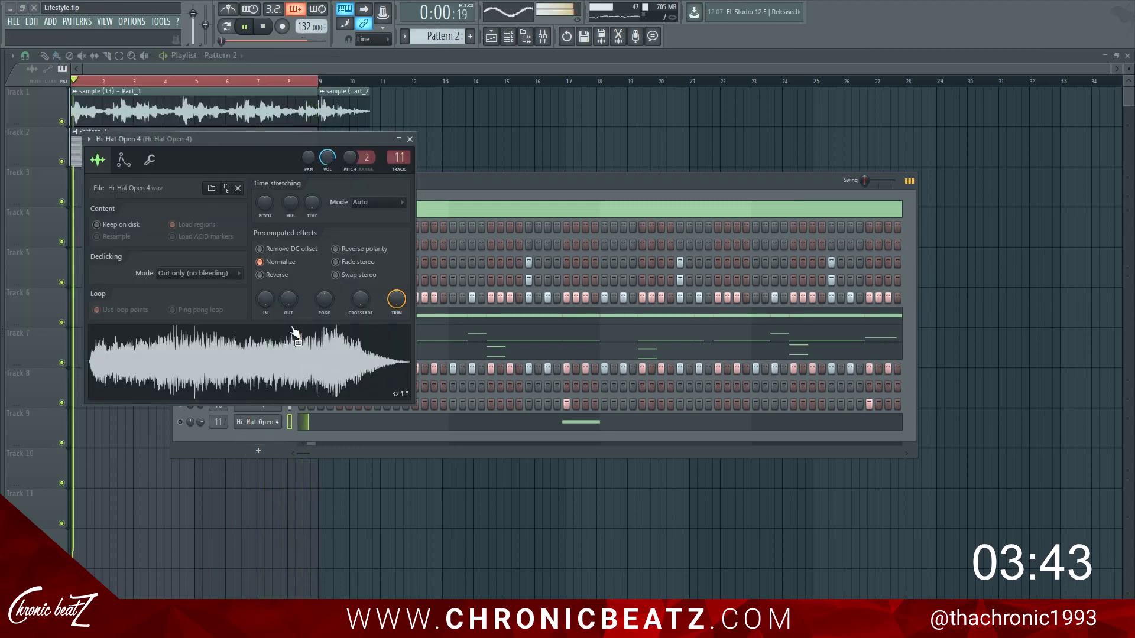
{"action": "left_click", "coordinate": [149, 159]}
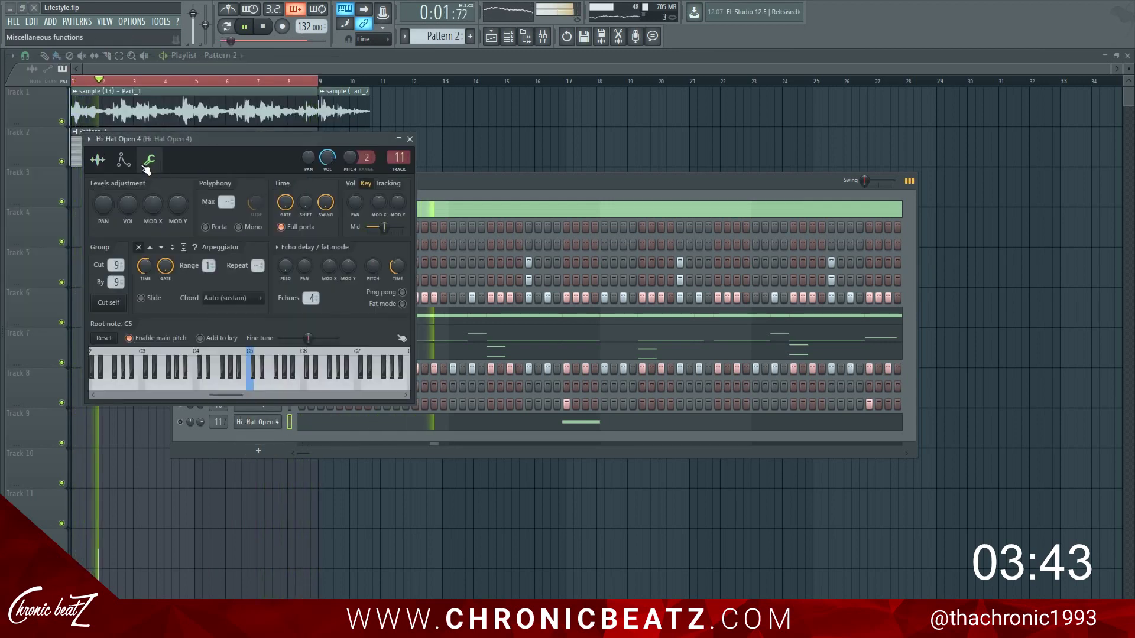
{"action": "left_click", "coordinate": [410, 139]}
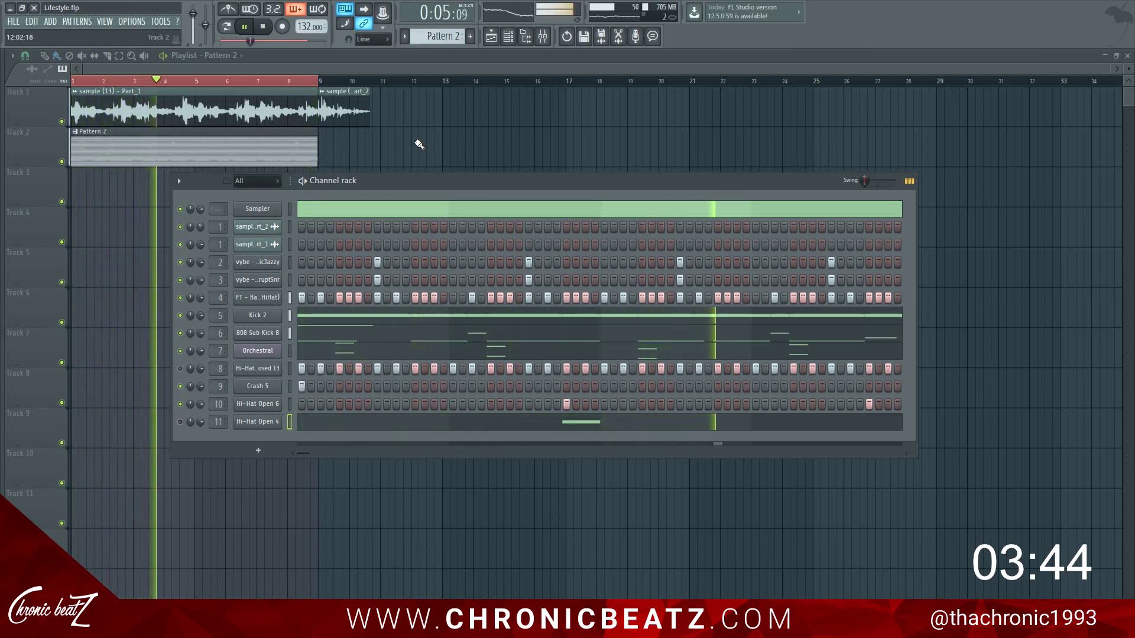
Solo the reFX Nexus mixer track together with the sample track and briefly play the song from the start.
{"action": "key", "text": "space"}
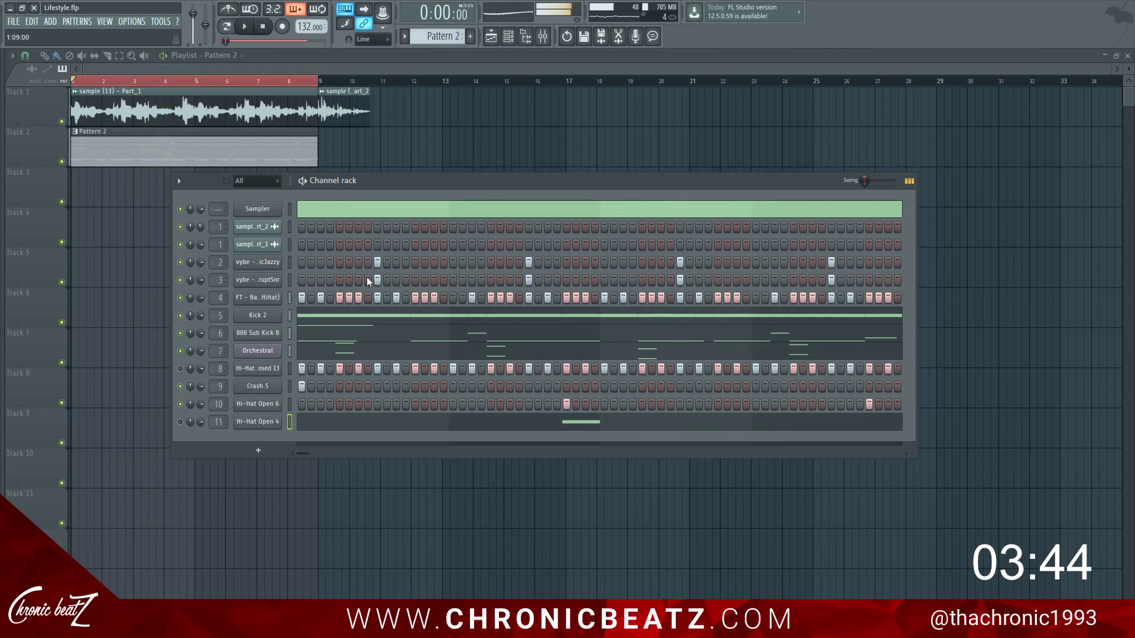
{"action": "left_click", "coordinate": [542, 37]}
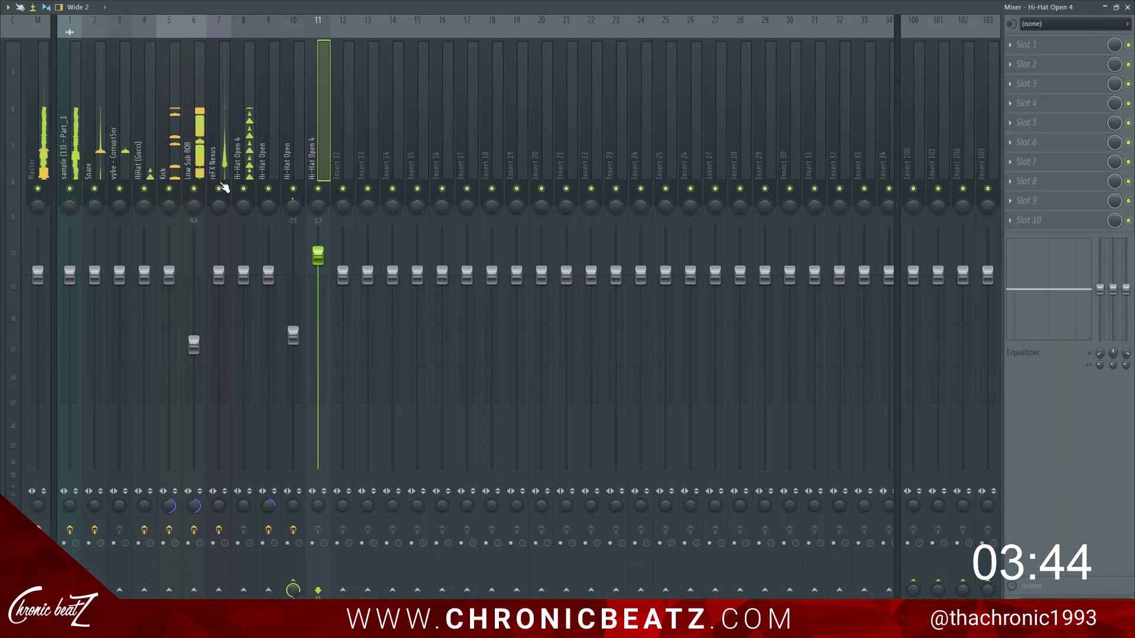
{"action": "right_click", "coordinate": [219, 188]}
{"action": "left_click", "coordinate": [73, 177]}
{"action": "left_click", "coordinate": [71, 188]}
{"action": "key", "text": "Escape"}
{"action": "key", "text": "space"}
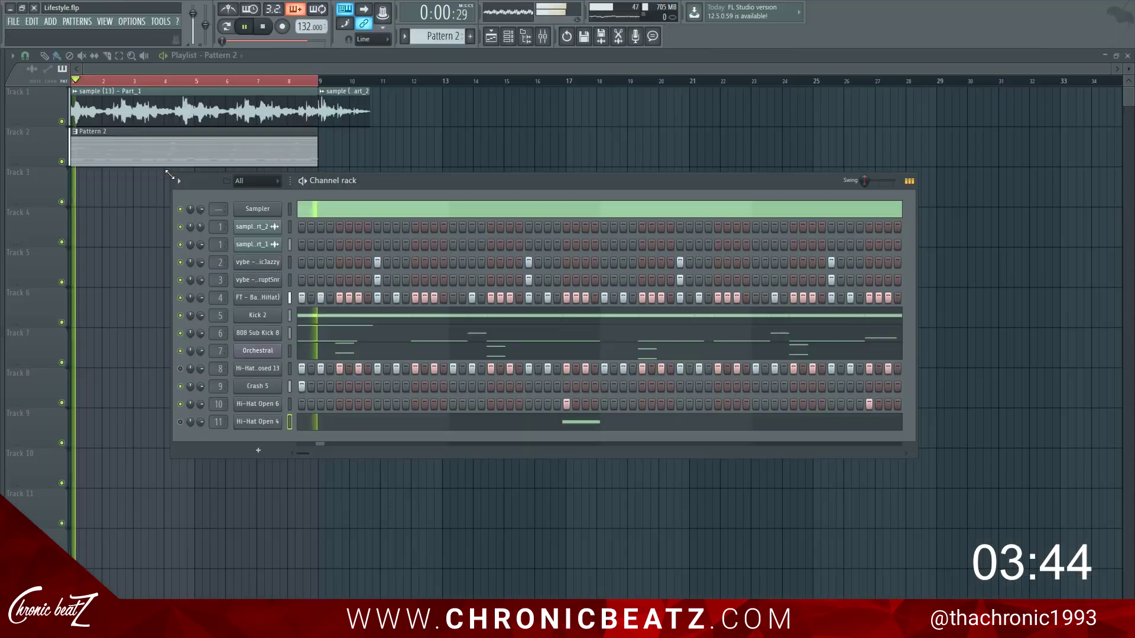
{"action": "key", "text": "space"}
Replace the Orchestral instrument on channel rack track 7 with reFX Nexus.
{"action": "left_click", "coordinate": [258, 351]}
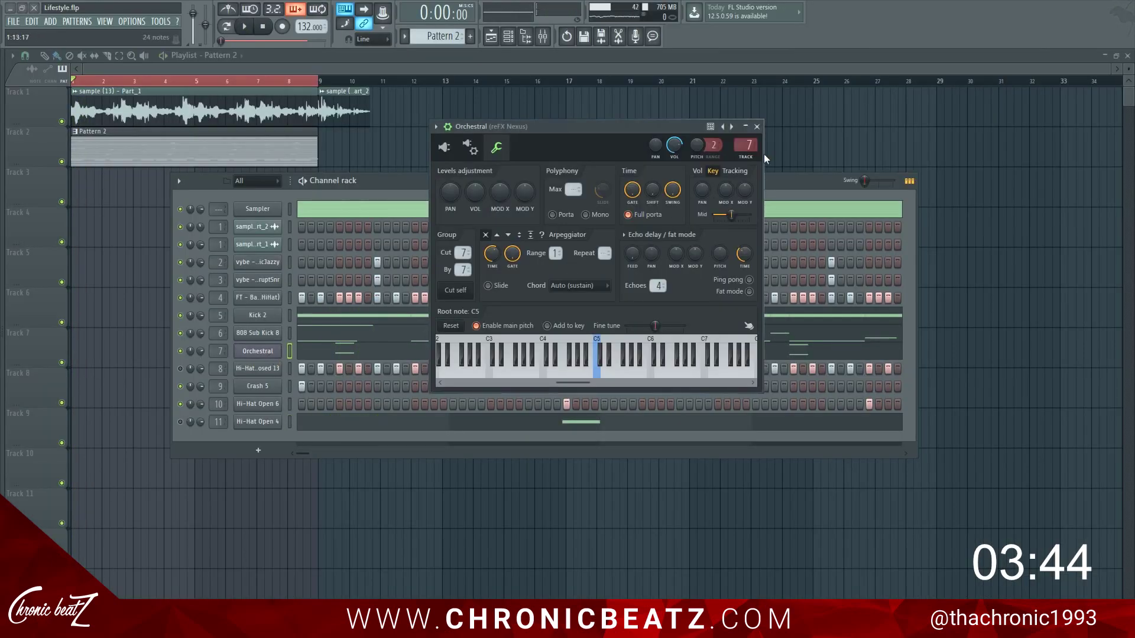
{"action": "left_click", "coordinate": [757, 127]}
{"action": "left_click", "coordinate": [277, 355]}
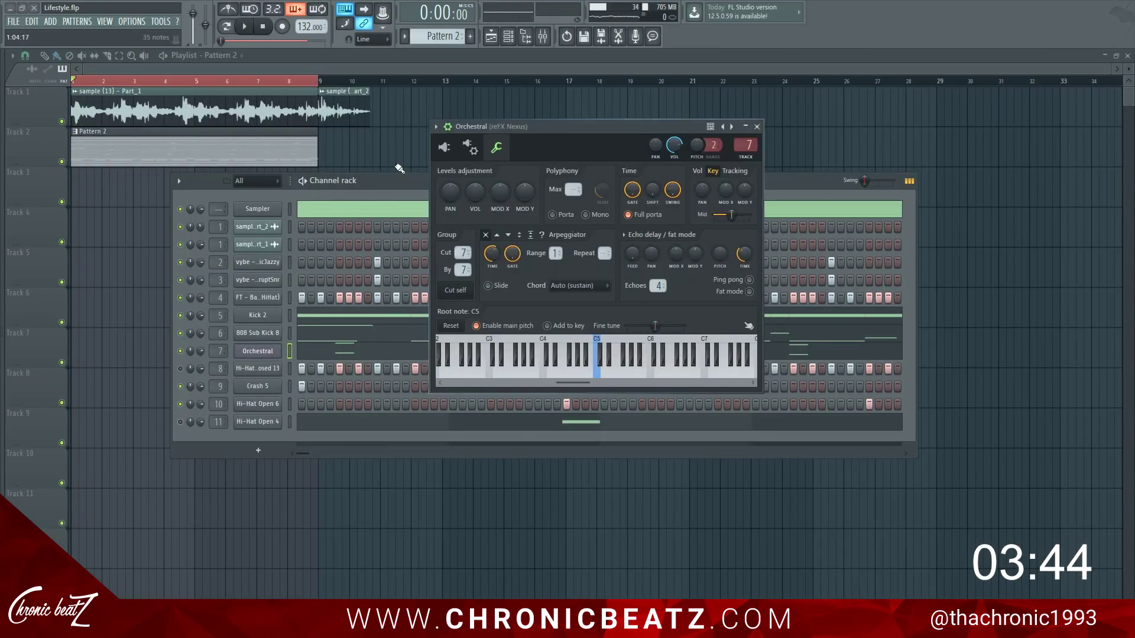
{"action": "left_click", "coordinate": [445, 148]}
{"action": "right_click", "coordinate": [283, 347]}
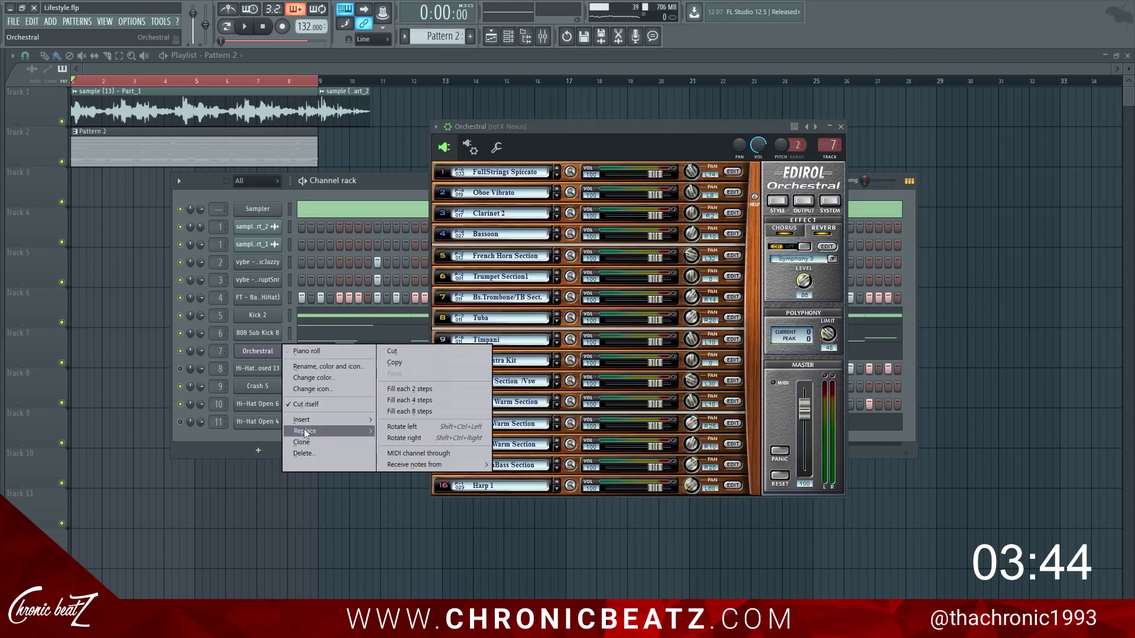
{"action": "mouse_move", "coordinate": [305, 432]}
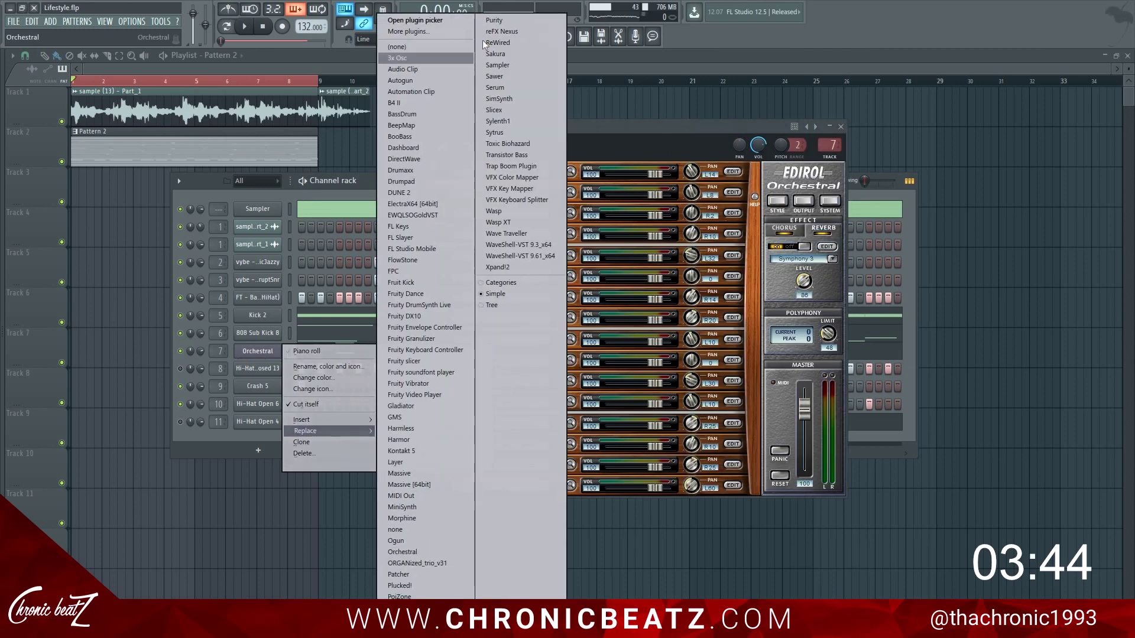
{"action": "left_click", "coordinate": [499, 33]}
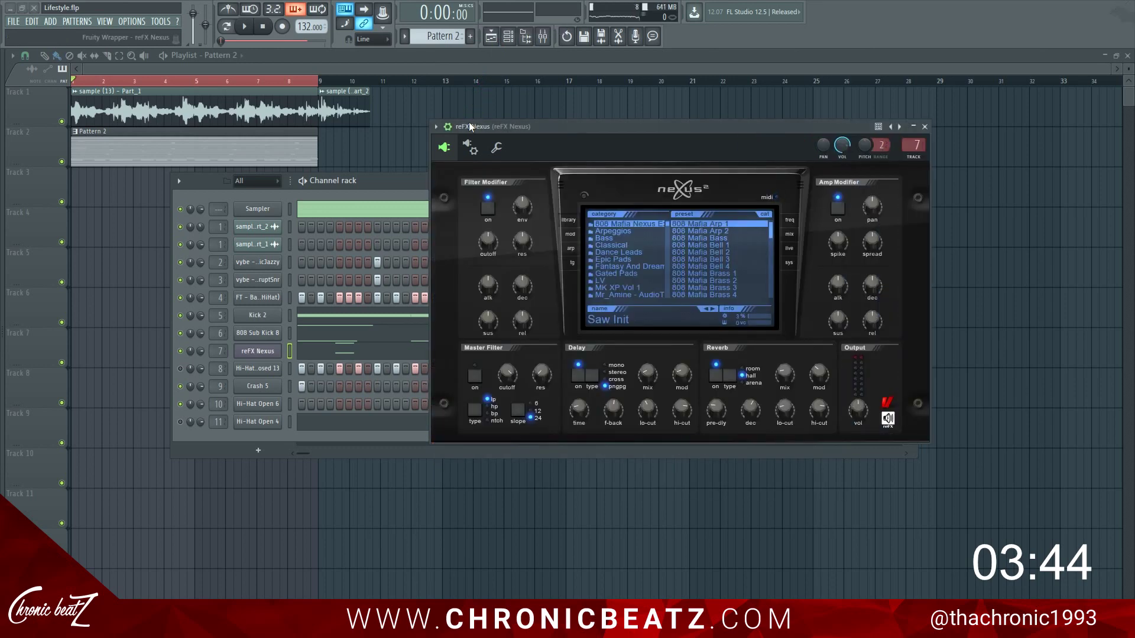
Load the YHM BL Bit Bells preset from the XP Young Hitmaker category in reFX Nexus during playback.
{"action": "key", "text": "space"}
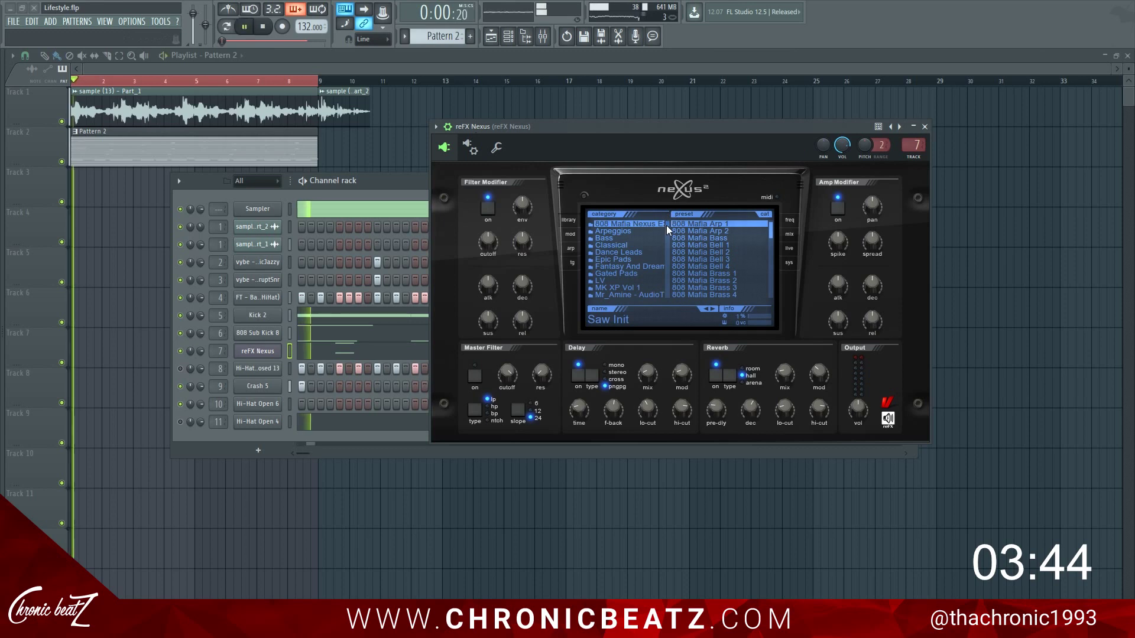
{"action": "left_click_drag", "start_coordinate": [666, 225], "coordinate": [665, 291]}
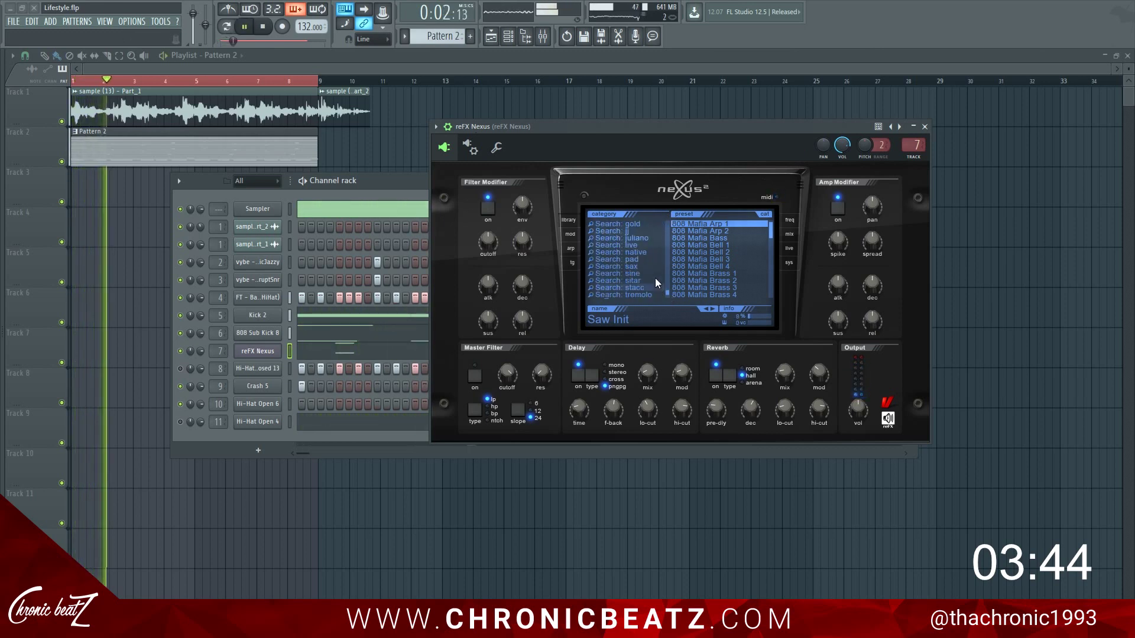
{"action": "scroll", "coordinate": [654, 277], "scroll_direction": "up", "scroll_amount": 5}
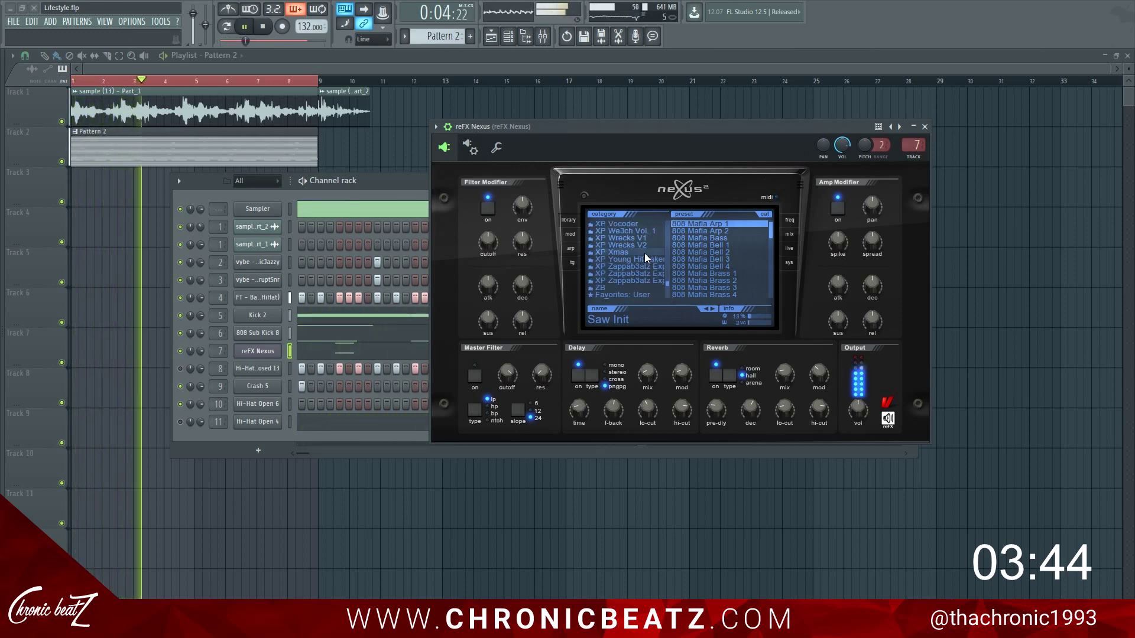
{"action": "left_click", "coordinate": [643, 259]}
{"action": "left_click", "coordinate": [756, 247]}
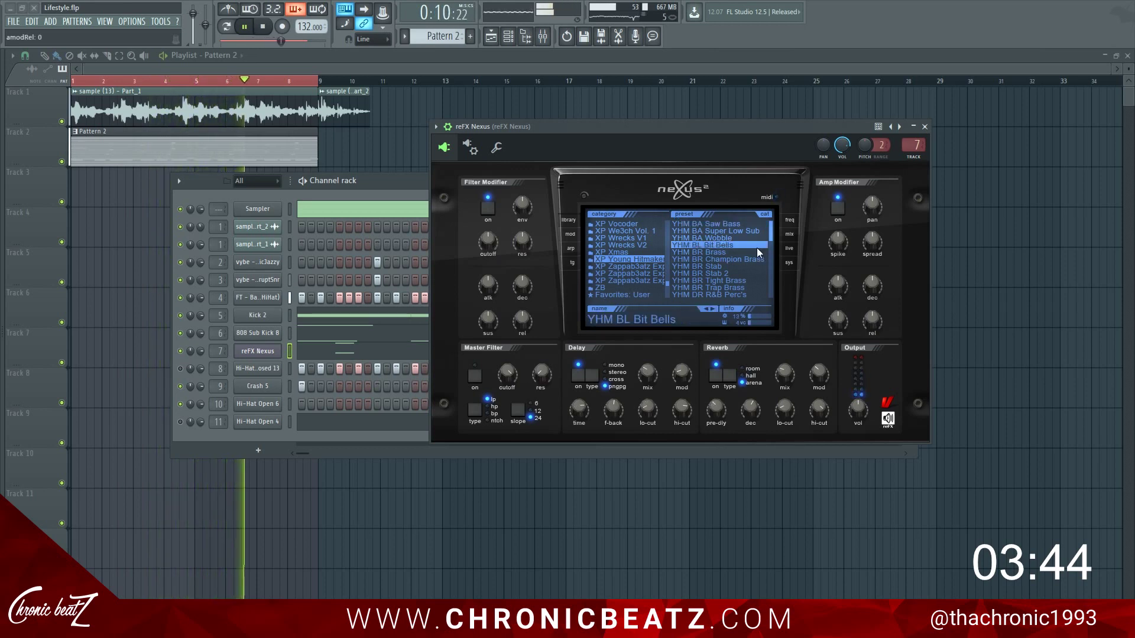
{"action": "left_click", "coordinate": [925, 127]}
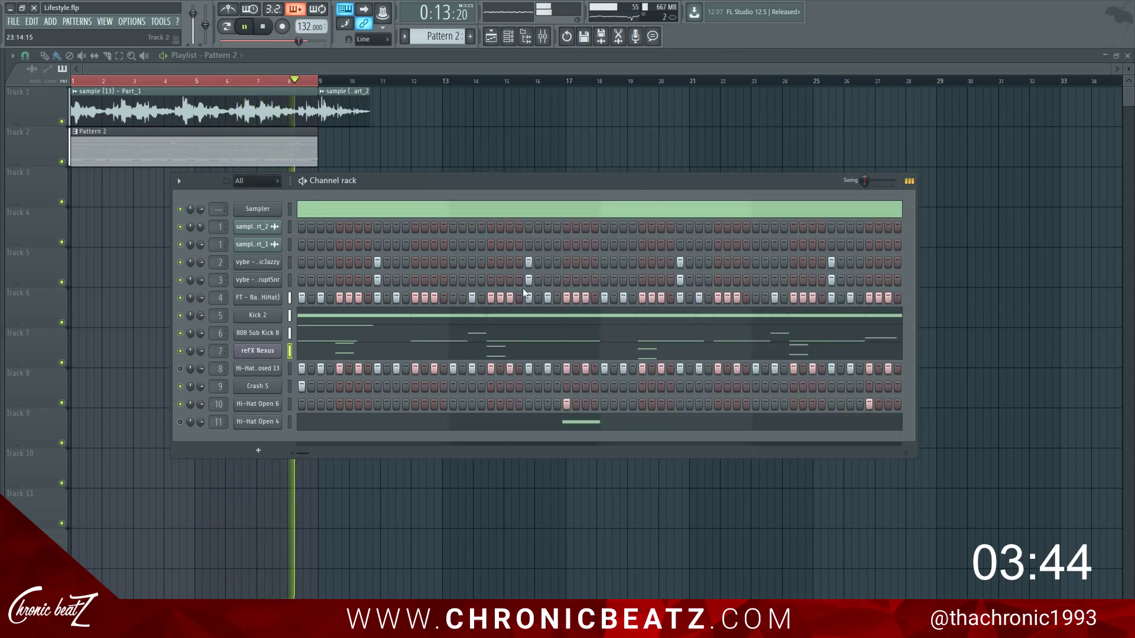
Delete the upper-octave notes of the reFX Nexus melody and transpose the remaining notes up one octave.
{"action": "left_click", "coordinate": [491, 355]}
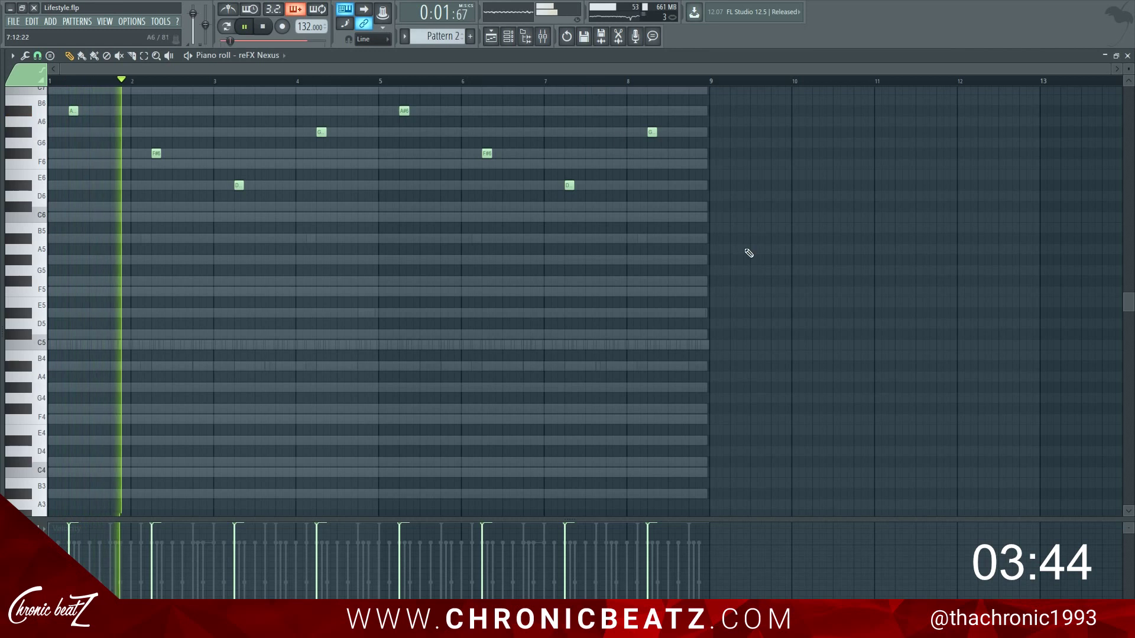
{"action": "scroll", "coordinate": [748, 253], "scroll_direction": "up", "scroll_amount": 4}
{"action": "left_click_drag", "start_coordinate": [746, 150], "coordinate": [30, 267]}
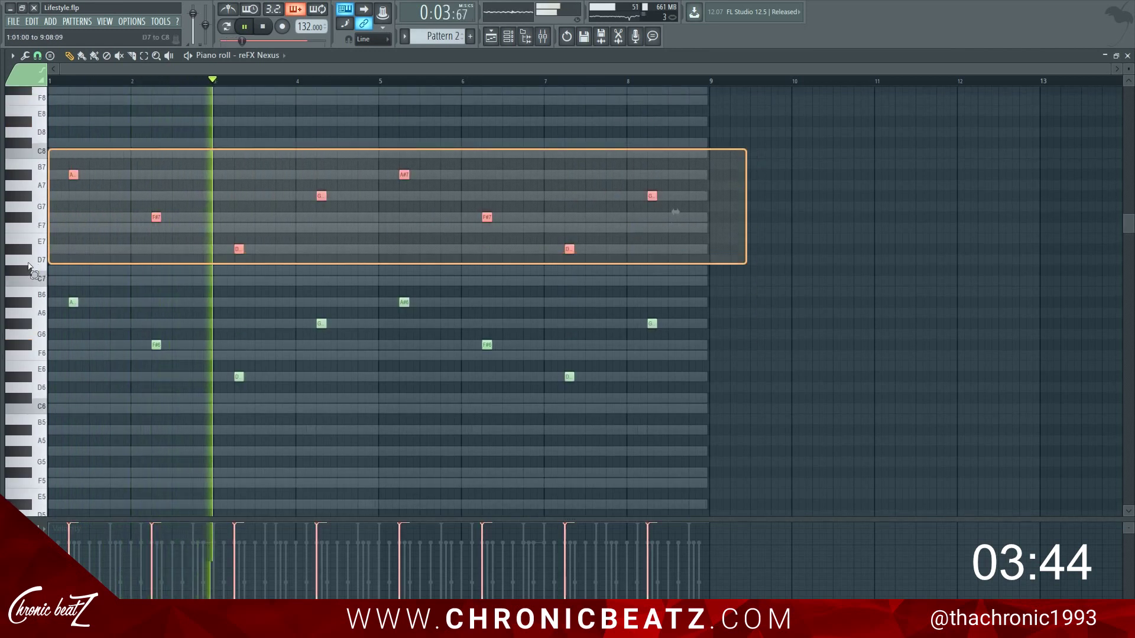
{"action": "key", "text": "Delete"}
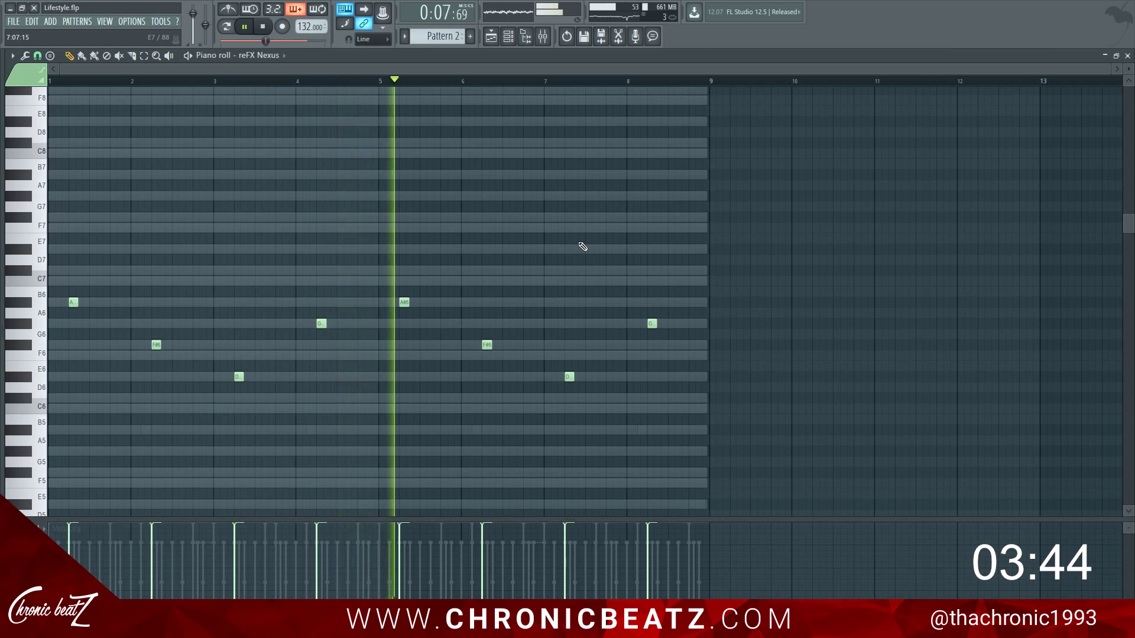
{"action": "key", "text": "ctrl+Up"}
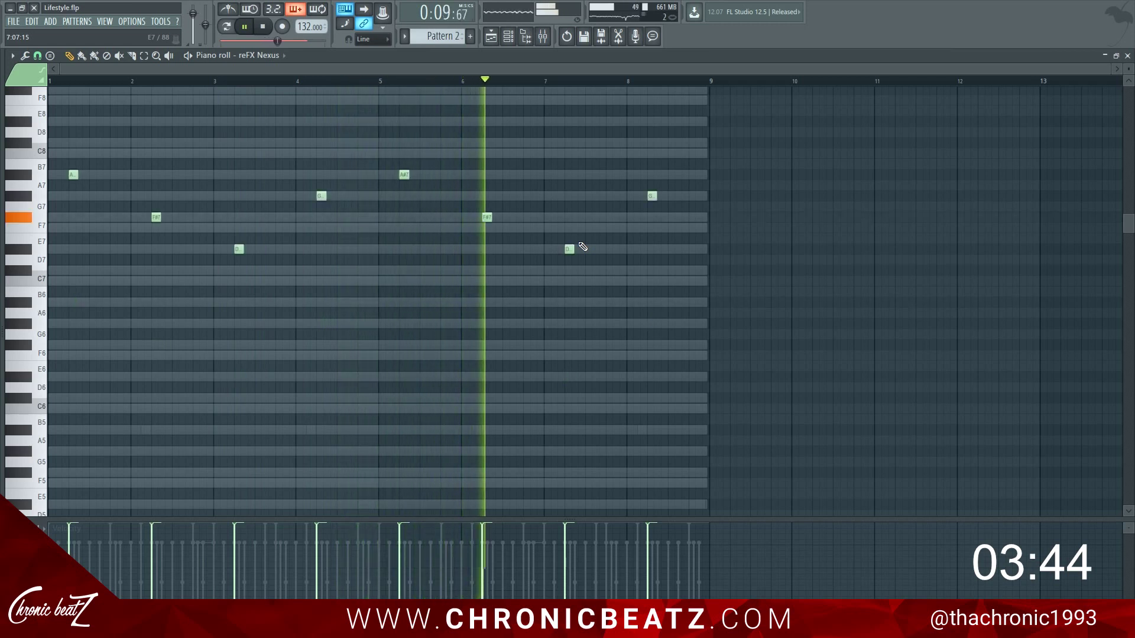
{"action": "key", "text": "Escape"}
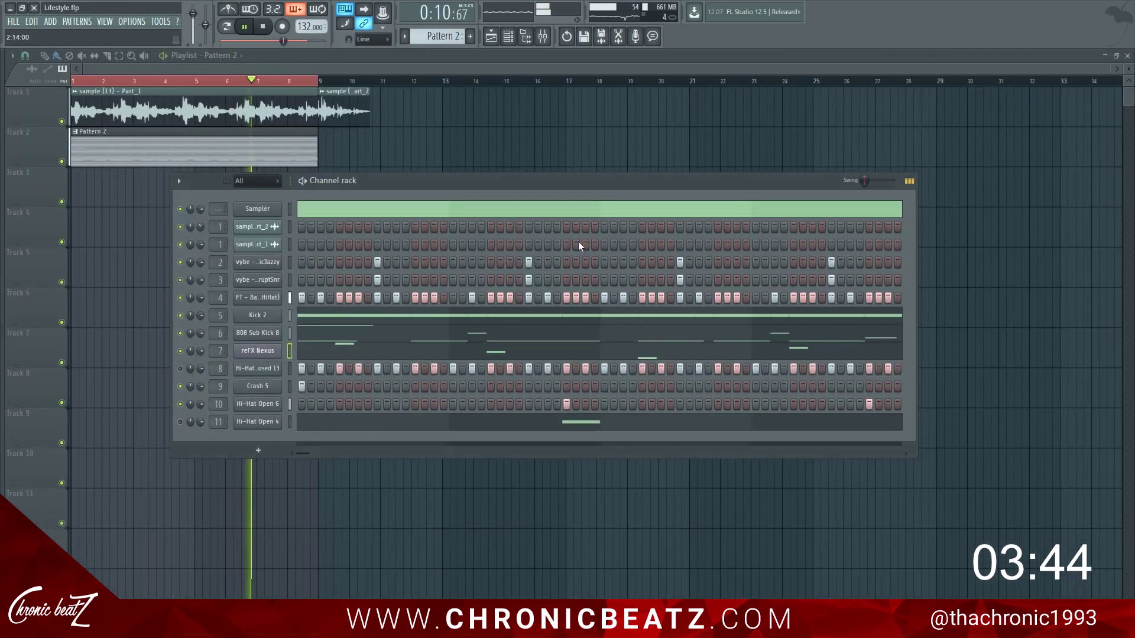
Unsolo the reFX Nexus mixer track to bring the other tracks back into the mix.
{"action": "left_click", "coordinate": [541, 37]}
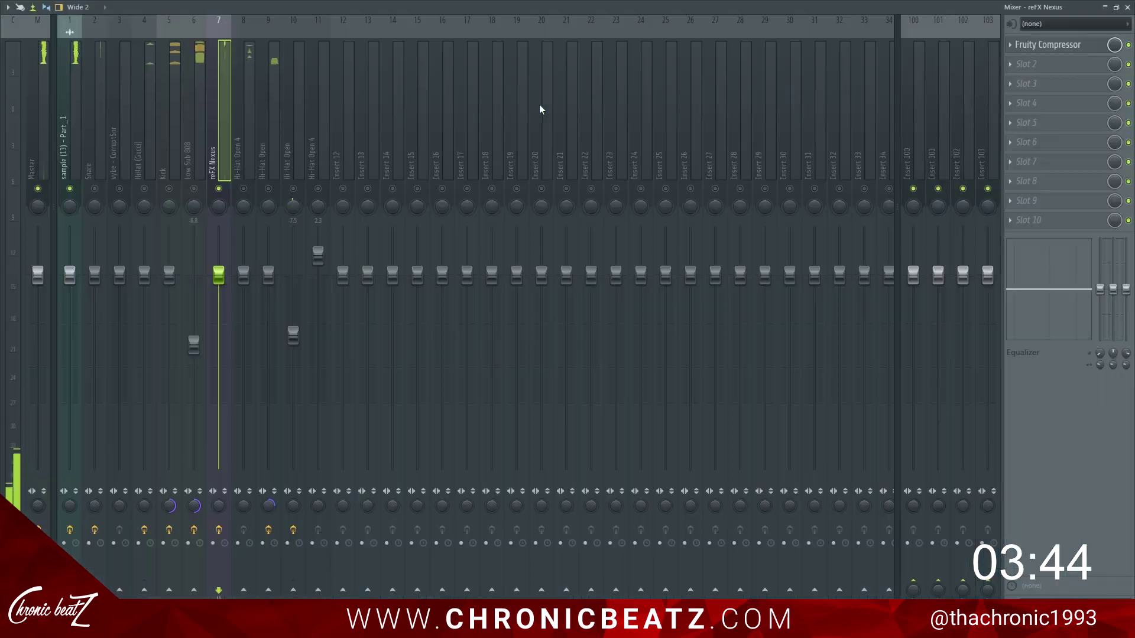
{"action": "right_click", "coordinate": [220, 188]}
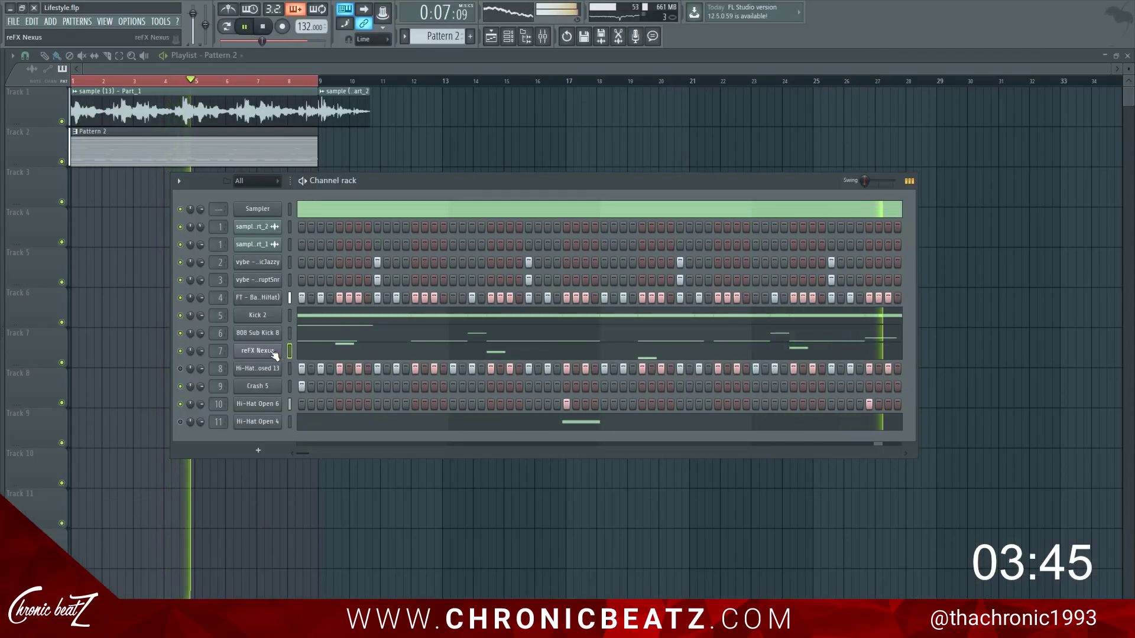
Try Neutron Voice Lead (1) and choose the N3 RockStar Guitar preset from the XP SavageBeats category in reFX Nexus.
{"action": "left_click", "coordinate": [273, 352]}
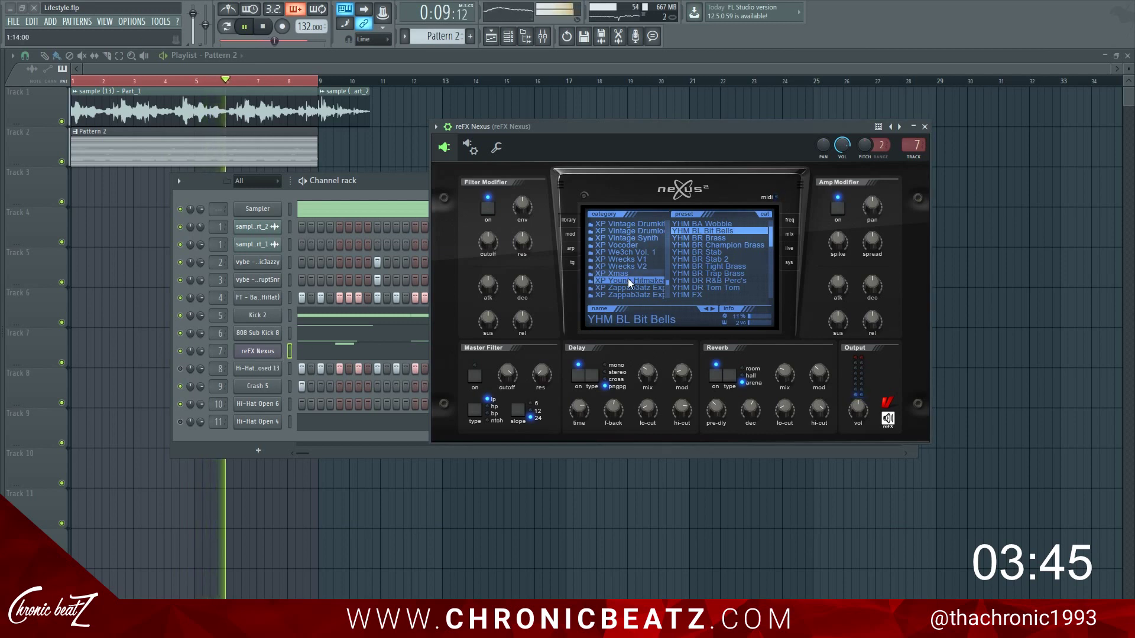
{"action": "scroll", "coordinate": [630, 284], "scroll_direction": "up", "scroll_amount": 4}
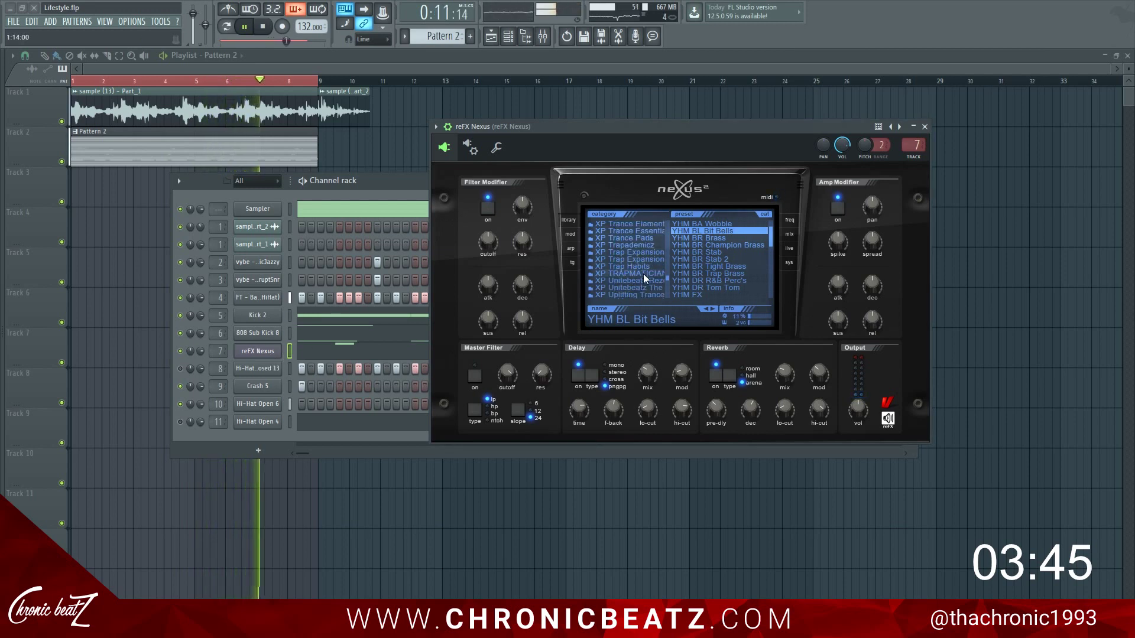
{"action": "scroll", "coordinate": [635, 277], "scroll_direction": "up", "scroll_amount": 4}
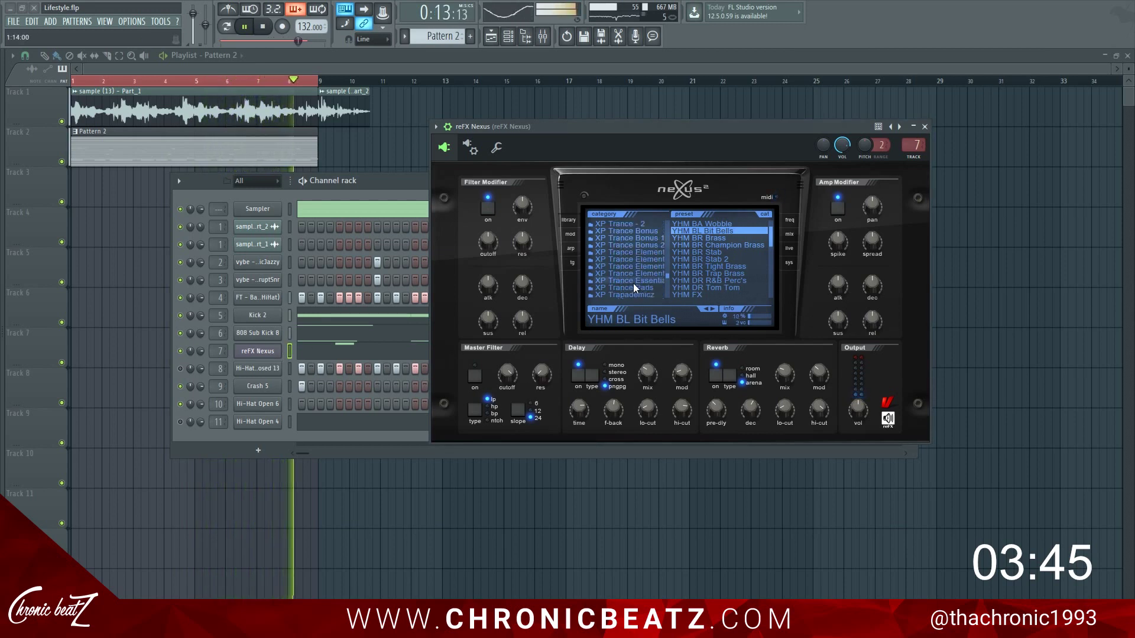
{"action": "scroll", "coordinate": [635, 264], "scroll_direction": "up", "scroll_amount": 1}
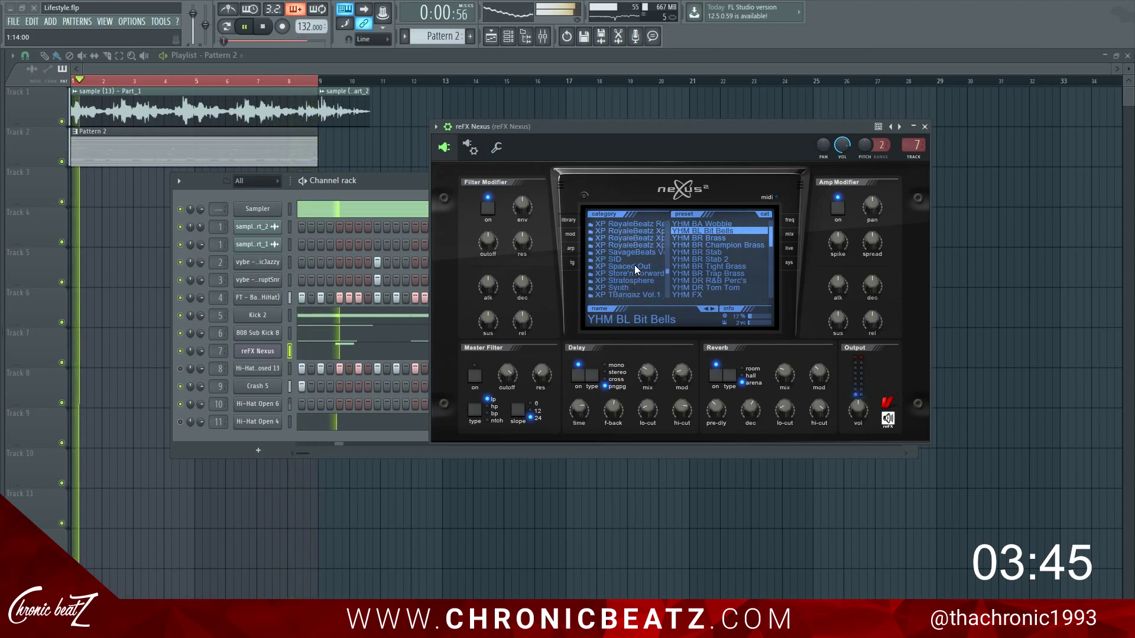
{"action": "left_click", "coordinate": [637, 266]}
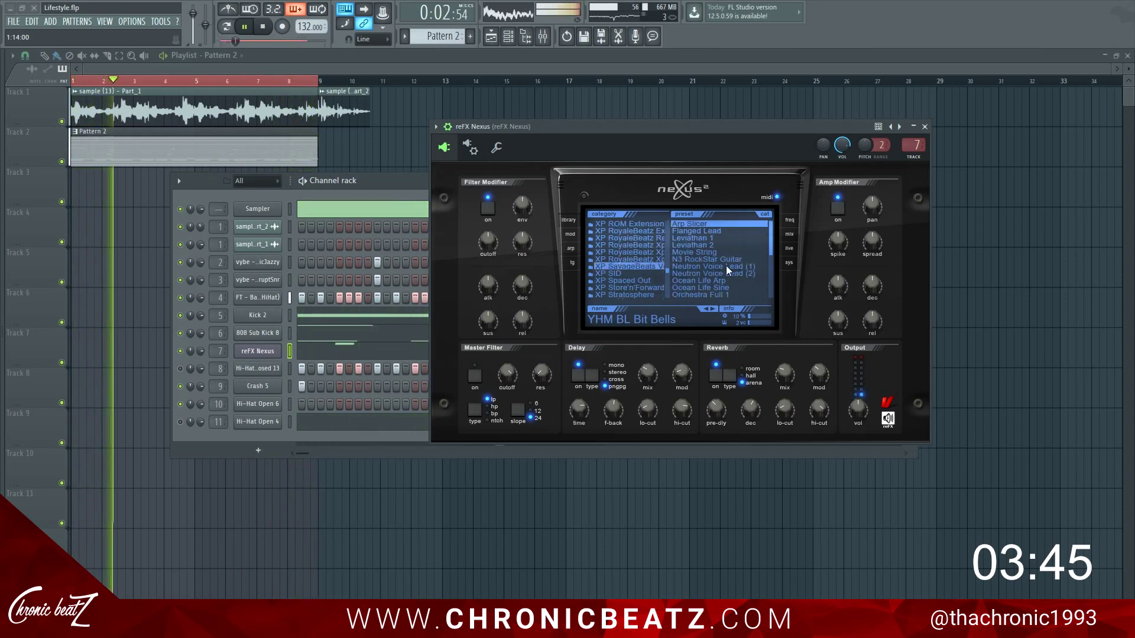
{"action": "left_click", "coordinate": [723, 265]}
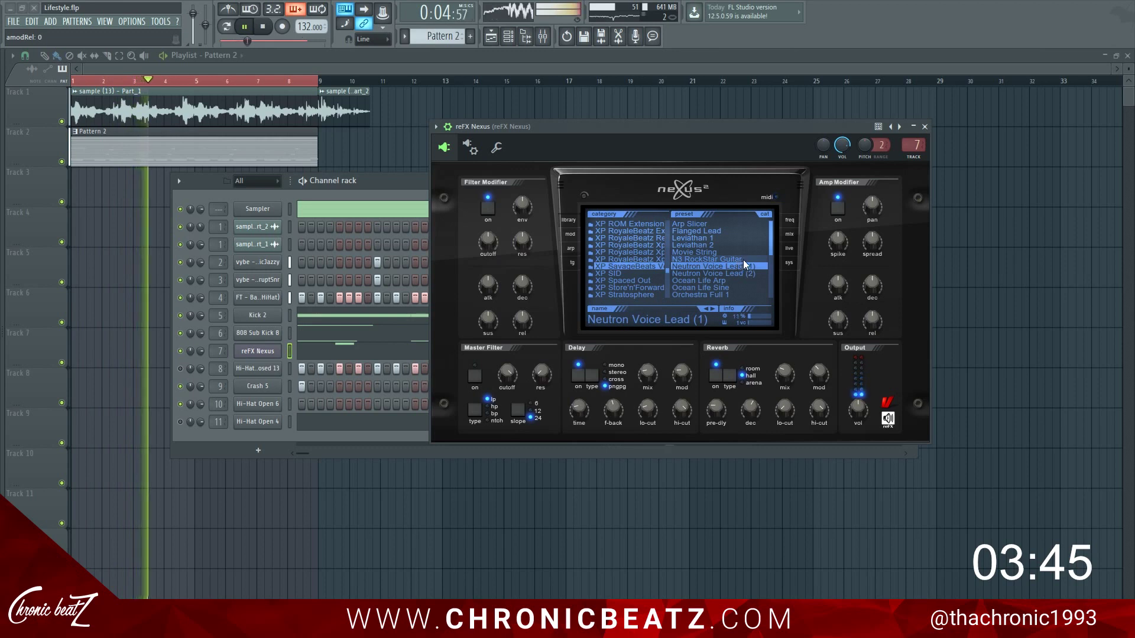
{"action": "left_click", "coordinate": [749, 260]}
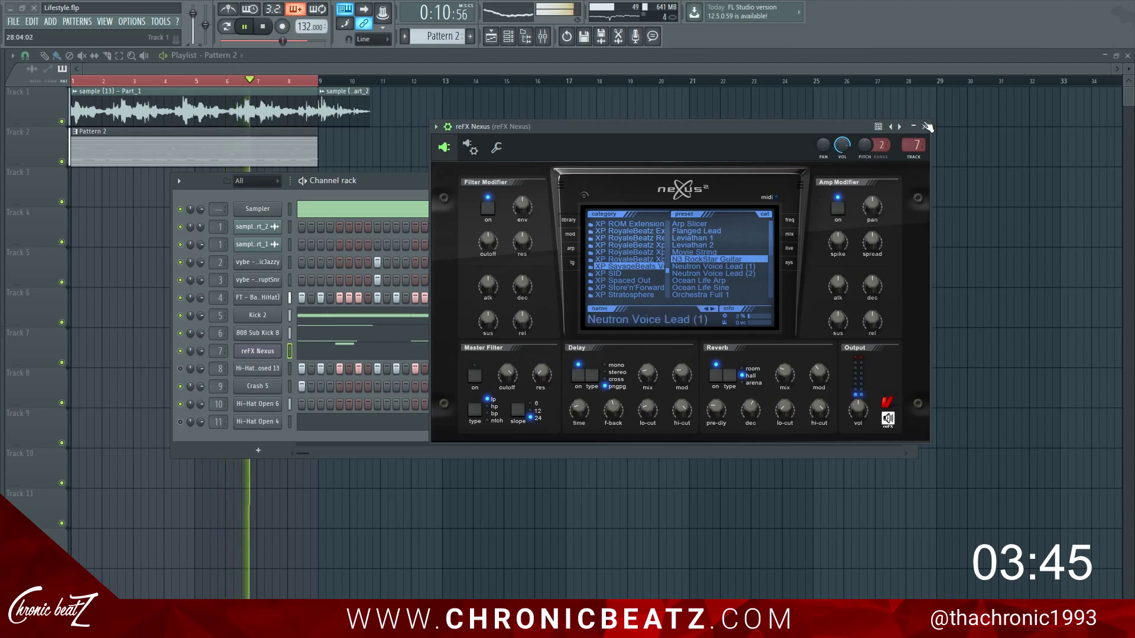
{"action": "left_click", "coordinate": [924, 127]}
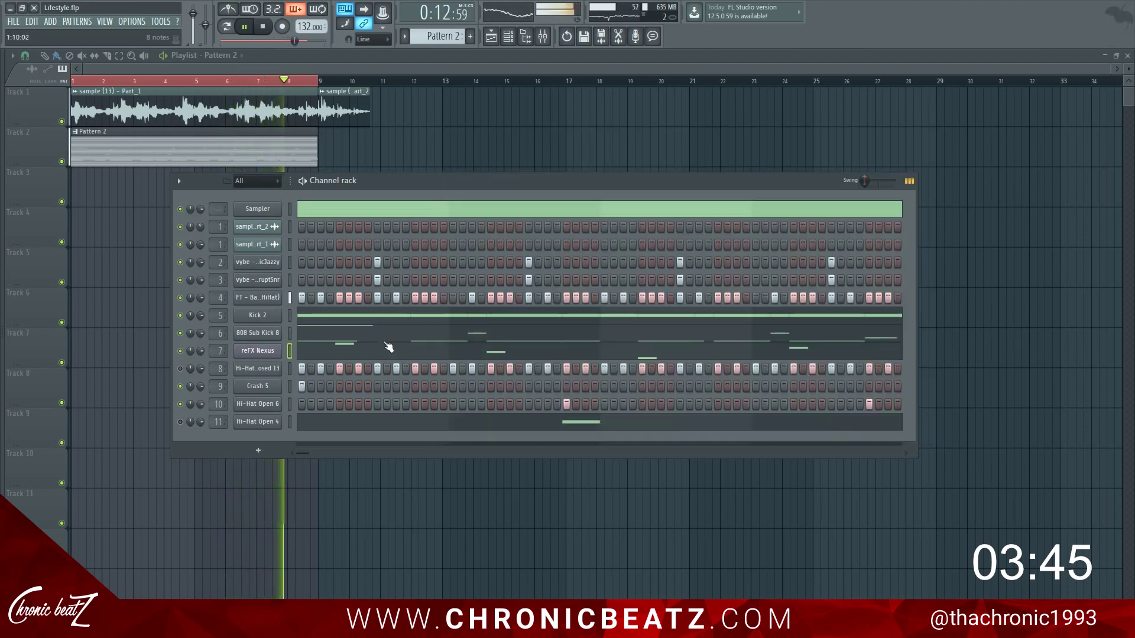
Transpose all notes of the reFX Nexus melody down two octaves in its piano roll.
{"action": "left_click", "coordinate": [476, 331]}
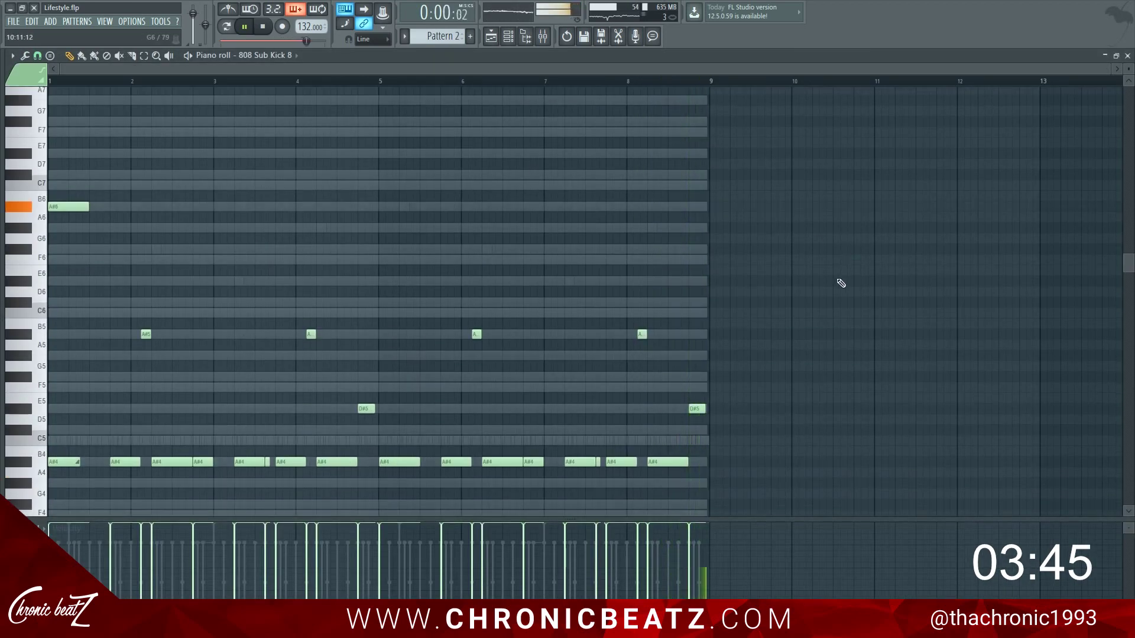
{"action": "key", "text": "F7"}
{"action": "left_click", "coordinate": [406, 353]}
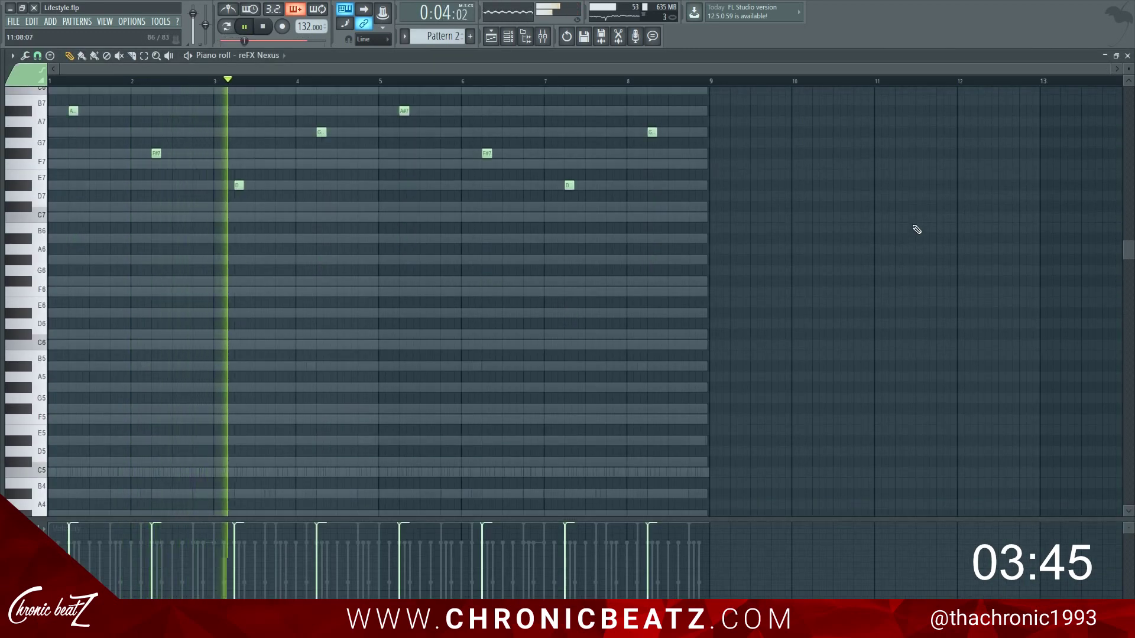
{"action": "scroll", "coordinate": [916, 229], "scroll_direction": "up", "scroll_amount": 5}
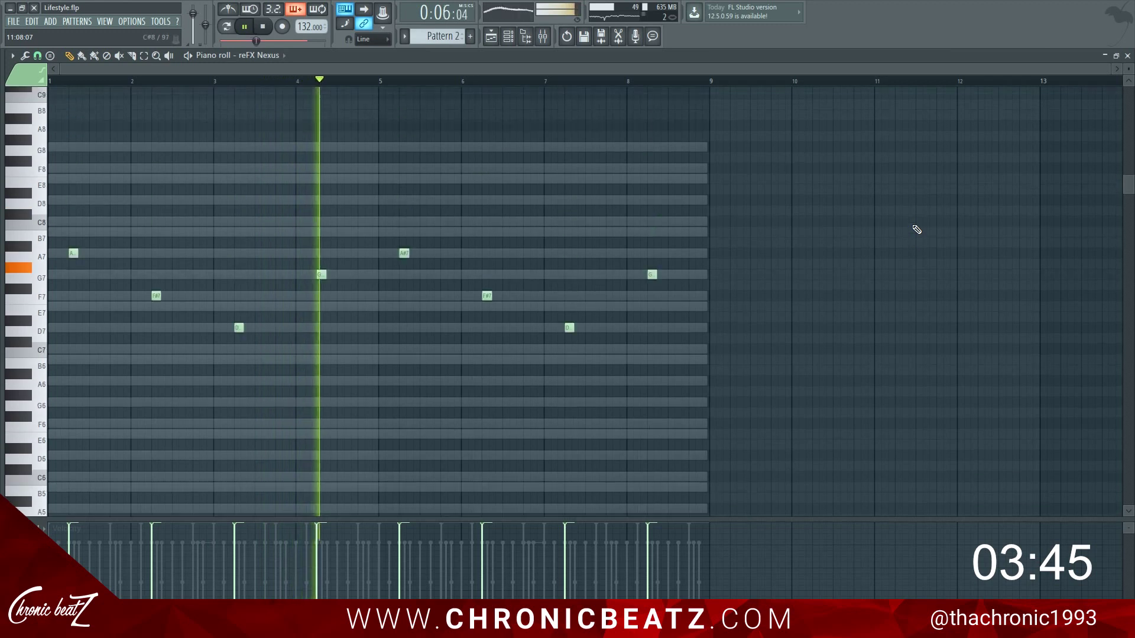
{"action": "scroll", "coordinate": [915, 224], "scroll_direction": "down", "scroll_amount": 7}
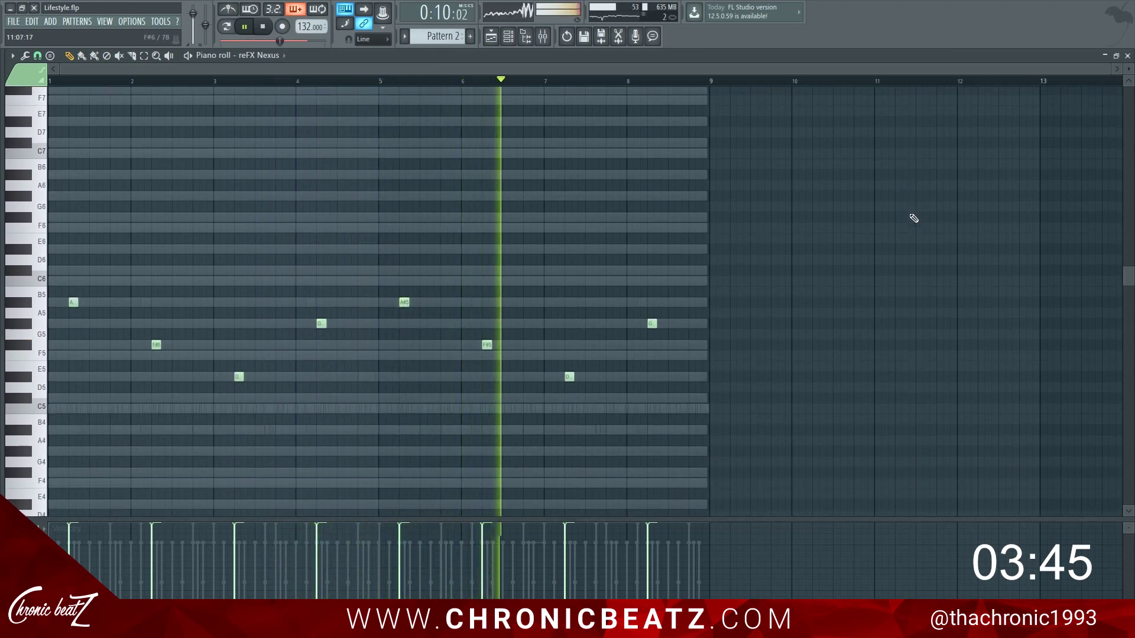
{"action": "key", "text": "F7"}
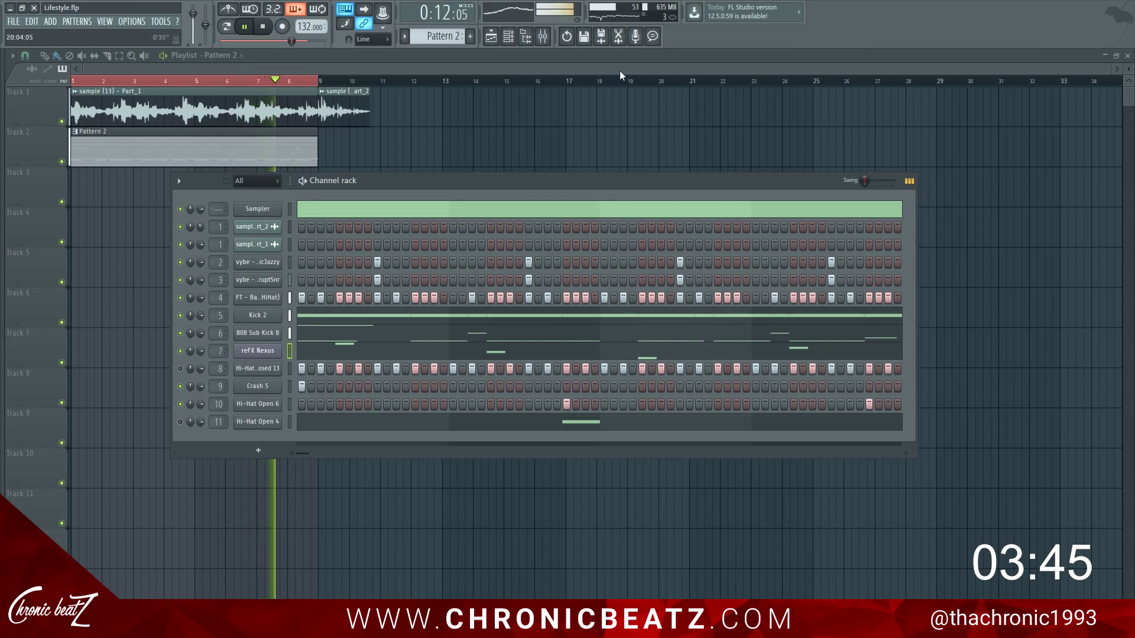
Add Fruity Parametric EQ 2 to slot 2 of the reFX Nexus mixer track, keeping Fruity Compressor in slot 1.
{"action": "left_click", "coordinate": [546, 40]}
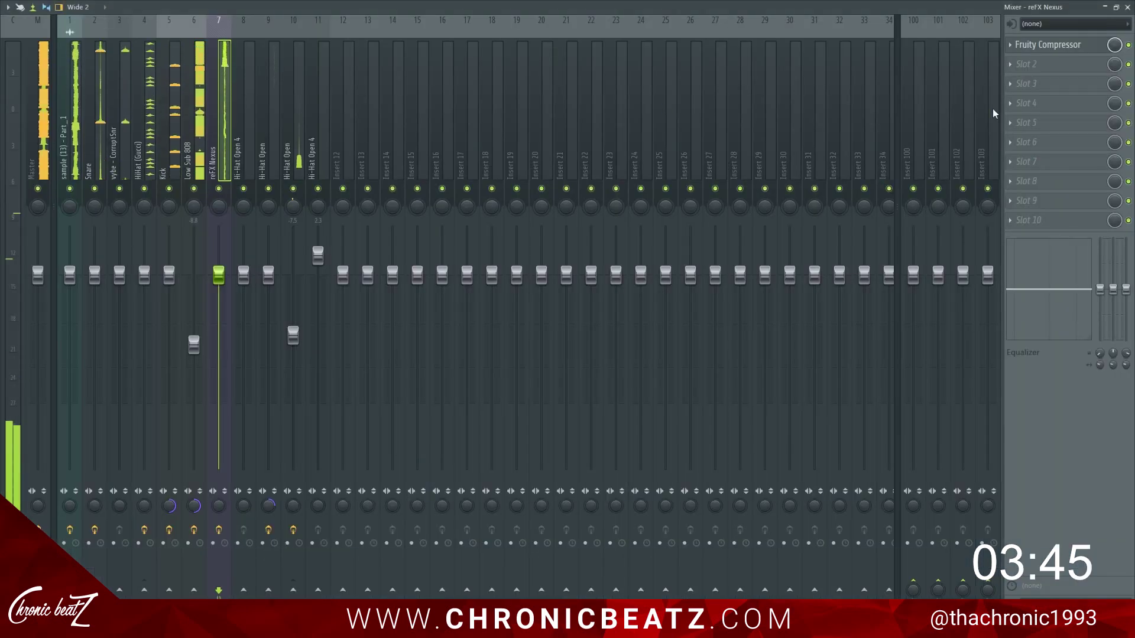
{"action": "left_click_drag", "start_coordinate": [1082, 50], "coordinate": [1079, 66]}
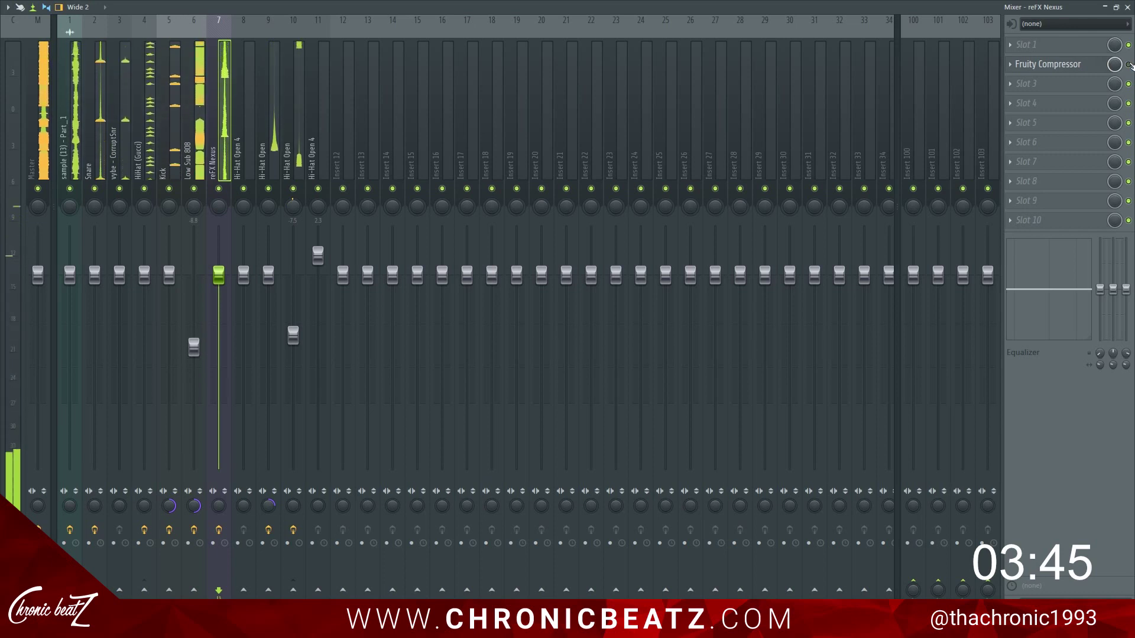
{"action": "mouse_move", "coordinate": [1078, 65]}
{"action": "left_mouse_down"}
{"action": "mouse_move", "coordinate": [1079, 117]}
{"action": "mouse_move", "coordinate": [1074, 46]}
{"action": "left_mouse_up"}
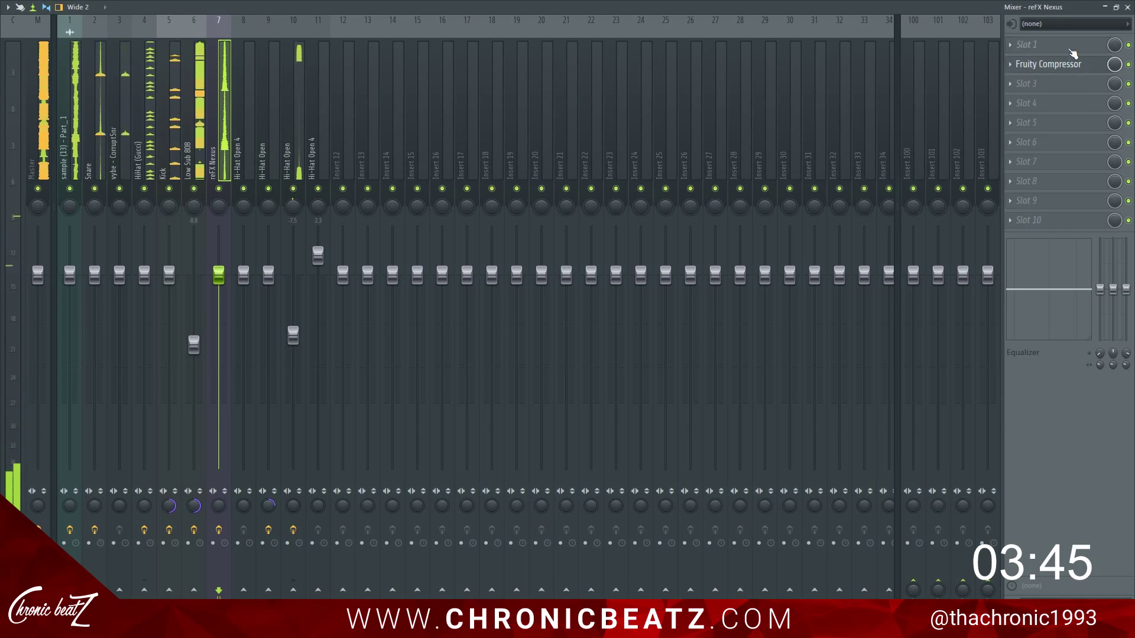
{"action": "left_click", "coordinate": [1046, 65]}
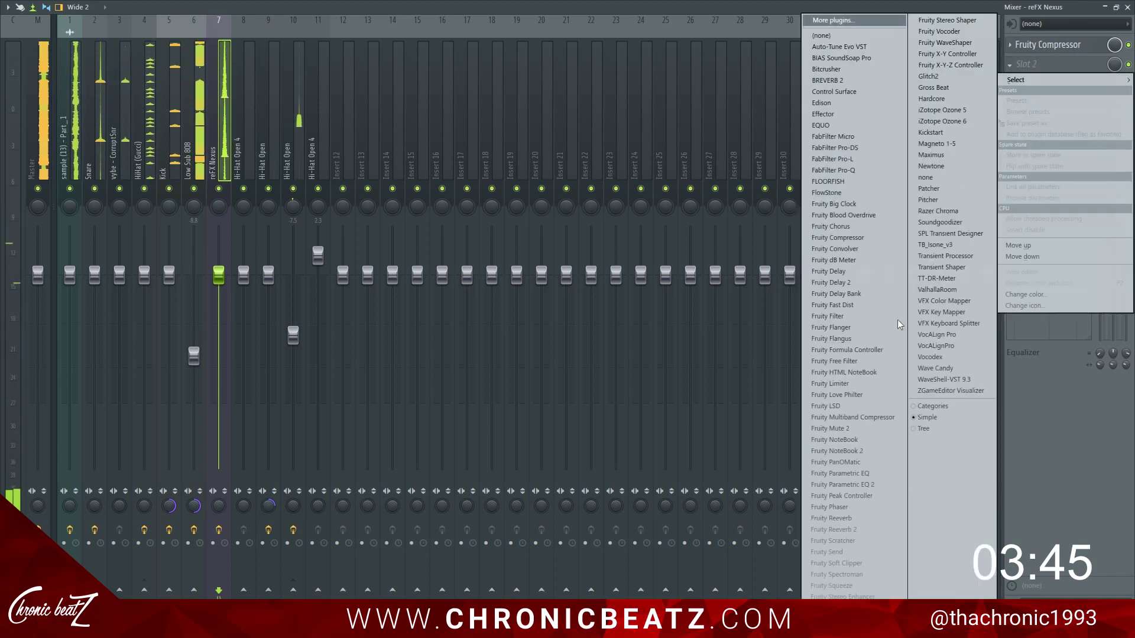
{"action": "left_click", "coordinate": [845, 484]}
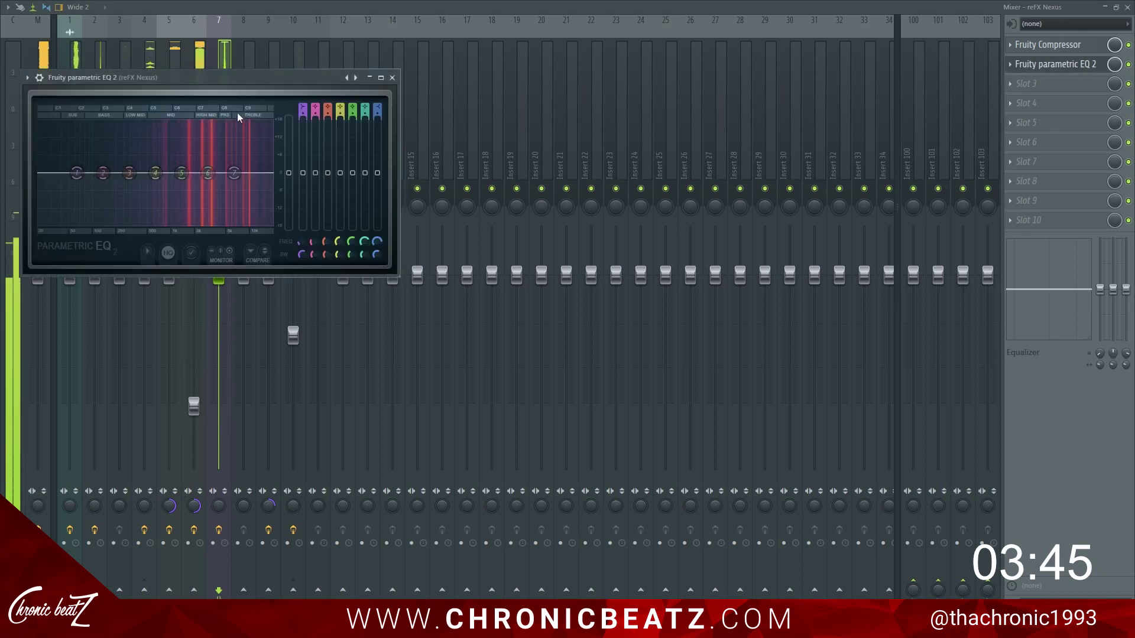
Shape the reFX Nexus EQ with a low cut on band 1 and slight boosts on bands 5, 6 and 7.
{"action": "left_click_drag", "start_coordinate": [223, 83], "coordinate": [563, 249]}
{"action": "left_click_drag", "start_coordinate": [574, 339], "coordinate": [566, 329]}
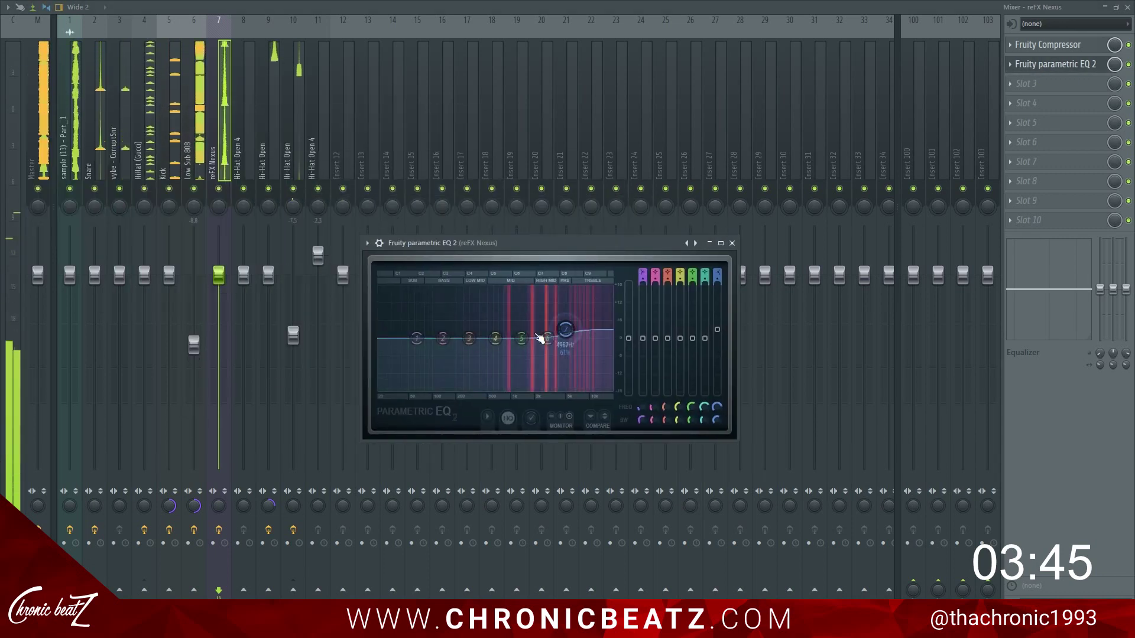
{"action": "left_click_drag", "start_coordinate": [416, 338], "coordinate": [485, 391]}
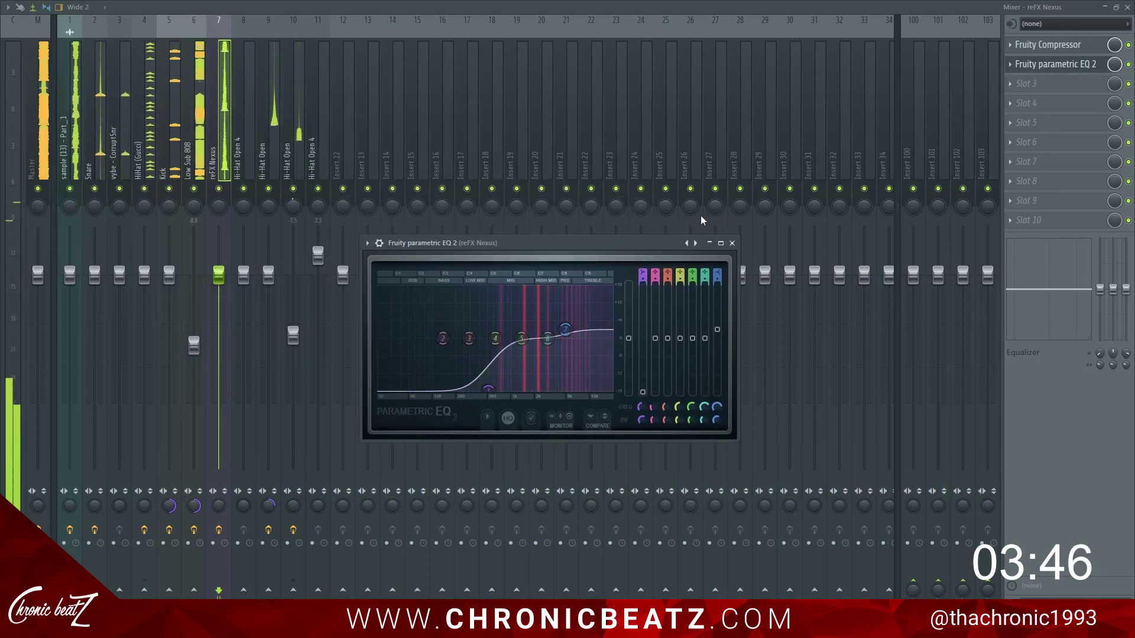
{"action": "left_click_drag", "start_coordinate": [643, 276], "coordinate": [645, 273]}
{"action": "left_click_drag", "start_coordinate": [488, 339], "coordinate": [551, 334]}
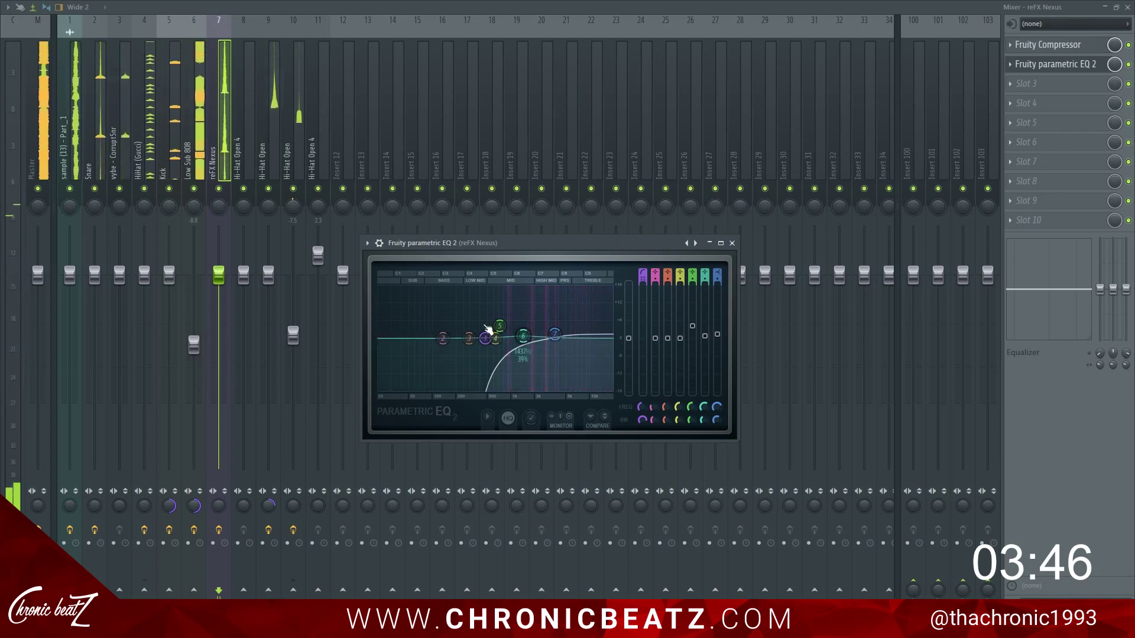
Sweep a narrow boost of EQ band 2 through the high mids, turn it into a deep notch and close the EQ.
{"action": "left_click_drag", "start_coordinate": [511, 348], "coordinate": [542, 295]}
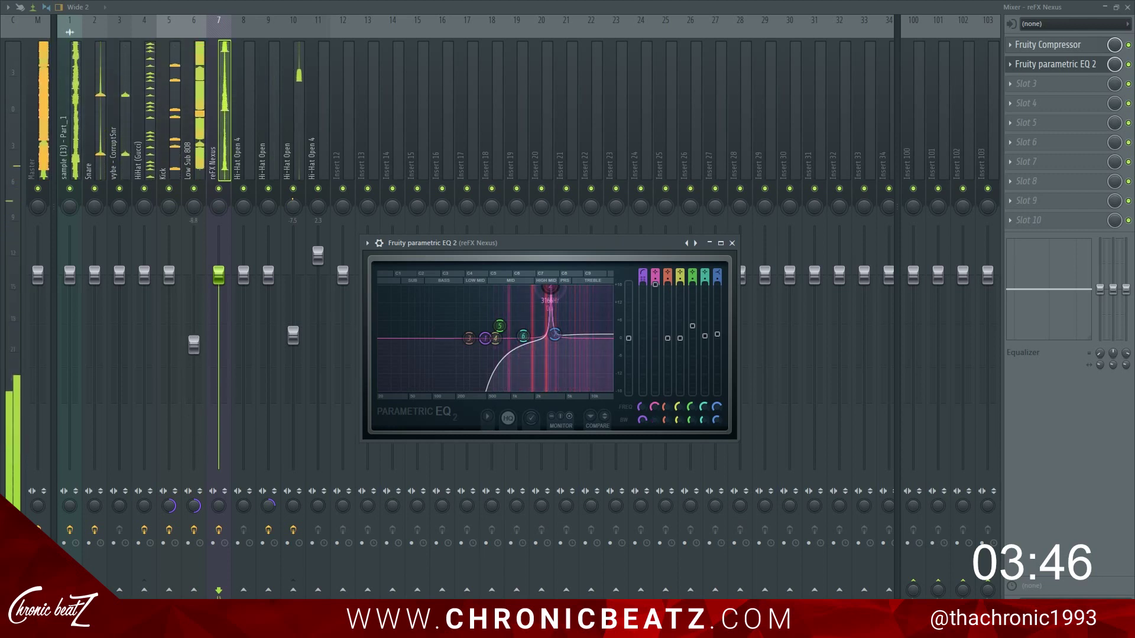
{"action": "left_click_drag", "start_coordinate": [554, 287], "coordinate": [554, 295]}
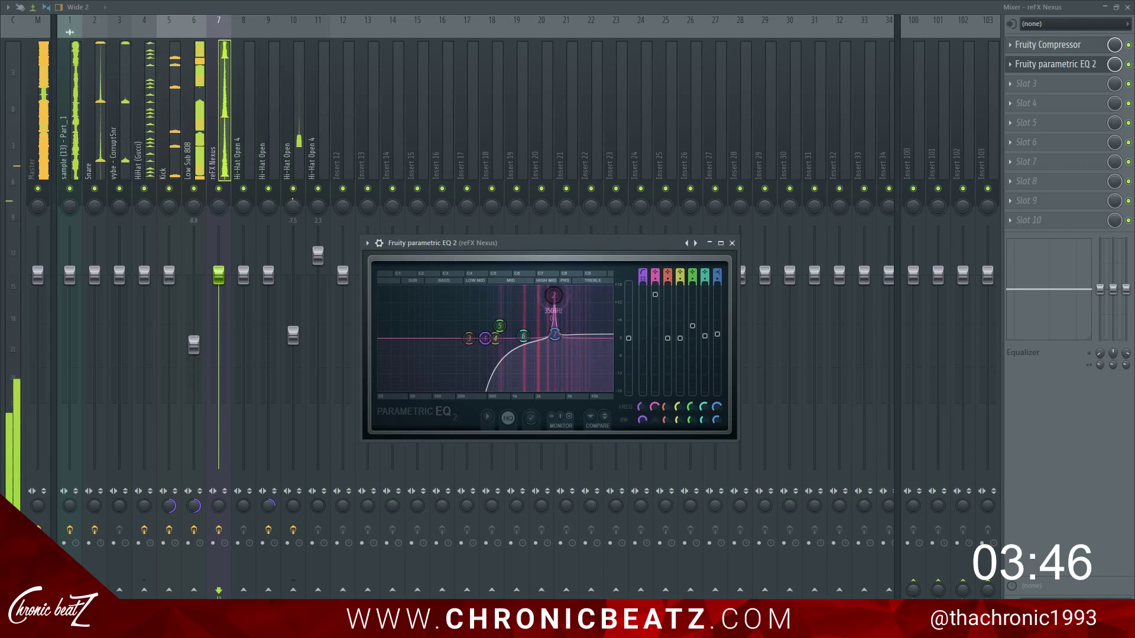
{"action": "left_click_drag", "start_coordinate": [554, 373], "coordinate": [554, 375]}
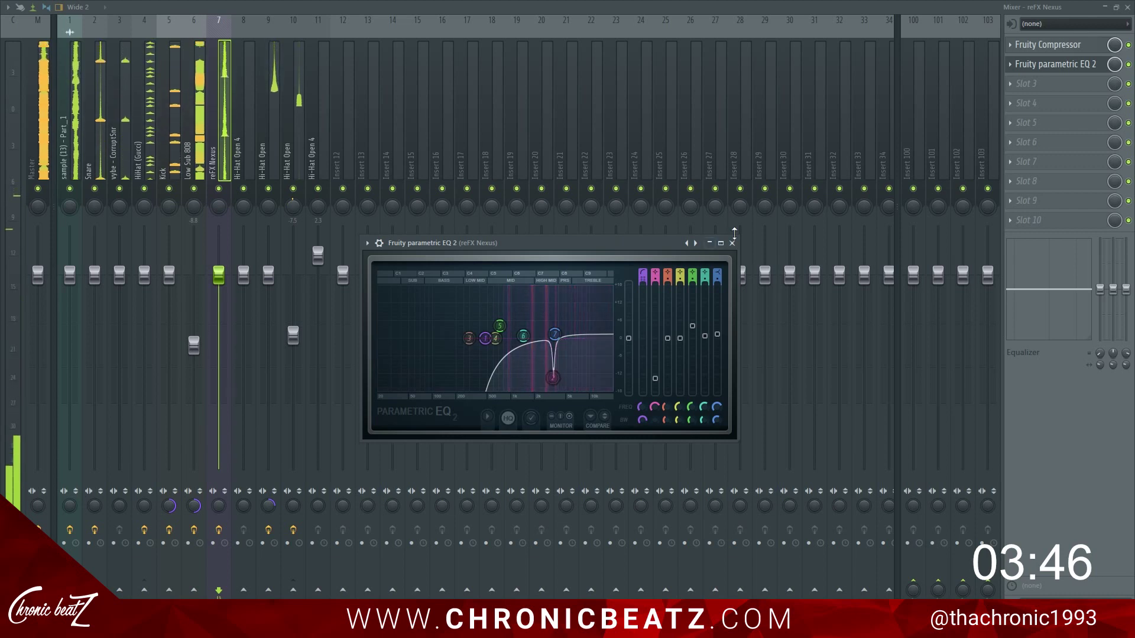
{"action": "left_click", "coordinate": [732, 242]}
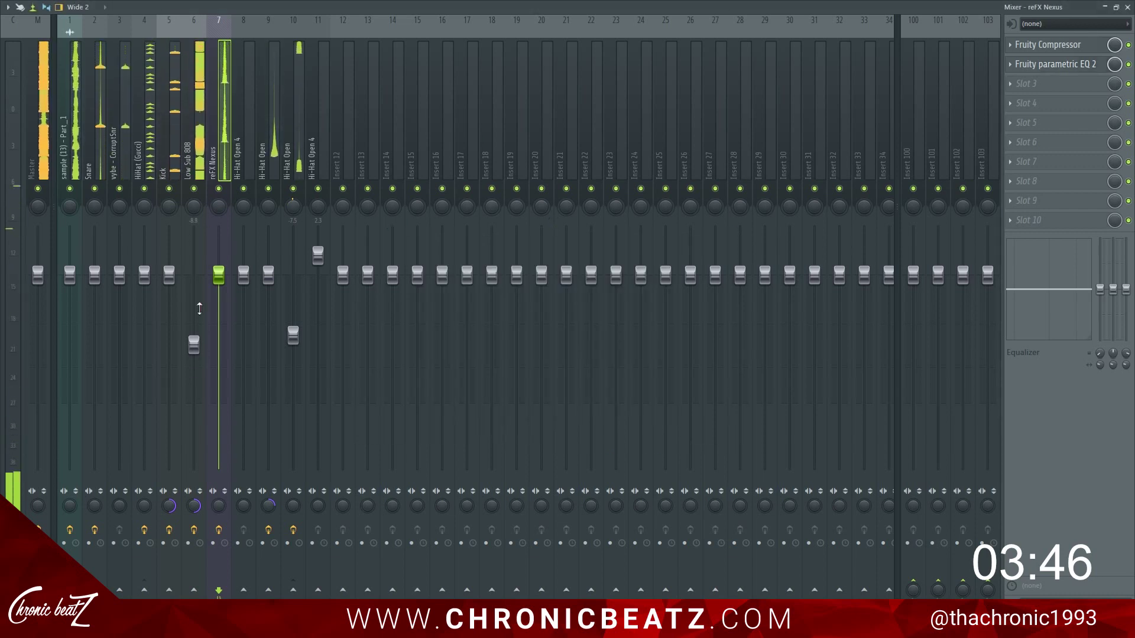
Lower the reFX Nexus mixer track's volume to about -4.2 dB and widen its stereo separation.
{"action": "left_click_drag", "start_coordinate": [230, 286], "coordinate": [230, 307]}
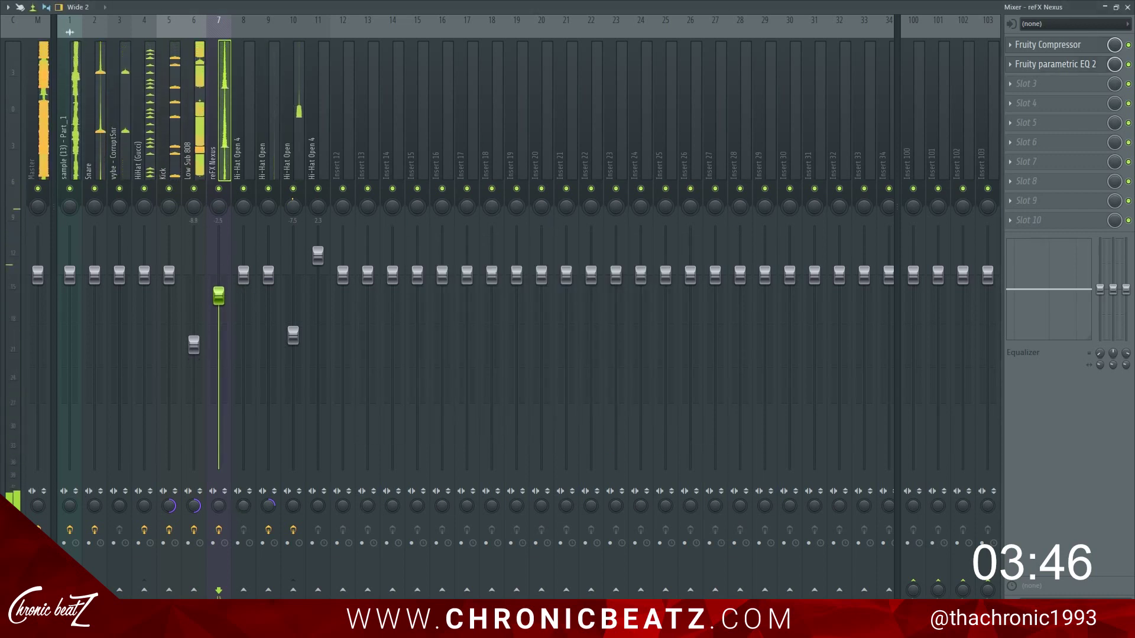
{"action": "left_click_drag", "start_coordinate": [219, 501], "coordinate": [218, 523]}
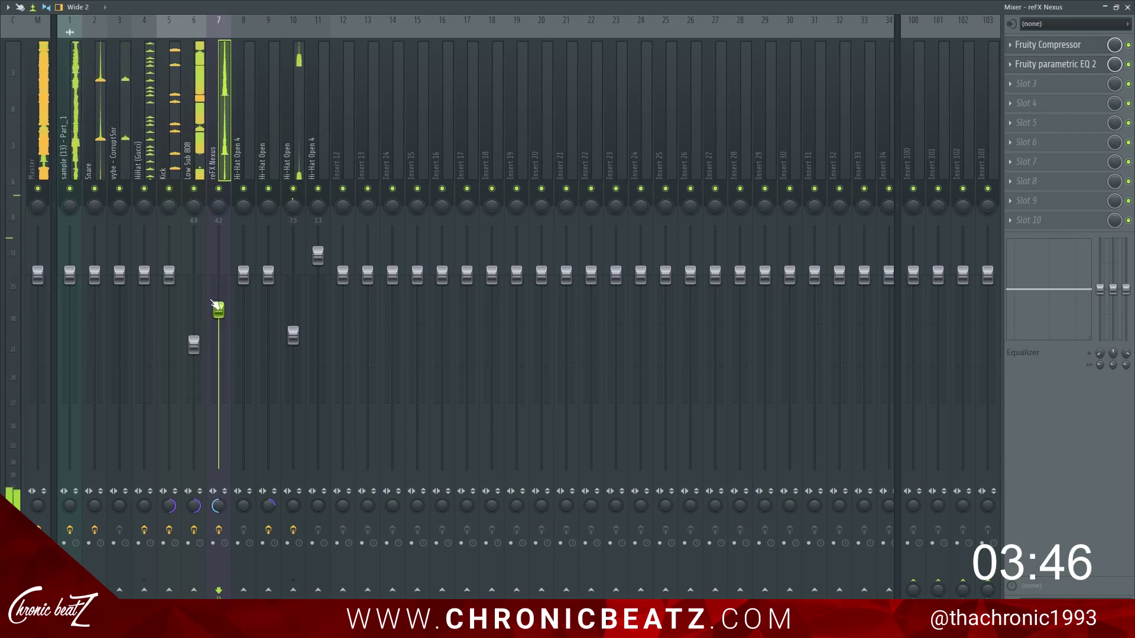
Mute the sample (13) - Part_1 mixer track to hear the mix without it, and select the reFX Nexus track.
{"action": "left_click", "coordinate": [74, 143]}
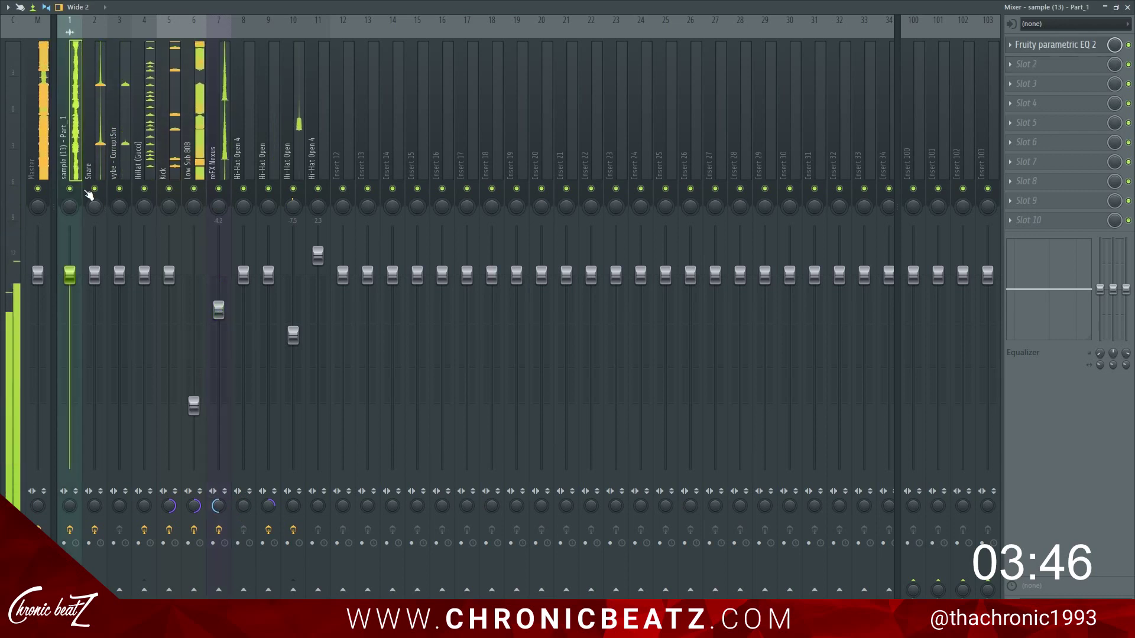
{"action": "left_click", "coordinate": [70, 188]}
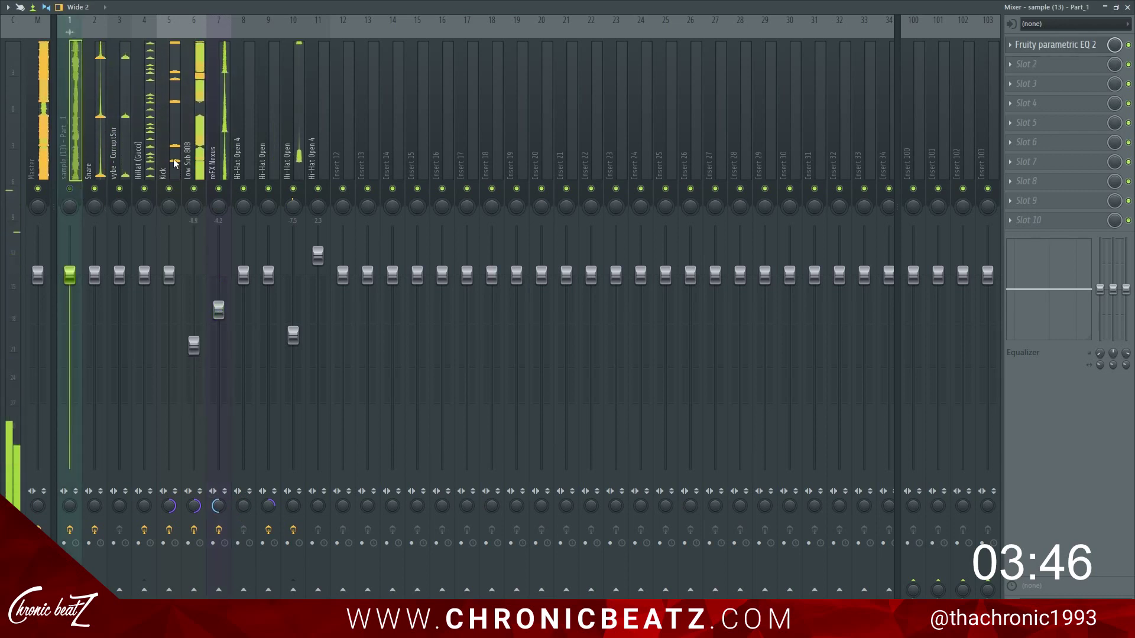
{"action": "left_click", "coordinate": [216, 121]}
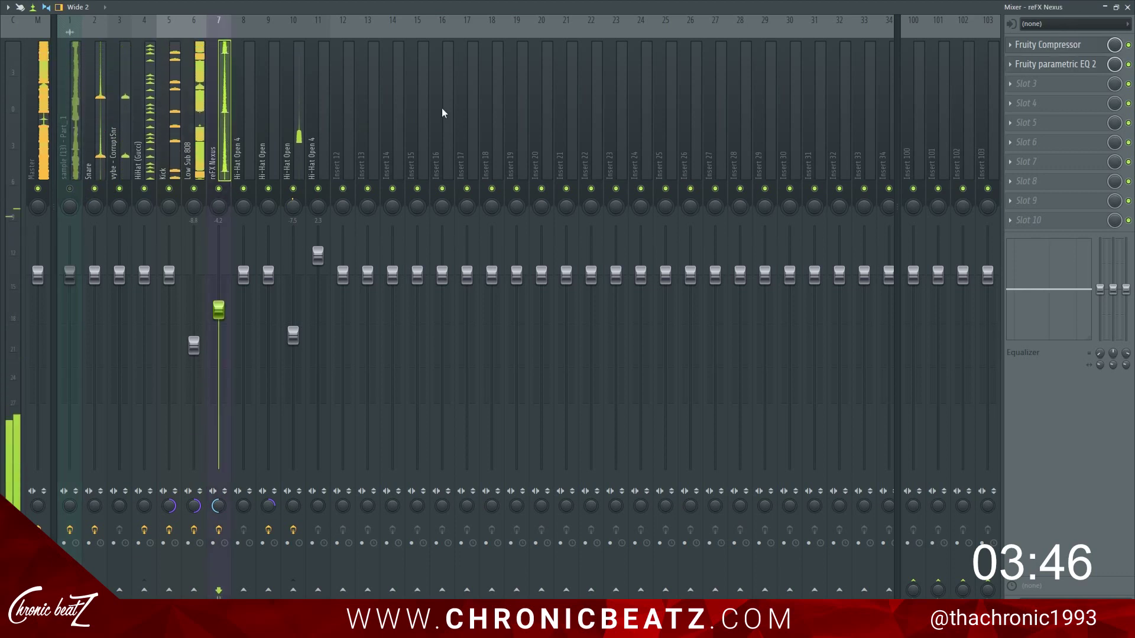
Solo the sample track and create an automation clip for the on/off switch of its Fruity Parametric EQ 2.
{"action": "right_click", "coordinate": [73, 189]}
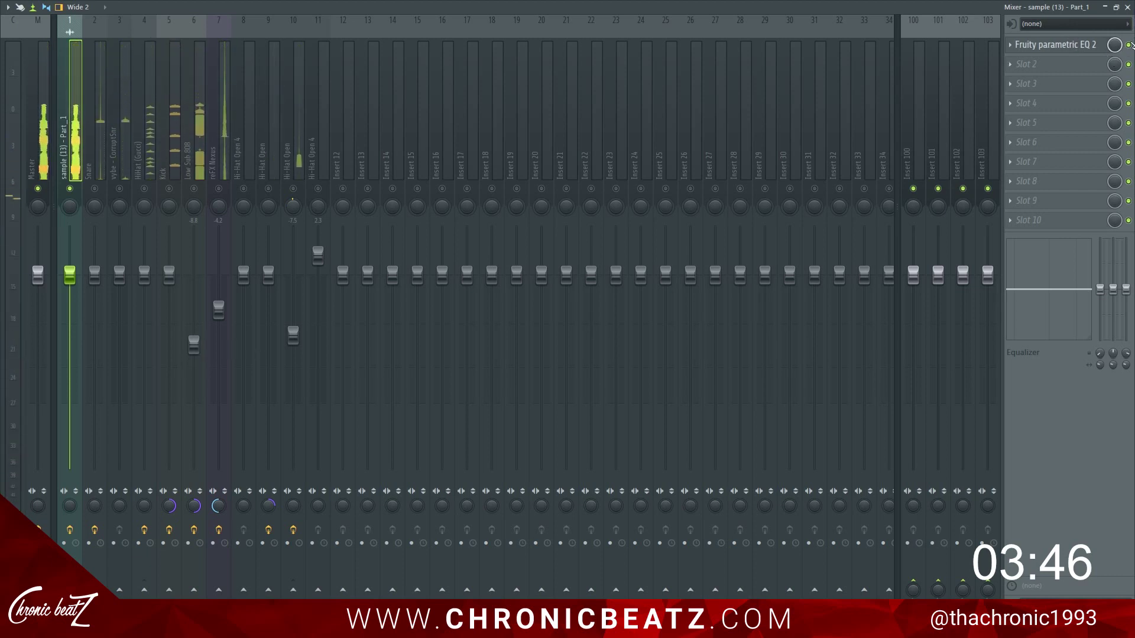
{"action": "right_click", "coordinate": [1129, 45]}
{"action": "left_click", "coordinate": [1101, 131]}
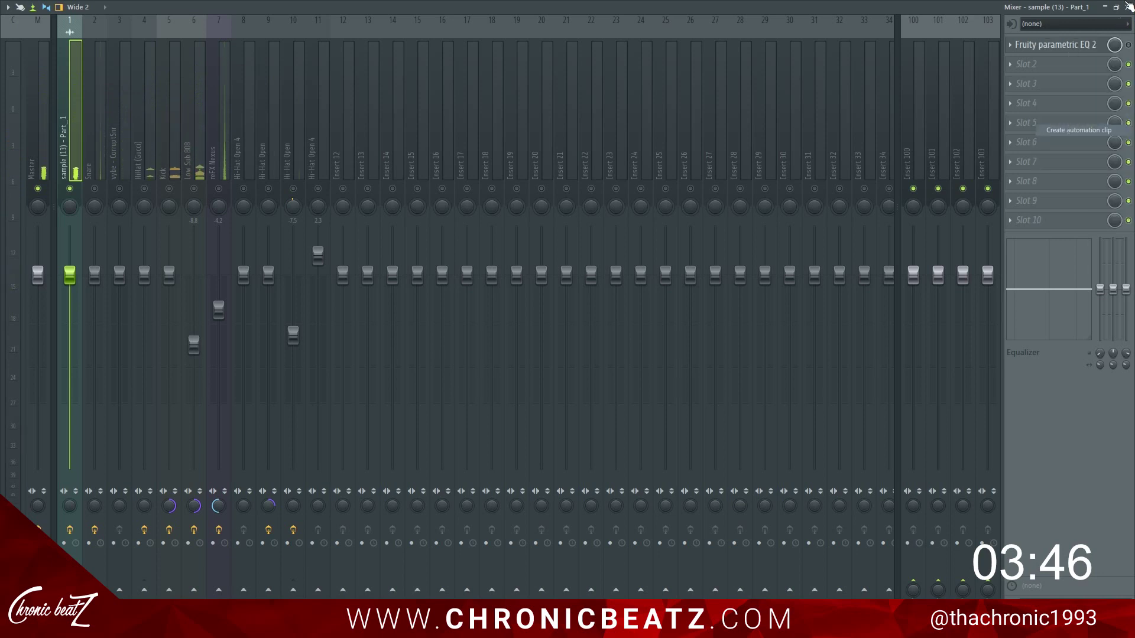
{"action": "left_click", "coordinate": [1126, 7]}
{"action": "key", "text": "F6"}
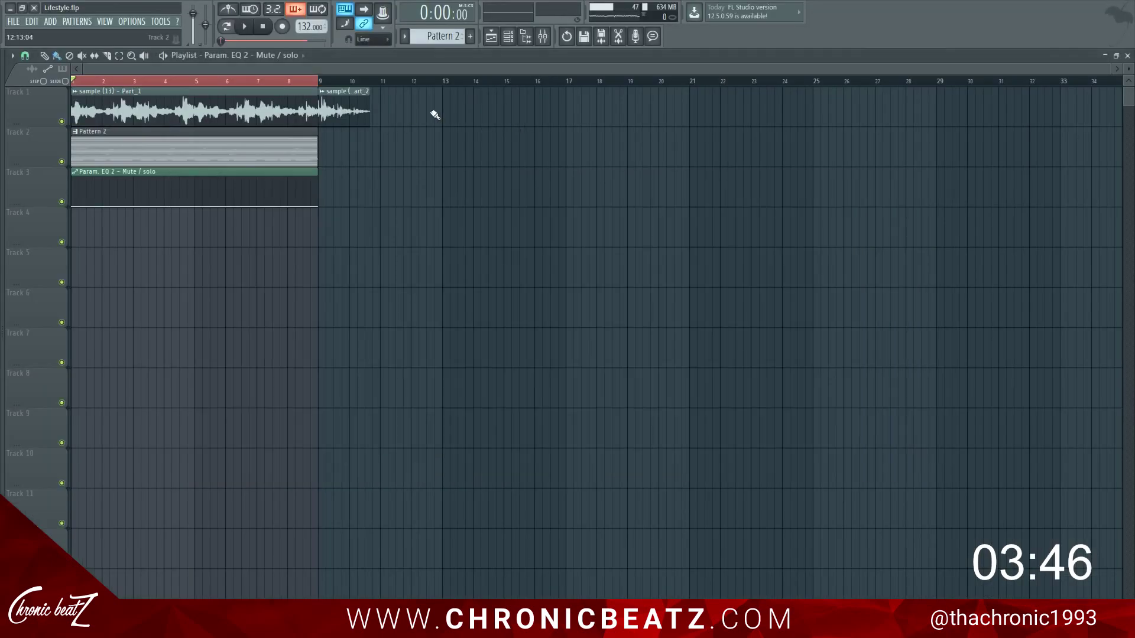
Move the Part_2 sample clip to about bar 16.5, Pattern 2 to about bar 13.5 and the EQ automation clip to Track 7, and start playback.
{"action": "left_click", "coordinate": [395, 87], "text": "ctrl"}
{"action": "scroll", "coordinate": [396, 88], "scroll_direction": "up", "scroll_amount": 2}
{"action": "left_click_drag", "start_coordinate": [426, 119], "coordinate": [728, 120]}
{"action": "left_click_drag", "start_coordinate": [288, 184], "coordinate": [285, 346]}
{"action": "left_click_drag", "start_coordinate": [283, 162], "coordinate": [650, 154]}
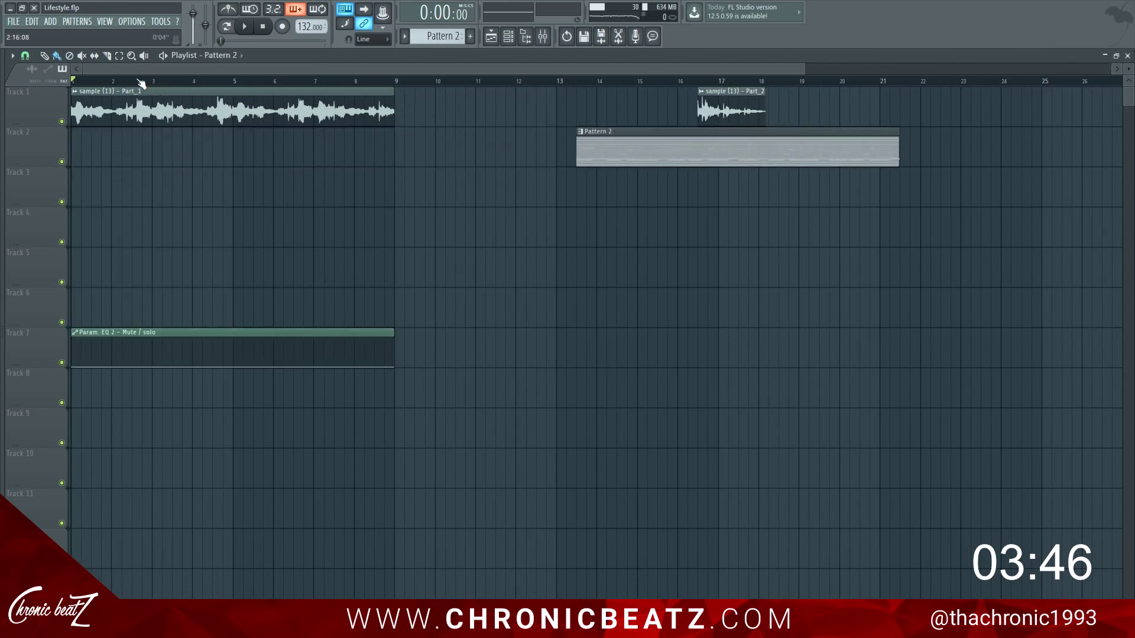
{"action": "key", "text": "space"}
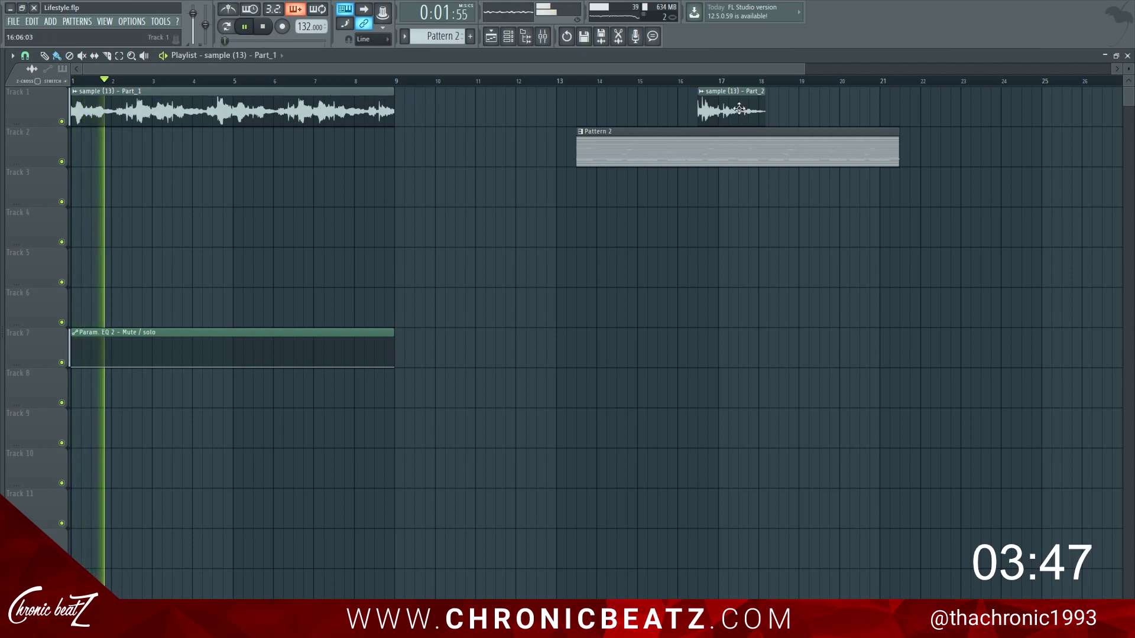
Move the sample (13) - Part_2 clip to about bar 23 on Track 1 and the Pattern 2 clip to about bar 20 on Track 2.
{"action": "left_click_drag", "start_coordinate": [631, 88], "coordinate": [941, 207]}
{"action": "left_click_drag", "start_coordinate": [855, 164], "coordinate": [1127, 161]}
{"action": "left_click", "coordinate": [643, 161], "text": "ctrl"}
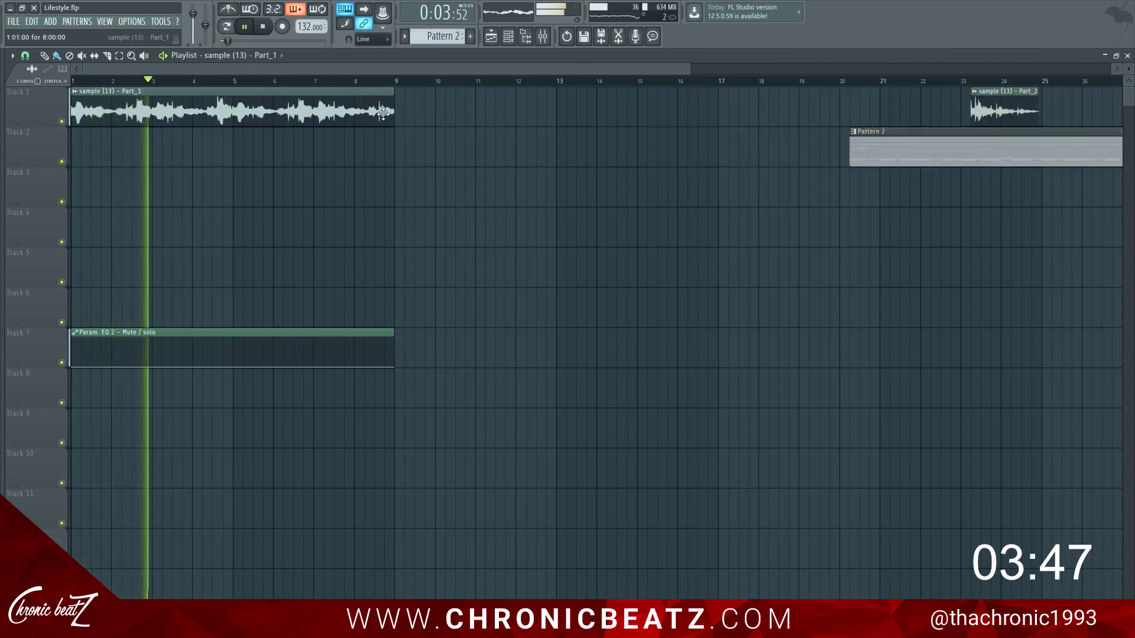
Duplicate the sample (13) - Part_1 clip so the copy starts at bar 9 on Track 1, and stop playback.
{"action": "left_click_drag", "start_coordinate": [138, 110], "coordinate": [463, 109]}
{"action": "scroll", "coordinate": [494, 77], "scroll_direction": "down", "scroll_amount": 3}
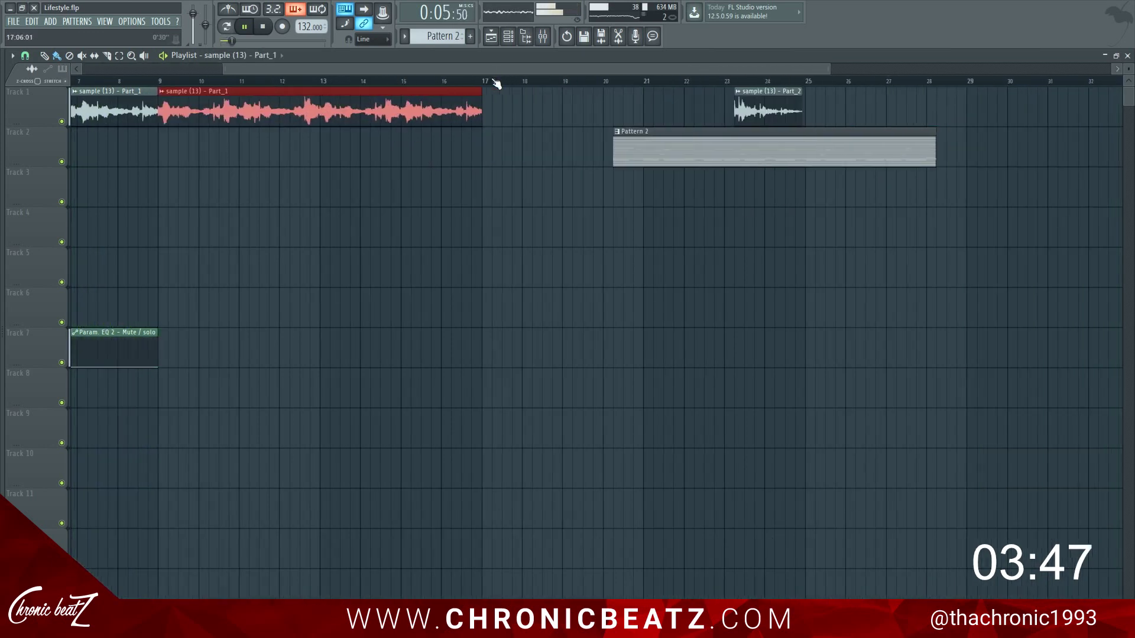
{"action": "key", "text": "space"}
Open Pattern 2 in the channel rack and split it by channel into separate patterns.
{"action": "double_click", "coordinate": [596, 147]}
{"action": "key", "text": "Escape"}
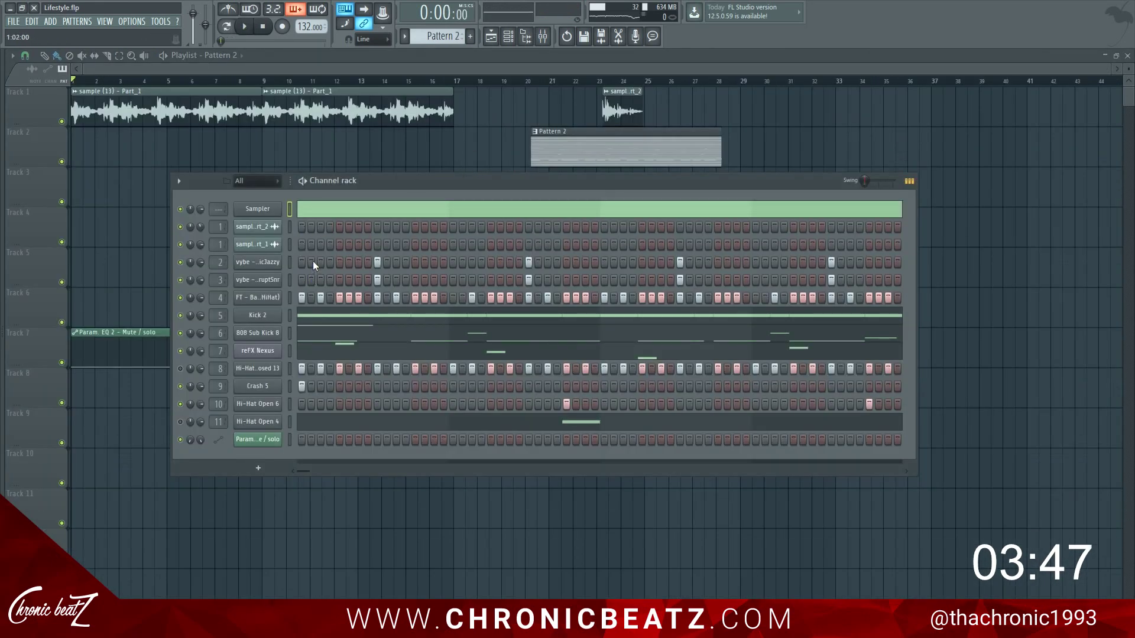
{"action": "left_click", "coordinate": [87, 24]}
{"action": "left_click", "coordinate": [153, 164]}
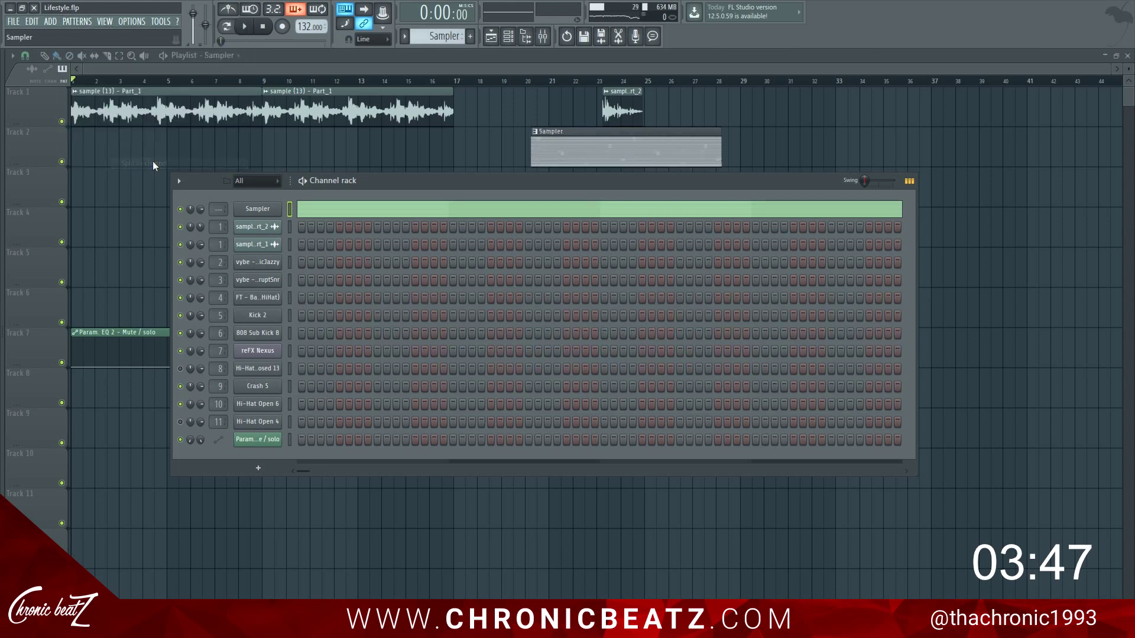
Hide the channel rack and delete the stacked split pattern clips from around bar 20 on Track 2.
{"action": "scroll", "coordinate": [447, 38], "scroll_direction": "down", "scroll_amount": 1}
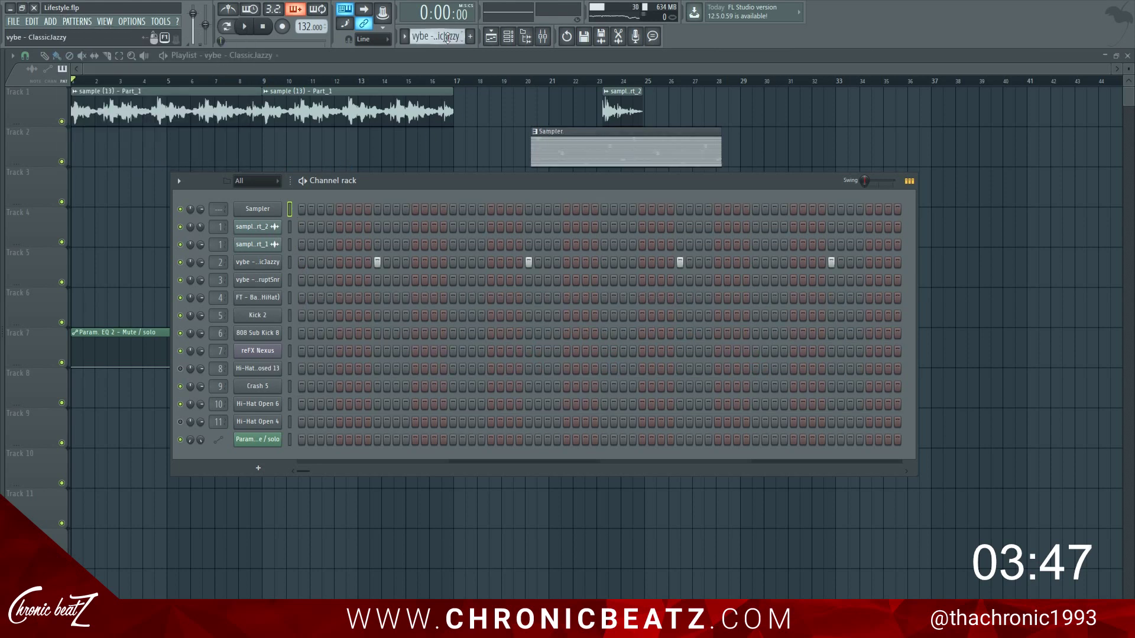
{"action": "key", "text": "F6"}
{"action": "left_click_drag", "start_coordinate": [555, 142], "coordinate": [562, 189]}
{"action": "right_click", "coordinate": [565, 191]}
{"action": "right_click", "coordinate": [574, 134]}
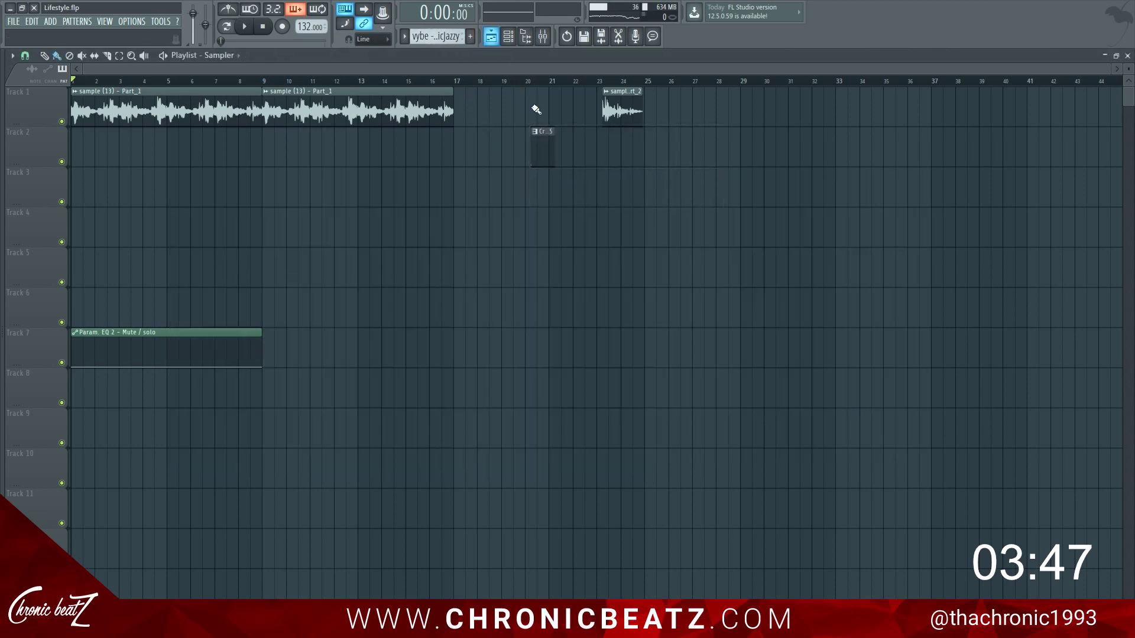
Remove the empty Sampler pattern clip from Track 2 and place the vybe - ClassicJazzy pattern there at bar 17.
{"action": "left_click", "coordinate": [468, 155]}
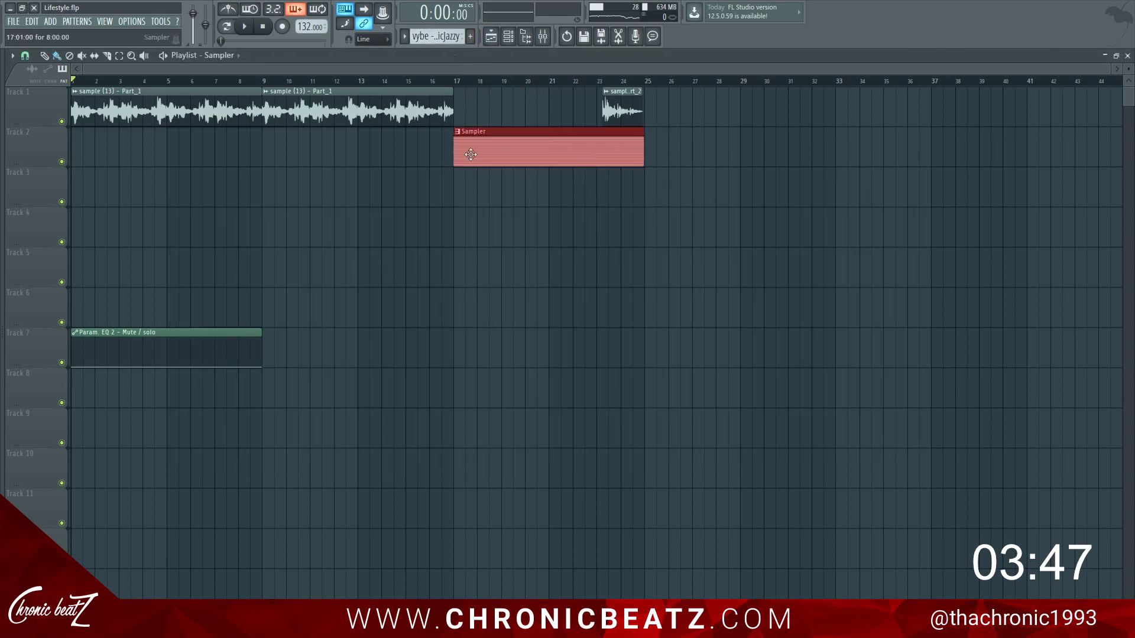
{"action": "right_click", "coordinate": [492, 148]}
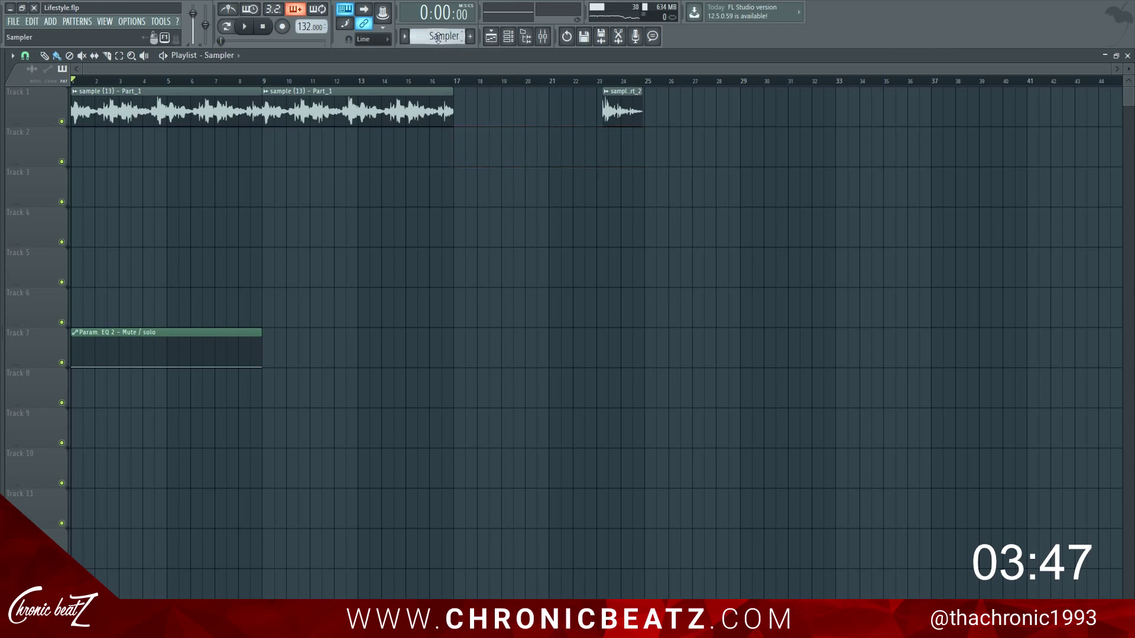
{"action": "left_click", "coordinate": [509, 36]}
{"action": "scroll", "coordinate": [432, 35], "scroll_direction": "down", "scroll_amount": 1}
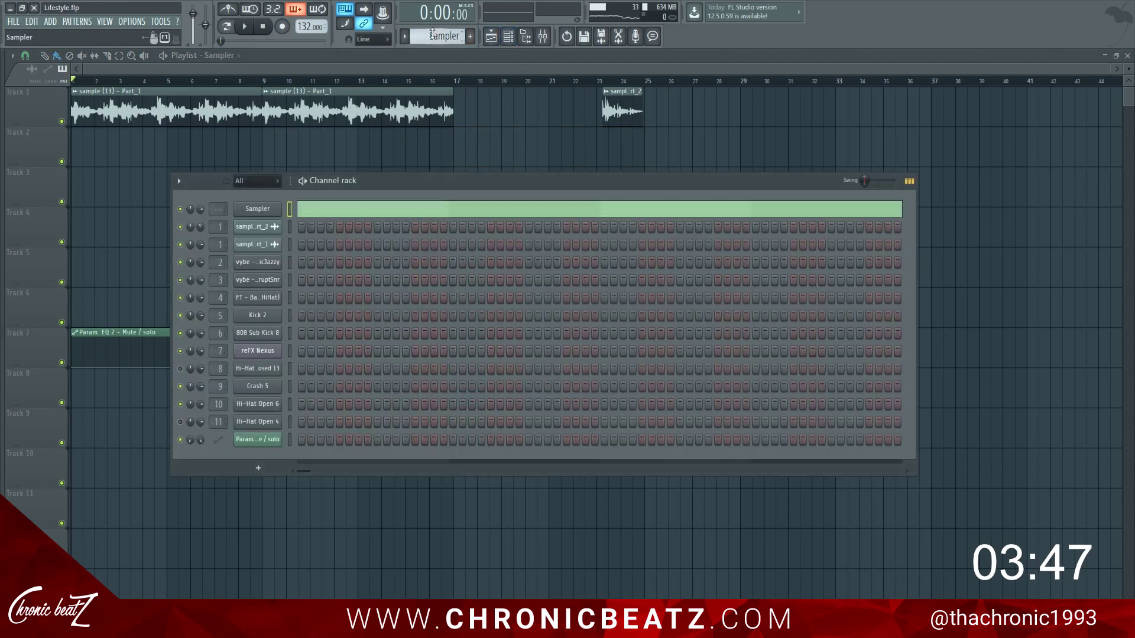
{"action": "scroll", "coordinate": [432, 34], "scroll_direction": "down", "scroll_amount": 1}
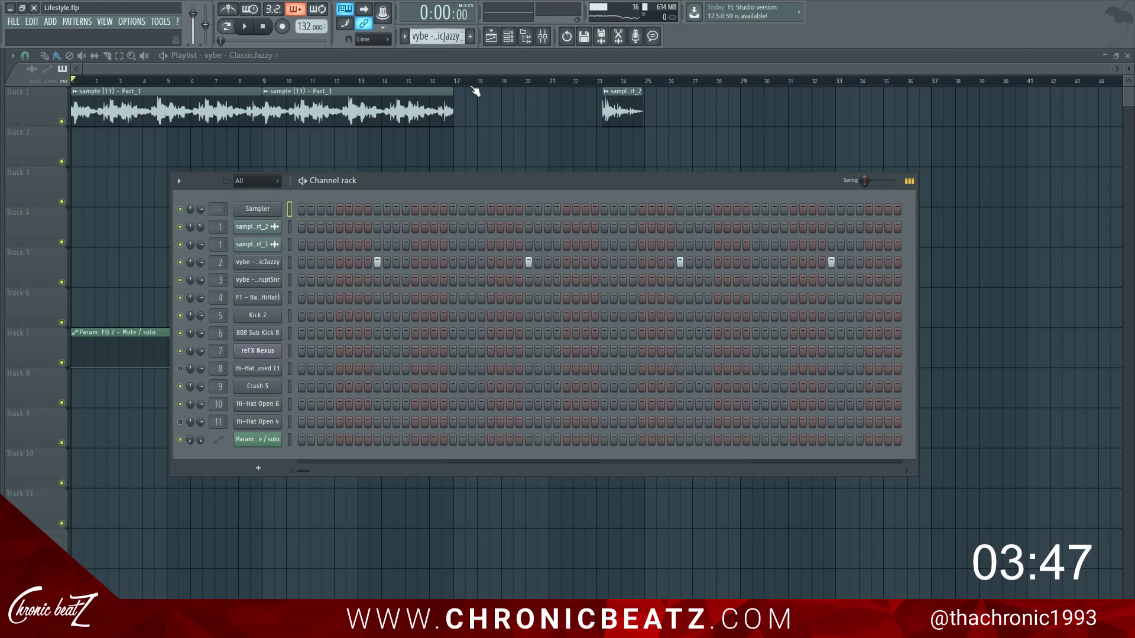
{"action": "key", "text": "F6"}
{"action": "left_click", "coordinate": [470, 175]}
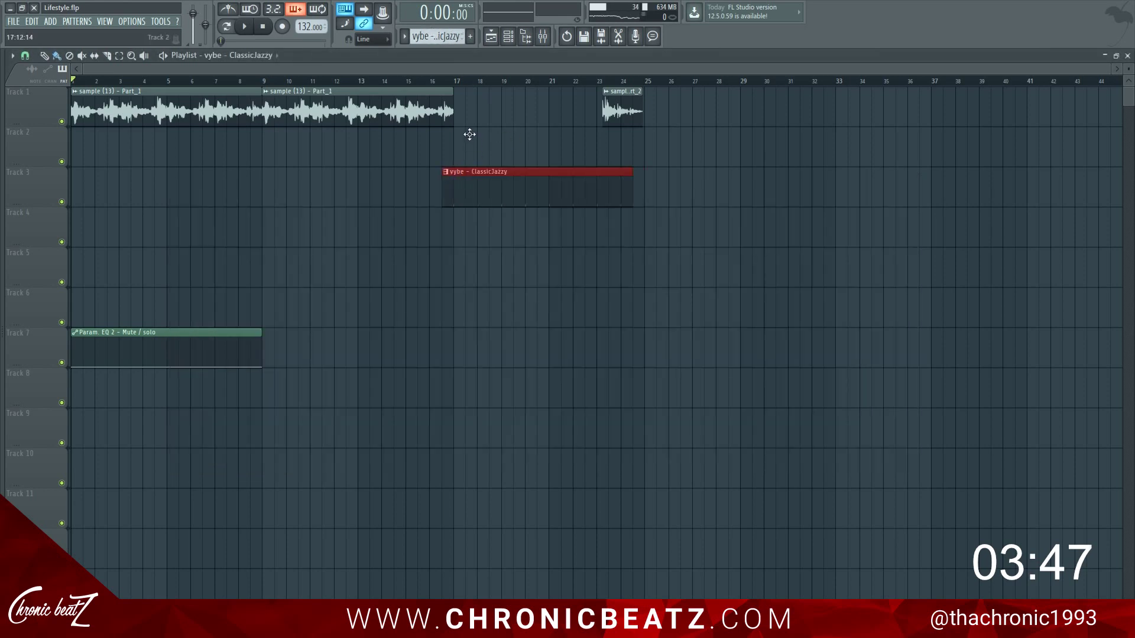
{"action": "left_click_drag", "start_coordinate": [469, 134], "coordinate": [476, 130]}
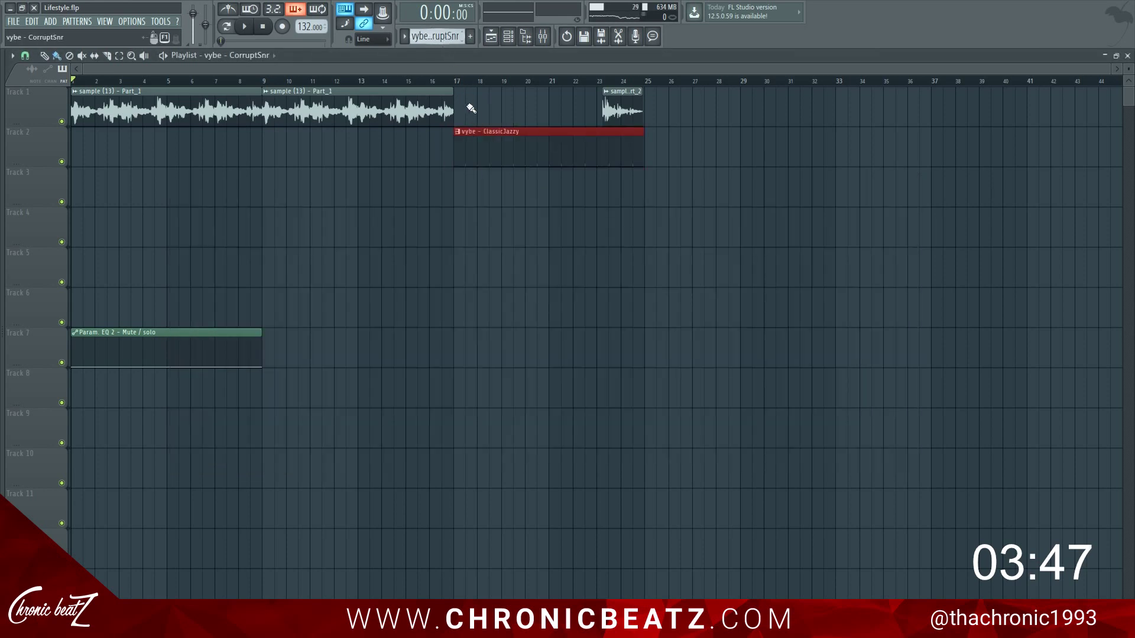
Place the vybe - CorruptSnr, FT - Bando (HiHat) and Kick 2 patterns at bar 17 on Tracks 3, 4 and 5.
{"action": "left_click", "coordinate": [488, 191]}
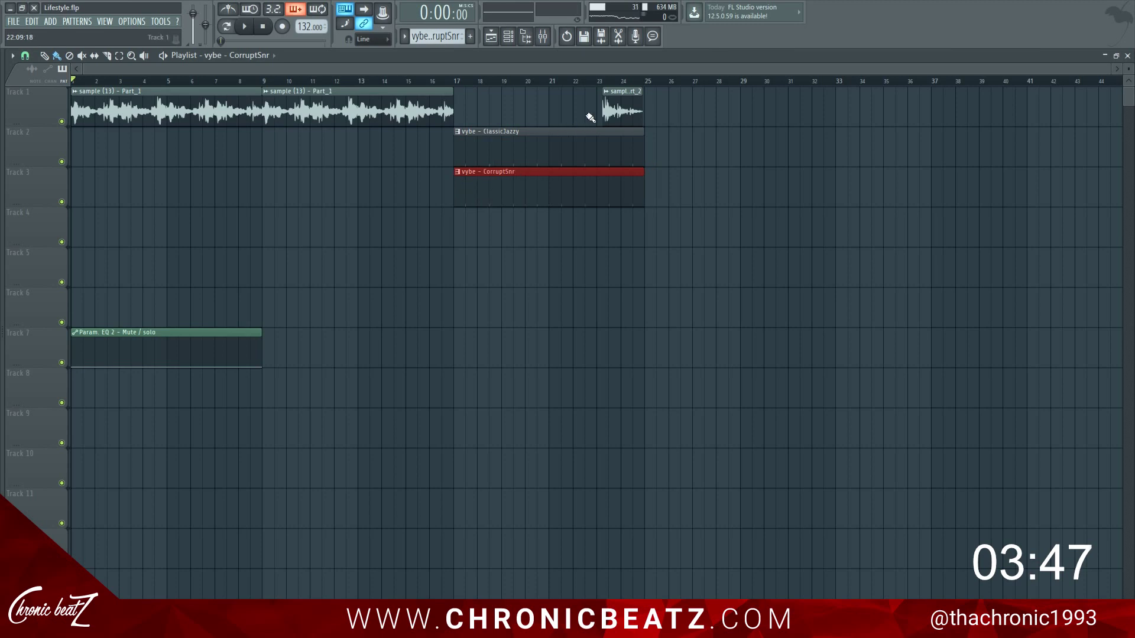
{"action": "left_click", "coordinate": [476, 208]}
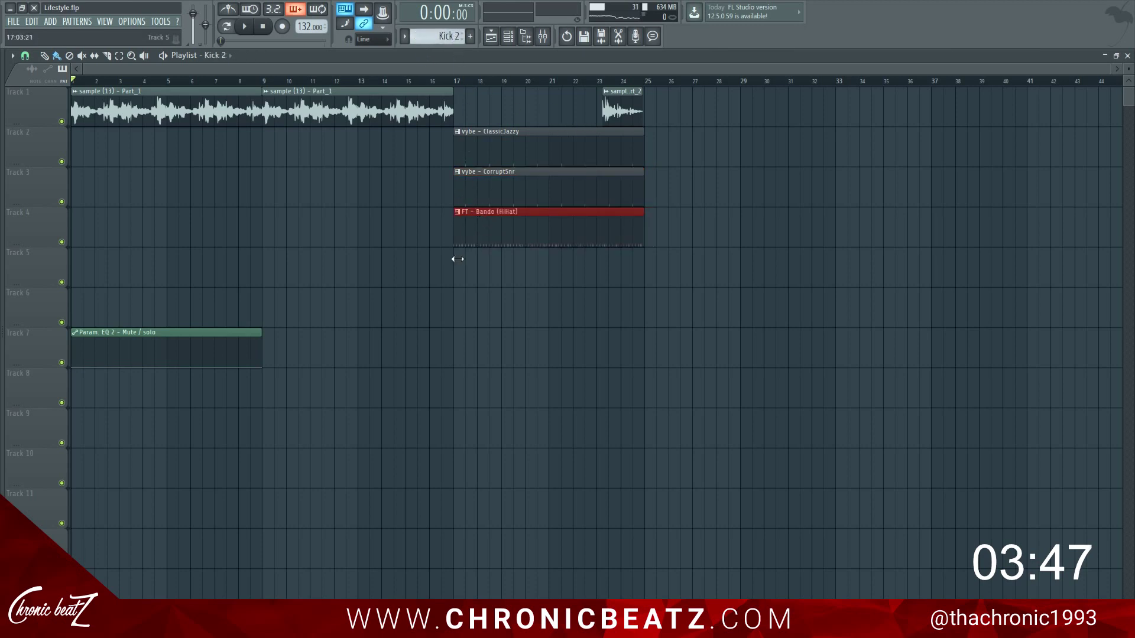
{"action": "left_click", "coordinate": [501, 260]}
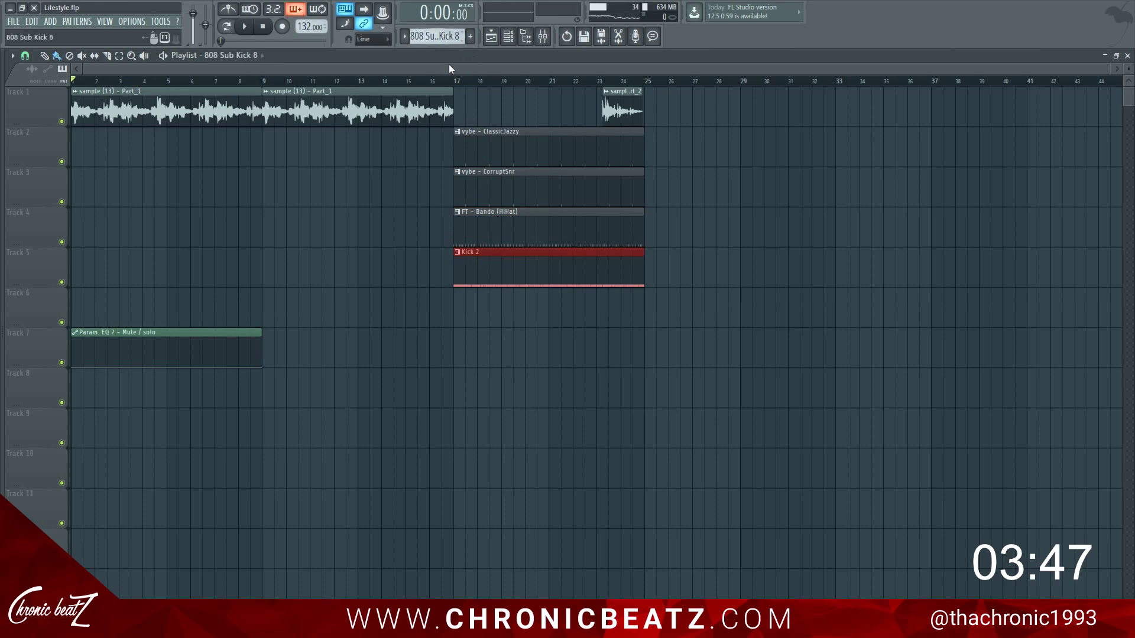
Place the 808 Sub Kick 8, reFX Nexus and Hi-Hat Closed 13 patterns at bar 17 on Tracks 6 to 8, and mute Track 8.
{"action": "left_click", "coordinate": [464, 323]}
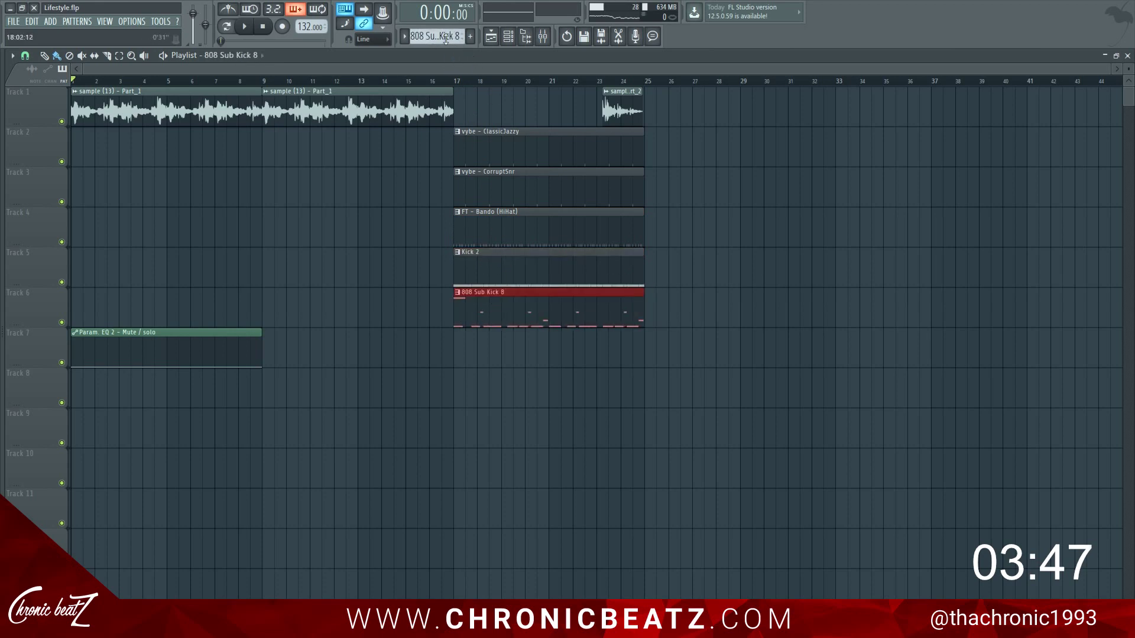
{"action": "left_click", "coordinate": [485, 347]}
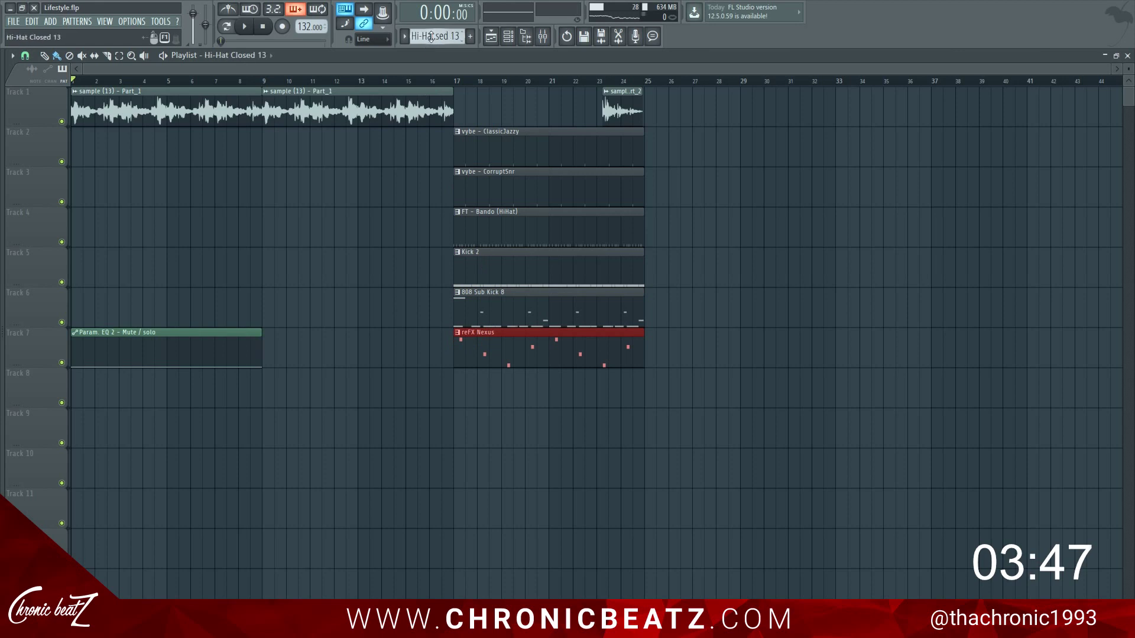
{"action": "left_click", "coordinate": [472, 381]}
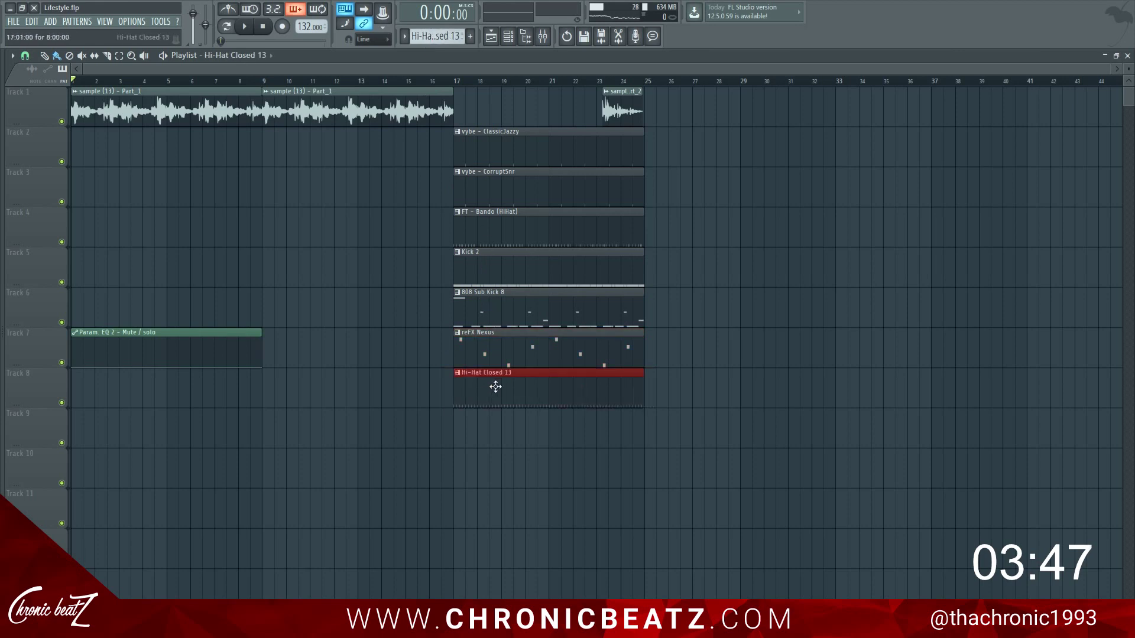
{"action": "left_click", "coordinate": [62, 402]}
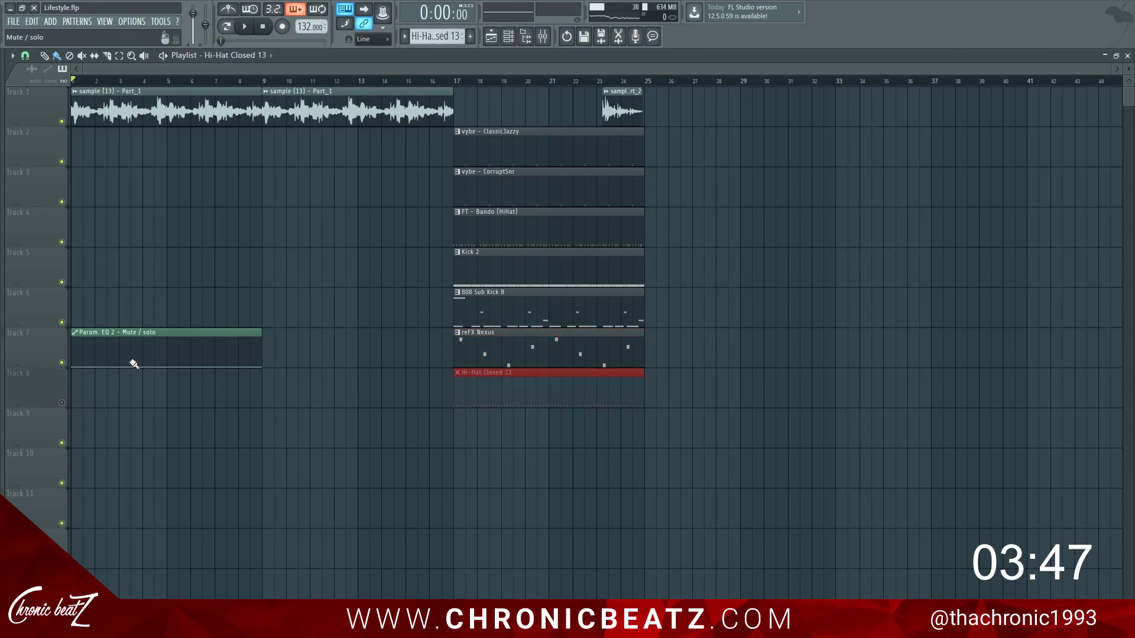
Place the Crash 5, Hi-Hat Open 6 and Hi-Hat Open 4 patterns at bar 17 on Tracks 9, 10 and 11.
{"action": "scroll", "coordinate": [433, 38], "scroll_direction": "down", "scroll_amount": 1}
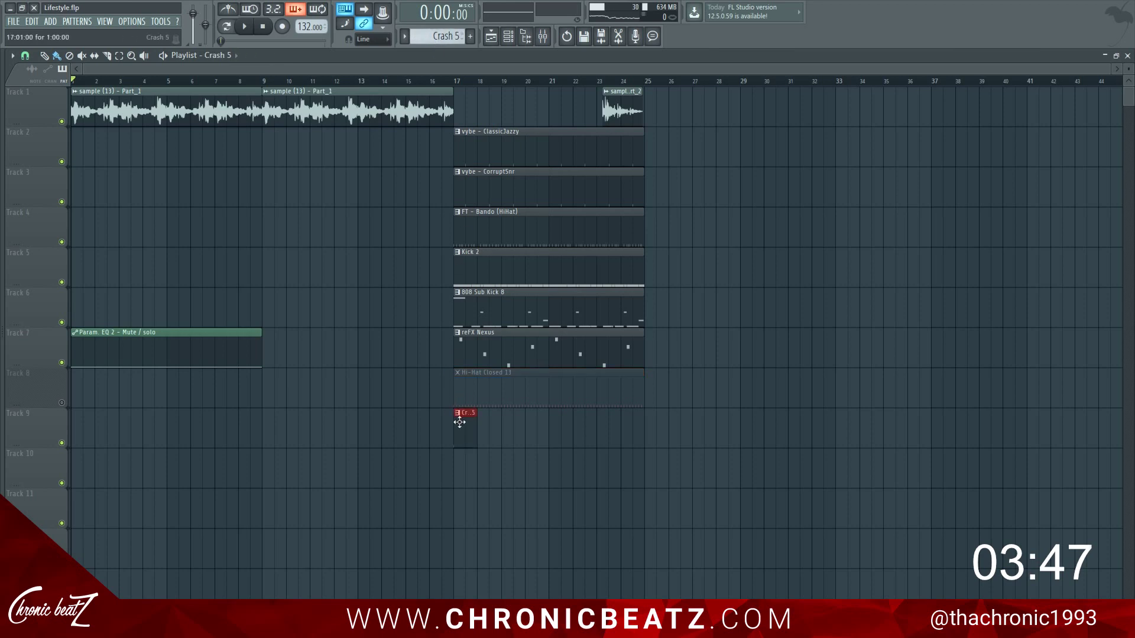
{"action": "left_click", "coordinate": [461, 461]}
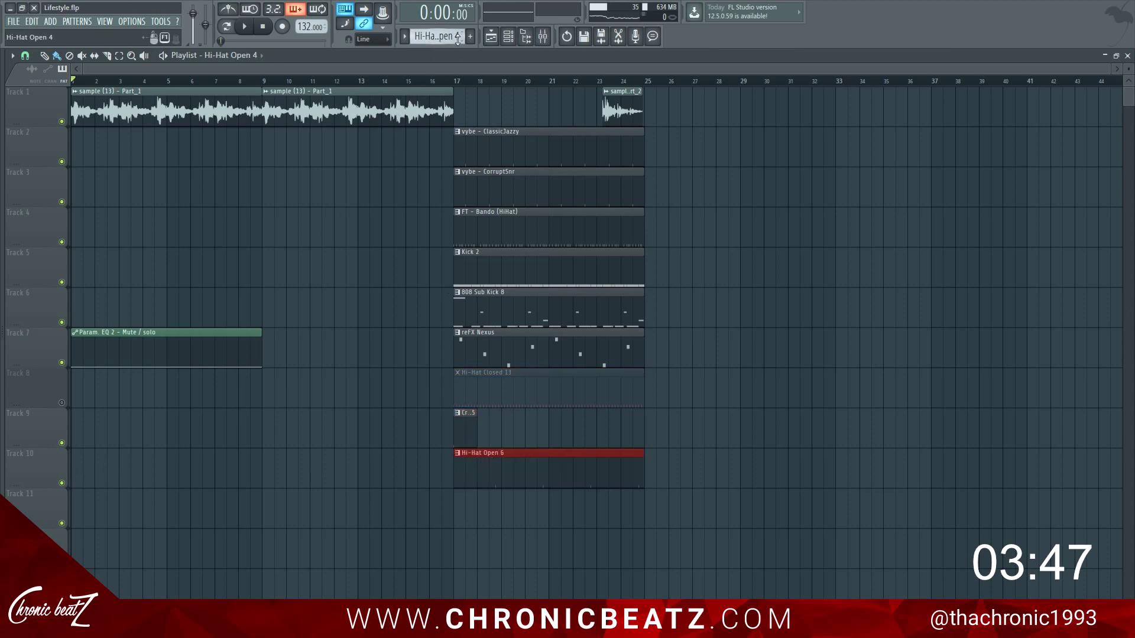
{"action": "left_click_drag", "start_coordinate": [450, 509], "coordinate": [488, 504]}
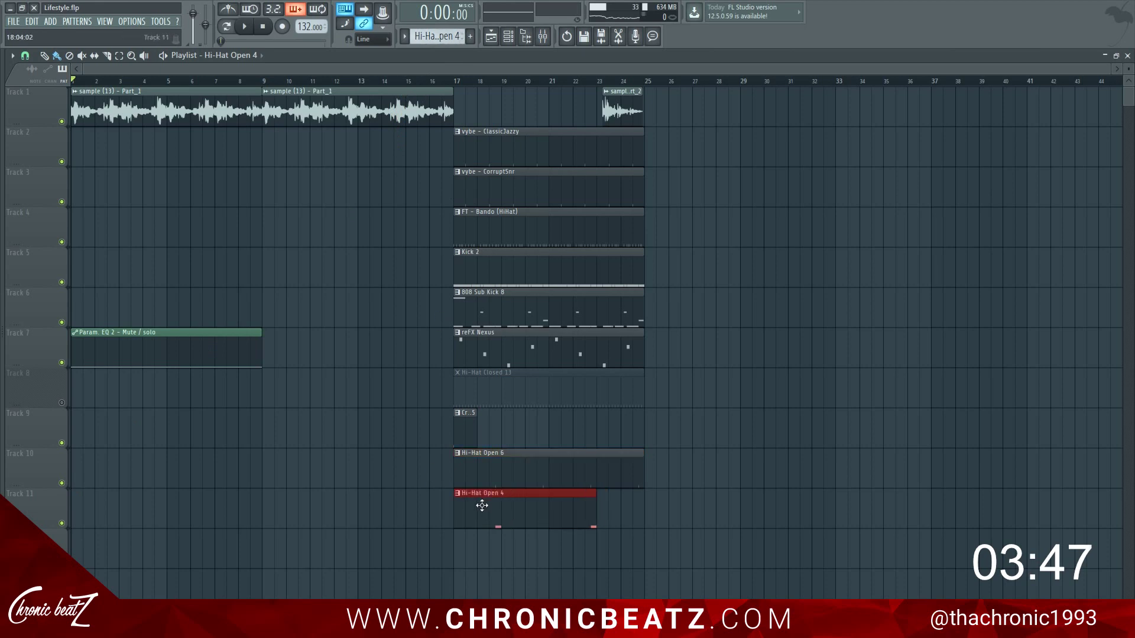
{"action": "scroll", "coordinate": [622, 317], "scroll_direction": "down", "scroll_amount": 3}
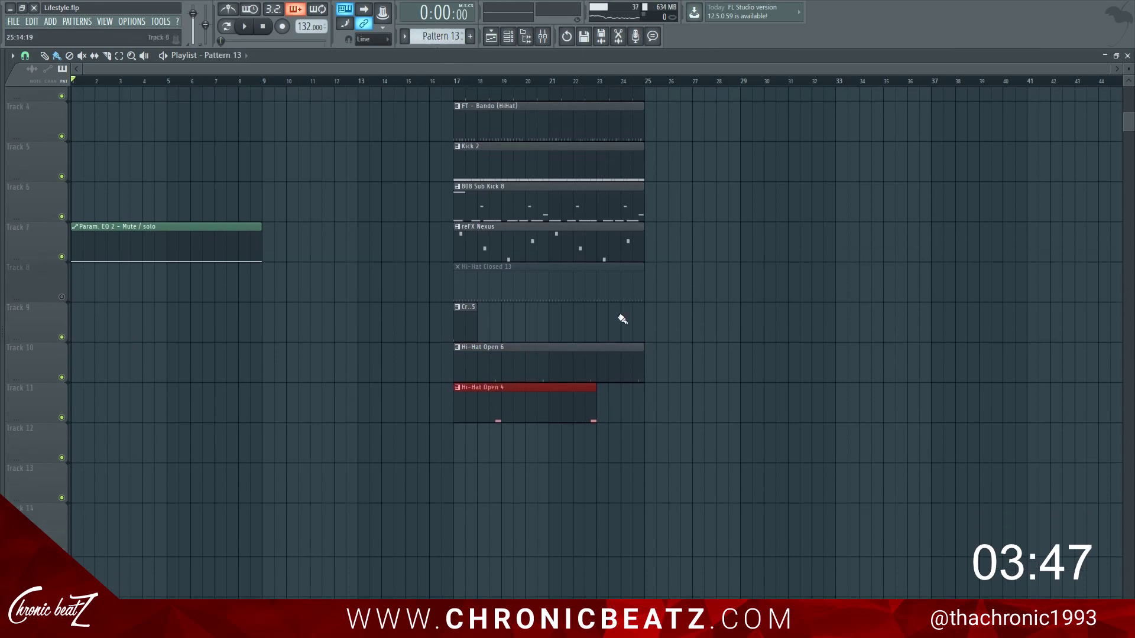
{"action": "left_click", "coordinate": [466, 451]}
{"action": "right_click", "coordinate": [480, 475]}
{"action": "scroll", "coordinate": [650, 425], "scroll_direction": "up", "scroll_amount": 1}
{"action": "scroll", "coordinate": [654, 428], "scroll_direction": "up", "scroll_amount": 2}
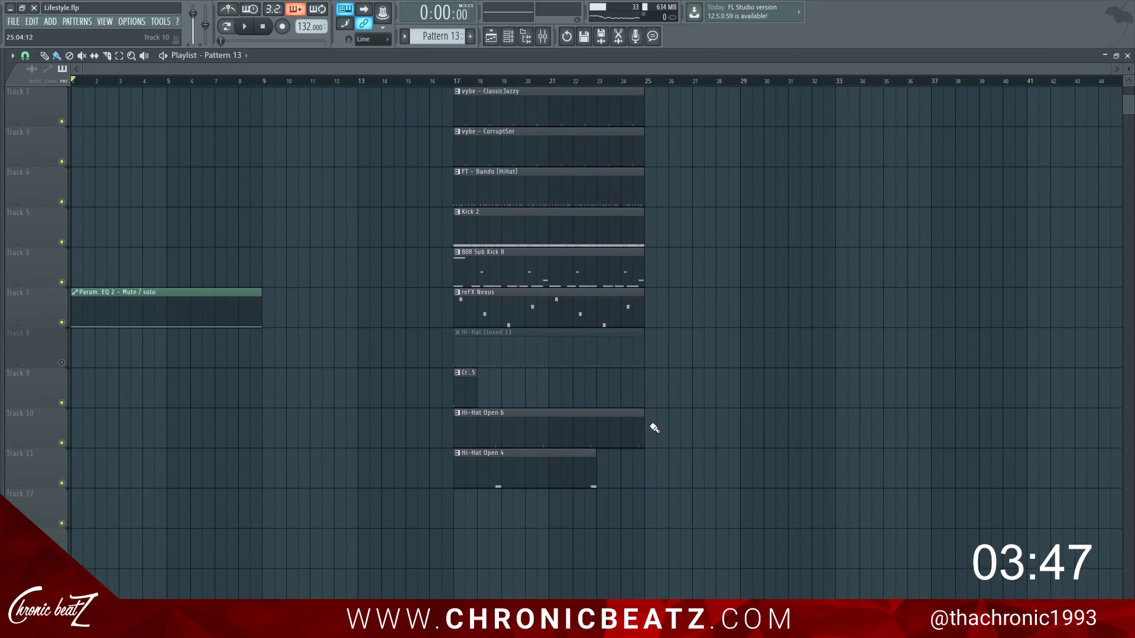
{"action": "scroll", "coordinate": [654, 428], "scroll_direction": "up", "scroll_amount": 1}
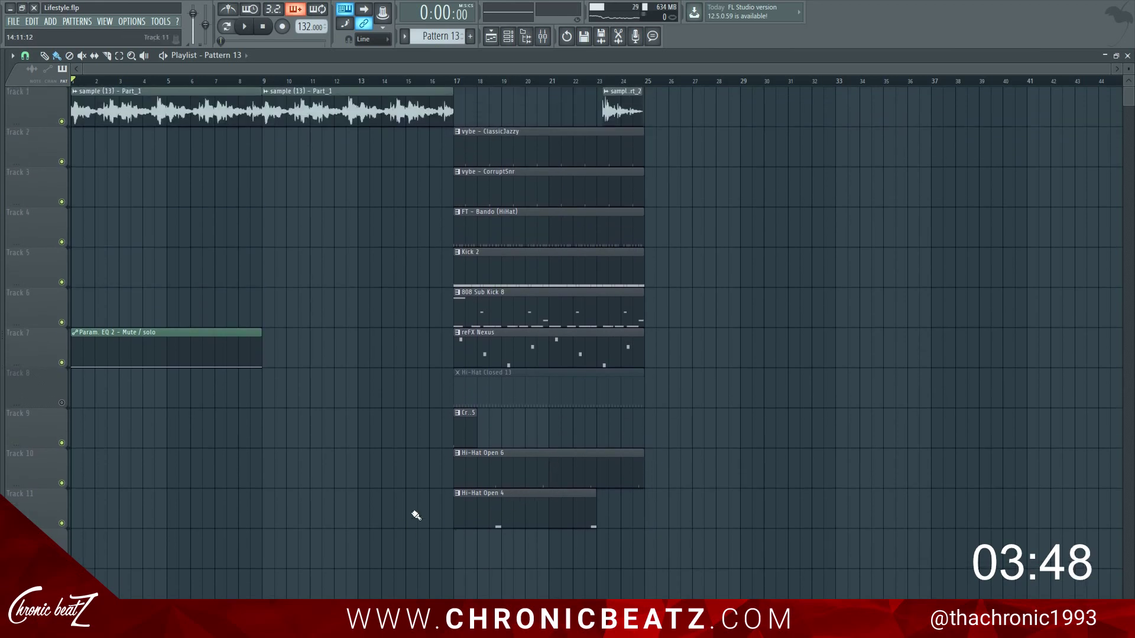
Extend the Hi-Hat Open 4 clip to bar 25 and mute Track 11.
{"action": "left_click_drag", "start_coordinate": [594, 501], "coordinate": [630, 501]}
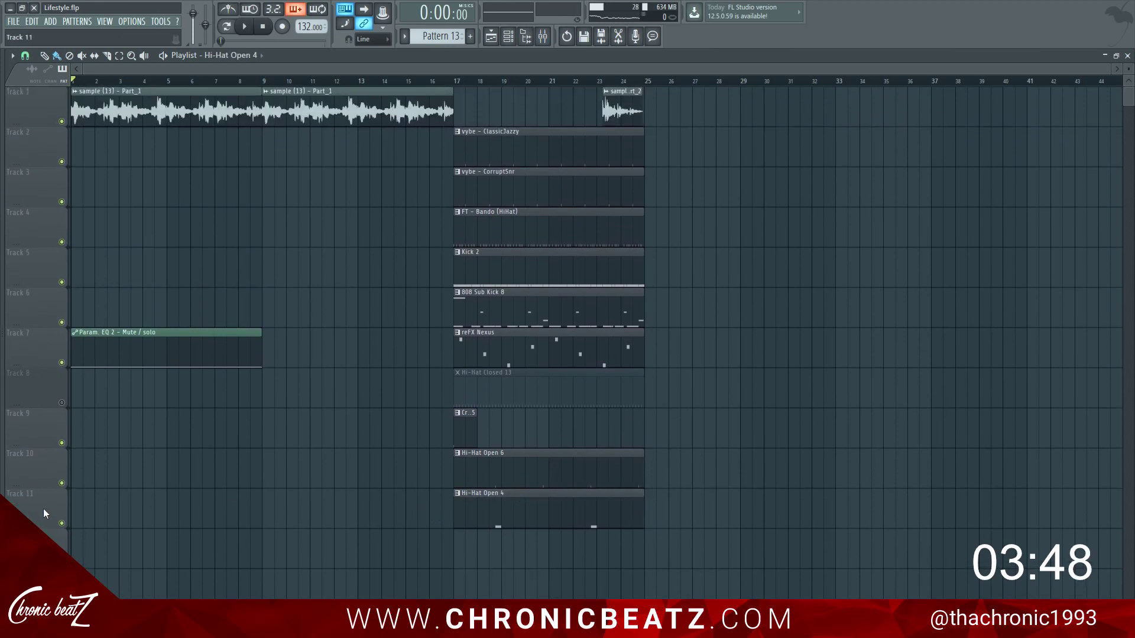
{"action": "left_click", "coordinate": [61, 523]}
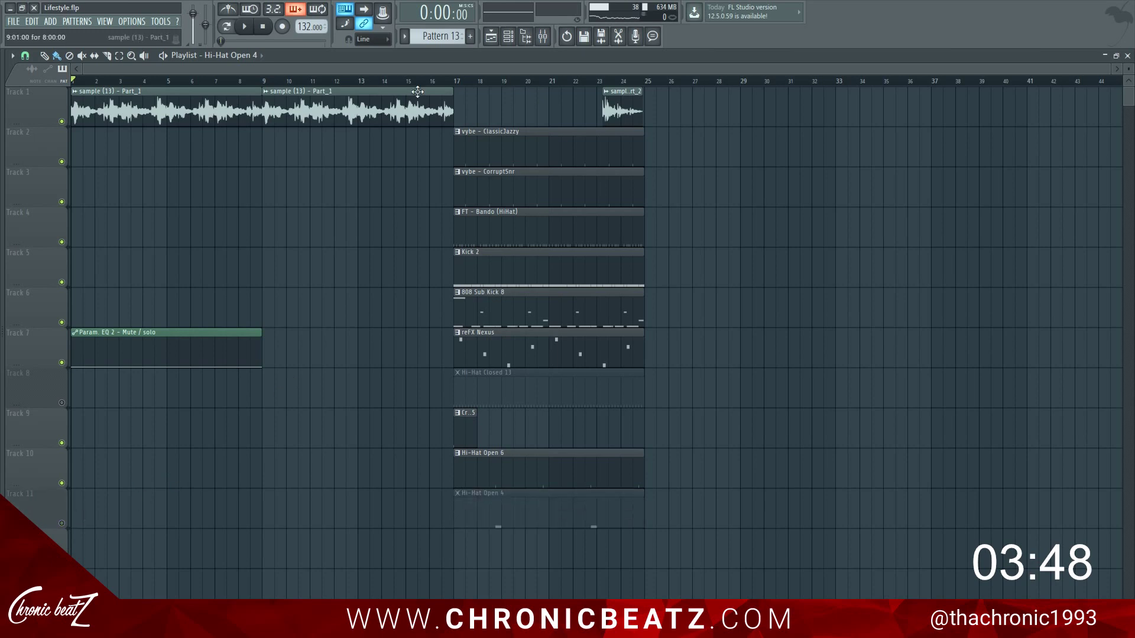
Play the drum section from bar 17 and move the sample (13) - Part_2 clip to about bar 36.
{"action": "left_click", "coordinate": [455, 83]}
{"action": "key", "text": "space"}
{"action": "left_click_drag", "start_coordinate": [620, 110], "coordinate": [931, 112]}
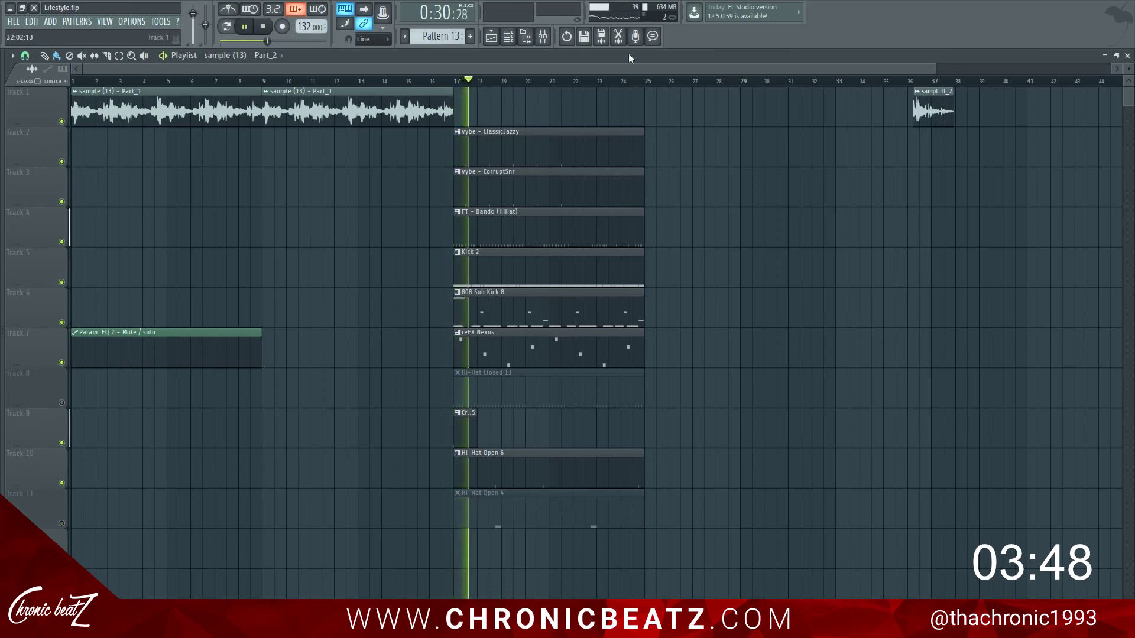
{"action": "key", "text": "space"}
Re-enable all mixer tracks by ending the sample track's solo, and play the arrangement from bar 17.
{"action": "left_click", "coordinate": [544, 38]}
{"action": "right_click", "coordinate": [462, 188]}
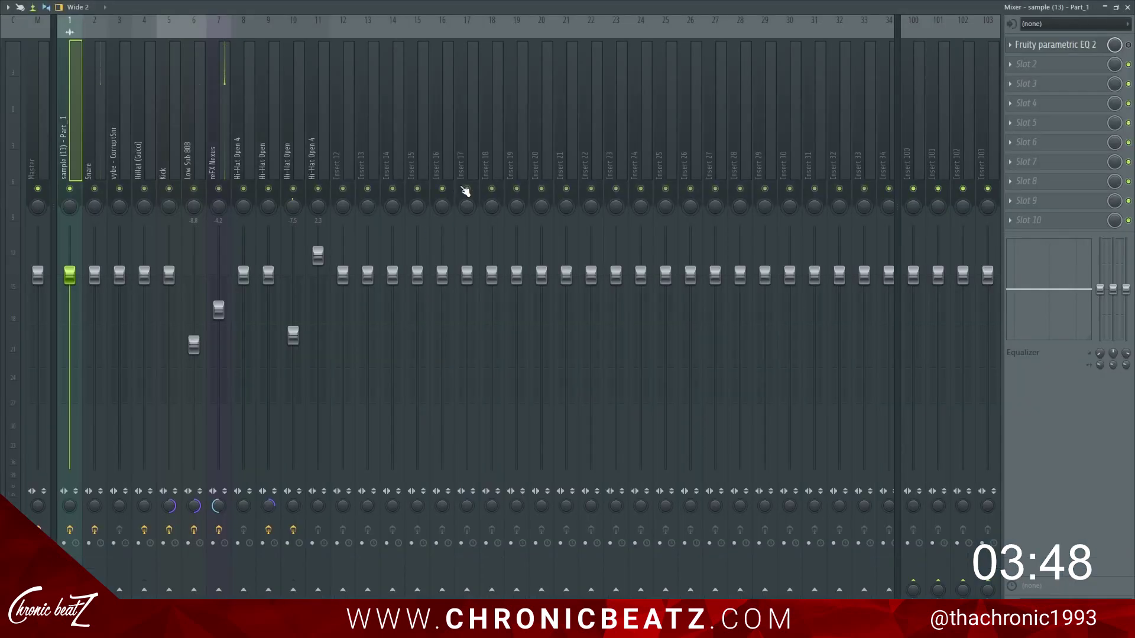
{"action": "left_click", "coordinate": [1126, 7]}
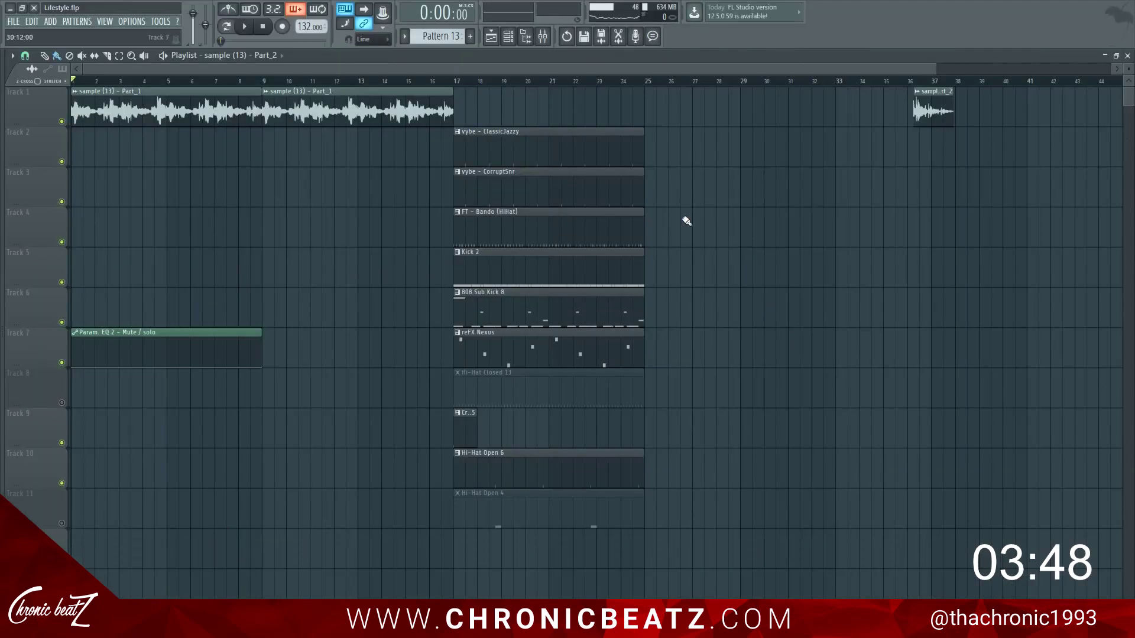
{"action": "key", "text": "space"}
{"action": "left_click", "coordinate": [454, 81]}
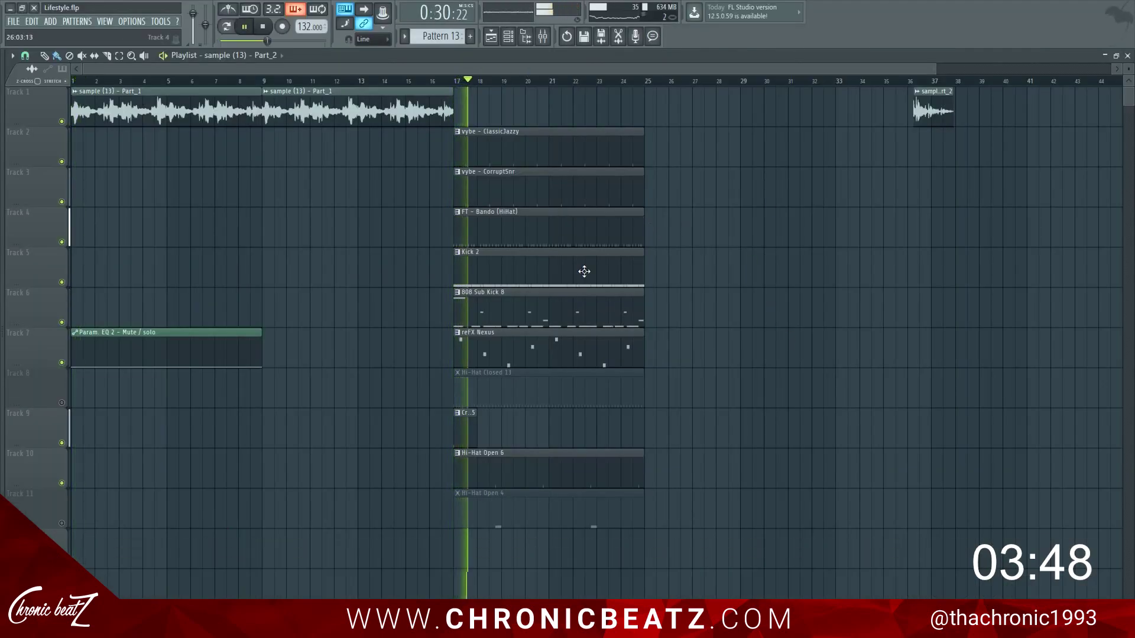
Move the Param. EQ 2 automation clip to Track 12 and mute the reFX Nexus melody on Track 7.
{"action": "left_click_drag", "start_coordinate": [241, 347], "coordinate": [188, 544]}
{"action": "scroll", "coordinate": [188, 499], "scroll_direction": "down", "scroll_amount": 1}
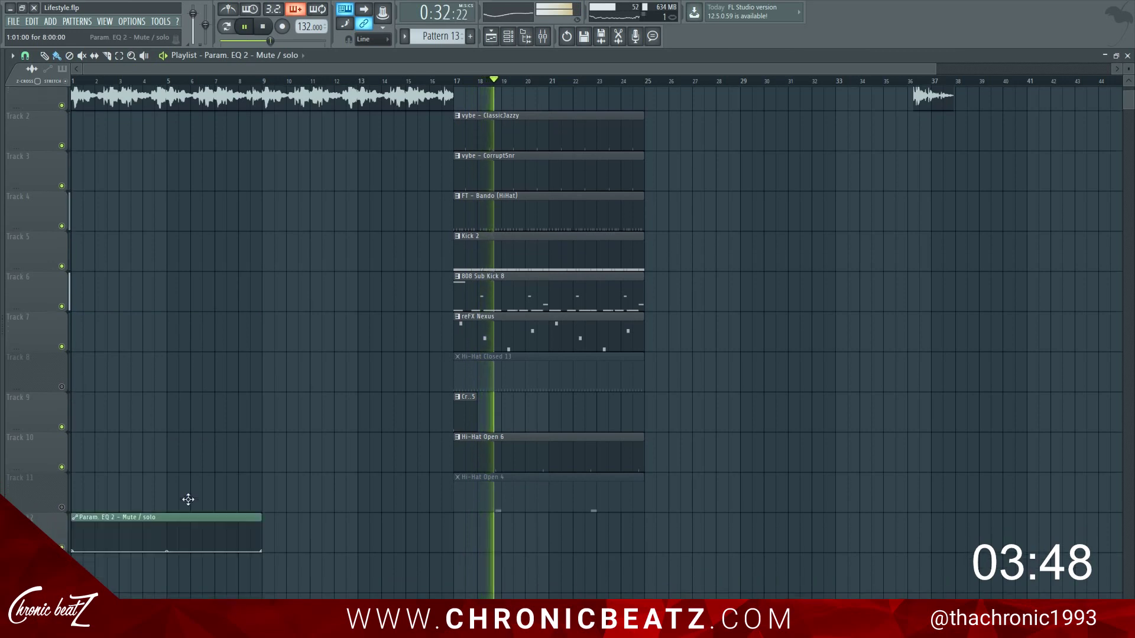
{"action": "left_click", "coordinate": [61, 347]}
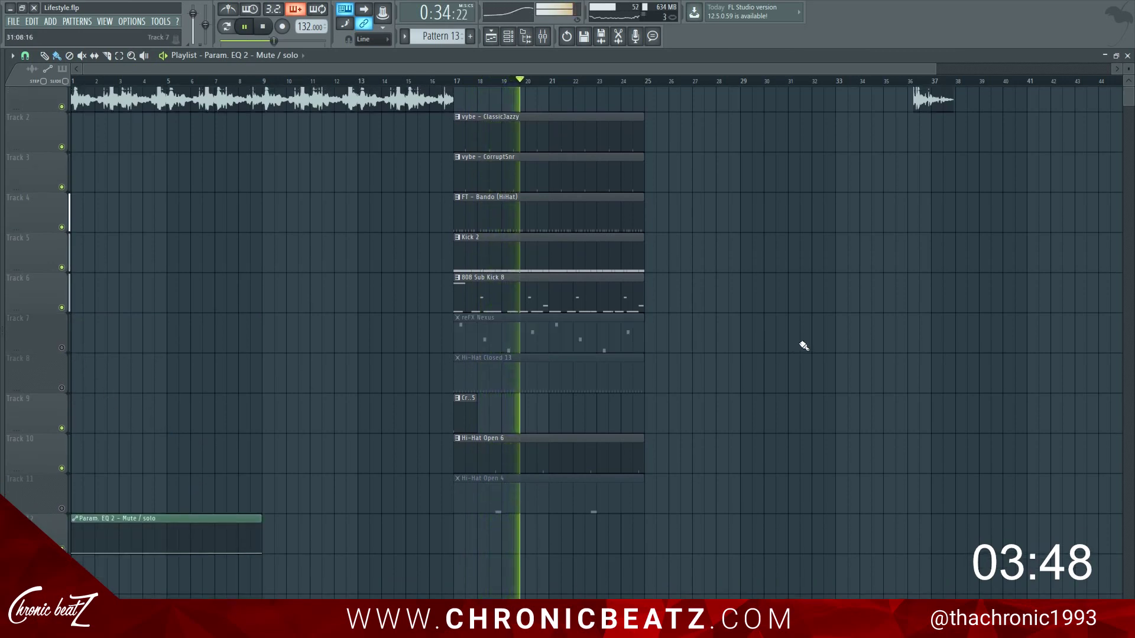
Duplicate the Part_1 sample clip at bar 17, move the Part_2 clip to about bar 23.8 on Track 1, and stop playback.
{"action": "scroll", "coordinate": [804, 346], "scroll_direction": "up", "scroll_amount": 1}
{"action": "left_click_drag", "start_coordinate": [367, 102], "coordinate": [656, 102]}
{"action": "left_click_drag", "start_coordinate": [919, 97], "coordinate": [598, 95]}
{"action": "key", "text": "space"}
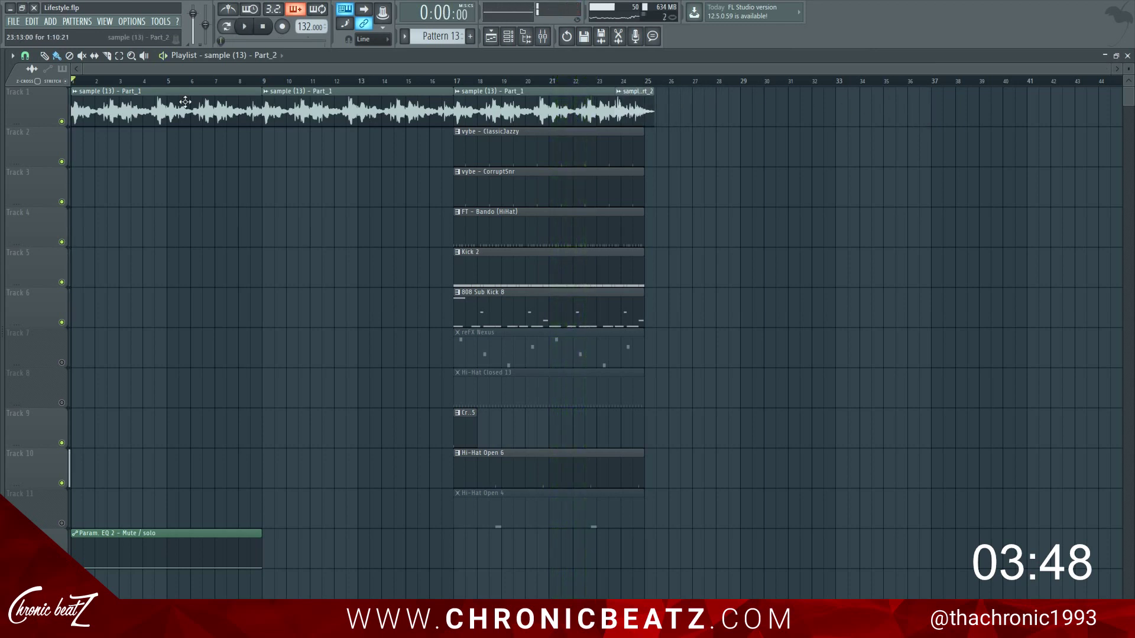
Rearrange Track 1 so sample (13) - Part_1 clips start at bars 1, 9 and 17 and Part_2 at bar 25, and play from about bar 19.
{"action": "left_click_drag", "start_coordinate": [162, 105], "coordinate": [210, 143]}
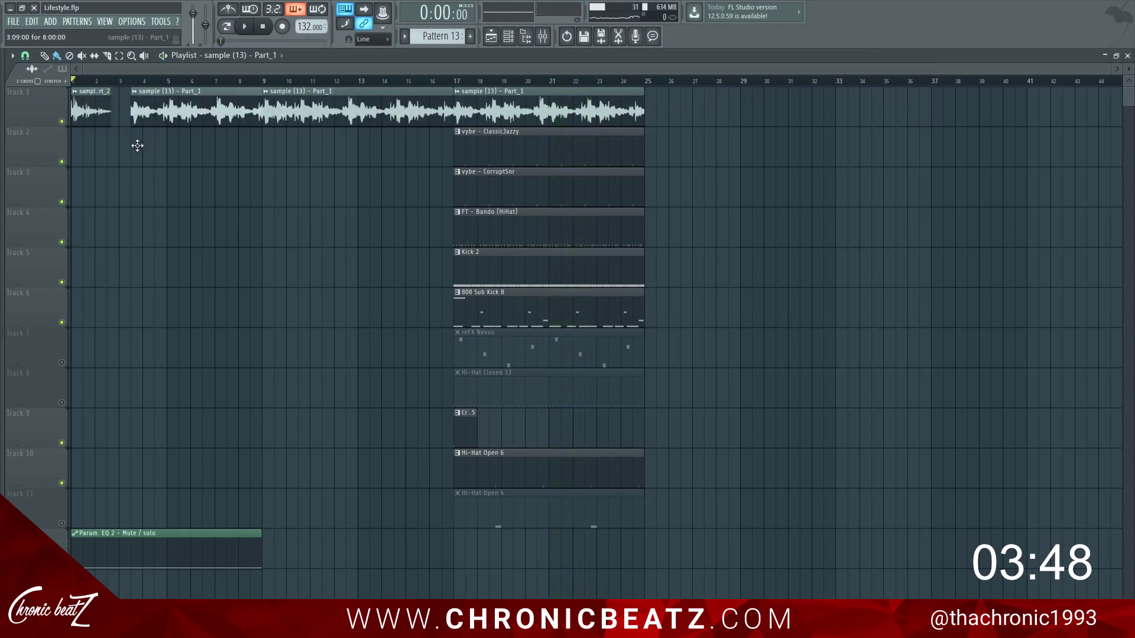
{"action": "left_click_drag", "start_coordinate": [82, 112], "coordinate": [653, 112]}
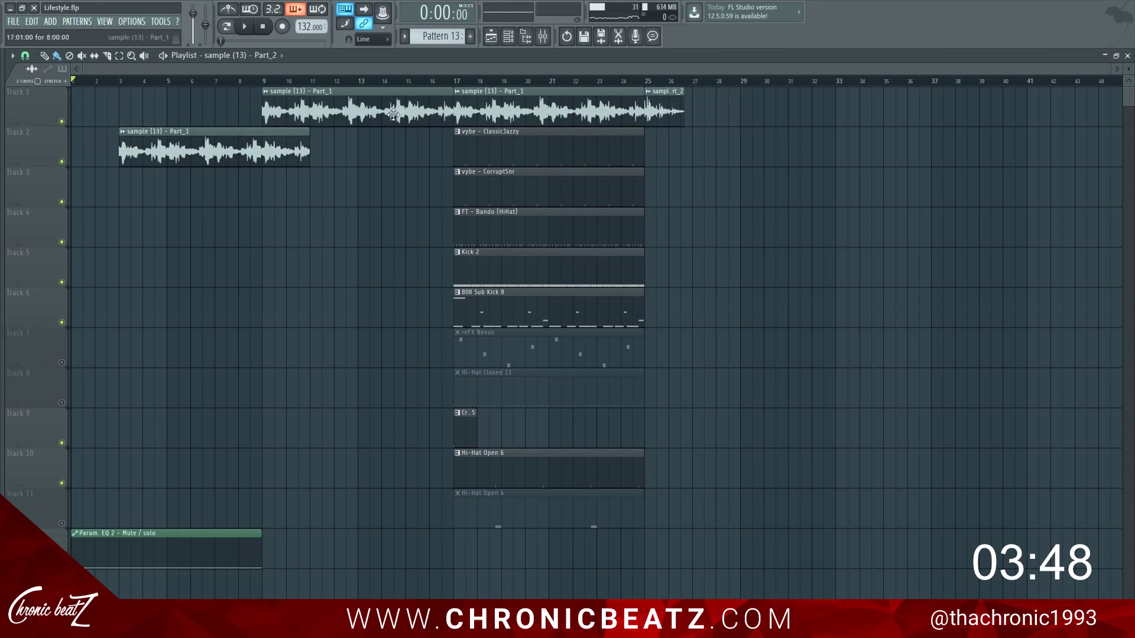
{"action": "left_click_drag", "start_coordinate": [212, 147], "coordinate": [165, 108]}
{"action": "key", "text": "space"}
{"action": "left_click", "coordinate": [513, 81]}
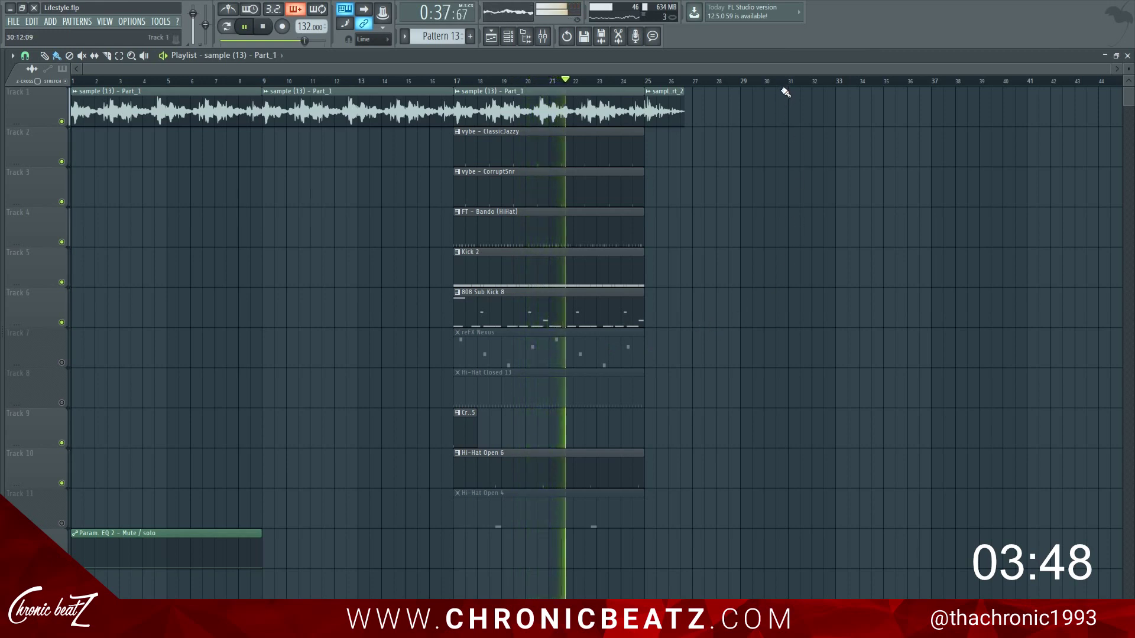
Place another sample (13) - Part_1 clip on Track 3 at about bar 40 and stop playback.
{"action": "scroll", "coordinate": [886, 116], "scroll_direction": "up", "scroll_amount": 1}
{"action": "left_click", "coordinate": [1064, 188]}
{"action": "key", "text": "space"}
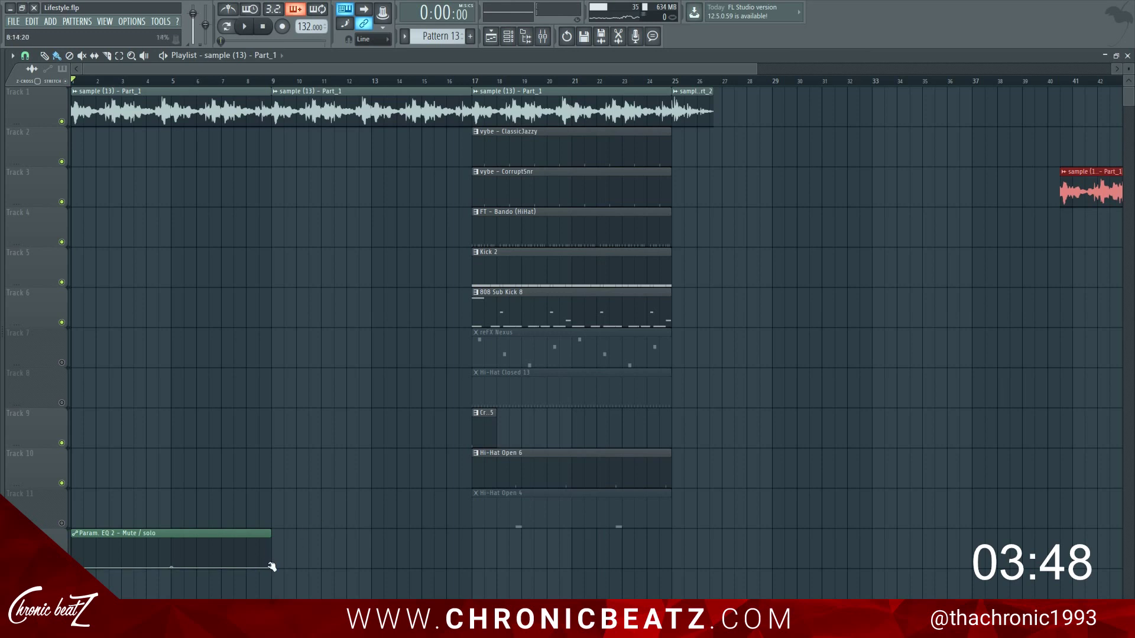
Extend the Param. EQ 2 automation so it jumps up at bar 17, and play the arrangement from there through the sample's ending.
{"action": "left_click_drag", "start_coordinate": [302, 573], "coordinate": [467, 573]}
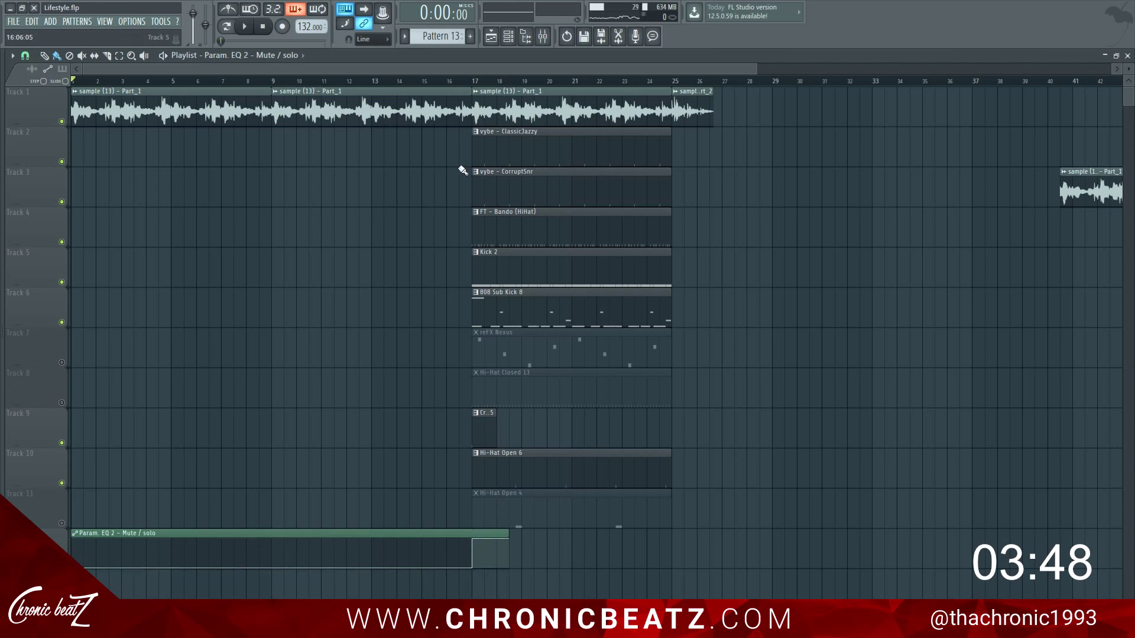
{"action": "key", "text": "space"}
{"action": "left_click", "coordinate": [480, 81]}
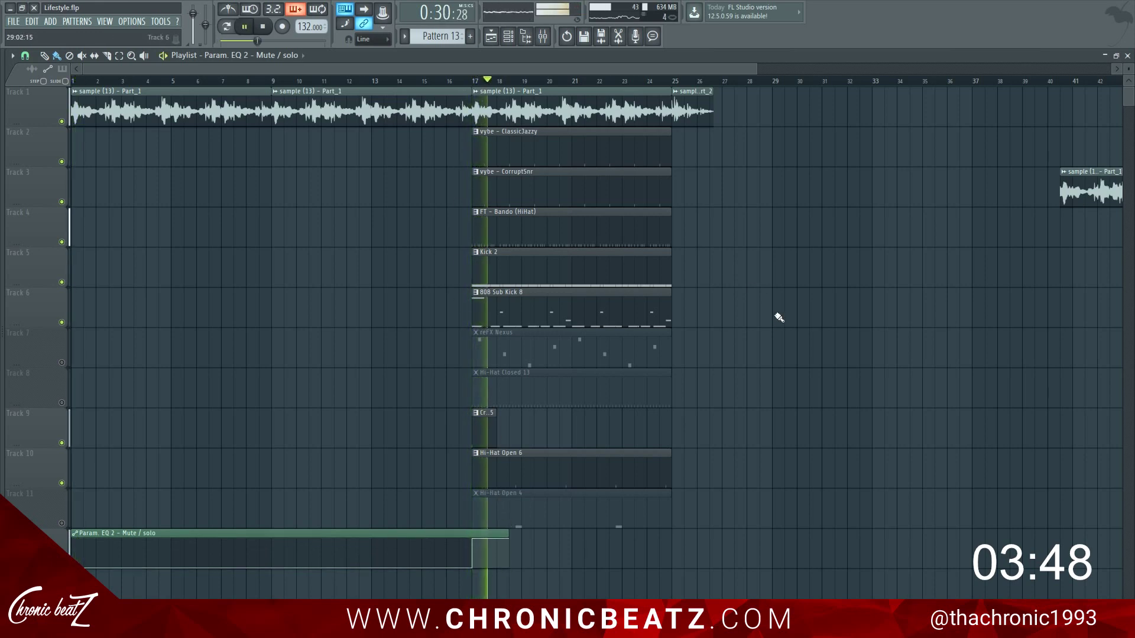
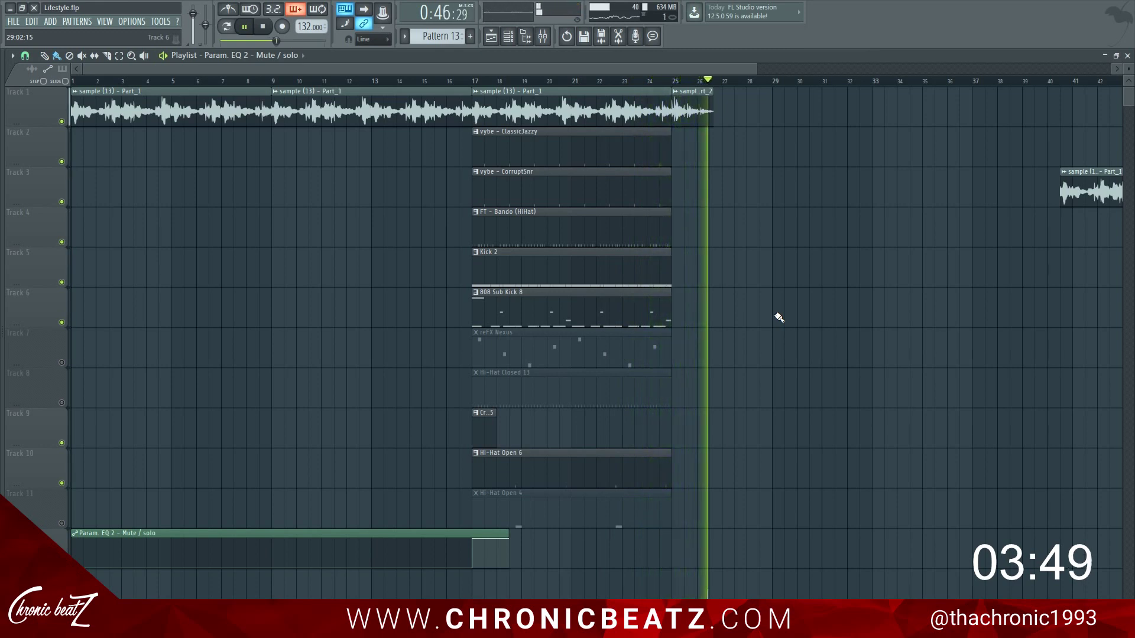
{"action": "key", "text": "space"}
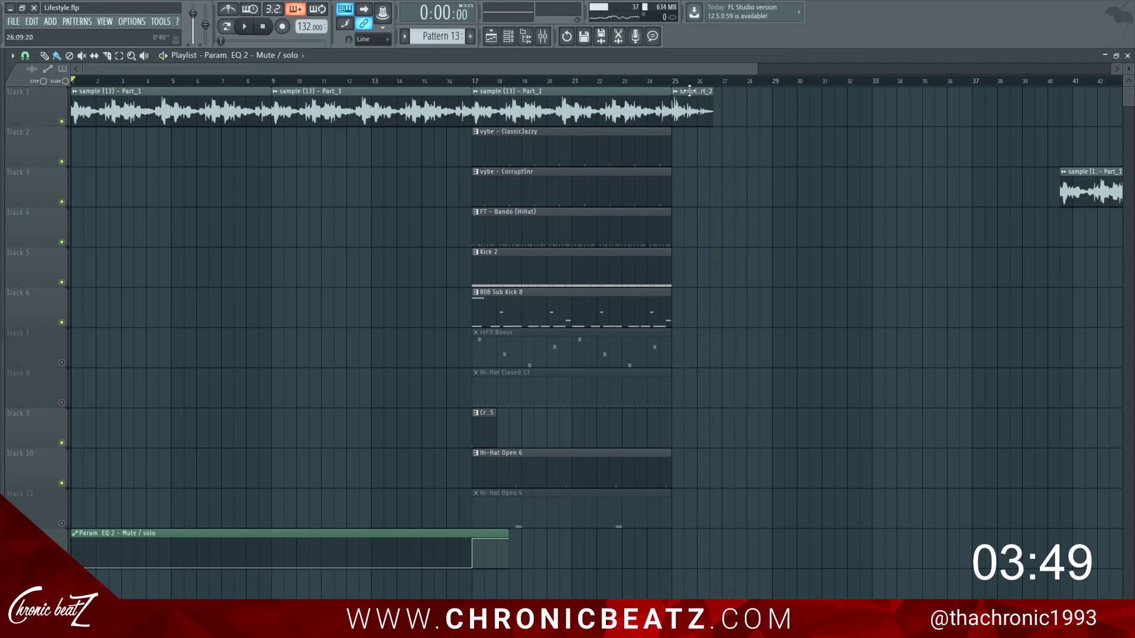
{"action": "key", "text": "space"}
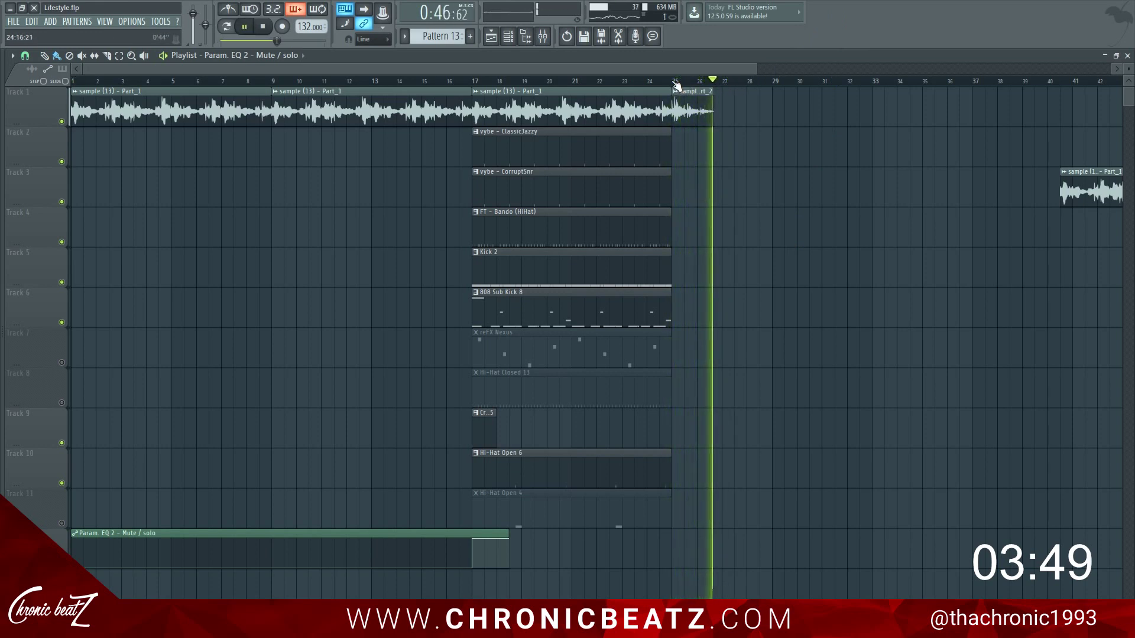
{"action": "key", "text": "space"}
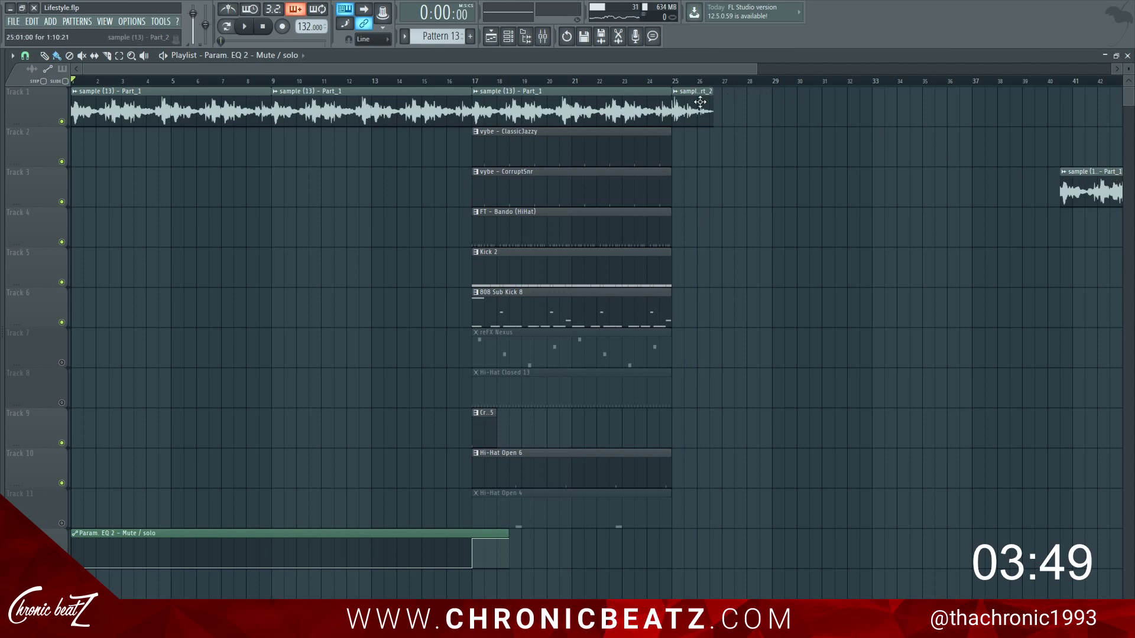
Load Fruity Delay into slot 3 of the sample (13) - Part_1 mixer track and return to the playlist.
{"action": "double_click", "coordinate": [699, 102]}
{"action": "left_click", "coordinate": [348, 78]}
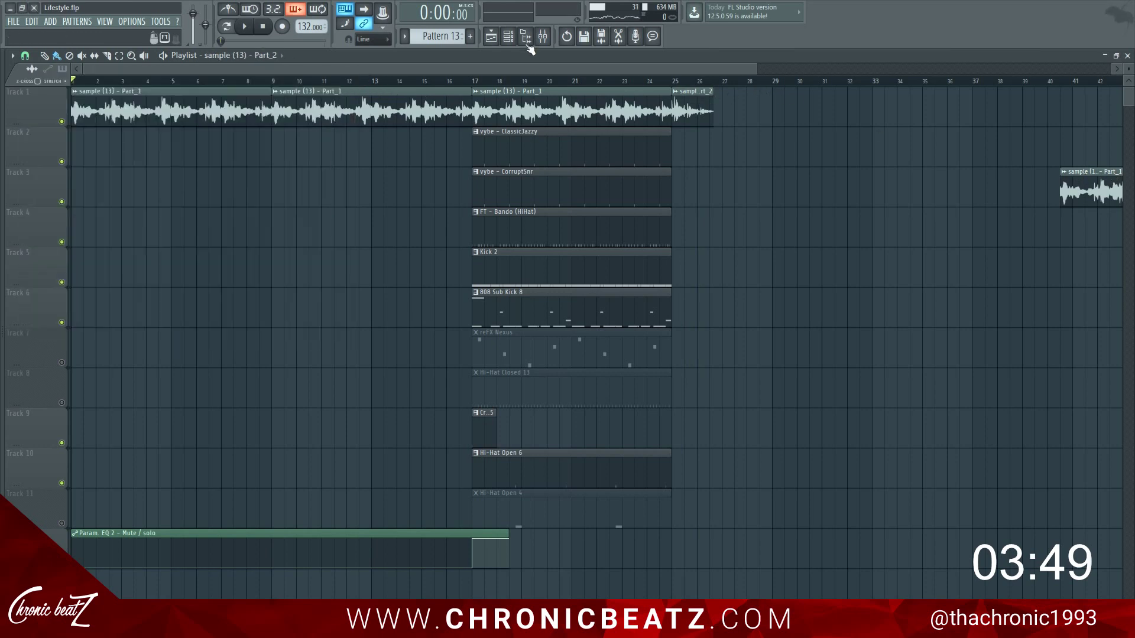
{"action": "left_click", "coordinate": [550, 39]}
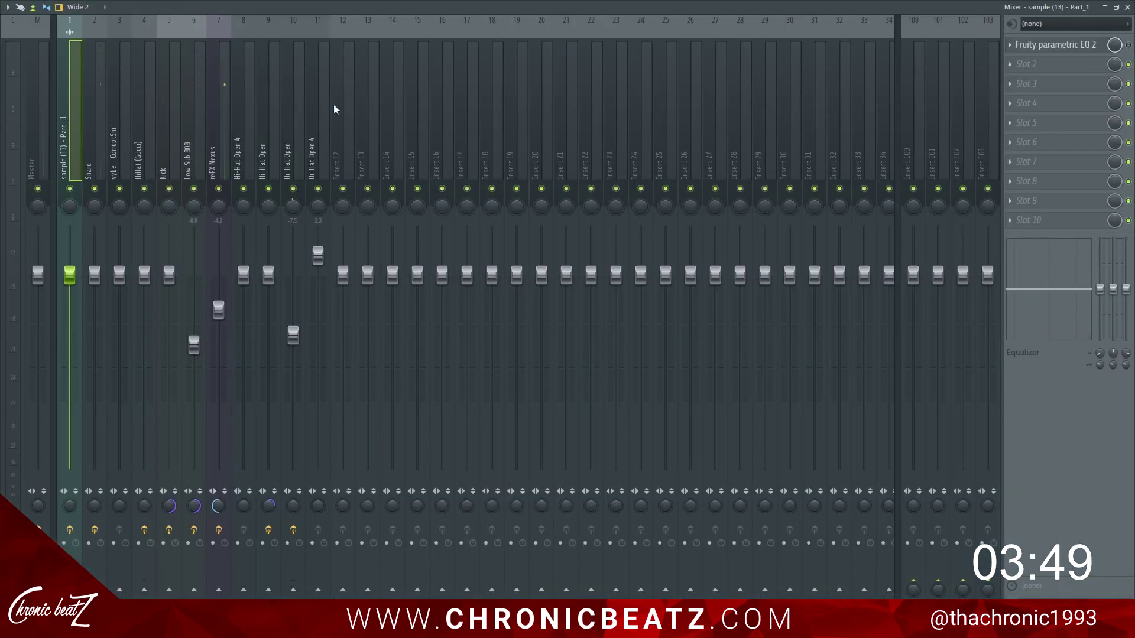
{"action": "left_click", "coordinate": [1056, 83]}
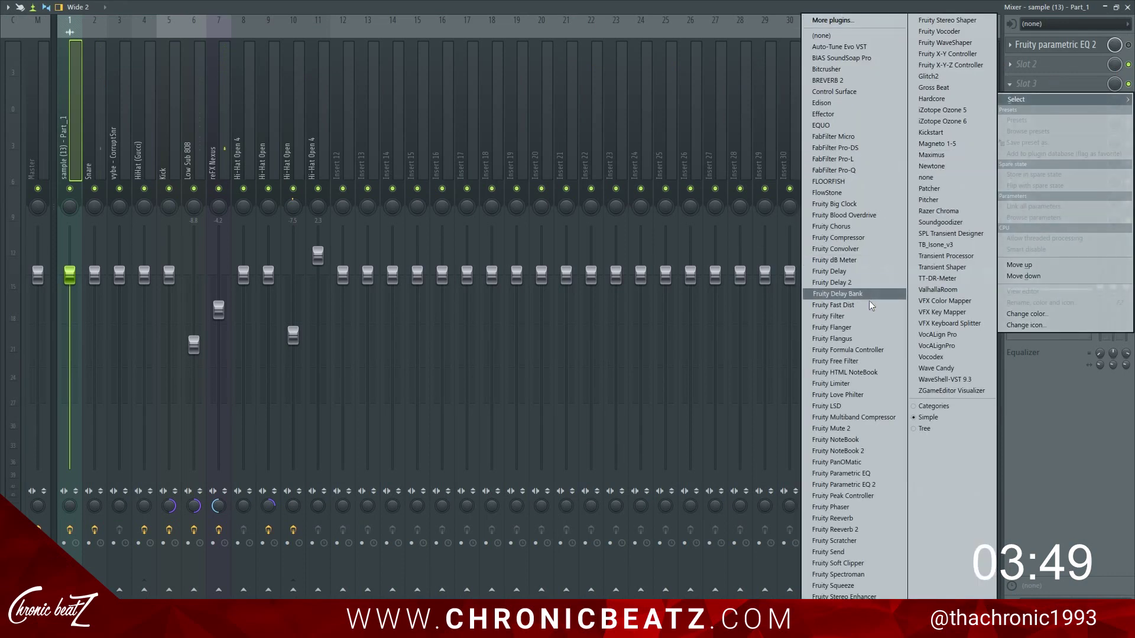
{"action": "left_click", "coordinate": [829, 271]}
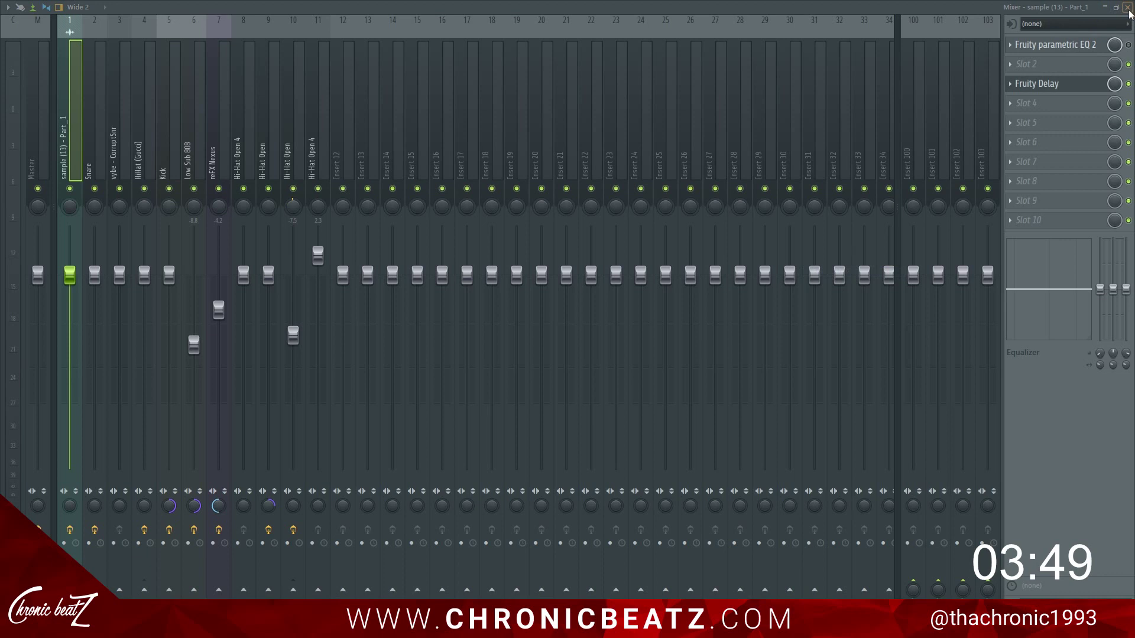
{"action": "left_click", "coordinate": [1126, 7]}
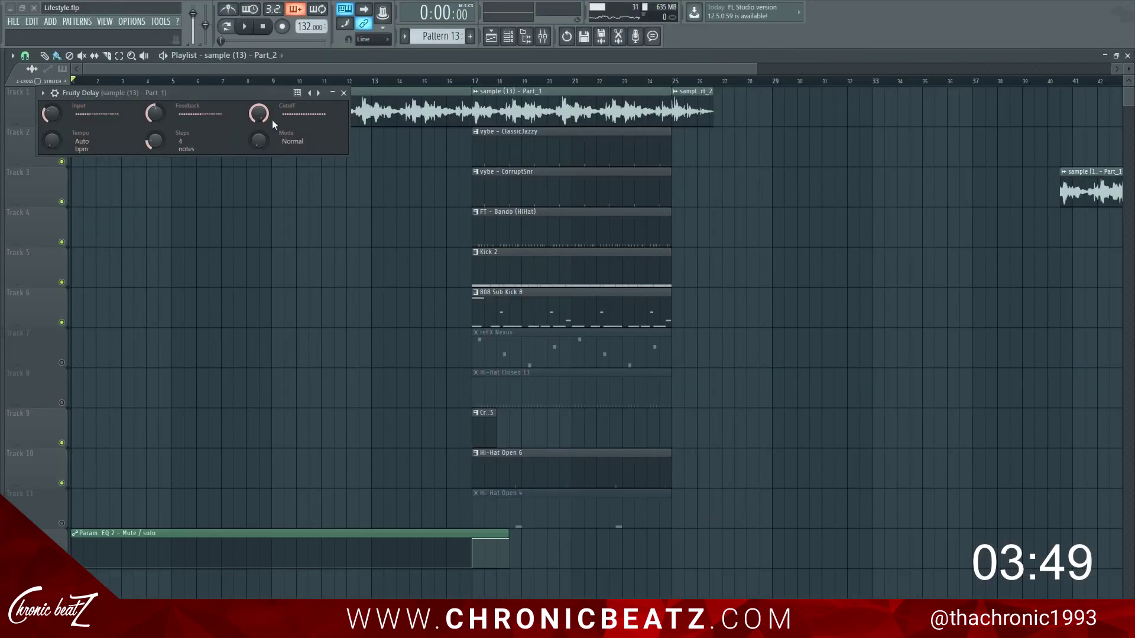
Set the Fruity Delay steps to 8 and play the sample's ending from bar 25 to compare the echo.
{"action": "left_click", "coordinate": [675, 82]}
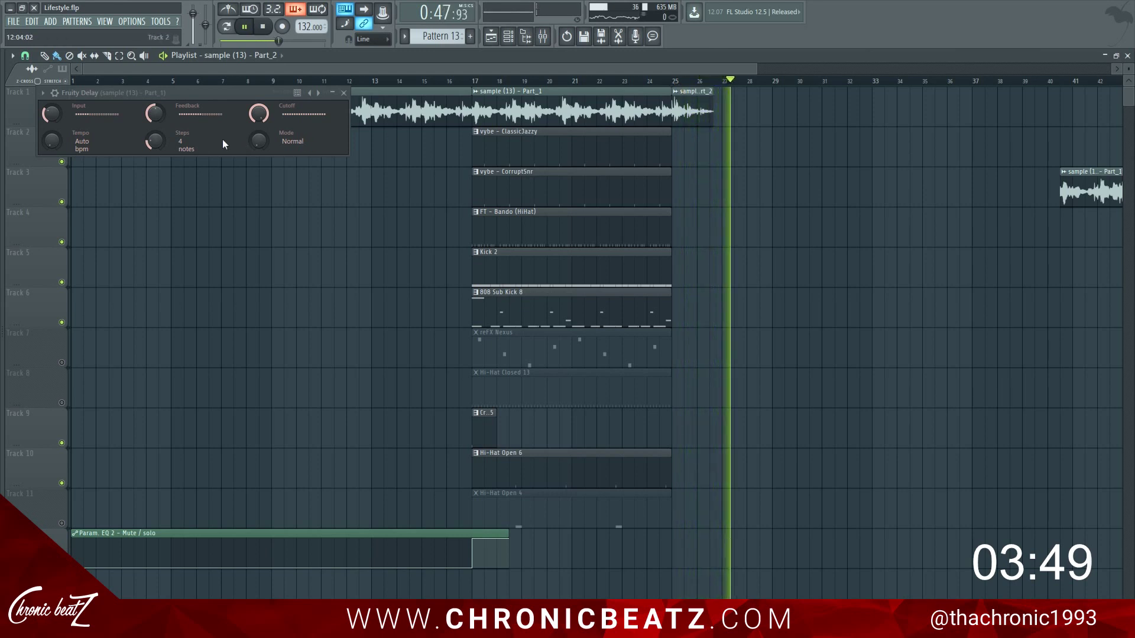
{"action": "key", "text": "space"}
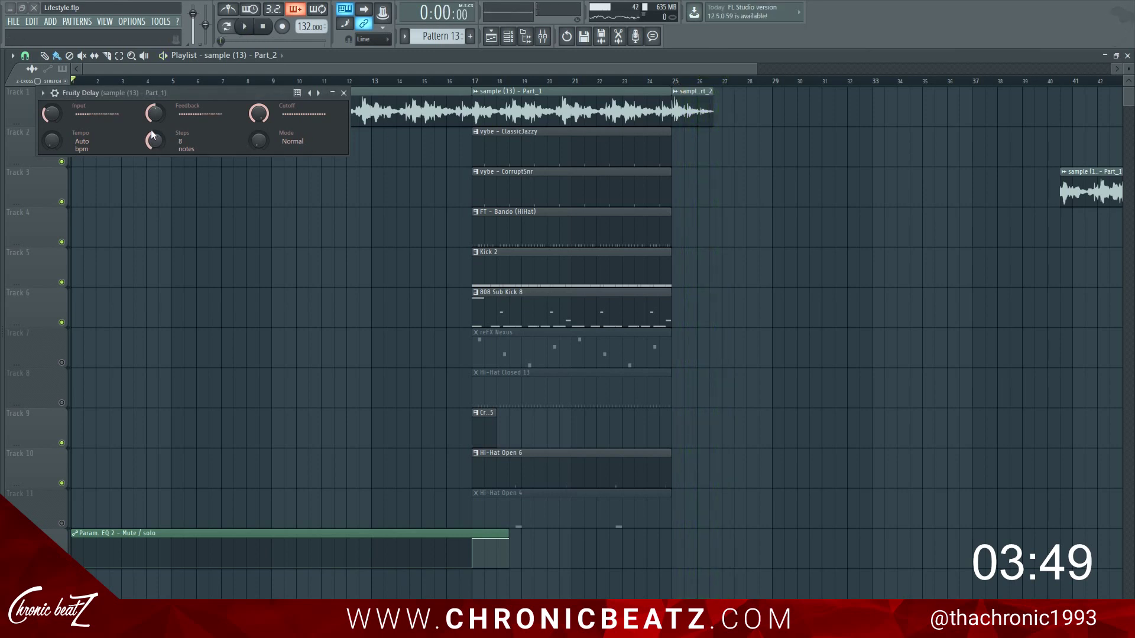
{"action": "key", "text": "space"}
{"action": "key", "text": "space"}
{"action": "left_click", "coordinate": [675, 82]}
{"action": "key", "text": "space"}
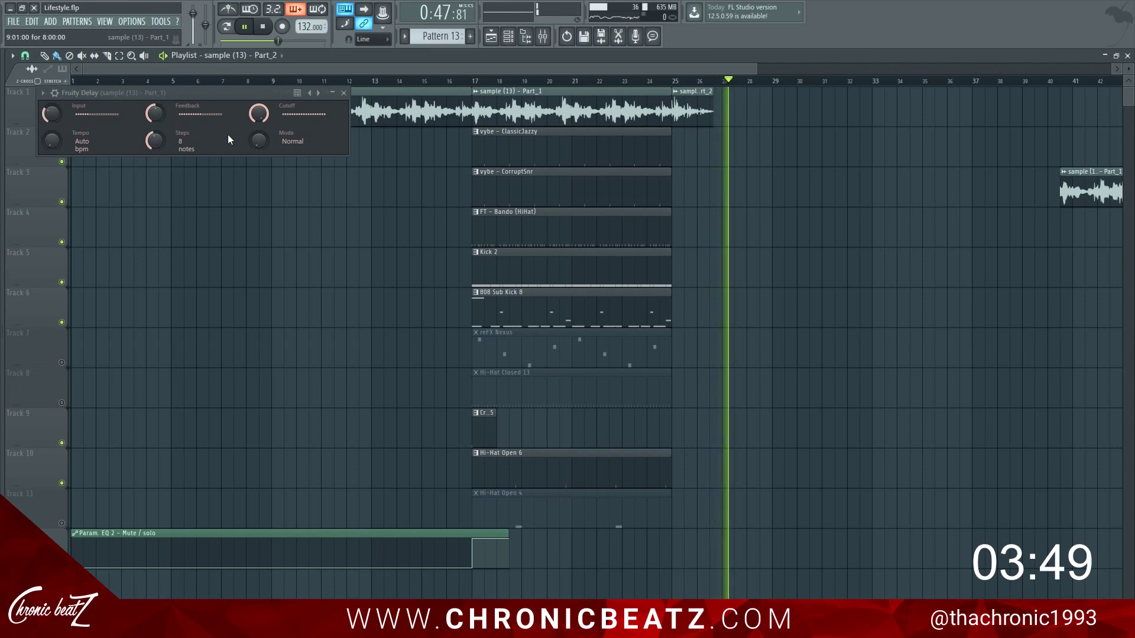
{"action": "key", "text": "space"}
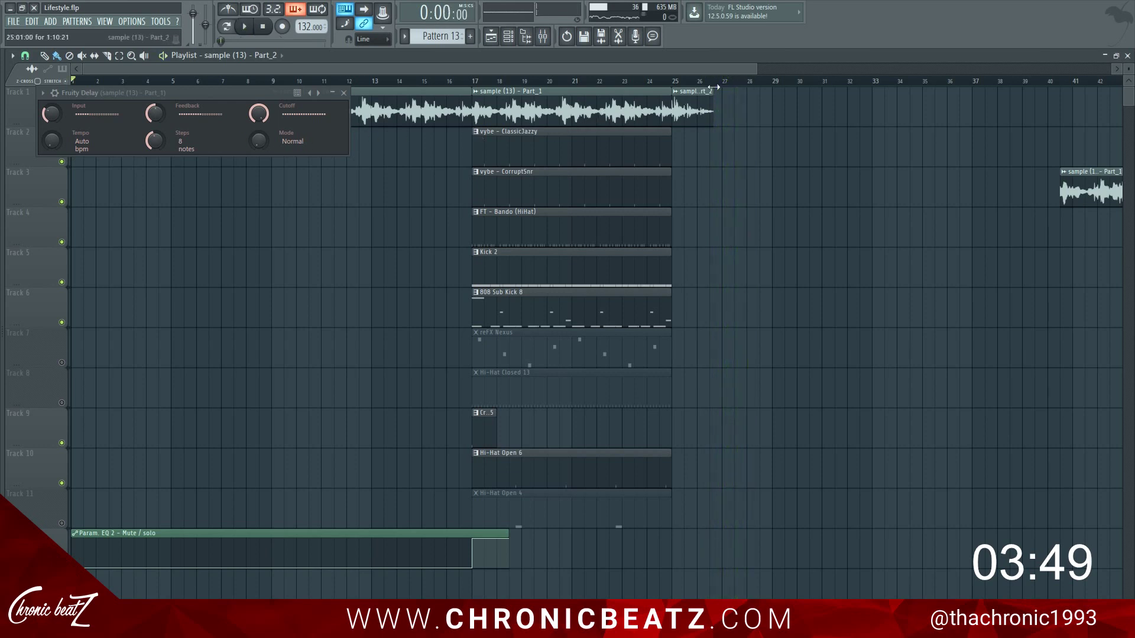
Raise the Fruity Delay input level and play the sample's ending again.
{"action": "scroll", "coordinate": [718, 89], "scroll_direction": "up", "scroll_amount": 4}
{"action": "scroll", "coordinate": [656, 84], "scroll_direction": "down", "scroll_amount": 4}
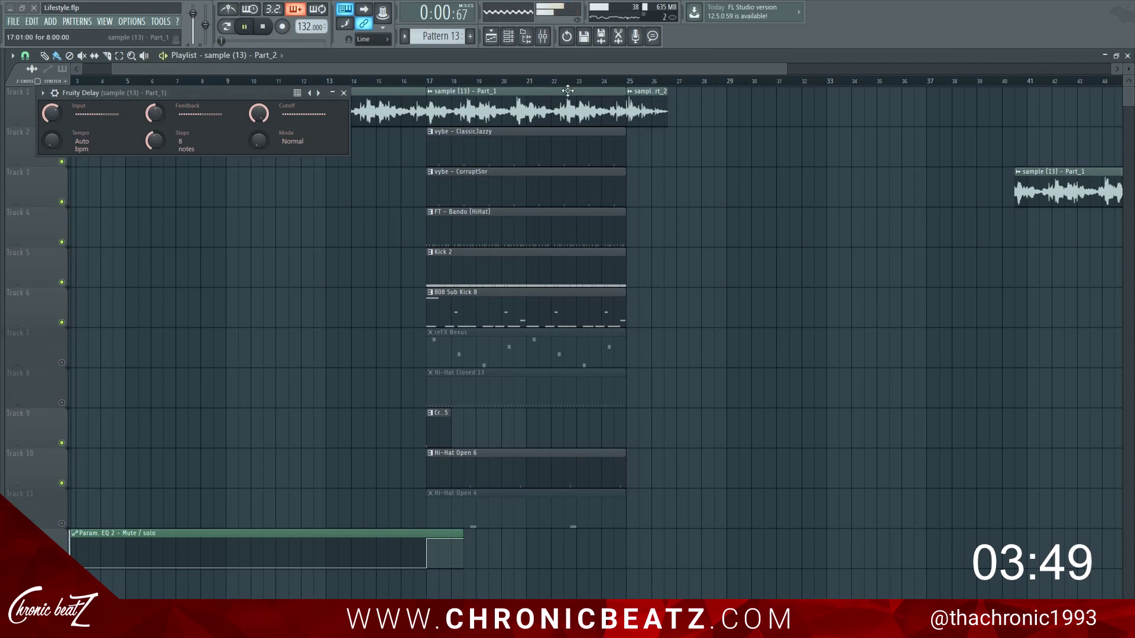
{"action": "key", "text": "space"}
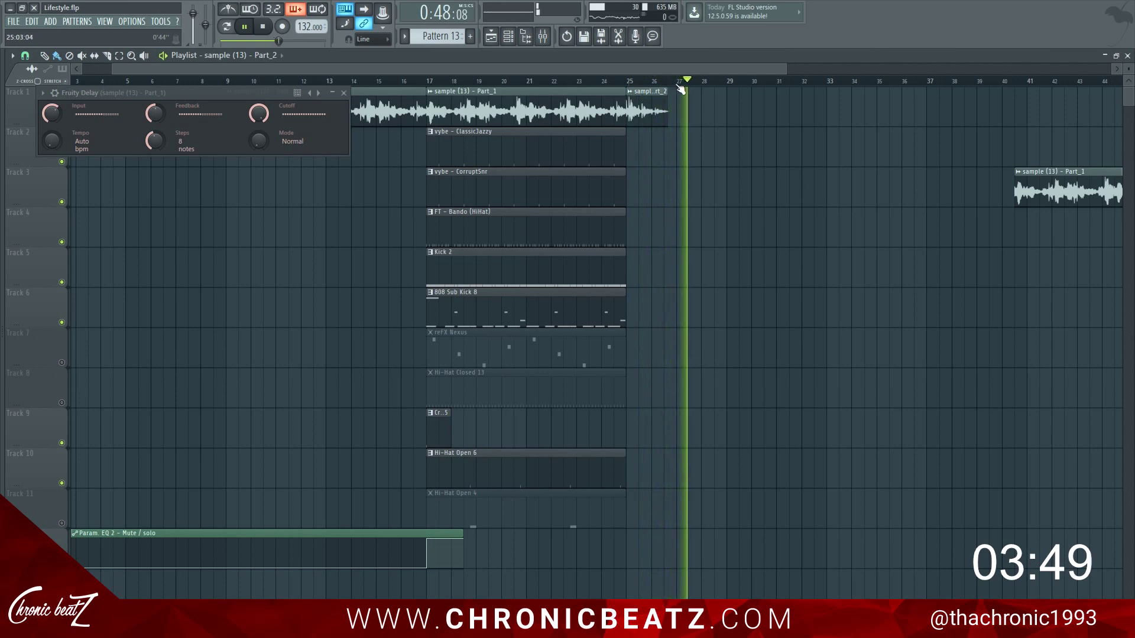
{"action": "key", "text": "space"}
Replace the Part_2 clip at bar 25 on Track 1 with a Part_1 clip and play its ending from about bar 32.
{"action": "scroll", "coordinate": [671, 83], "scroll_direction": "up", "scroll_amount": 3}
{"action": "scroll", "coordinate": [671, 83], "scroll_direction": "down", "scroll_amount": 5}
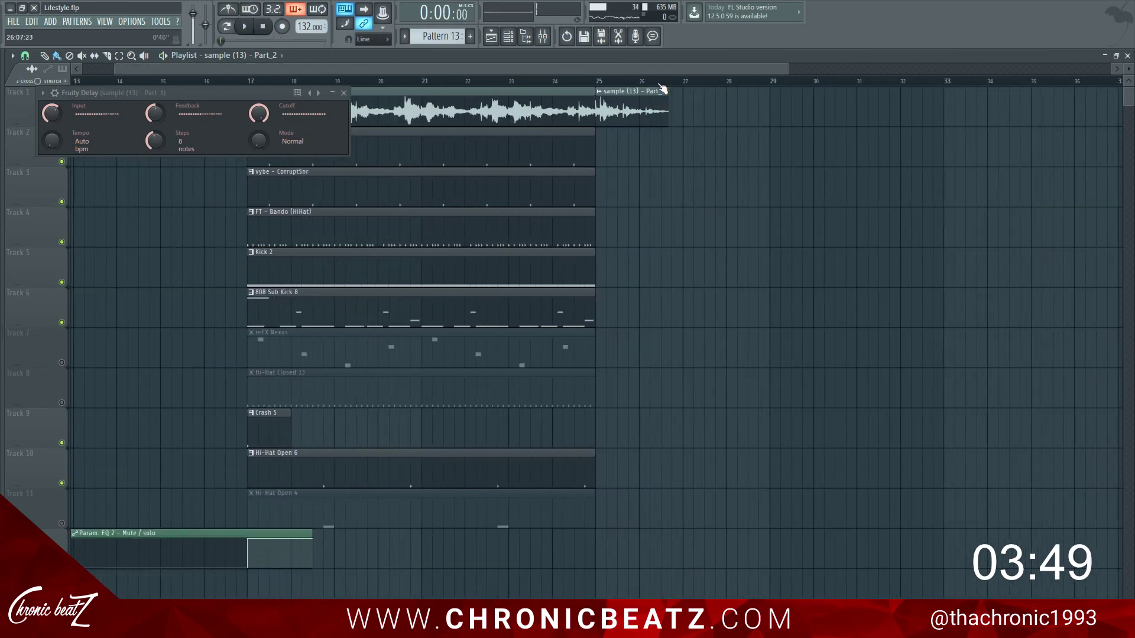
{"action": "left_click_drag", "start_coordinate": [577, 108], "coordinate": [619, 89]}
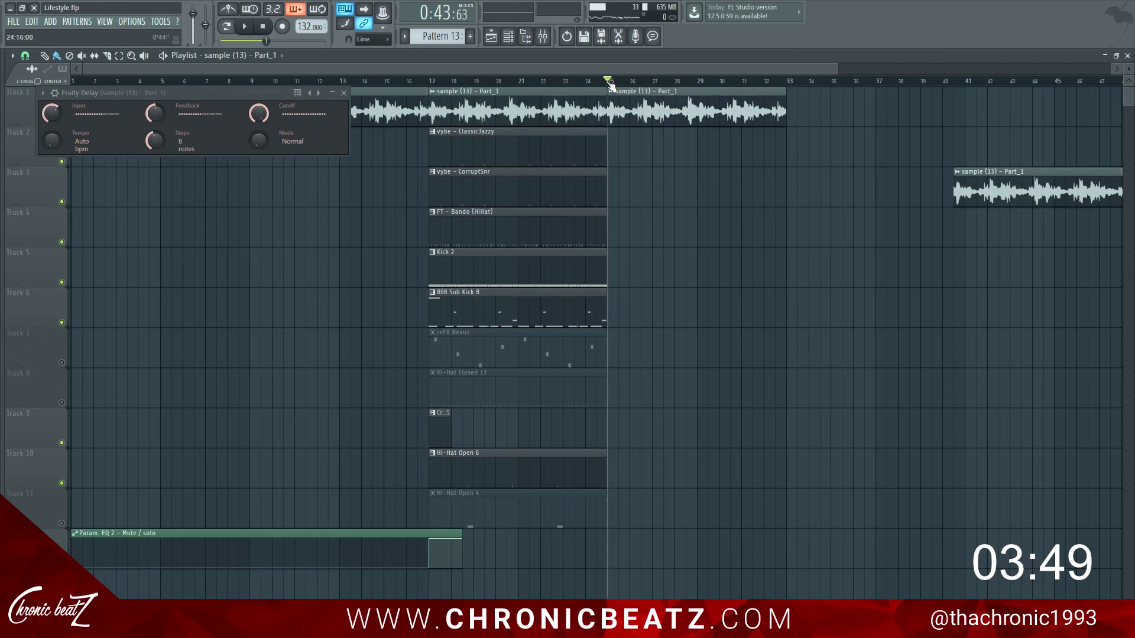
{"action": "key", "text": "space"}
{"action": "key", "text": "space"}
{"action": "left_click", "coordinate": [769, 82]}
{"action": "key", "text": "space"}
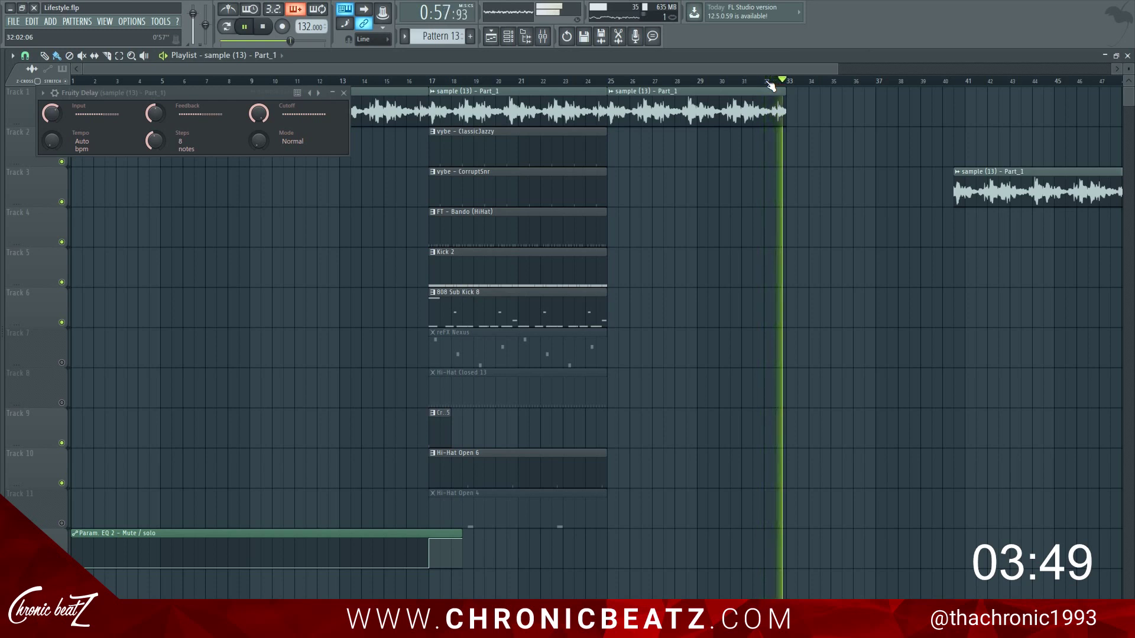
Delete the Part_1 clip at bar 25 on Track 1 and set the playback position to about bar 24.
{"action": "key", "text": "space"}
{"action": "right_click", "coordinate": [765, 99]}
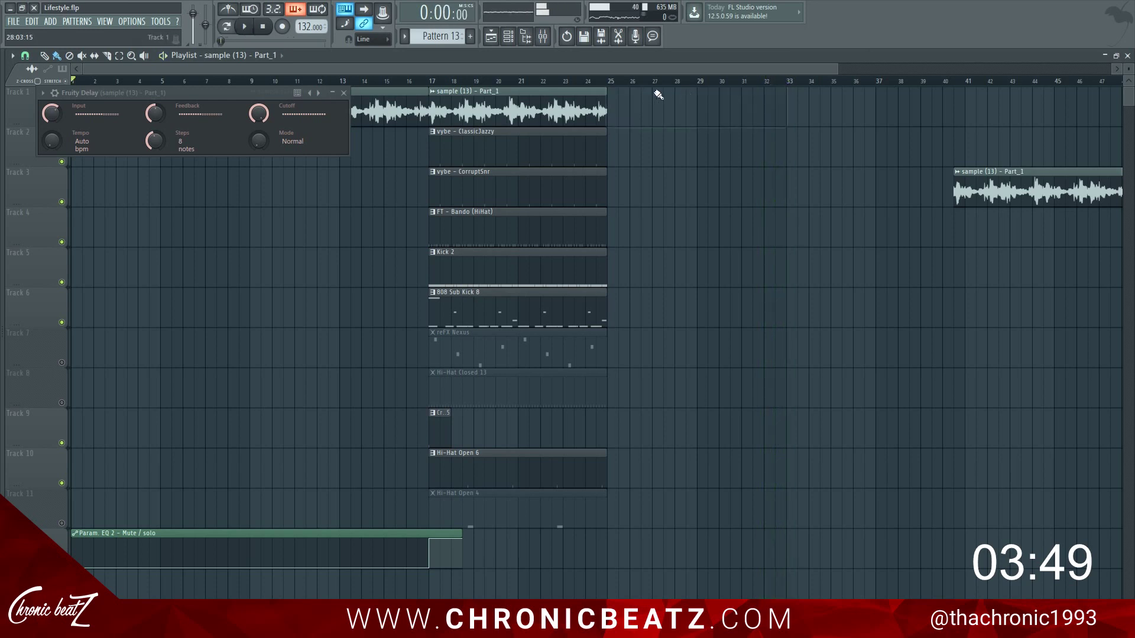
{"action": "left_click", "coordinate": [603, 82]}
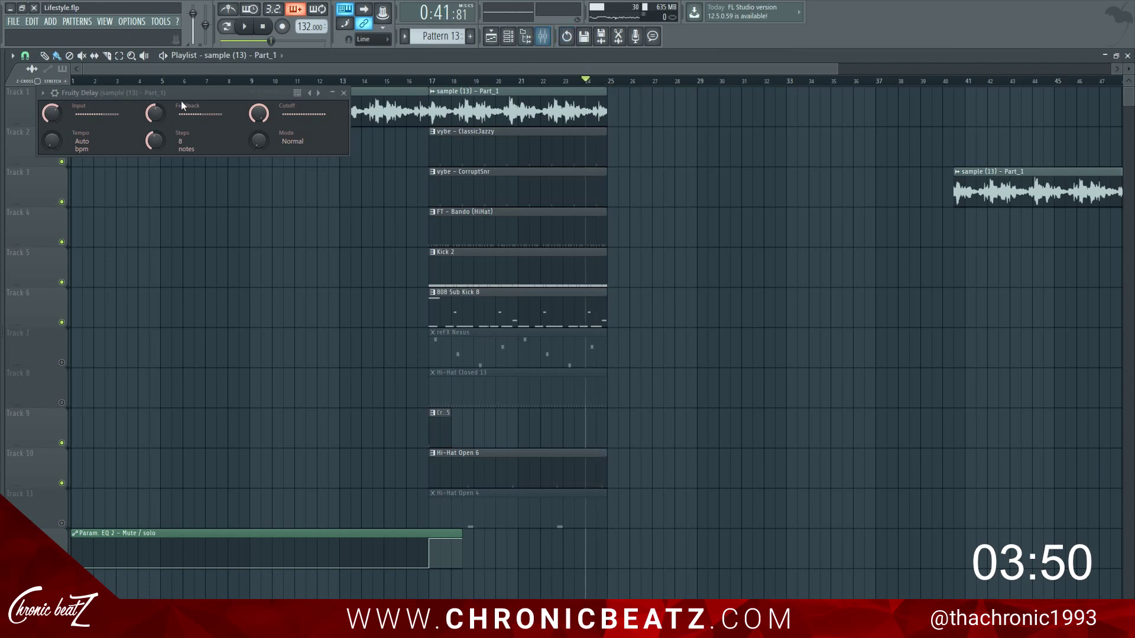
Create an automation clip for the Fruity Delay slot's on/off switch on the sample's mixer track.
{"action": "left_click", "coordinate": [543, 39]}
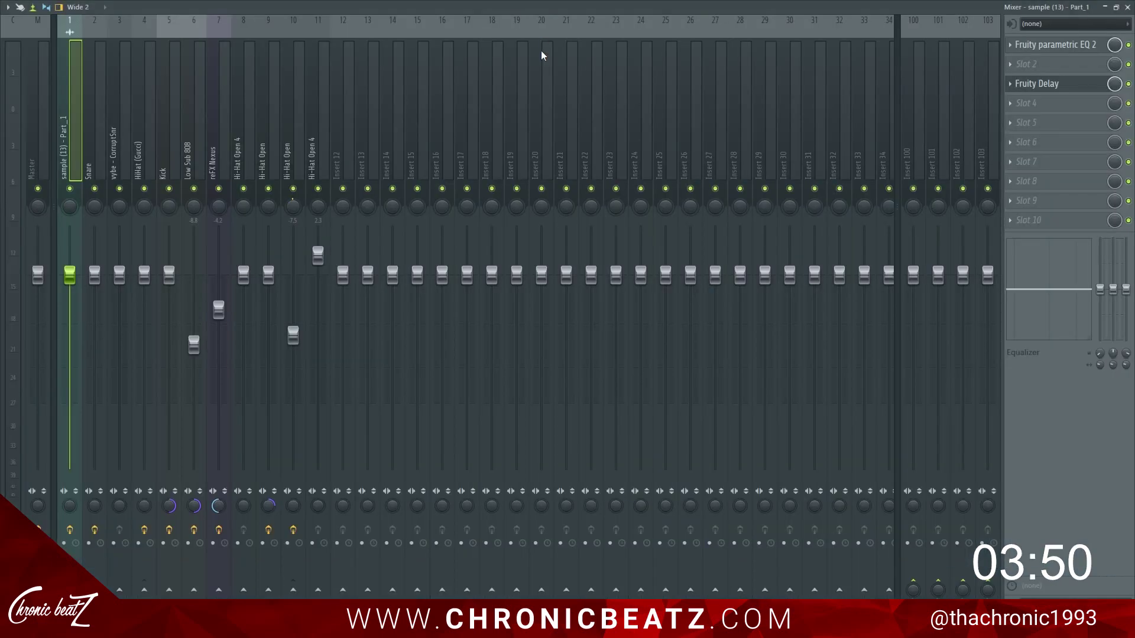
{"action": "right_click", "coordinate": [1129, 85]}
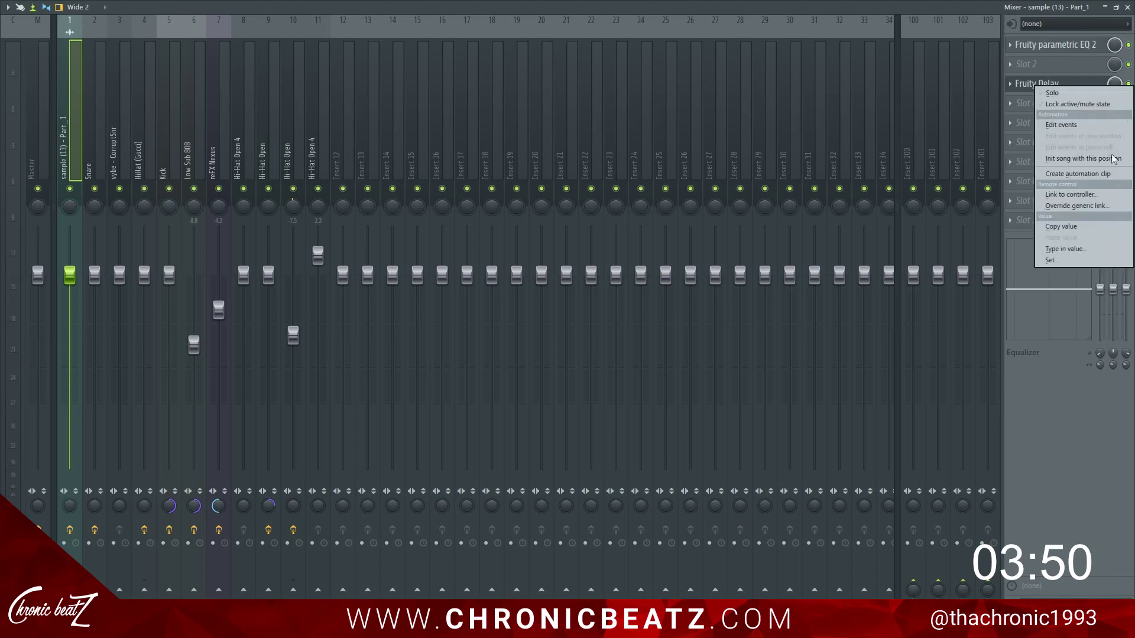
{"action": "left_click", "coordinate": [1087, 61]}
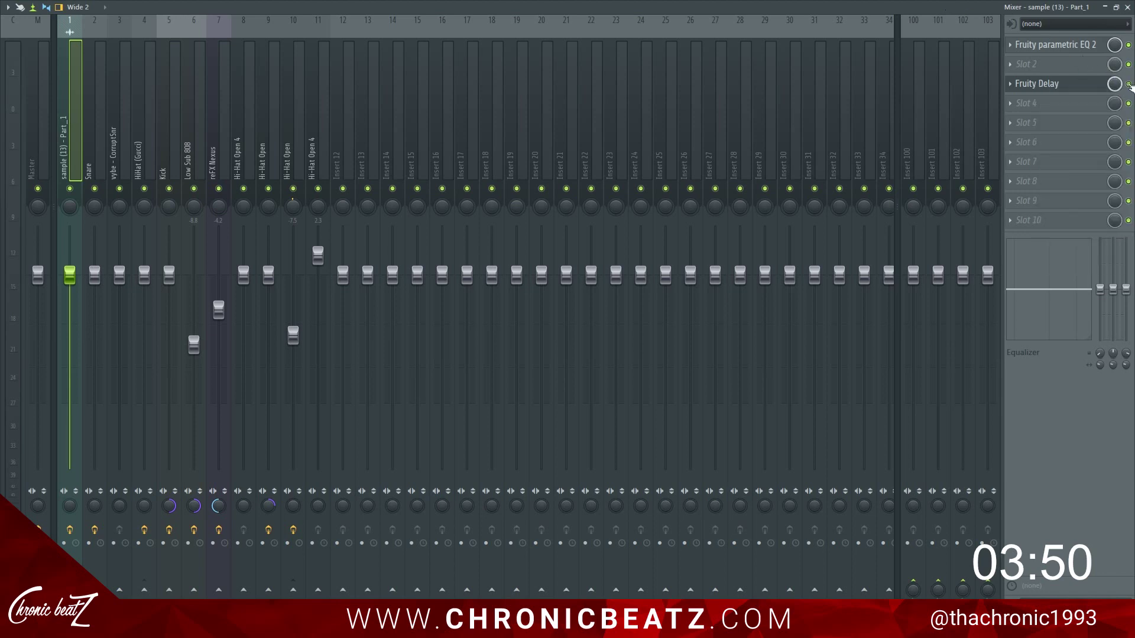
{"action": "right_click", "coordinate": [1128, 84]}
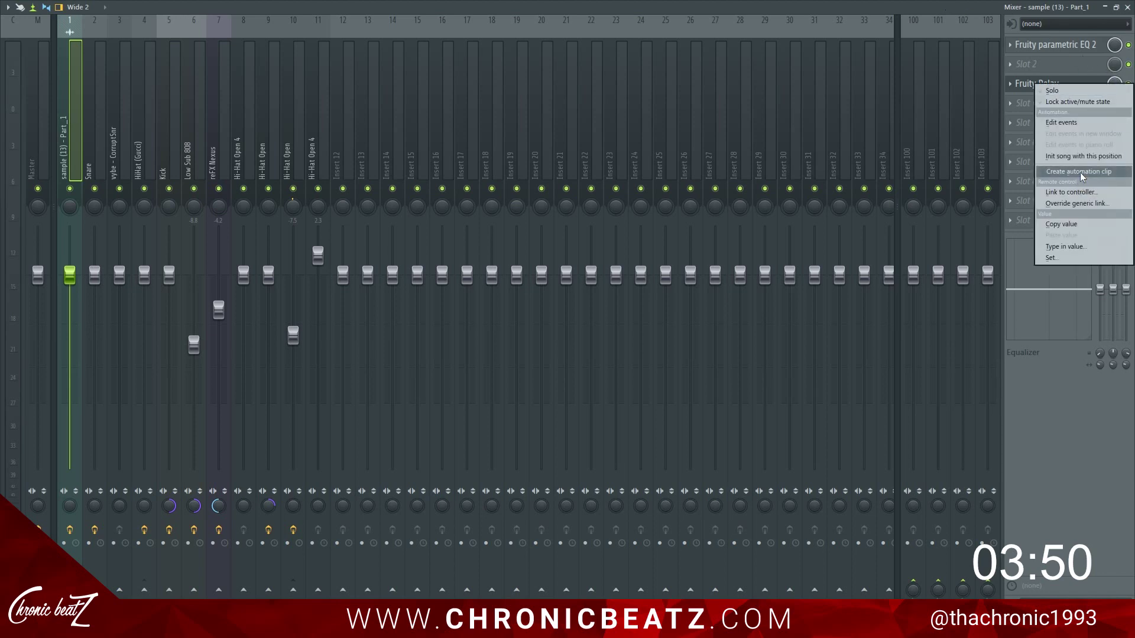
{"action": "left_click", "coordinate": [1082, 172]}
{"action": "left_click", "coordinate": [1127, 7]}
Lower both points of the Delay - Mute / solo automation to 0%, ending it at about bar 44, and close the delay's window.
{"action": "scroll", "coordinate": [693, 430], "scroll_direction": "down", "scroll_amount": 1}
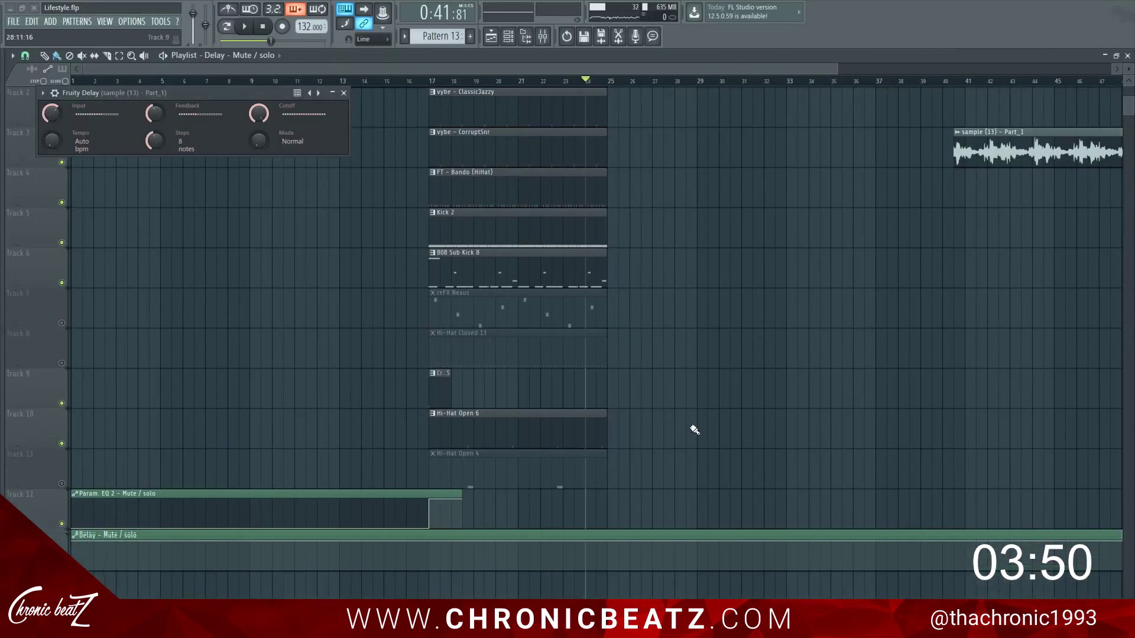
{"action": "scroll", "coordinate": [709, 84], "scroll_direction": "down", "scroll_amount": 2}
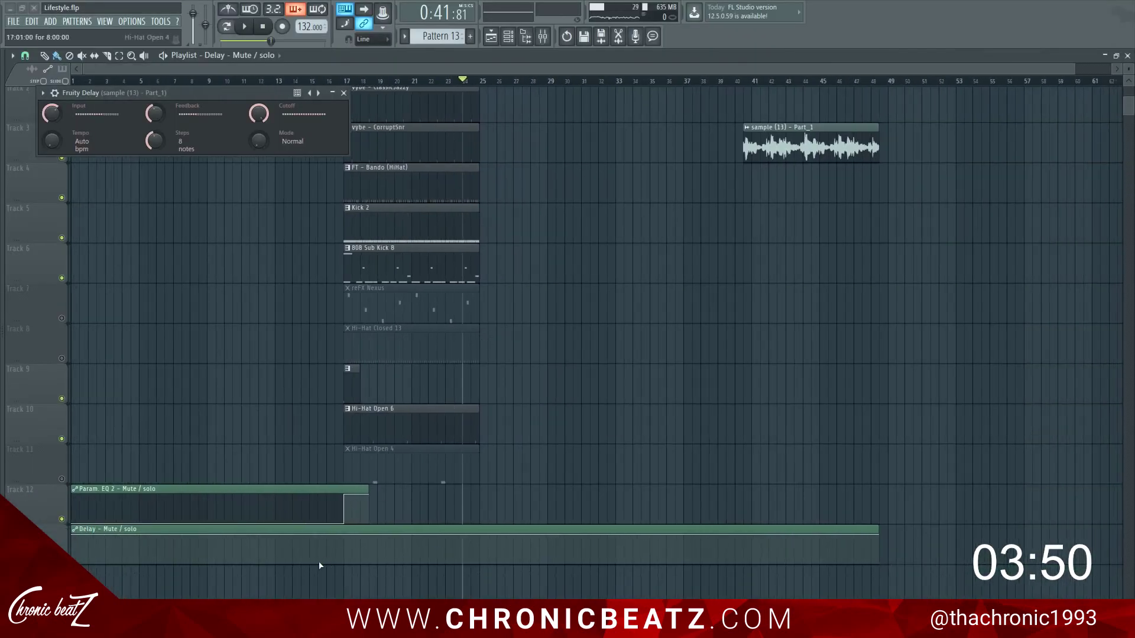
{"action": "left_click_drag", "start_coordinate": [75, 539], "coordinate": [76, 563]}
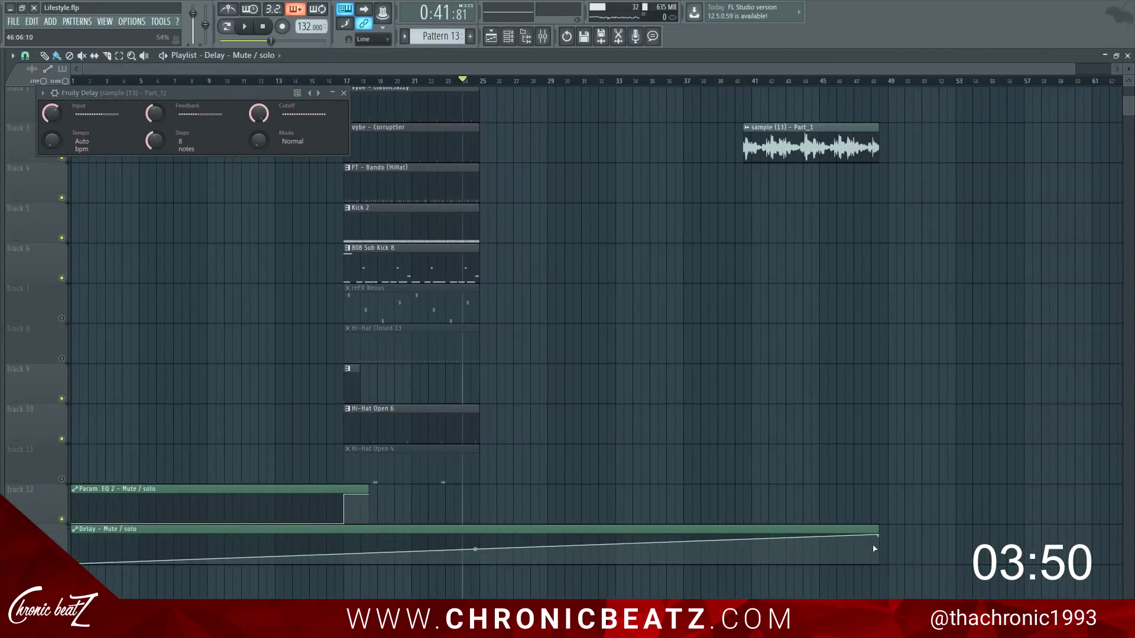
{"action": "left_click_drag", "start_coordinate": [879, 538], "coordinate": [809, 563]}
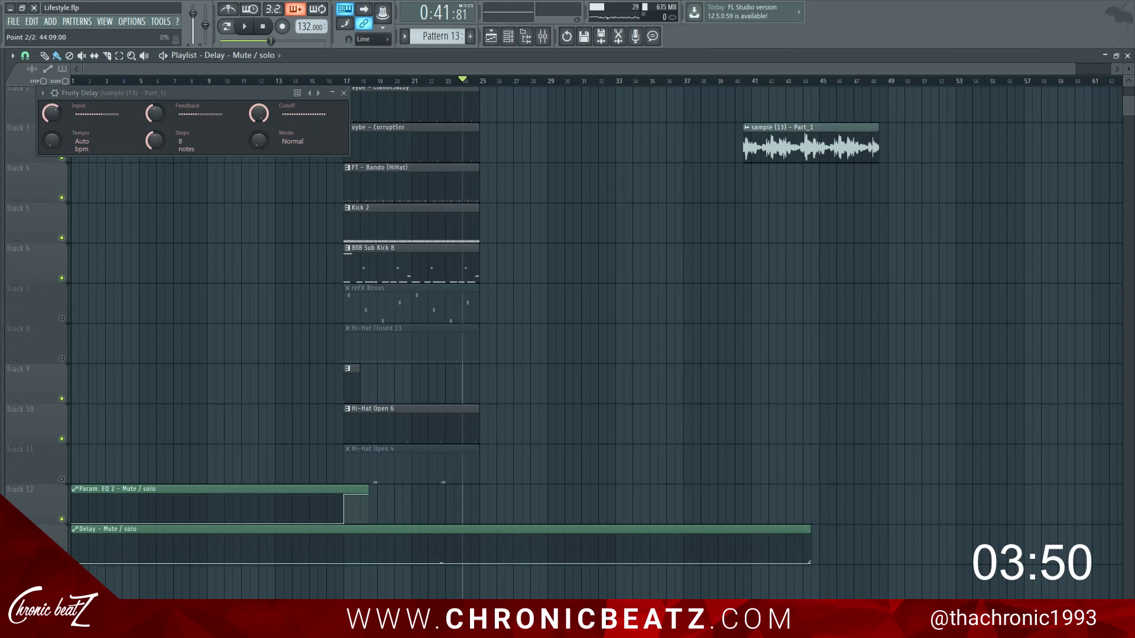
{"action": "left_click", "coordinate": [343, 93]}
{"action": "scroll", "coordinate": [550, 245], "scroll_direction": "down", "scroll_amount": 3}
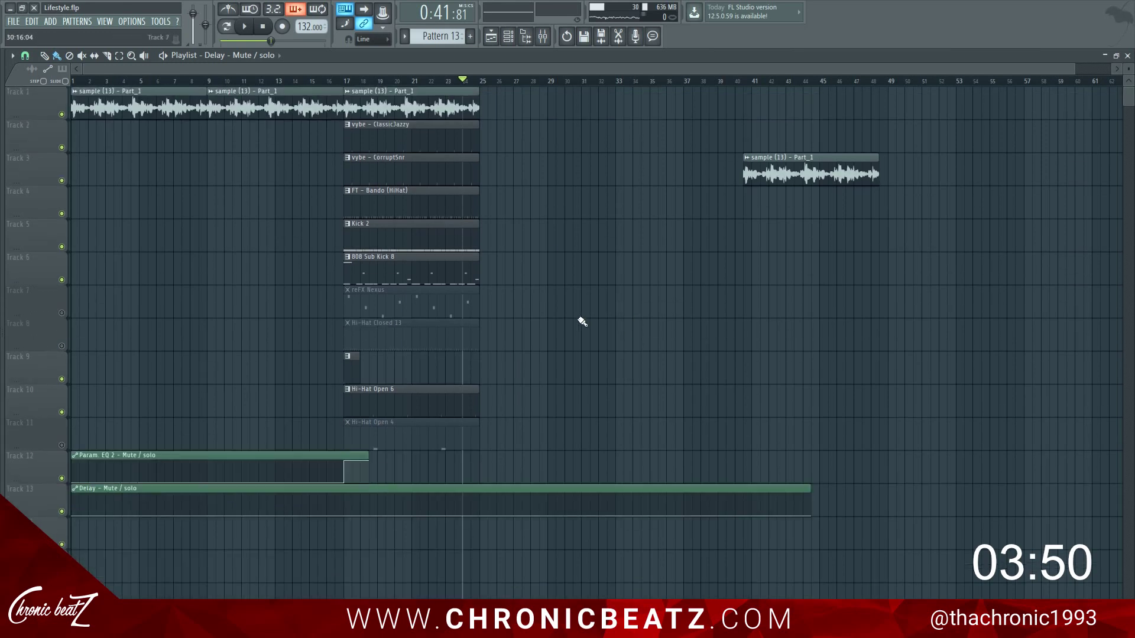
Switch the Delay - Mute / solo automation up from a new point at bar 24:09, shorten the clip to about bar 28, and play it.
{"action": "right_click", "coordinate": [471, 515]}
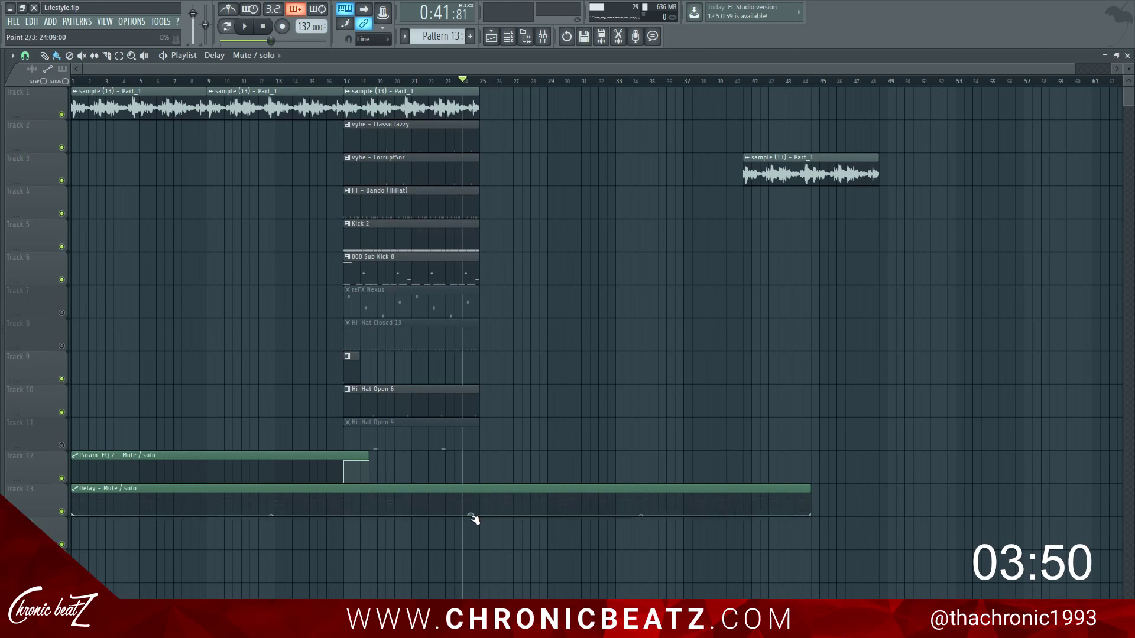
{"action": "left_click_drag", "start_coordinate": [476, 514], "coordinate": [472, 490]}
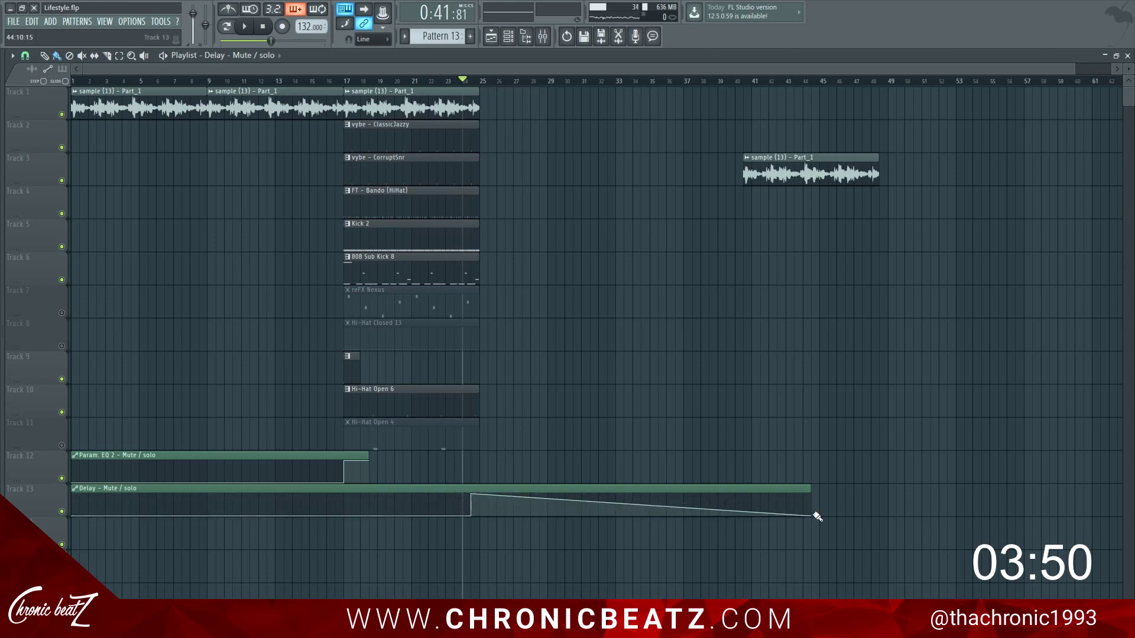
{"action": "left_click_drag", "start_coordinate": [693, 474], "coordinate": [539, 448]}
{"action": "key", "text": "space"}
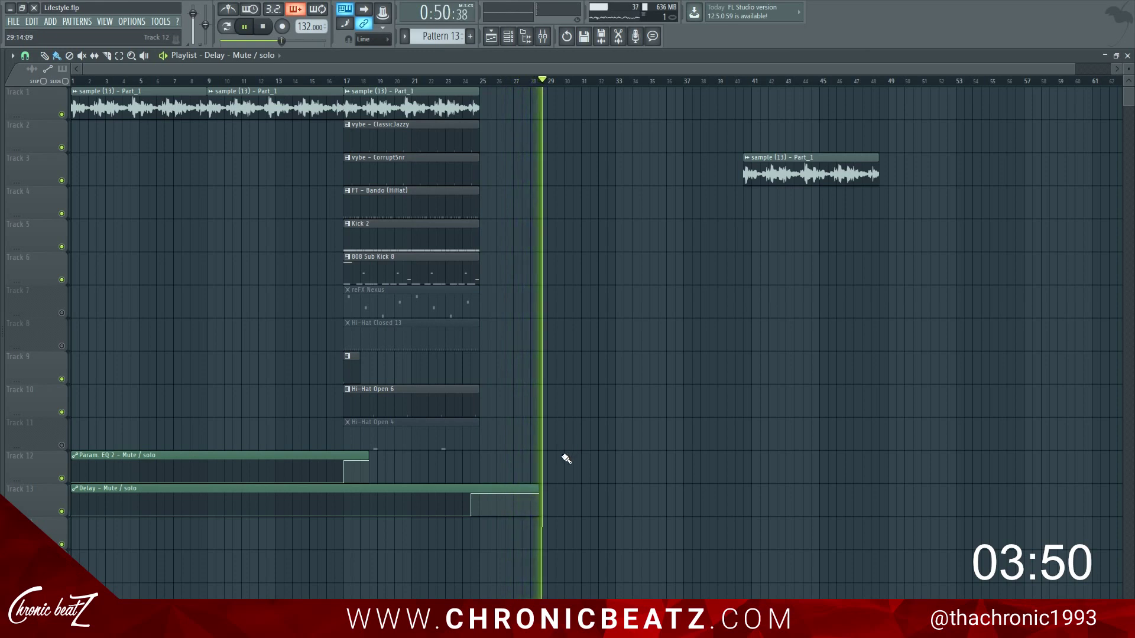
{"action": "key", "text": "space"}
Open the Fruity Delay settings on the sample's mixer track and play the delayed ending of the sample around bar 25.
{"action": "left_click", "coordinate": [548, 38]}
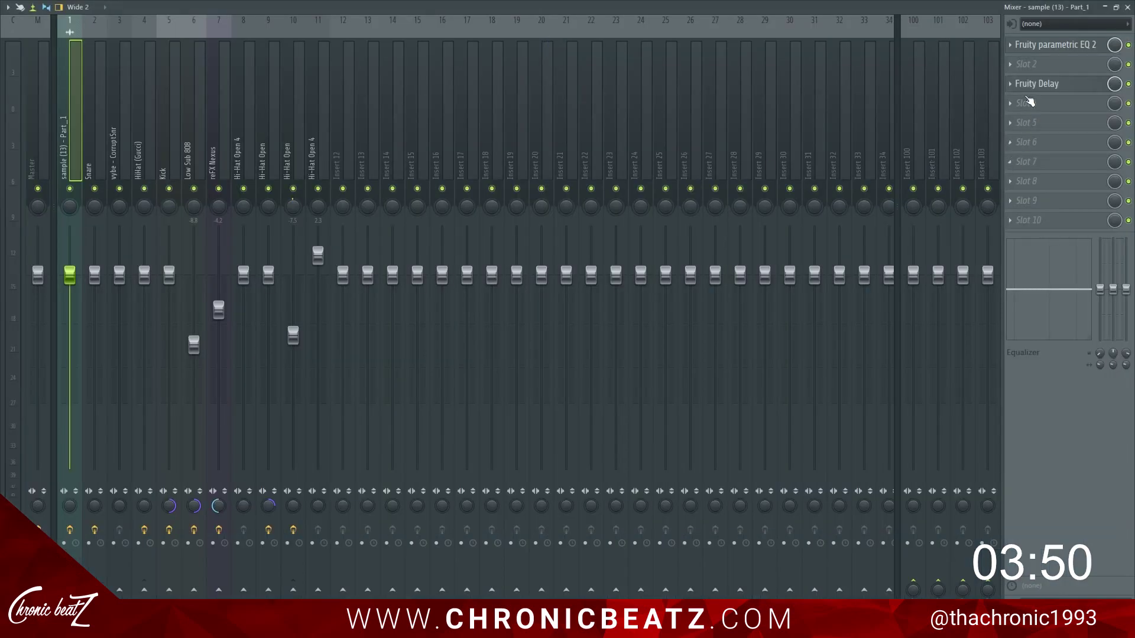
{"action": "left_click", "coordinate": [1034, 84]}
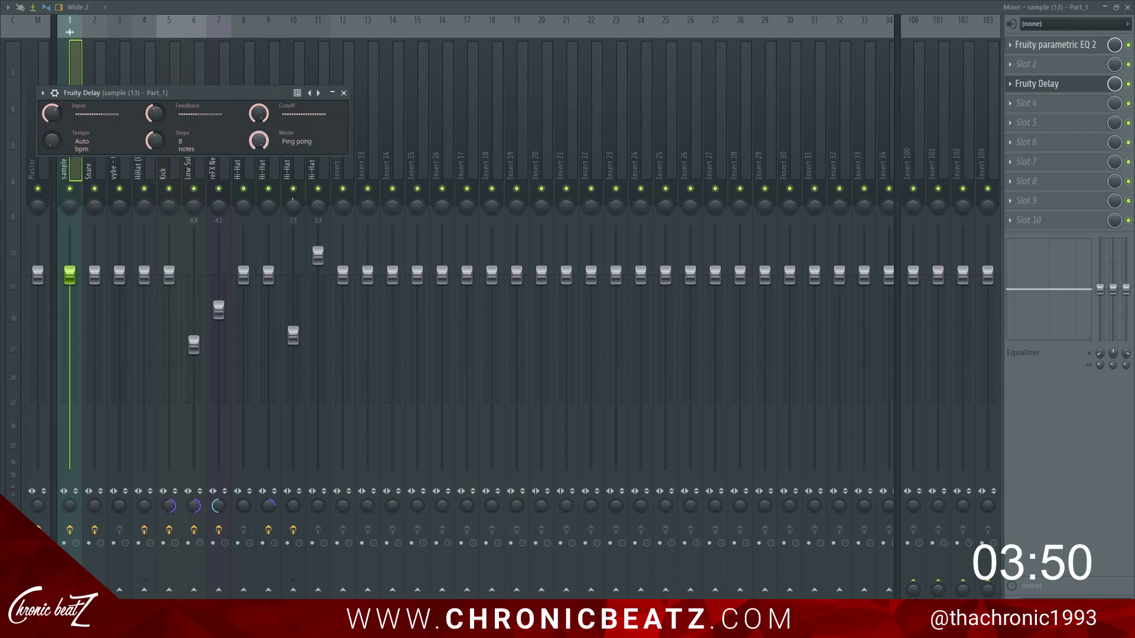
{"action": "key", "text": "space"}
{"action": "key", "text": "Escape"}
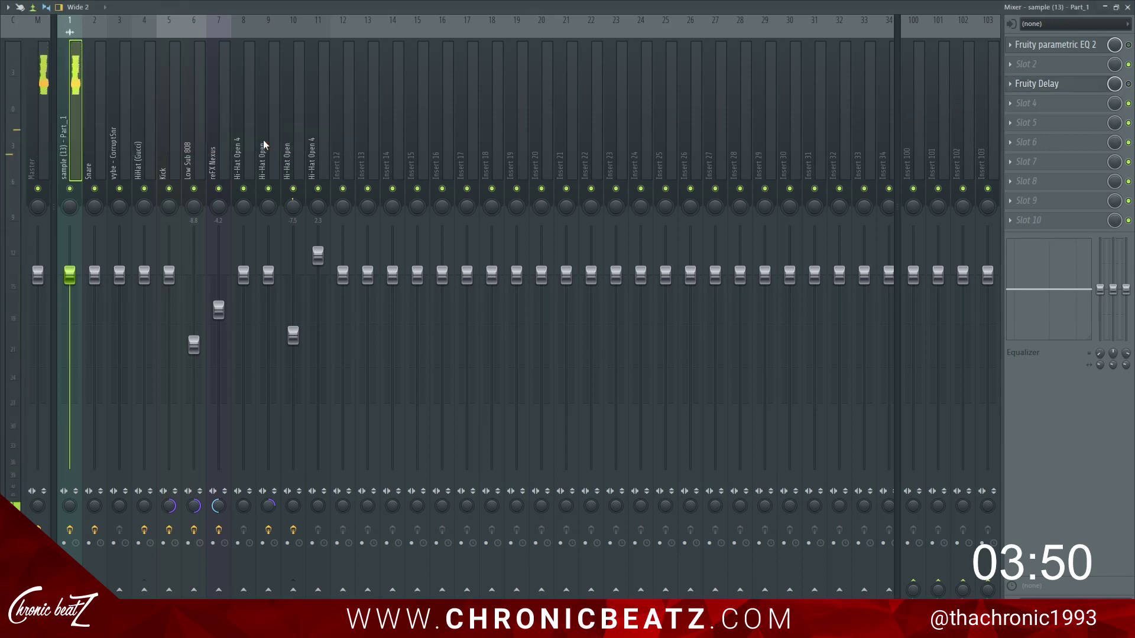
{"action": "left_click", "coordinate": [1125, 7]}
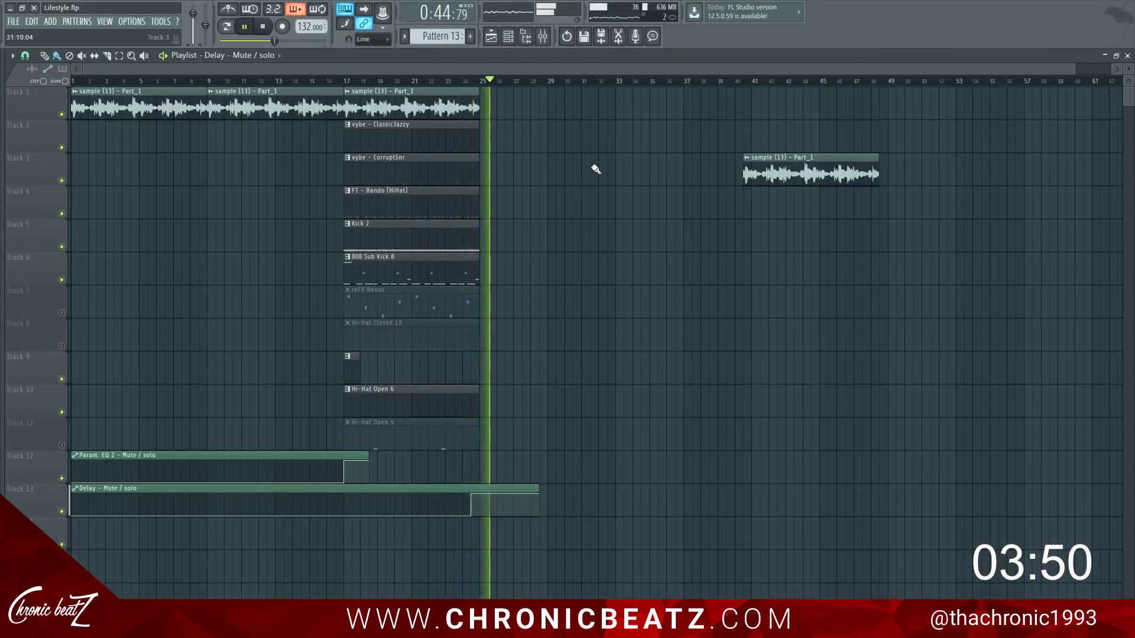
{"action": "key", "text": "space"}
Replace Fruity Delay on the sample's mixer track with Fruity Delay Bank, finding it by searching for "del".
{"action": "left_click", "coordinate": [543, 38]}
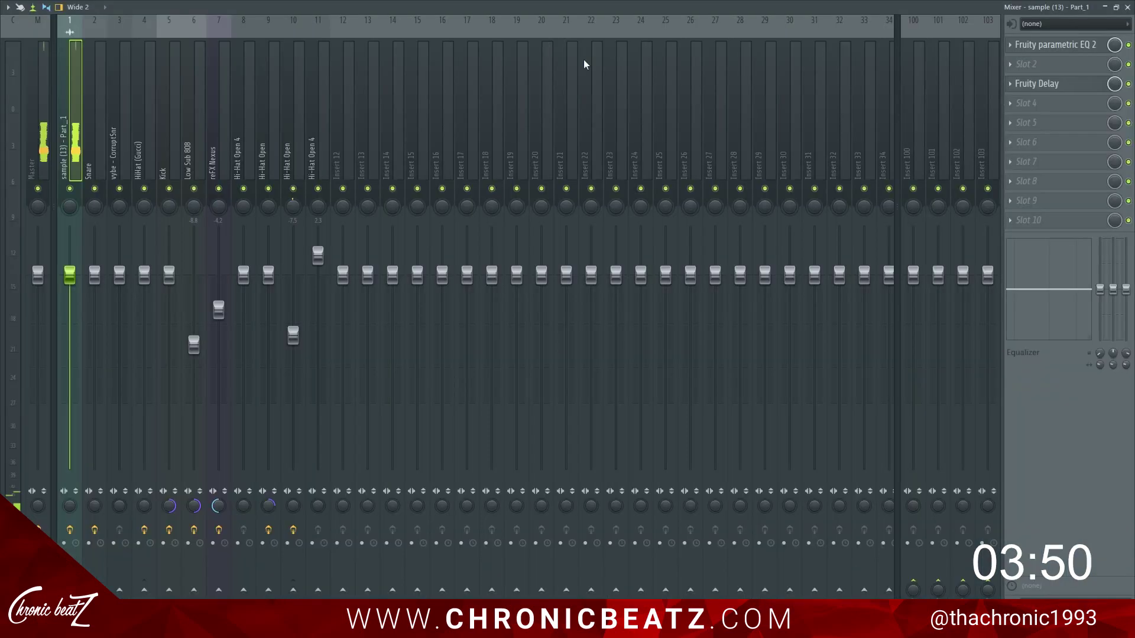
{"action": "left_click", "coordinate": [1010, 88]}
{"action": "mouse_move", "coordinate": [1017, 102]}
{"action": "left_click", "coordinate": [839, 21]}
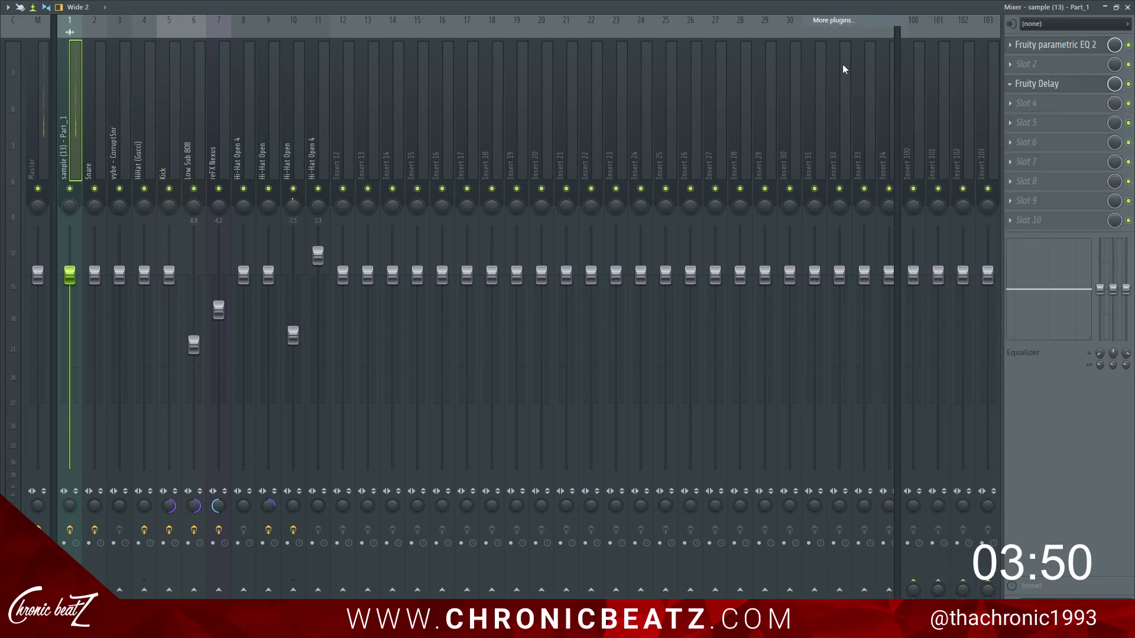
{"action": "left_click", "coordinate": [539, 589]}
{"action": "type", "text": "de"}
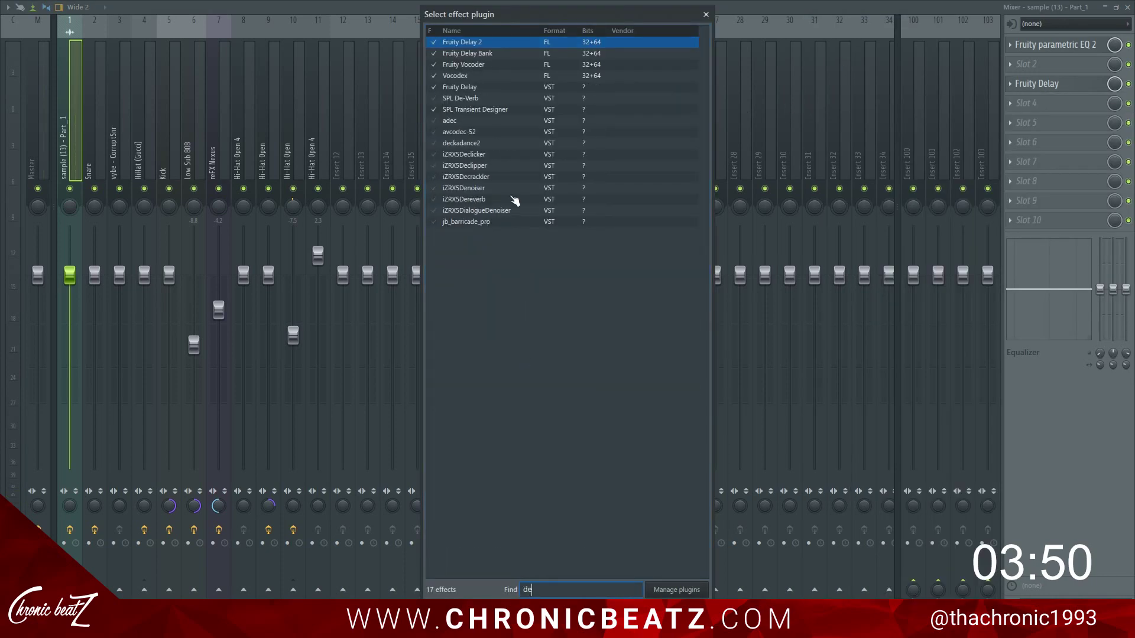
{"action": "type", "text": "l"}
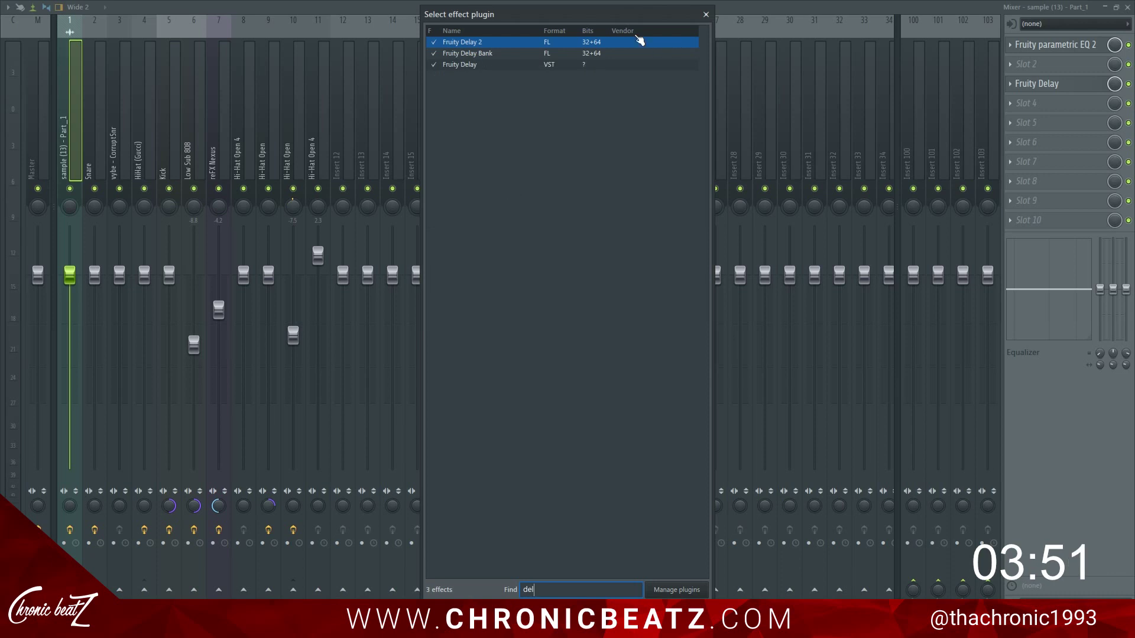
{"action": "left_click", "coordinate": [487, 55]}
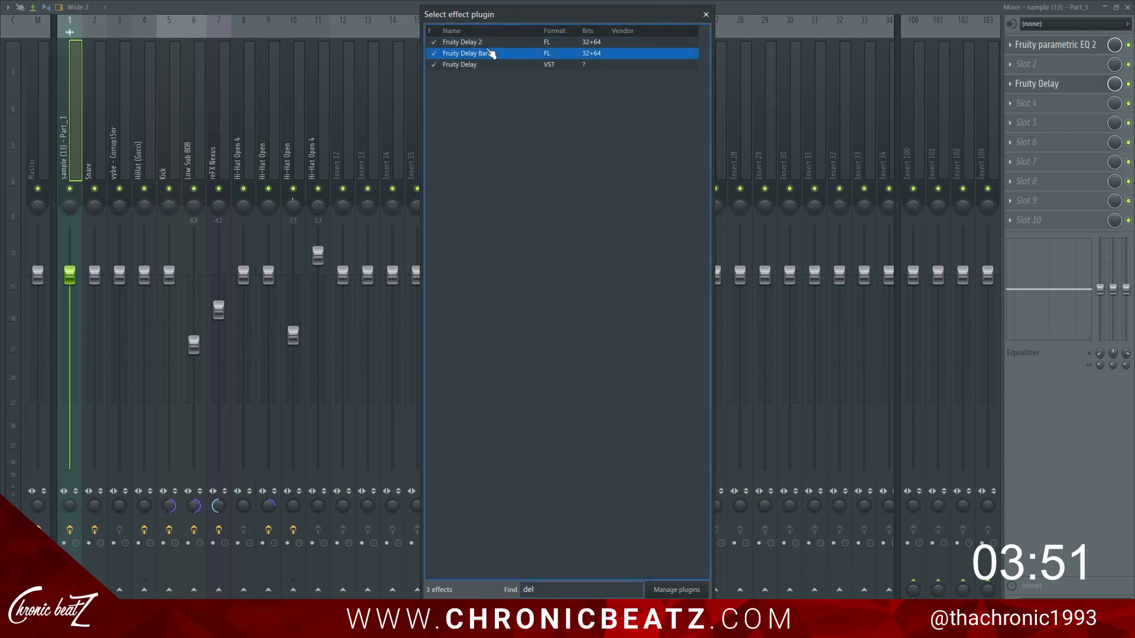
{"action": "double_click", "coordinate": [488, 54]}
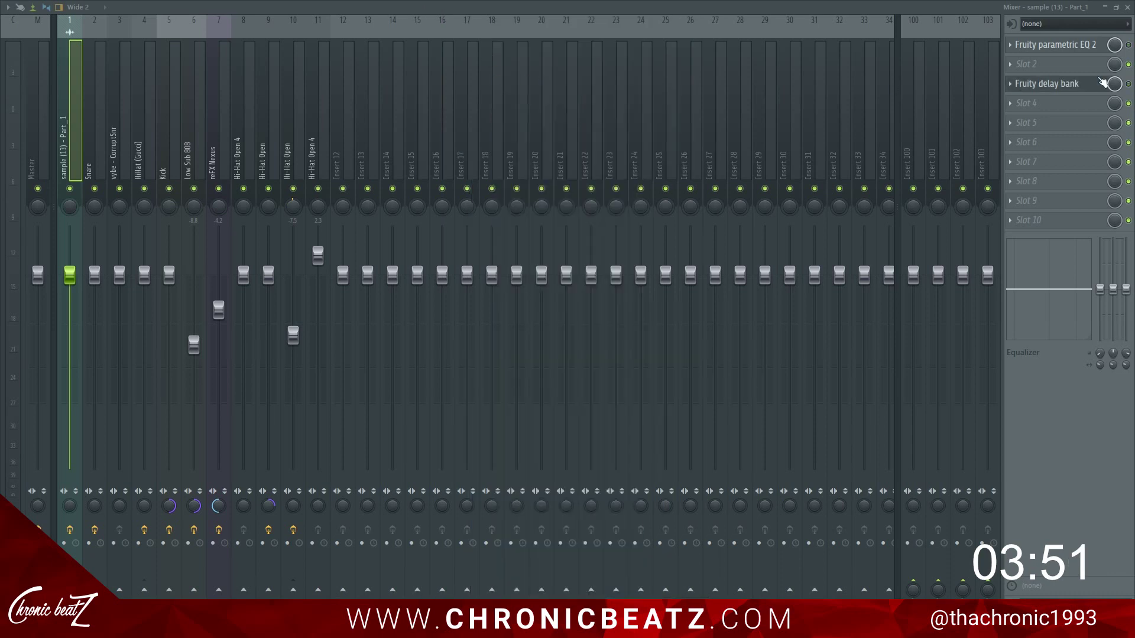
Open Fruity Delay Bank on the sample's mixer track and set its feedback mode to P.PONG.
{"action": "left_click", "coordinate": [1062, 88]}
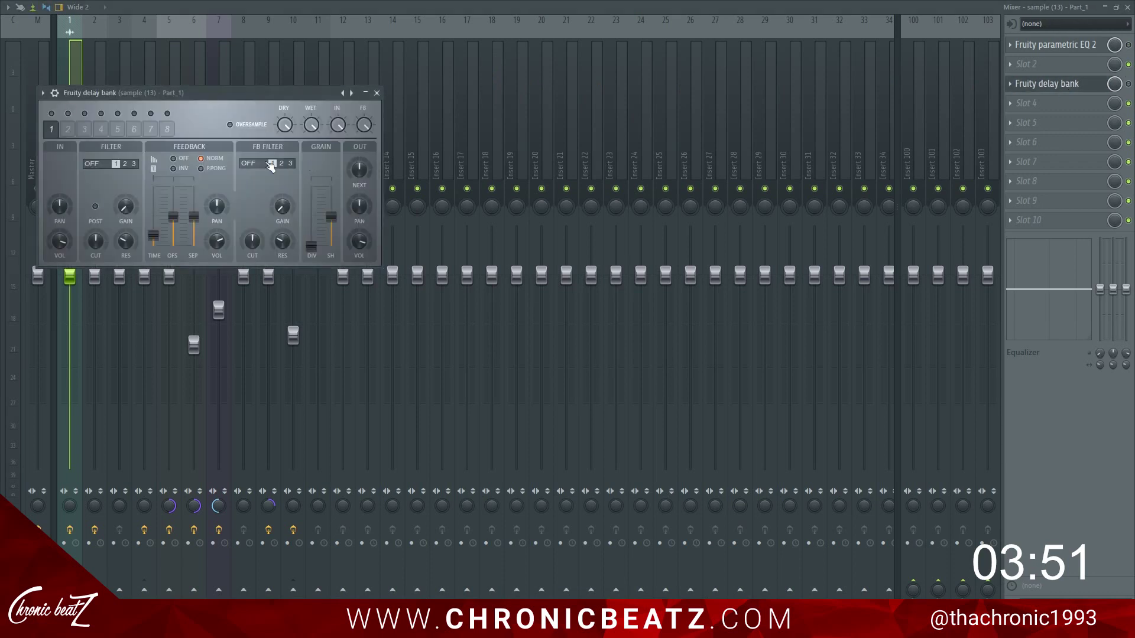
{"action": "left_click_drag", "start_coordinate": [255, 101], "coordinate": [457, 161]}
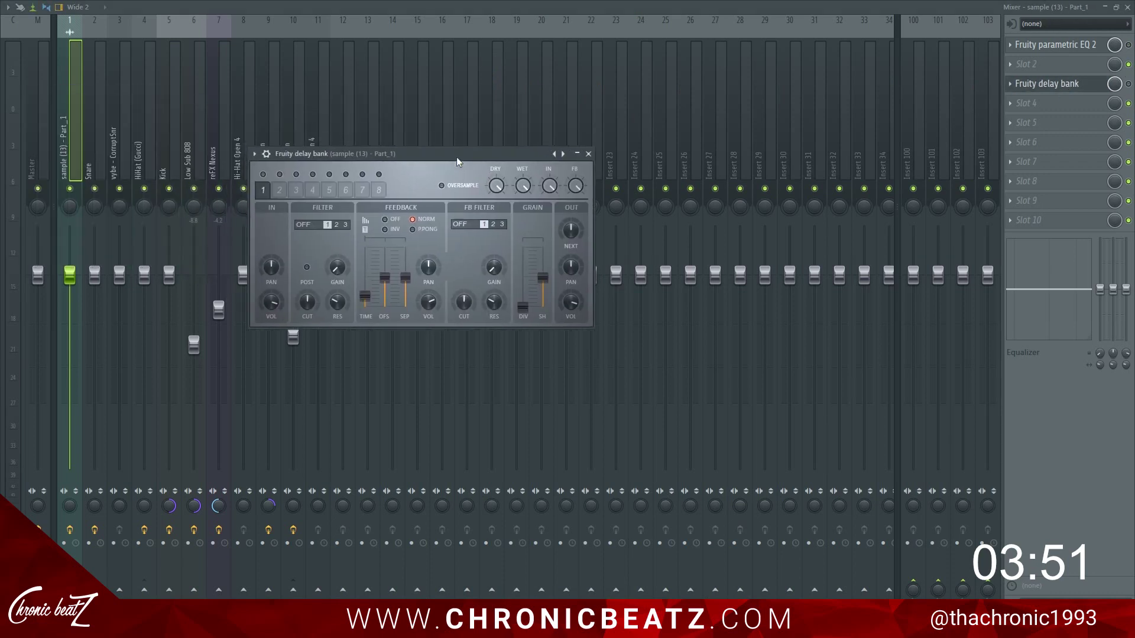
{"action": "left_click", "coordinate": [1010, 85]}
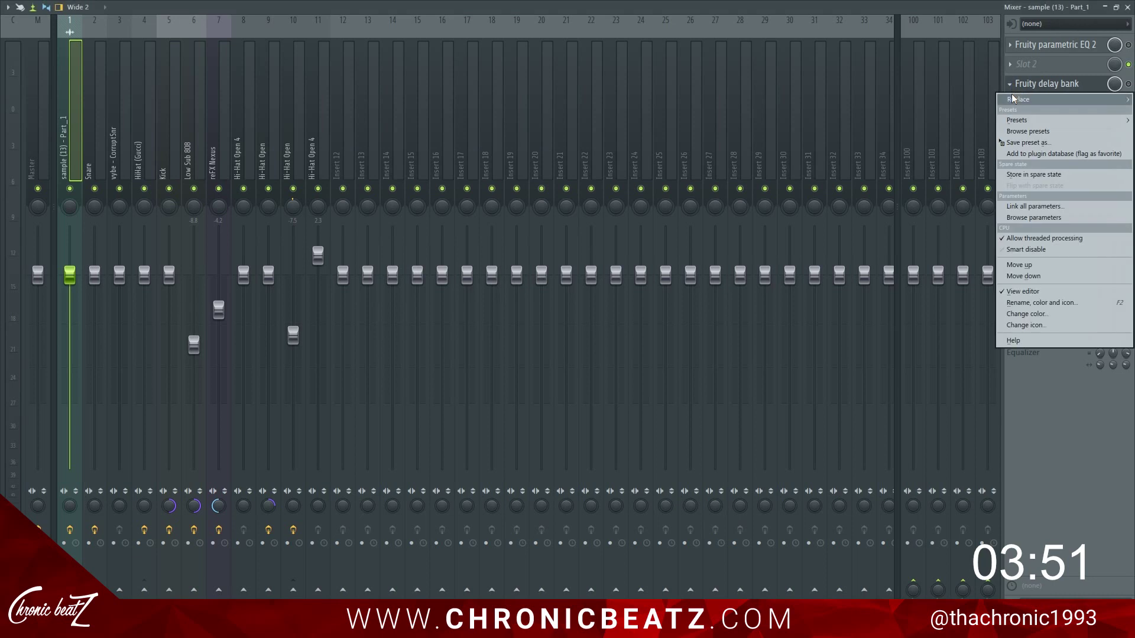
{"action": "mouse_move", "coordinate": [1013, 99]}
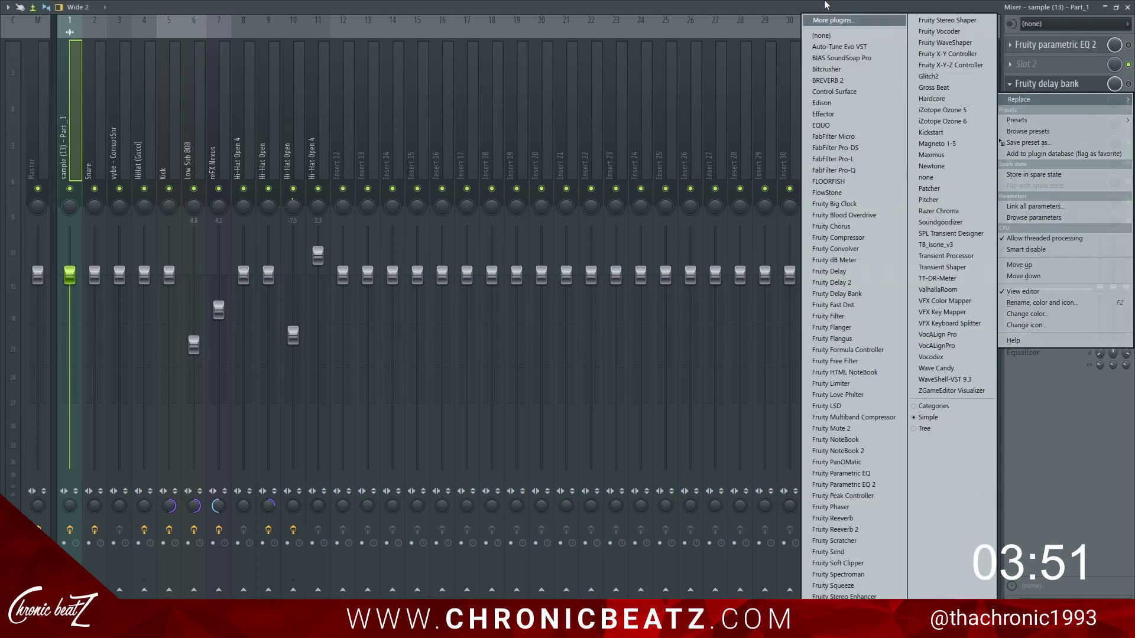
{"action": "left_click", "coordinate": [825, 5]}
{"action": "left_click", "coordinate": [1041, 89]}
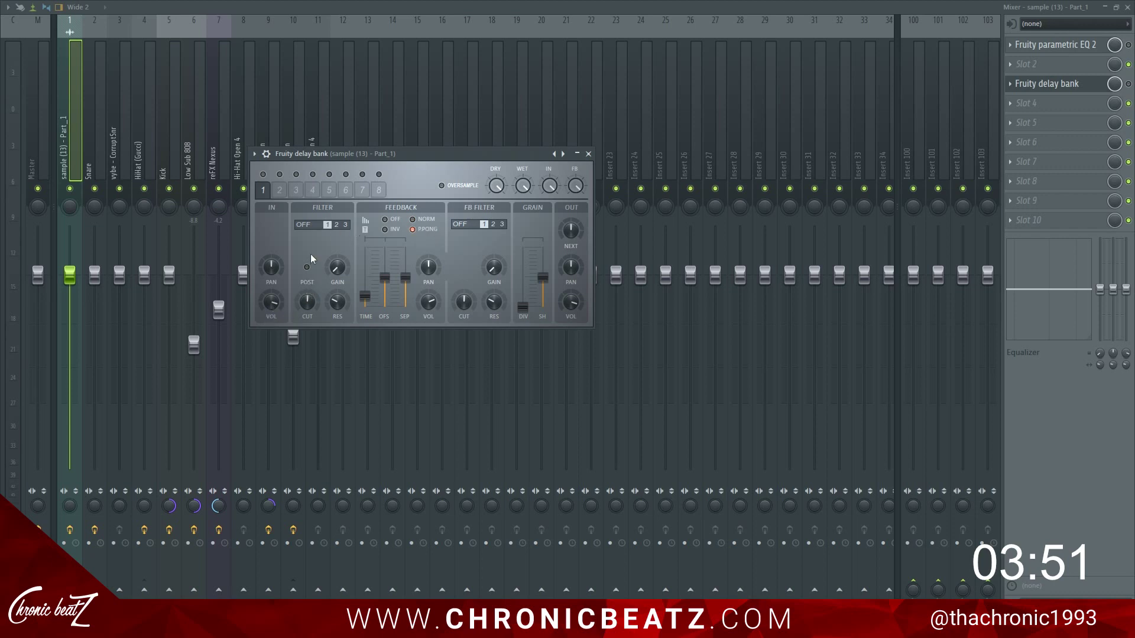
Select a two-bar loop range from mid bar 24 to mid bar 26 in the playlist and play it.
{"action": "key", "text": "space"}
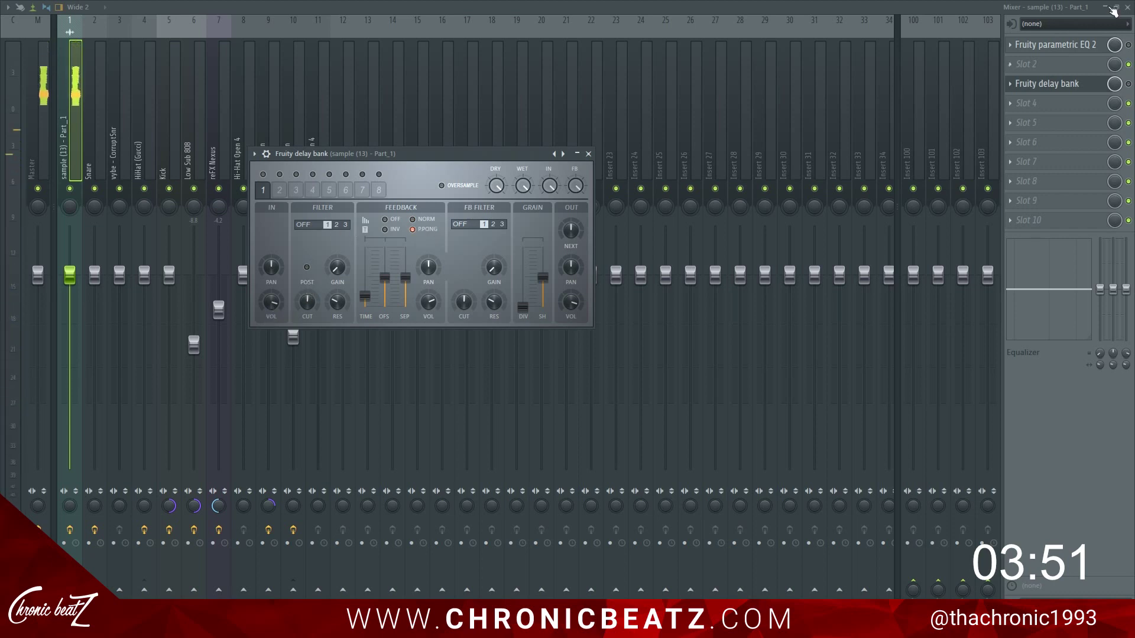
{"action": "left_click", "coordinate": [1127, 7]}
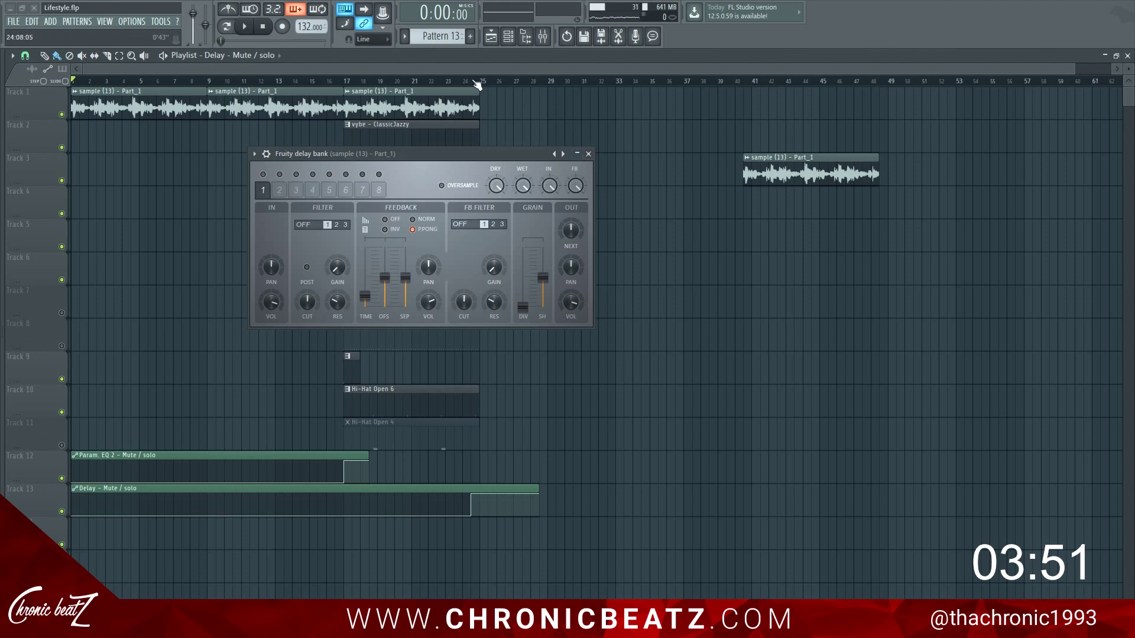
{"action": "left_click_drag", "start_coordinate": [476, 82], "coordinate": [507, 86]}
{"action": "key", "text": "space"}
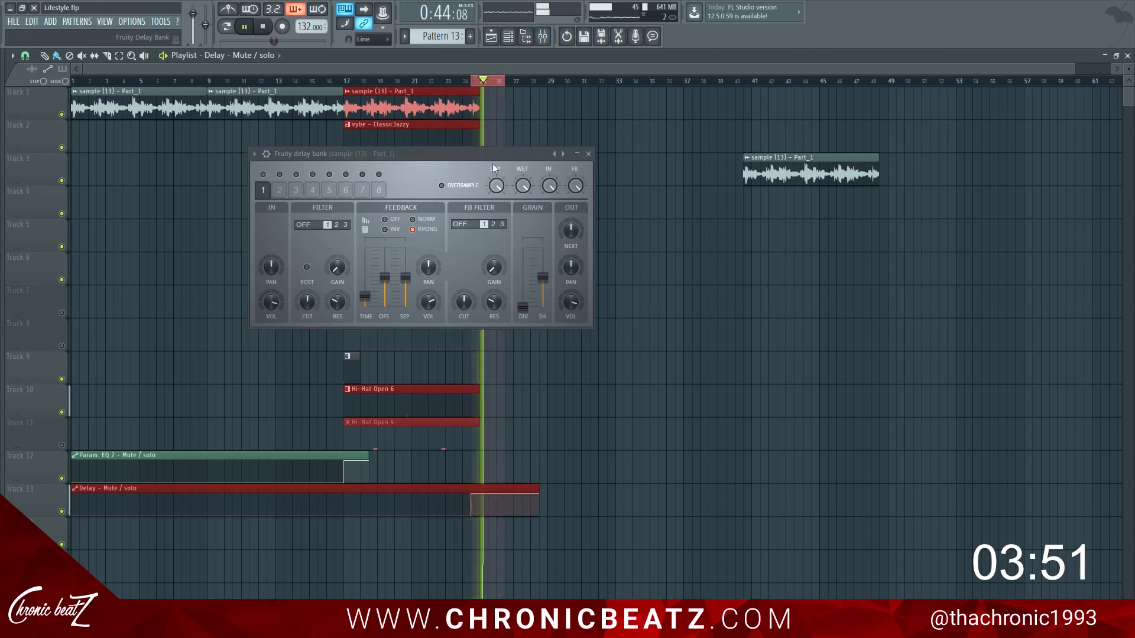
Raise the feedback time offset and stereo separation in Fruity Delay Bank while the loop plays.
{"action": "left_click_drag", "start_coordinate": [441, 155], "coordinate": [596, 177]}
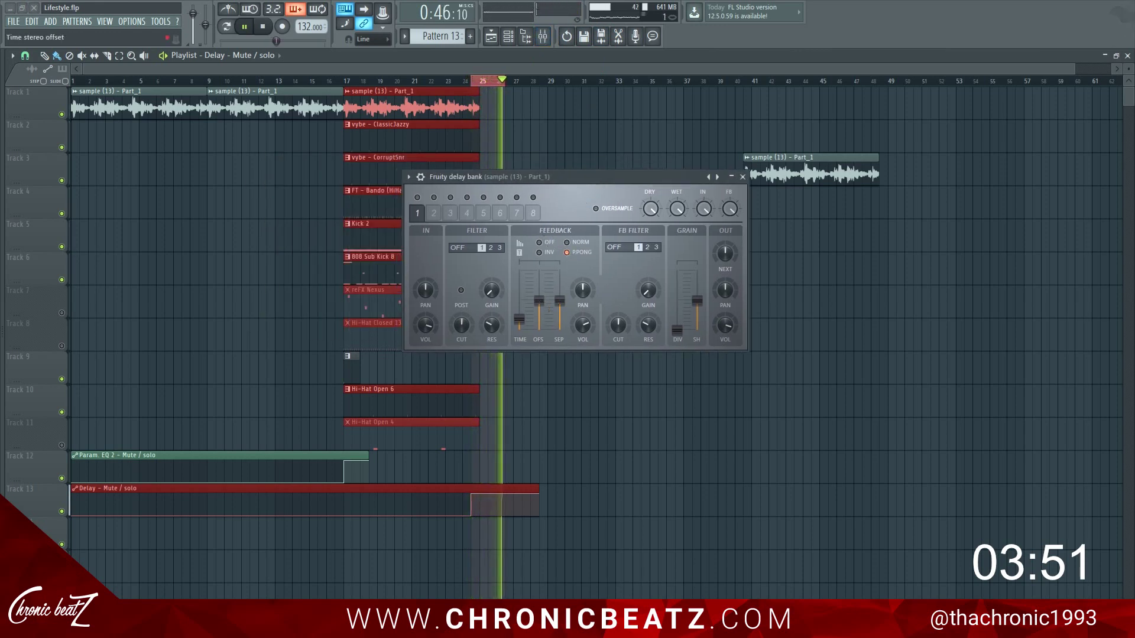
{"action": "left_click_drag", "start_coordinate": [538, 300], "coordinate": [559, 278]}
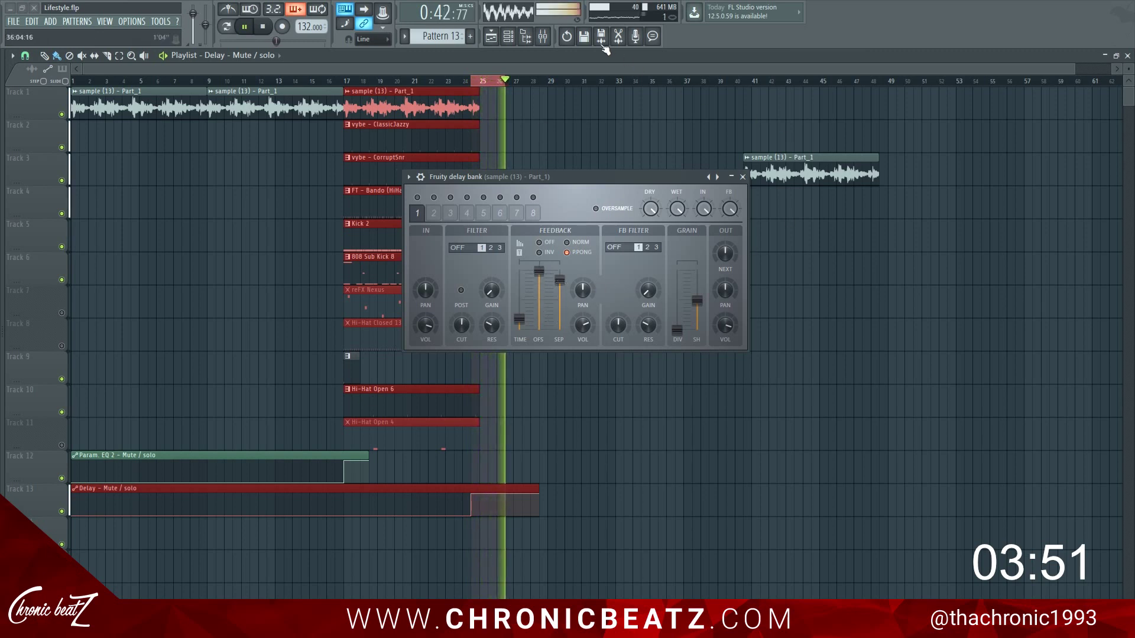
Replace Fruity Delay Bank on the sample's mixer track with Fruity Delay 2 and return to the playlist.
{"action": "left_click", "coordinate": [544, 38]}
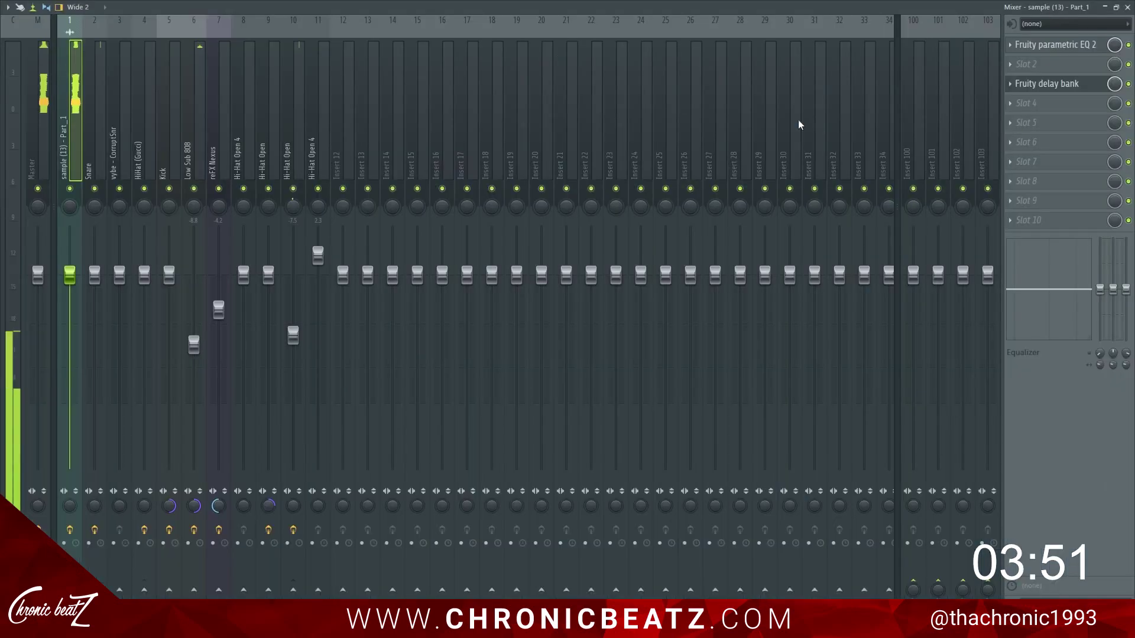
{"action": "left_click", "coordinate": [1012, 86]}
{"action": "mouse_move", "coordinate": [1018, 99]}
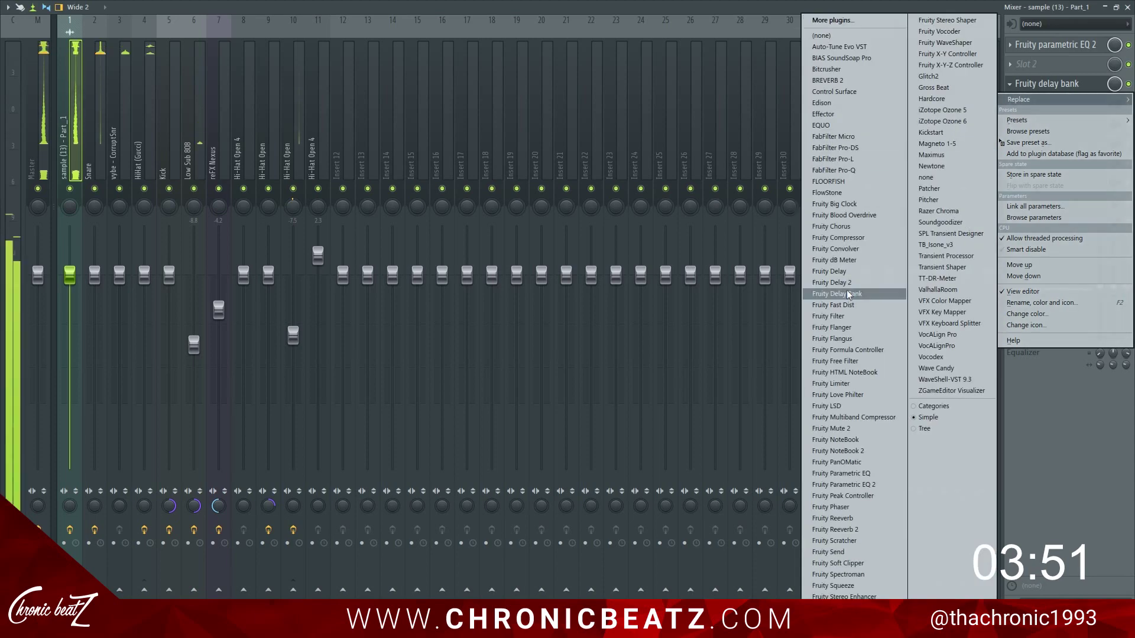
{"action": "left_click", "coordinate": [833, 283]}
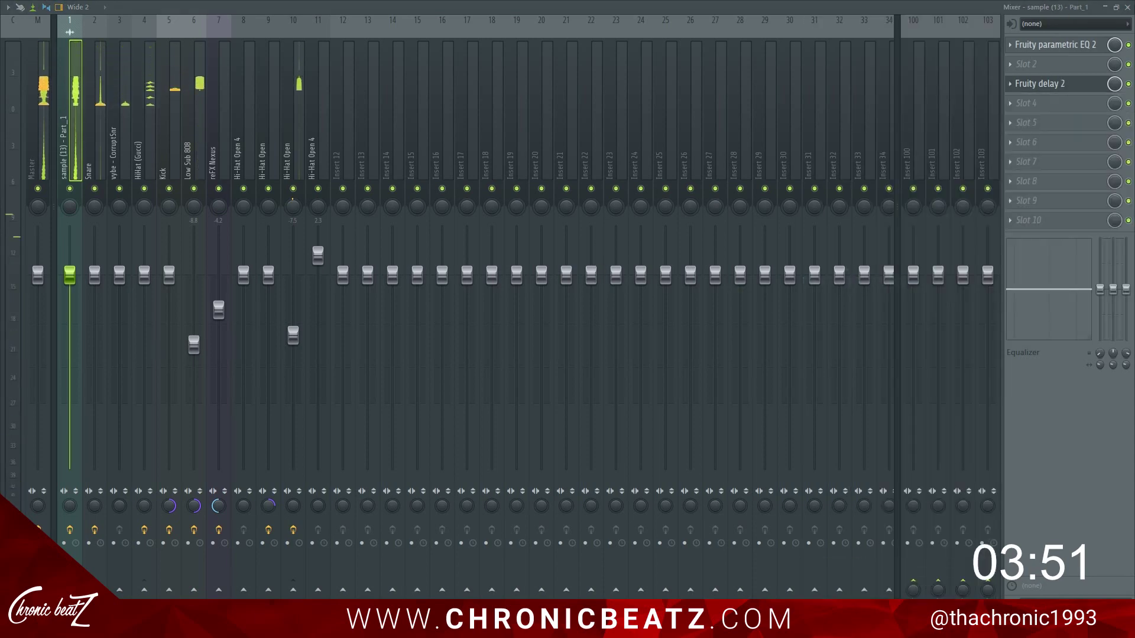
{"action": "left_click", "coordinate": [1126, 7]}
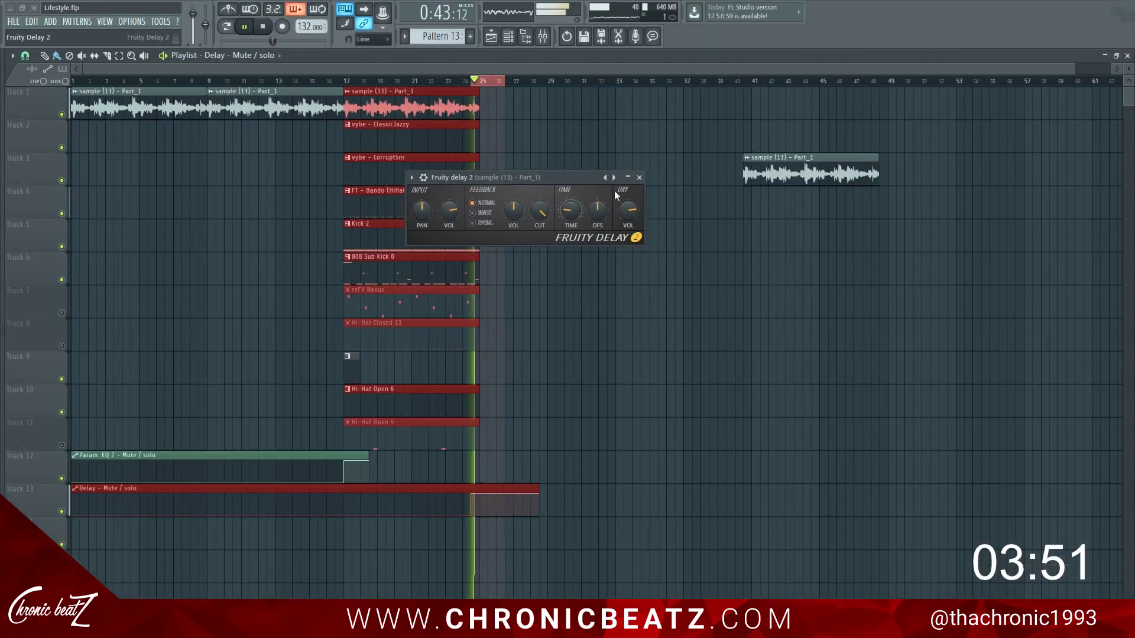
Set Fruity Delay 2's feedback to ping-pong mode and its delay time to 8 steps.
{"action": "left_click_drag", "start_coordinate": [532, 175], "coordinate": [622, 223]}
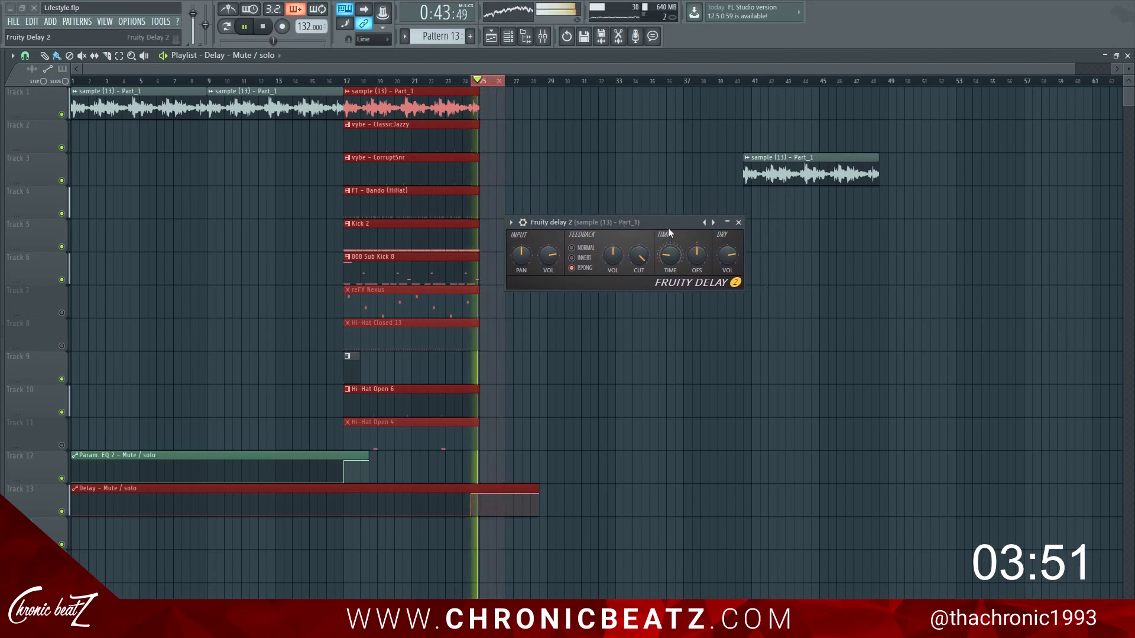
{"action": "right_click", "coordinate": [673, 257]}
{"action": "mouse_move", "coordinate": [715, 278]}
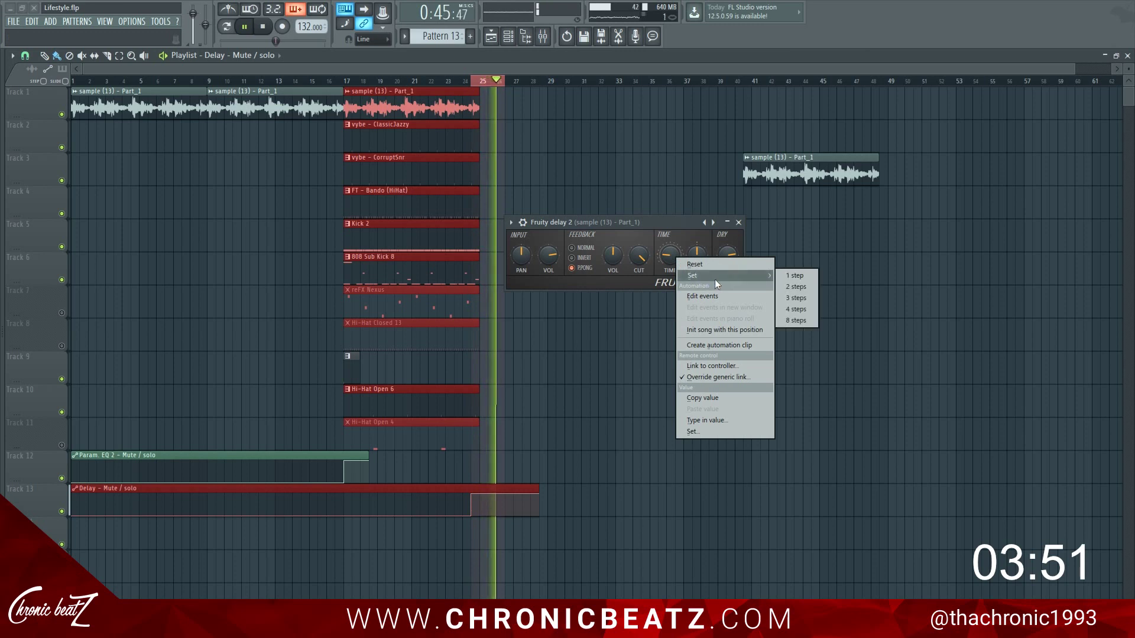
{"action": "left_click", "coordinate": [792, 319]}
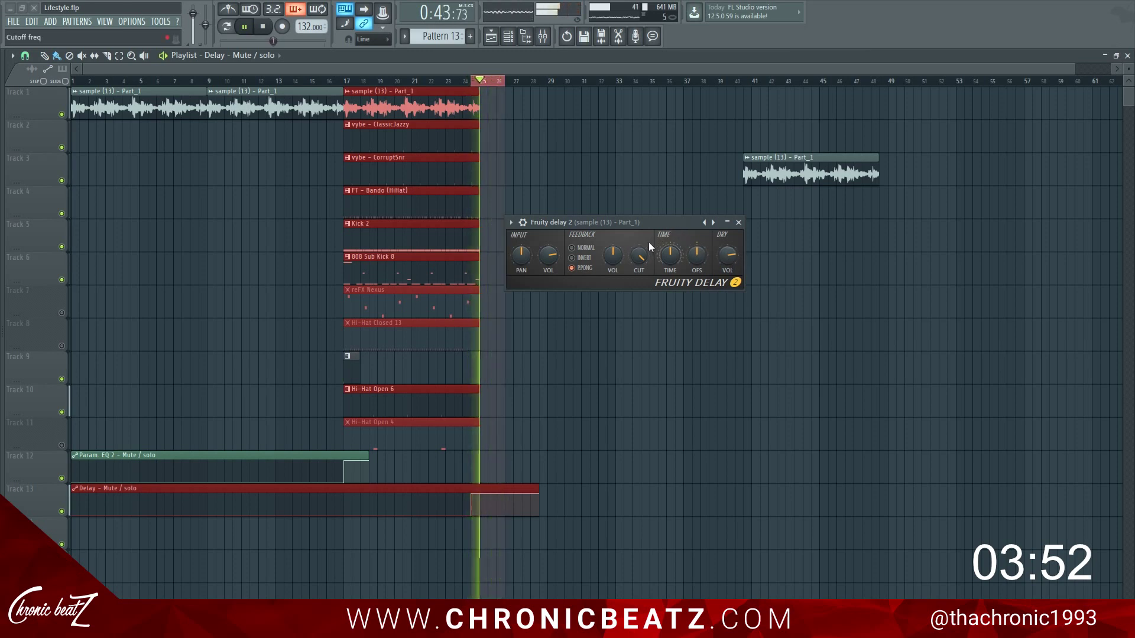
Pan Fruity Delay 2's input partly to the left while replaying the loop around bar 25.
{"action": "key", "text": "space"}
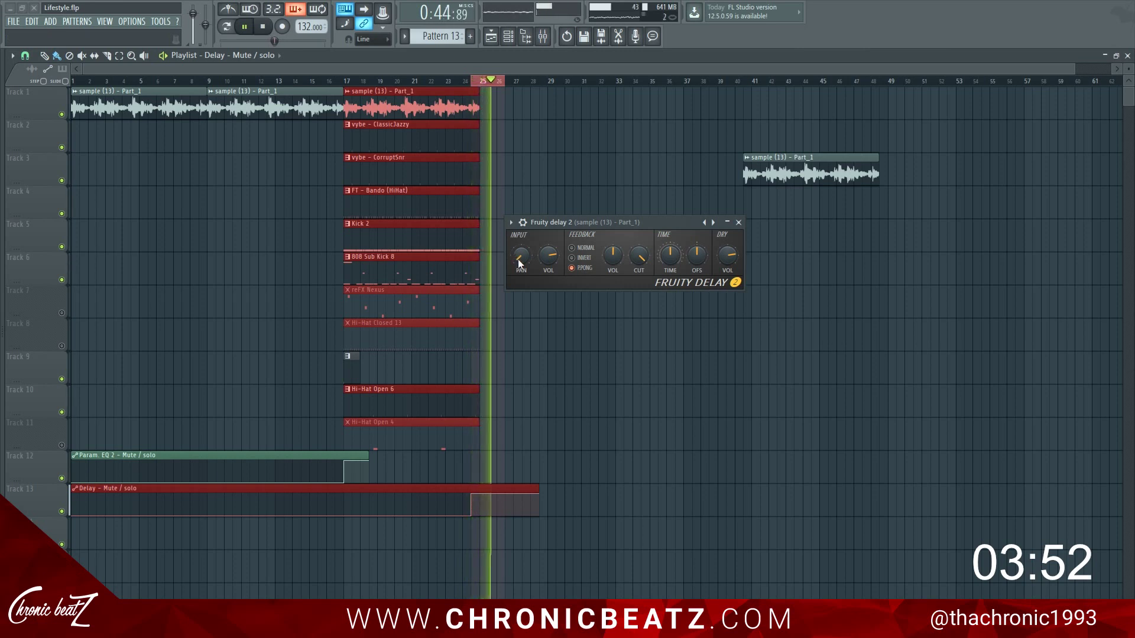
{"action": "key", "text": "space"}
{"action": "left_click_drag", "start_coordinate": [522, 256], "coordinate": [523, 230]}
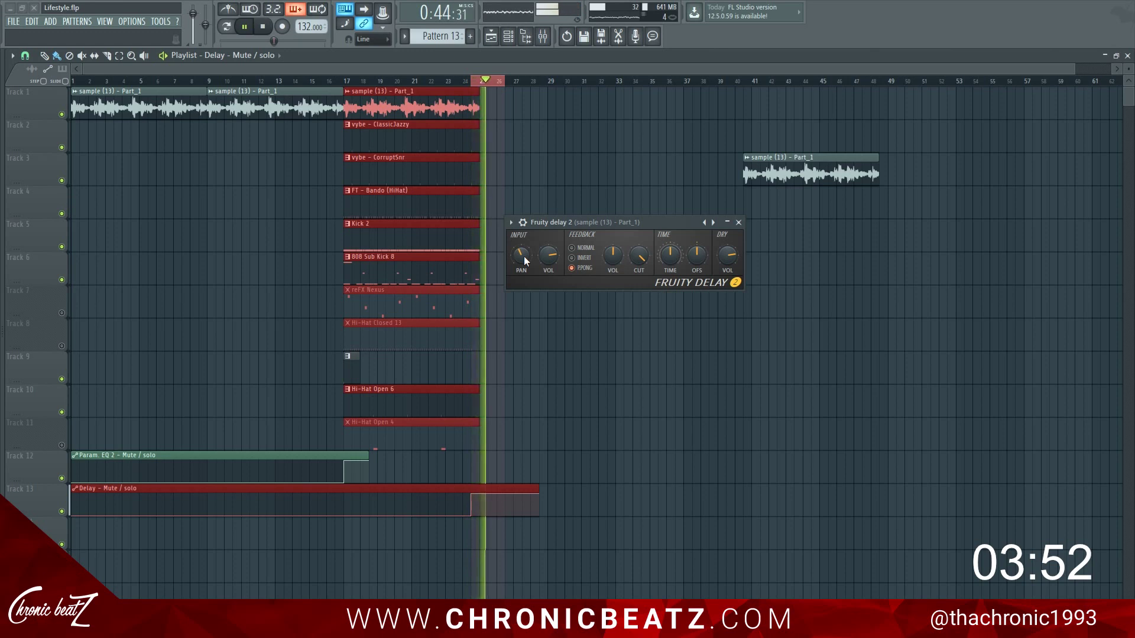
{"action": "left_click_drag", "start_coordinate": [524, 257], "coordinate": [523, 266]}
{"action": "key", "text": "space"}
{"action": "key", "text": "space"}
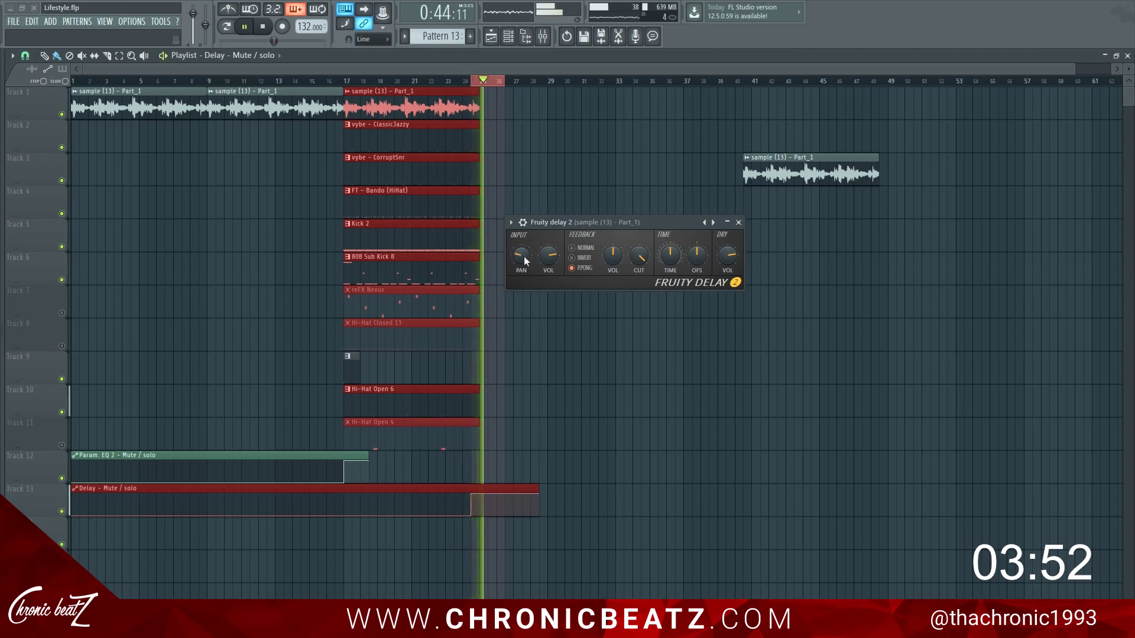
{"action": "left_click_drag", "start_coordinate": [524, 256], "coordinate": [524, 267]}
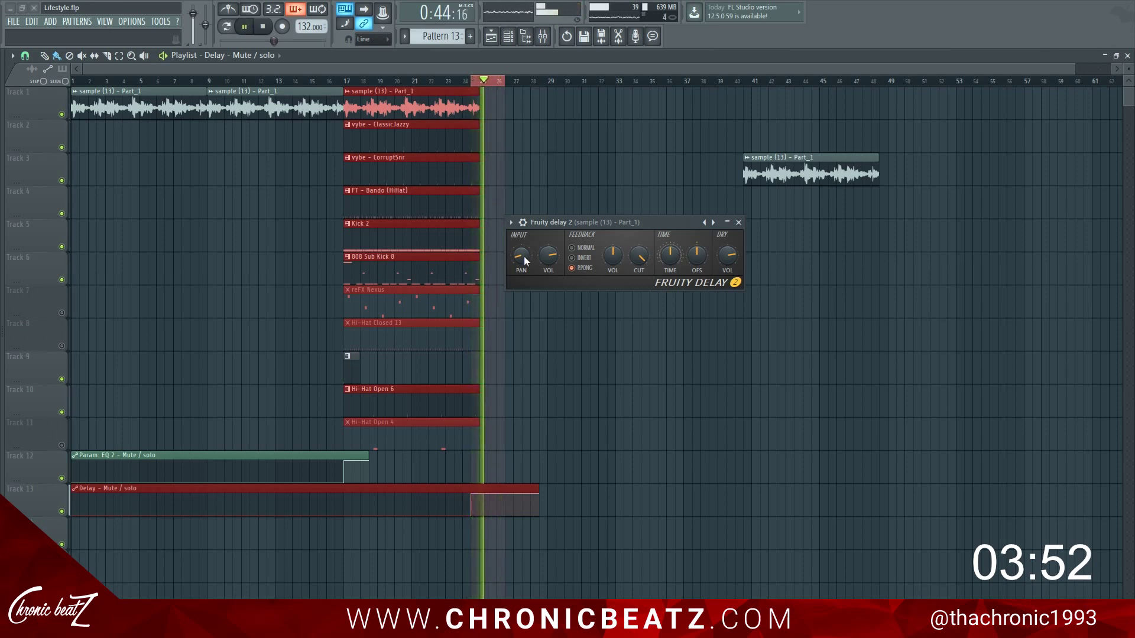
{"action": "key", "text": "space"}
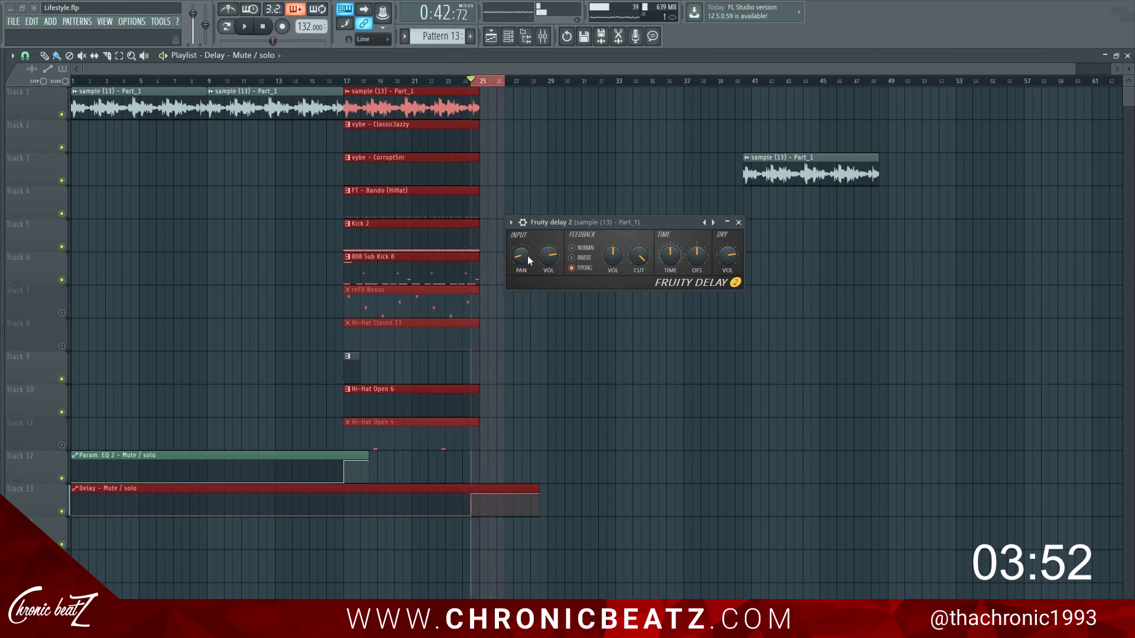
Compare normal with ping-pong feedback in Fruity Delay 2, keep ping-pong, and pan its input to the right while replaying the loop.
{"action": "left_click", "coordinate": [595, 249]}
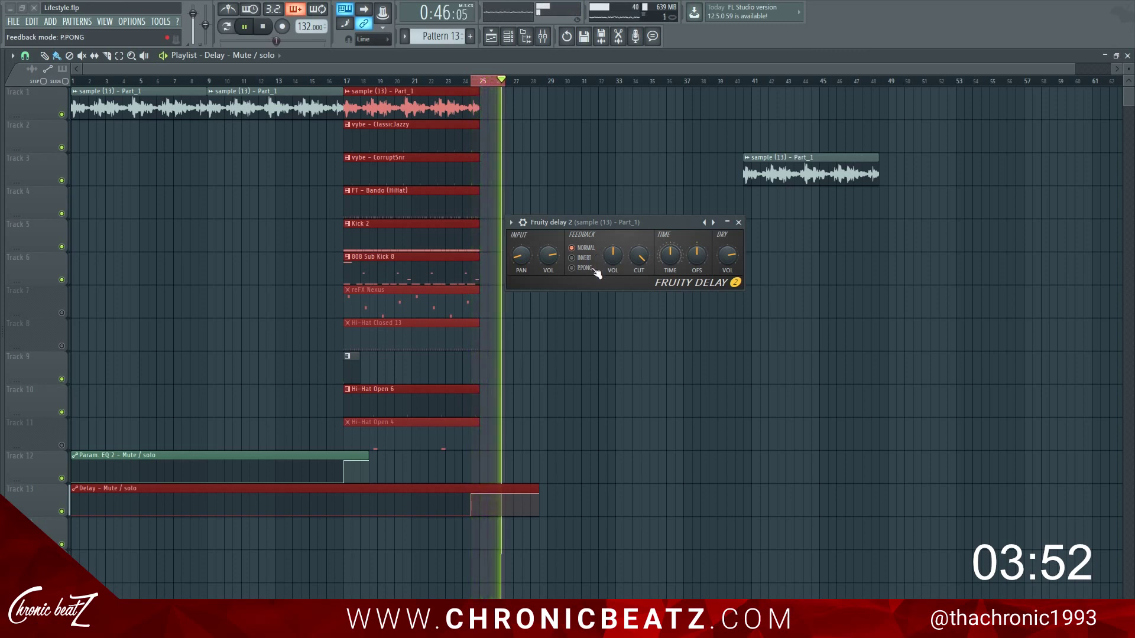
{"action": "left_click", "coordinate": [571, 268]}
{"action": "key", "text": "space"}
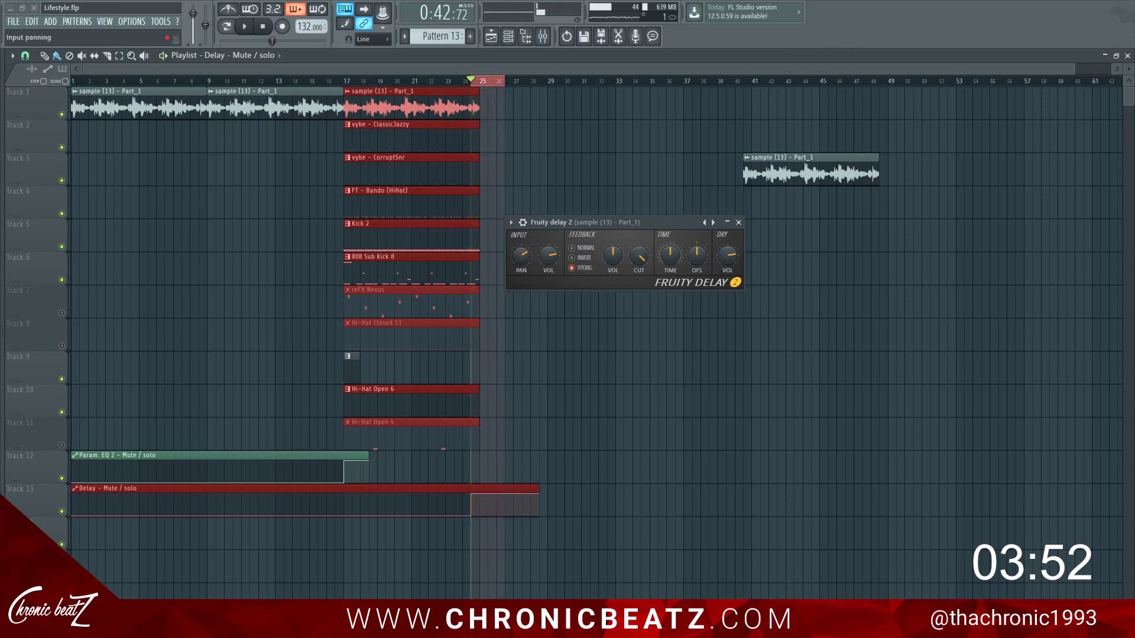
{"action": "key", "text": "space"}
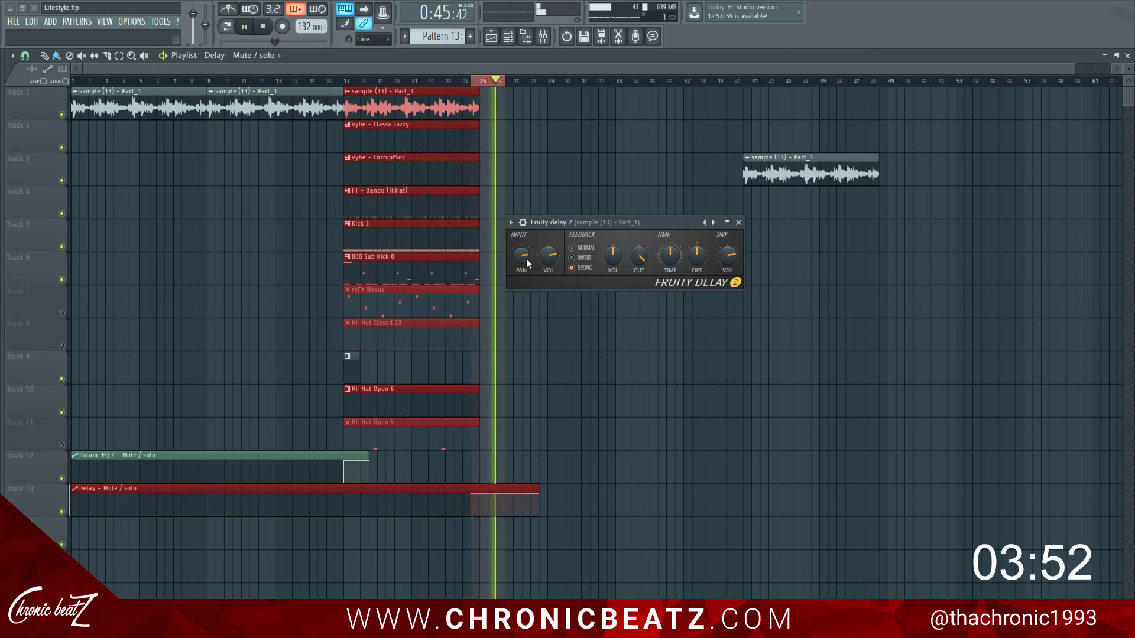
{"action": "key", "text": "space"}
{"action": "key", "text": "space"}
{"action": "key", "text": "space"}
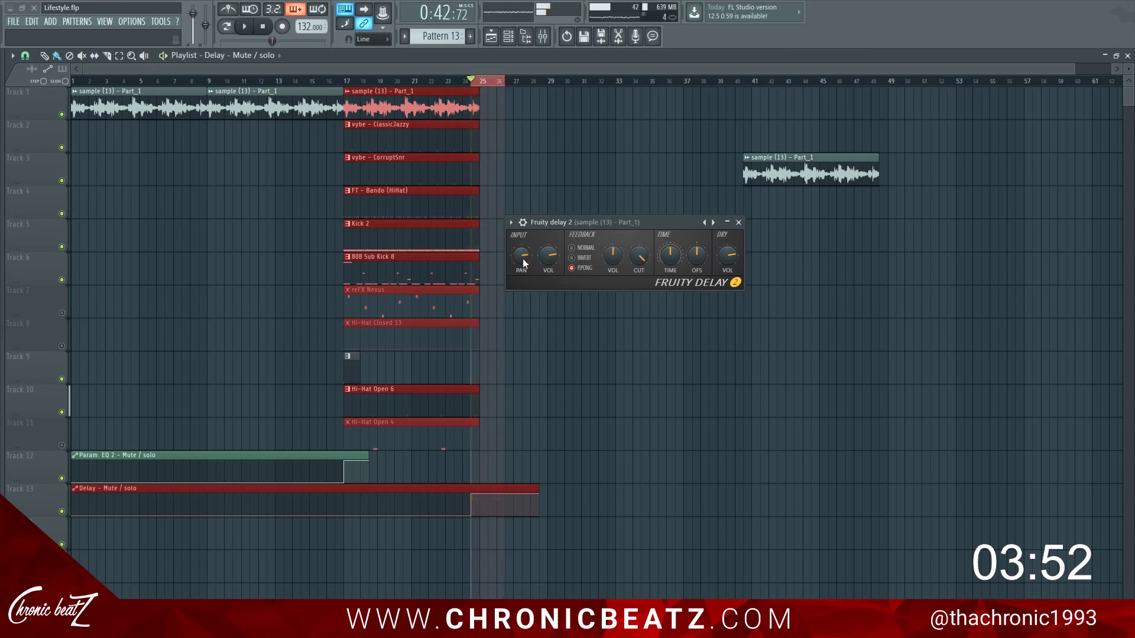
{"action": "left_click", "coordinate": [739, 222]}
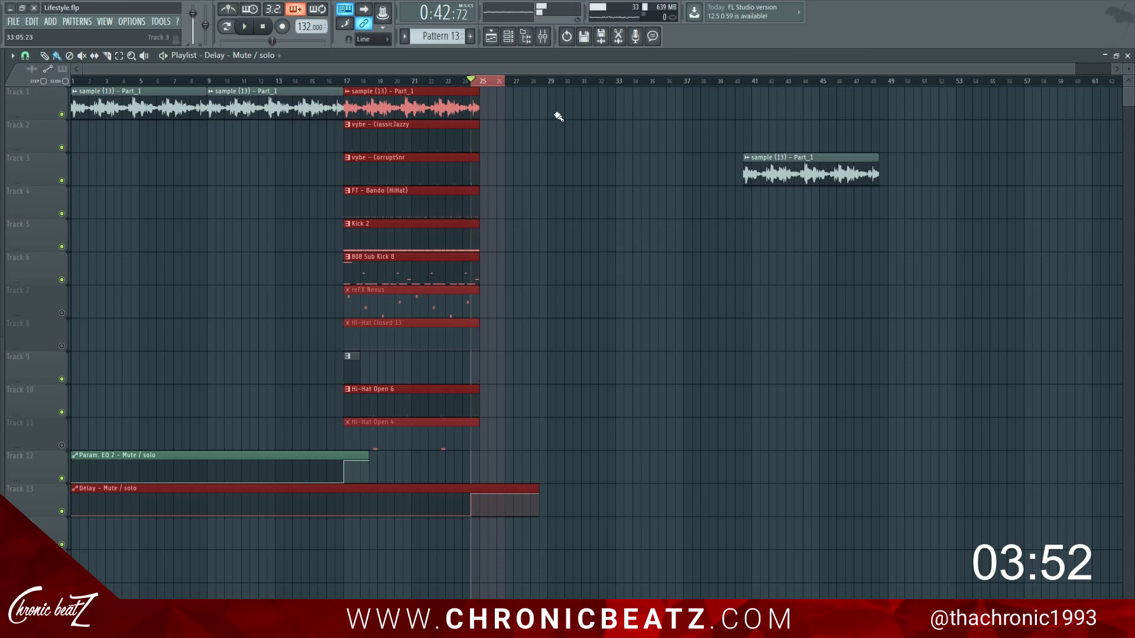
Clear the time selection and play the delay transition from around bar 23.
{"action": "left_click", "coordinate": [447, 81]}
{"action": "key", "text": "space"}
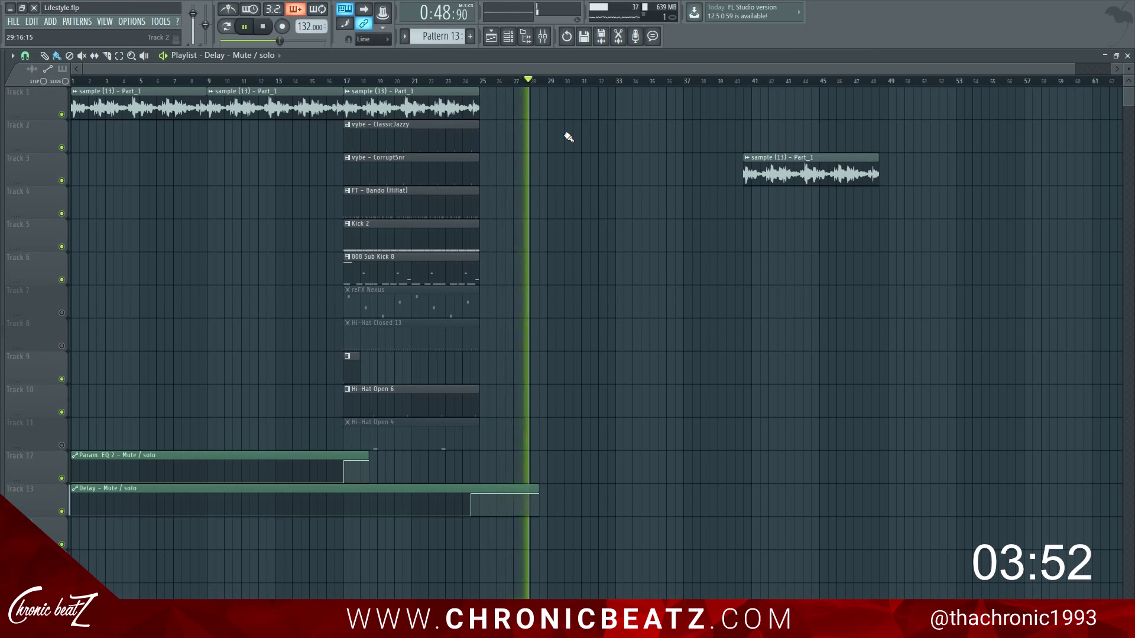
{"action": "key", "text": "space"}
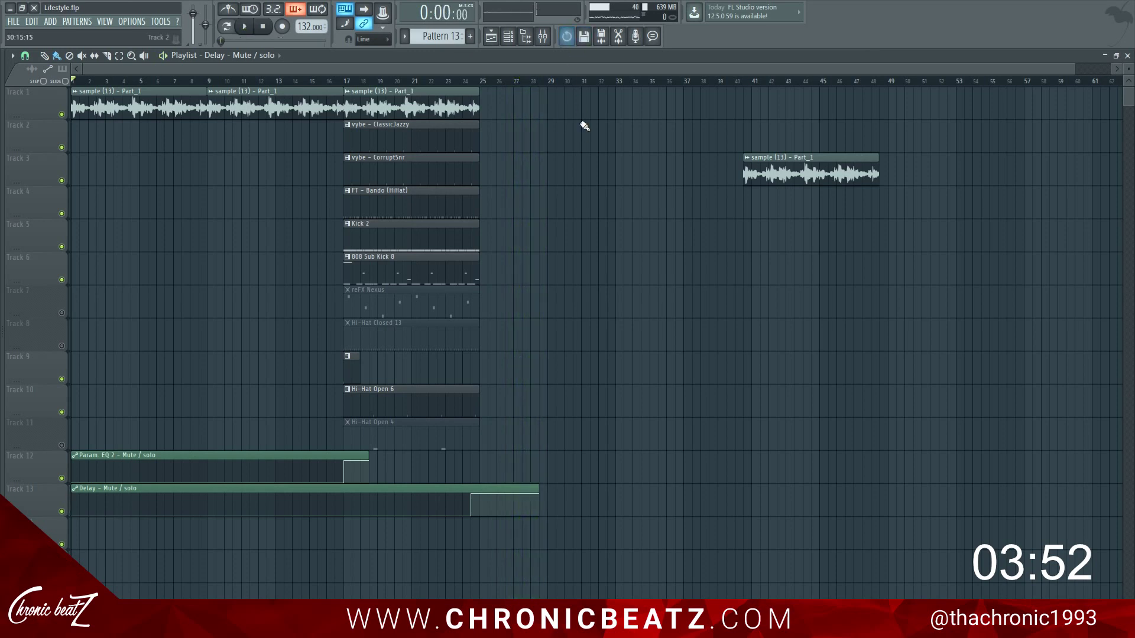
Delete the spare sample clip around bar 41 on Track 3 and listen to the intro up to bar 9.
{"action": "right_click", "coordinate": [768, 176]}
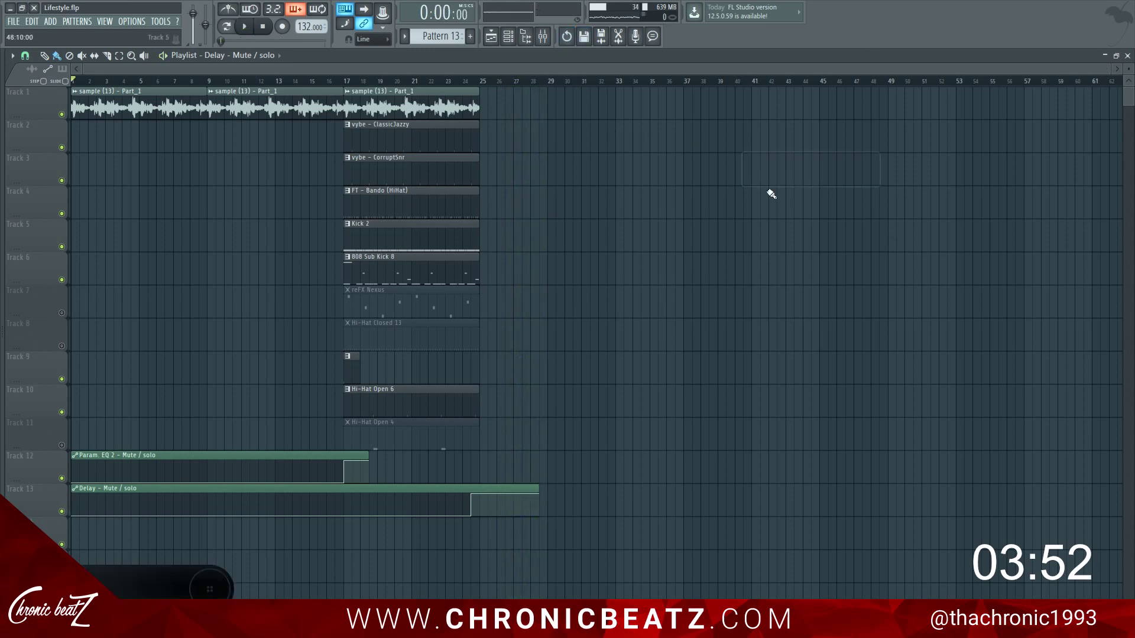
{"action": "key", "text": "space"}
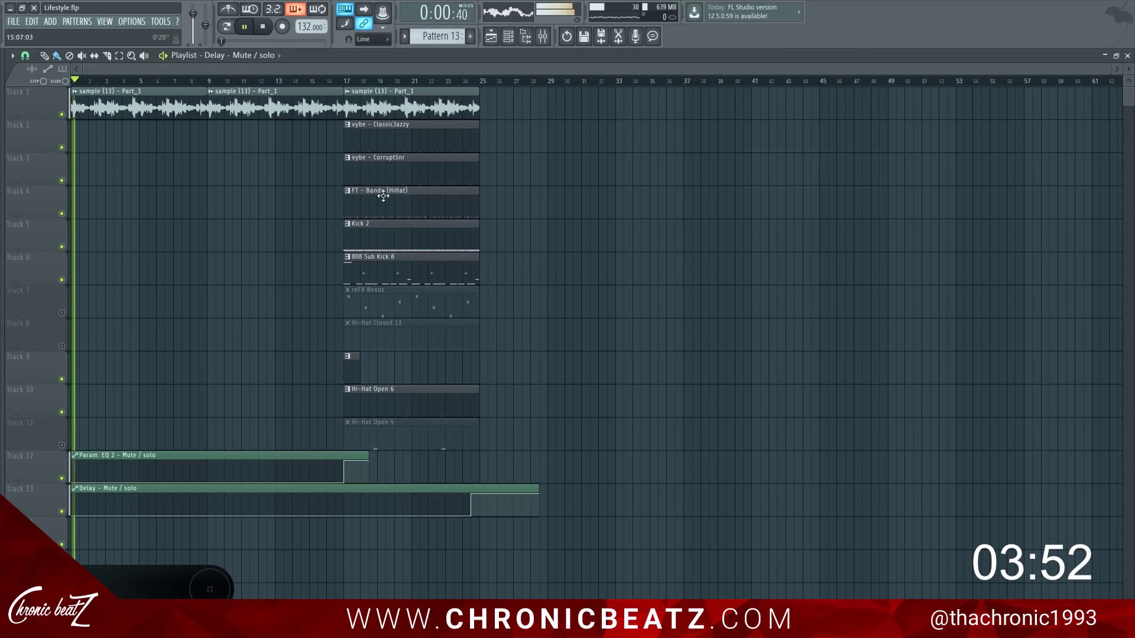
{"action": "left_click", "coordinate": [198, 84]}
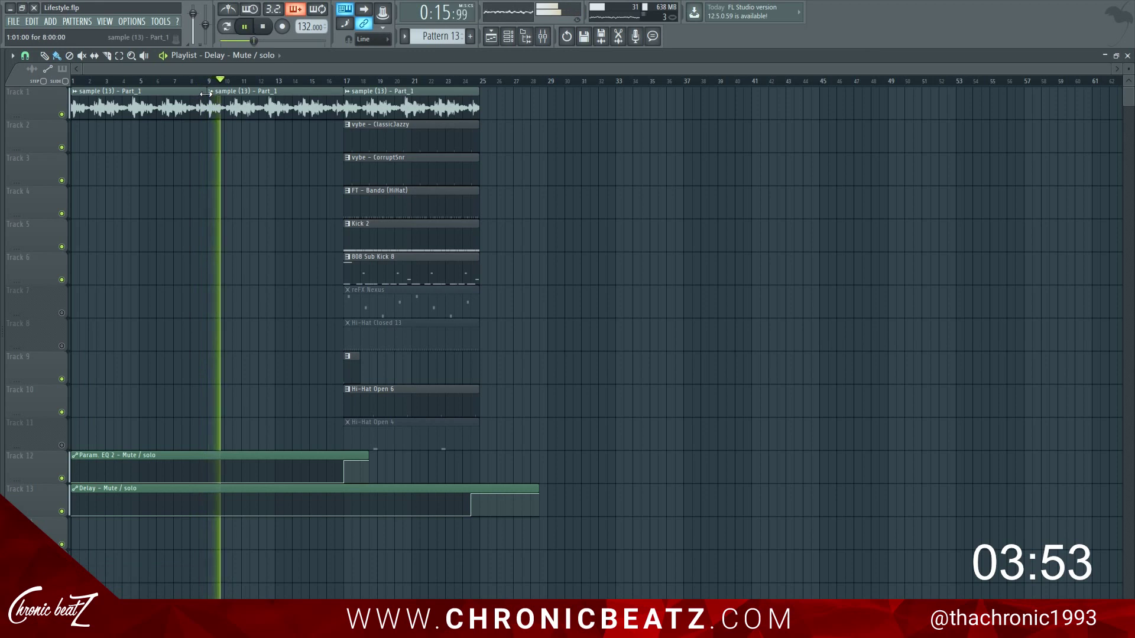
{"action": "key", "text": "space"}
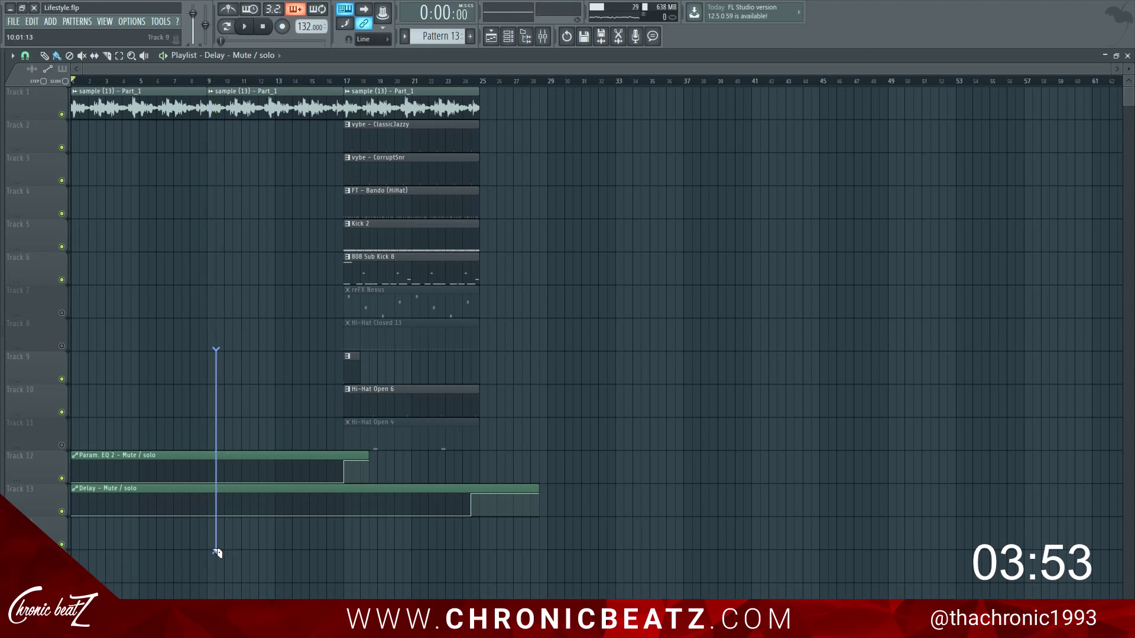
Remove the first eight bars of the sample, EQ and delay clips and shift the whole arrangement back to bar 1.
{"action": "right_click", "coordinate": [179, 500]}
{"action": "right_click", "coordinate": [170, 467]}
{"action": "right_click", "coordinate": [141, 105]}
{"action": "key", "text": "ctrl+a"}
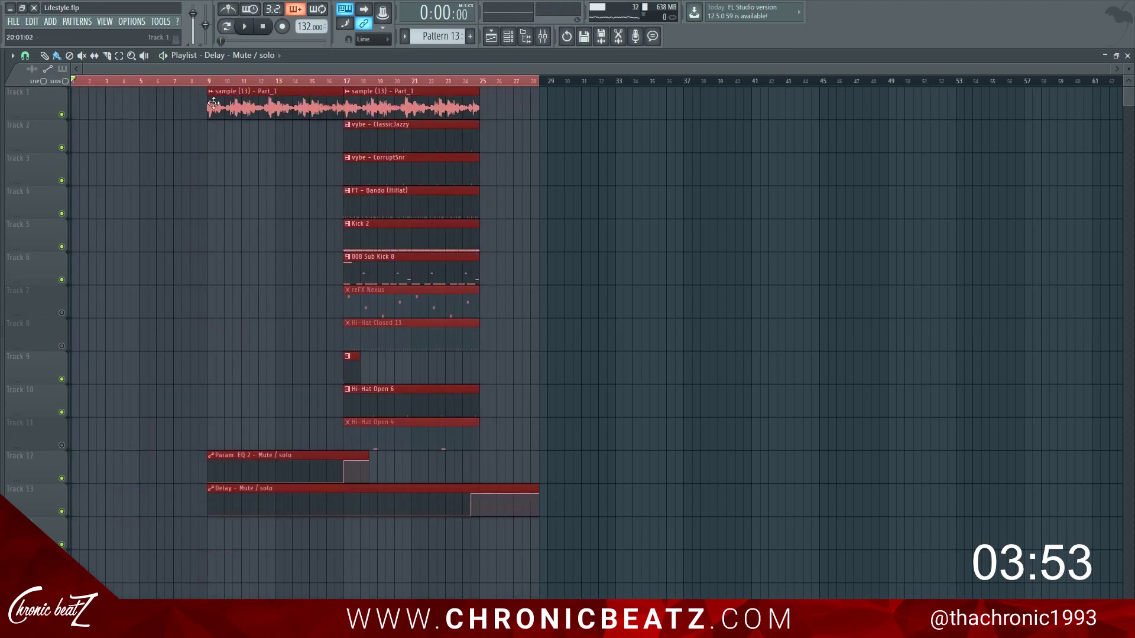
{"action": "left_click_drag", "start_coordinate": [272, 95], "coordinate": [136, 89]}
{"action": "key", "text": "ctrl+d"}
{"action": "scroll", "coordinate": [133, 82], "scroll_direction": "up", "scroll_amount": 5}
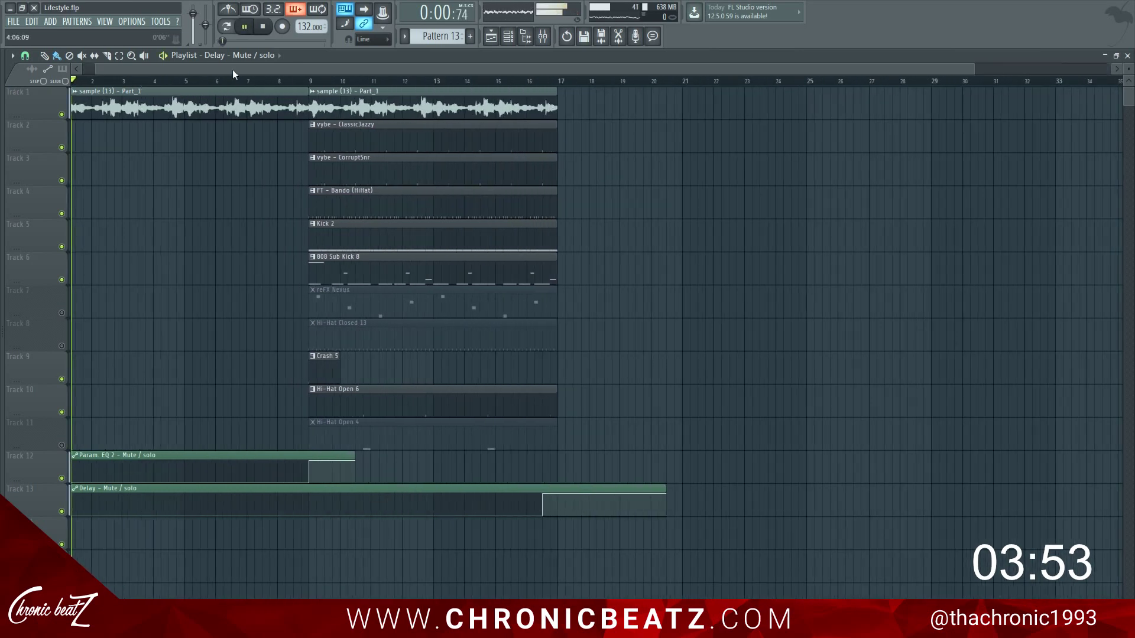
Add a vybe - ClassicJazzy clip on Track 2 from bar 5 to bar 9.
{"action": "left_click", "coordinate": [91, 142]}
{"action": "left_click_drag", "start_coordinate": [91, 143], "coordinate": [254, 196]}
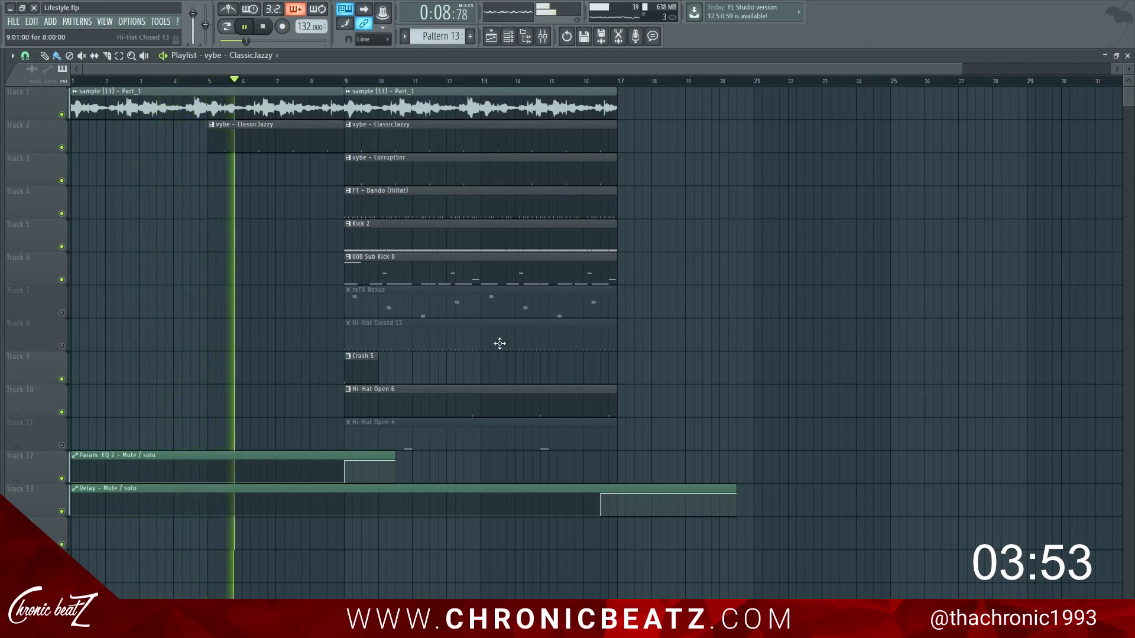
{"action": "key", "text": "space"}
Copy the Hi-Hat Closed 13 clip ahead of bar 9, unmute Track 8, and trim the copy's start to 5:09.
{"action": "left_click_drag", "start_coordinate": [516, 336], "coordinate": [145, 340]}
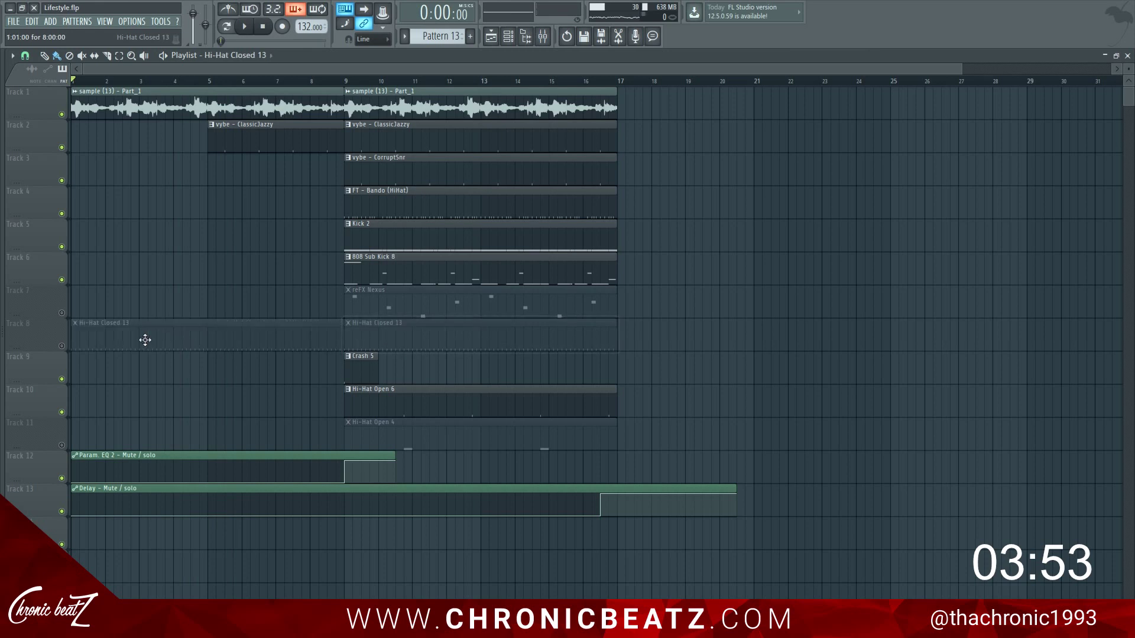
{"action": "left_click", "coordinate": [62, 345]}
{"action": "left_click_drag", "start_coordinate": [73, 343], "coordinate": [224, 343]}
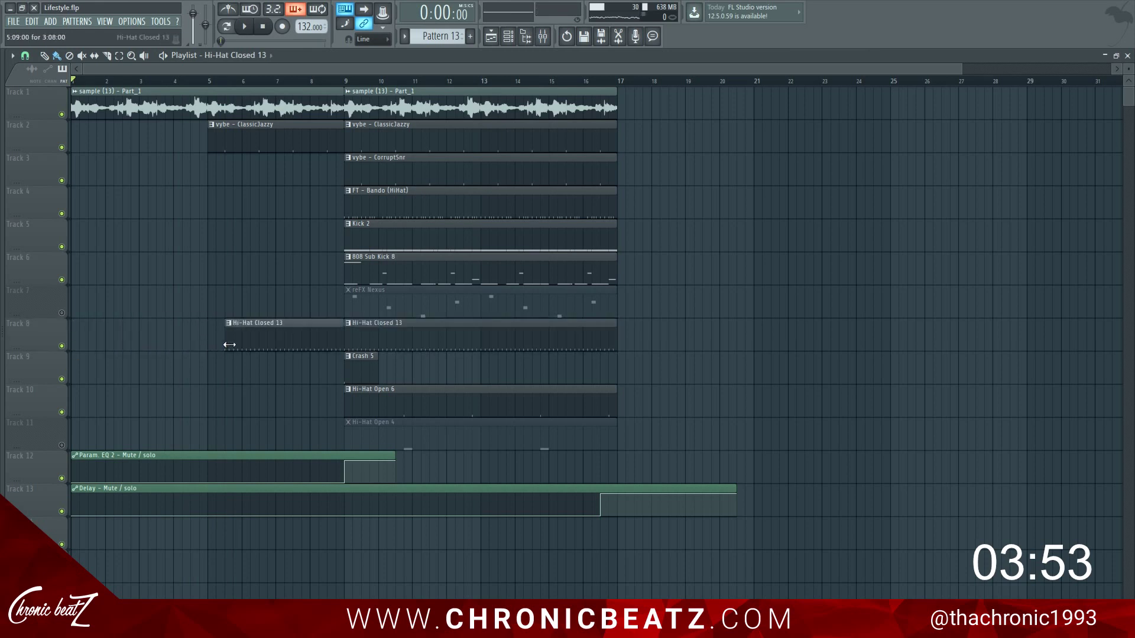
Copy the Hi-Hat Open 4 clip ahead of bar 9, trim its start to bar 6, and unmute Track 11 during playback.
{"action": "key", "text": "space"}
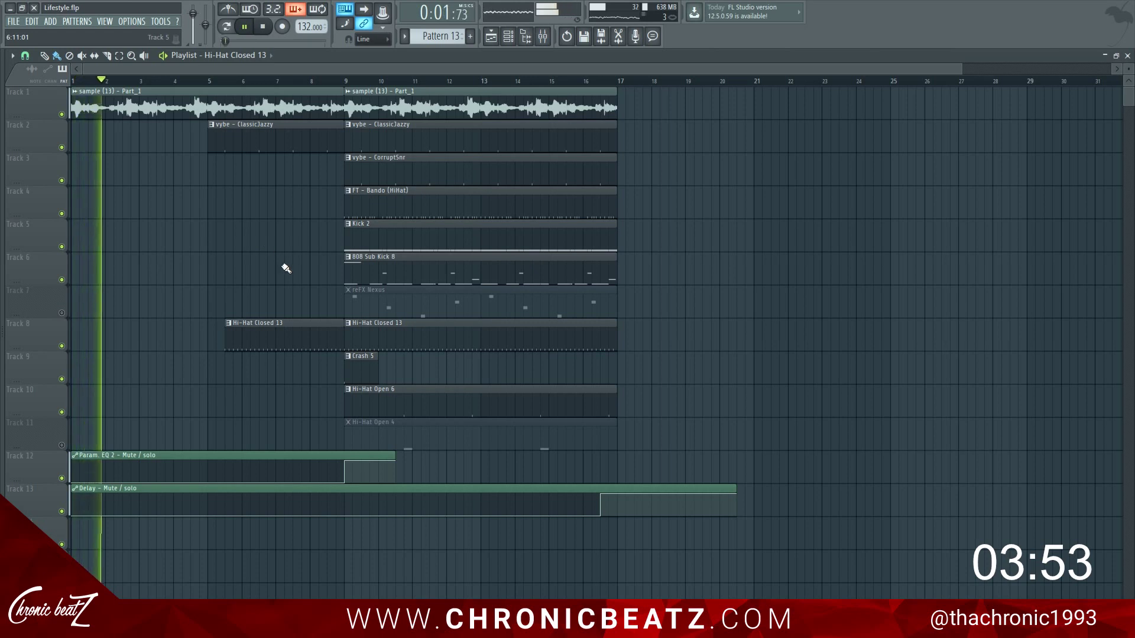
{"action": "mouse_move", "coordinate": [349, 431]}
{"action": "left_mouse_down"}
{"action": "mouse_move", "coordinate": [38, 427]}
{"action": "mouse_move", "coordinate": [244, 438]}
{"action": "left_mouse_up"}
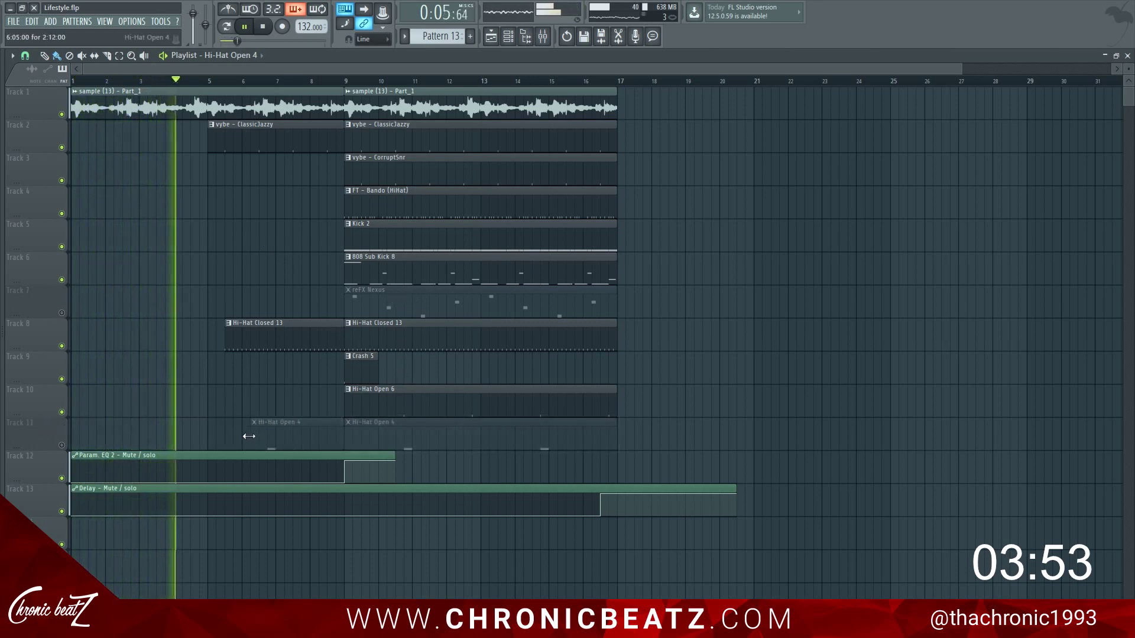
{"action": "left_click", "coordinate": [61, 446]}
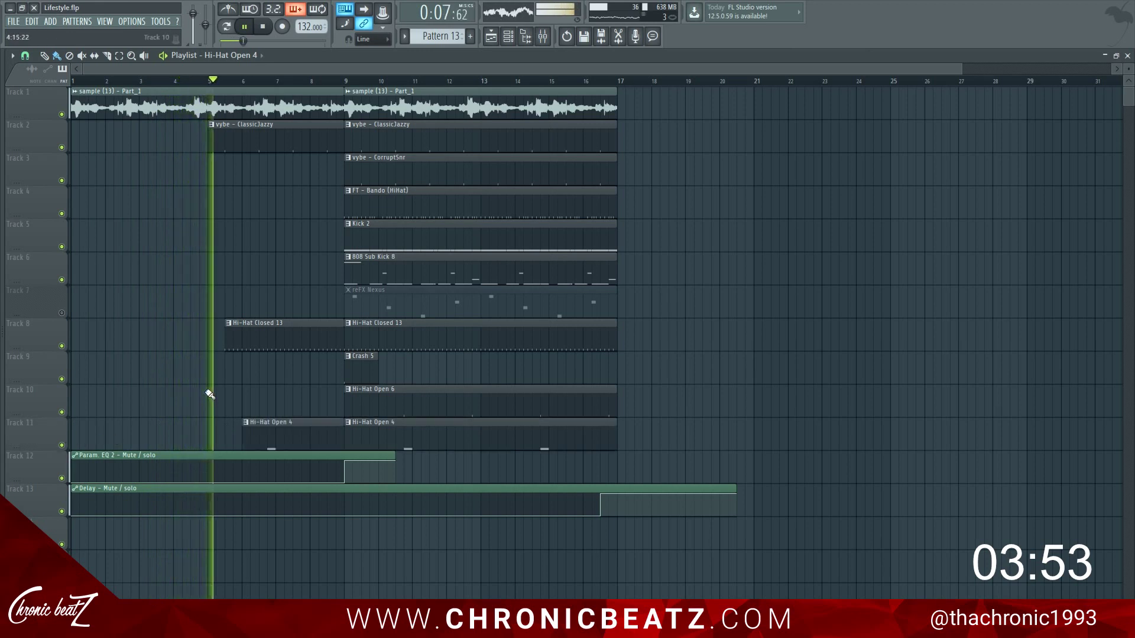
Delete the Hi-Hat Closed 13 and Hi-Hat Open 4 clips that start at bar 9.
{"action": "right_click", "coordinate": [437, 349]}
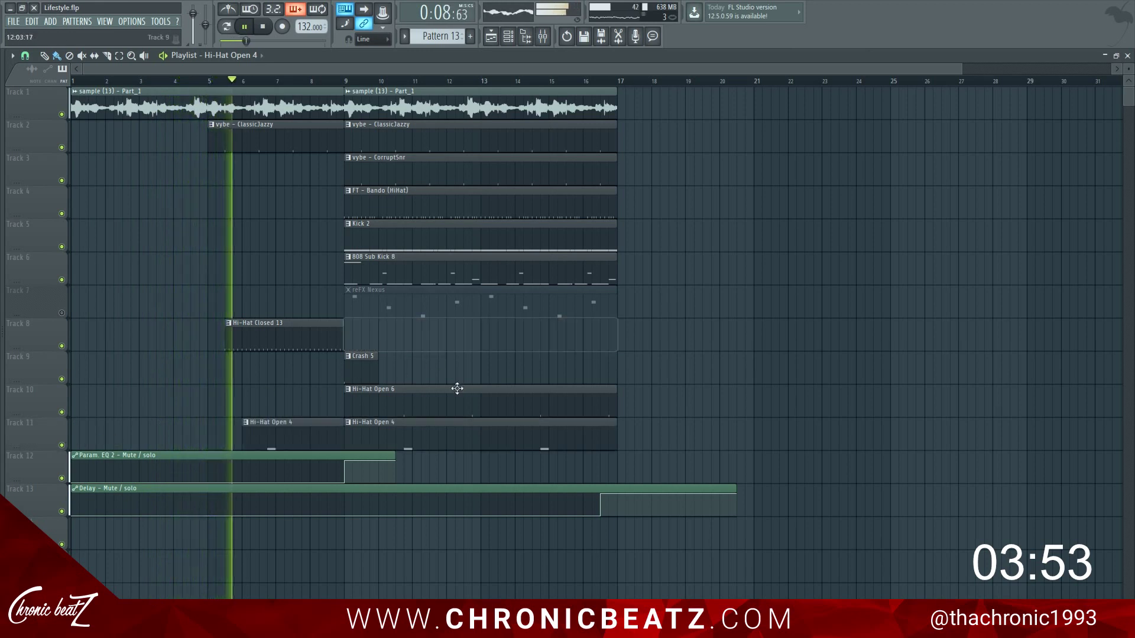
{"action": "right_click", "coordinate": [462, 445]}
{"action": "key", "text": "space"}
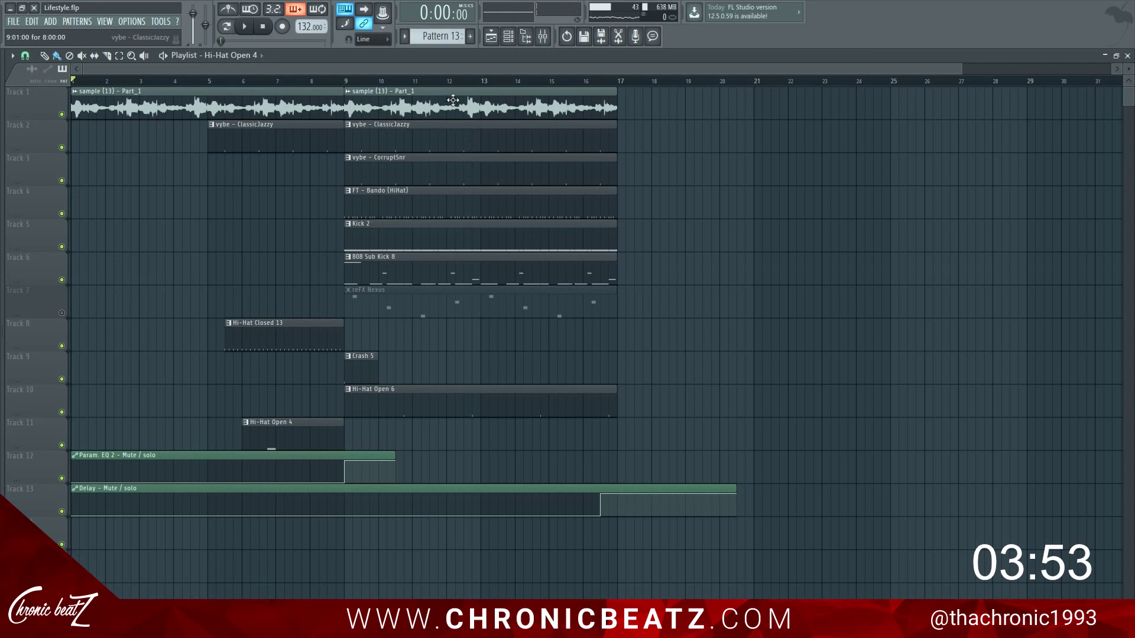
Check the hi-hat tracks in the mixer and play the playlist from around bar 5.
{"action": "left_click", "coordinate": [542, 37]}
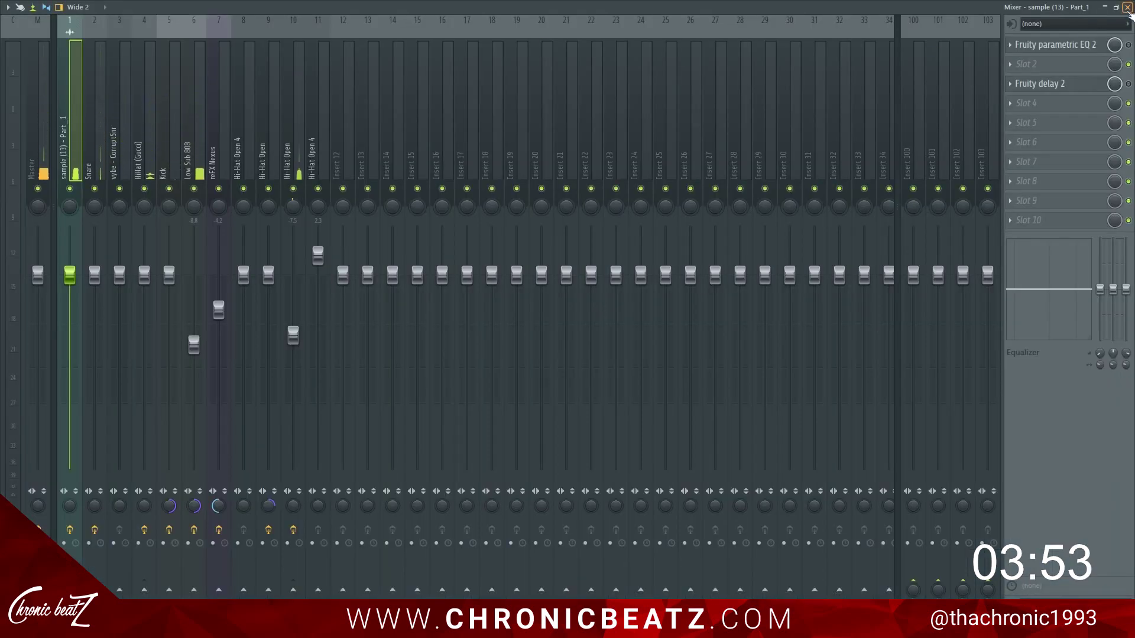
{"action": "left_click", "coordinate": [1127, 7]}
{"action": "left_click", "coordinate": [230, 82]}
{"action": "key", "text": "space"}
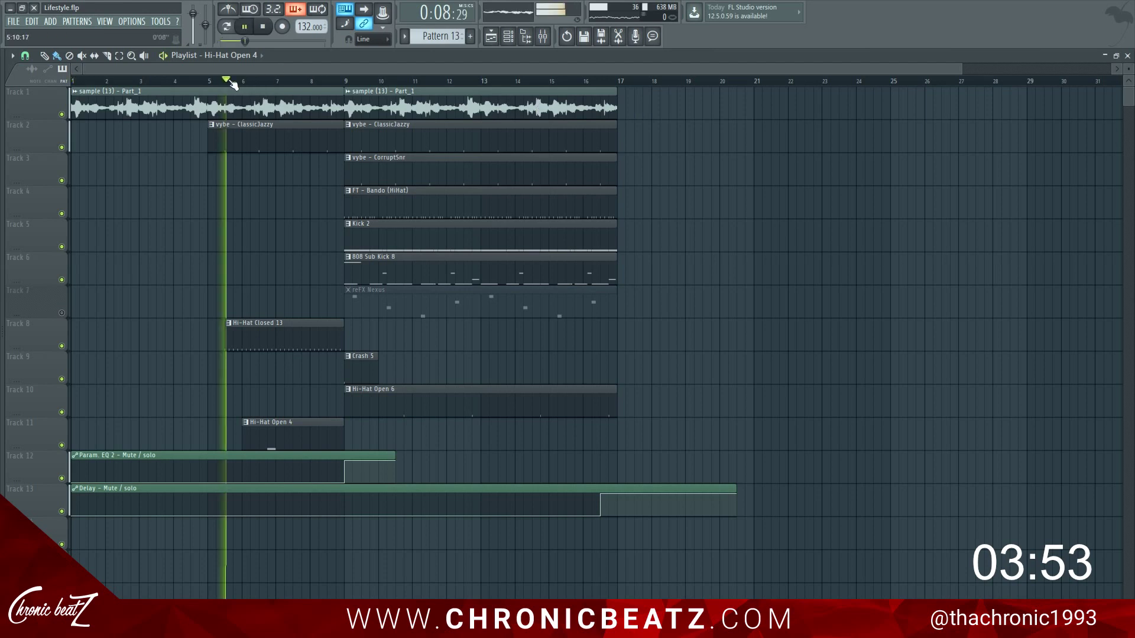
Unmute the Hi-Hat Closed 13 and Hi-Hat Open 4 channels in the channel rack.
{"action": "double_click", "coordinate": [276, 329]}
{"action": "key", "text": "Escape"}
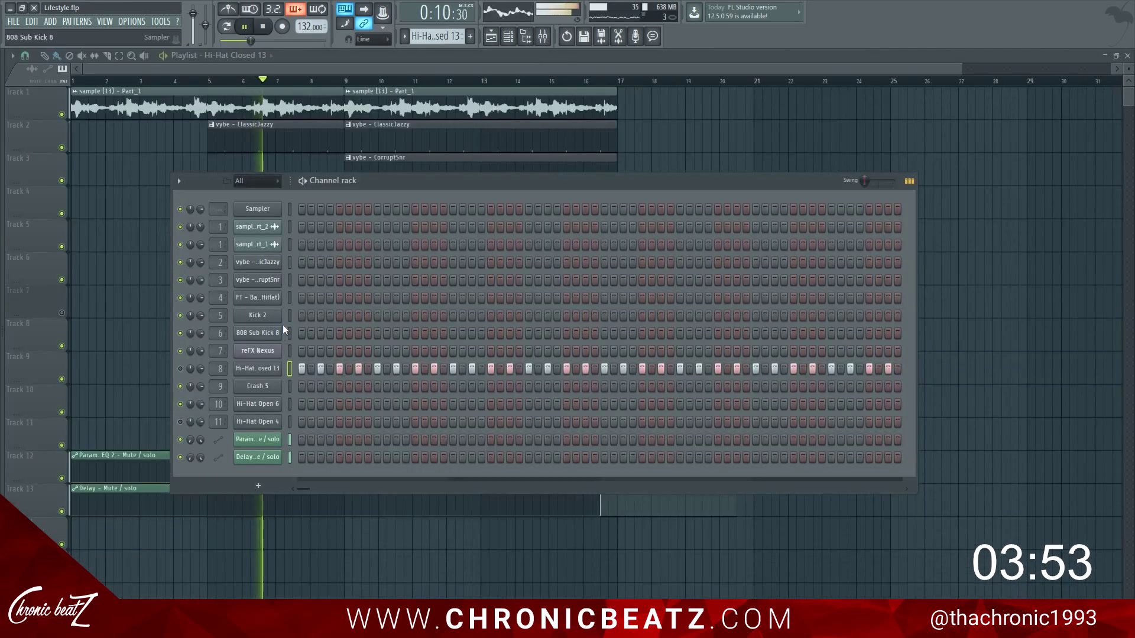
{"action": "key", "text": "space"}
{"action": "left_click", "coordinate": [179, 370]}
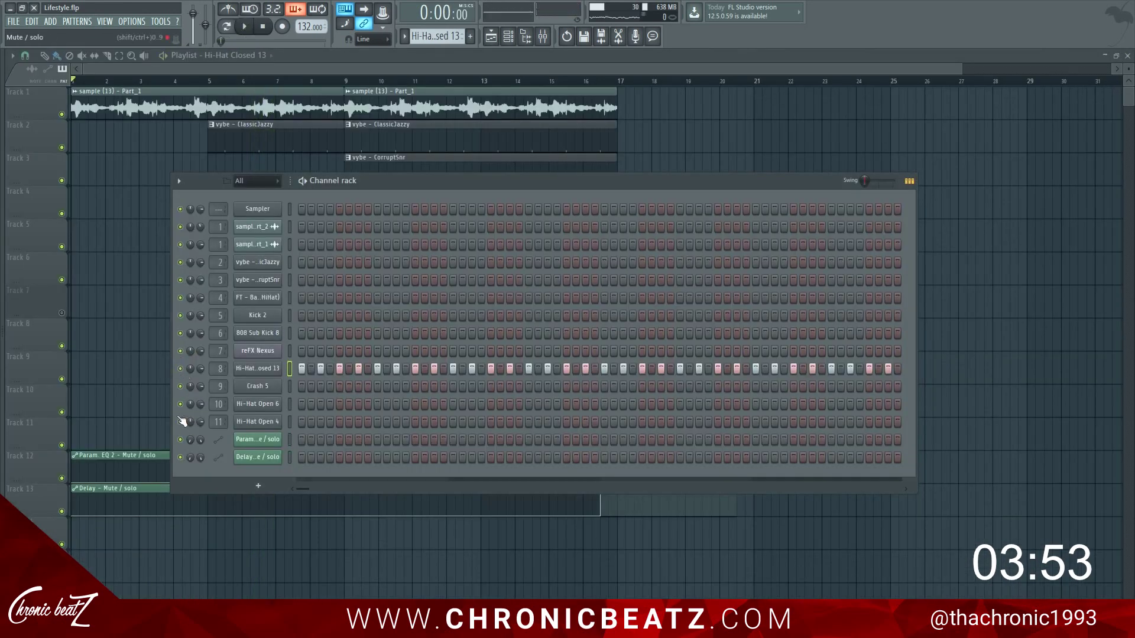
{"action": "key", "text": "F6"}
Play the intro from around bar 3 through the drop at bar 9 to hear the new hi-hats.
{"action": "key", "text": "space"}
{"action": "left_click", "coordinate": [224, 81]}
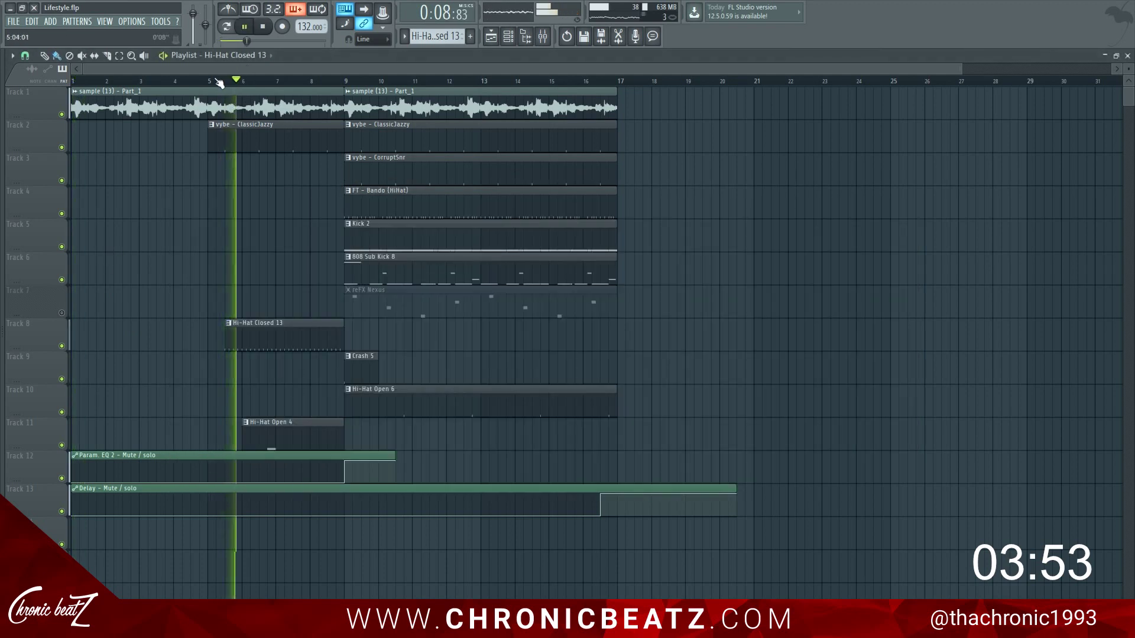
{"action": "left_click", "coordinate": [188, 81]}
{"action": "left_click", "coordinate": [155, 81]}
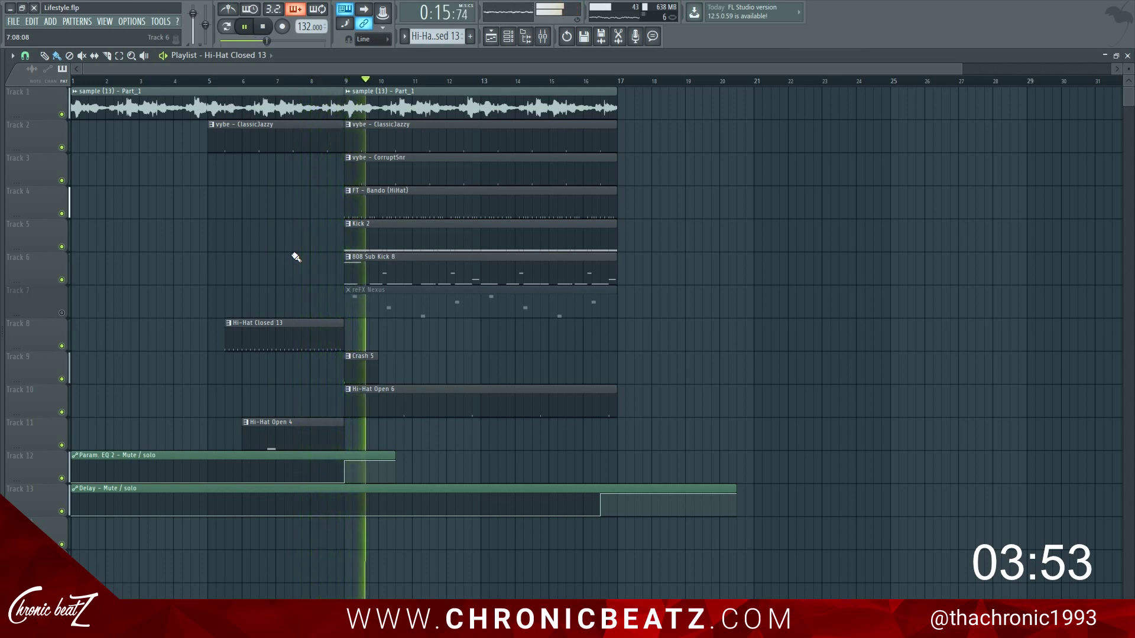
{"action": "key", "text": "space"}
Show the sample browser, collapse Chronic Beatz Drumkit Vol. 1, and widen the browser to reach the Vybe kits.
{"action": "key", "text": "alt+F8"}
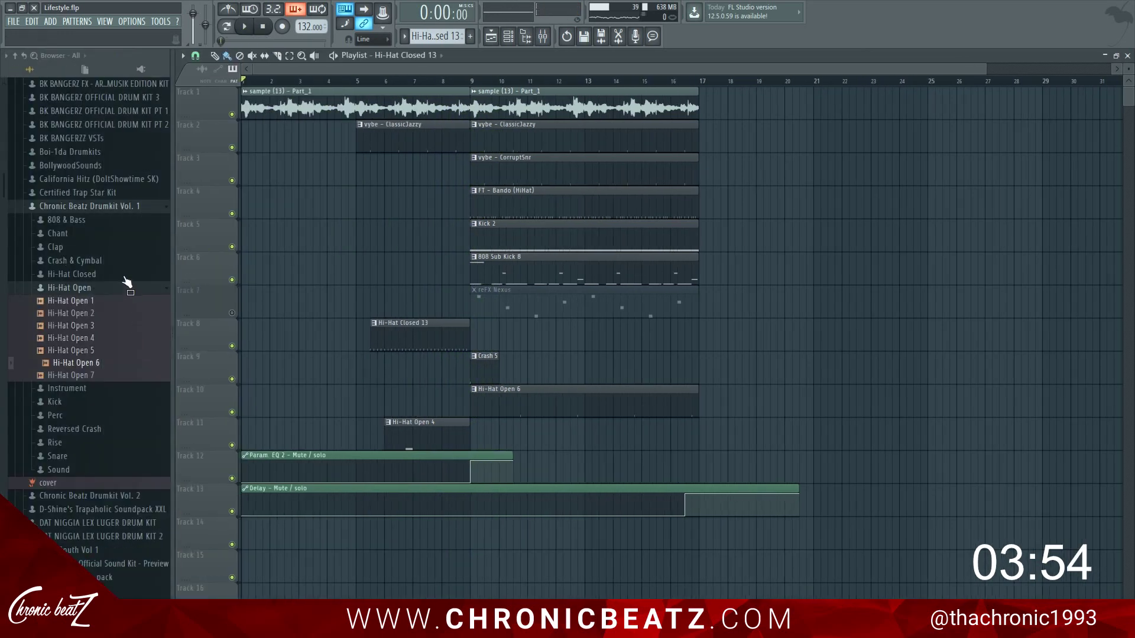
{"action": "left_click", "coordinate": [150, 211]}
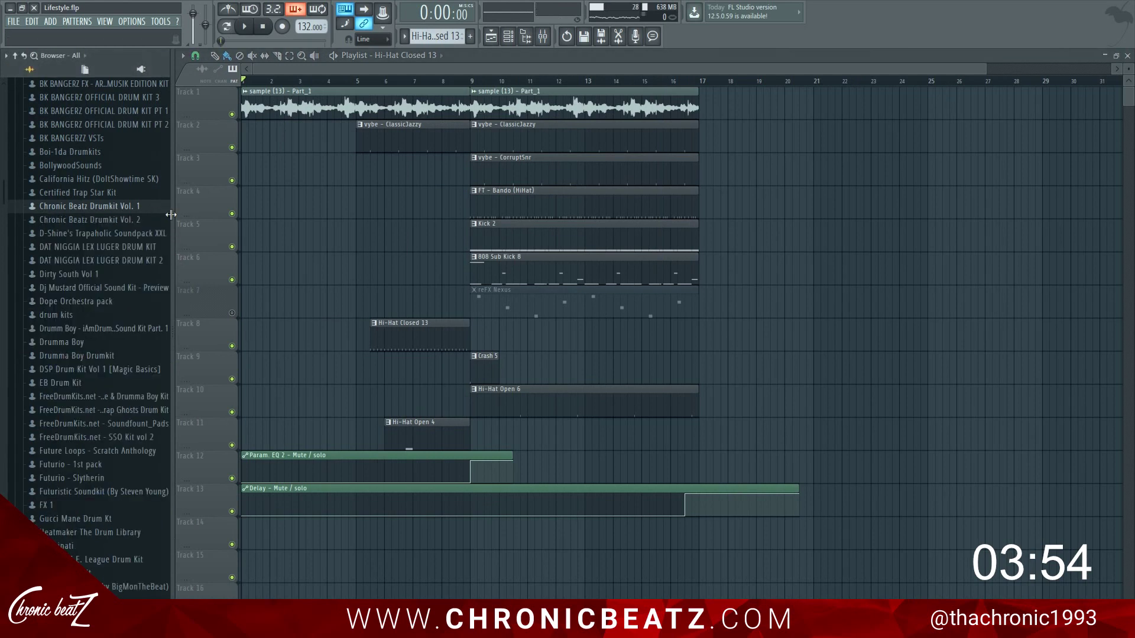
{"action": "left_click_drag", "start_coordinate": [171, 213], "coordinate": [238, 289]}
{"action": "scroll", "coordinate": [179, 372], "scroll_direction": "down", "scroll_amount": 16}
{"action": "scroll", "coordinate": [179, 371], "scroll_direction": "down", "scroll_amount": 5}
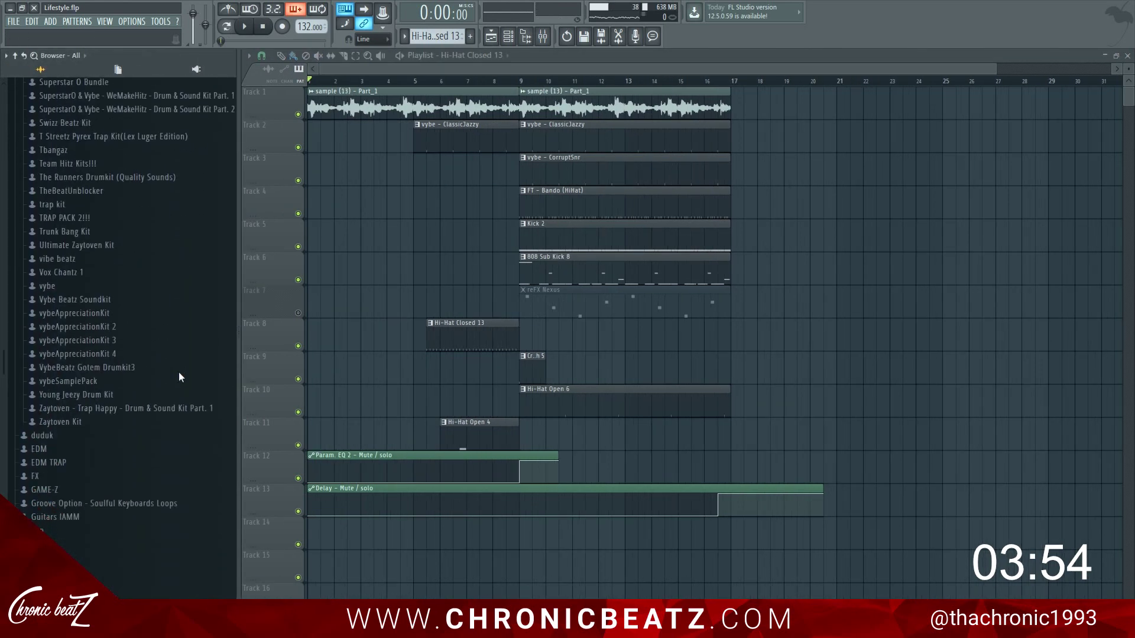
Place vybe - CymbalFX from the FX folder of vybeAppreciationKit 4 on Track 14 at bar 8.
{"action": "left_click", "coordinate": [106, 354]}
{"action": "left_click", "coordinate": [101, 393]}
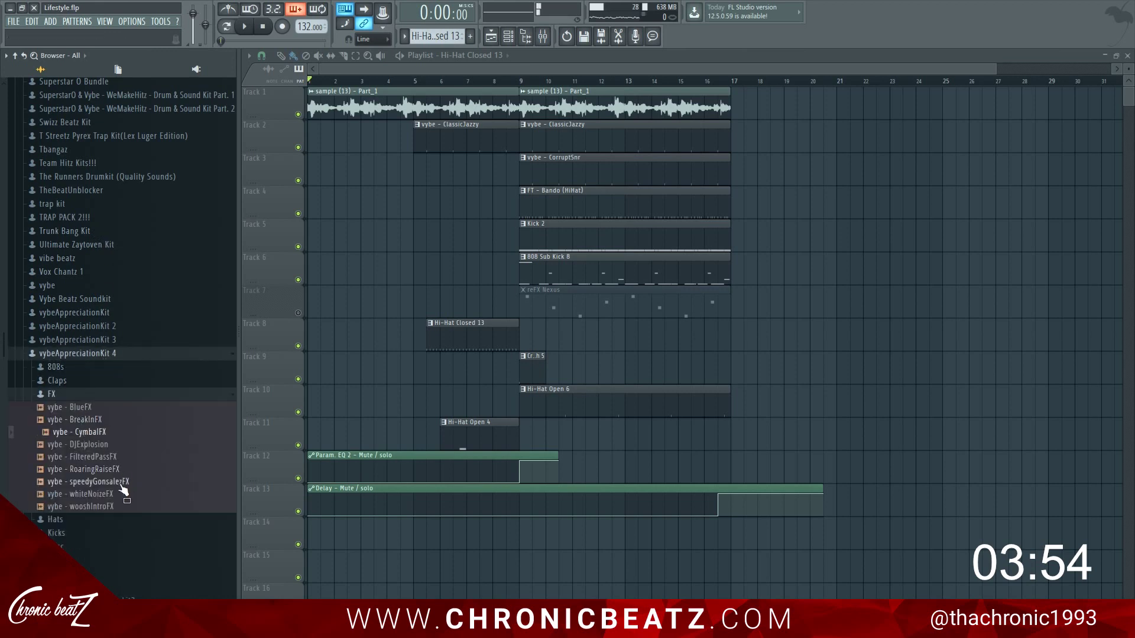
{"action": "left_click_drag", "start_coordinate": [513, 539], "coordinate": [538, 537]}
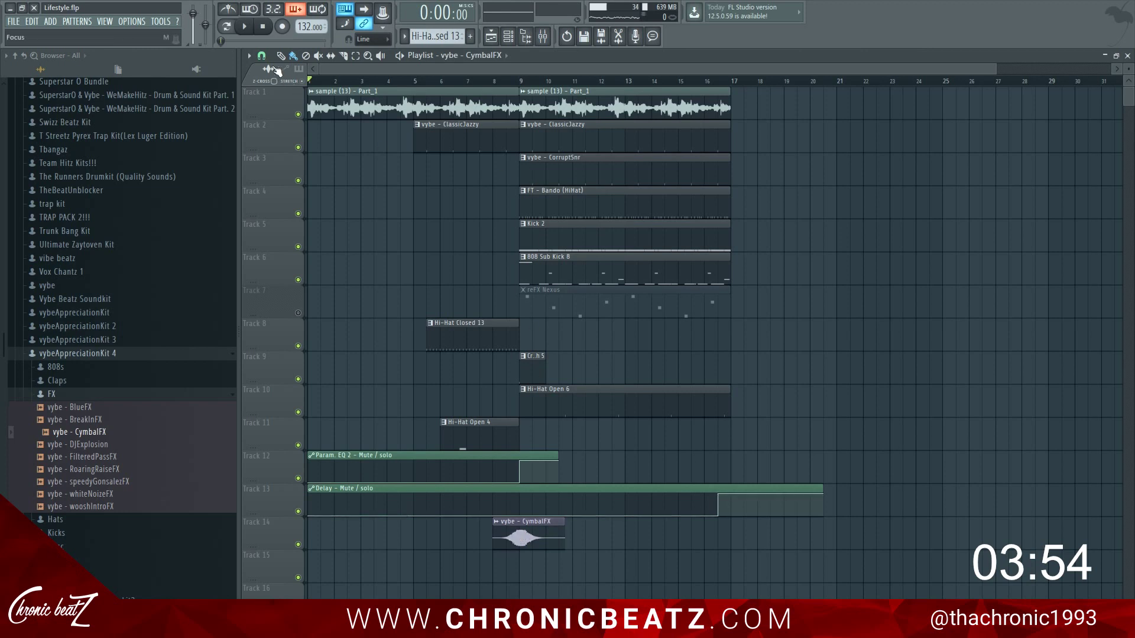
Change the playlist snap setting and shift the CymbalFX clip earlier to 7:13 while playing the transition.
{"action": "left_click", "coordinate": [261, 56]}
{"action": "left_click", "coordinate": [270, 113]}
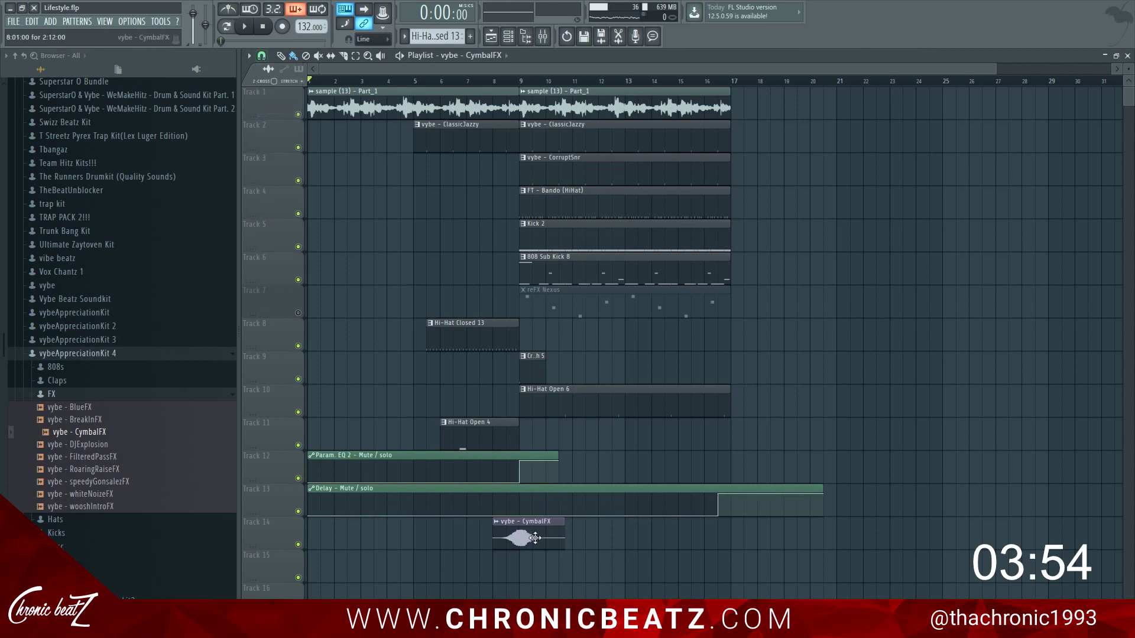
{"action": "left_click", "coordinate": [455, 83]}
{"action": "key", "text": "space"}
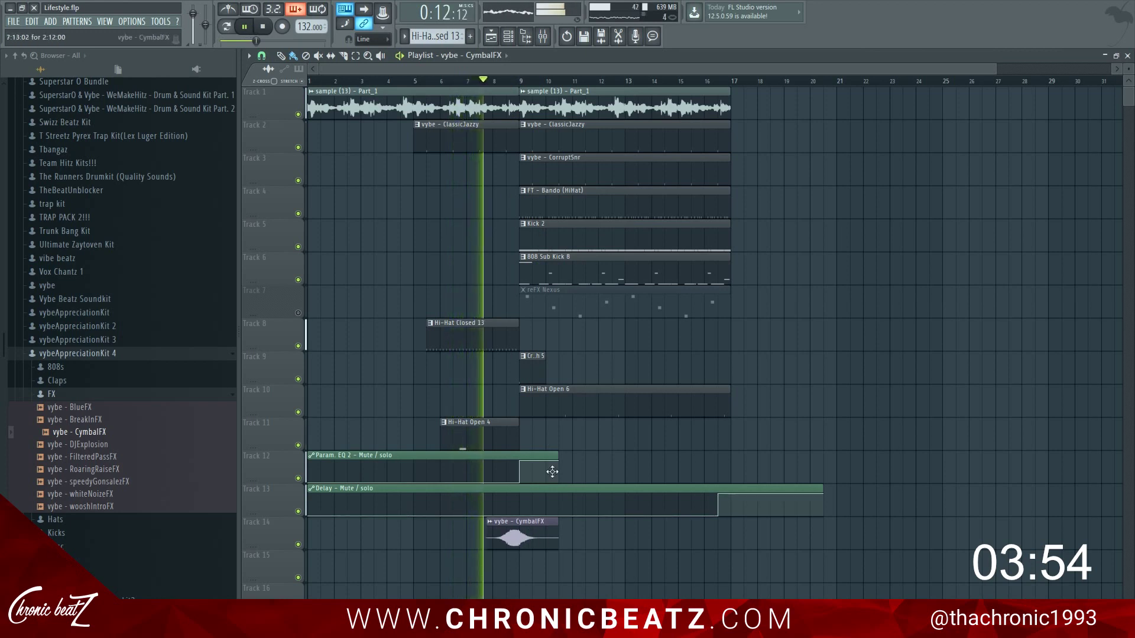
{"action": "key", "text": "space"}
Route the CymbalFX clip's channel to mixer track 11 and play the transition into the drop at bar 9.
{"action": "left_click", "coordinate": [508, 37]}
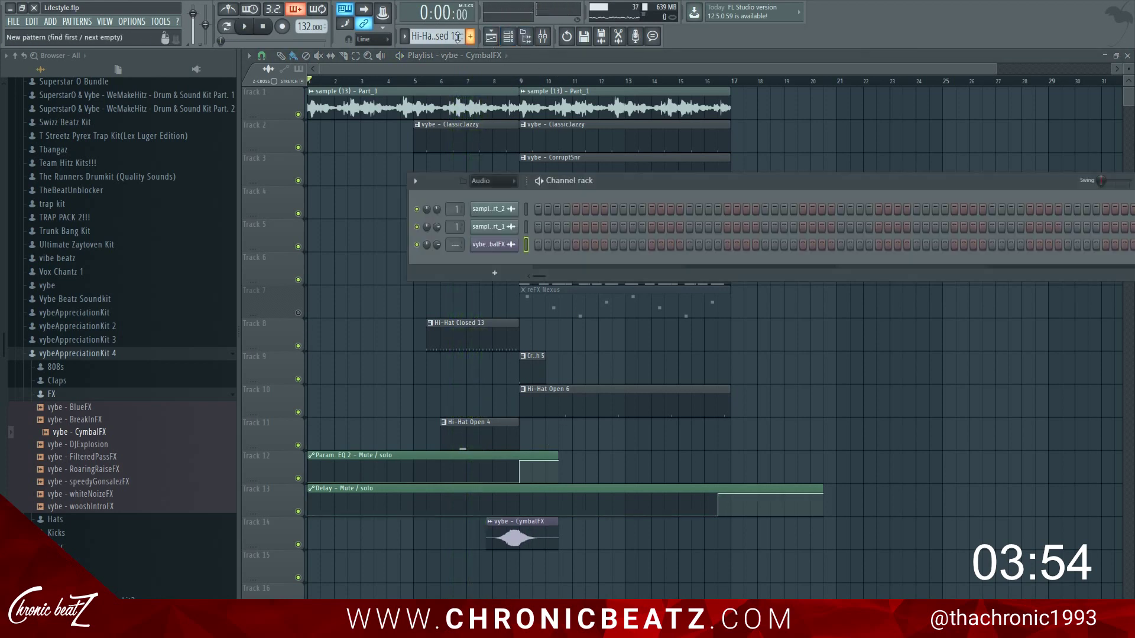
{"action": "scroll", "coordinate": [457, 37], "scroll_direction": "up", "scroll_amount": 1}
{"action": "double_click", "coordinate": [537, 543]}
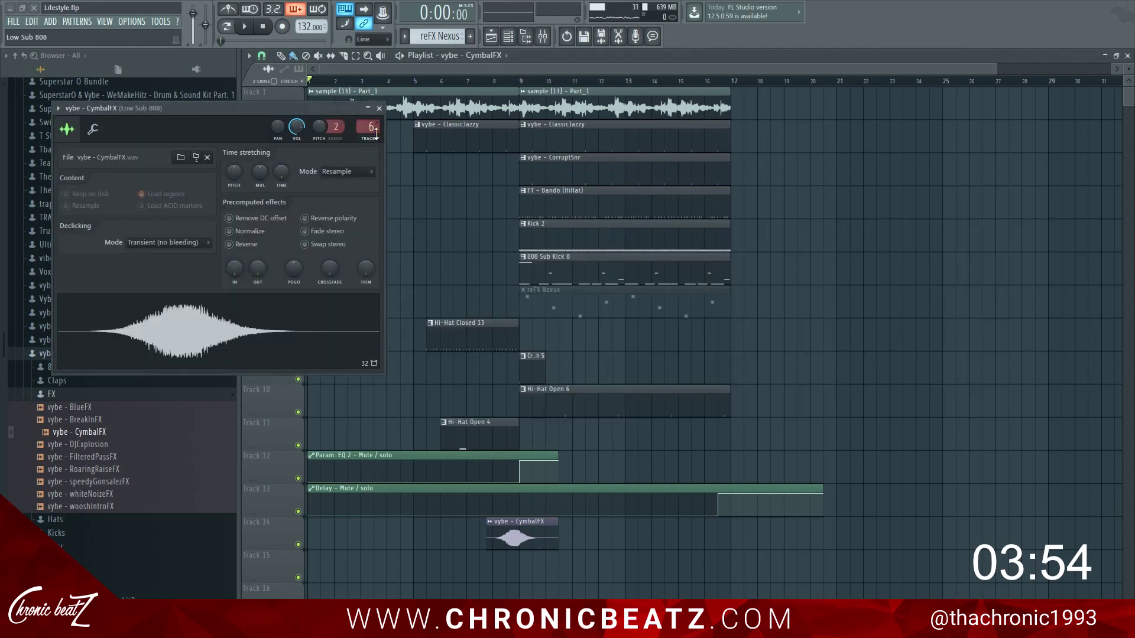
{"action": "left_click", "coordinate": [379, 108]}
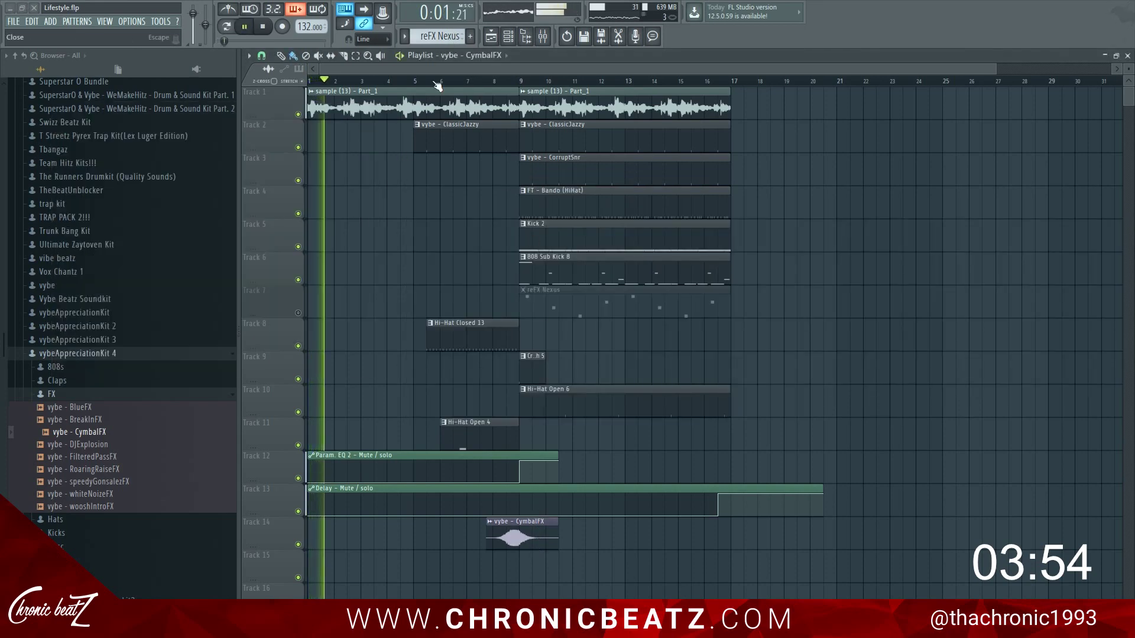
{"action": "left_click", "coordinate": [456, 81]}
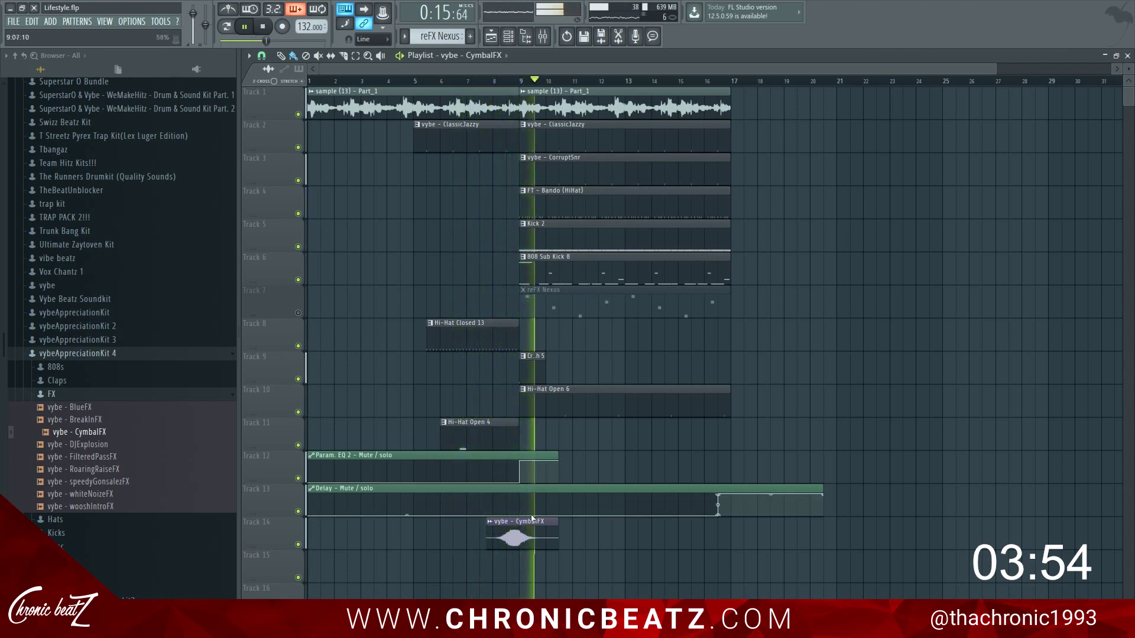
Nudge the CymbalFX clip slightly later on Track 14, adjust its channel volume, and replay the transition from around bar 7.
{"action": "key", "text": "space"}
{"action": "left_click_drag", "start_coordinate": [529, 534], "coordinate": [531, 533]}
{"action": "double_click", "coordinate": [530, 533]}
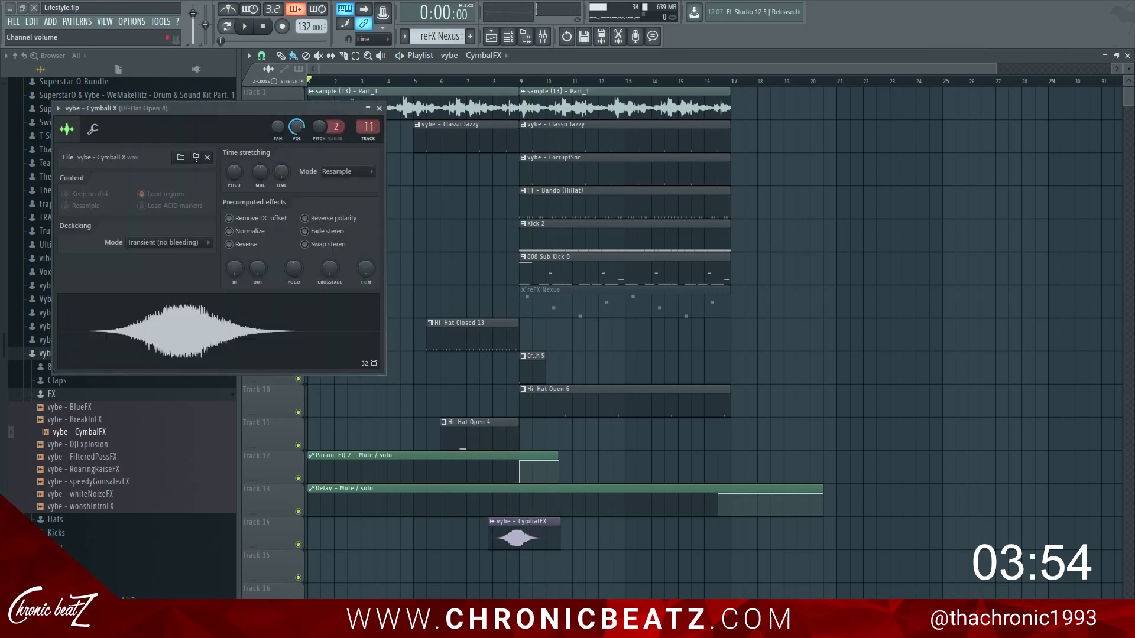
{"action": "key", "text": "space"}
{"action": "left_click", "coordinate": [379, 108]}
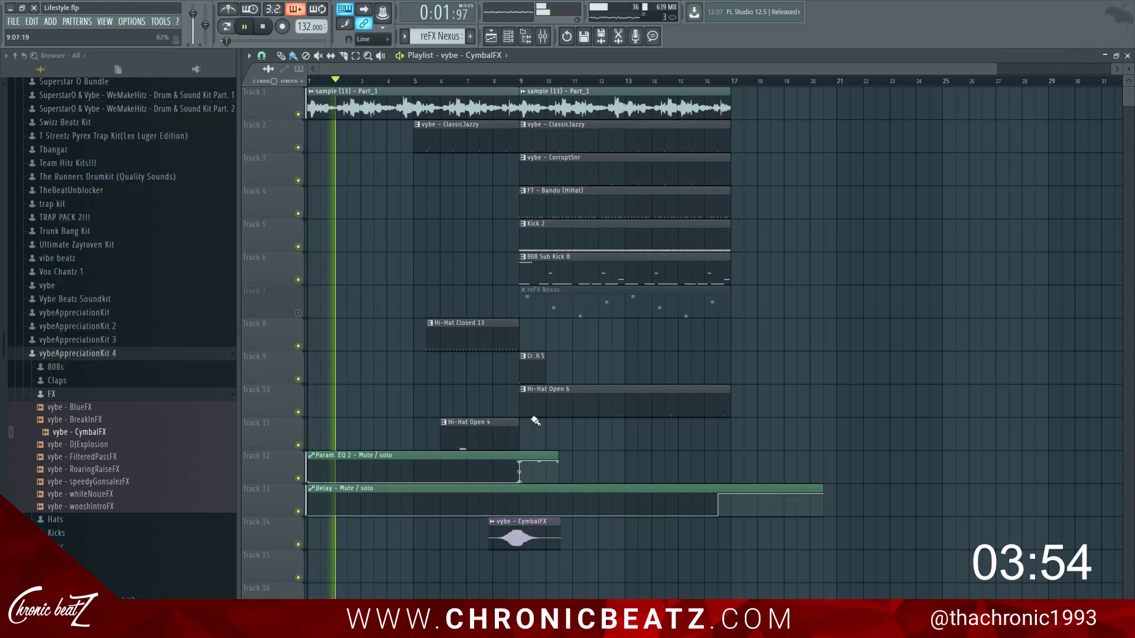
{"action": "left_click", "coordinate": [470, 81]}
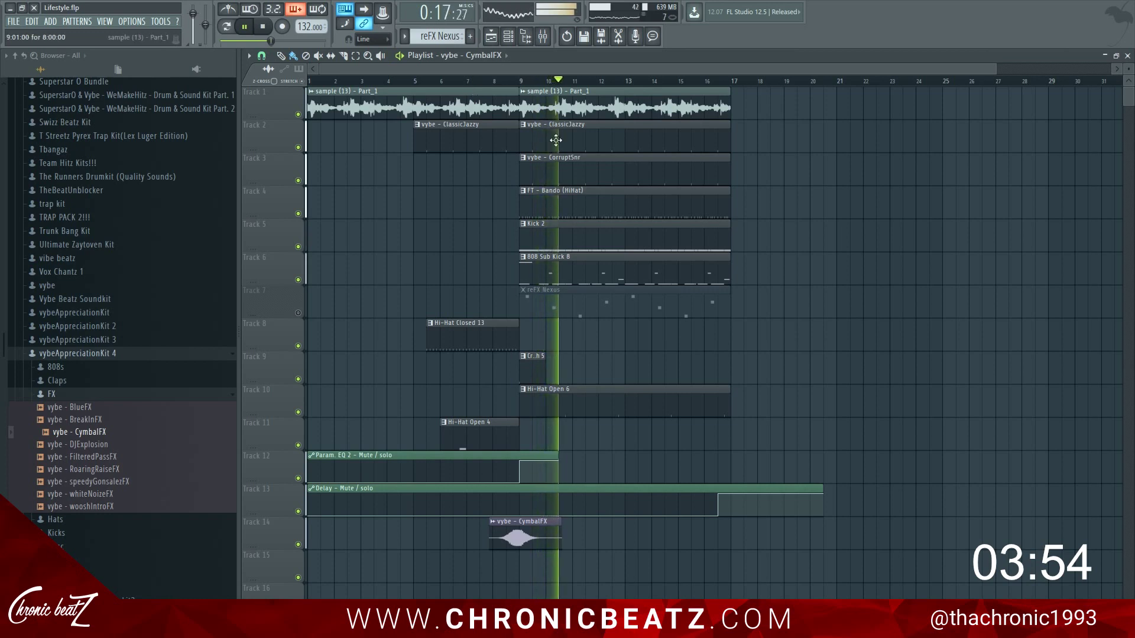
Reroute the CymbalFX channel to its own mixer insert, track 12, carrying over the channel's name.
{"action": "key", "text": "space"}
{"action": "left_click", "coordinate": [529, 522]}
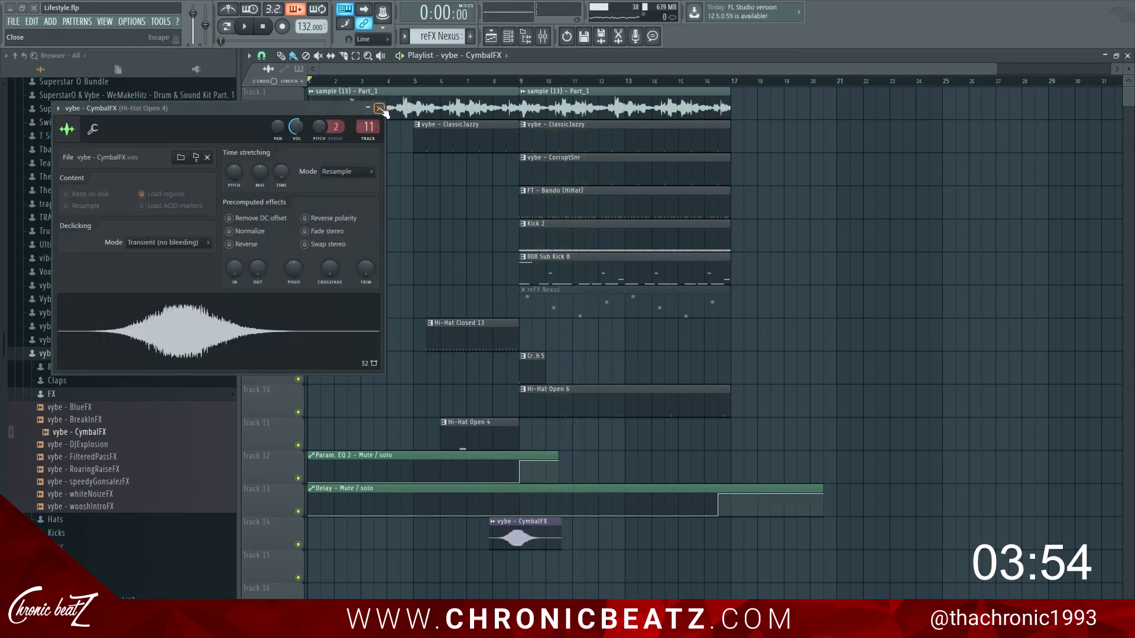
{"action": "left_click", "coordinate": [542, 36]}
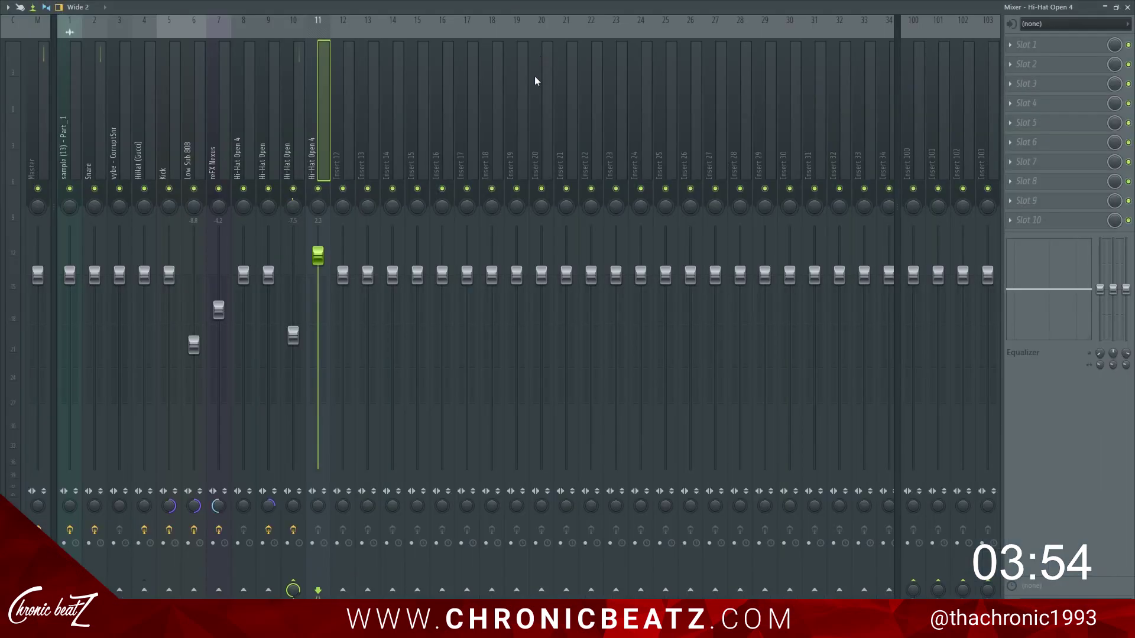
{"action": "right_click", "coordinate": [334, 115]}
{"action": "mouse_move", "coordinate": [414, 112]}
{"action": "left_click", "coordinate": [538, 113]}
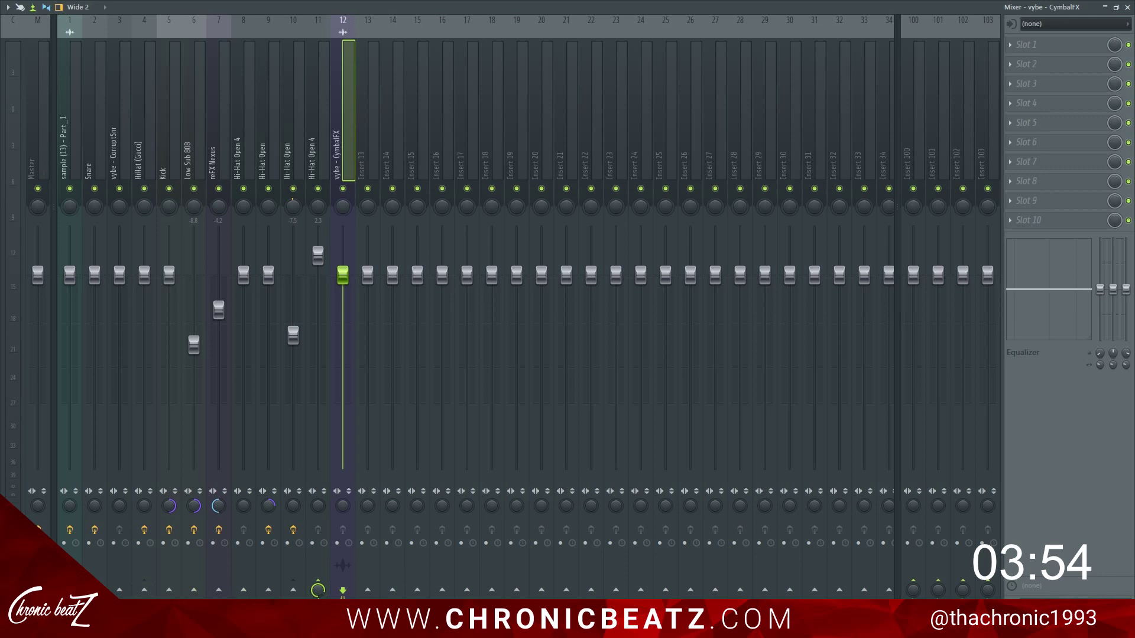
Load Fruity Reeverb 2 in slot 10 of the CymbalFX insert and increase its room size and wet level.
{"action": "left_click", "coordinate": [1035, 226]}
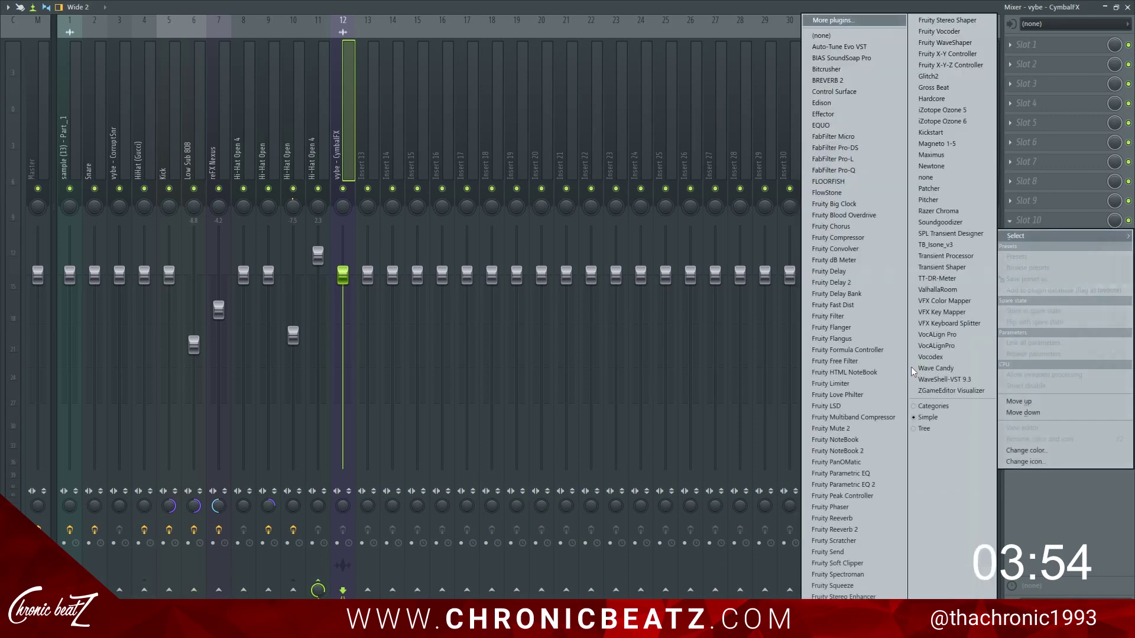
{"action": "left_click", "coordinate": [851, 530]}
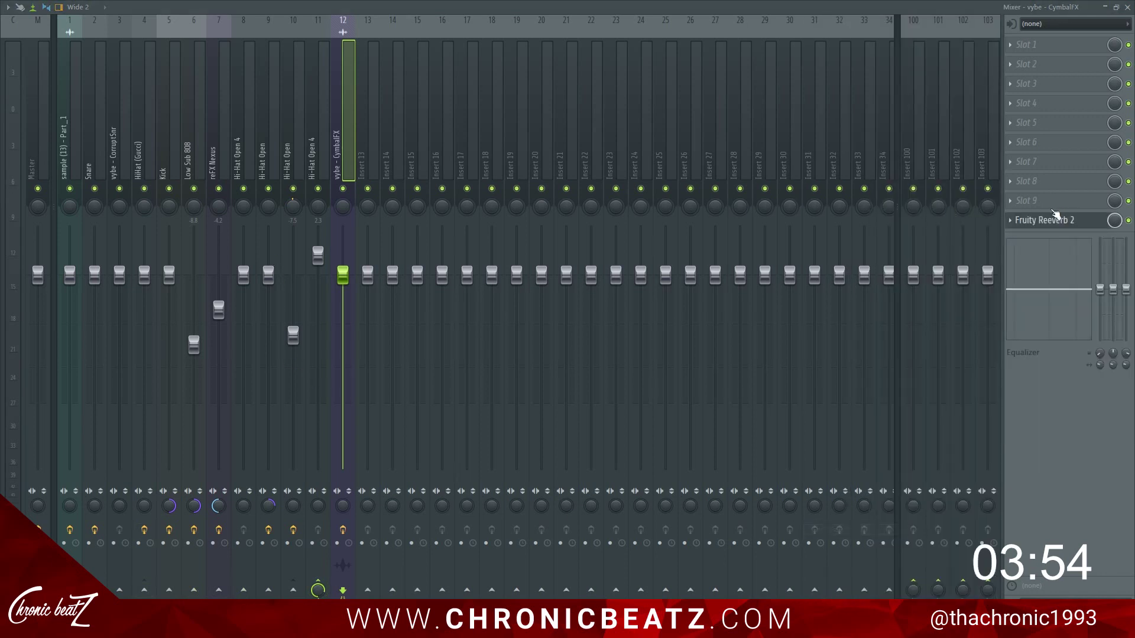
{"action": "left_click", "coordinate": [1058, 222]}
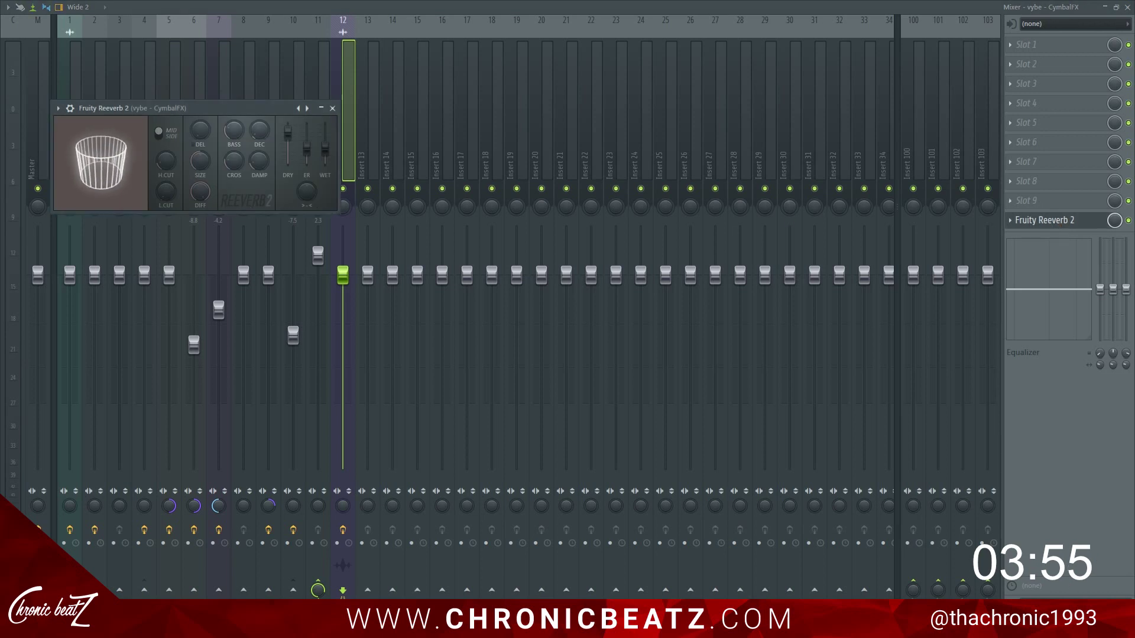
{"action": "left_click_drag", "start_coordinate": [200, 160], "coordinate": [185, 158]}
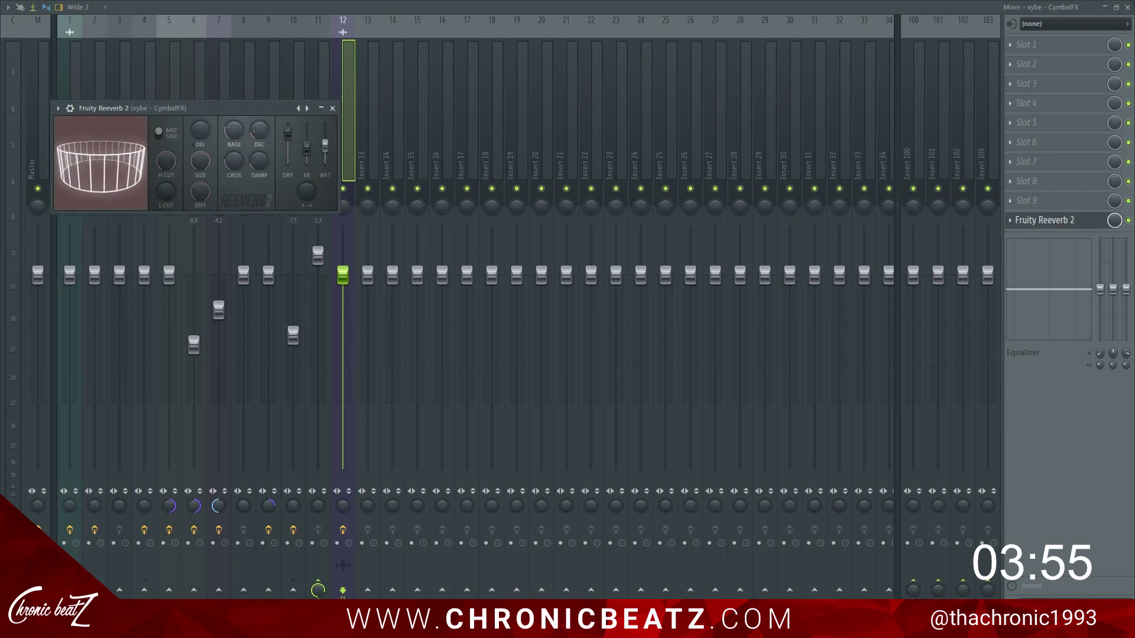
{"action": "left_click", "coordinate": [1125, 7]}
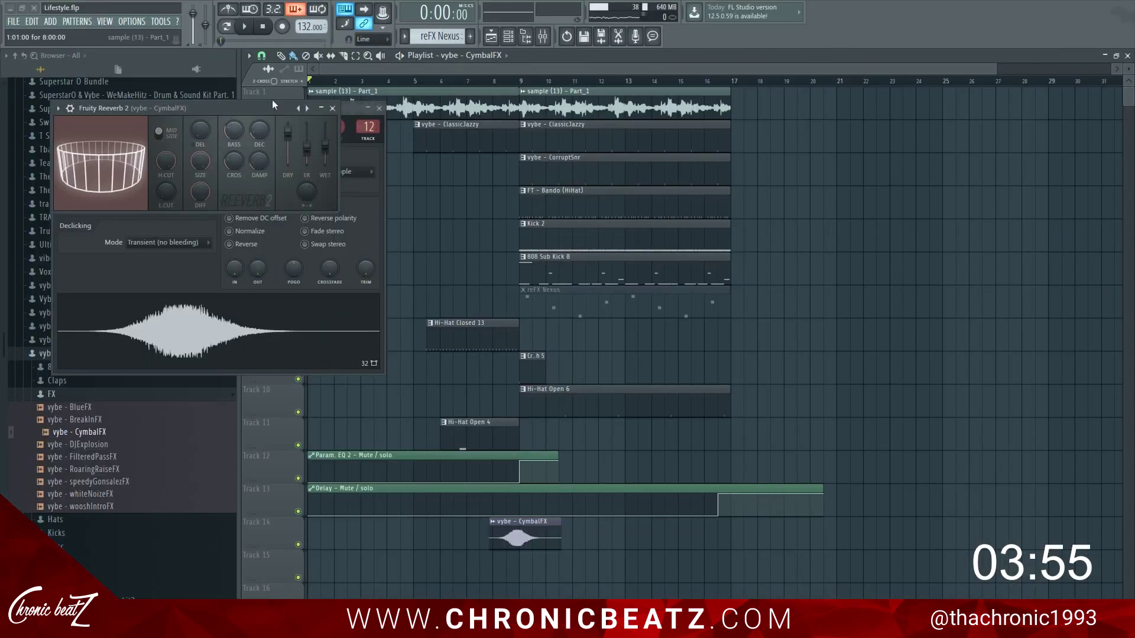
{"action": "left_click", "coordinate": [378, 108]}
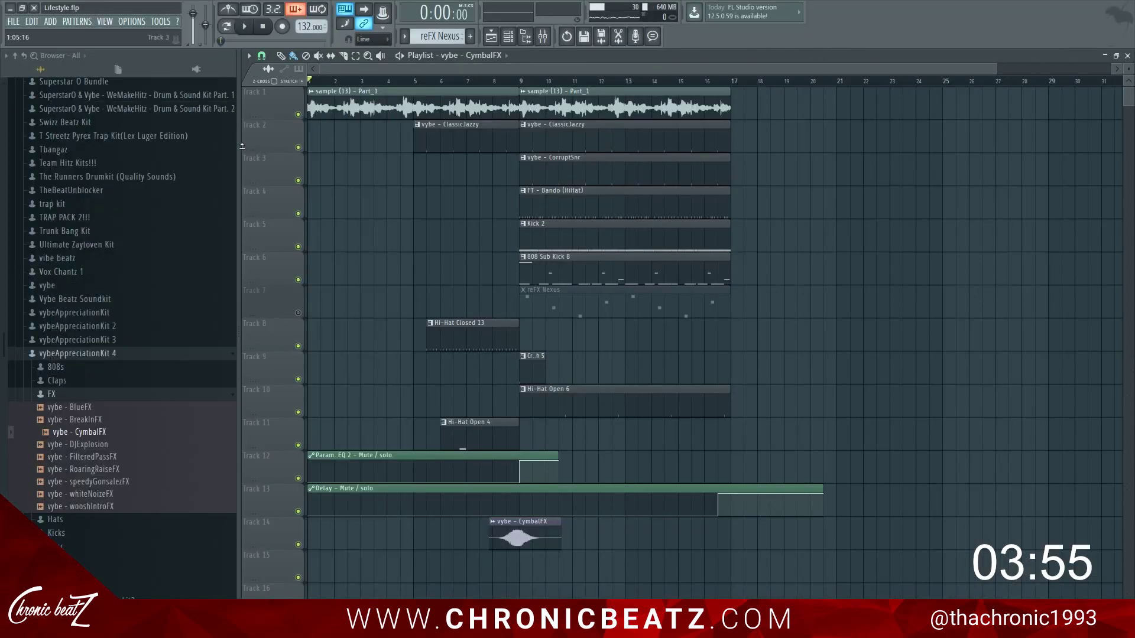
Hide the browser and play from around bar 6 through the drop to hear the CymbalFX with reverb.
{"action": "right_click", "coordinate": [238, 139]}
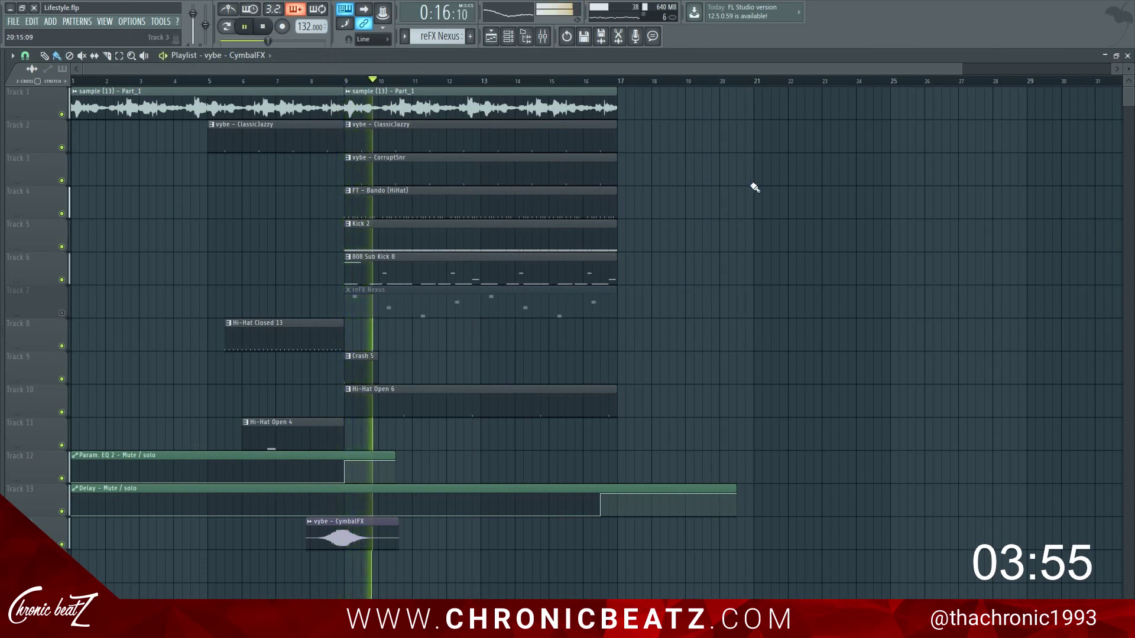
{"action": "left_click", "coordinate": [251, 81]}
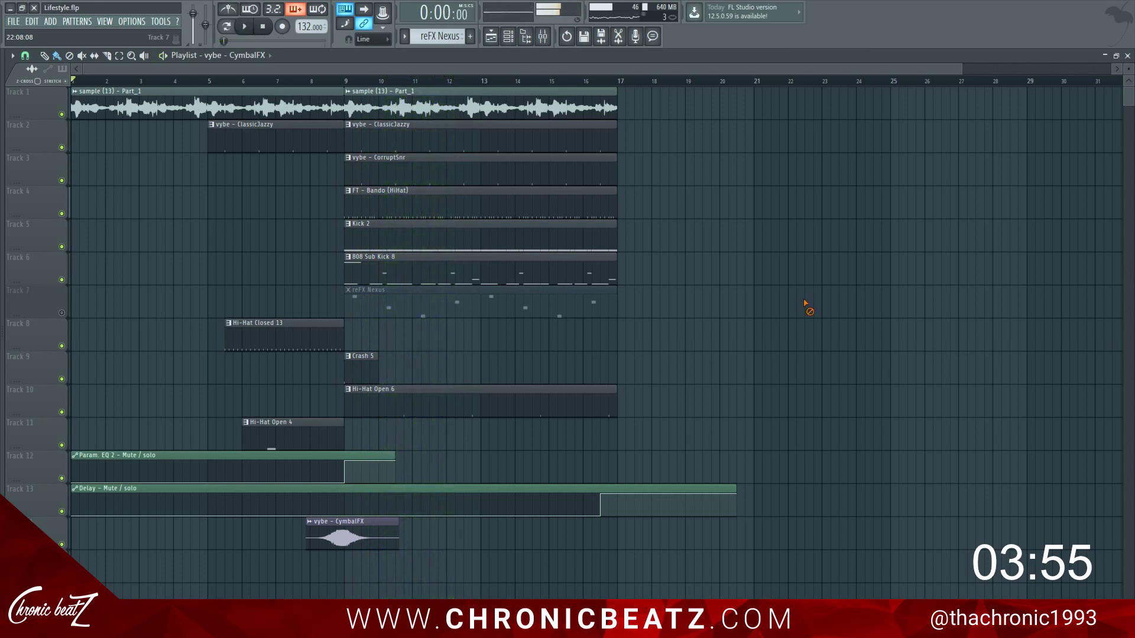
Move FabFilter Pro-L down to slot 6 on the Master track and load Gross Beat in slot 1.
{"action": "left_click", "coordinate": [543, 36]}
{"action": "left_click", "coordinate": [48, 76]}
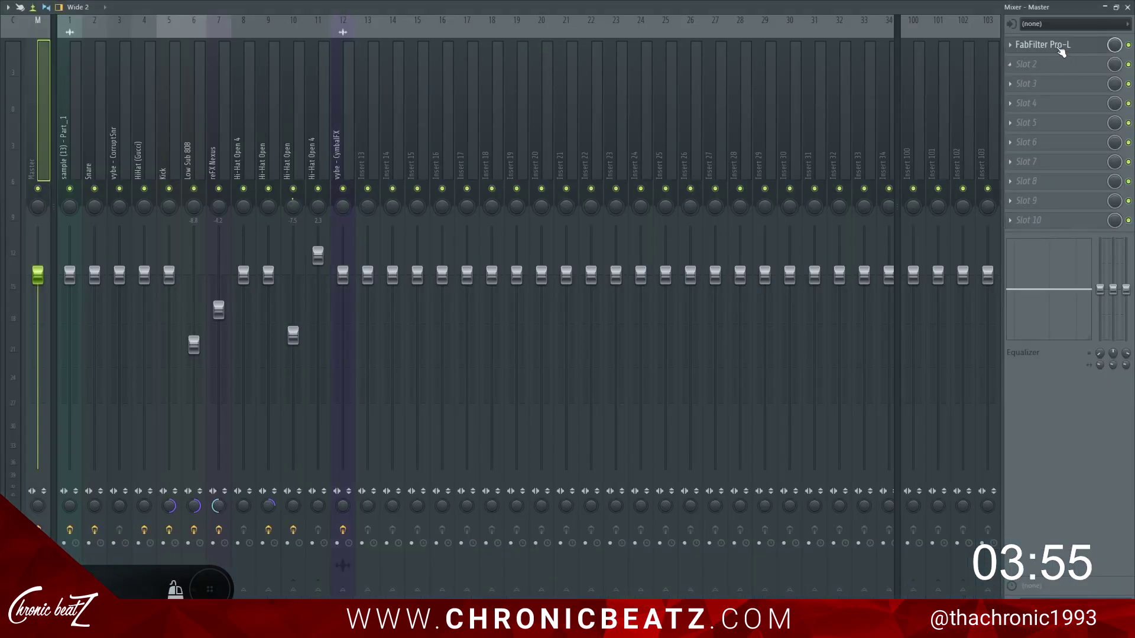
{"action": "left_click", "coordinate": [1031, 64]}
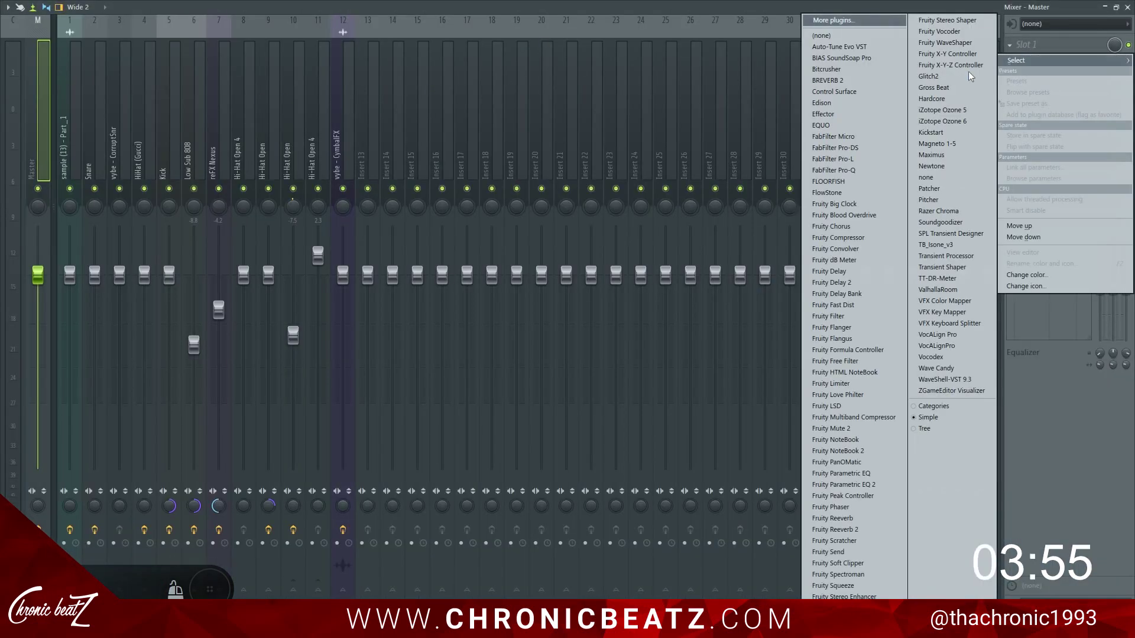
{"action": "left_click", "coordinate": [951, 88]}
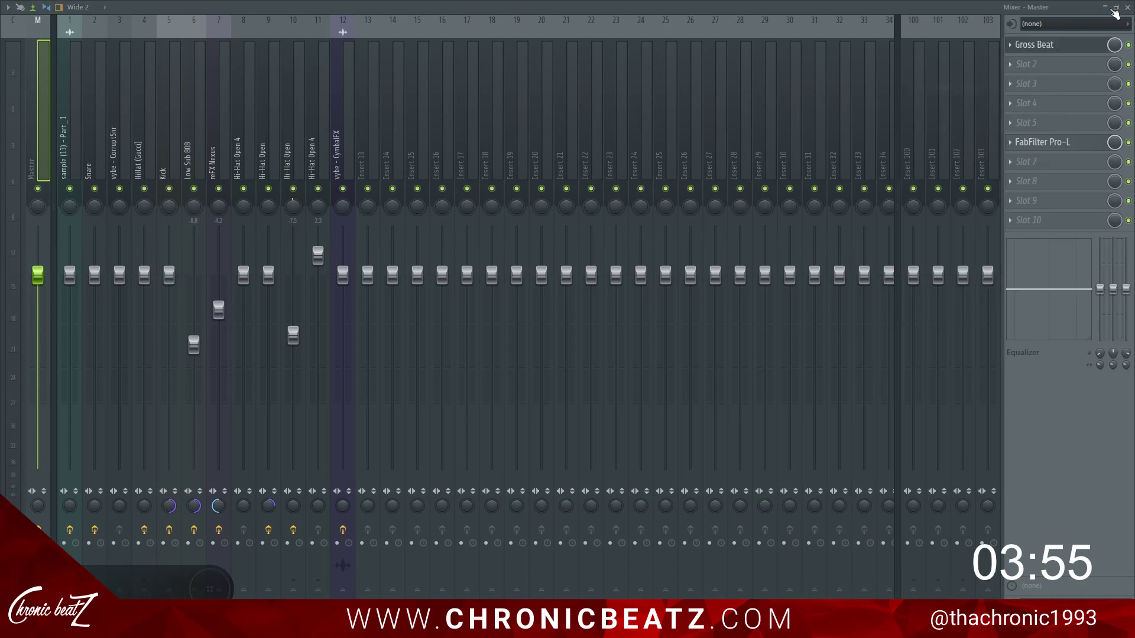
Load Gross Beat's Momentary preset on the Master track and activate the Slow Tripplet time slot.
{"action": "left_click", "coordinate": [1125, 8]}
{"action": "left_click_drag", "start_coordinate": [502, 110], "coordinate": [849, 135]}
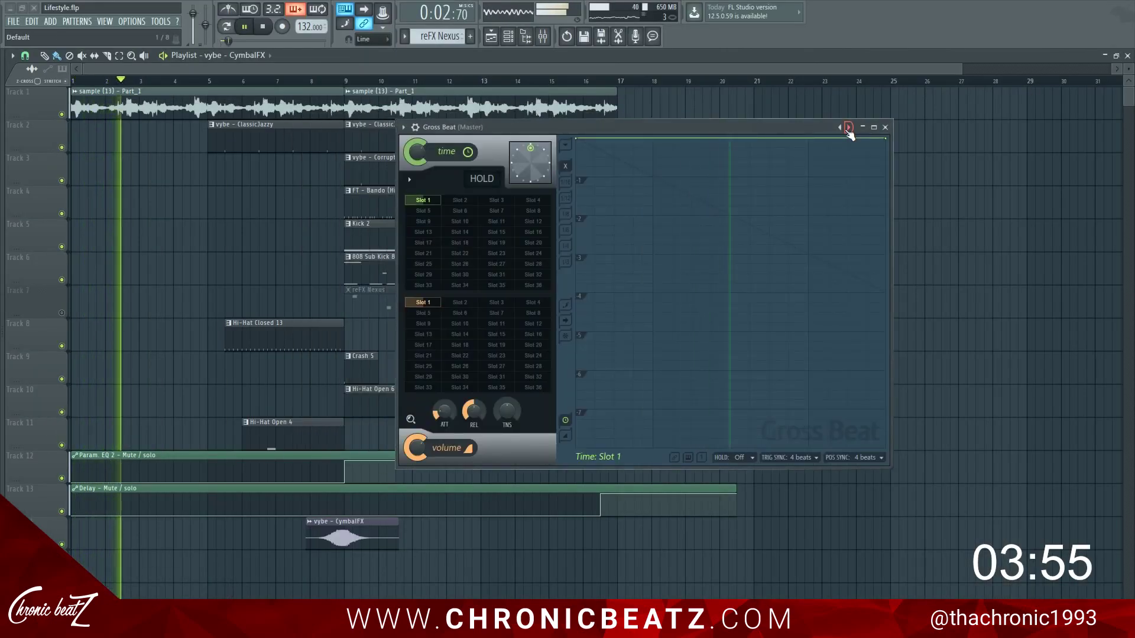
{"action": "left_click", "coordinate": [848, 127]}
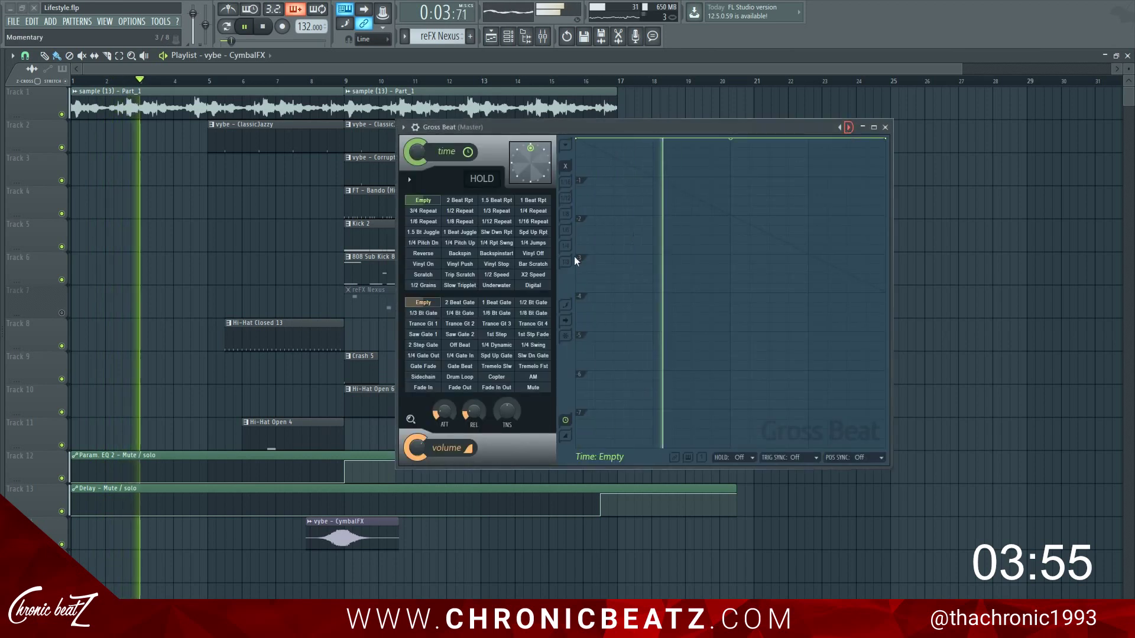
{"action": "left_click", "coordinate": [467, 285]}
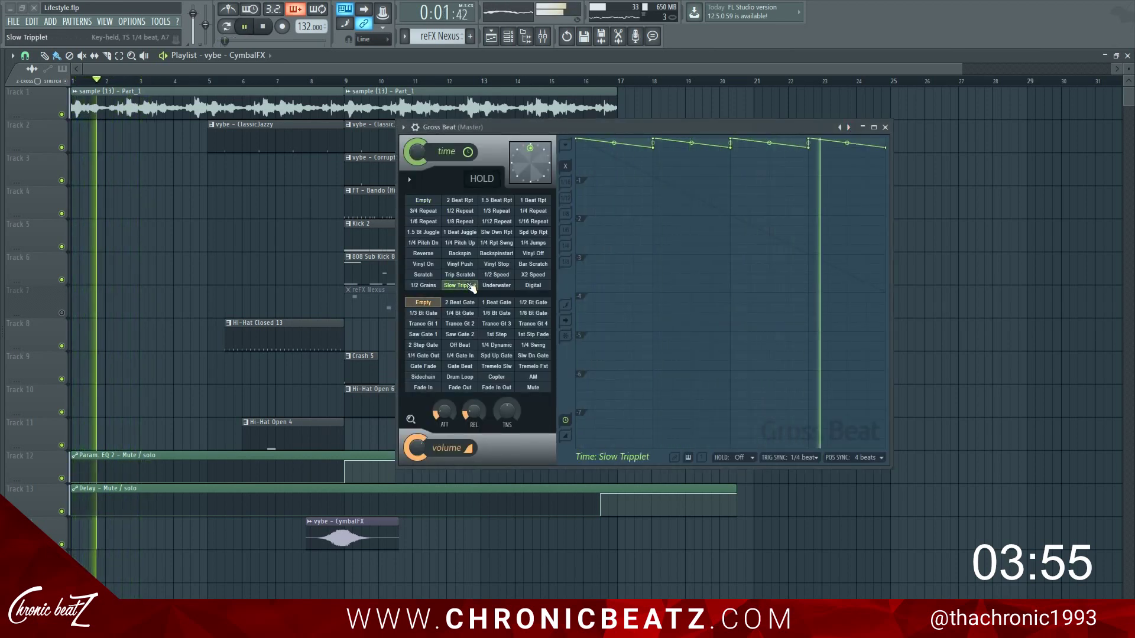
Audition Gross Beat's 1/2 Repeat, 1/4 Jumps, Vinyl Off and X2 Speed time slots on the beat.
{"action": "key", "text": "space"}
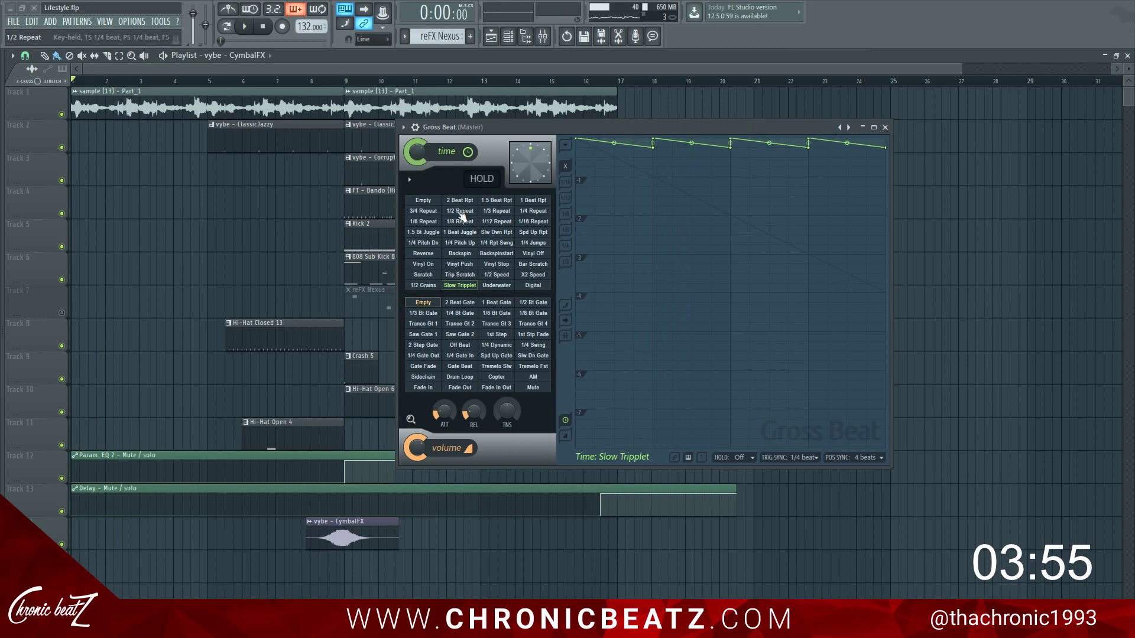
{"action": "left_click", "coordinate": [459, 212]}
{"action": "key", "text": "space"}
{"action": "key", "text": "space"}
{"action": "left_click", "coordinate": [526, 247]}
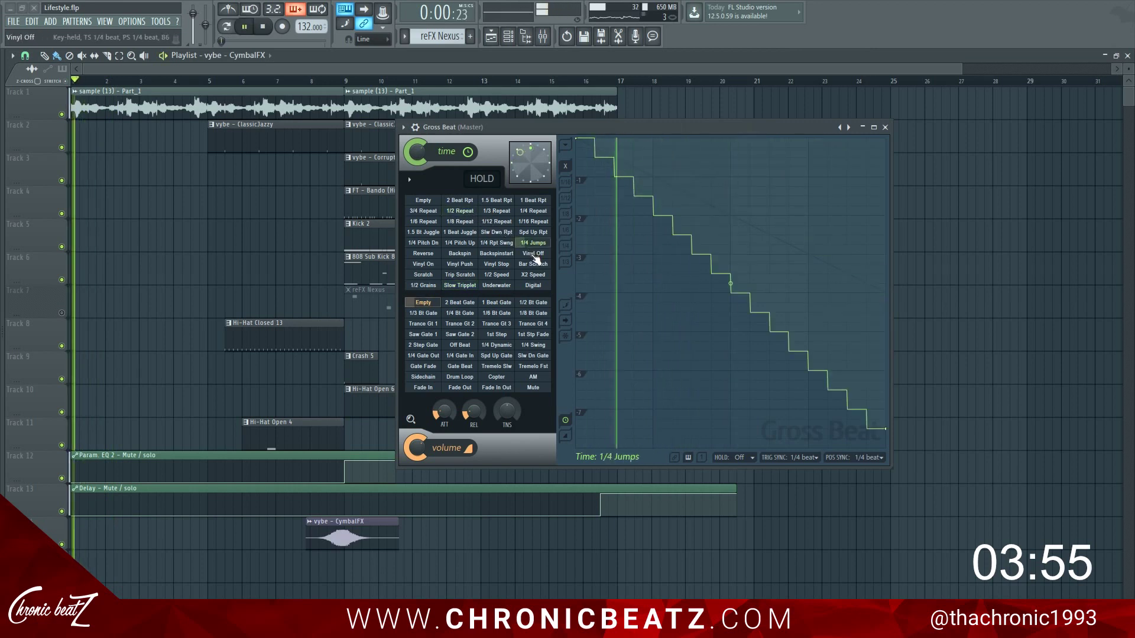
{"action": "left_click", "coordinate": [535, 254]}
{"action": "left_click", "coordinate": [542, 276]}
{"action": "key", "text": "space"}
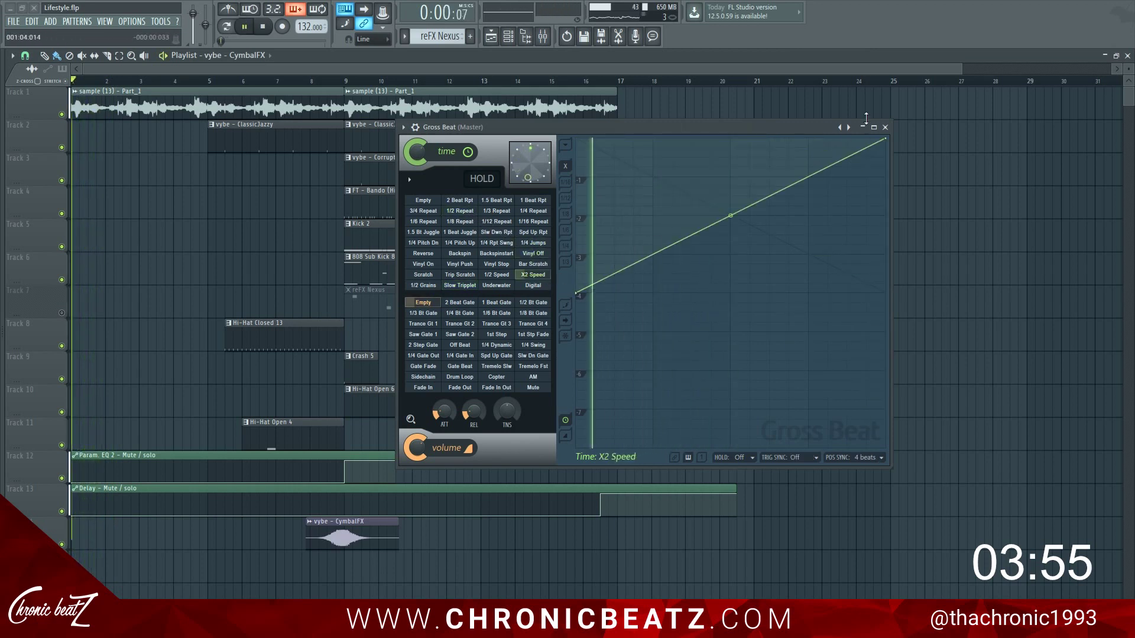
{"action": "key", "text": "space"}
Close Gross Beat, remove it from the Master track's first effect slot, and return to the Playlist.
{"action": "right_click", "coordinate": [849, 128]}
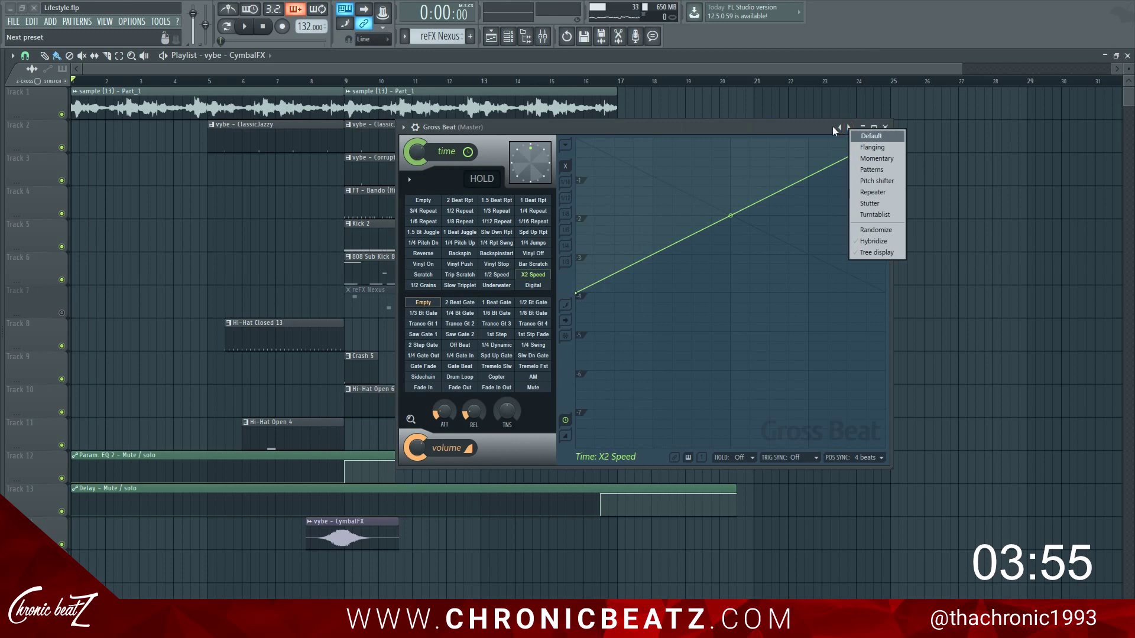
{"action": "left_click", "coordinate": [825, 127]}
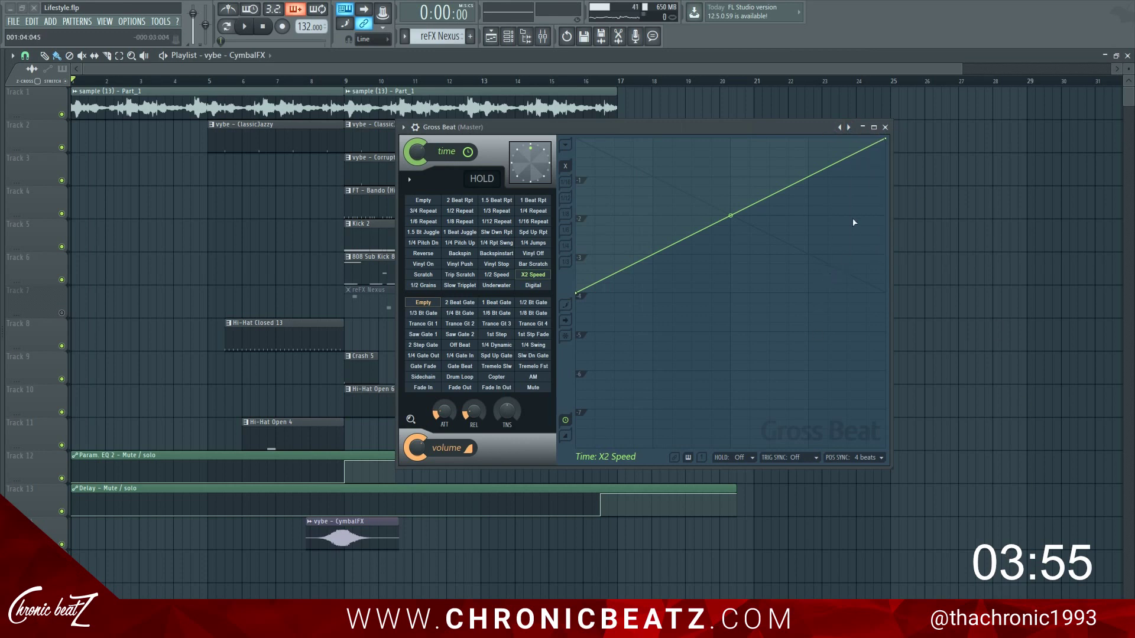
{"action": "left_click", "coordinate": [885, 128]}
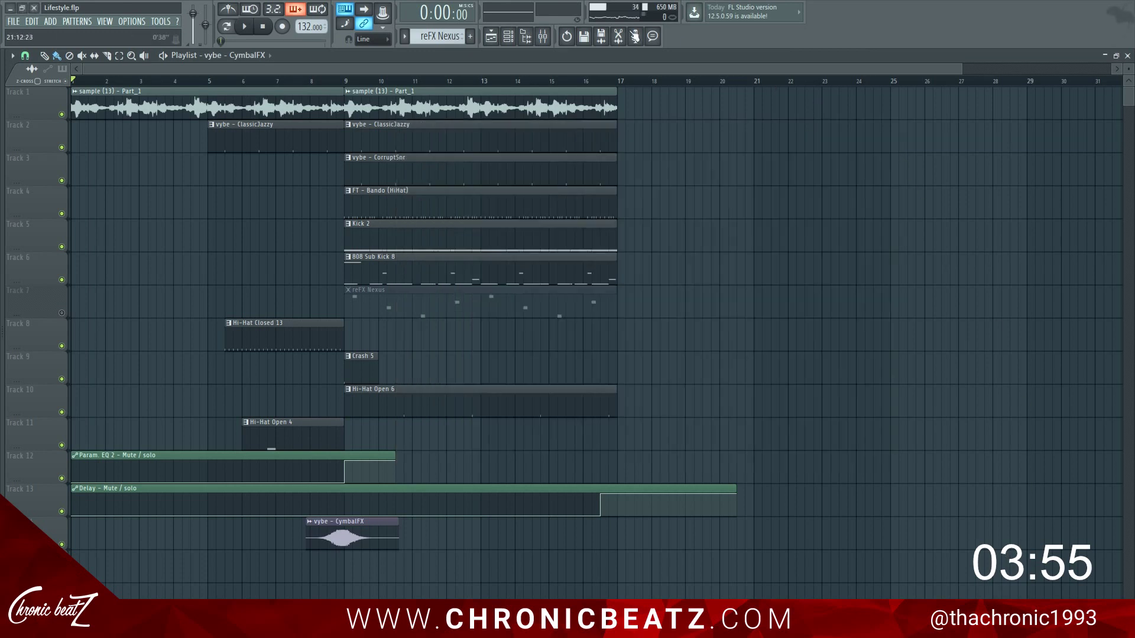
{"action": "left_click", "coordinate": [542, 38]}
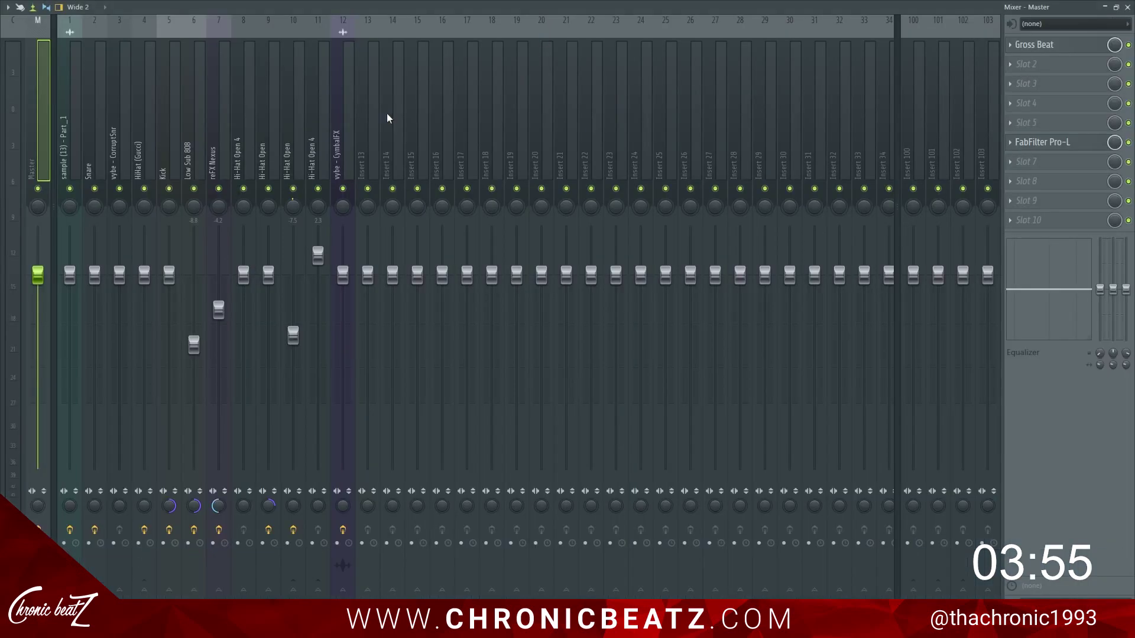
{"action": "left_click", "coordinate": [1009, 47]}
{"action": "mouse_move", "coordinate": [1013, 61]}
{"action": "left_click", "coordinate": [863, 36]}
{"action": "key", "text": "F9"}
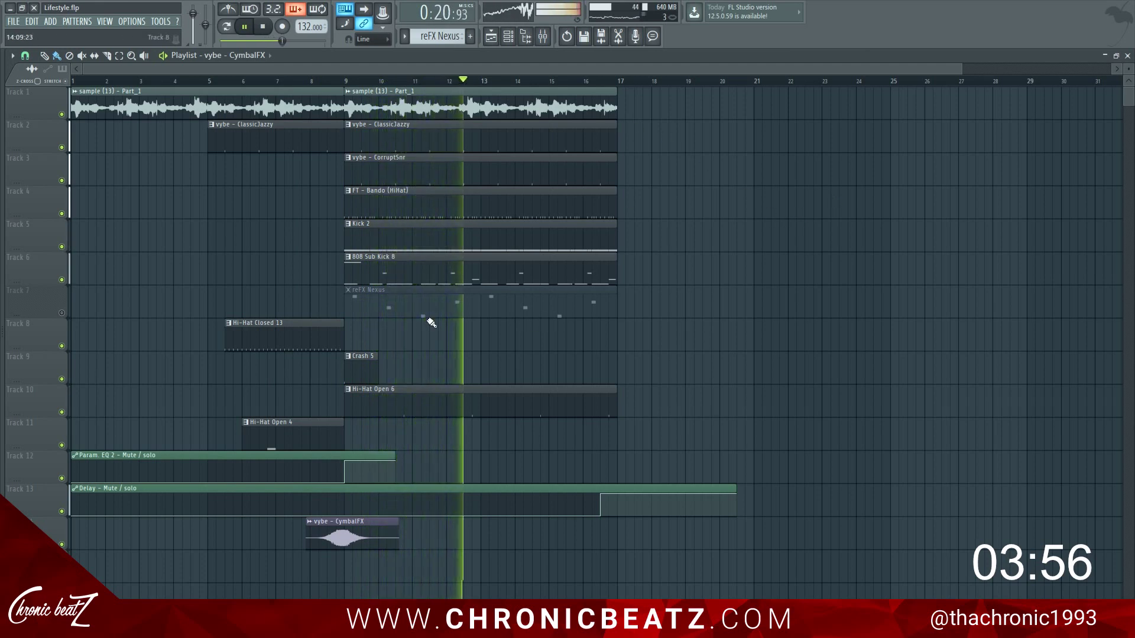
Unmute the reFX Nexus track and duplicate the full-length bar 9 clips on tracks 1 to 7 and 10 to bar 17.
{"action": "left_click", "coordinate": [65, 314]}
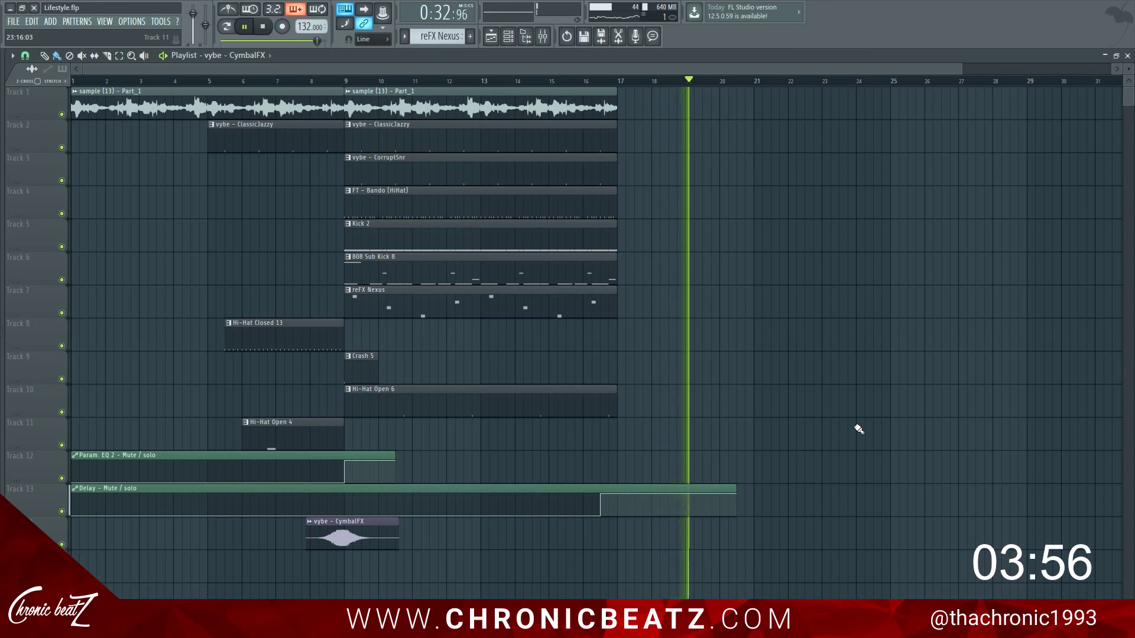
{"action": "key", "text": "space"}
{"action": "left_click_drag", "start_coordinate": [471, 450], "coordinate": [645, 88]}
{"action": "key", "text": "ctrl+z"}
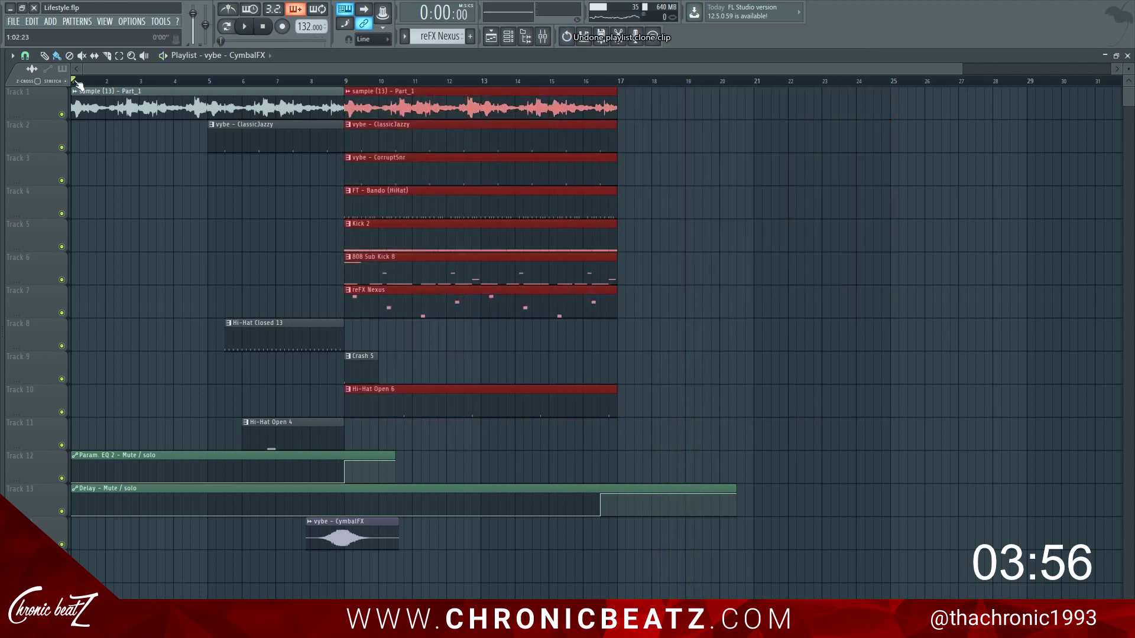
{"action": "left_click", "coordinate": [26, 57]}
{"action": "left_click", "coordinate": [38, 94]}
{"action": "mouse_move", "coordinate": [377, 92]}
{"action": "left_mouse_down"}
{"action": "mouse_move", "coordinate": [702, 101]}
{"action": "mouse_move", "coordinate": [650, 91]}
{"action": "left_mouse_up"}
{"action": "key", "text": "space"}
{"action": "left_click", "coordinate": [473, 459], "text": "ctrl"}
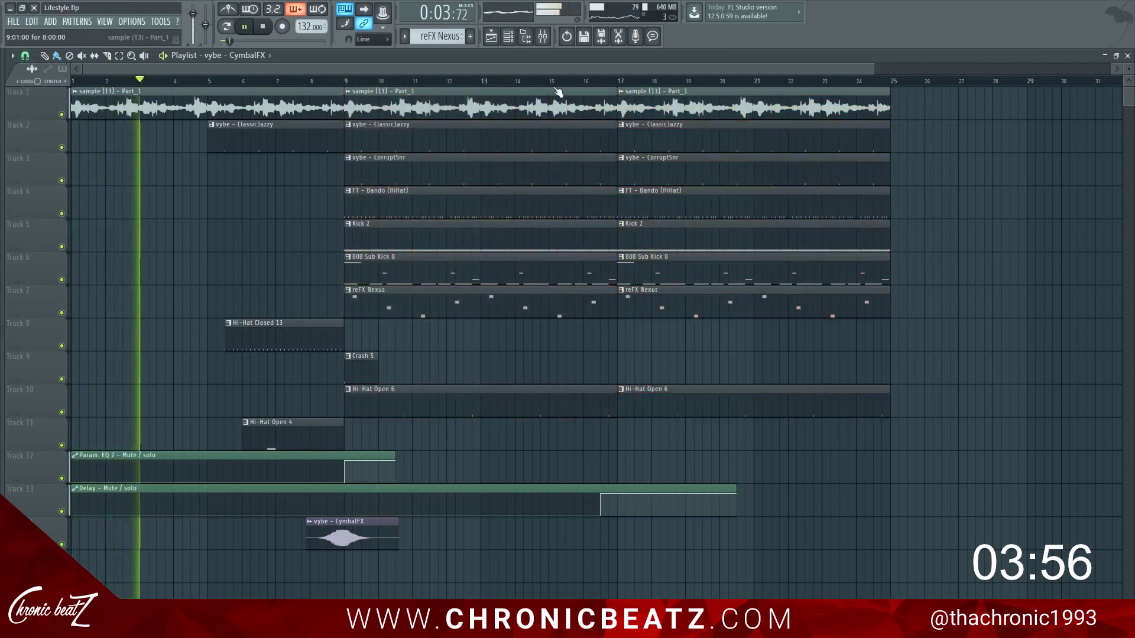
Mute the reFX Nexus track and set the playback range to bars 9 to 17, leaving no clips selected.
{"action": "scroll", "coordinate": [559, 90], "scroll_direction": "down", "scroll_amount": 1}
{"action": "scroll", "coordinate": [559, 90], "scroll_direction": "down", "scroll_amount": 1}
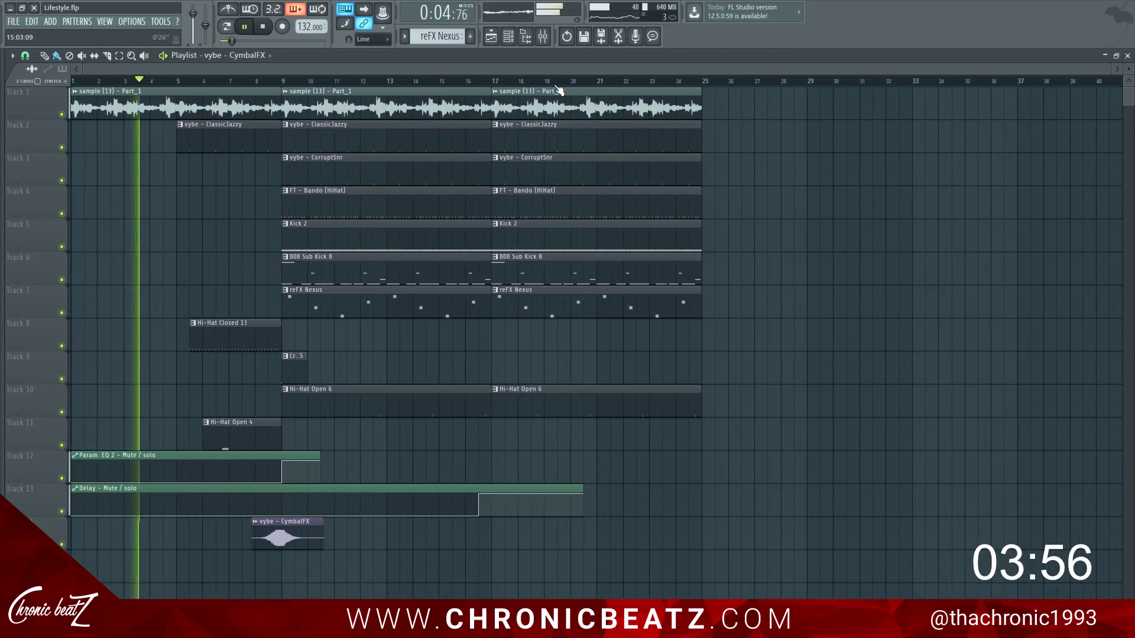
{"action": "left_click", "coordinate": [289, 81]}
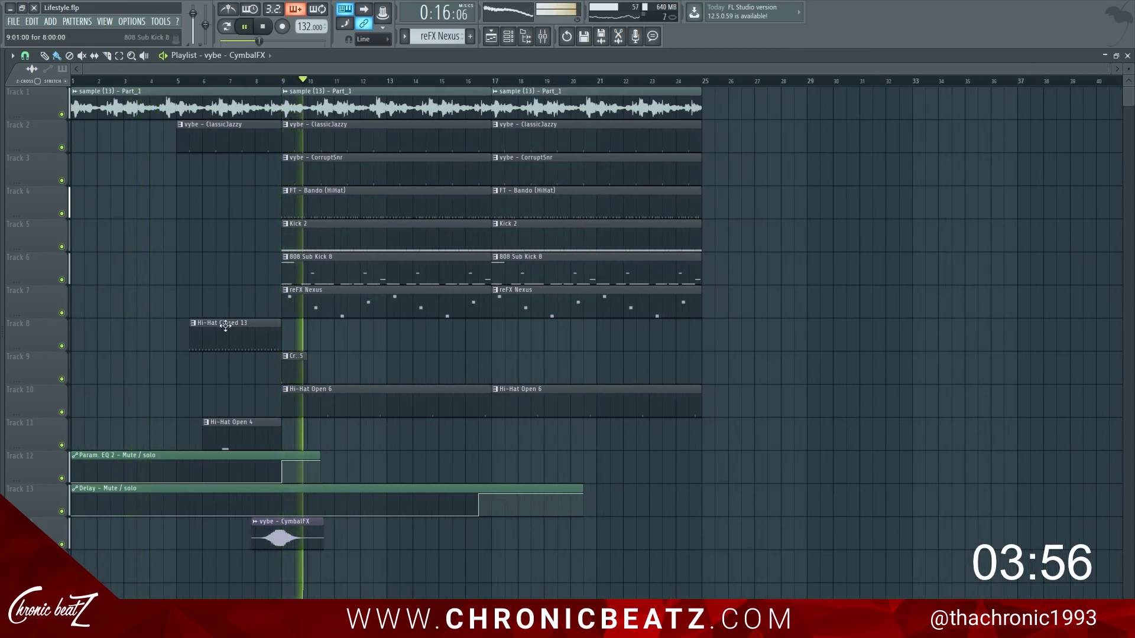
{"action": "left_click", "coordinate": [62, 313]}
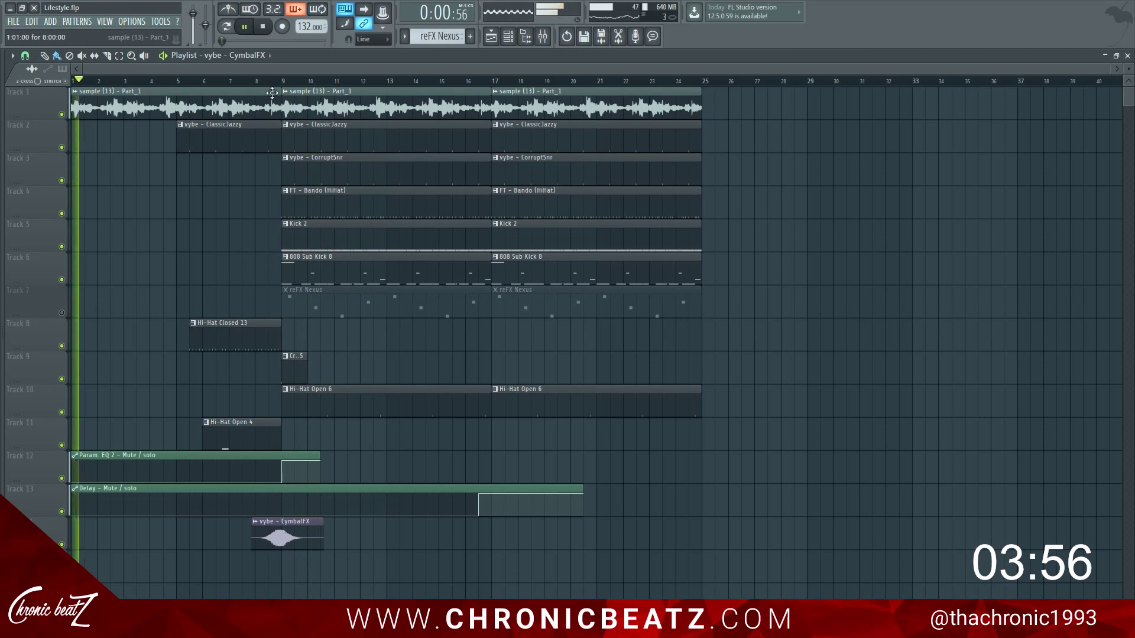
{"action": "left_click", "coordinate": [286, 82]}
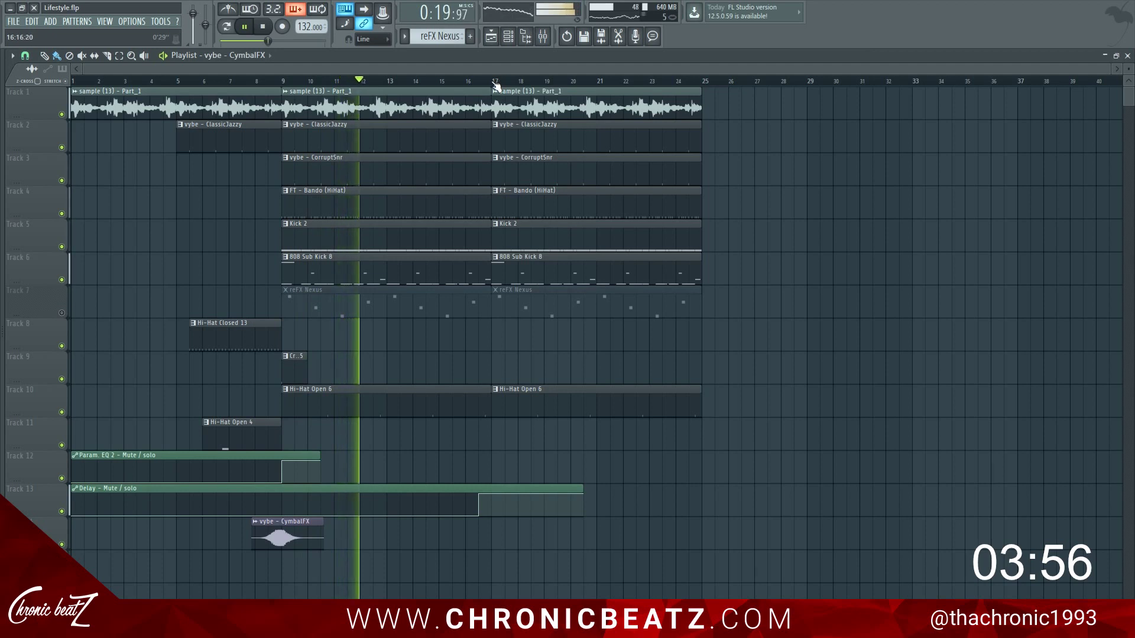
{"action": "left_click_drag", "start_coordinate": [495, 83], "coordinate": [283, 82]}
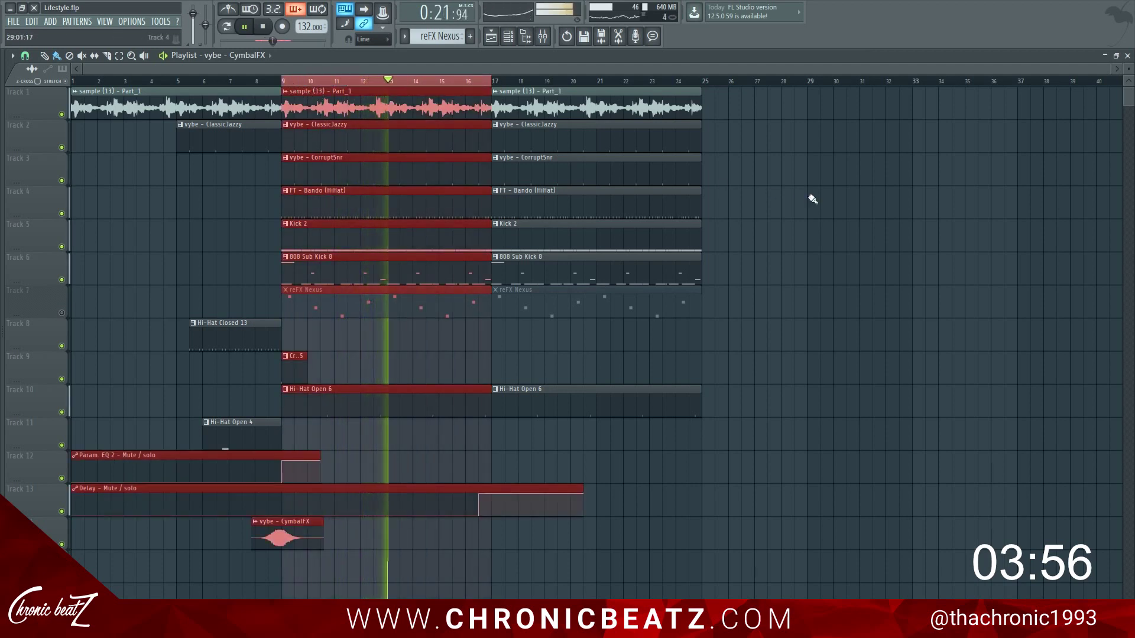
{"action": "left_click", "coordinate": [812, 199], "text": "ctrl"}
Open the Kick 2 pattern in the piano roll and listen to it from several points in the pattern.
{"action": "key", "text": "F7"}
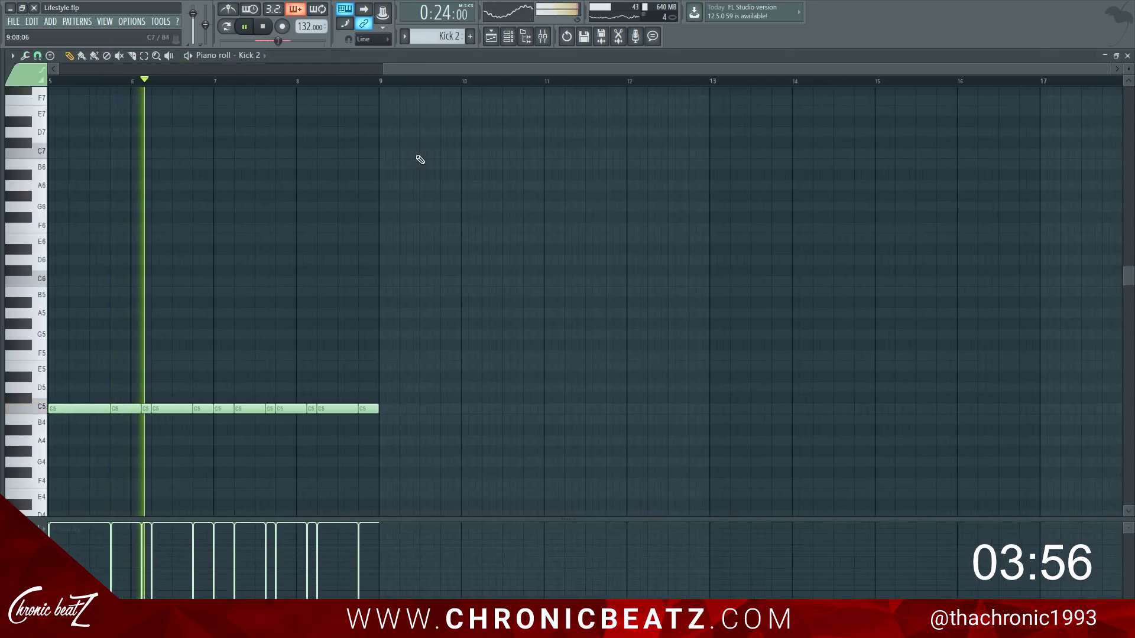
{"action": "scroll", "coordinate": [292, 165], "scroll_direction": "down", "scroll_amount": 1}
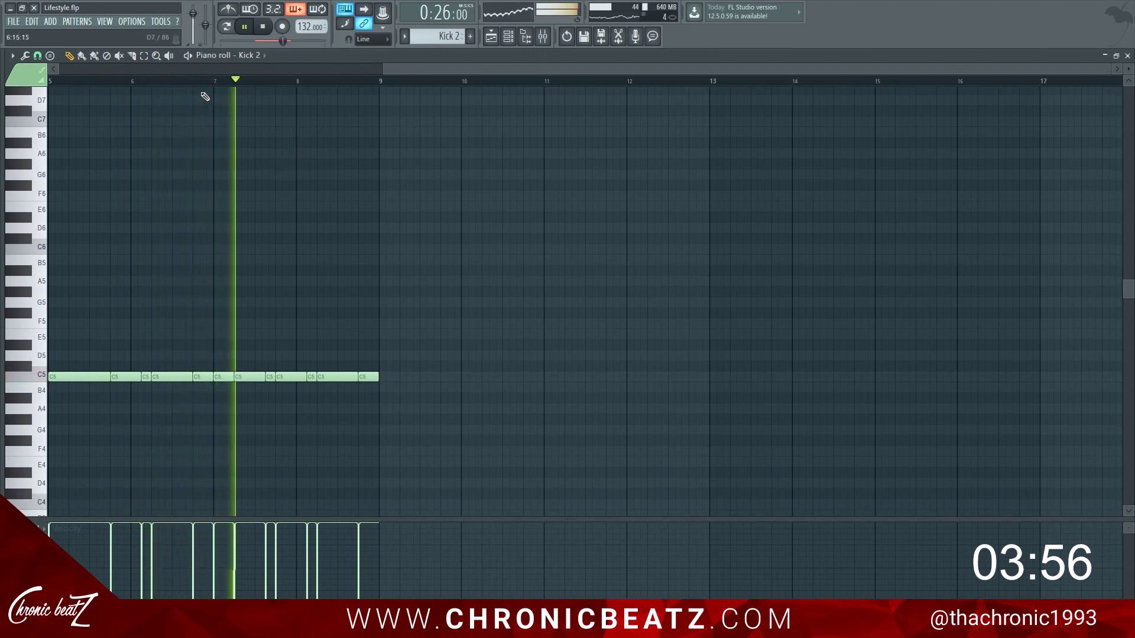
{"action": "key", "text": "space"}
{"action": "scroll", "coordinate": [199, 83], "scroll_direction": "up", "scroll_amount": 4}
{"action": "key", "text": "space"}
{"action": "scroll", "coordinate": [587, 89], "scroll_direction": "down", "scroll_amount": 2}
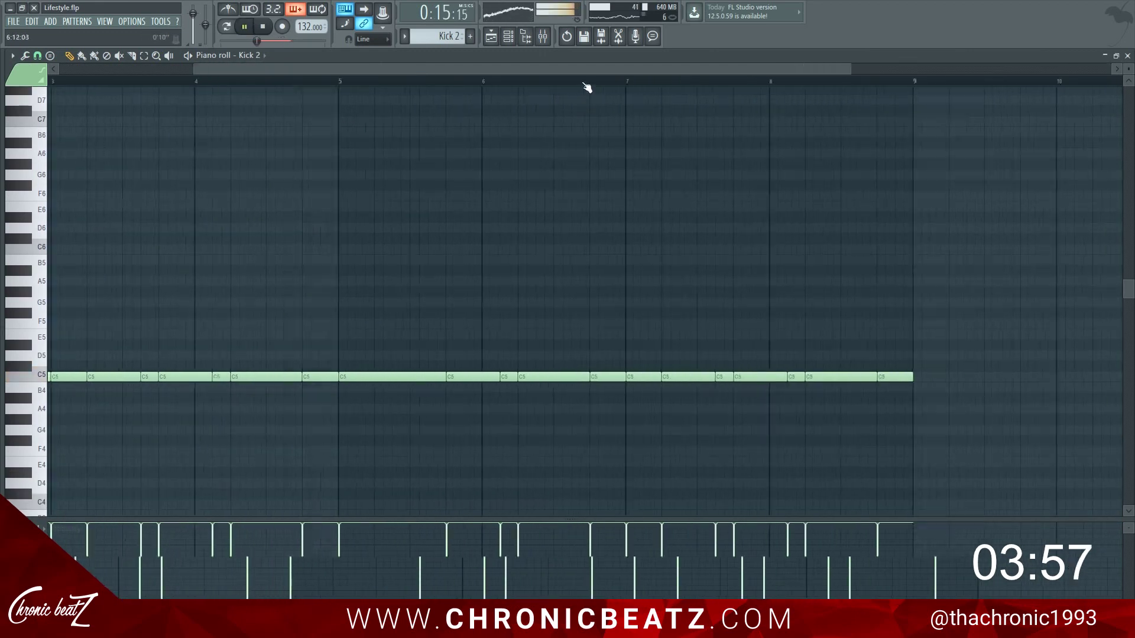
{"action": "scroll", "coordinate": [328, 83], "scroll_direction": "down", "scroll_amount": 1}
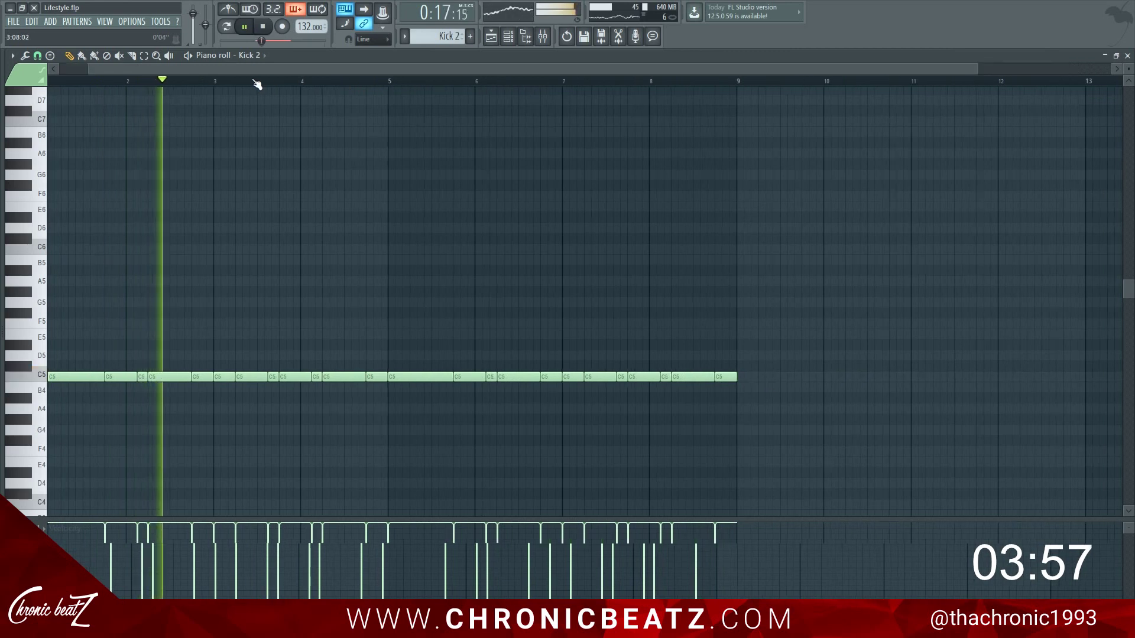
{"action": "scroll", "coordinate": [253, 83], "scroll_direction": "up", "scroll_amount": 1}
{"action": "left_click", "coordinate": [630, 84]}
{"action": "left_click", "coordinate": [550, 84]}
{"action": "left_click", "coordinate": [399, 84]}
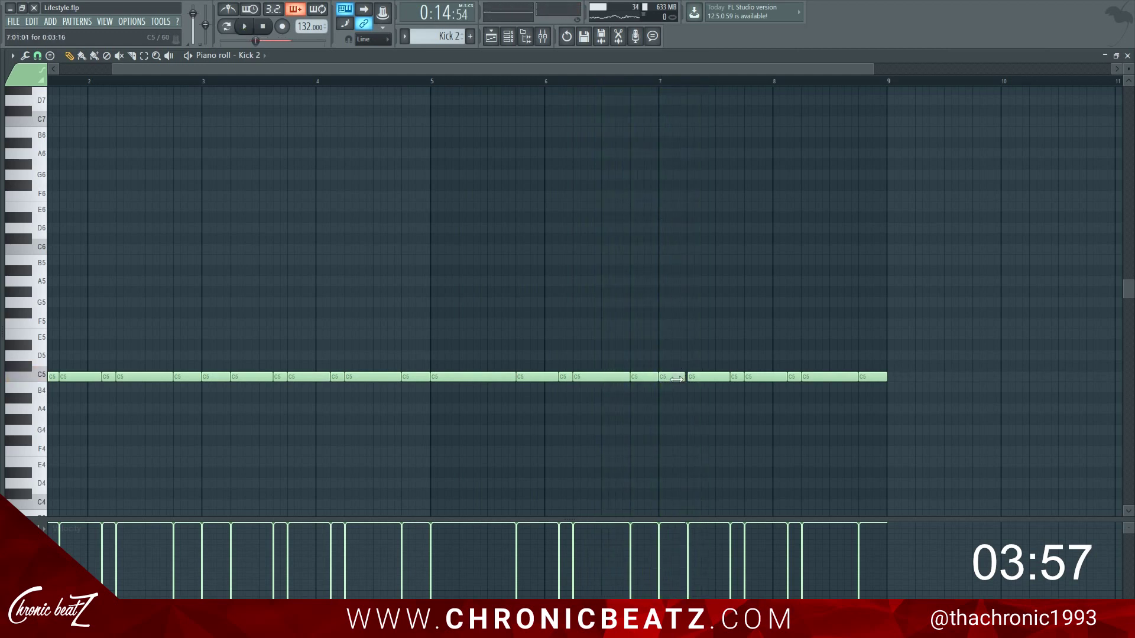
Replace the C5 kick note at the start of bar 7 with three short, evenly spaced C5 notes and play the roll.
{"action": "scroll", "coordinate": [671, 74], "scroll_direction": "up", "scroll_amount": 6}
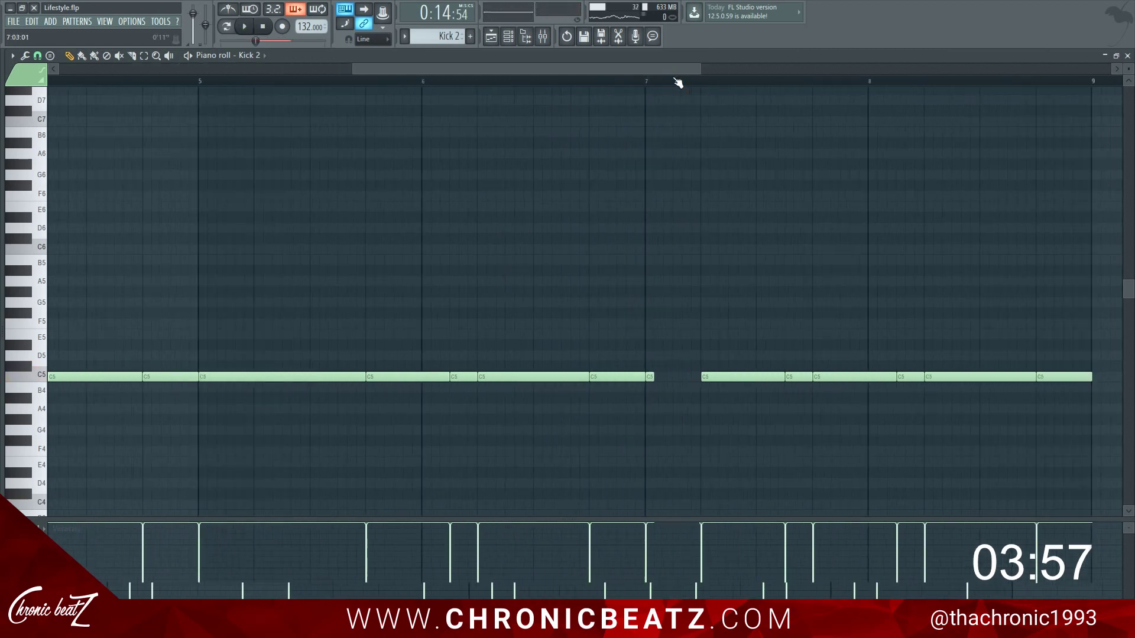
{"action": "left_click", "coordinate": [679, 154]}
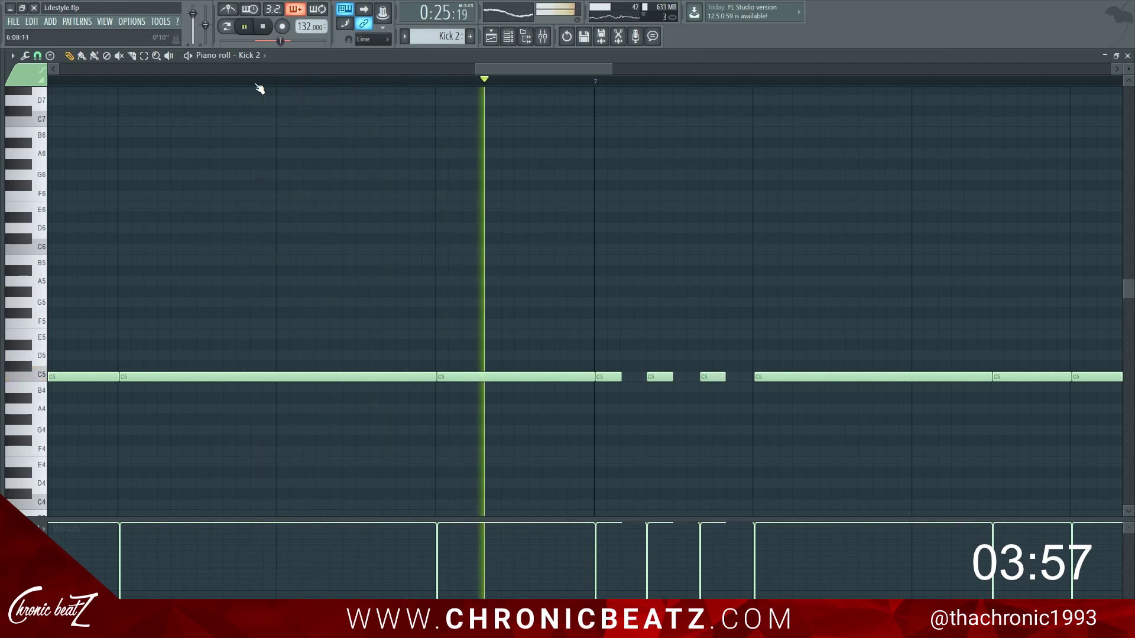
{"action": "scroll", "coordinate": [260, 88], "scroll_direction": "down", "scroll_amount": 1}
{"action": "scroll", "coordinate": [263, 88], "scroll_direction": "down", "scroll_amount": 1}
{"action": "key", "text": "space"}
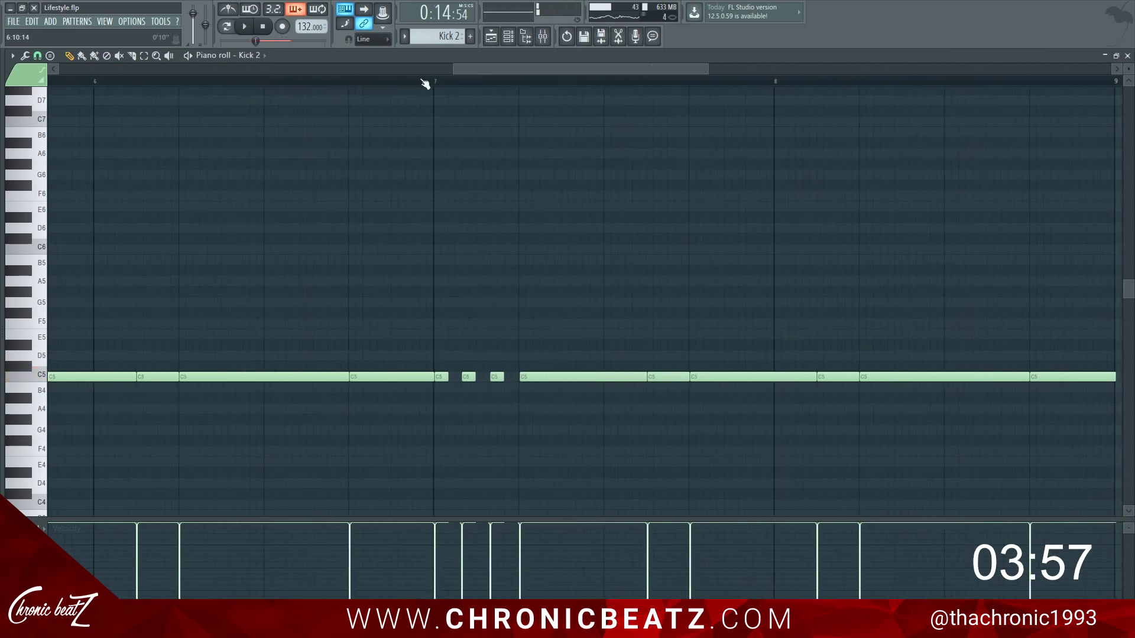
{"action": "scroll", "coordinate": [451, 85], "scroll_direction": "up", "scroll_amount": 2}
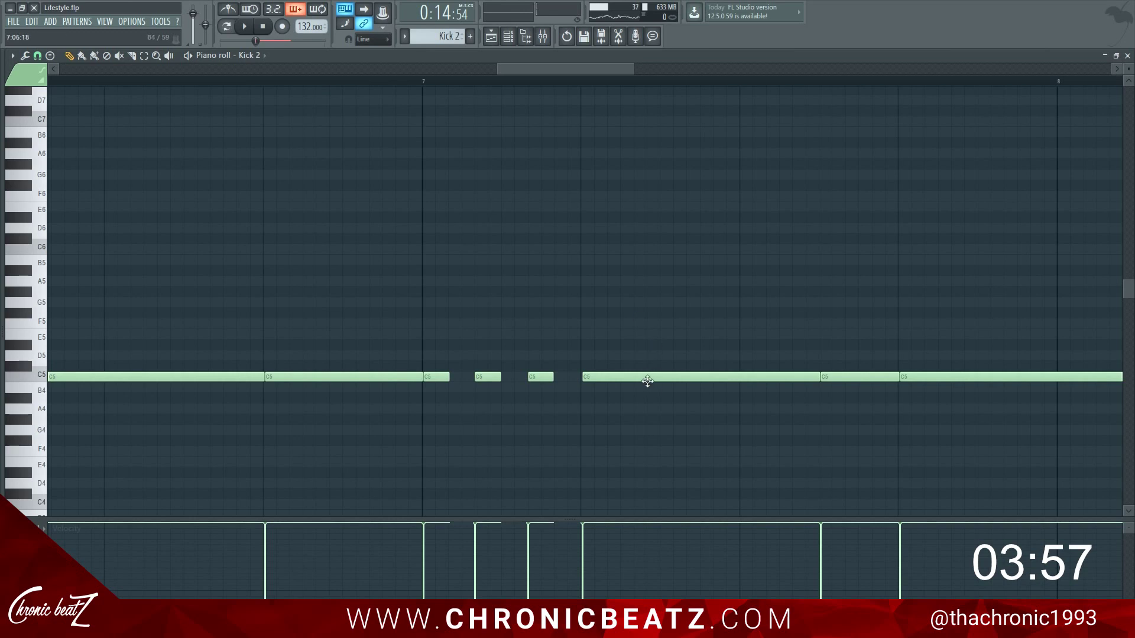
{"action": "scroll", "coordinate": [579, 89], "scroll_direction": "down", "scroll_amount": 3}
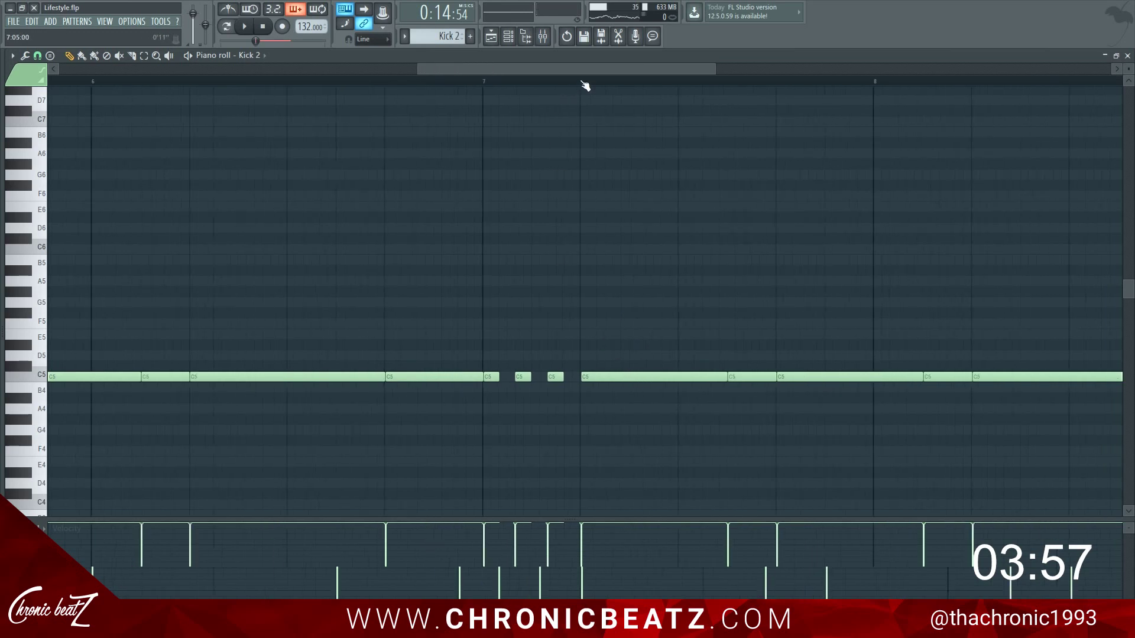
Examine whether the C5 kick notes from late bar 2 up to bar 5 start exactly on the grid lines.
{"action": "left_click_drag", "start_coordinate": [897, 308], "coordinate": [260, 407]}
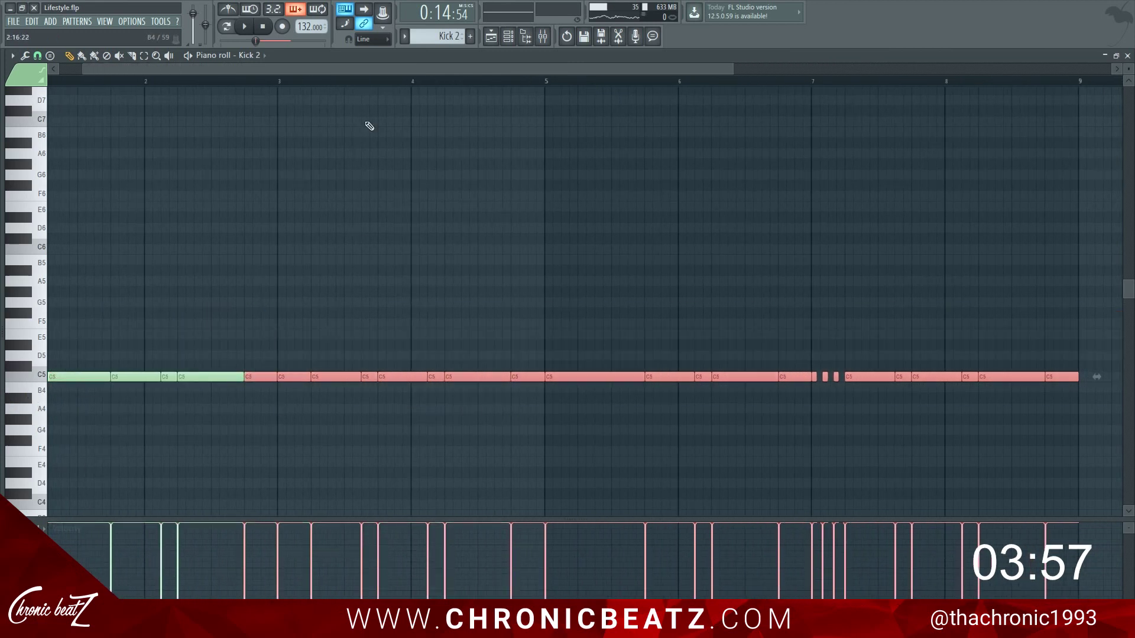
{"action": "scroll", "coordinate": [370, 84], "scroll_direction": "down", "scroll_amount": 2}
{"action": "scroll", "coordinate": [214, 83], "scroll_direction": "up", "scroll_amount": 2}
{"action": "scroll", "coordinate": [214, 83], "scroll_direction": "up", "scroll_amount": 4}
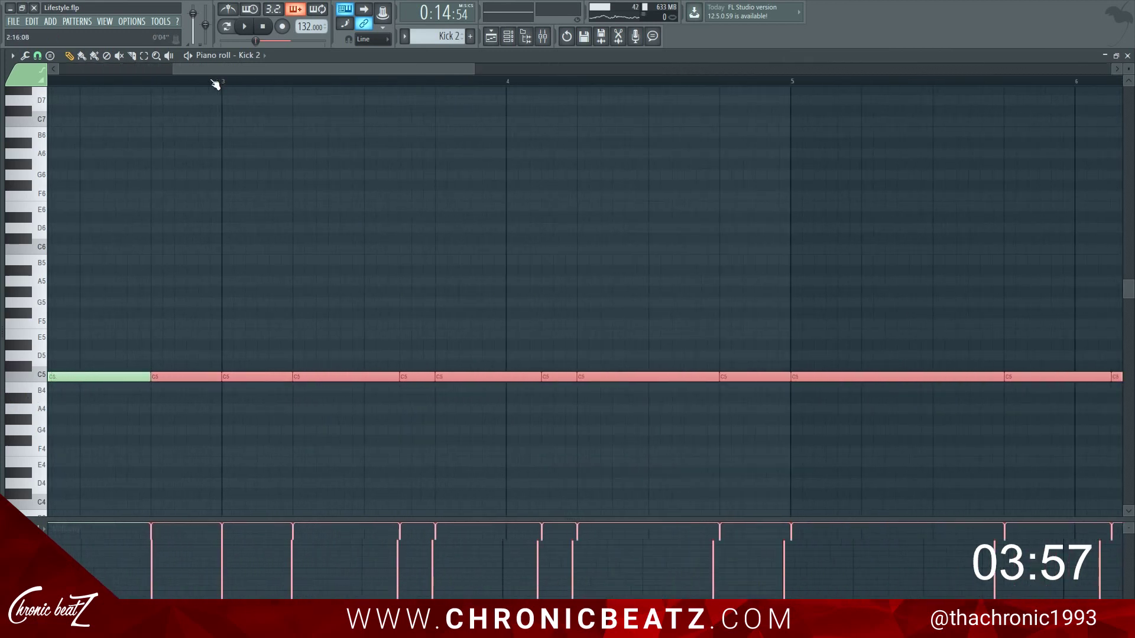
{"action": "scroll", "coordinate": [488, 89], "scroll_direction": "down", "scroll_amount": 2}
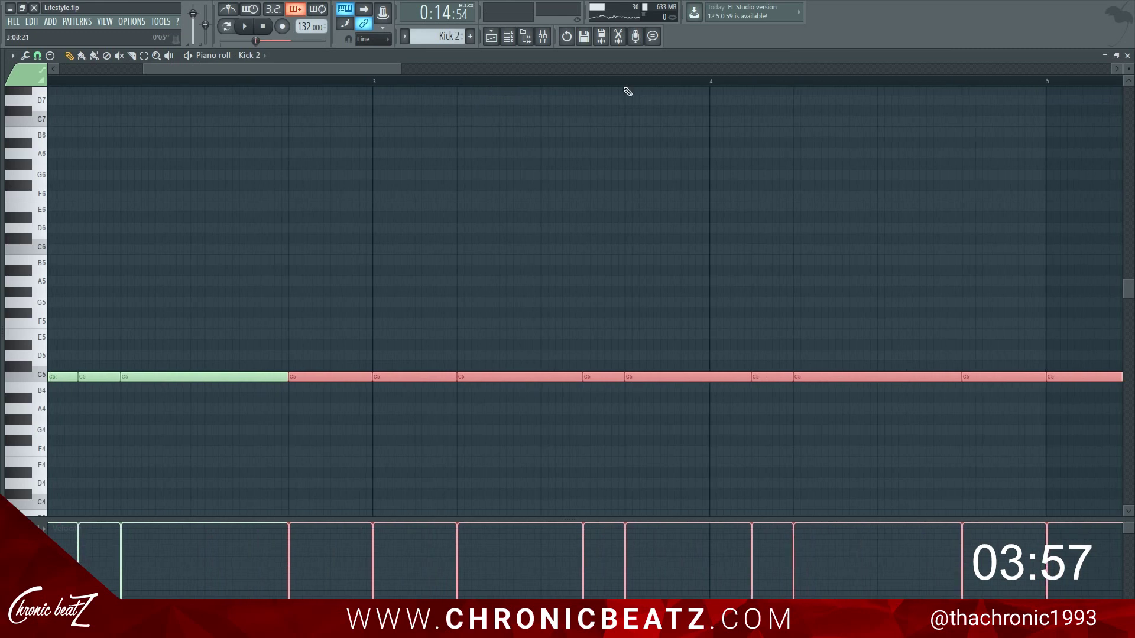
{"action": "scroll", "coordinate": [747, 88], "scroll_direction": "down", "scroll_amount": 2}
{"action": "scroll", "coordinate": [901, 87], "scroll_direction": "up", "scroll_amount": 3}
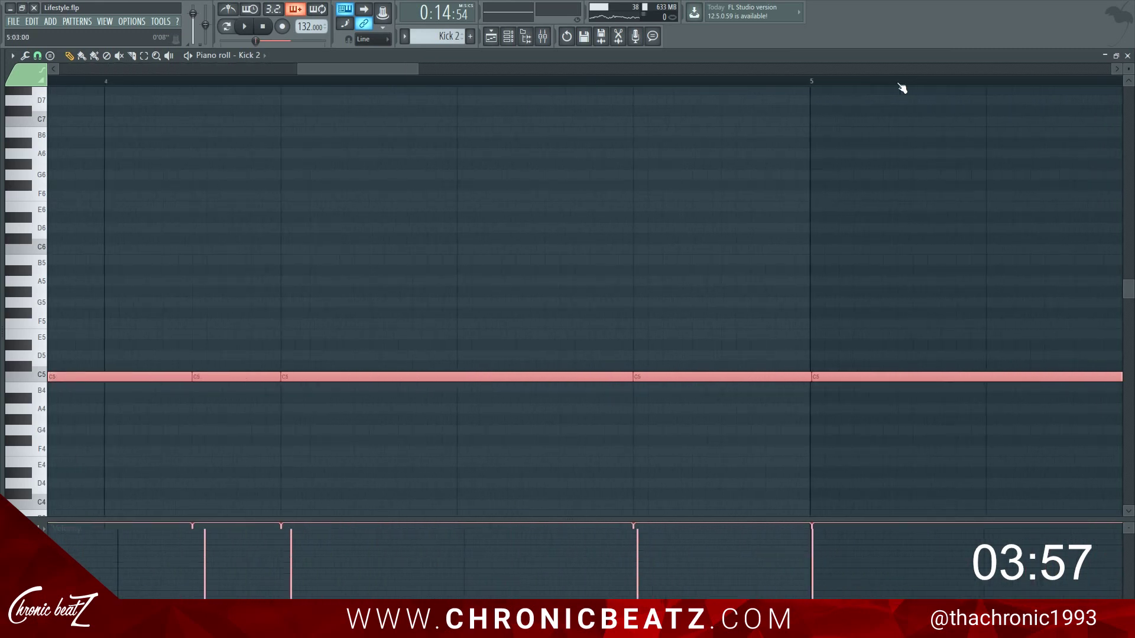
{"action": "scroll", "coordinate": [901, 87], "scroll_direction": "down", "scroll_amount": 5}
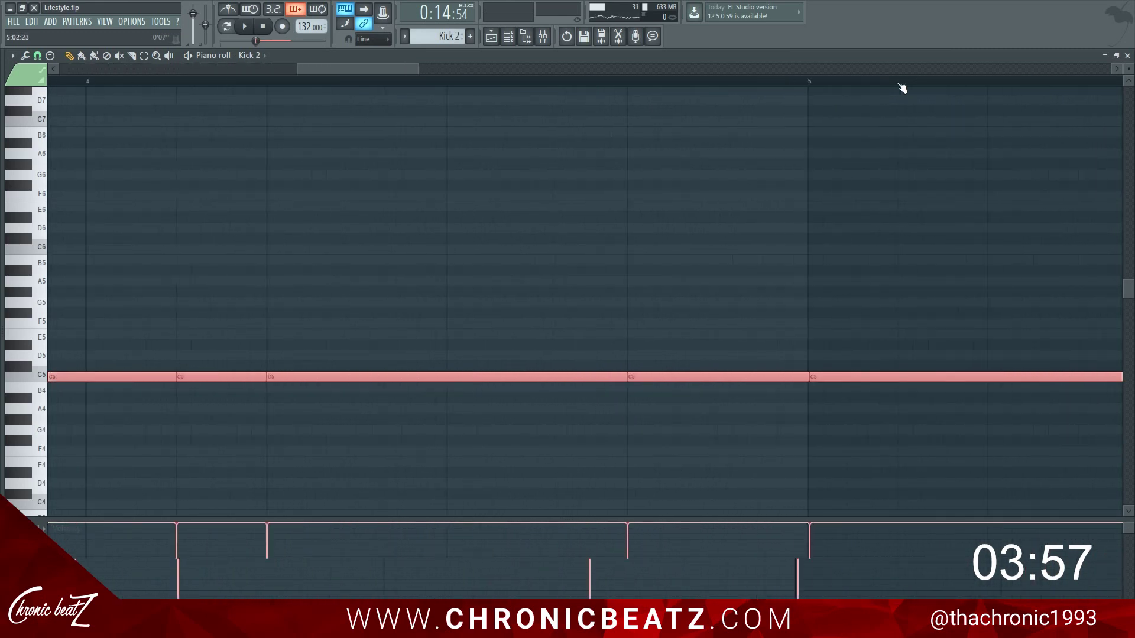
{"action": "scroll", "coordinate": [901, 87], "scroll_direction": "down", "scroll_amount": 2}
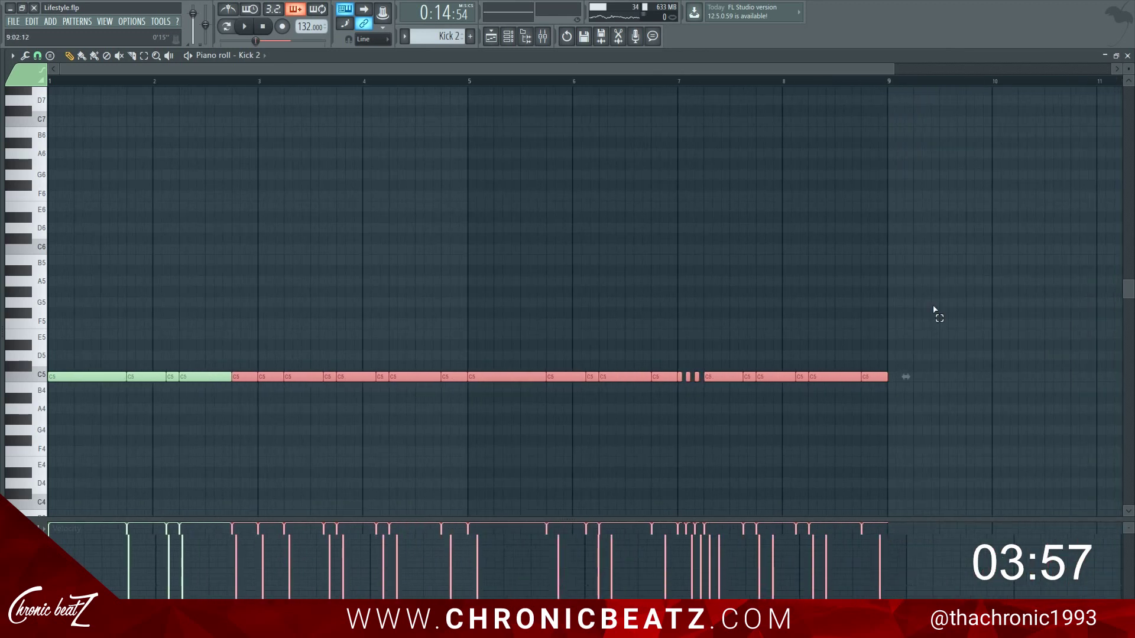
With grid snapping set to none, shift all kick notes from bar 5 onward so the first starts exactly on bar 5, leaving them deselected.
{"action": "left_click_drag", "start_coordinate": [952, 286], "coordinate": [492, 377]}
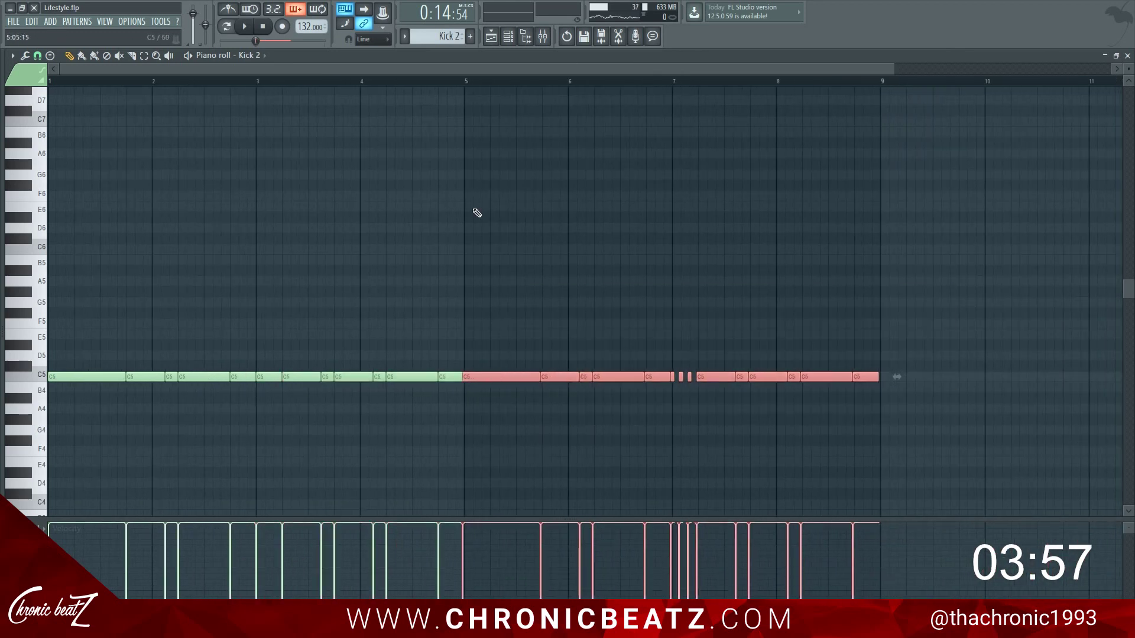
{"action": "scroll", "coordinate": [476, 90], "scroll_direction": "up", "scroll_amount": 6}
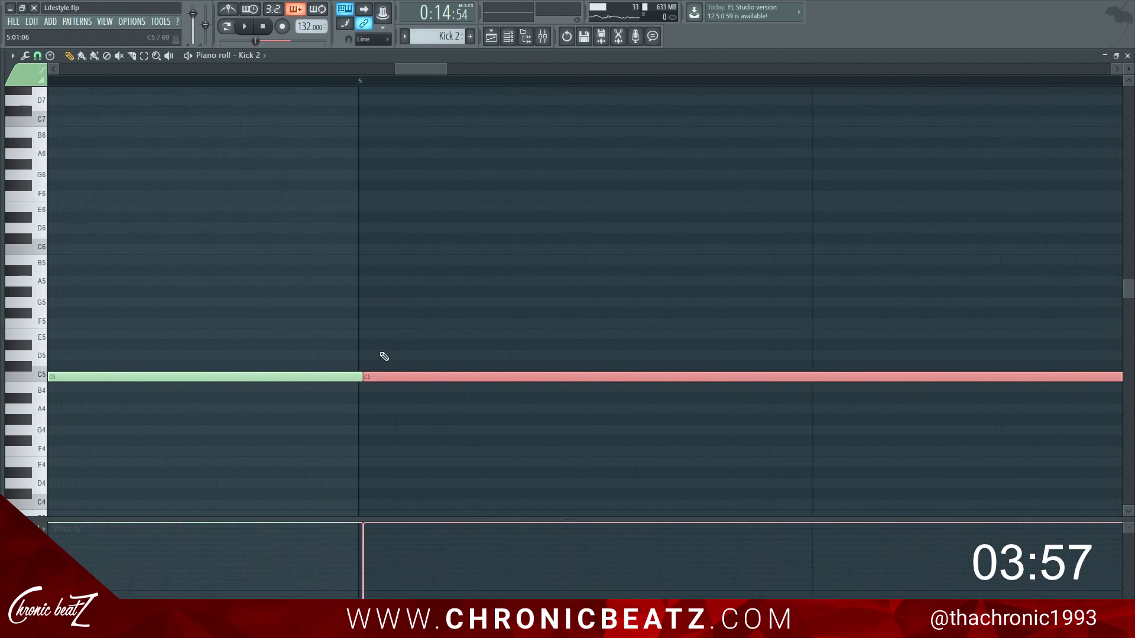
{"action": "left_click", "coordinate": [37, 56]}
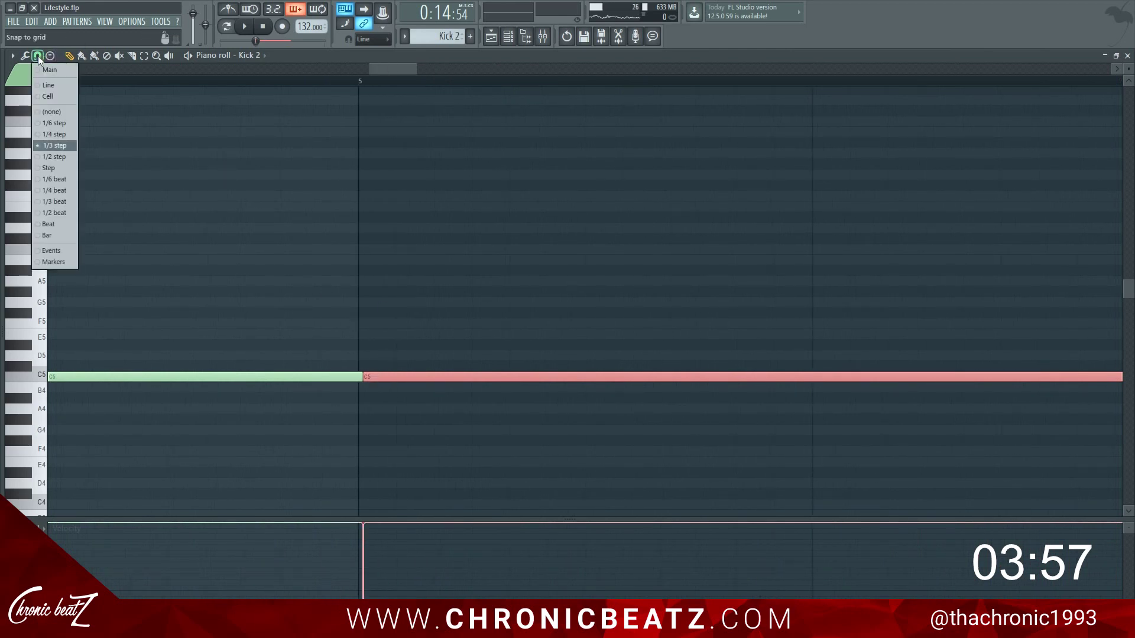
{"action": "left_click", "coordinate": [53, 111]}
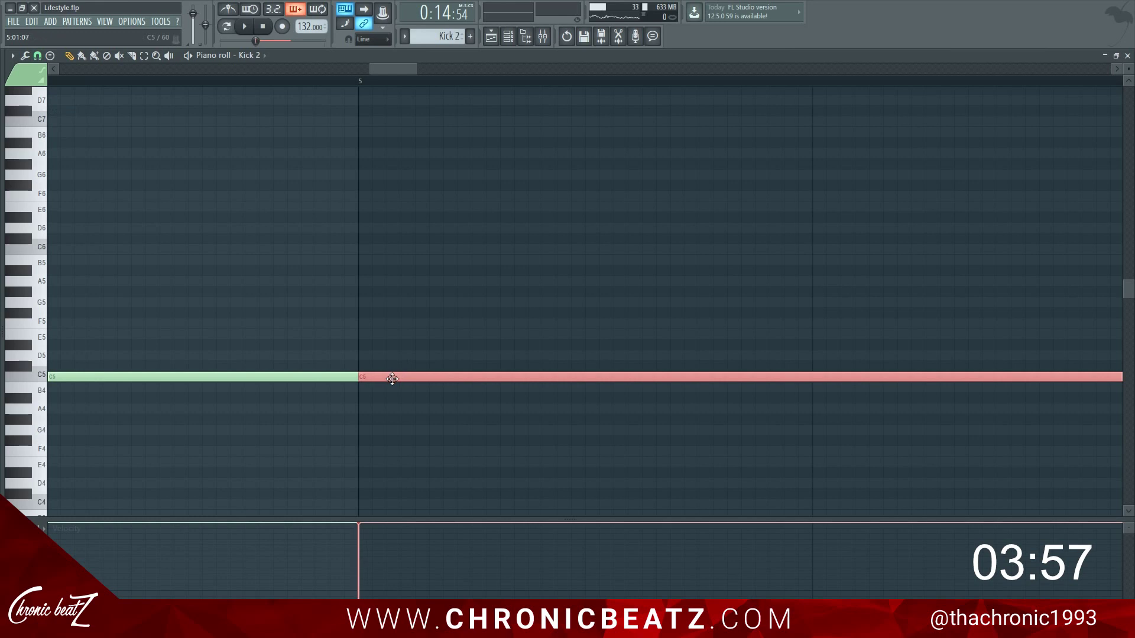
{"action": "scroll", "coordinate": [422, 89], "scroll_direction": "down", "scroll_amount": 6}
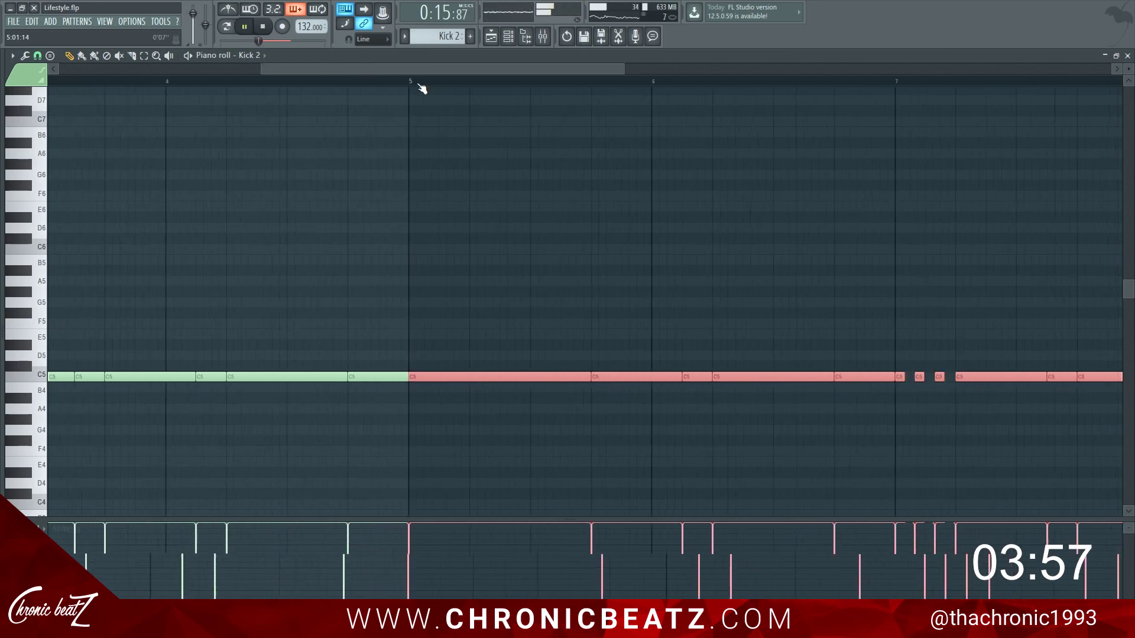
{"action": "key", "text": "ctrl+d"}
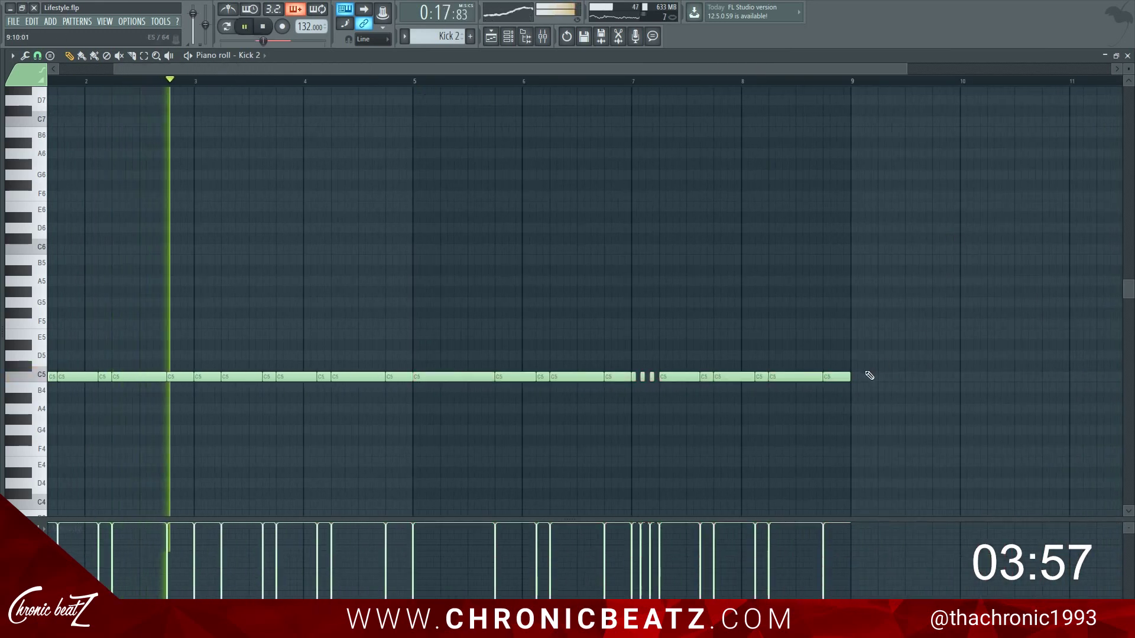
Shorten the end of the last C5 kick note slightly before bar 9 and turn grid snapping back on.
{"action": "left_click_drag", "start_coordinate": [850, 377], "coordinate": [847, 377]}
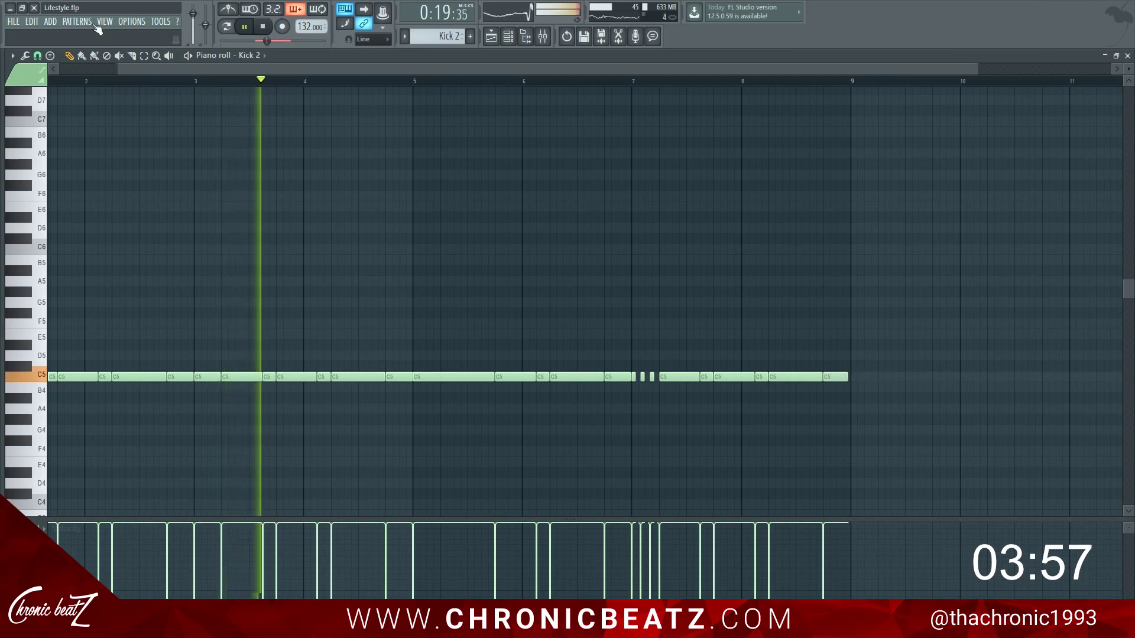
{"action": "left_click", "coordinate": [37, 55]}
{"action": "left_click", "coordinate": [65, 88]}
Listen to the pattern around bar 6 and delete the third of the three short C5 kick notes in bar 7.
{"action": "left_click", "coordinate": [544, 80]}
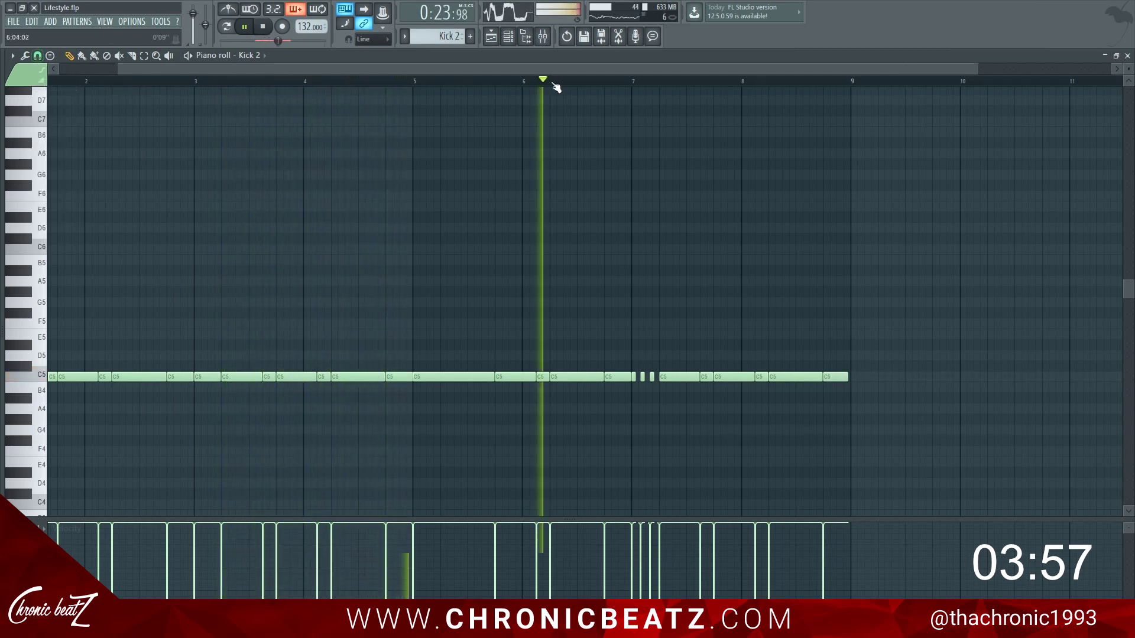
{"action": "left_click_drag", "start_coordinate": [705, 70], "coordinate": [645, 71]}
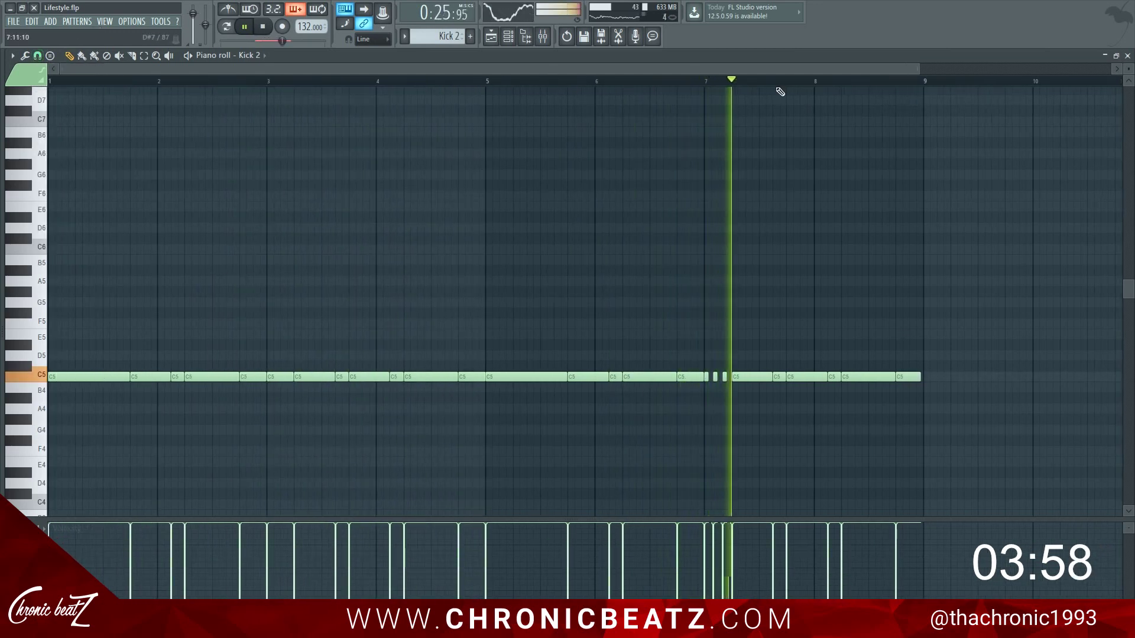
{"action": "left_click", "coordinate": [581, 81]}
{"action": "scroll", "coordinate": [772, 85], "scroll_direction": "up", "scroll_amount": 1}
{"action": "scroll", "coordinate": [773, 87], "scroll_direction": "up", "scroll_amount": 5}
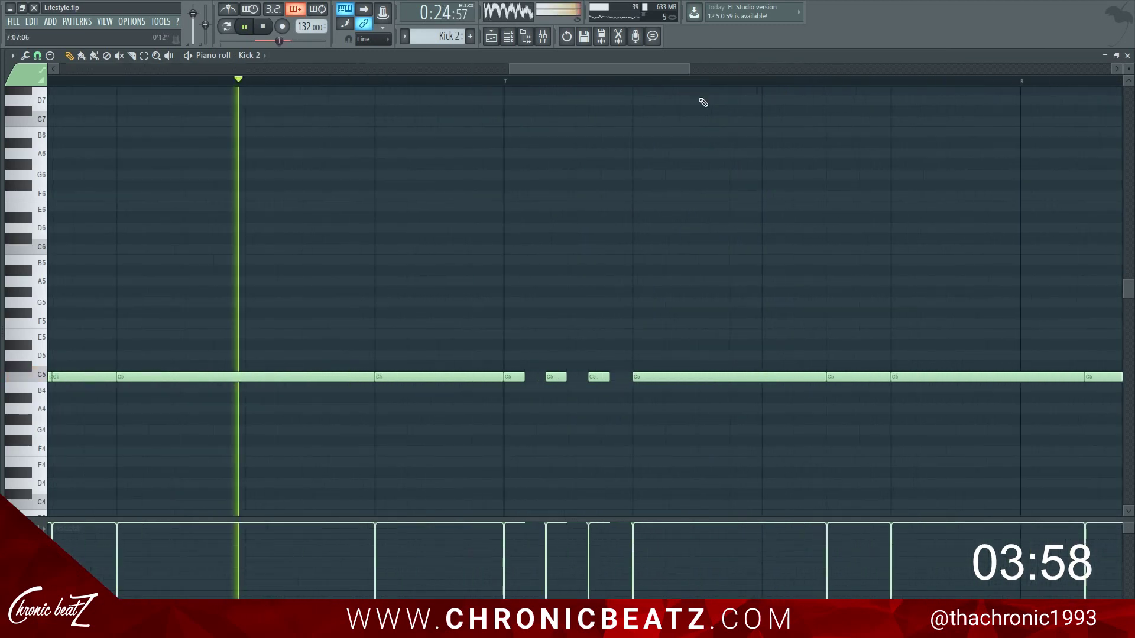
{"action": "right_click", "coordinate": [535, 377]}
{"action": "key", "text": "space"}
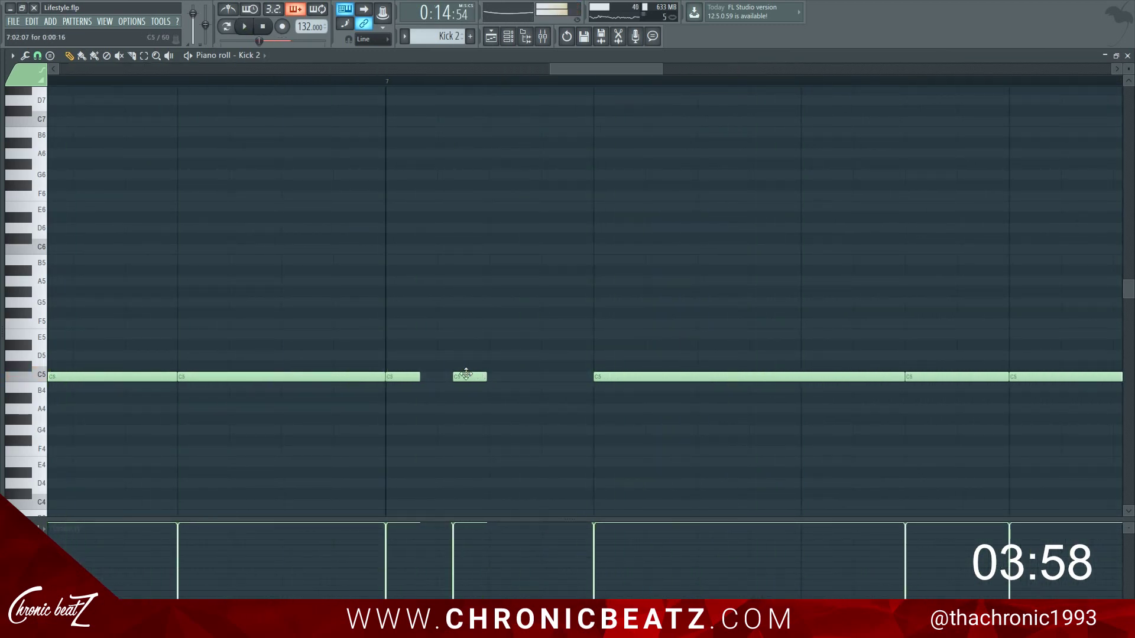
Move the second short C5 kick note in bar 7 directly against the end of the first and listen from bar 6.
{"action": "left_click", "coordinate": [37, 55]}
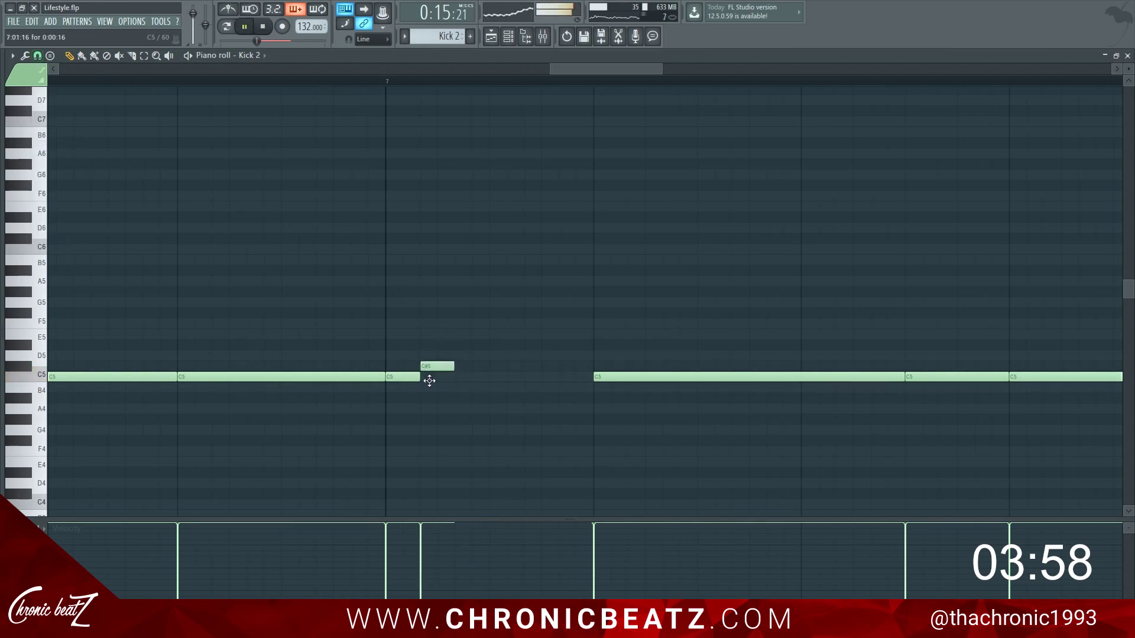
{"action": "scroll", "coordinate": [453, 81], "scroll_direction": "down", "scroll_amount": 6}
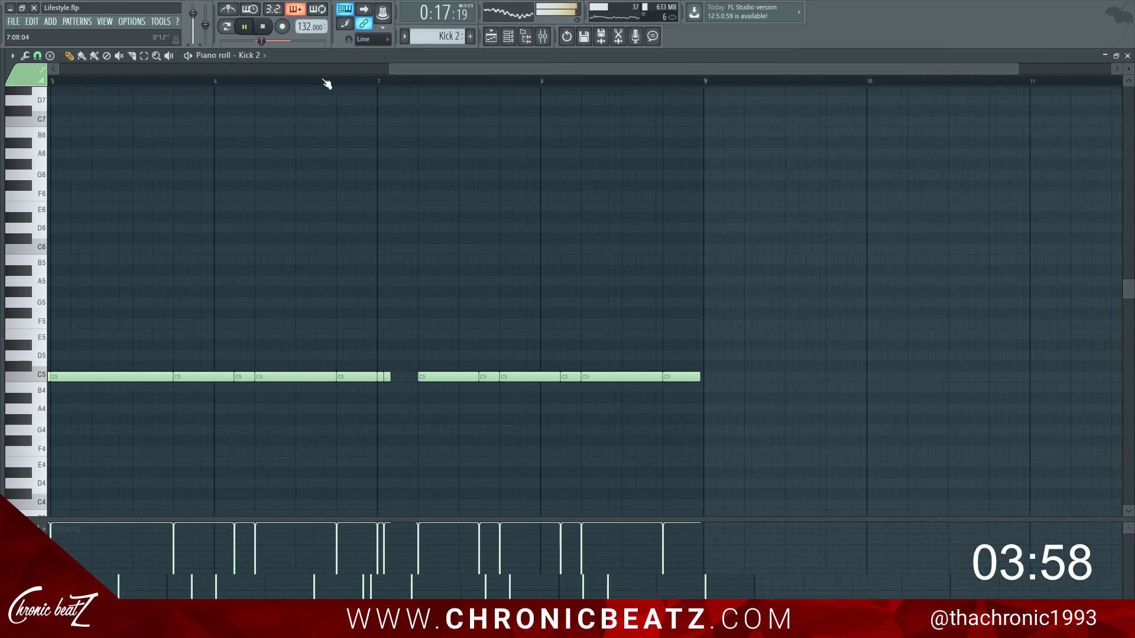
{"action": "left_click", "coordinate": [273, 81]}
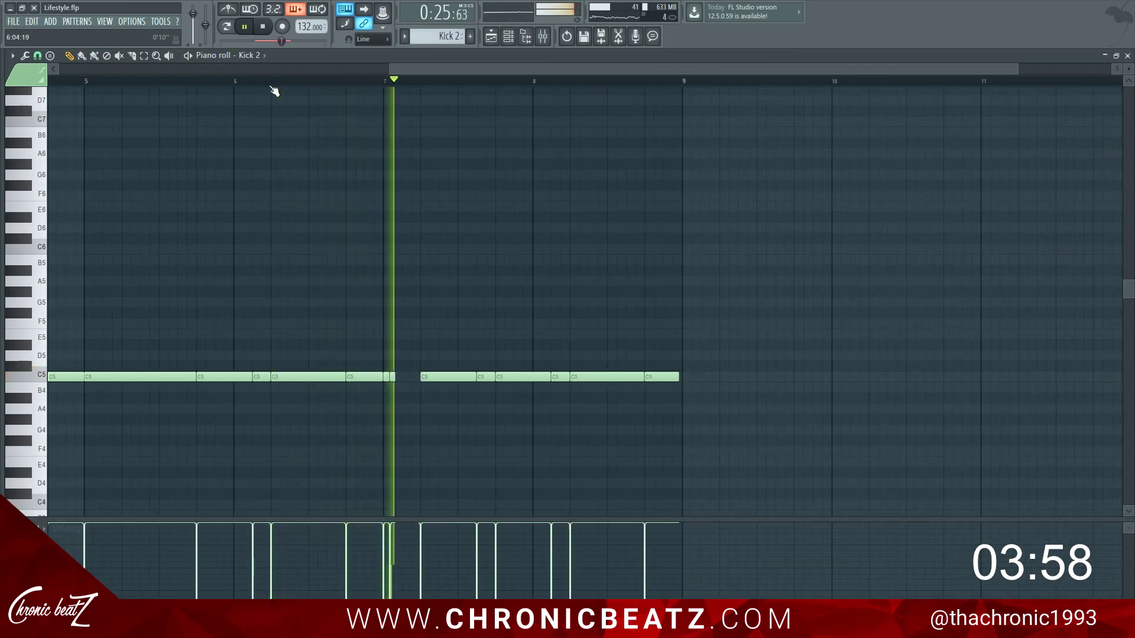
Move the second short C5 kick note to one step after bar 7, leaving a small gap, and listen to it.
{"action": "scroll", "coordinate": [401, 81], "scroll_direction": "up", "scroll_amount": 4}
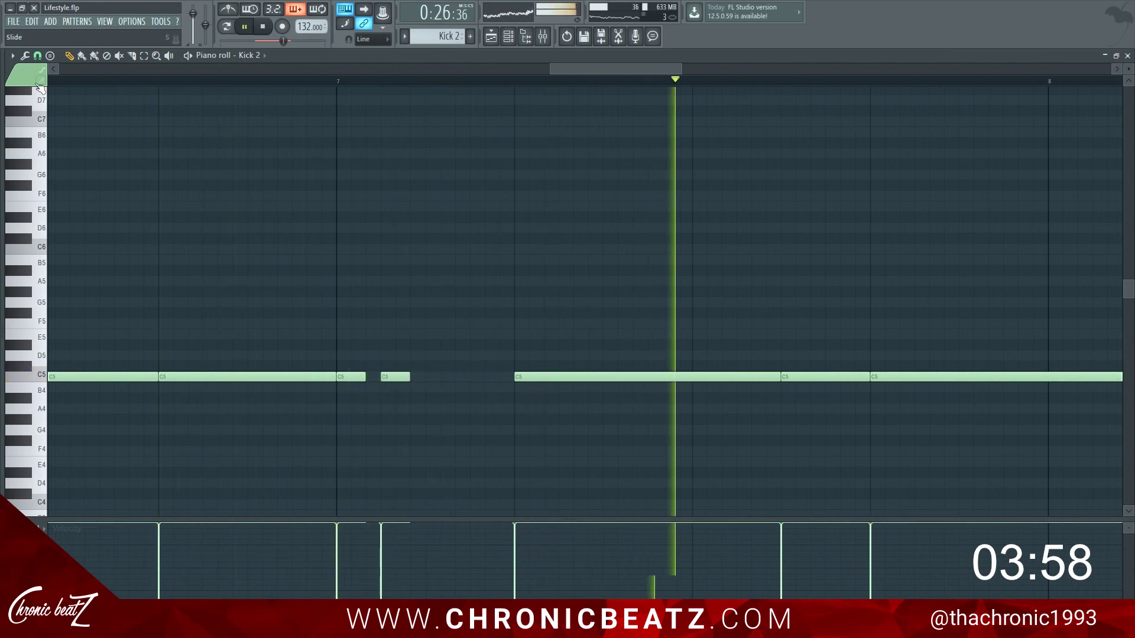
{"action": "scroll", "coordinate": [133, 88], "scroll_direction": "down", "scroll_amount": 1}
{"action": "scroll", "coordinate": [133, 88], "scroll_direction": "down", "scroll_amount": 4}
{"action": "mouse_move", "coordinate": [88, 82]}
{"action": "left_mouse_down"}
{"action": "mouse_move", "coordinate": [43, 82]}
{"action": "mouse_move", "coordinate": [71, 83]}
{"action": "left_mouse_up"}
{"action": "key", "text": "space"}
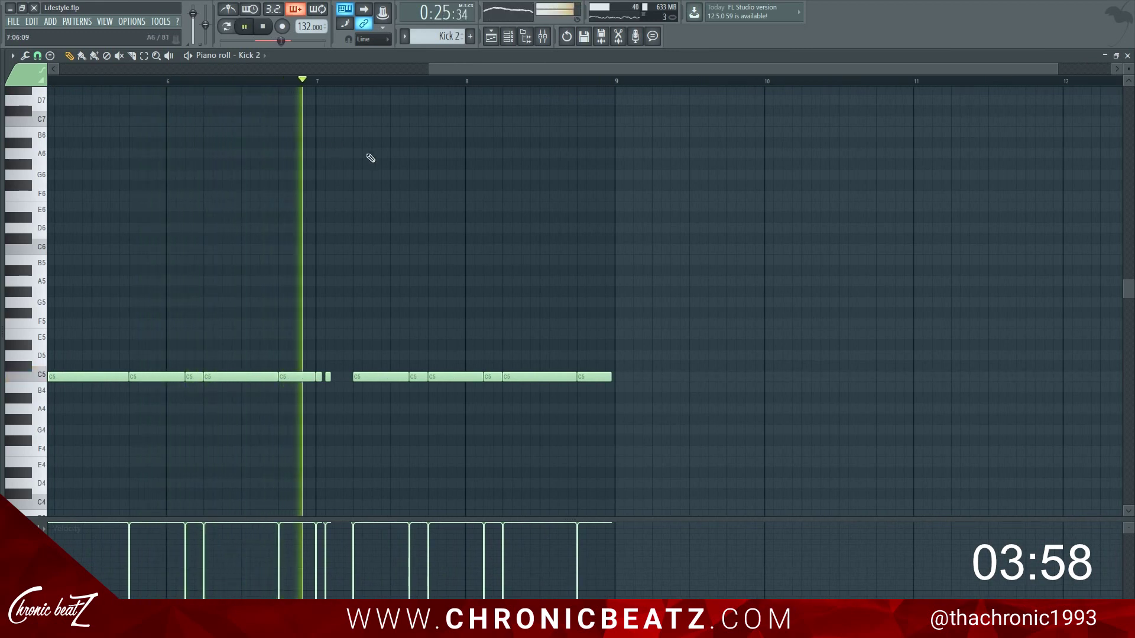
With snapping set to 1/2 step, lengthen both short C5 kick notes at bar 7 to one full step each.
{"action": "scroll", "coordinate": [322, 90], "scroll_direction": "up", "scroll_amount": 5}
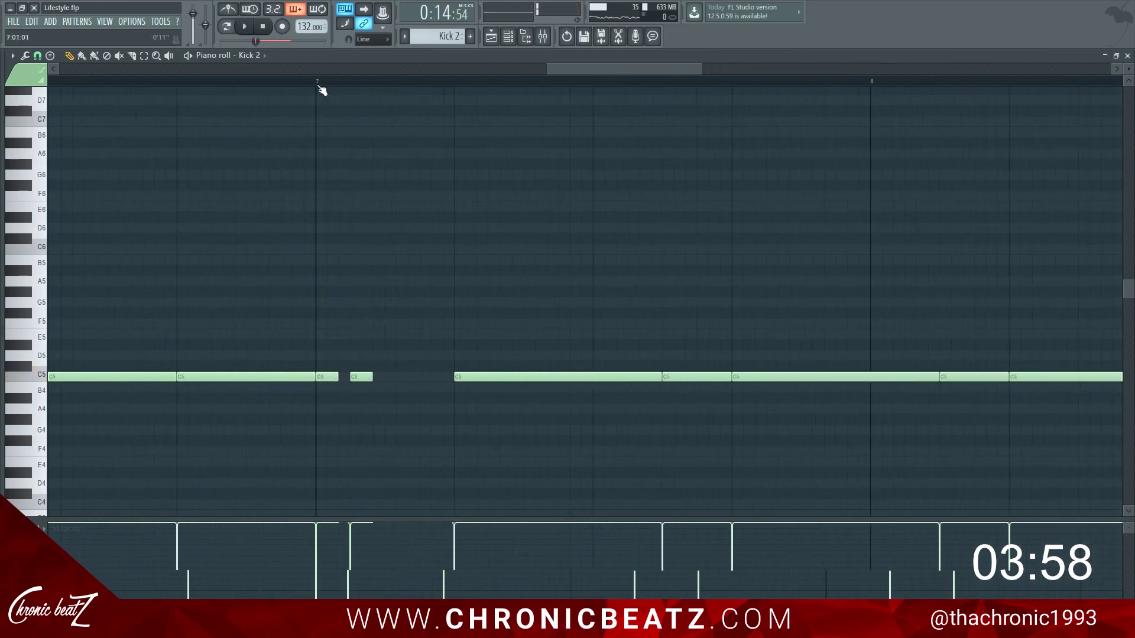
{"action": "left_click", "coordinate": [37, 58]}
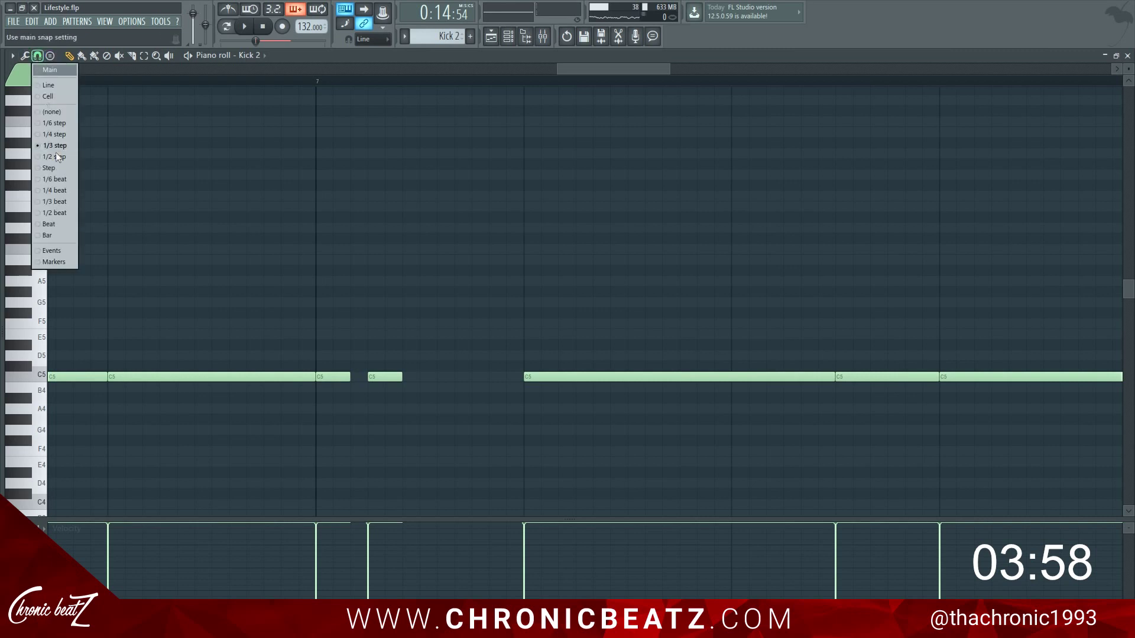
{"action": "left_click", "coordinate": [55, 157]}
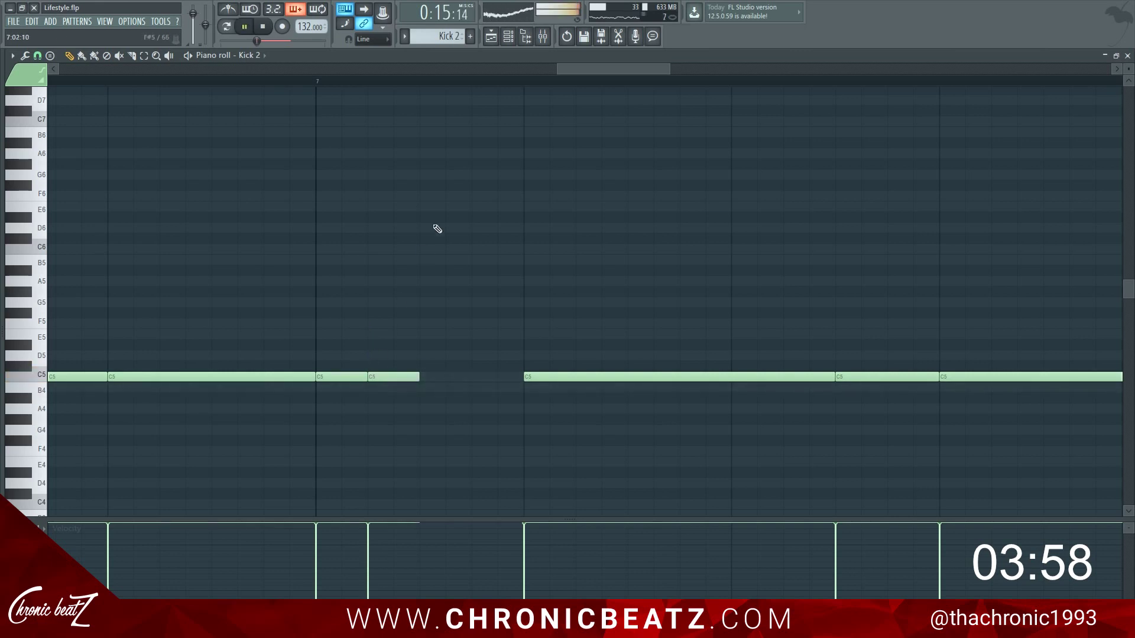
Listen to the edited Kick 2 pattern through to its end and set the grid snapping to 1/3 step.
{"action": "scroll", "coordinate": [196, 80], "scroll_direction": "down", "scroll_amount": 5}
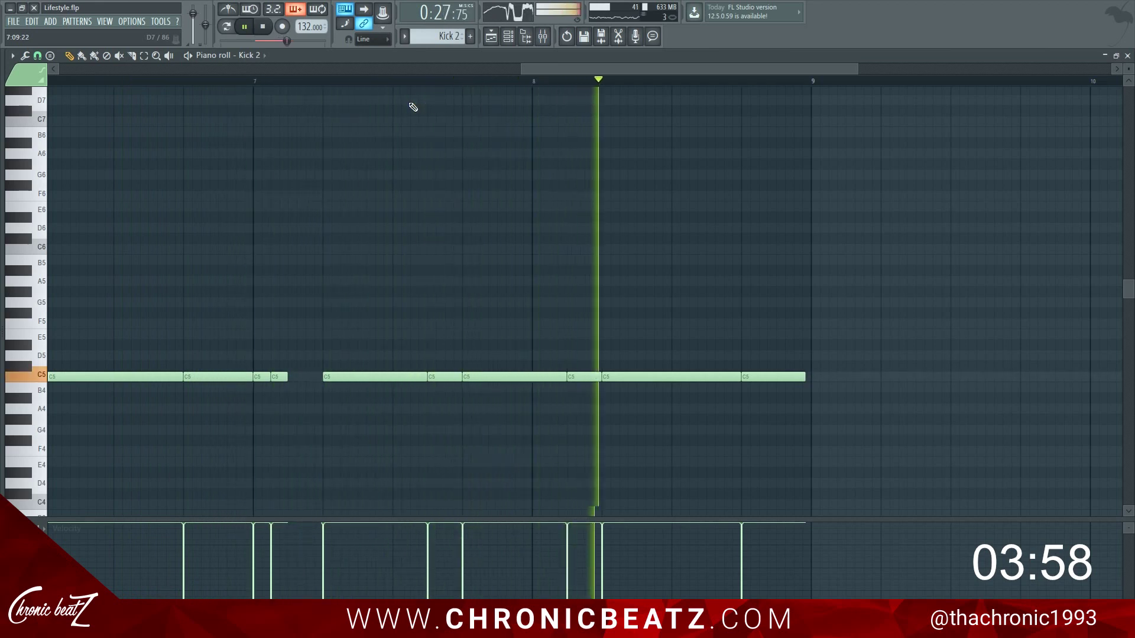
{"action": "scroll", "coordinate": [493, 83], "scroll_direction": "down", "scroll_amount": 2}
{"action": "scroll", "coordinate": [493, 83], "scroll_direction": "down", "scroll_amount": 2}
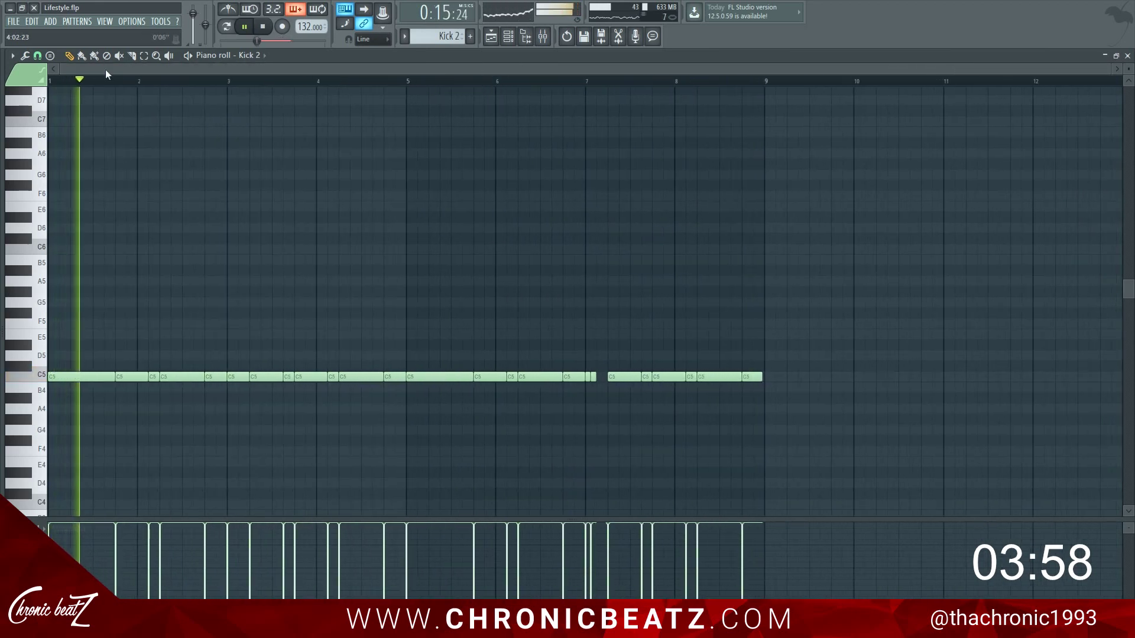
{"action": "left_click", "coordinate": [37, 55]}
{"action": "left_click", "coordinate": [55, 144]}
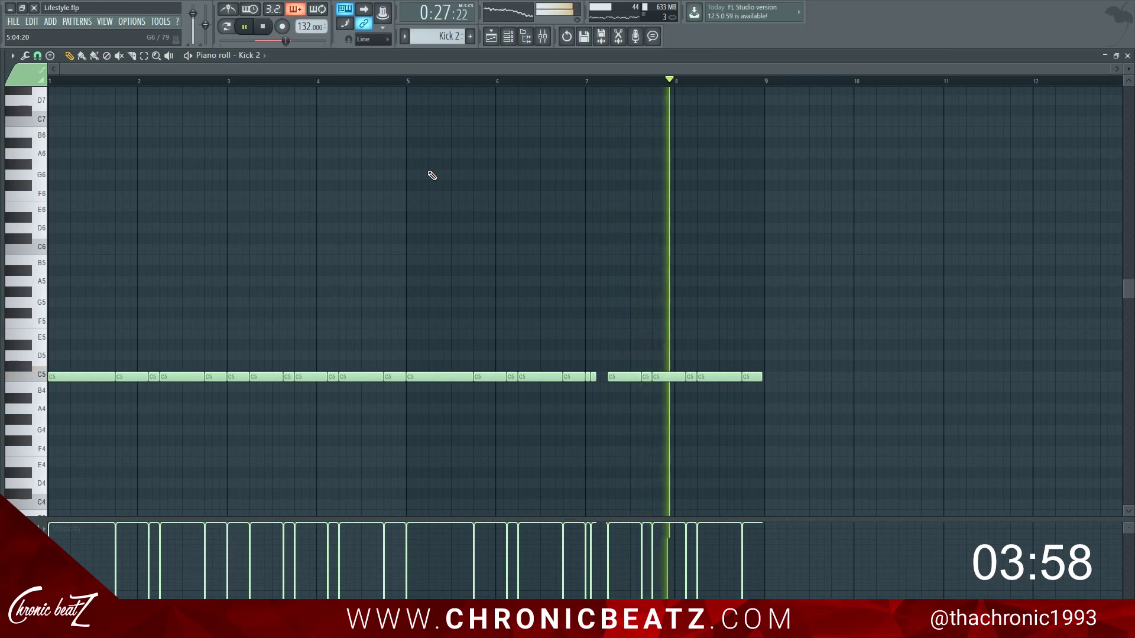
Bring up the channel rack and Playlist, switch to the vybe - CorruptSnr pattern and open that channel in the piano roll.
{"action": "key", "text": "F6"}
{"action": "key", "text": "F5"}
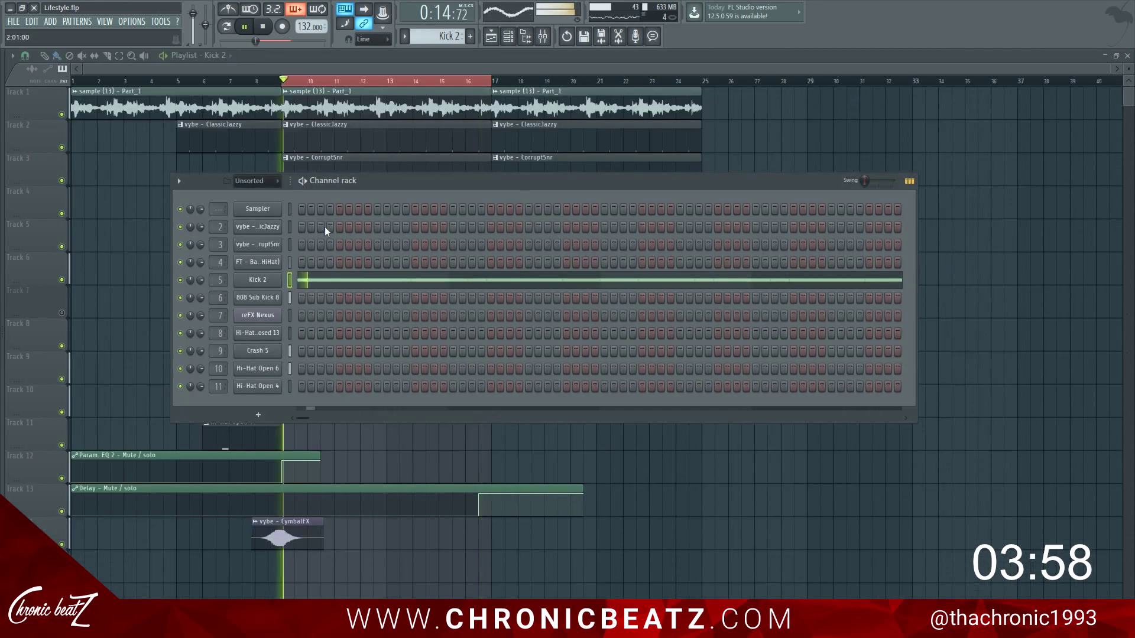
{"action": "scroll", "coordinate": [426, 33], "scroll_direction": "up", "scroll_amount": 5}
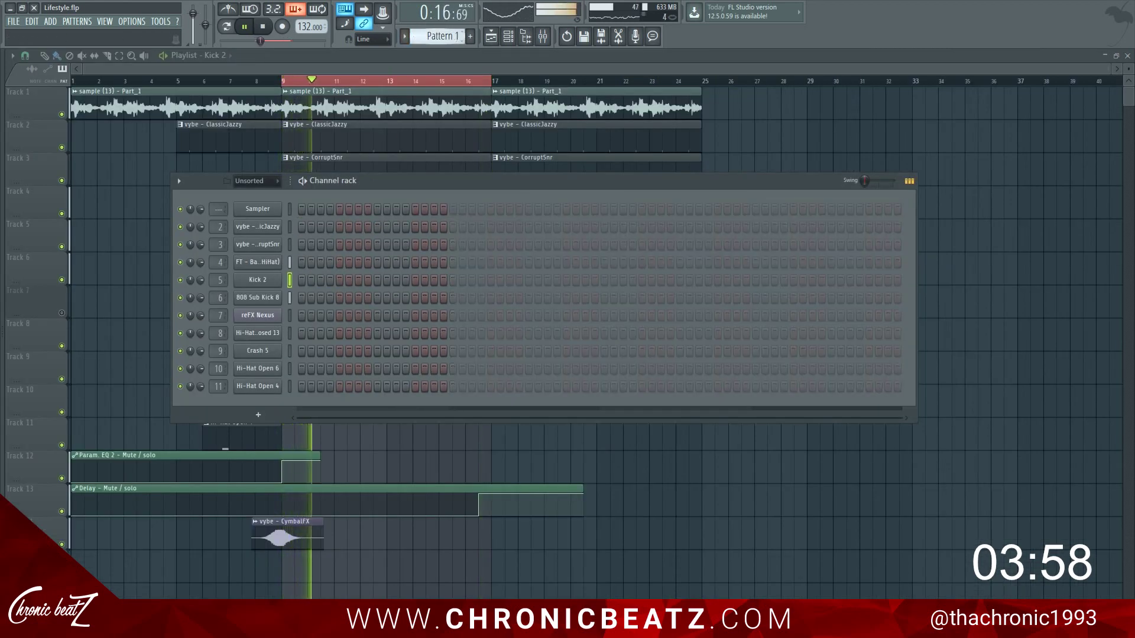
{"action": "scroll", "coordinate": [427, 34], "scroll_direction": "down", "scroll_amount": 3}
{"action": "right_click", "coordinate": [279, 242]}
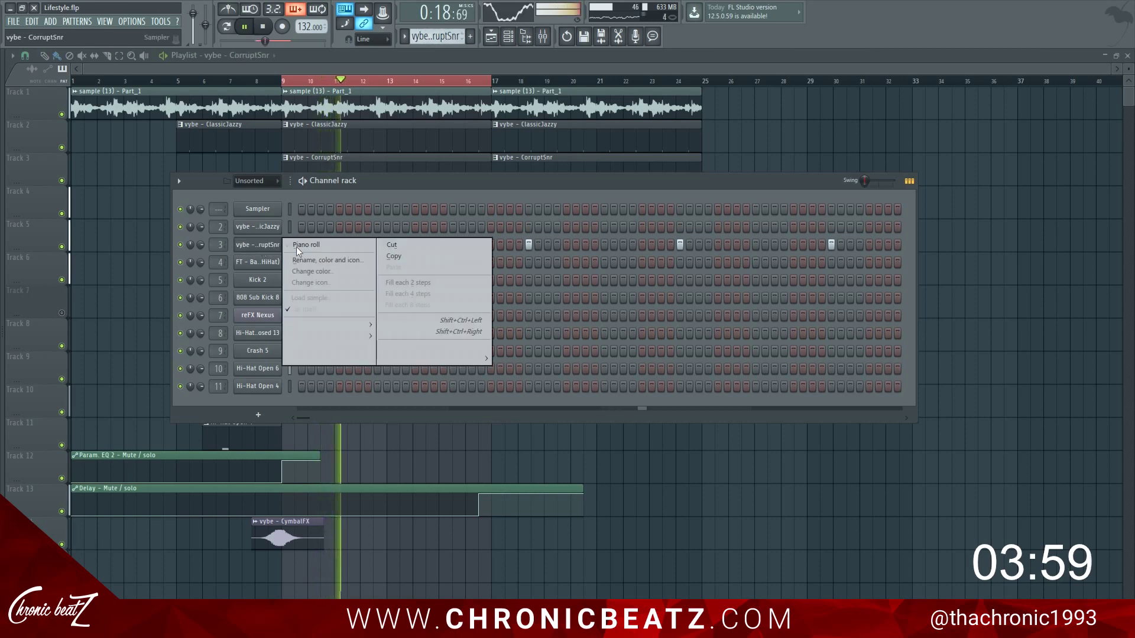
{"action": "left_click", "coordinate": [296, 243]}
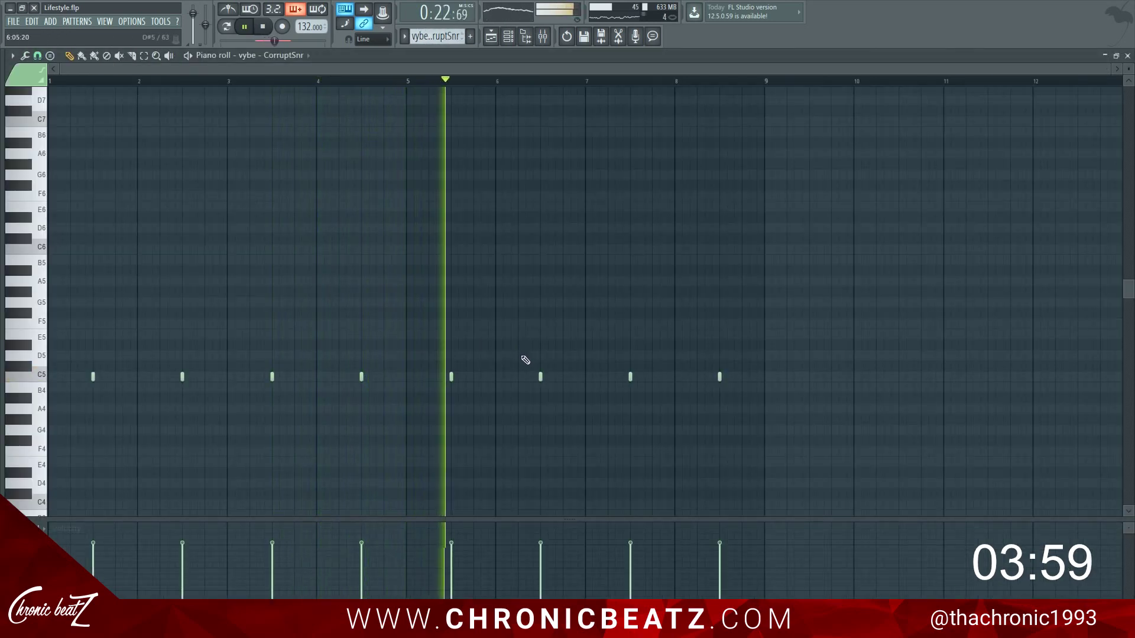
Try a D#5 snare note just after the start of bar 6, delete it and play the pattern.
{"action": "left_click", "coordinate": [498, 346]}
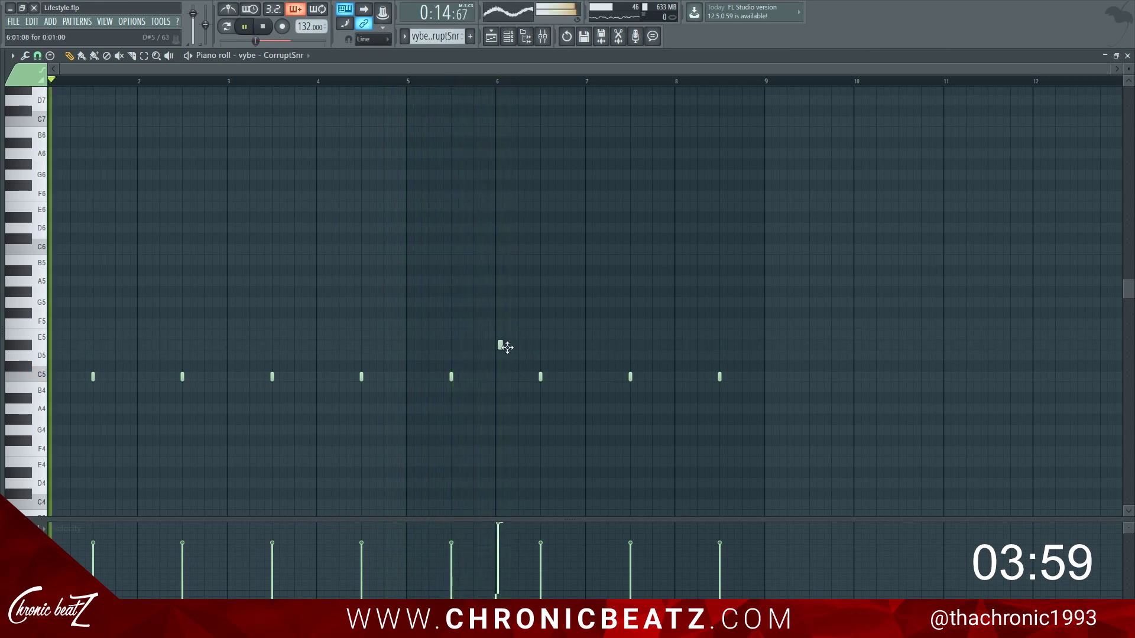
{"action": "right_click", "coordinate": [500, 344]}
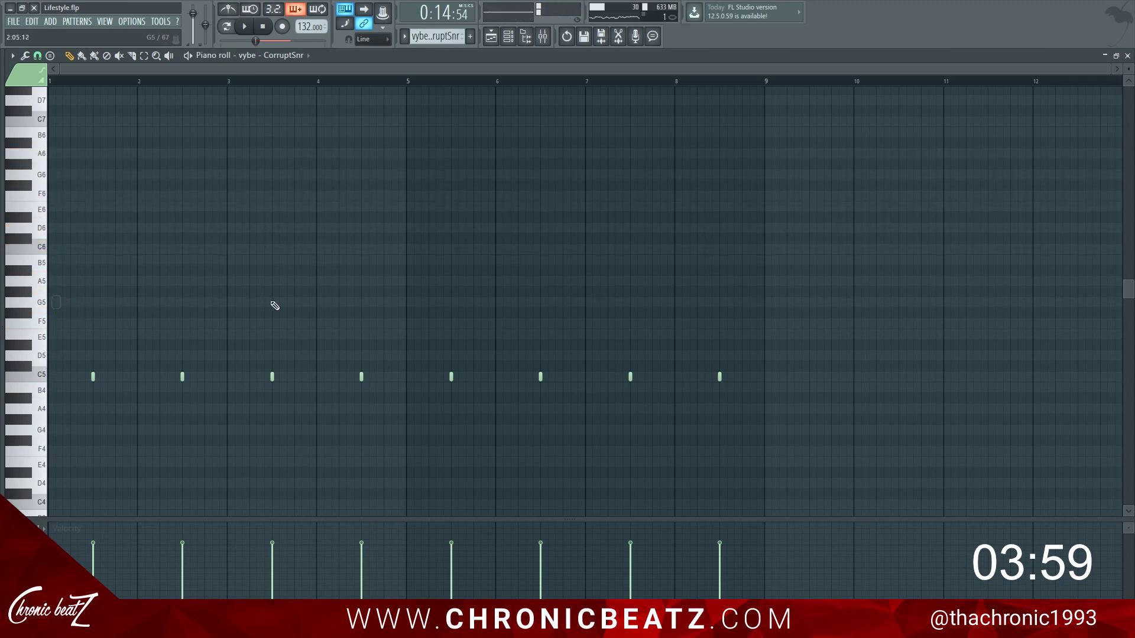
{"action": "left_click", "coordinate": [359, 81]}
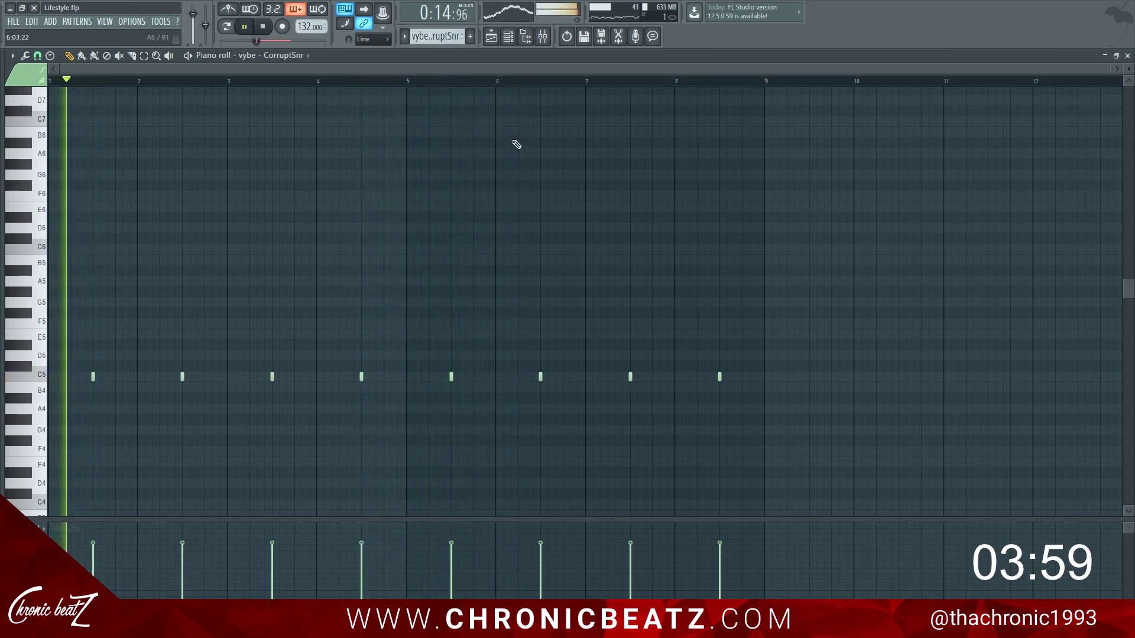
Play a loop over bars 13 to 16 in the Playlist and reopen the vybe - CorruptSnr pattern in the piano roll.
{"action": "key", "text": "F7"}
{"action": "key", "text": "space"}
{"action": "left_click_drag", "start_coordinate": [288, 81], "coordinate": [369, 81]}
{"action": "left_click", "coordinate": [865, 233], "text": "ctrl"}
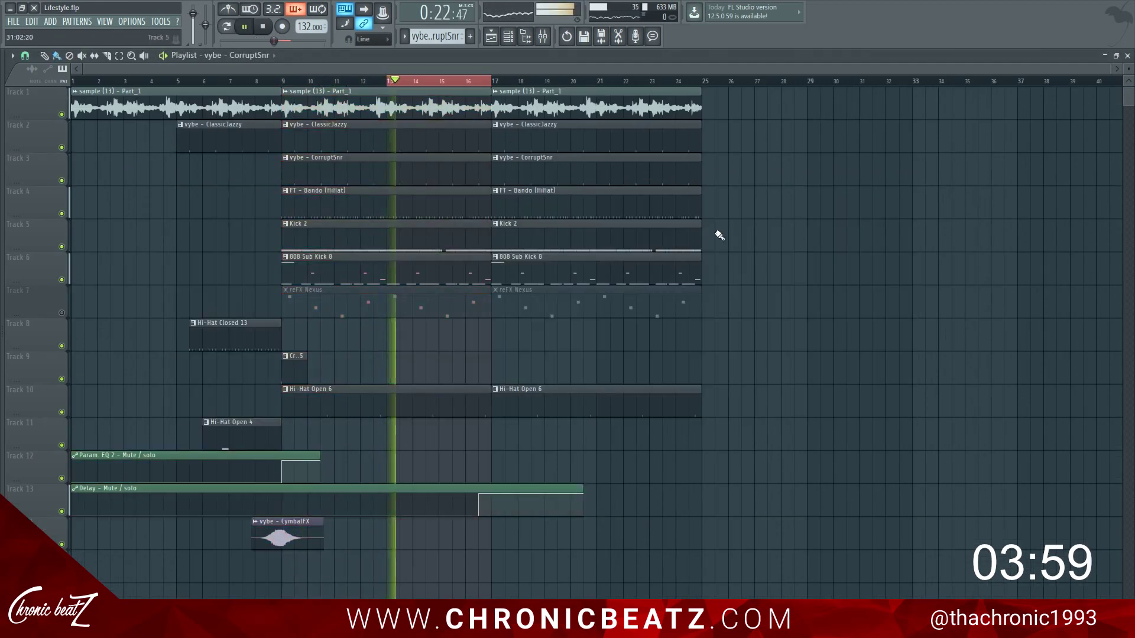
{"action": "double_click", "coordinate": [434, 159]}
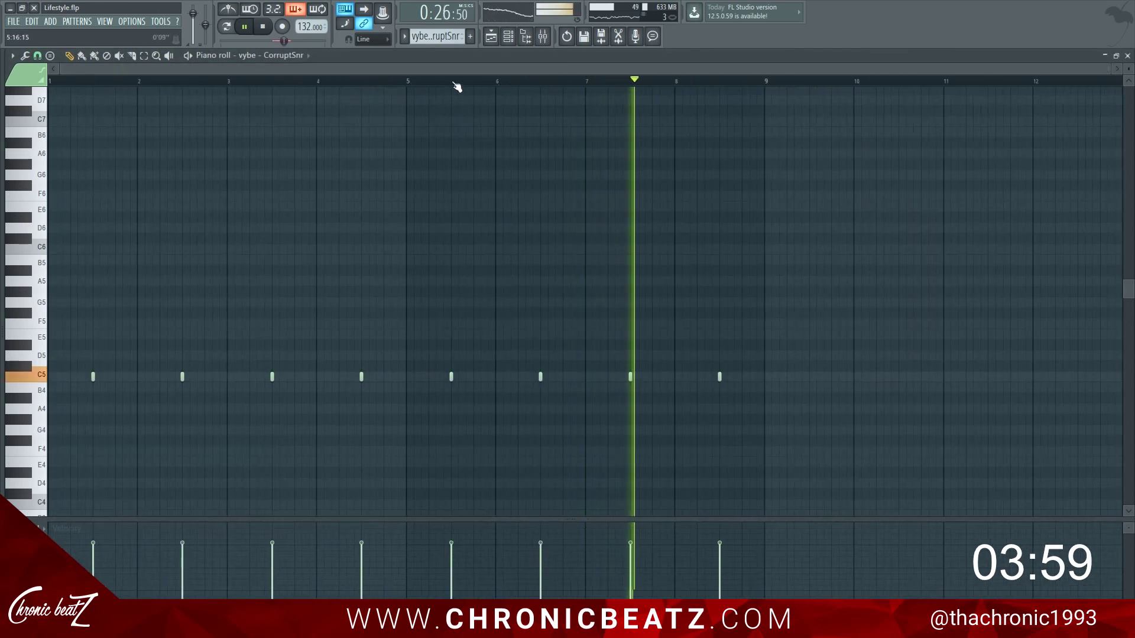
Try three consecutive one-step C5 snare notes at the start of bar 8.
{"action": "scroll", "coordinate": [625, 88], "scroll_direction": "up", "scroll_amount": 2}
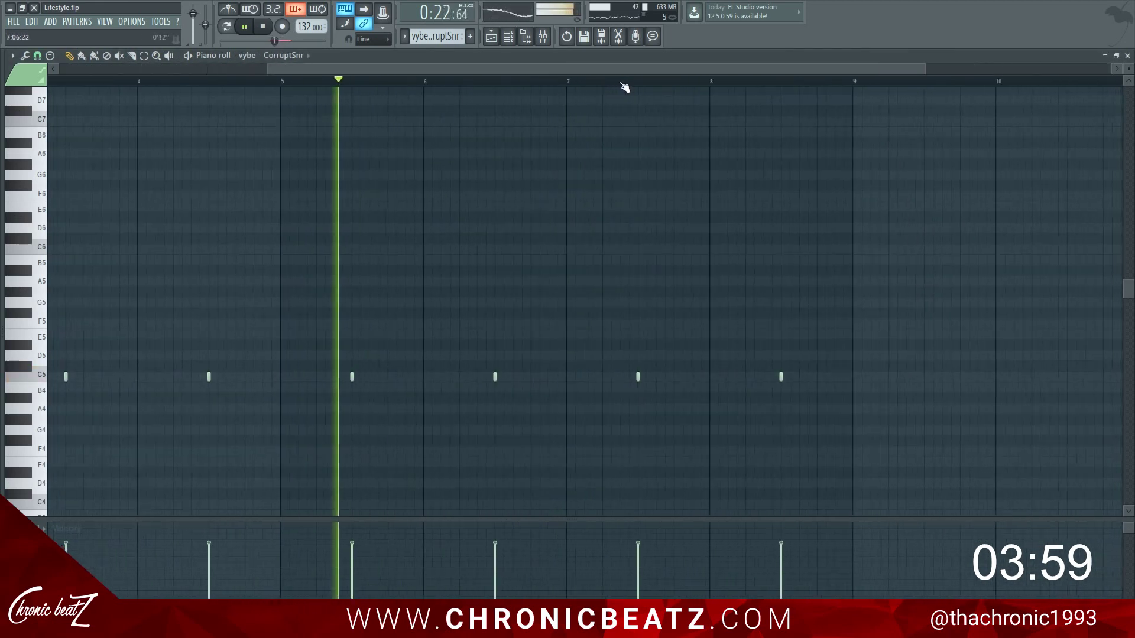
{"action": "scroll", "coordinate": [592, 85], "scroll_direction": "up", "scroll_amount": 2}
{"action": "scroll", "coordinate": [593, 86], "scroll_direction": "up", "scroll_amount": 1}
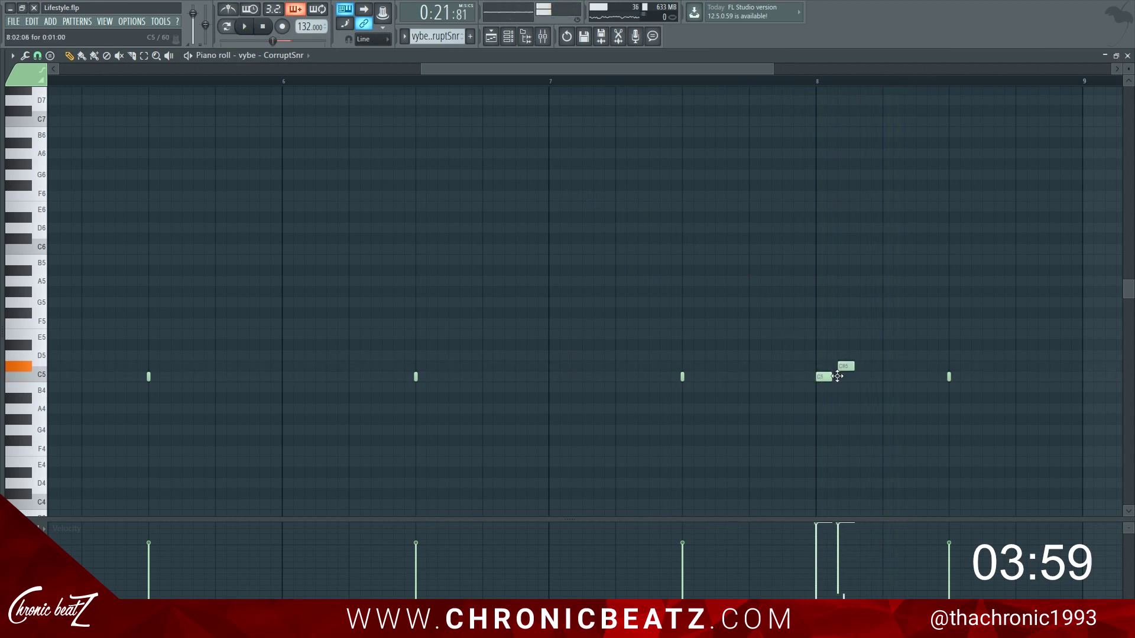
{"action": "left_click", "coordinate": [38, 56]}
{"action": "left_click", "coordinate": [49, 224]}
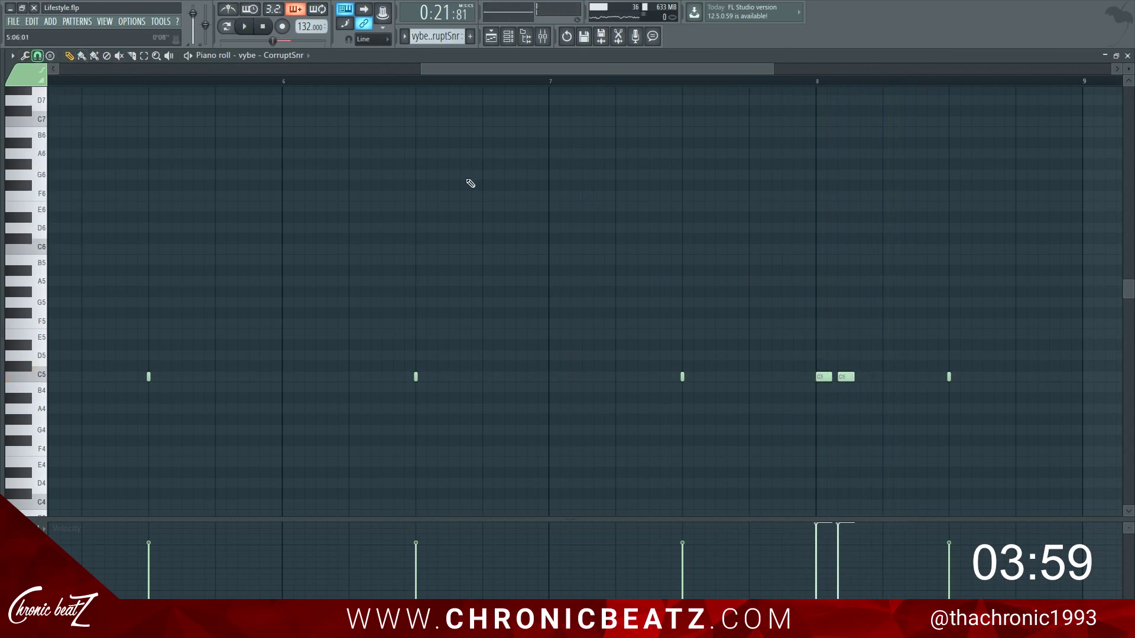
{"action": "scroll", "coordinate": [834, 92], "scroll_direction": "up", "scroll_amount": 3}
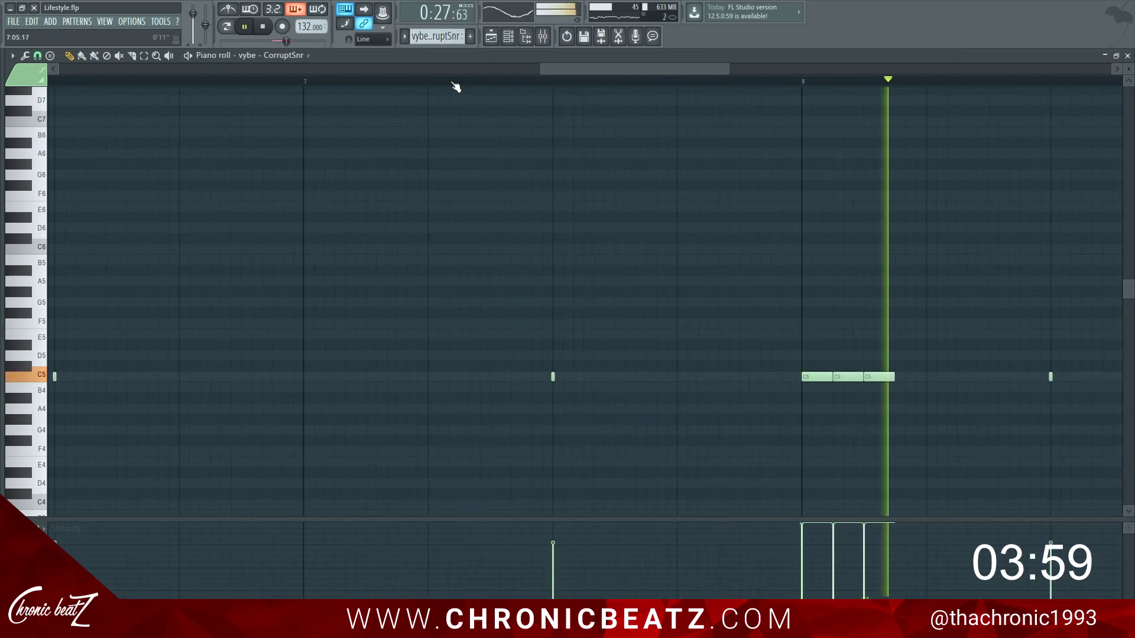
Try transposing the three added snare notes up to G#5 and listen to them in playback.
{"action": "scroll", "coordinate": [455, 87], "scroll_direction": "down", "scroll_amount": 2}
{"action": "scroll", "coordinate": [455, 87], "scroll_direction": "down", "scroll_amount": 2}
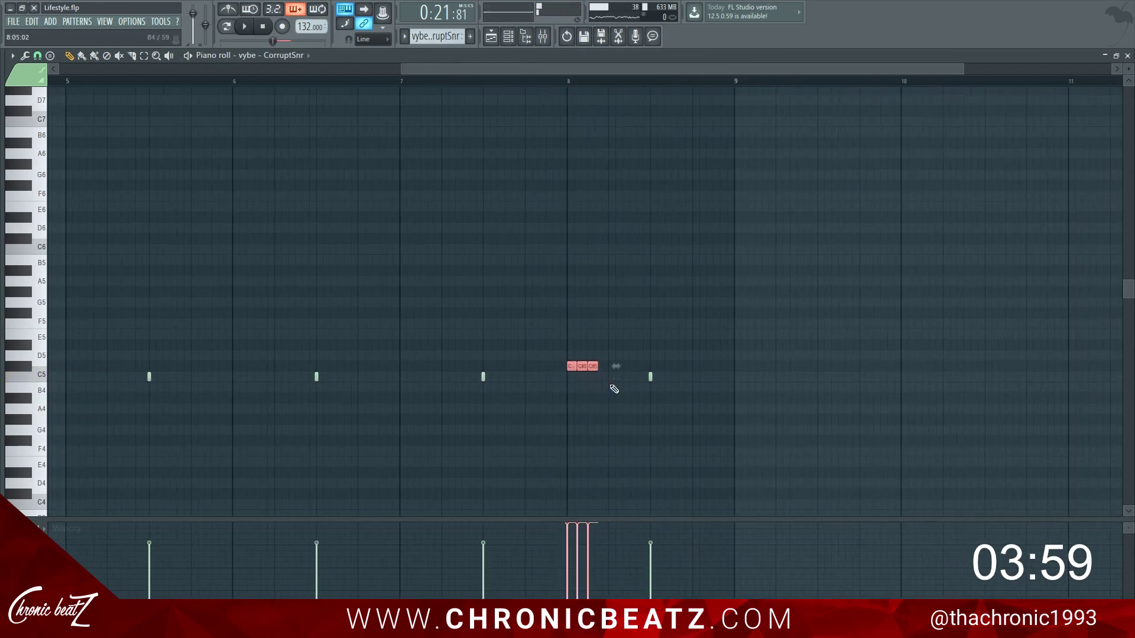
{"action": "left_click", "coordinate": [382, 81]}
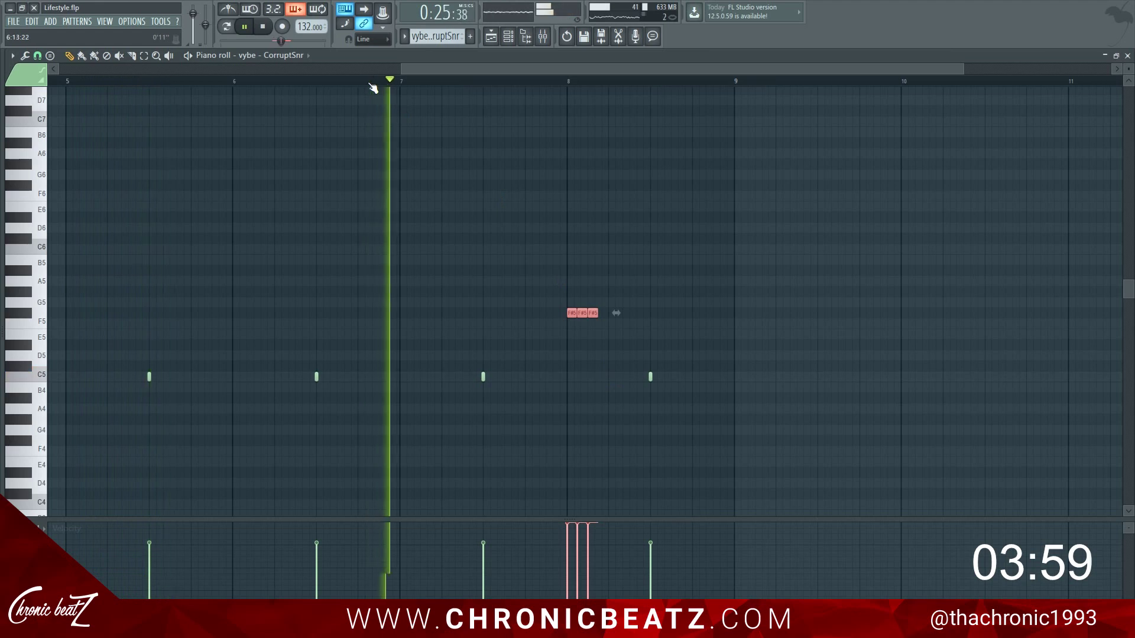
{"action": "key", "text": "shift+Up"}
{"action": "key", "text": "shift+Up"}
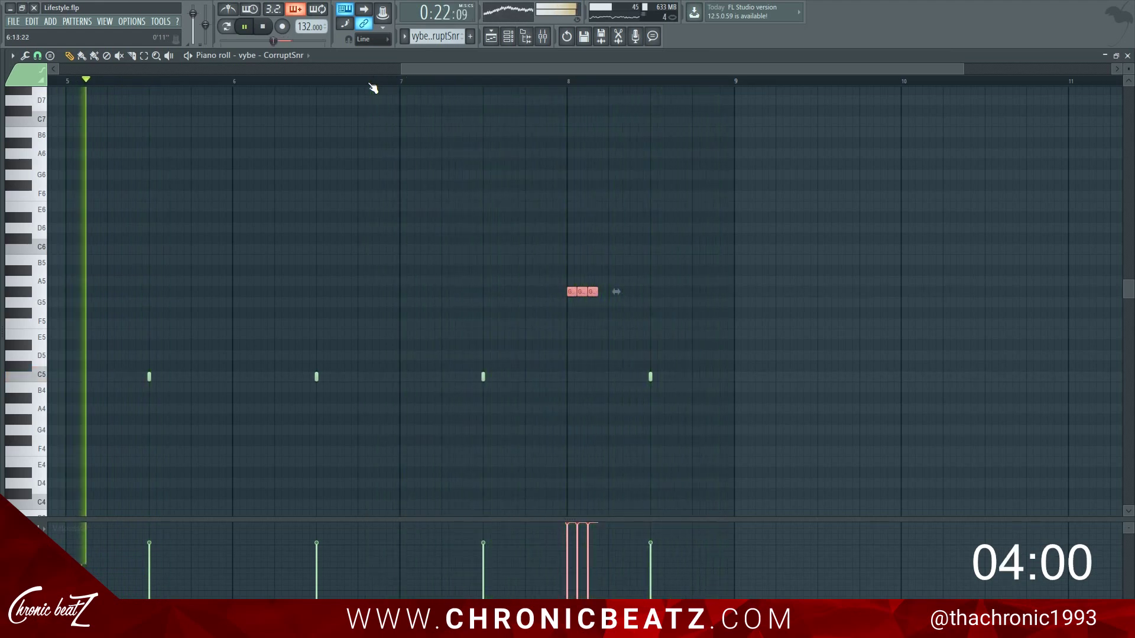
Check the channel rack and open the 808 Sub Kick 8 pattern from the Playlist in the piano roll.
{"action": "key", "text": "F6"}
{"action": "key", "text": "F5"}
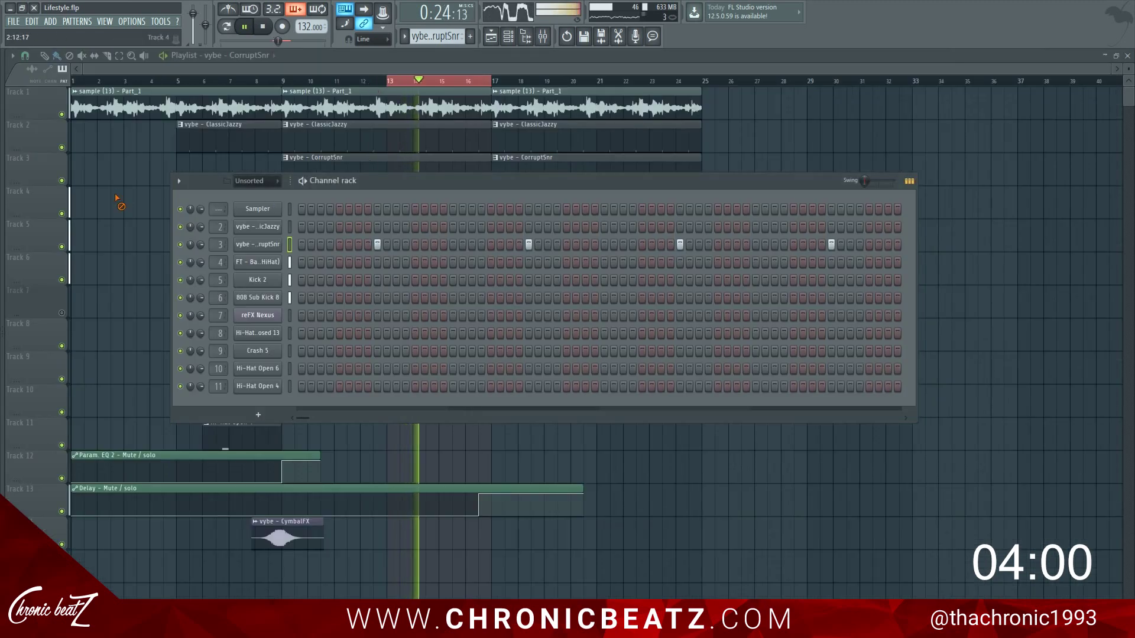
{"action": "key", "text": "F6"}
{"action": "double_click", "coordinate": [334, 270]}
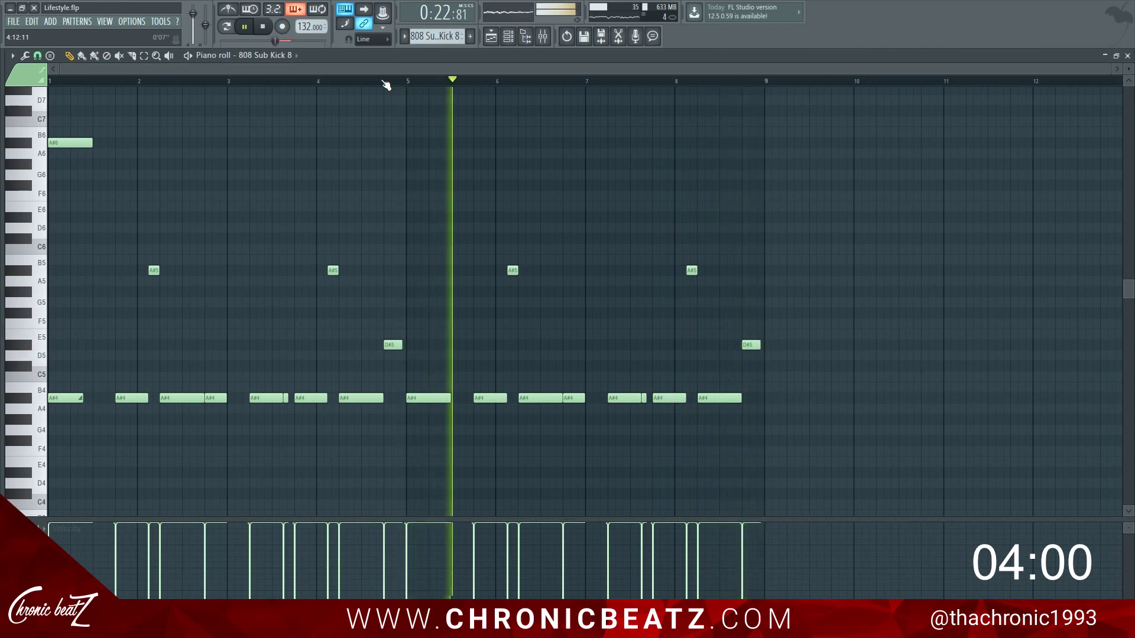
Clear the Playlist loop selection, play the arrangement from bar 7 and reopen the 808 Sub Kick 8 pattern.
{"action": "key", "text": "F7"}
{"action": "right_click", "coordinate": [335, 85]}
{"action": "left_click", "coordinate": [247, 84]}
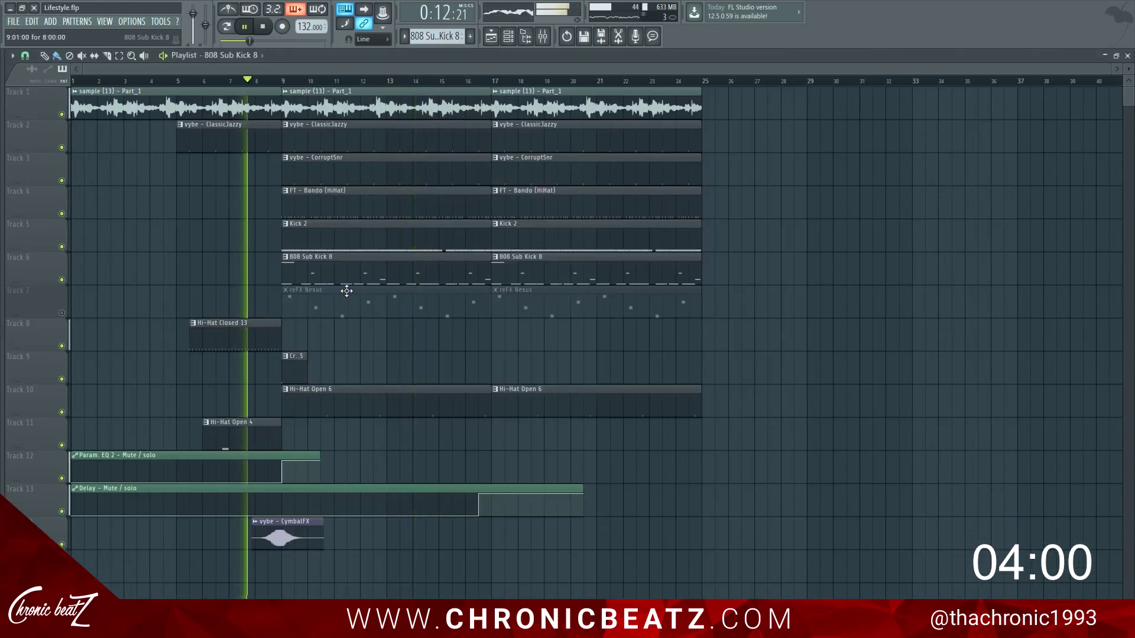
{"action": "double_click", "coordinate": [344, 272]}
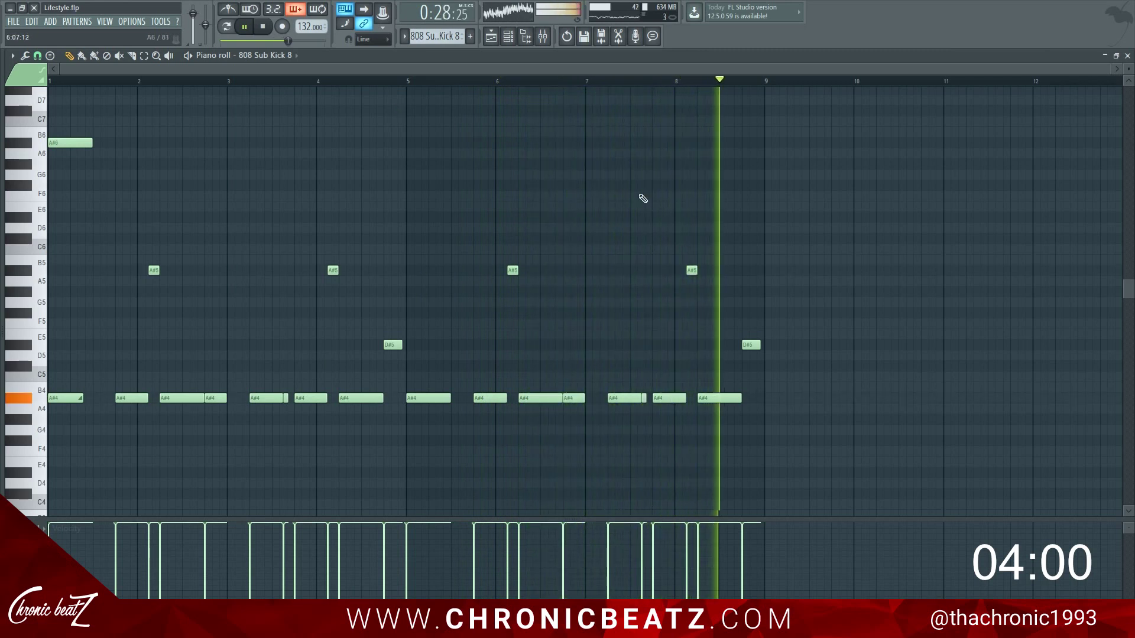
Raise the A#4 note at 8:05 to A#6 and add an A#4 slide note beneath it, shortened to 3:16.
{"action": "key", "text": "space"}
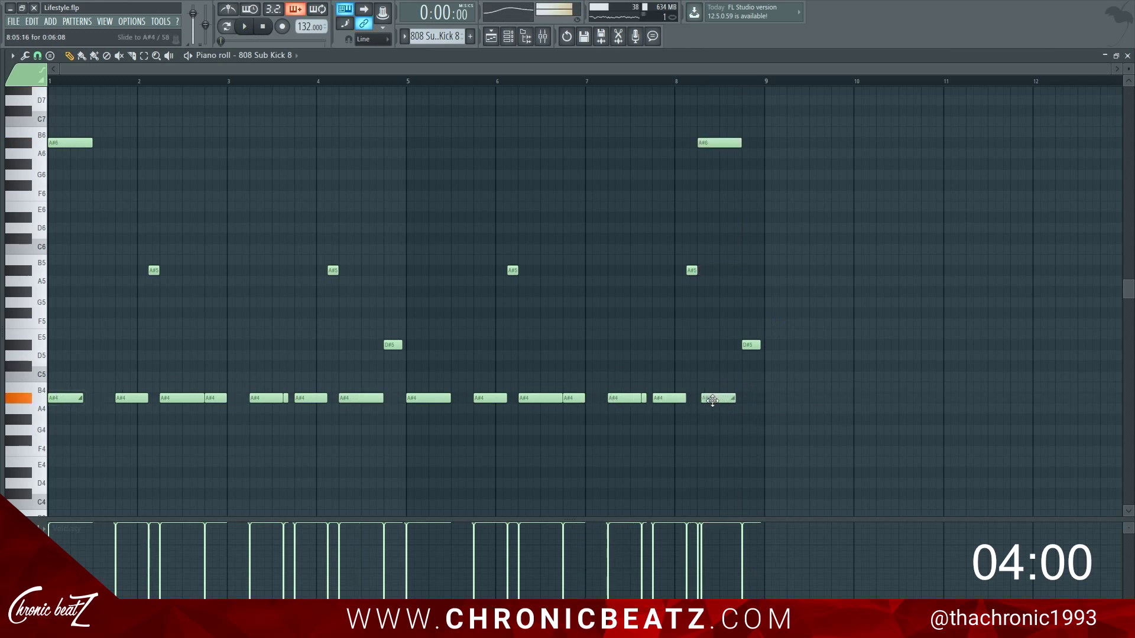
{"action": "left_click", "coordinate": [494, 85]}
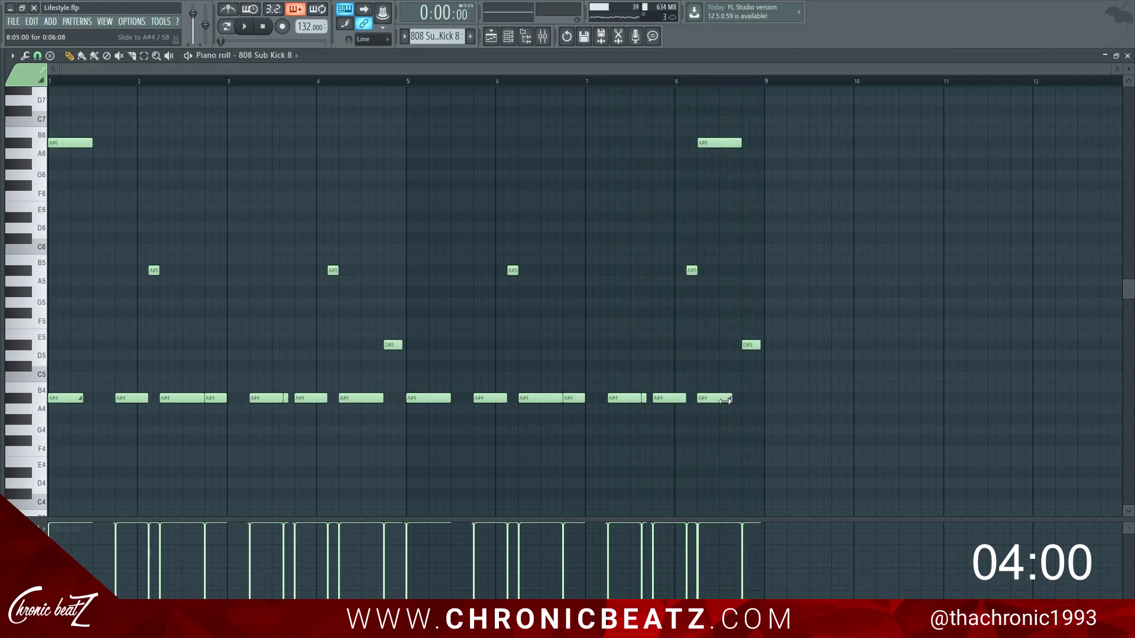
{"action": "scroll", "coordinate": [714, 84], "scroll_direction": "up", "scroll_amount": 5}
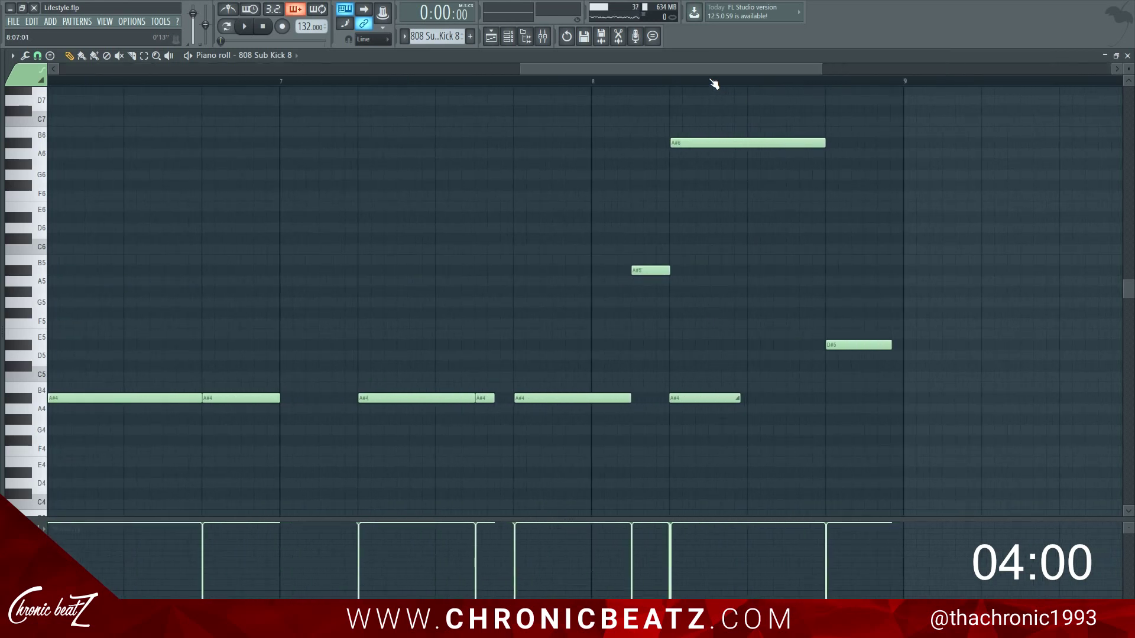
Select the slightly late 808 notes from bar 5 through bar 8 and shift them exactly onto the grid, with 1/3 step snapping.
{"action": "scroll", "coordinate": [714, 83], "scroll_direction": "up", "scroll_amount": 5}
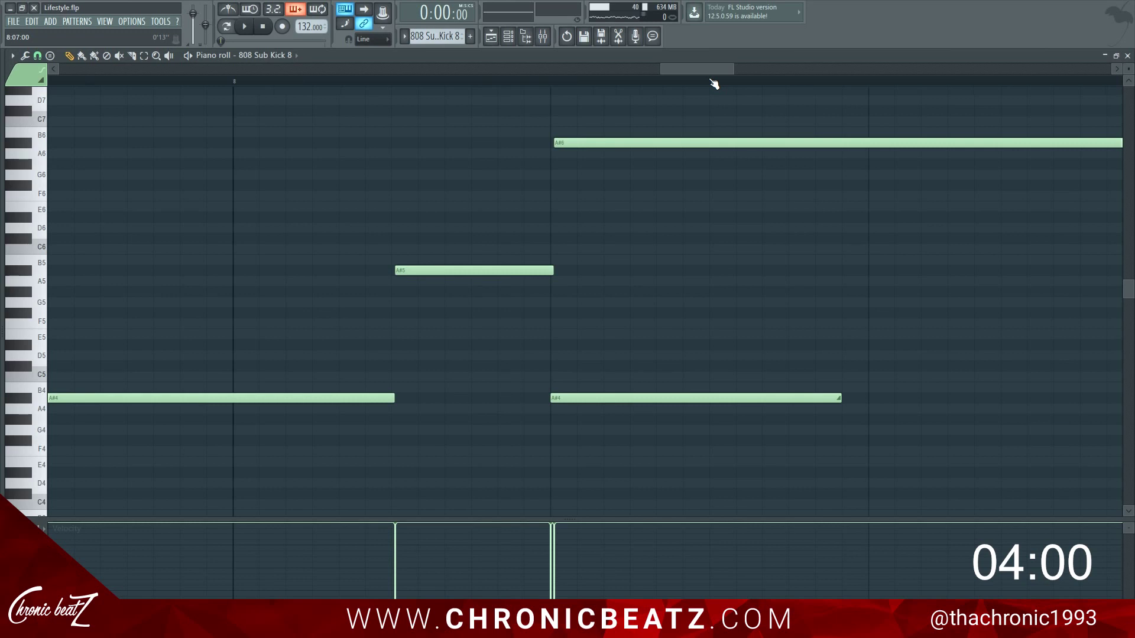
{"action": "scroll", "coordinate": [714, 83], "scroll_direction": "down", "scroll_amount": 4}
{"action": "scroll", "coordinate": [714, 83], "scroll_direction": "up", "scroll_amount": 3}
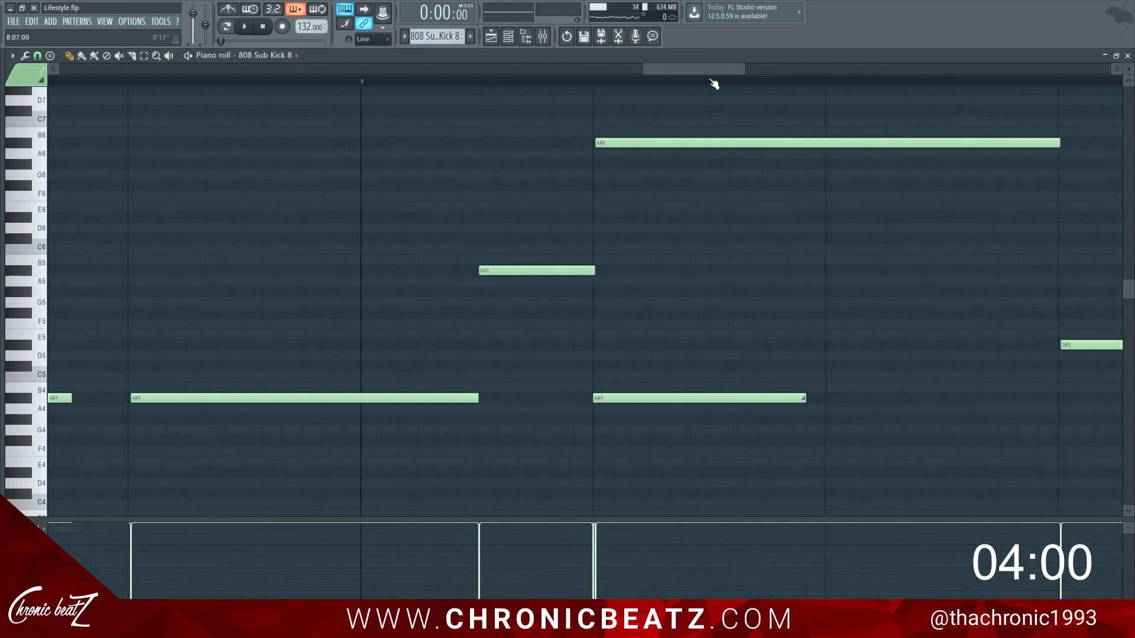
{"action": "scroll", "coordinate": [714, 84], "scroll_direction": "down", "scroll_amount": 3}
{"action": "scroll", "coordinate": [714, 84], "scroll_direction": "up", "scroll_amount": 3}
{"action": "left_click_drag", "start_coordinate": [746, 118], "coordinate": [908, 354]}
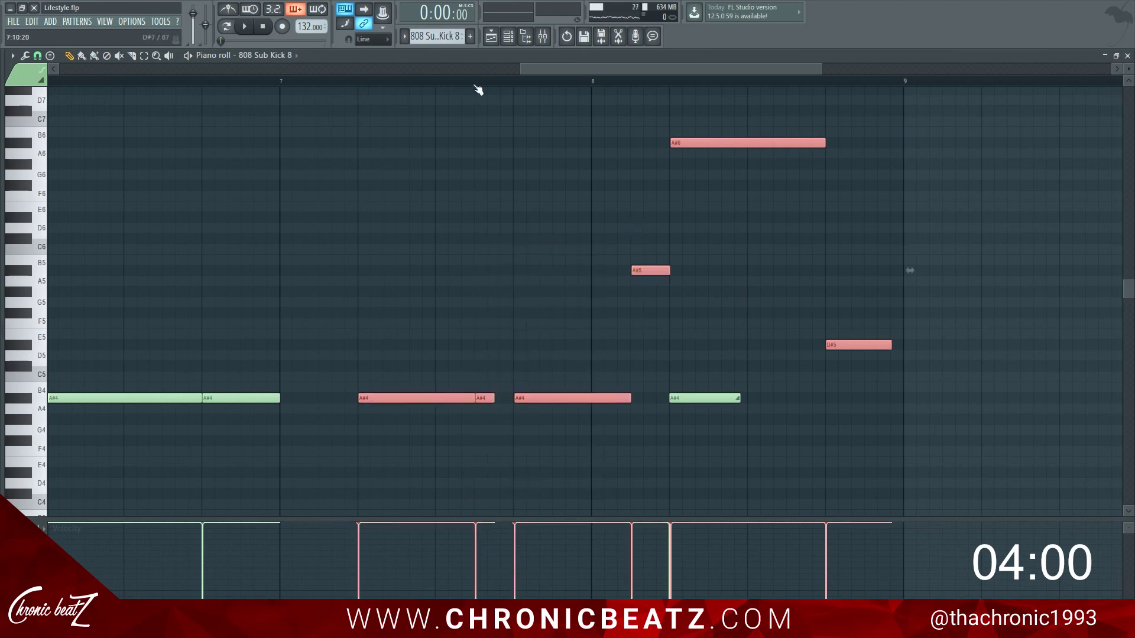
{"action": "scroll", "coordinate": [480, 84], "scroll_direction": "down", "scroll_amount": 5}
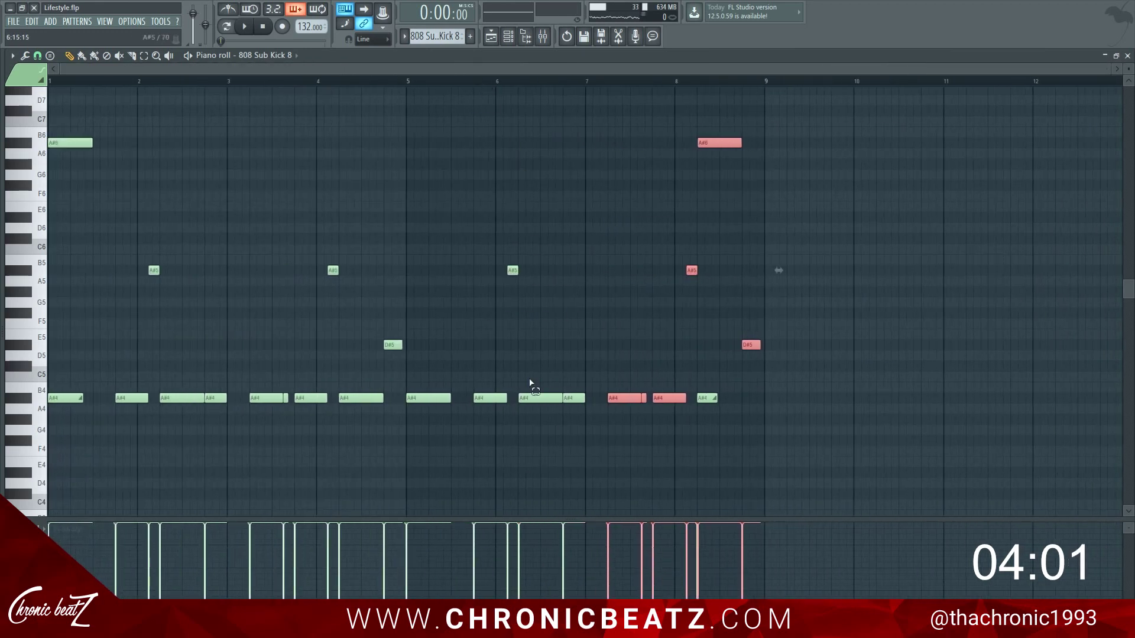
{"action": "left_click_drag", "start_coordinate": [578, 264], "coordinate": [407, 500]}
{"action": "scroll", "coordinate": [413, 82], "scroll_direction": "up", "scroll_amount": 8}
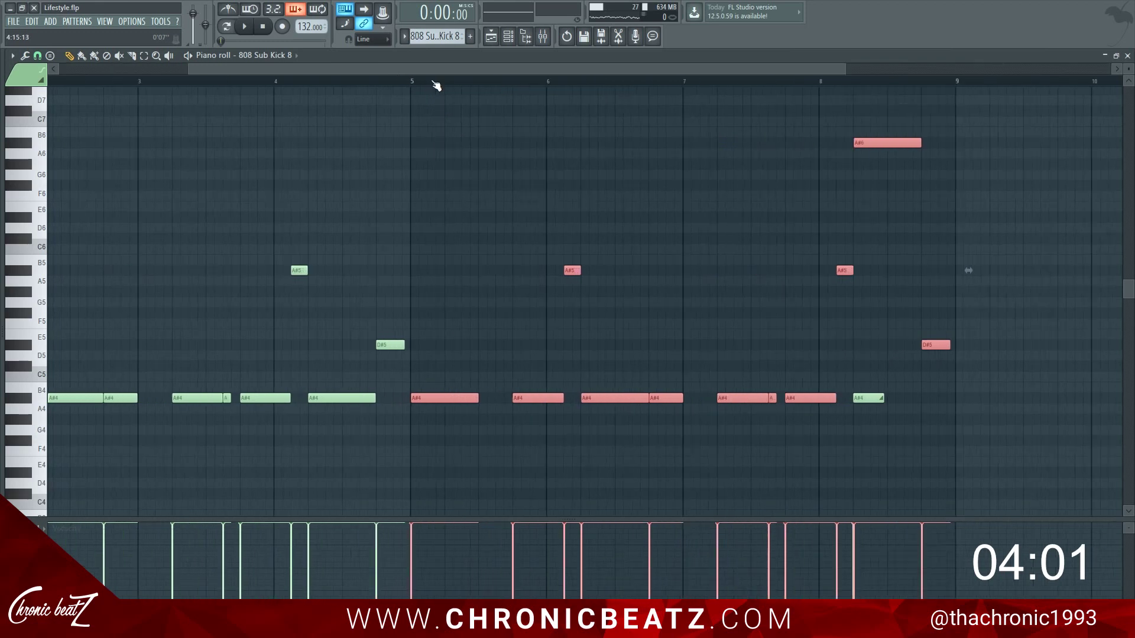
{"action": "scroll", "coordinate": [305, 83], "scroll_direction": "up", "scroll_amount": 2}
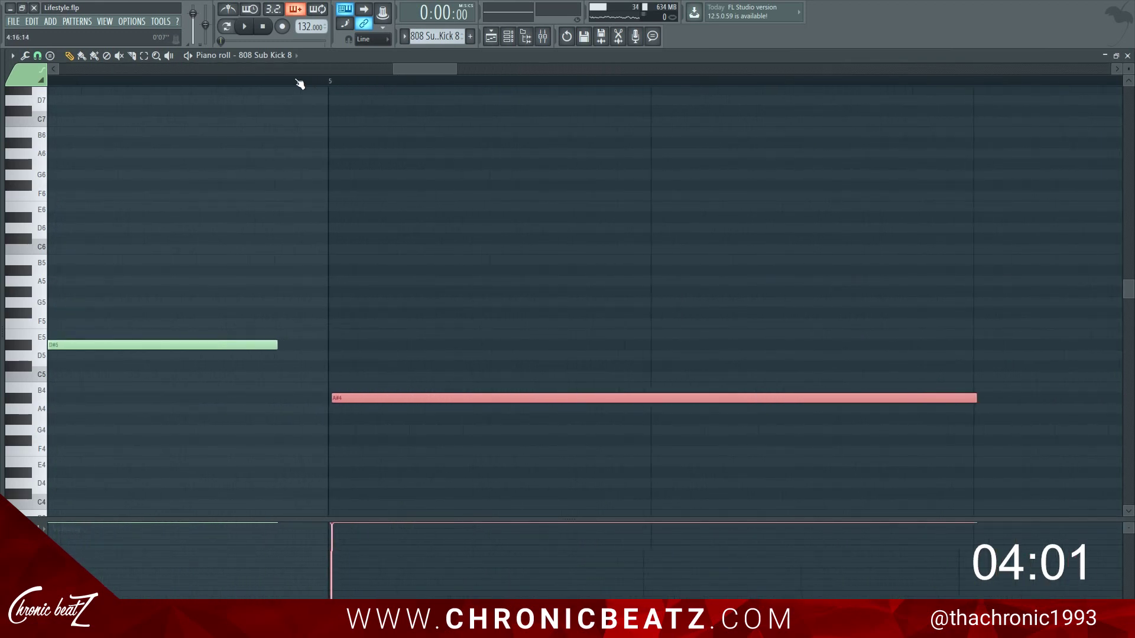
{"action": "left_click", "coordinate": [37, 56]}
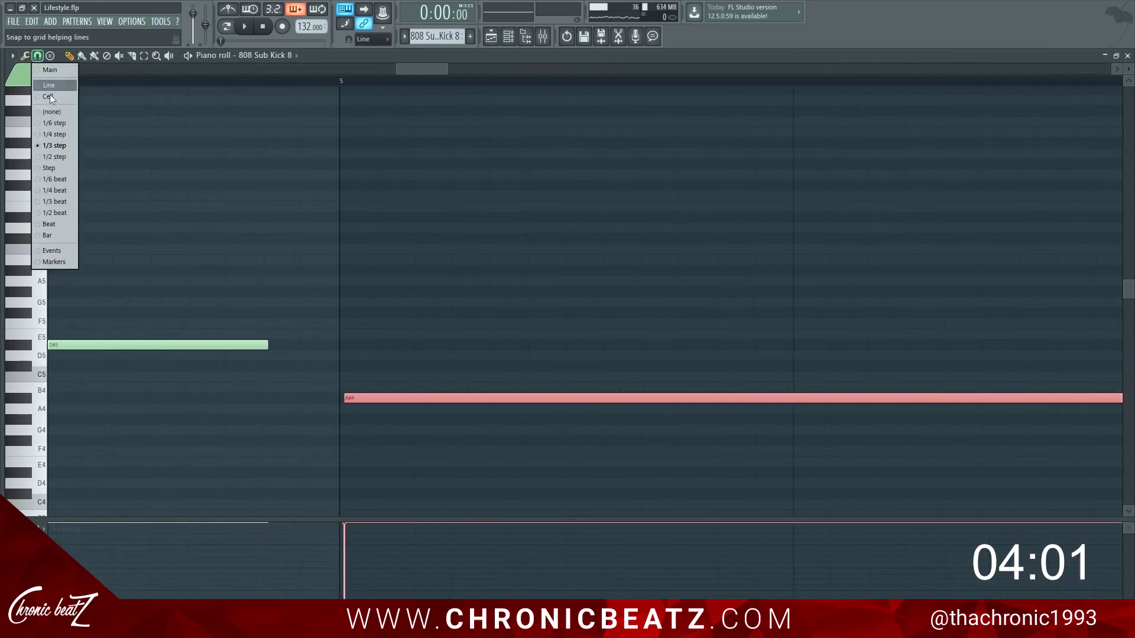
{"action": "left_click", "coordinate": [37, 56]}
{"action": "left_click", "coordinate": [61, 146]}
{"action": "scroll", "coordinate": [351, 81], "scroll_direction": "down", "scroll_amount": 6}
Audition the 808 pattern from bar 7, lengthen the A#4 slide note in bar 8 to about 6:16 and return to the Playlist.
{"action": "key", "text": "space"}
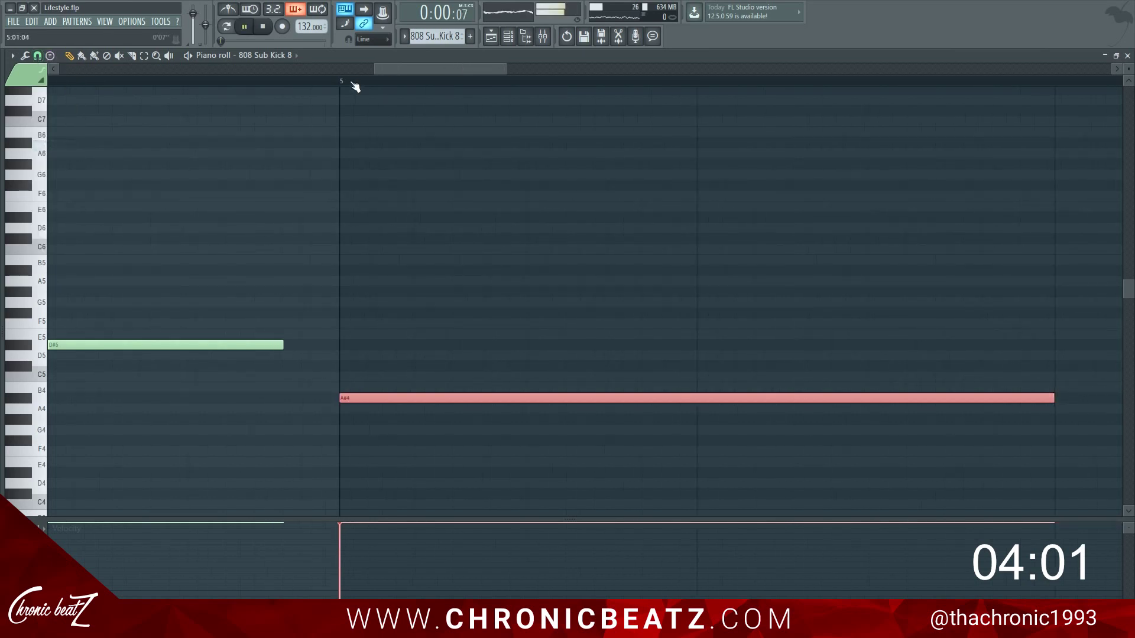
{"action": "scroll", "coordinate": [351, 82], "scroll_direction": "down", "scroll_amount": 4}
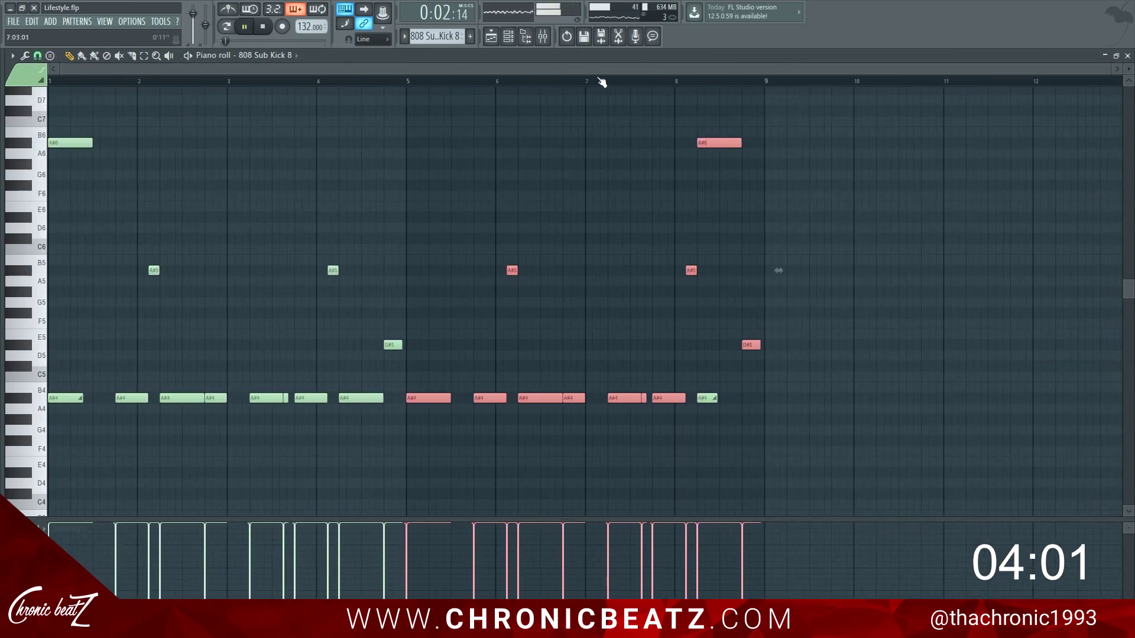
{"action": "left_click", "coordinate": [597, 81]}
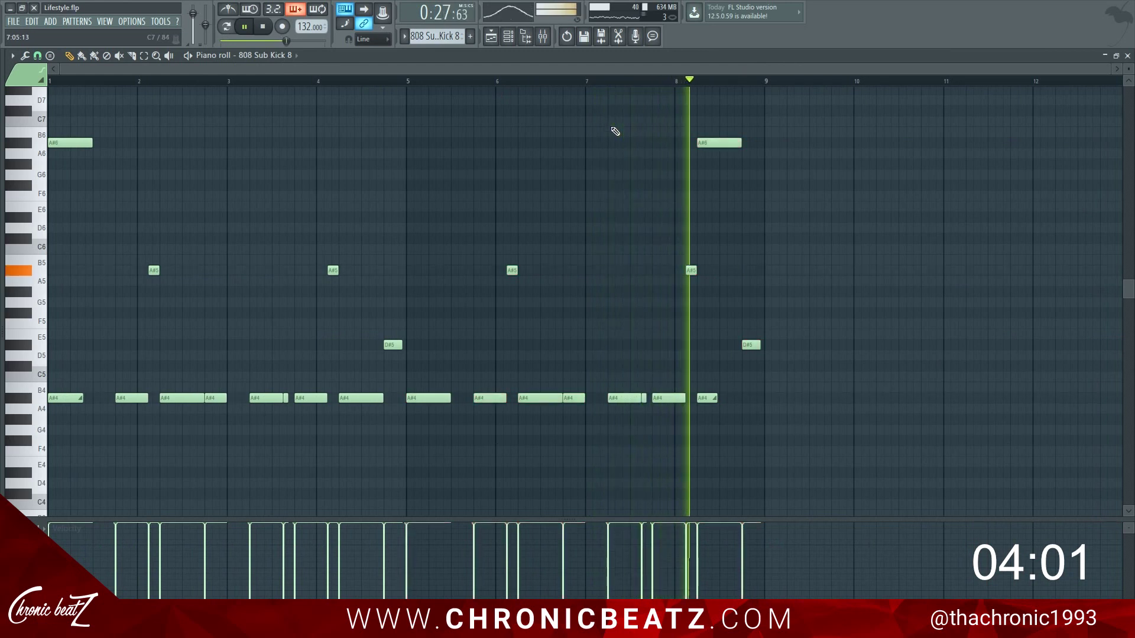
{"action": "key", "text": "space"}
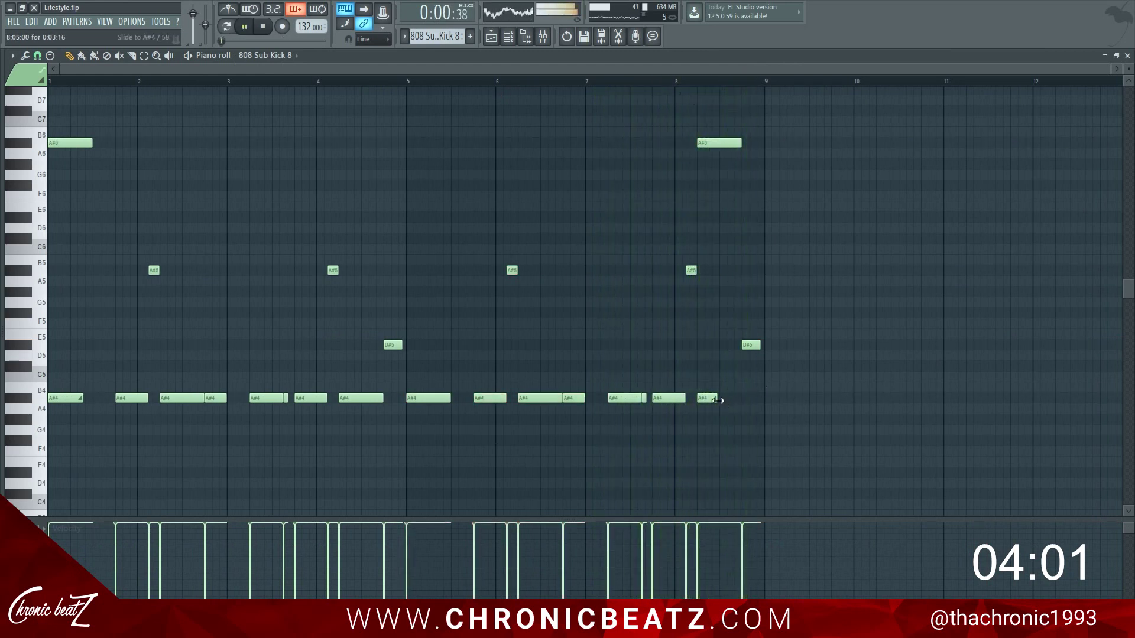
{"action": "left_click", "coordinate": [591, 81]}
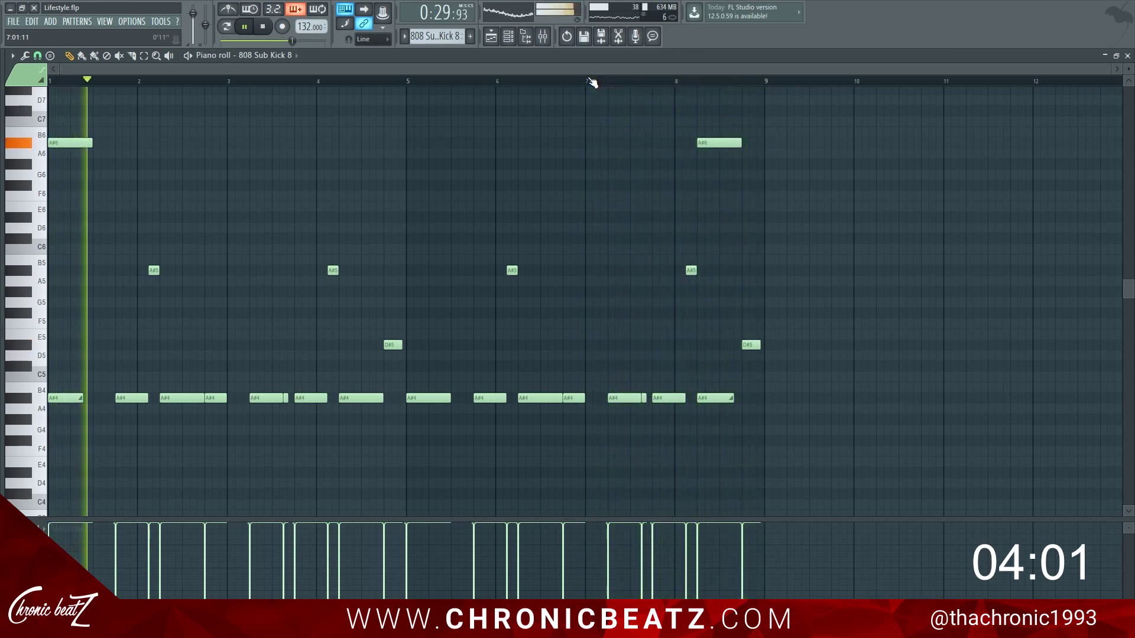
{"action": "key", "text": "Escape"}
{"action": "key", "text": "Escape"}
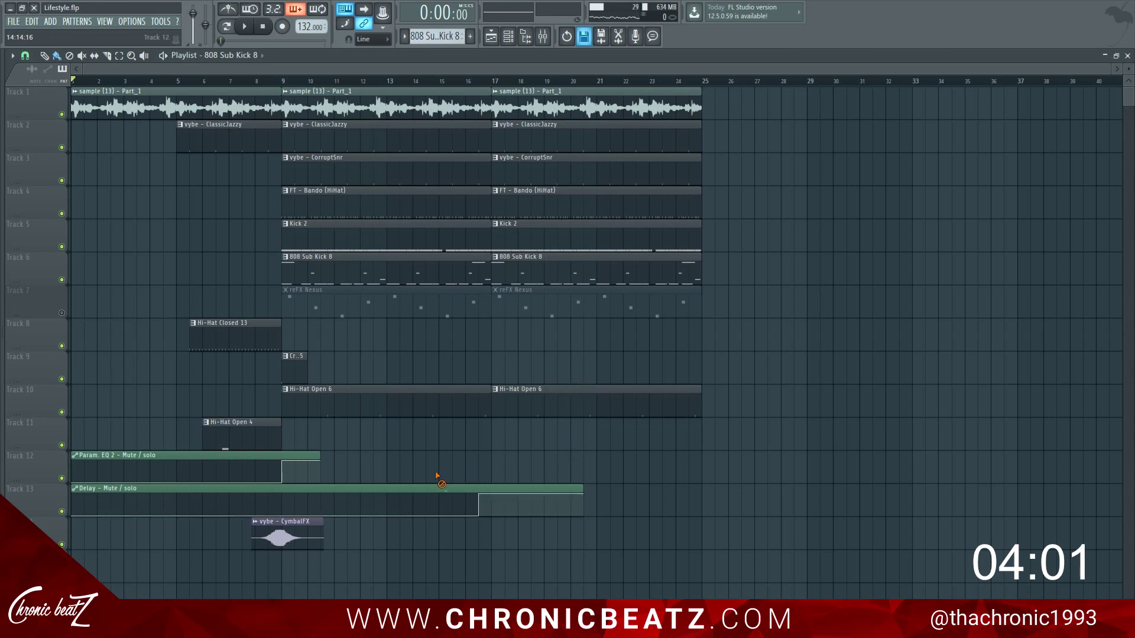
Cut the Delay - Mute / solo automation clip at bar 15, remove the part after it and play from about bar 16.
{"action": "left_click", "coordinate": [62, 511]}
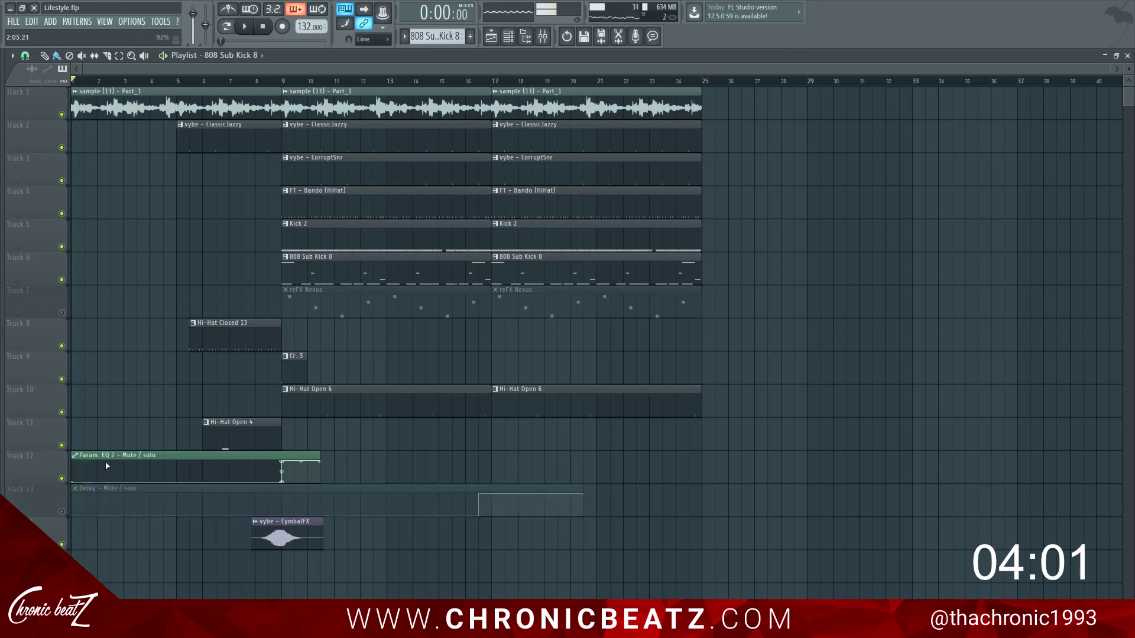
{"action": "left_click", "coordinate": [61, 511]}
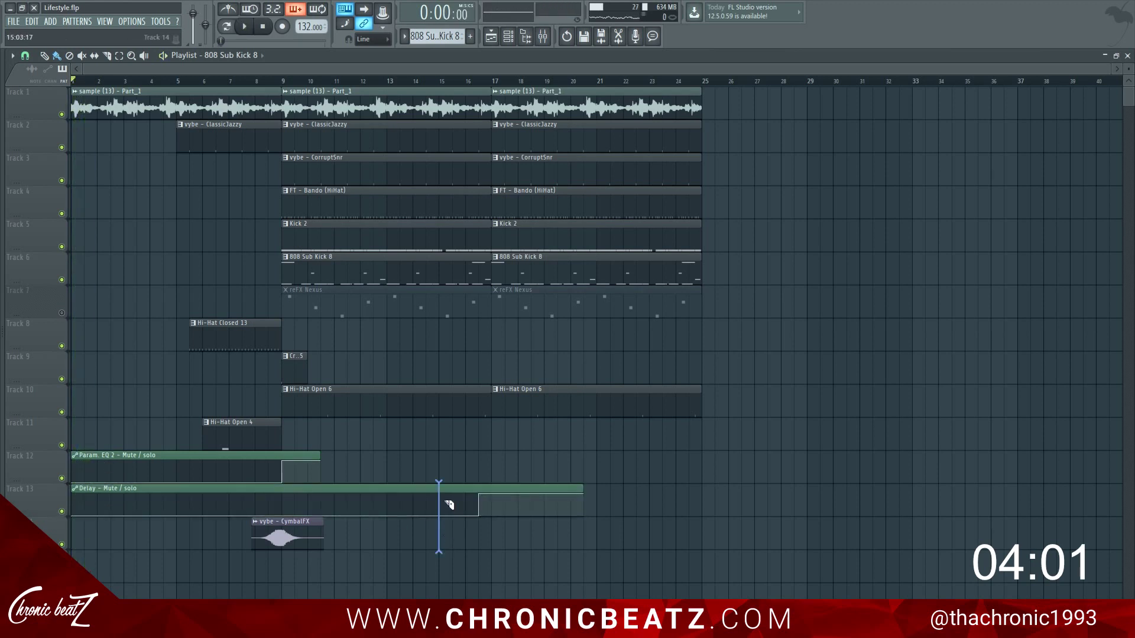
{"action": "left_click", "coordinate": [466, 82]}
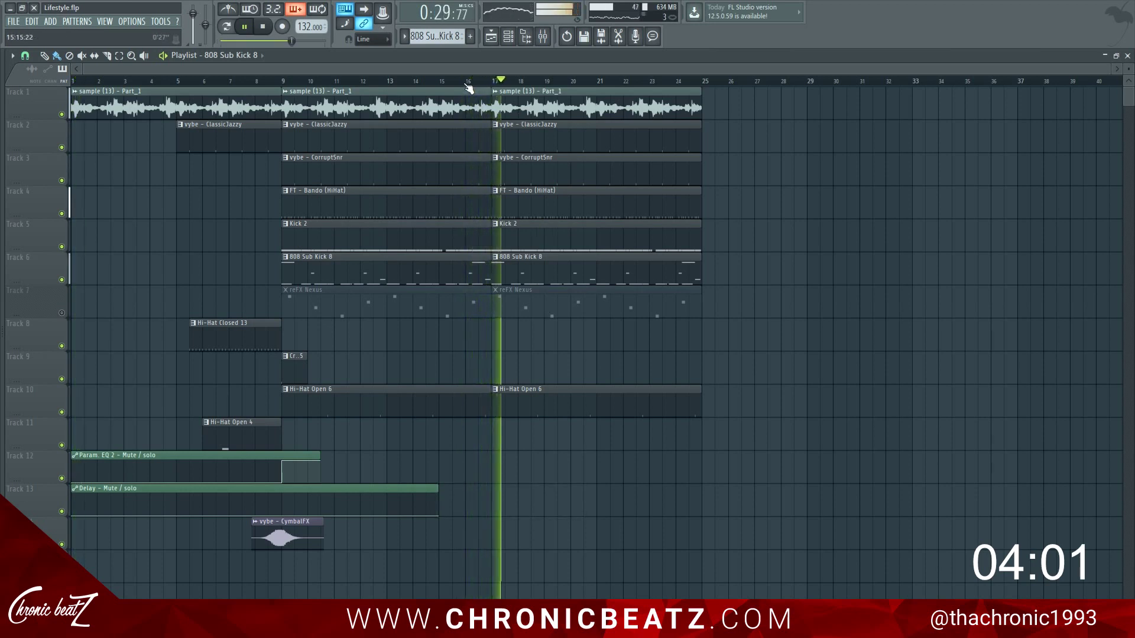
{"action": "key", "text": "space"}
In the 808 Sub Kick 8 pattern, replace the A#6 and A#4 slide notes at 8:05 with a non-slide D#5 note lasting 6:16 and audition it.
{"action": "double_click", "coordinate": [470, 271]}
{"action": "scroll", "coordinate": [553, 128], "scroll_direction": "down", "scroll_amount": 5}
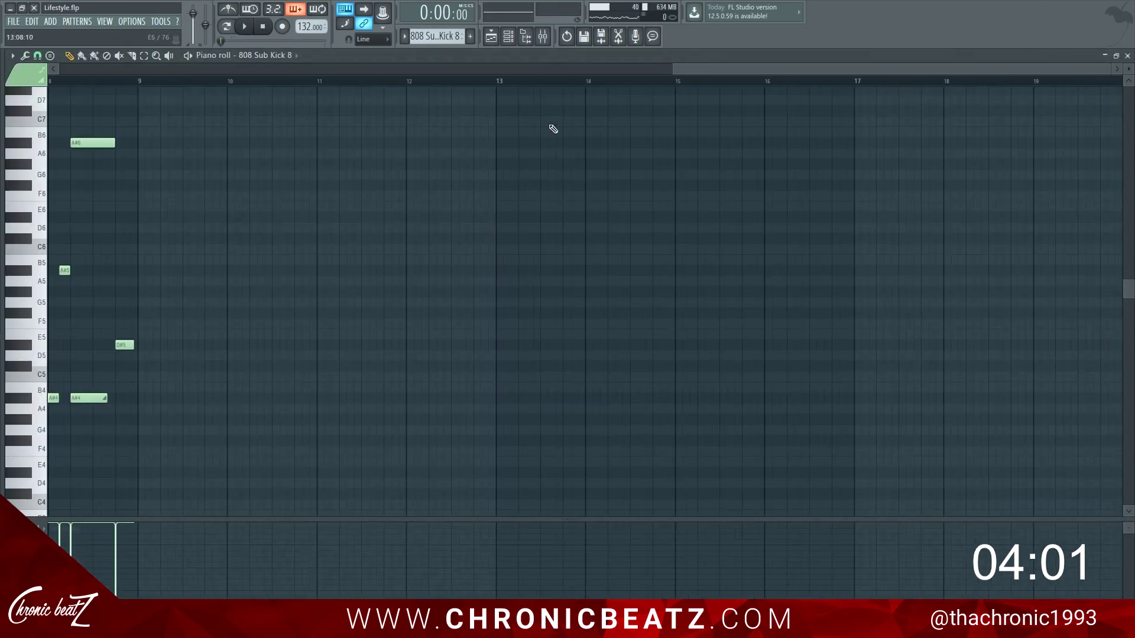
{"action": "scroll", "coordinate": [599, 139], "scroll_direction": "left", "scroll_amount": 7}
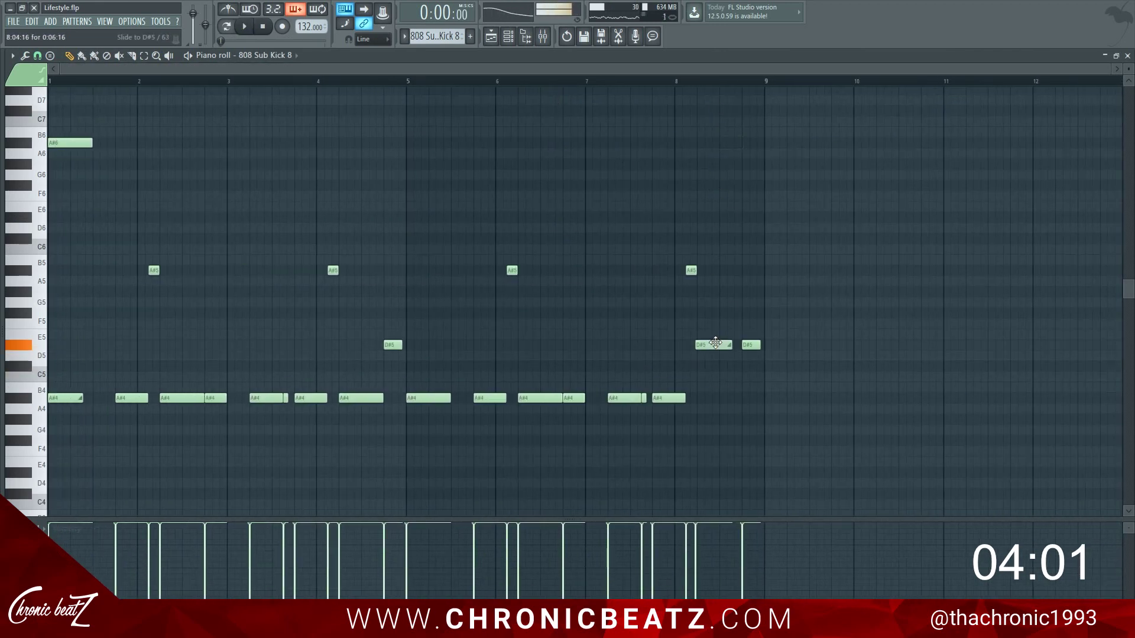
{"action": "double_click", "coordinate": [718, 344]}
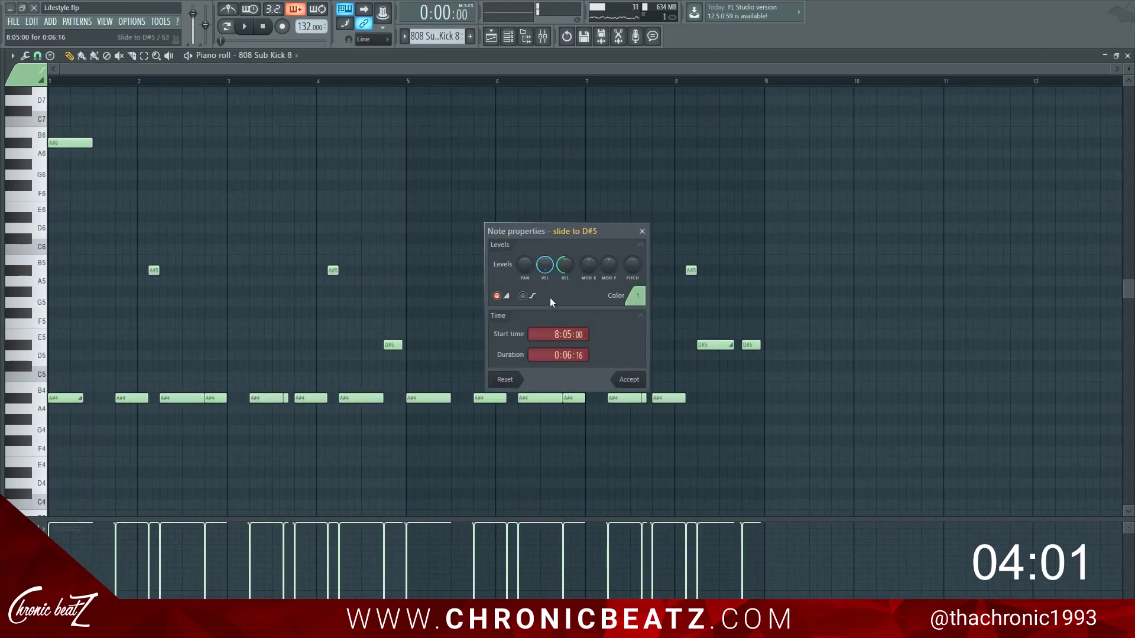
{"action": "left_click", "coordinate": [629, 380]}
{"action": "key", "text": "space"}
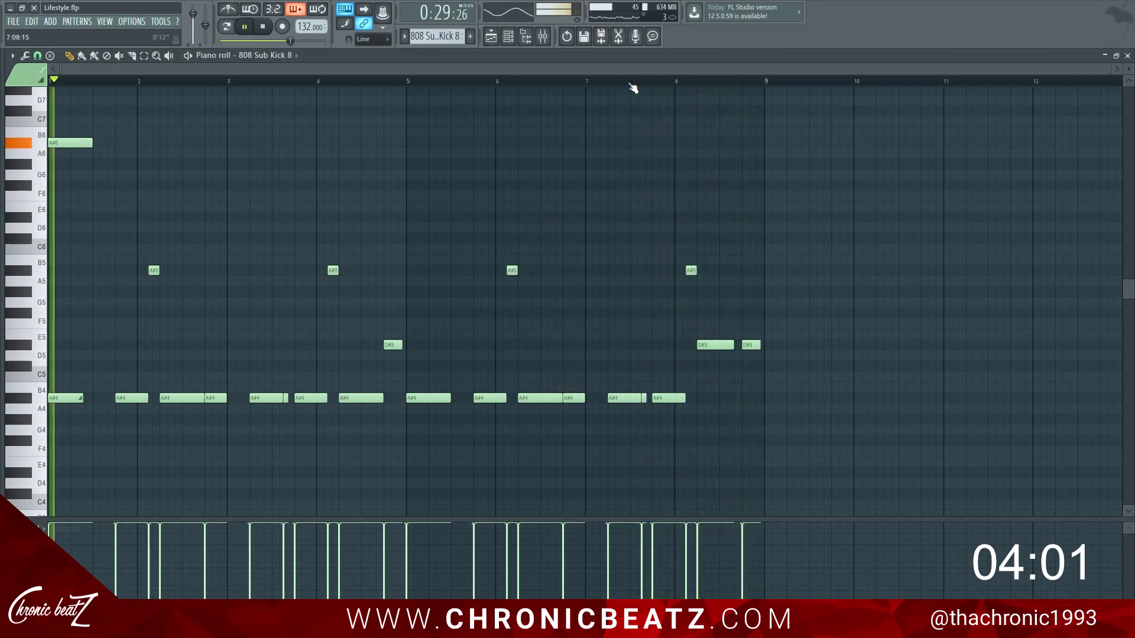
Try slide variations at 8:05: an A#5 note with a 3:09 D#5 slide, and a long D#5 note with an A#4 slide beneath.
{"action": "key", "text": "space"}
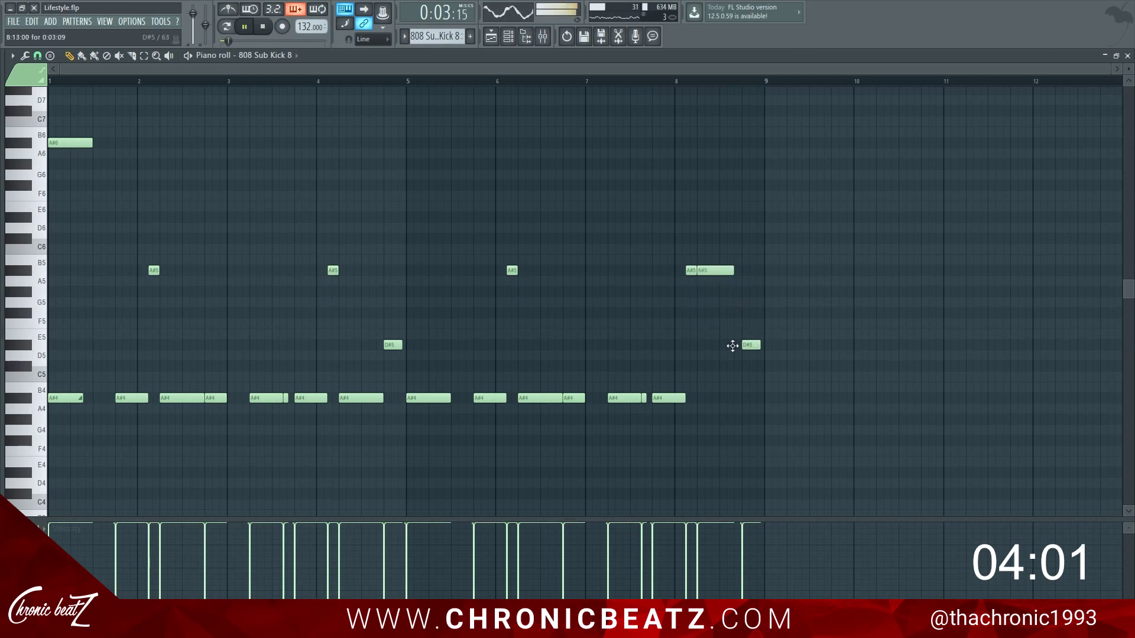
{"action": "double_click", "coordinate": [709, 345]}
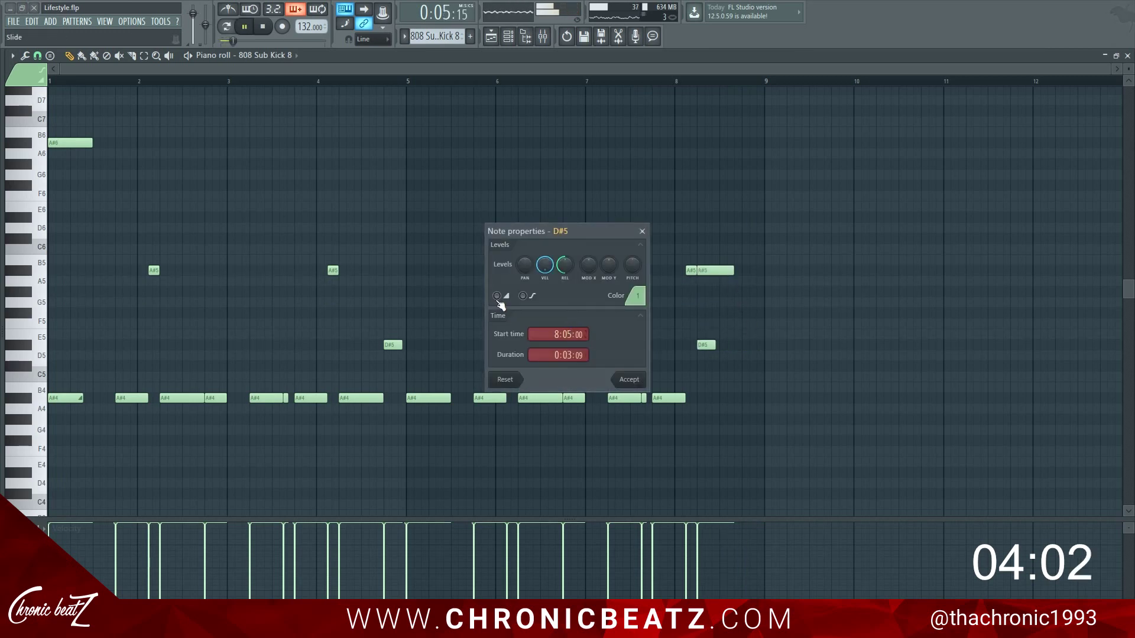
{"action": "left_click", "coordinate": [621, 384]}
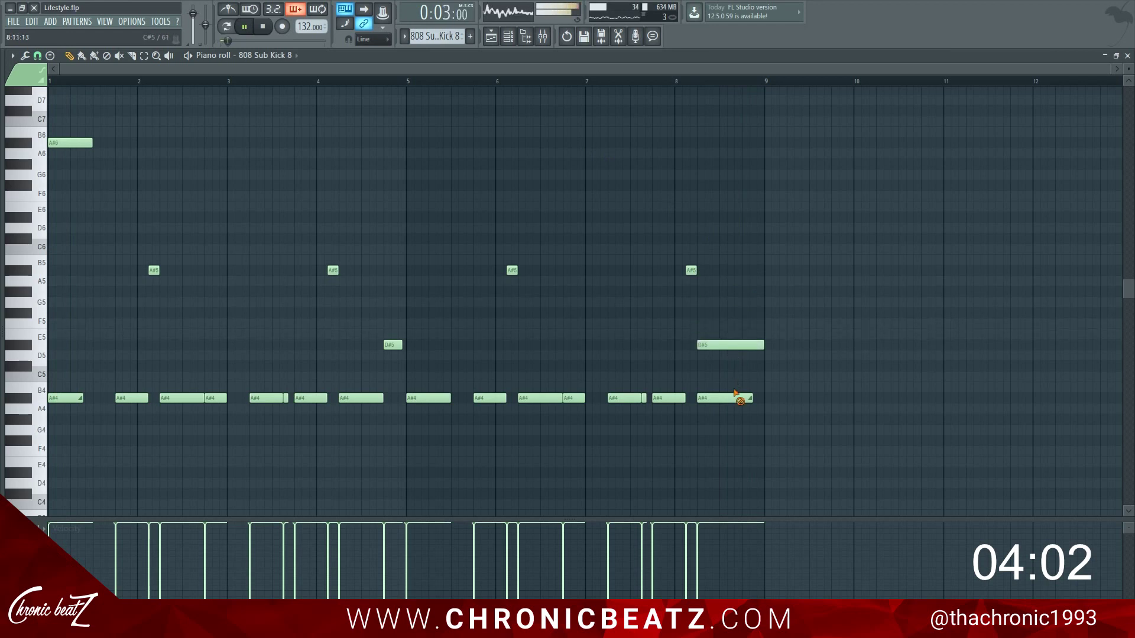
{"action": "left_click", "coordinate": [603, 85]}
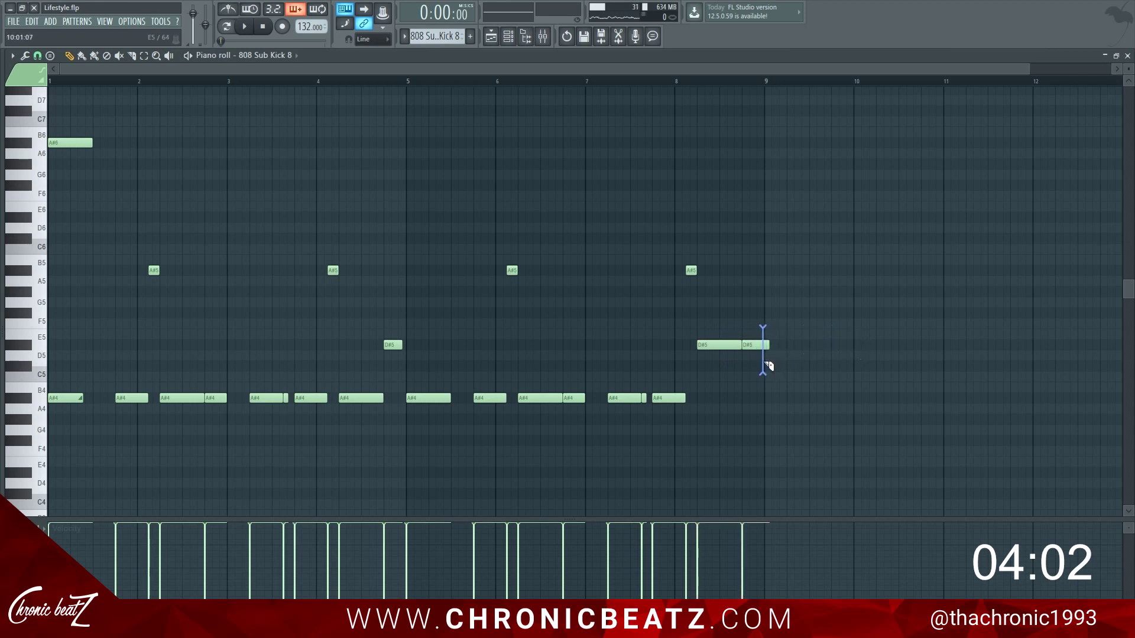
Fill bar 8 with two adjoining D#5 notes starting at 8:05 and 8:13, return to the Playlist and audition from bar 9.
{"action": "left_click", "coordinate": [566, 83]}
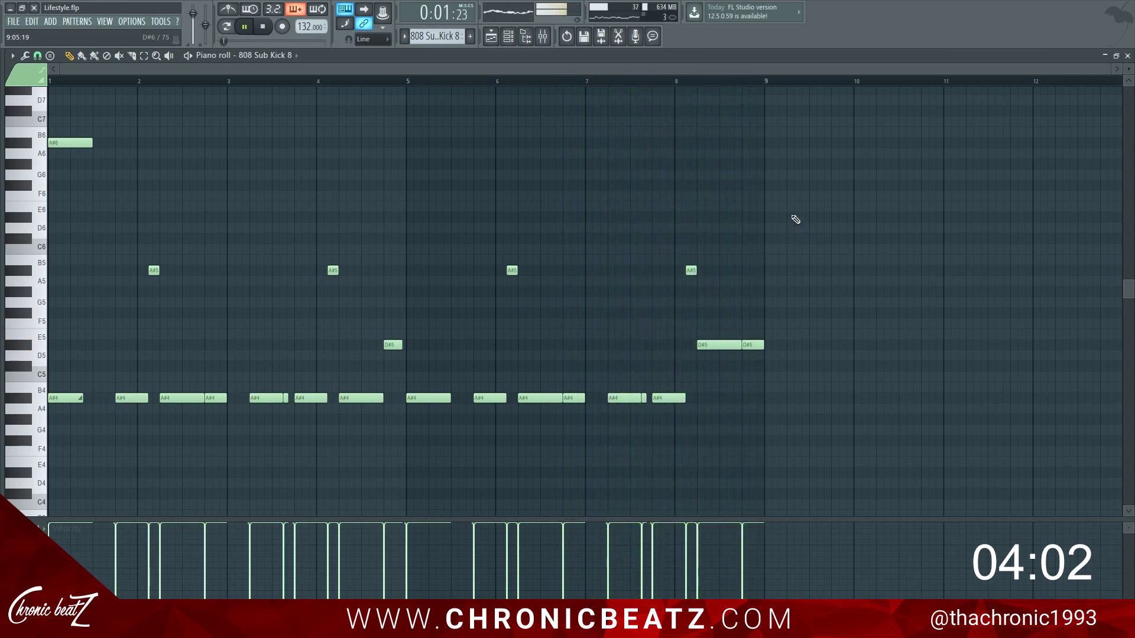
{"action": "key", "text": "Escape"}
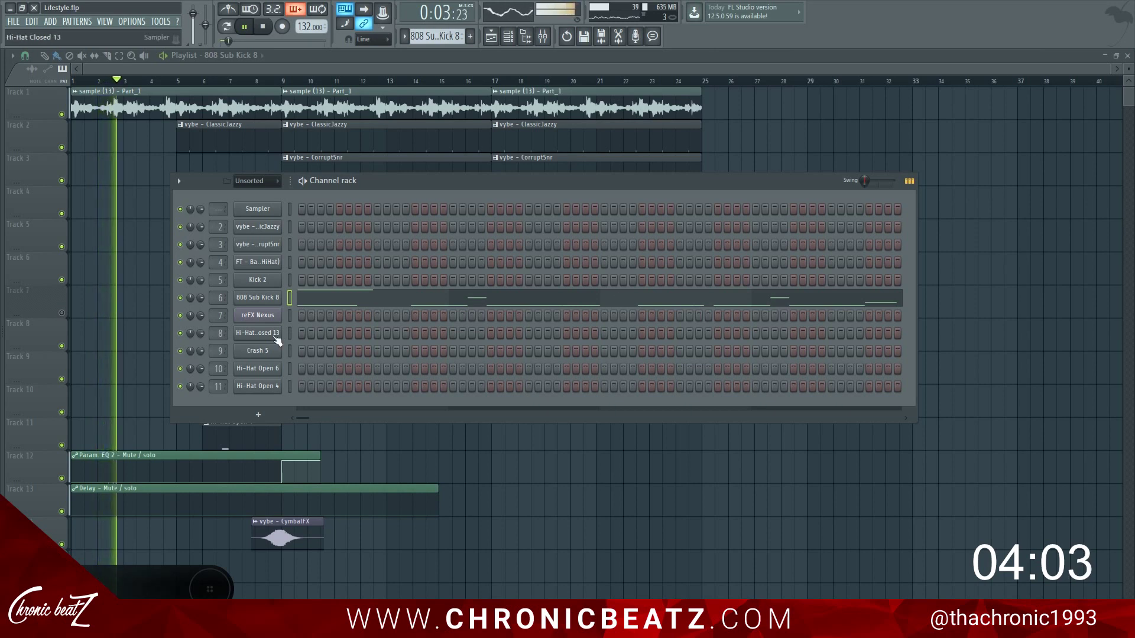
{"action": "key", "text": "F6"}
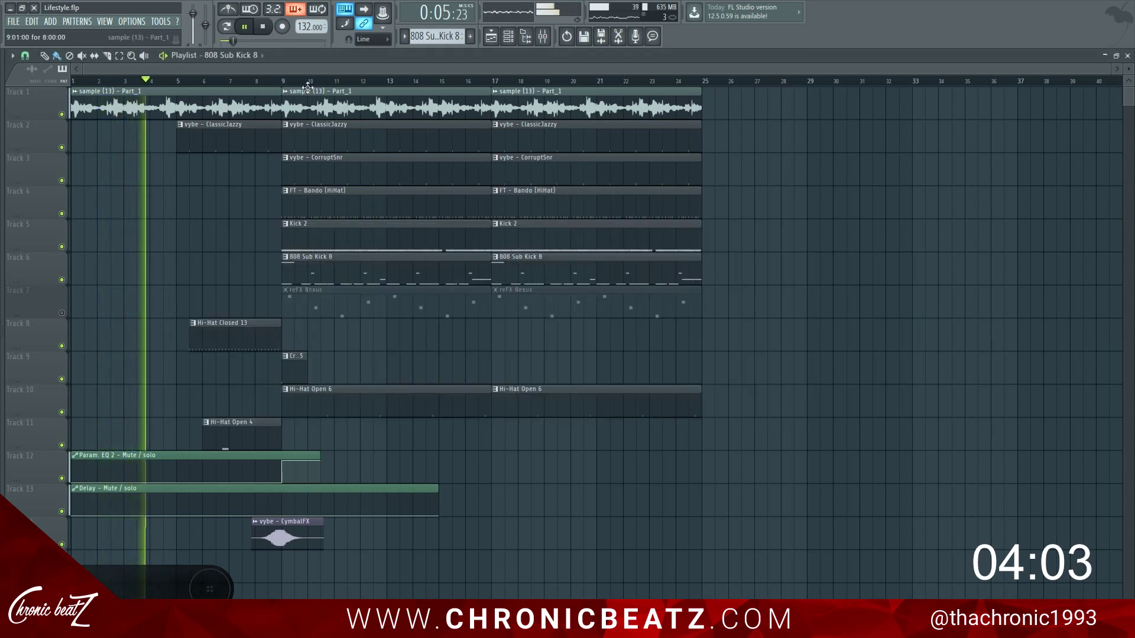
{"action": "left_click", "coordinate": [286, 81]}
{"action": "left_click", "coordinate": [286, 81]}
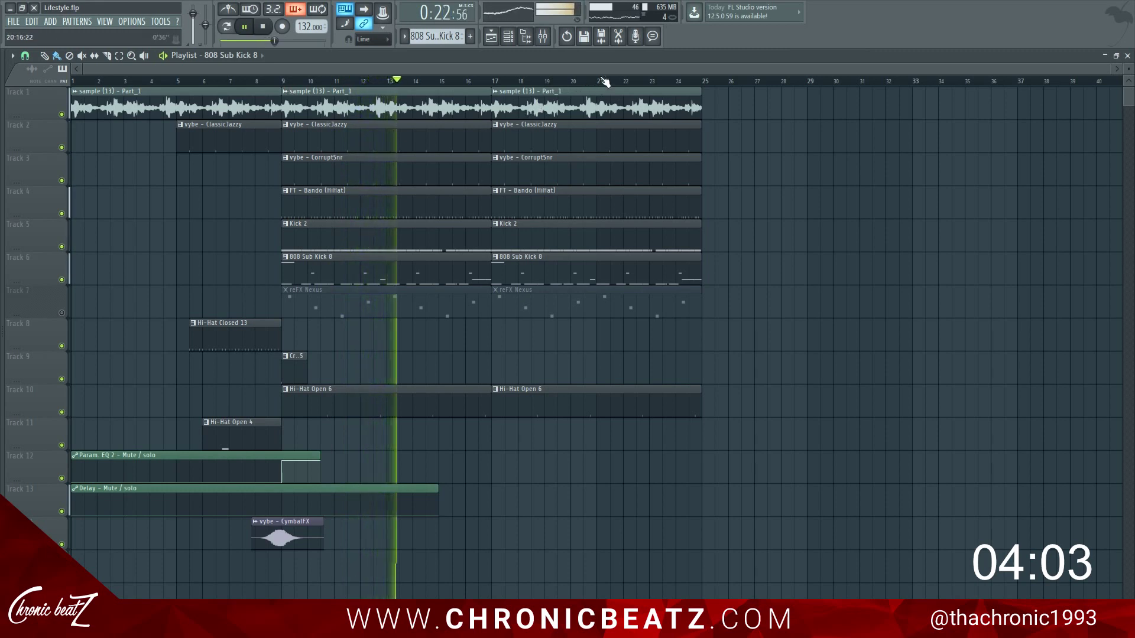
Copy the CymbalFX clip across the start of bar 25 and repeat the sample, ClassicJazzy, CorruptSnr, Kick 2 and 808 clips over bars 25 to 32.
{"action": "left_click_drag", "start_coordinate": [307, 541], "coordinate": [727, 520]}
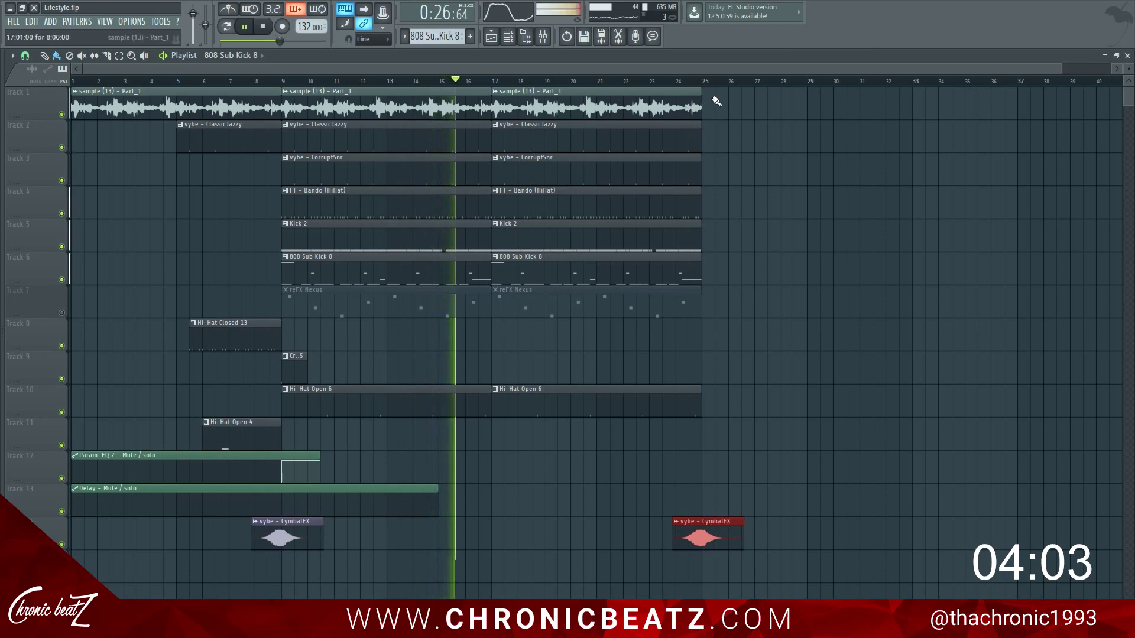
{"action": "left_click_drag", "start_coordinate": [712, 93], "coordinate": [745, 263]}
{"action": "left_click", "coordinate": [757, 342], "text": "ctrl"}
{"action": "right_click", "coordinate": [745, 201]}
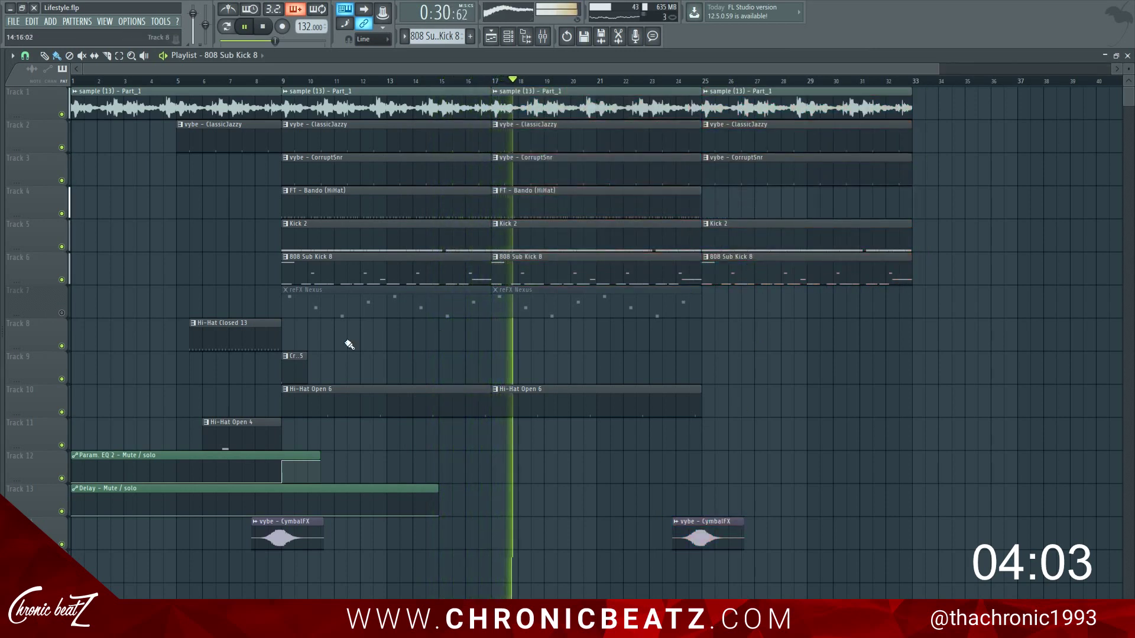
Lengthen the Crash 5 clip at bar 9 to eight bars and repeat it at bars 17, 25 and 33.
{"action": "mouse_move", "coordinate": [296, 368]}
{"action": "left_mouse_down"}
{"action": "mouse_move", "coordinate": [524, 372]}
{"action": "mouse_move", "coordinate": [284, 351]}
{"action": "left_mouse_up"}
{"action": "key", "text": "space"}
{"action": "left_click_drag", "start_coordinate": [444, 362], "coordinate": [491, 357]}
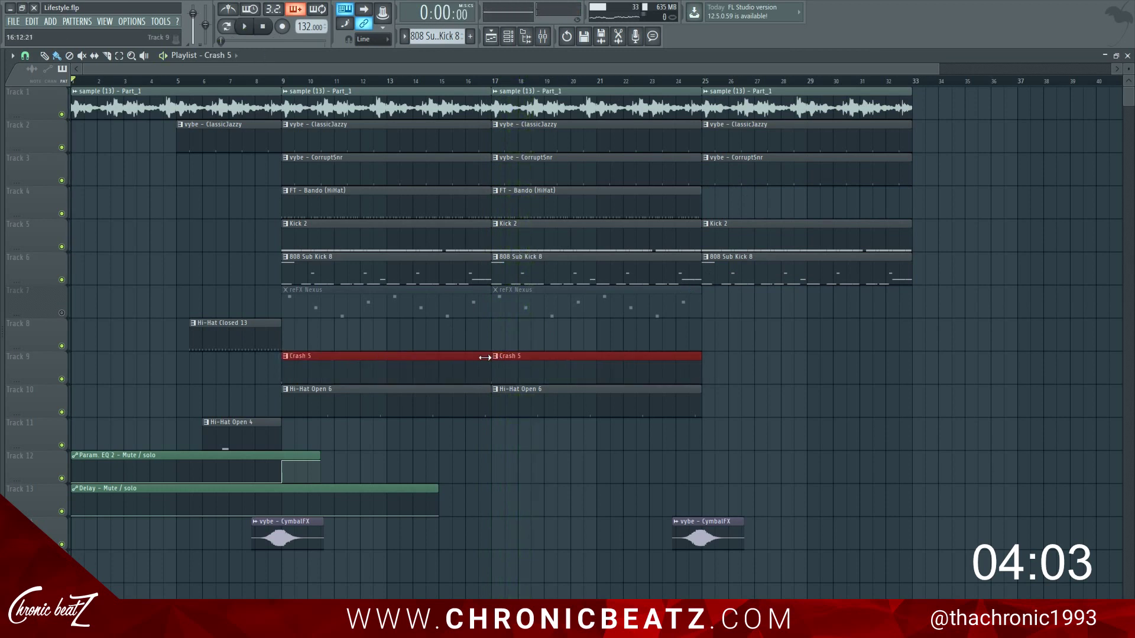
{"action": "key", "text": "ctrl+b"}
Audition the transition from about bar 23, delete the Kick 2 and 808 Sub Kick 8 clips at bar 25 and replay the section.
{"action": "key", "text": "space"}
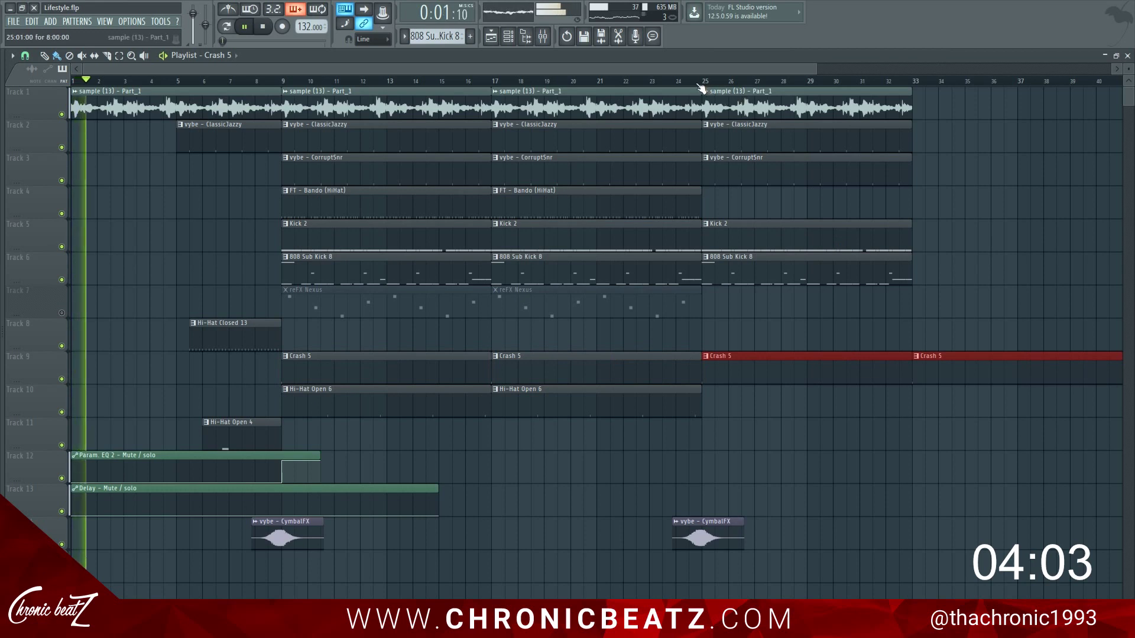
{"action": "left_click", "coordinate": [687, 81]}
{"action": "left_click", "coordinate": [647, 82]}
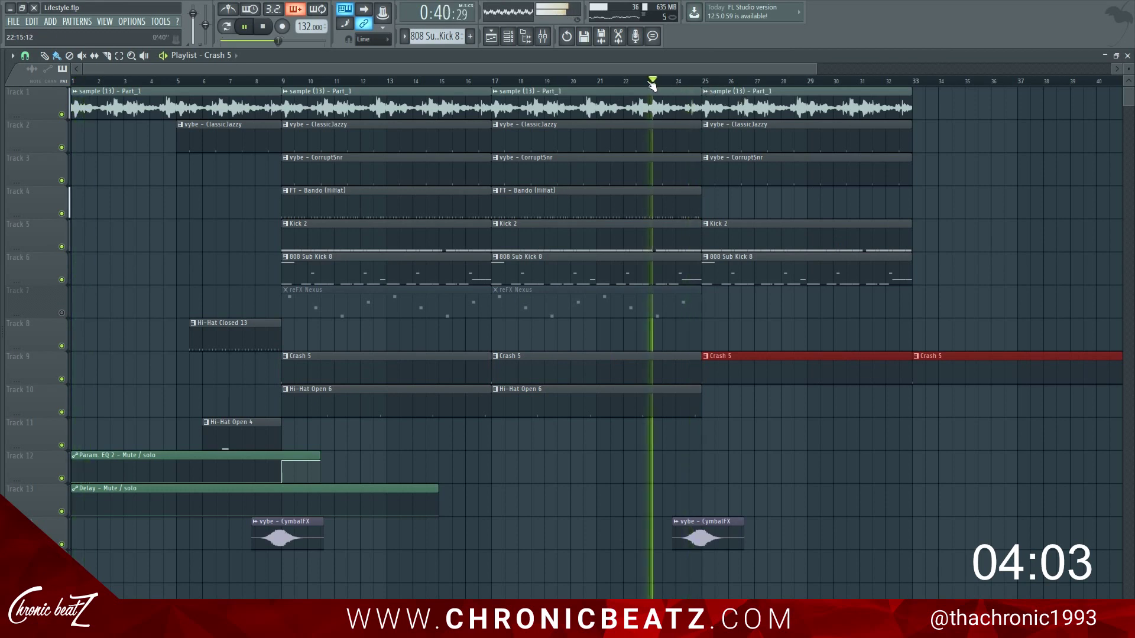
{"action": "left_click", "coordinate": [756, 324]}
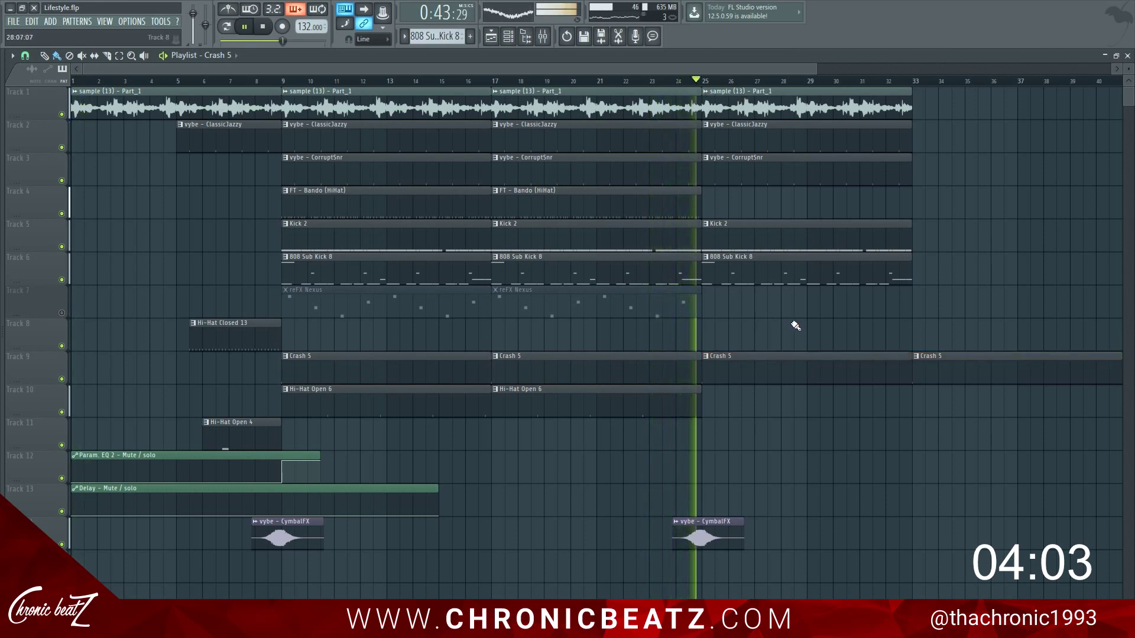
{"action": "scroll", "coordinate": [722, 84], "scroll_direction": "down", "scroll_amount": 3}
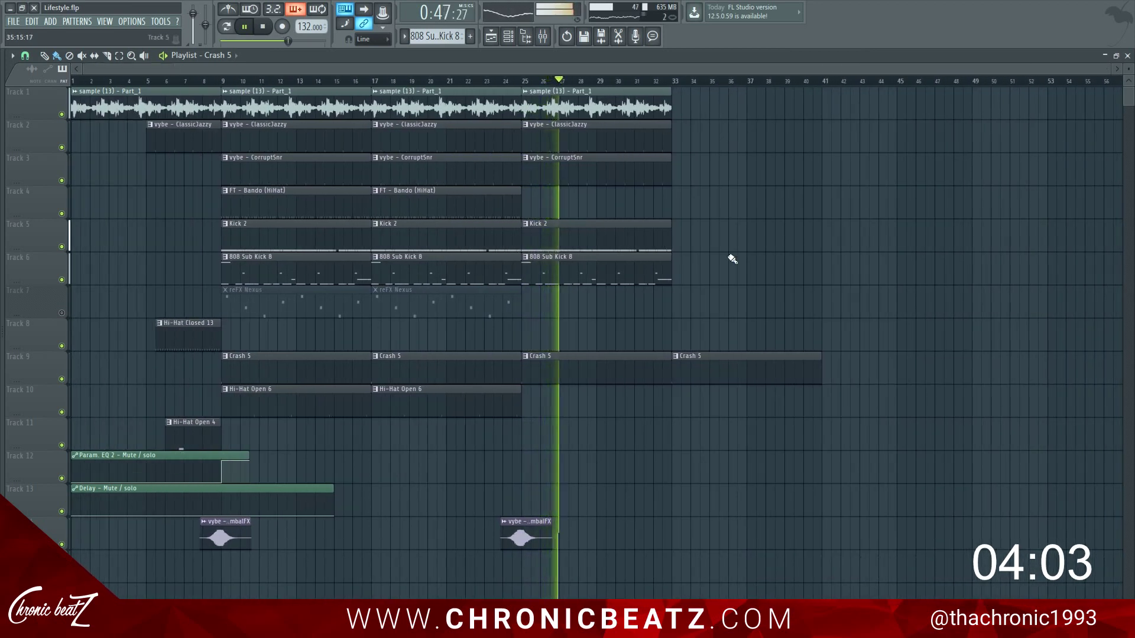
{"action": "key", "text": "space"}
{"action": "key", "text": "space"}
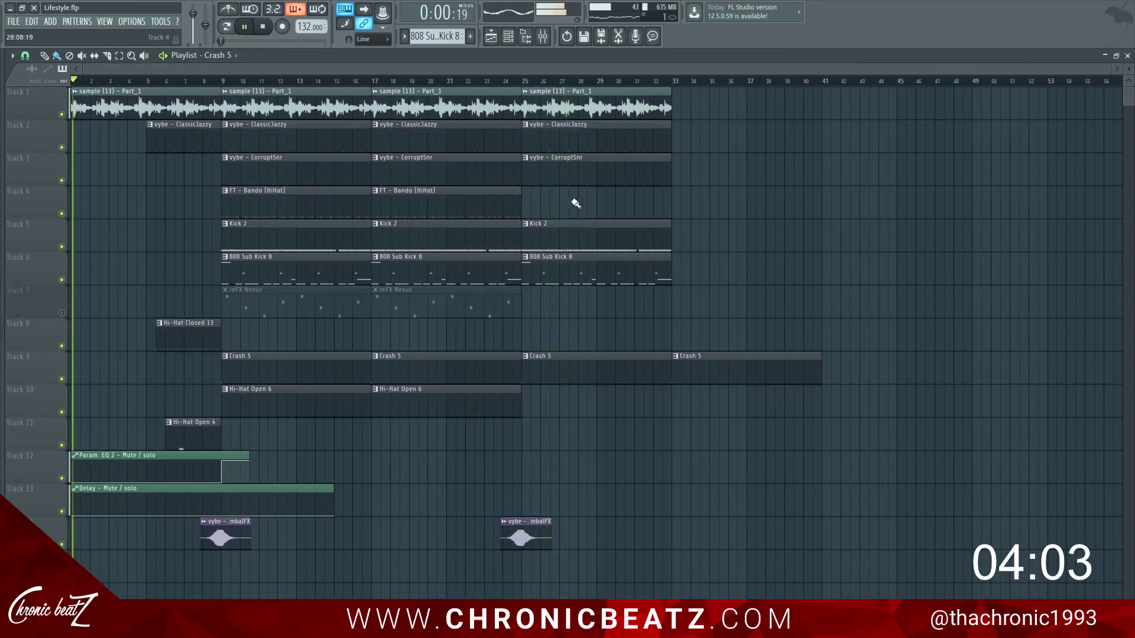
{"action": "right_click", "coordinate": [548, 280]}
{"action": "right_click", "coordinate": [547, 236]}
{"action": "left_click", "coordinate": [520, 82]}
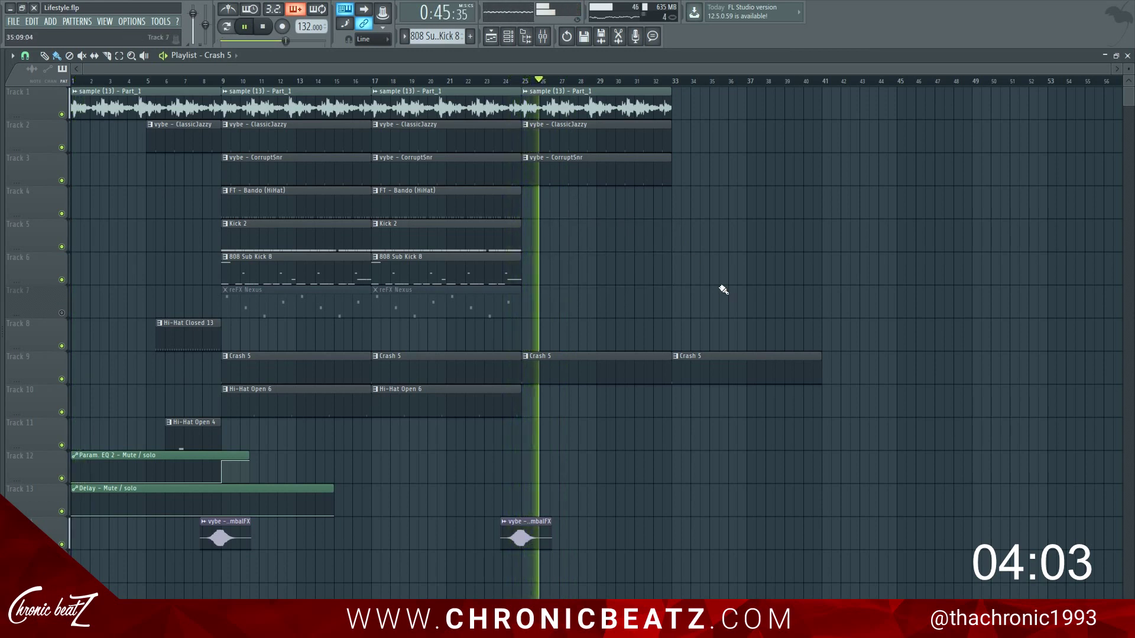
Copy the Kick 2, 808 Sub Kick 8, sample, ClassicJazzy and CorruptSnr clips to bar 33, keeping the Crash 5 clip there.
{"action": "right_click", "coordinate": [724, 371]}
{"action": "key", "text": "ctrl+z"}
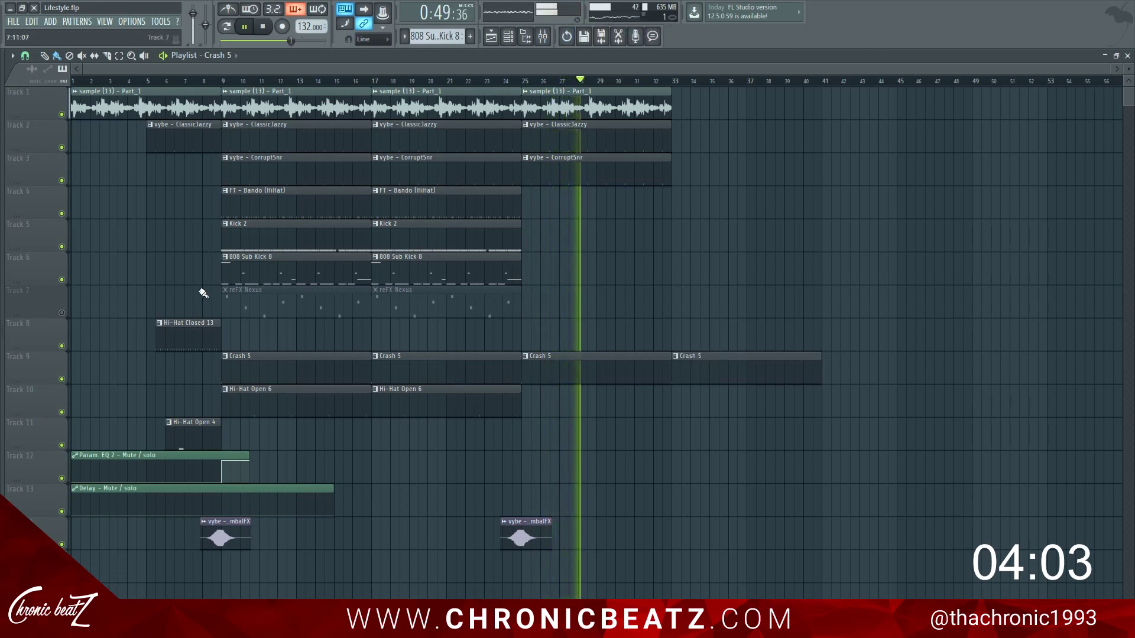
{"action": "left_click_drag", "start_coordinate": [434, 240], "coordinate": [452, 270]}
{"action": "left_click_drag", "start_coordinate": [436, 271], "coordinate": [739, 274]}
{"action": "left_click_drag", "start_coordinate": [543, 94], "coordinate": [700, 198]}
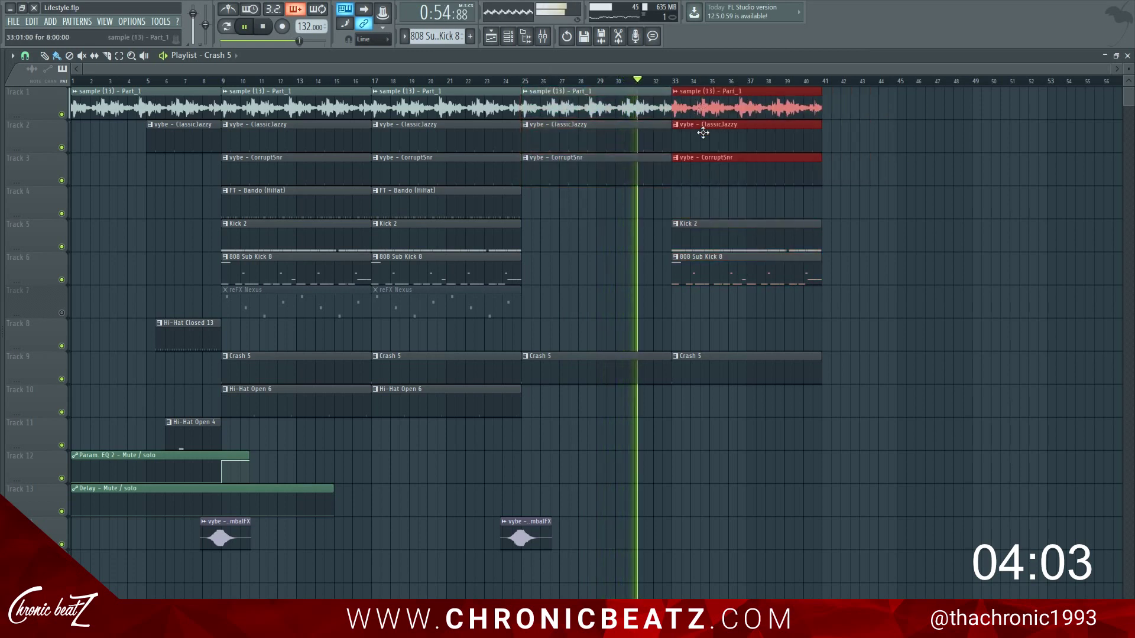
{"action": "left_click", "coordinate": [650, 213]}
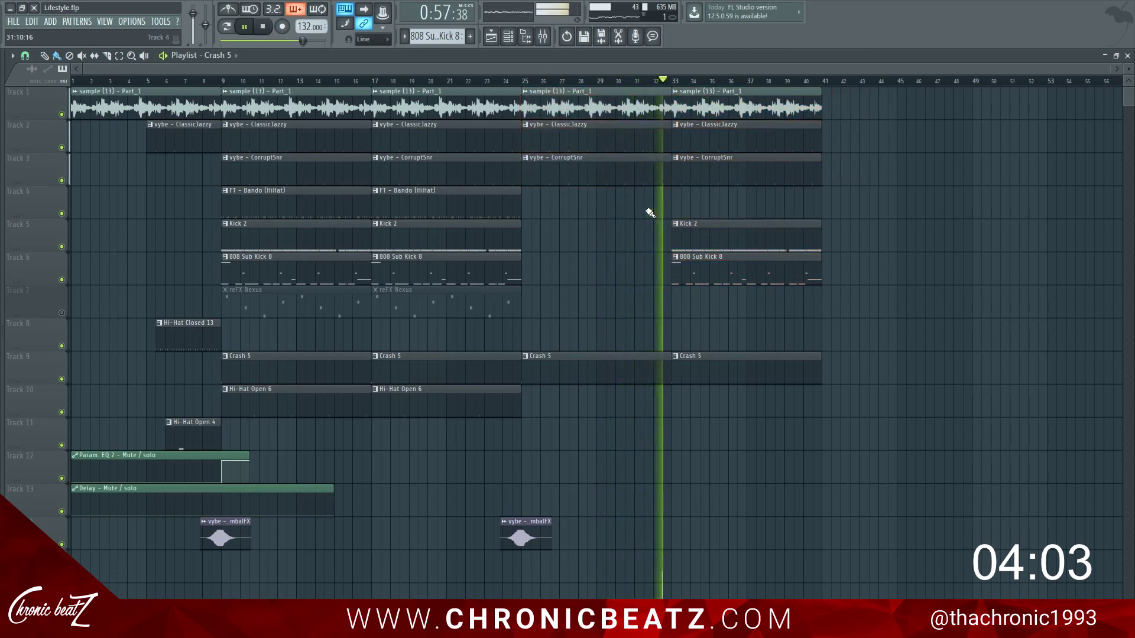
Slice the ClassicJazzy and CorruptSnr clips at 32:09 and copy the half-bar slices to 32:11 as a fill before bar 33.
{"action": "key", "text": "space"}
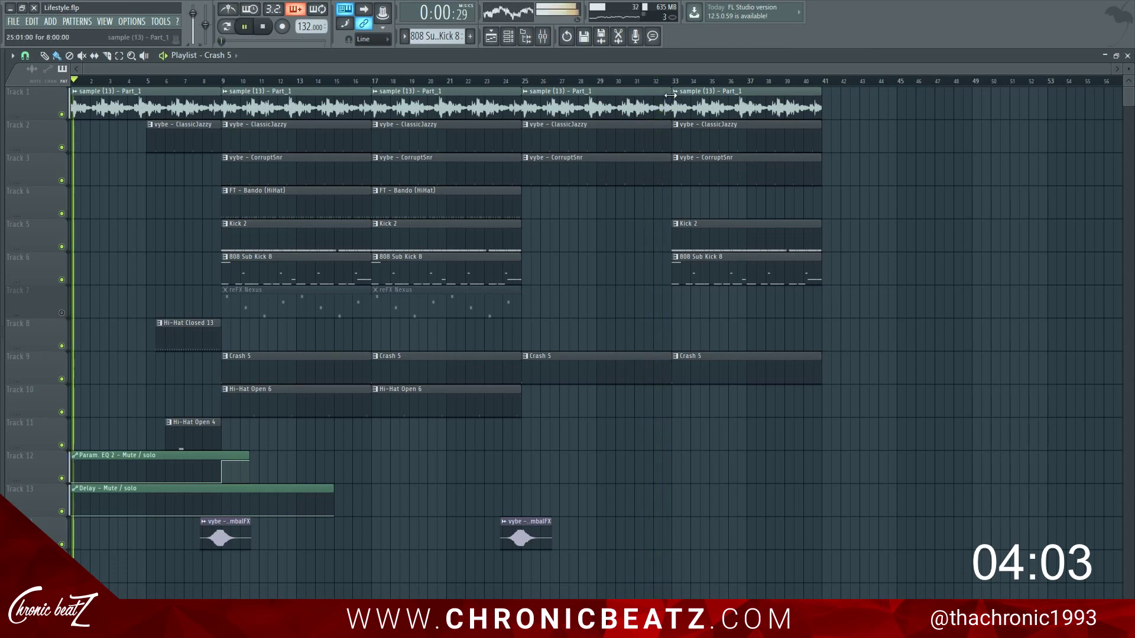
{"action": "left_click", "coordinate": [653, 82]}
{"action": "scroll", "coordinate": [655, 83], "scroll_direction": "up", "scroll_amount": 5}
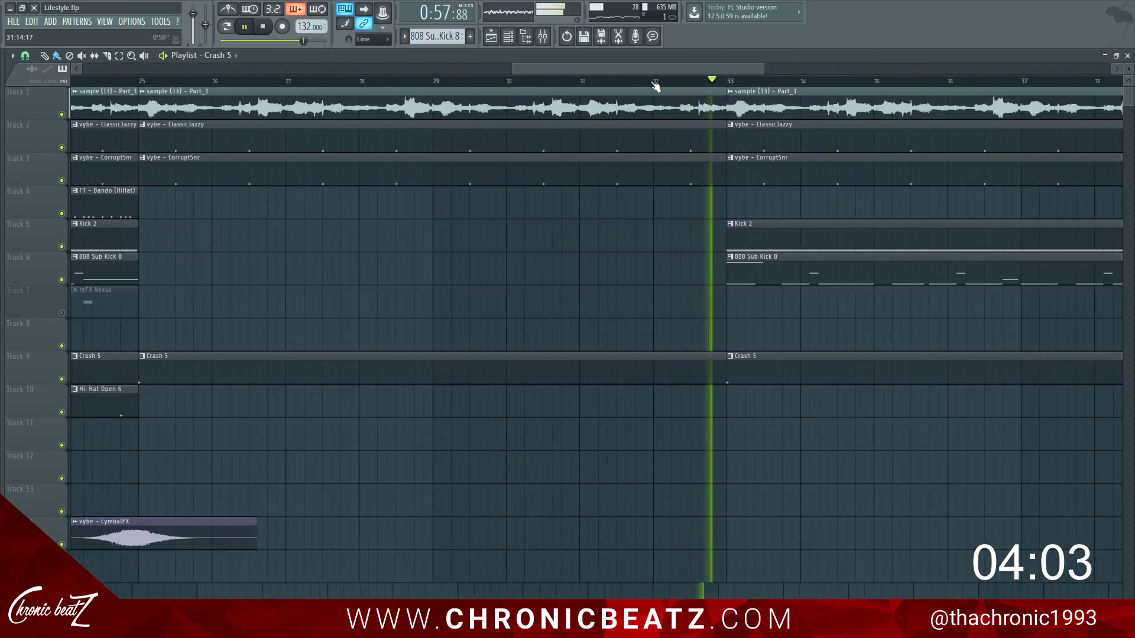
{"action": "scroll", "coordinate": [655, 86], "scroll_direction": "up", "scroll_amount": 2}
{"action": "key", "text": "space"}
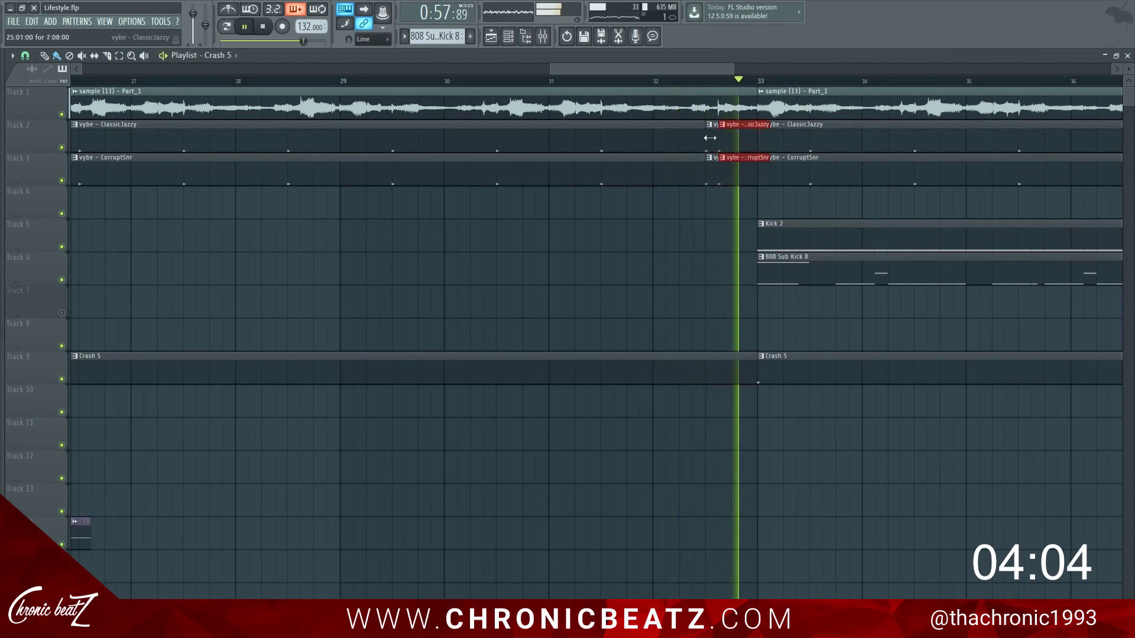
Try the copied ClassicJazzy and CorruptSnr slices at 32:13, trimmed to end at bar 33, and audition the fill.
{"action": "key", "text": "space"}
{"action": "key", "text": "space"}
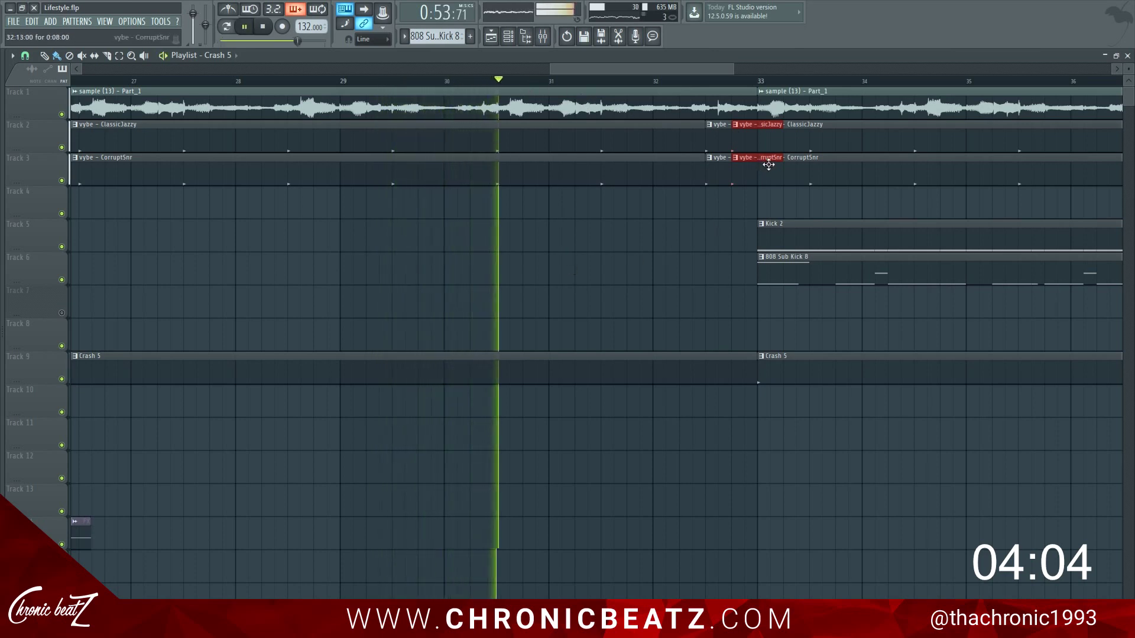
{"action": "left_click_drag", "start_coordinate": [781, 158], "coordinate": [756, 160]}
{"action": "left_click", "coordinate": [743, 227], "text": "ctrl"}
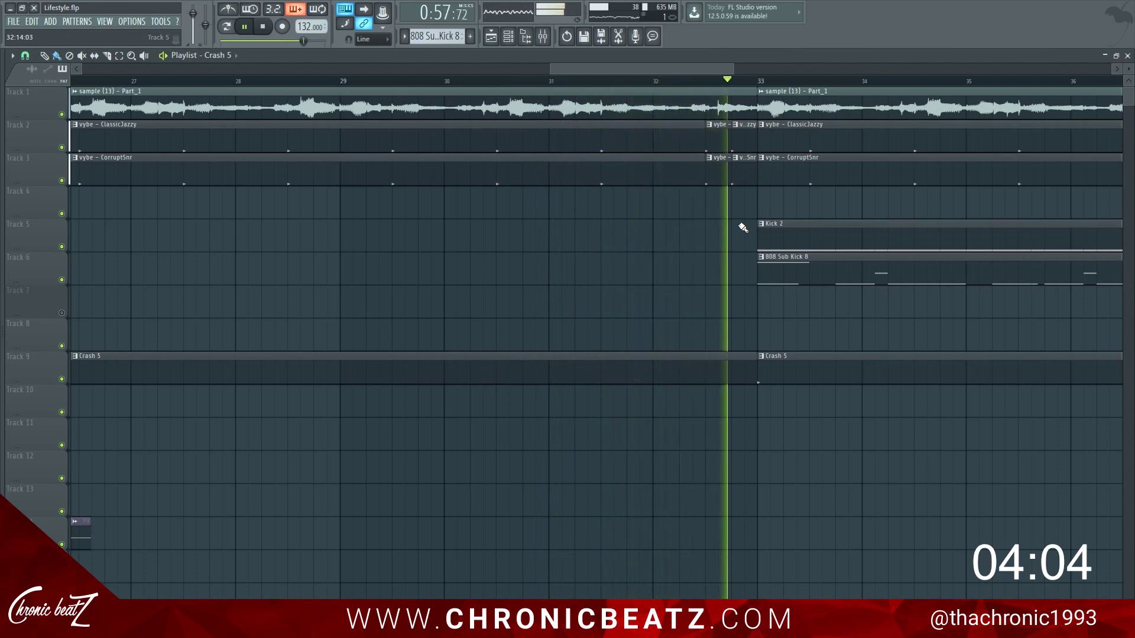
Place the repeated ClassicJazzy and CorruptSnr slices at 32:07 instead and audition the fill into bar 33.
{"action": "key", "text": "space"}
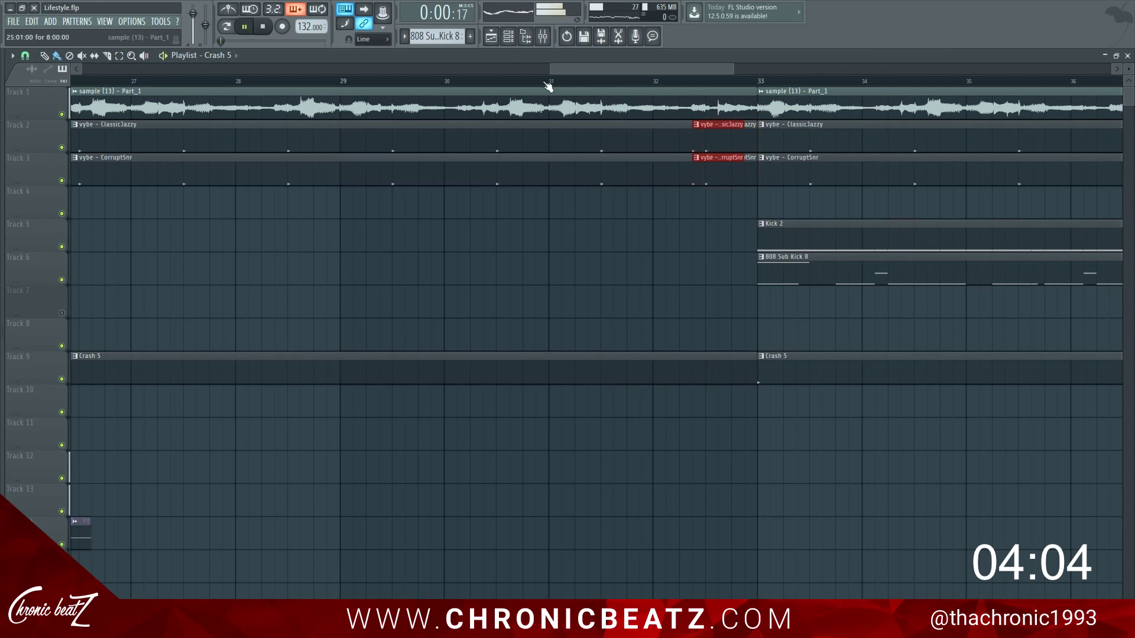
{"action": "left_click", "coordinate": [527, 84]}
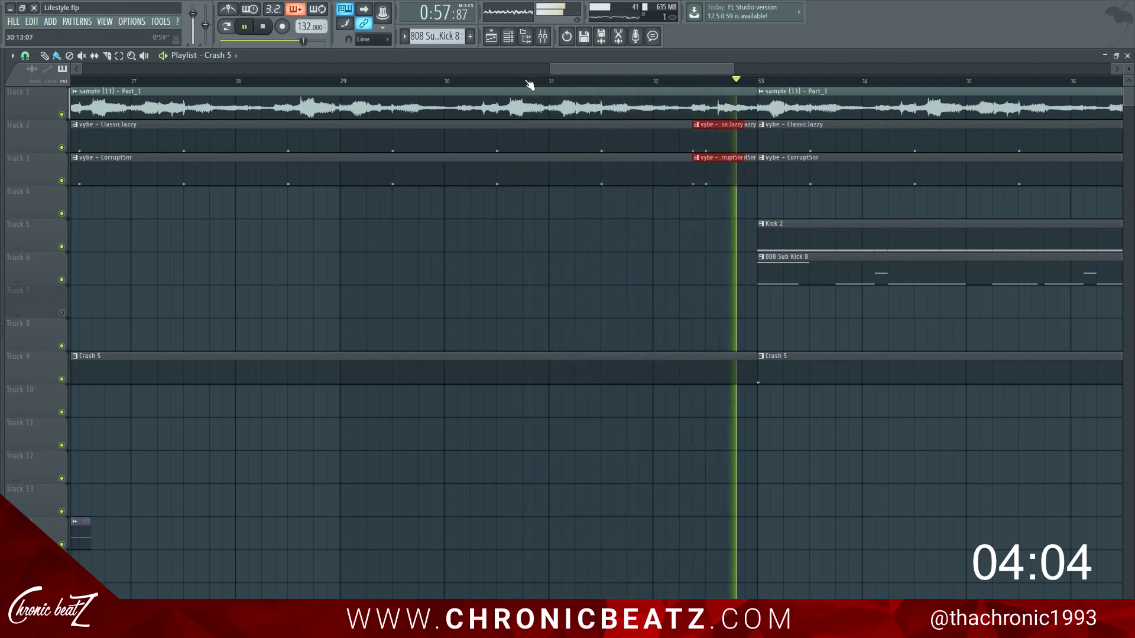
{"action": "scroll", "coordinate": [552, 87], "scroll_direction": "down", "scroll_amount": 5}
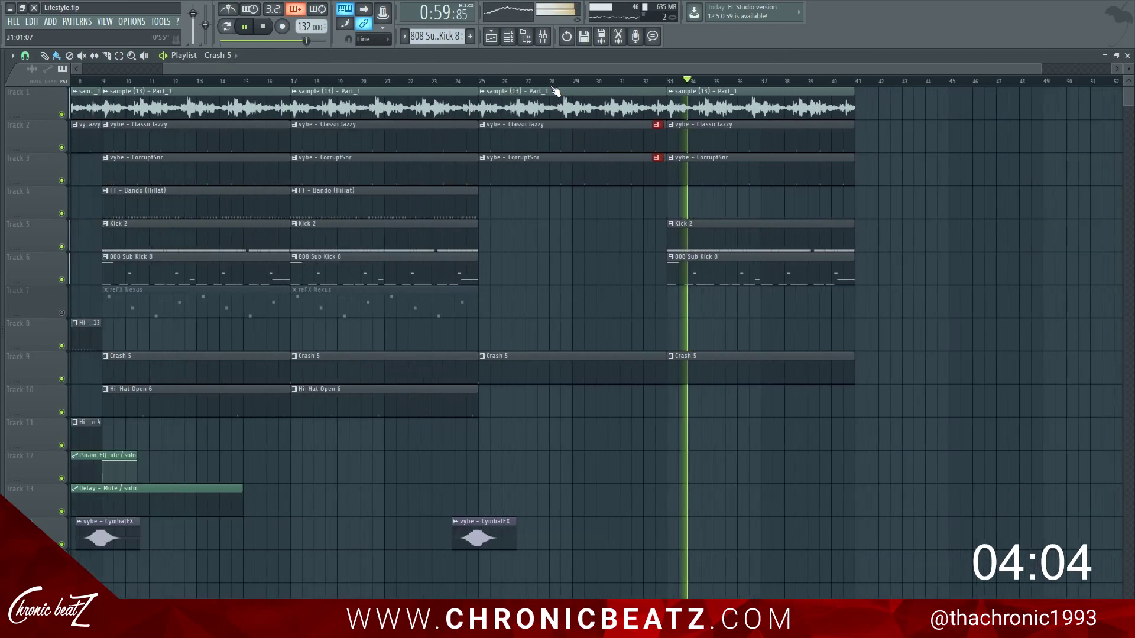
{"action": "scroll", "coordinate": [581, 91], "scroll_direction": "down", "scroll_amount": 2}
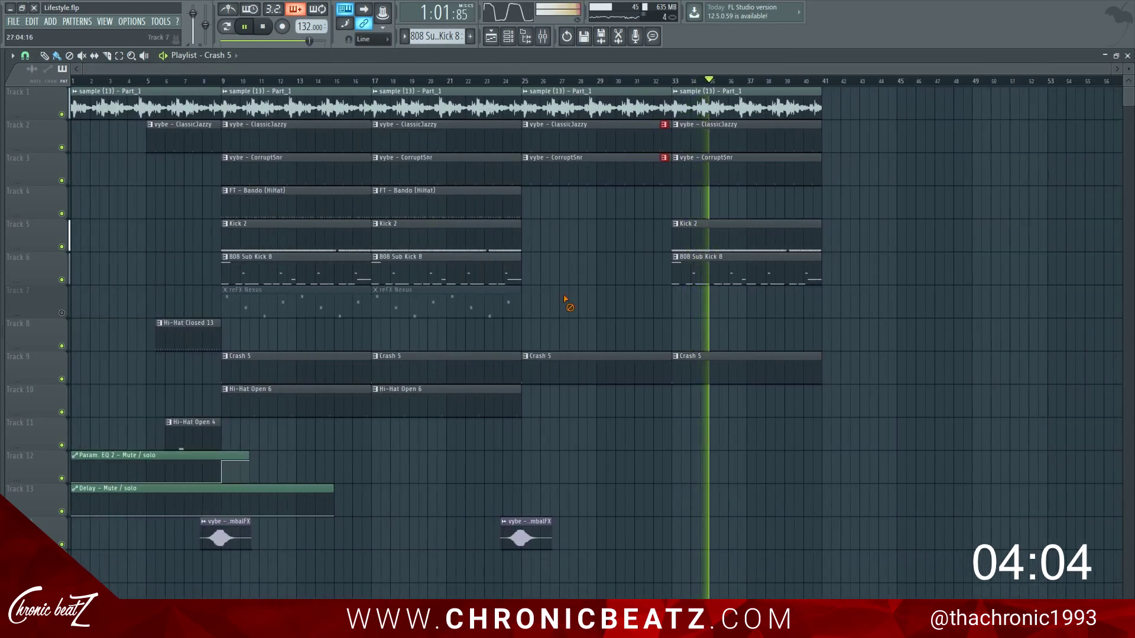
Extend the Hi-Hat Open 4 clip back to bar 1 and place copies of it and Hi-Hat Closed 13 over bars 33 to 40.
{"action": "key", "text": "space"}
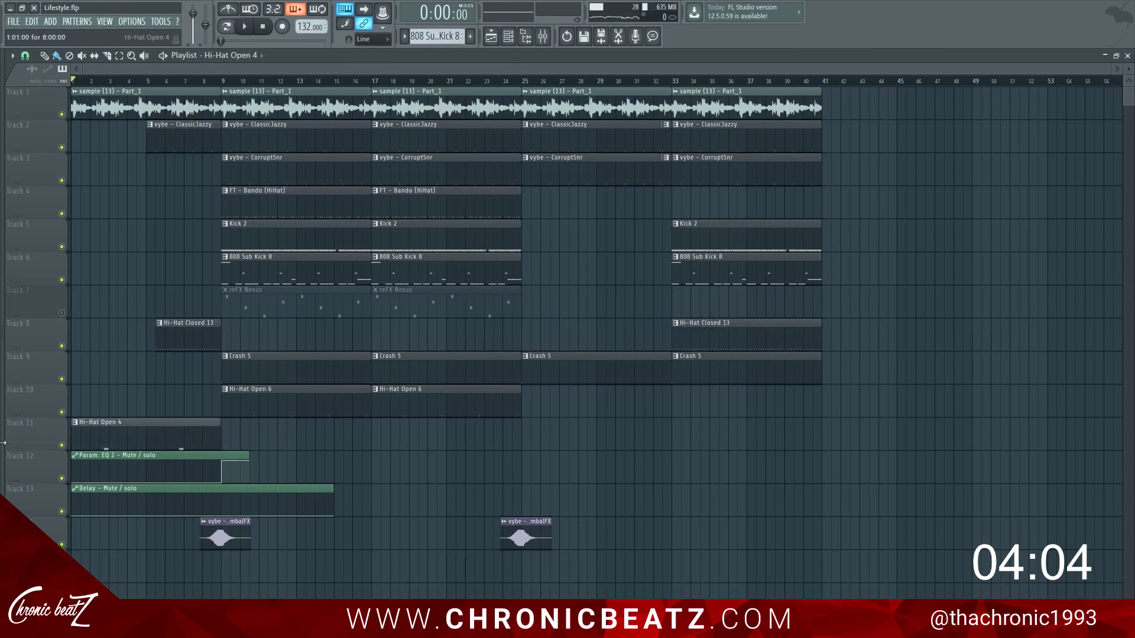
{"action": "left_click_drag", "start_coordinate": [174, 424], "coordinate": [737, 426]}
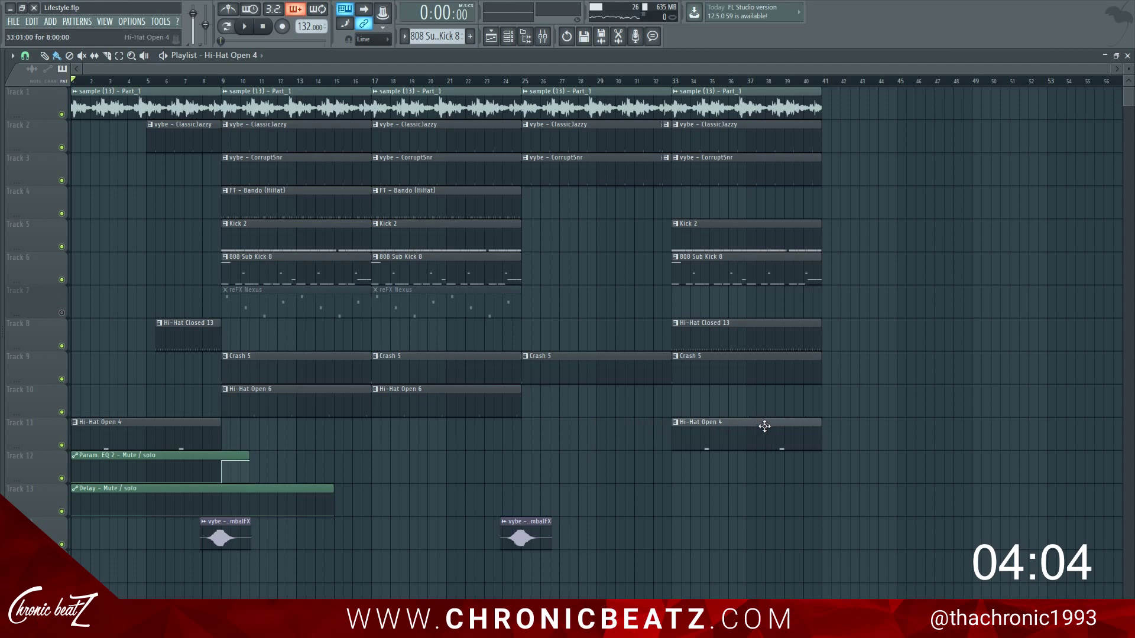
Trim the intro Hi-Hat Open 4 clip to start at bar 6 and audition the transition into bar 33.
{"action": "left_click_drag", "start_coordinate": [71, 433], "coordinate": [163, 431]}
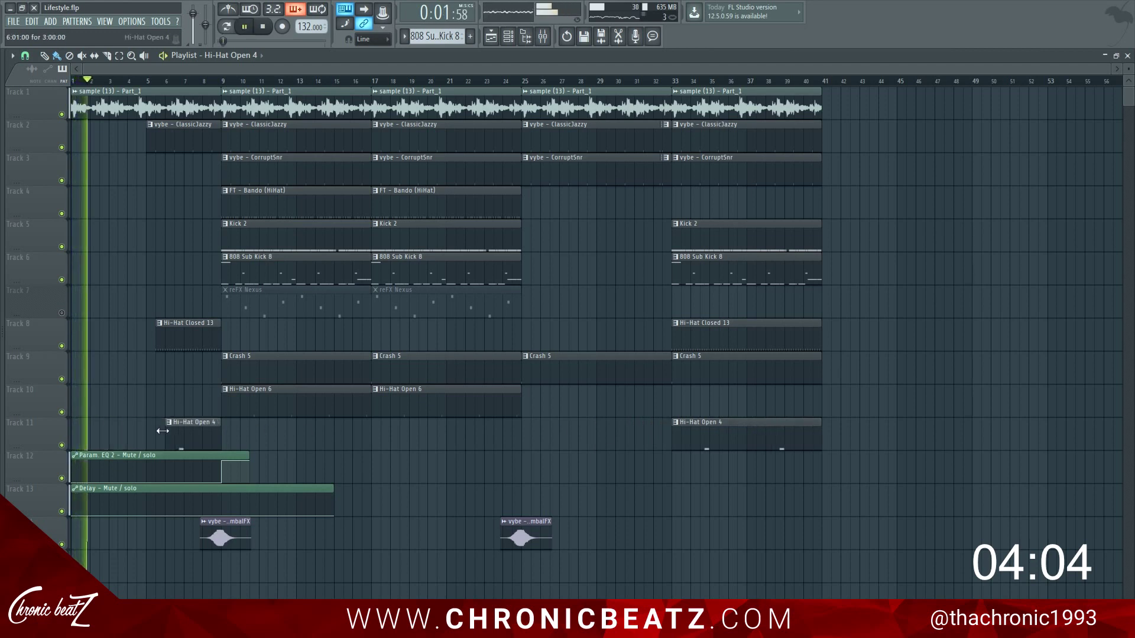
{"action": "left_click", "coordinate": [652, 82]}
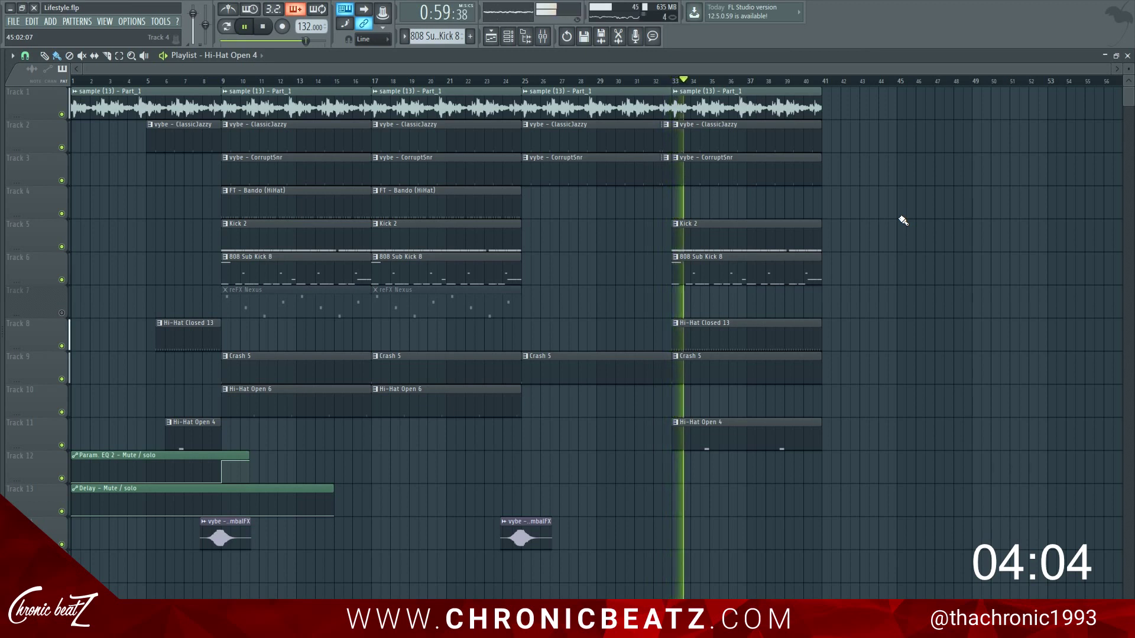
{"action": "key", "text": "space"}
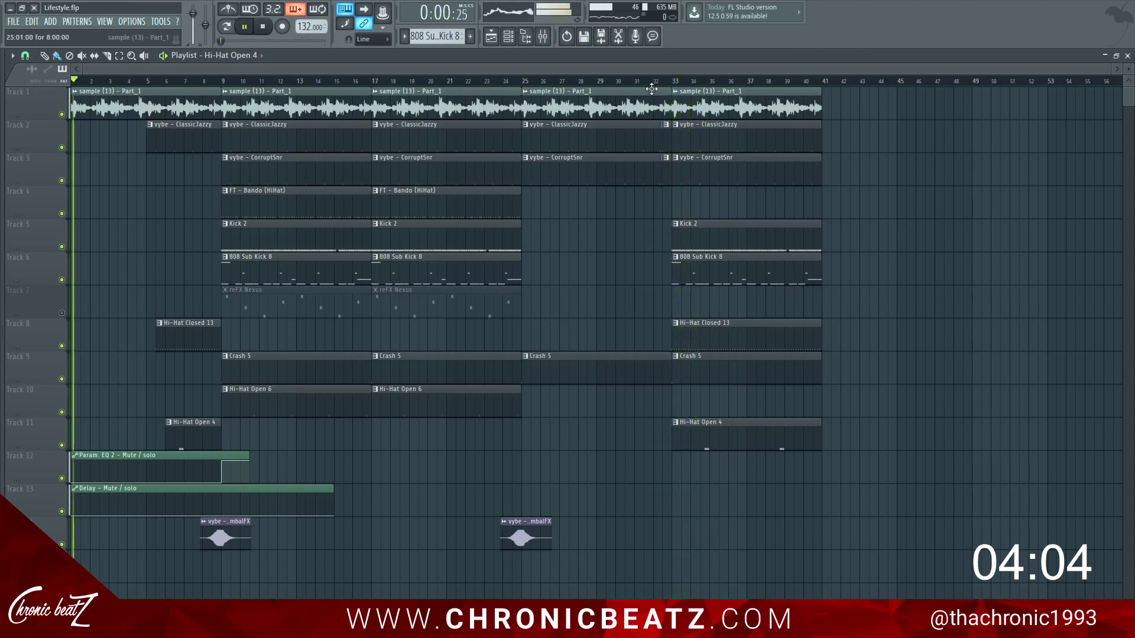
{"action": "left_click", "coordinate": [652, 82]}
{"action": "key", "text": "space"}
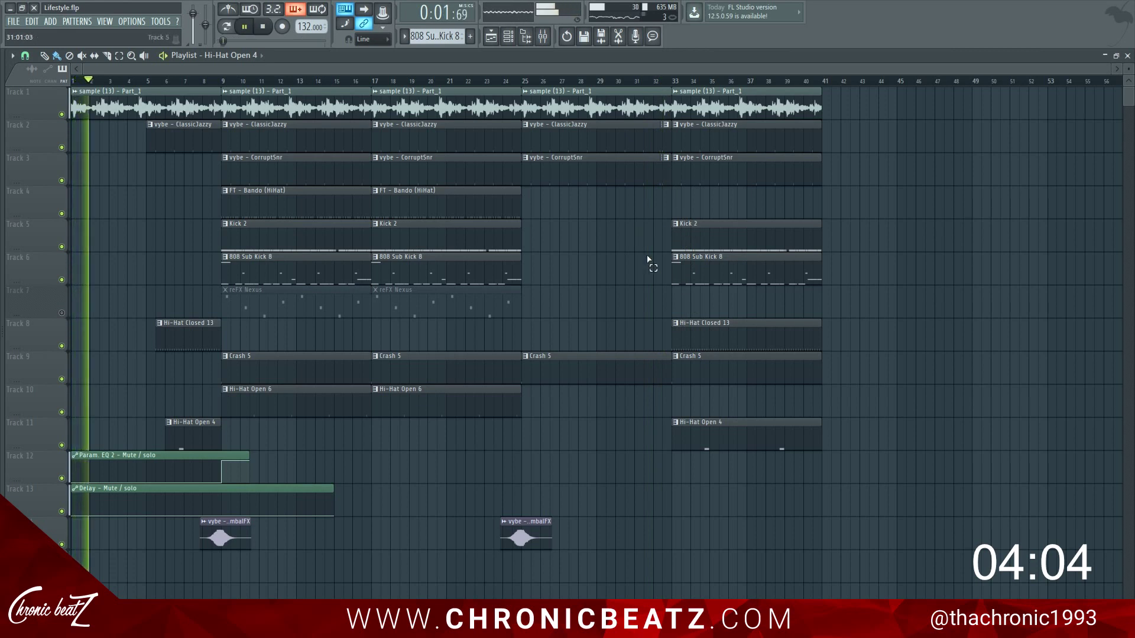
Place half-bar Kick 2 and 808 Sub Kick 8 slices at 32:09 and a CymbalFX clip at about 31:14, then audition the transition.
{"action": "left_click_drag", "start_coordinate": [643, 247], "coordinate": [687, 267]}
{"action": "mouse_move", "coordinate": [696, 267]}
{"action": "left_mouse_down"}
{"action": "mouse_move", "coordinate": [550, 262]}
{"action": "mouse_move", "coordinate": [667, 264]}
{"action": "left_mouse_up"}
{"action": "left_click", "coordinate": [643, 83]}
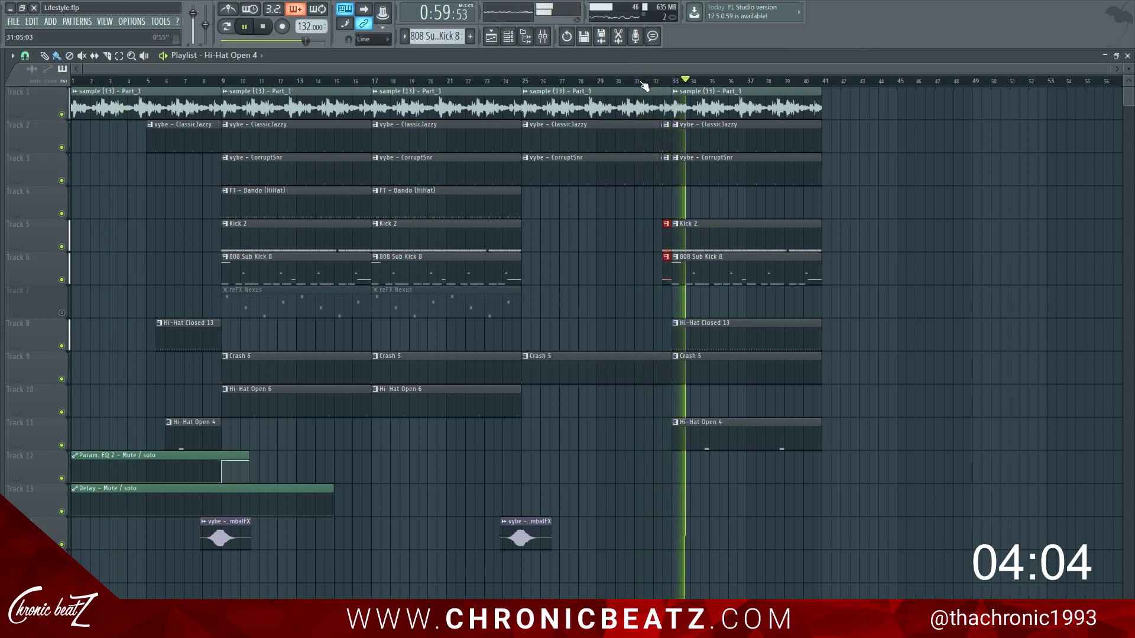
{"action": "key", "text": "space"}
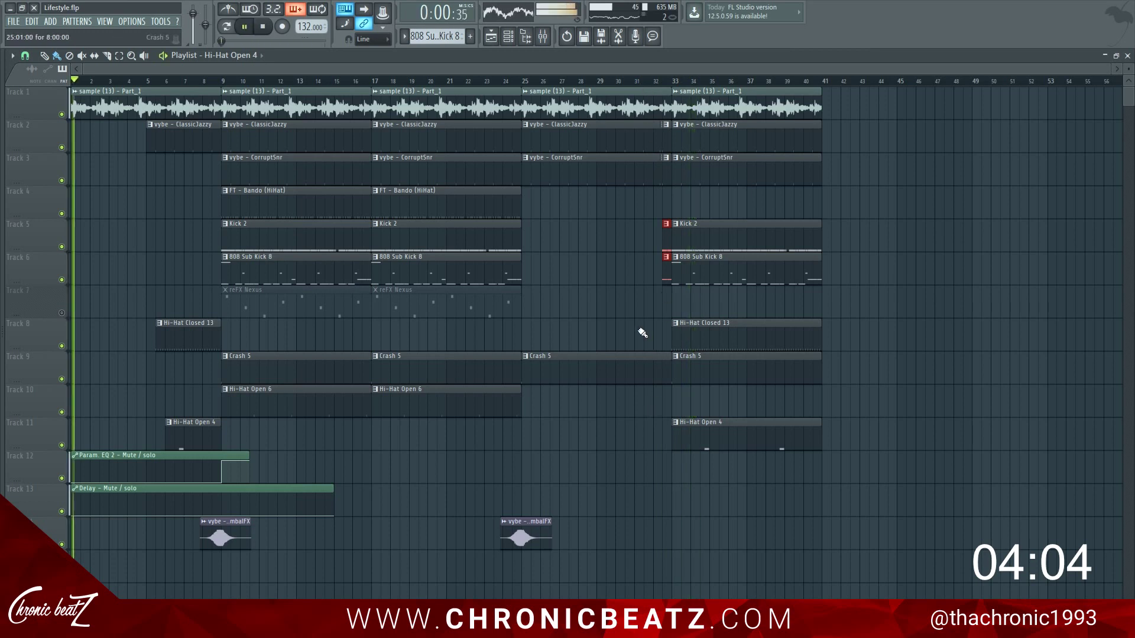
{"action": "left_click", "coordinate": [653, 534]}
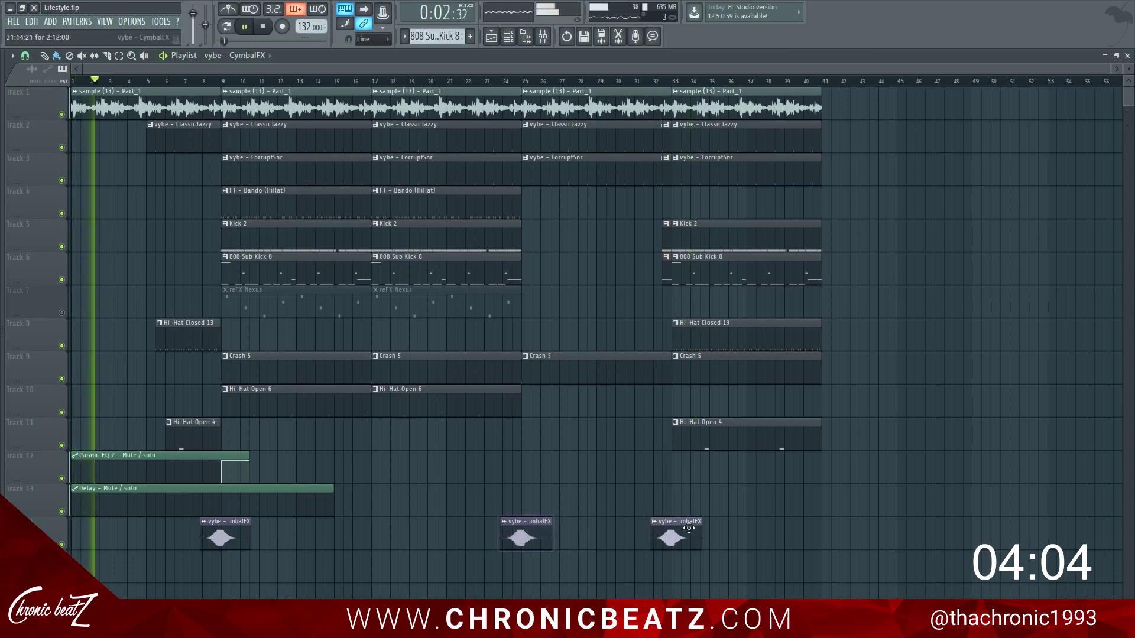
{"action": "left_click", "coordinate": [654, 81]}
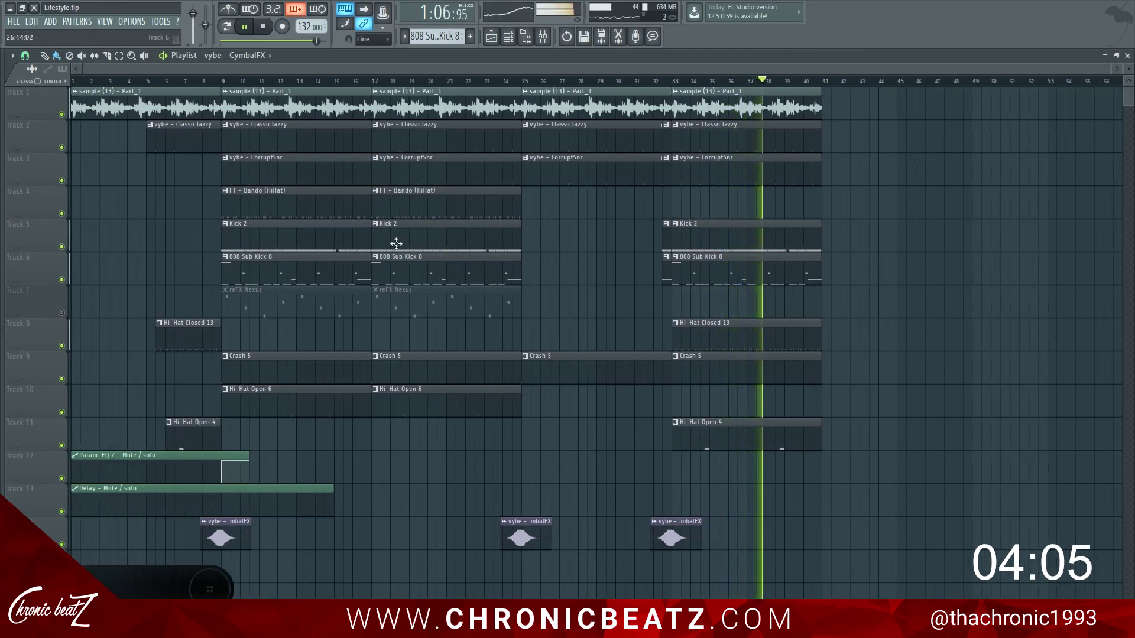
Copy FT - Bando (HiHat) to bar 41 and duplicate the bars 33 to 40 clips over bars 41 to 48 without Hi-Hat Closed 13.
{"action": "left_click_drag", "start_coordinate": [430, 215], "coordinate": [888, 217]}
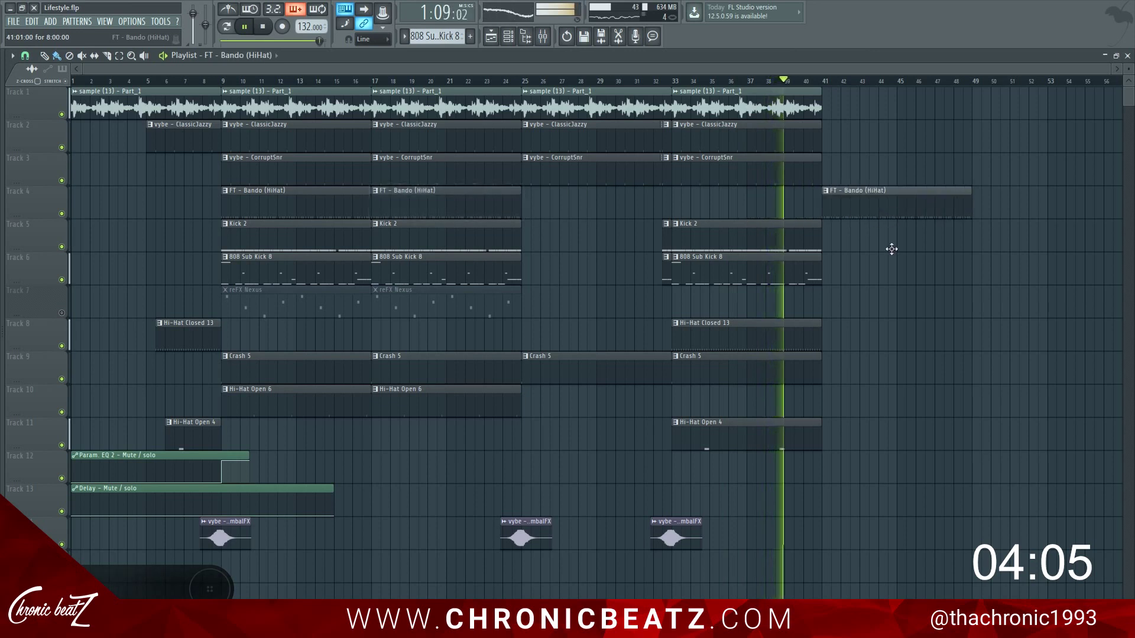
{"action": "left_click_drag", "start_coordinate": [715, 515], "coordinate": [717, 105]}
{"action": "left_click_drag", "start_coordinate": [909, 103], "coordinate": [870, 103]}
{"action": "left_click", "coordinate": [995, 334], "text": "ctrl"}
{"action": "right_click", "coordinate": [925, 334]}
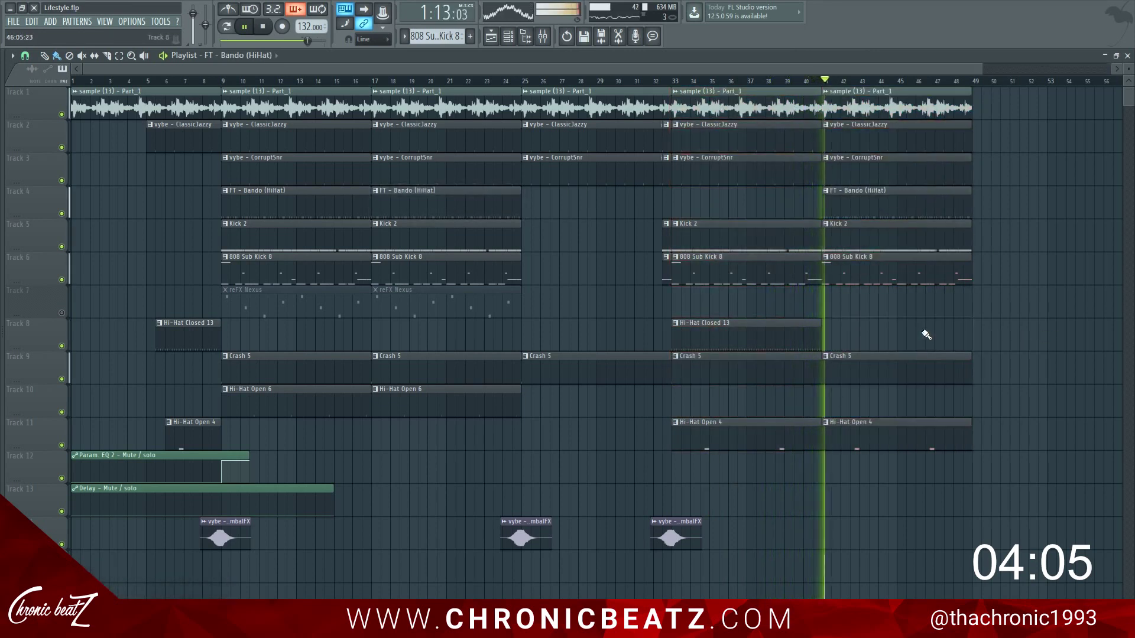
Try Hi-Hat Closed 13 over bars 41 to 48, audition from bar 33, and remove it with the FT - Bando (HiHat) copy.
{"action": "left_click_drag", "start_coordinate": [773, 336], "coordinate": [914, 331]}
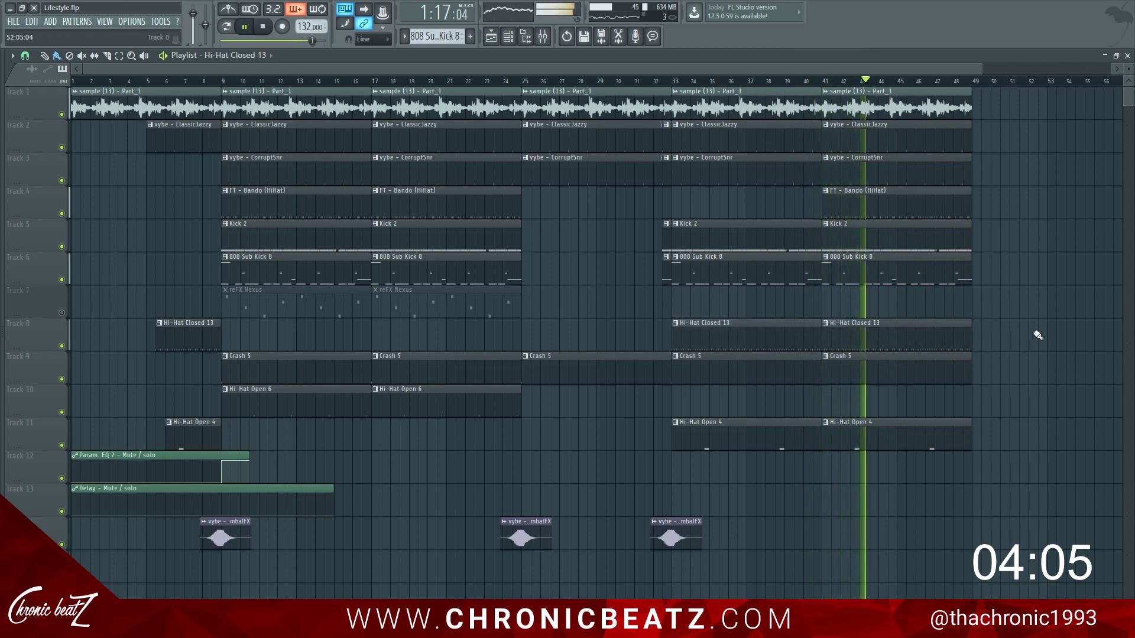
{"action": "key", "text": "space"}
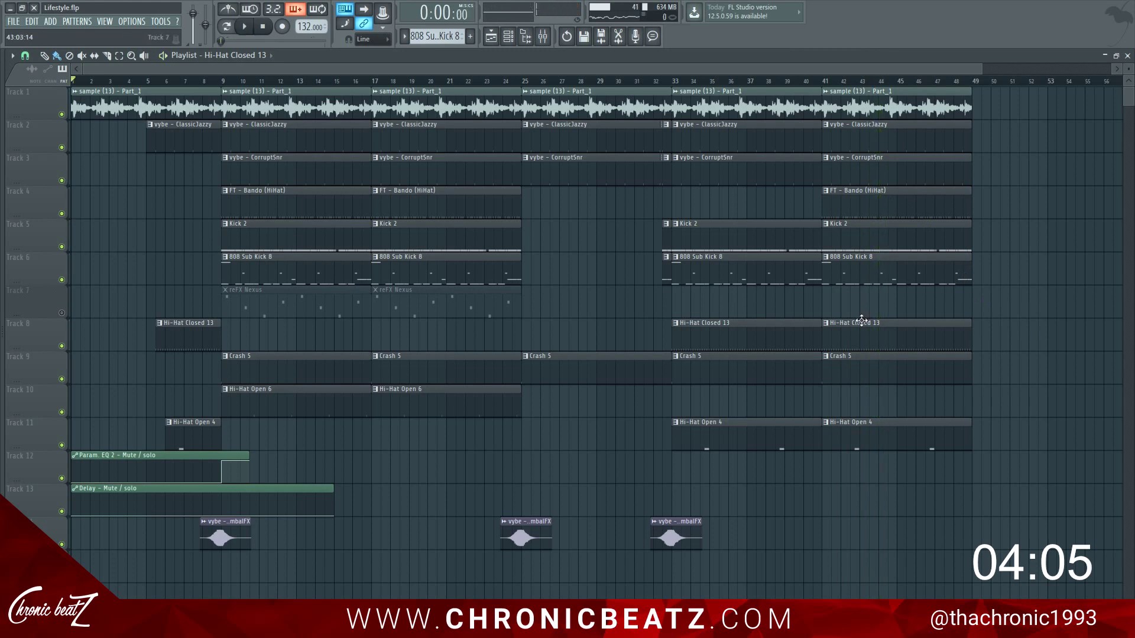
{"action": "left_click", "coordinate": [674, 82]}
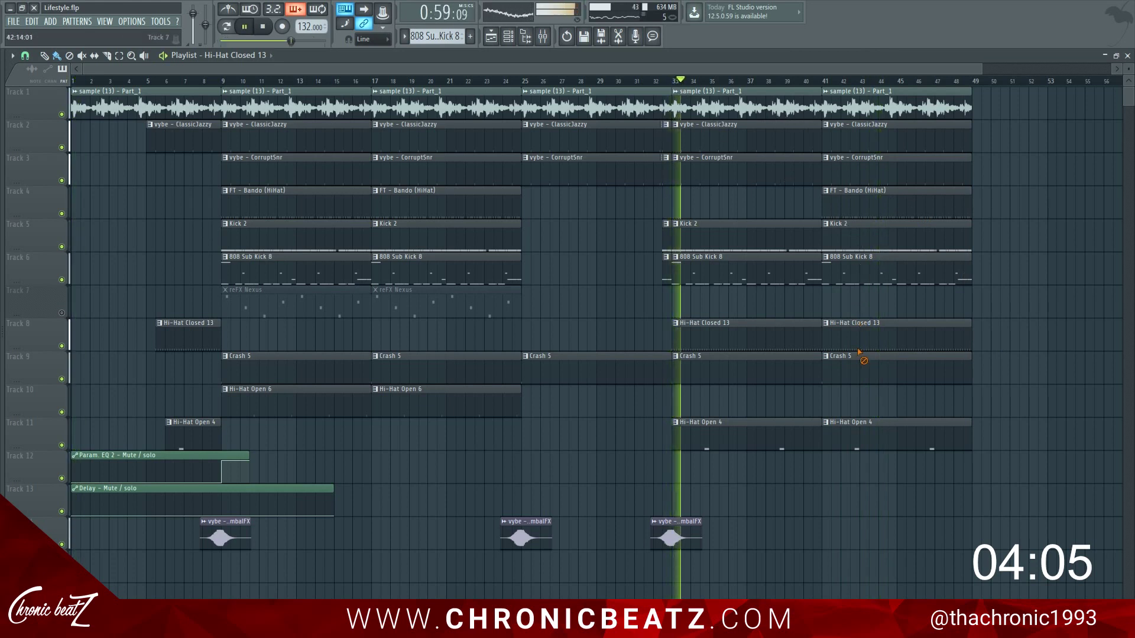
{"action": "right_click", "coordinate": [859, 344]}
{"action": "right_click", "coordinate": [859, 210]}
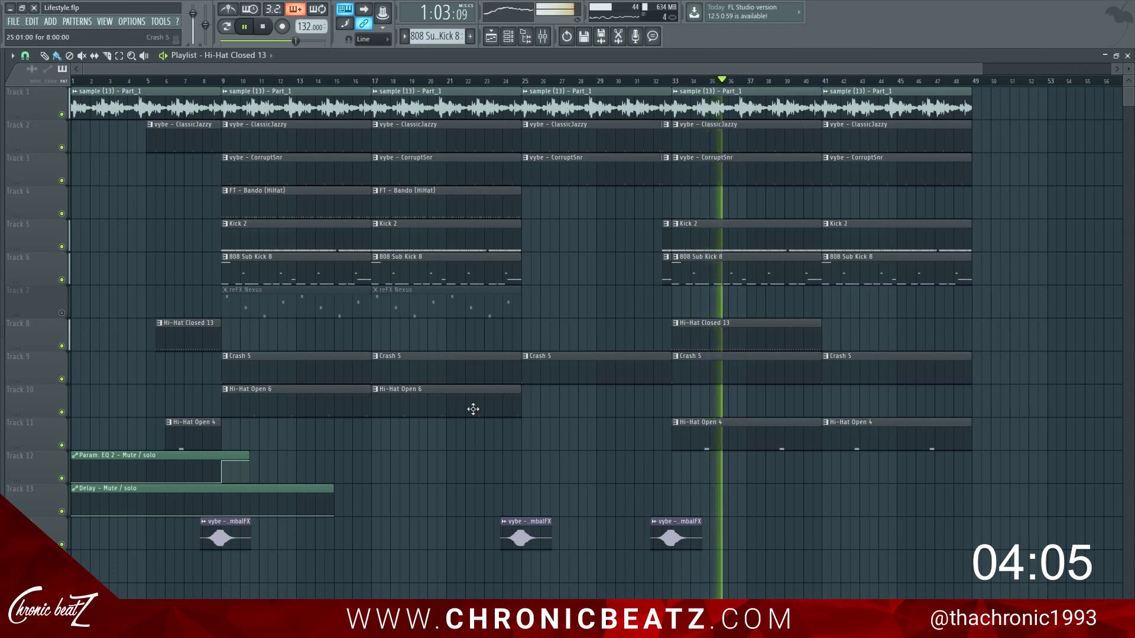
Fill bars 41 to 48 with Hi-Hat Open 6 and FT - Bando (HiHat) instead of Hi-Hat Open 4 and audition the arrangement.
{"action": "left_click_drag", "start_coordinate": [456, 409], "coordinate": [910, 390]}
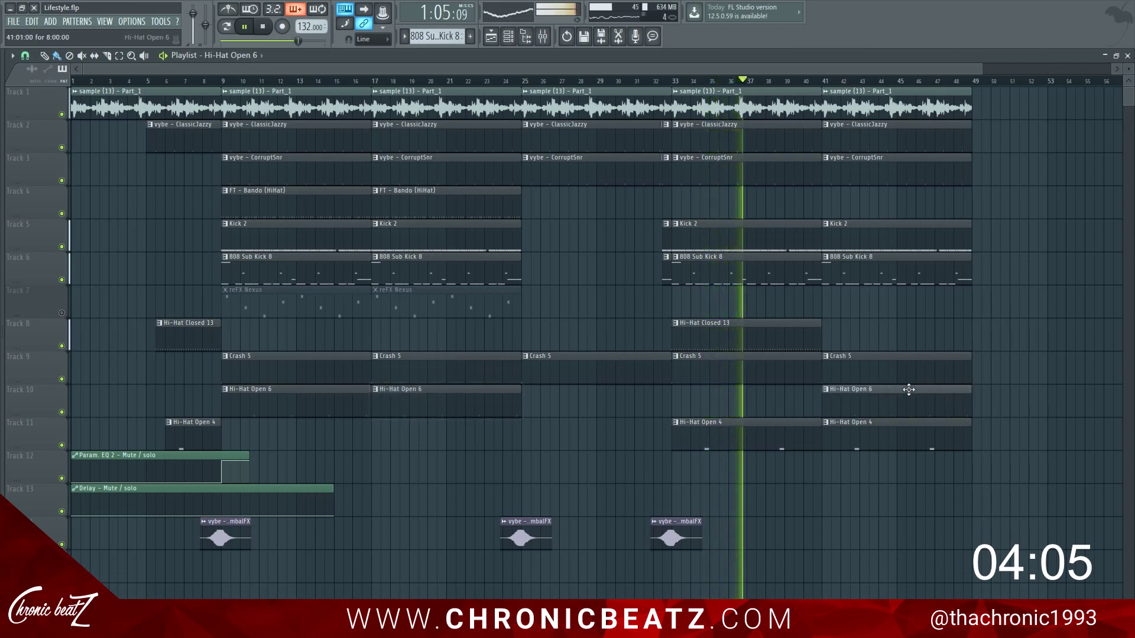
{"action": "left_click_drag", "start_coordinate": [501, 189], "coordinate": [919, 195]}
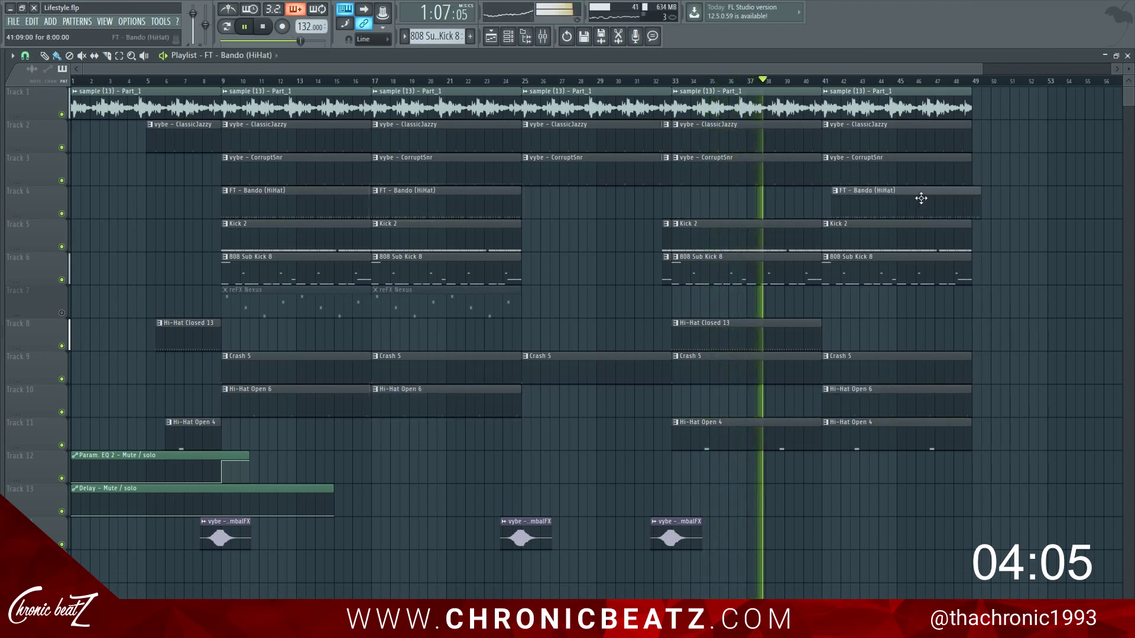
{"action": "right_click", "coordinate": [903, 450]}
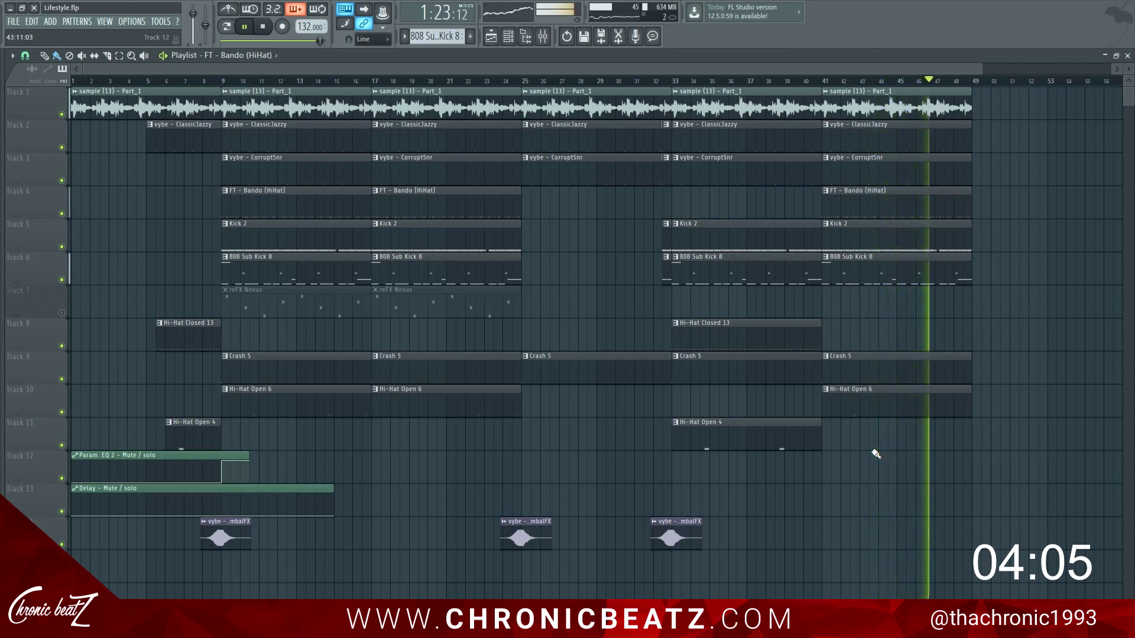
{"action": "key", "text": "space"}
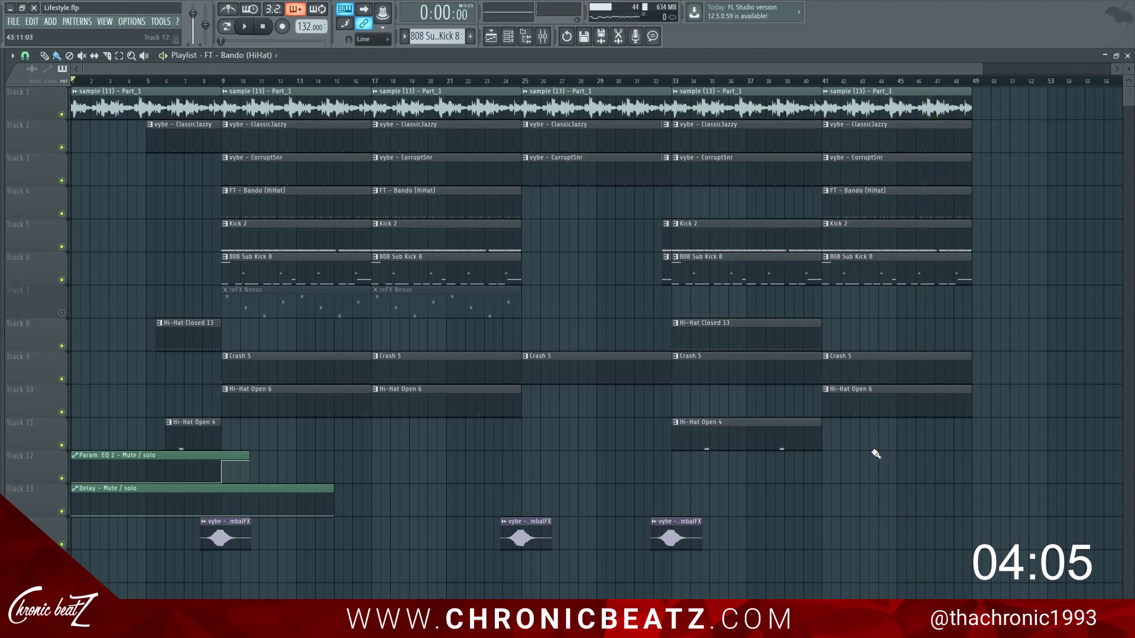
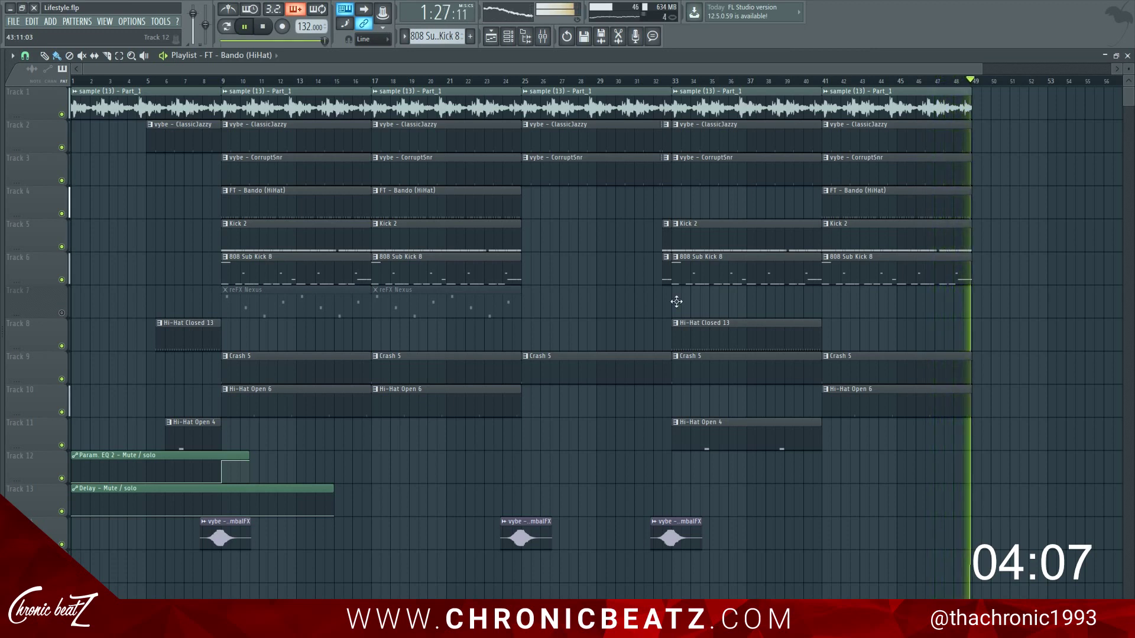
{"action": "key", "text": "space"}
Move the muted reFX Nexus part to bars 41 to 48 as a single unmuted clip and audition it.
{"action": "left_click_drag", "start_coordinate": [550, 289], "coordinate": [308, 305]}
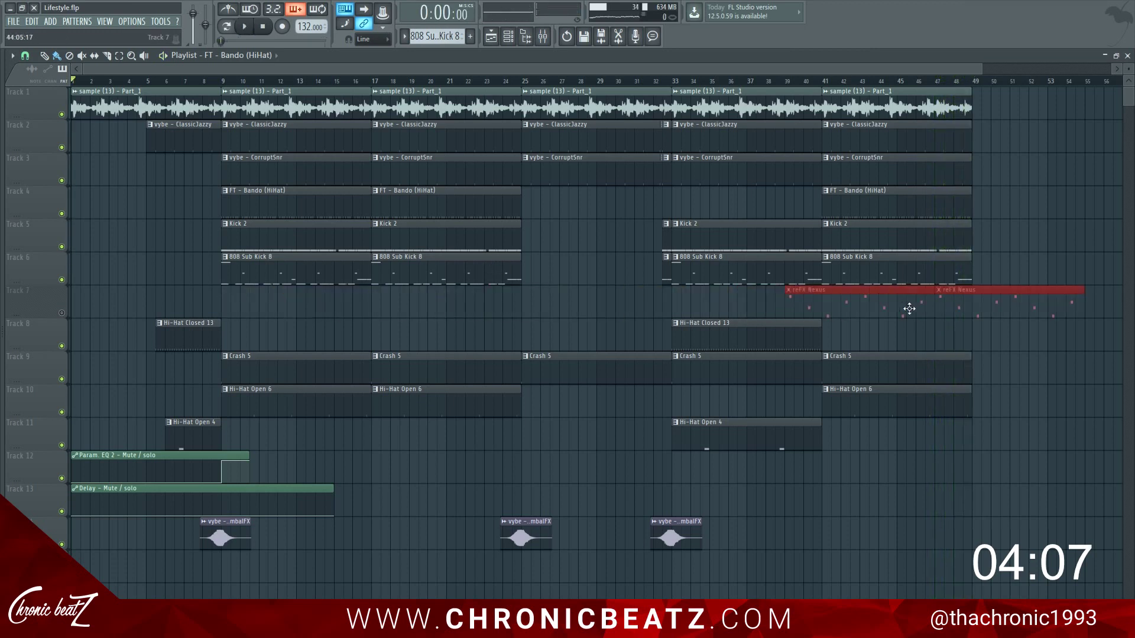
{"action": "key", "text": "space"}
{"action": "right_click", "coordinate": [1026, 309]}
{"action": "left_click", "coordinate": [790, 81]}
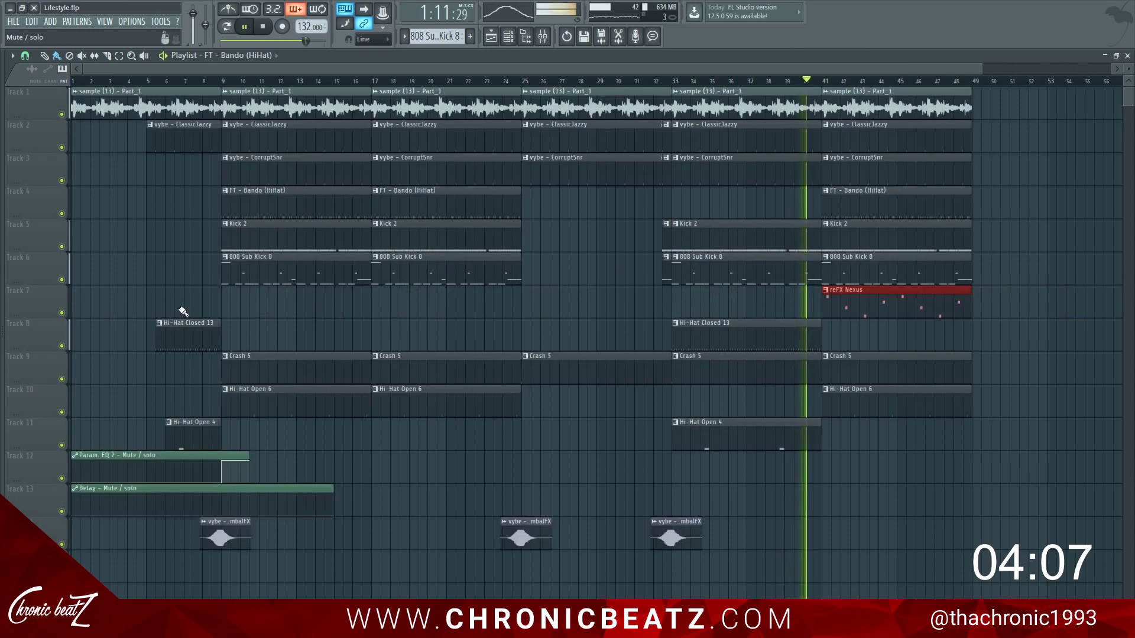
{"action": "left_click", "coordinate": [625, 304]}
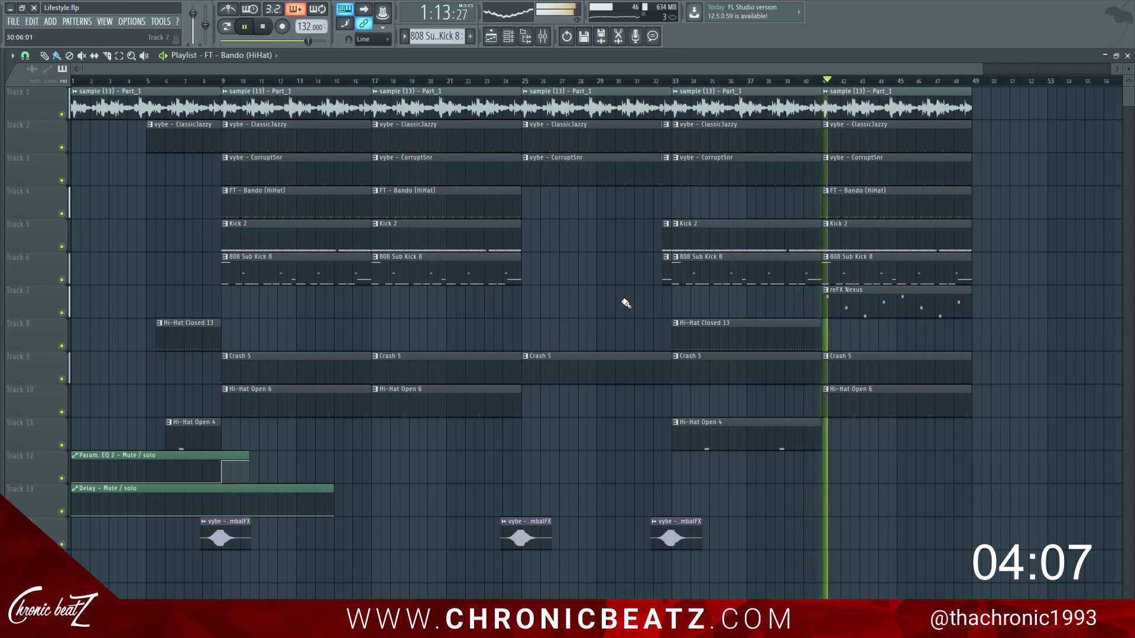
Load FabFilter Micro into slot 4 of the reFX Nexus mixer track and show its settings.
{"action": "scroll", "coordinate": [801, 78], "scroll_direction": "down", "scroll_amount": 2}
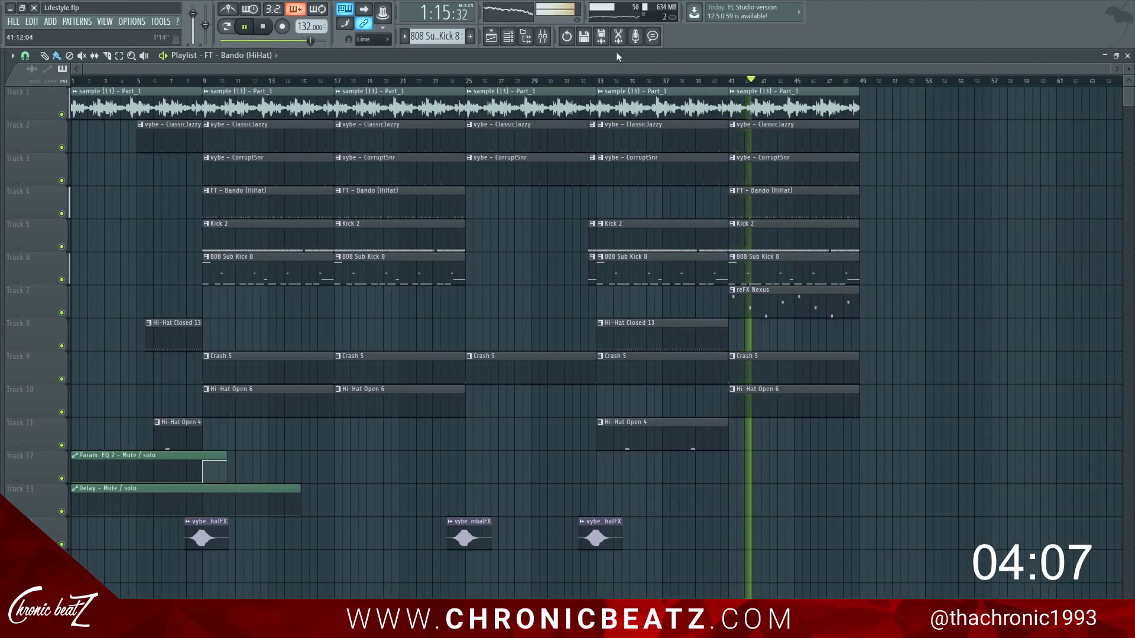
{"action": "left_click", "coordinate": [542, 39]}
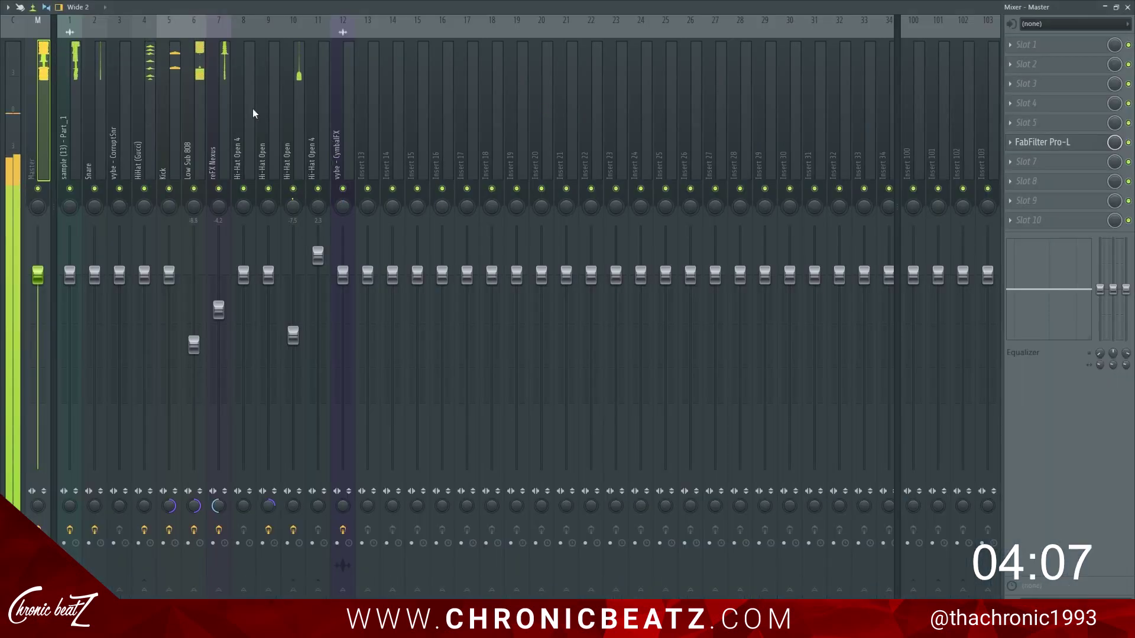
{"action": "left_click", "coordinate": [229, 110]}
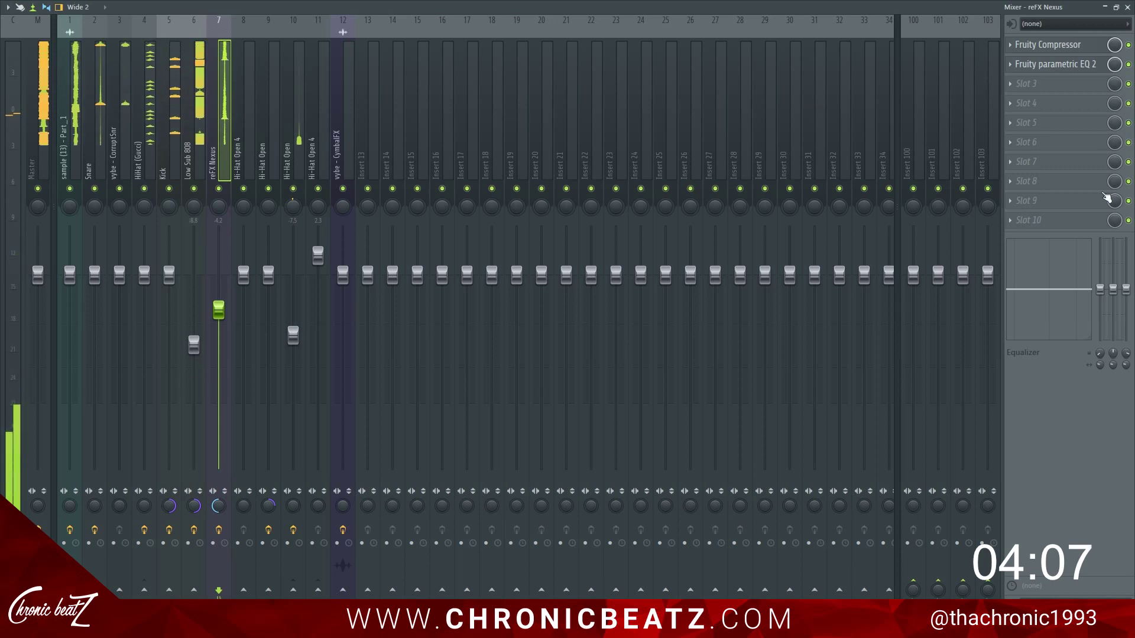
{"action": "left_click", "coordinate": [1060, 105]}
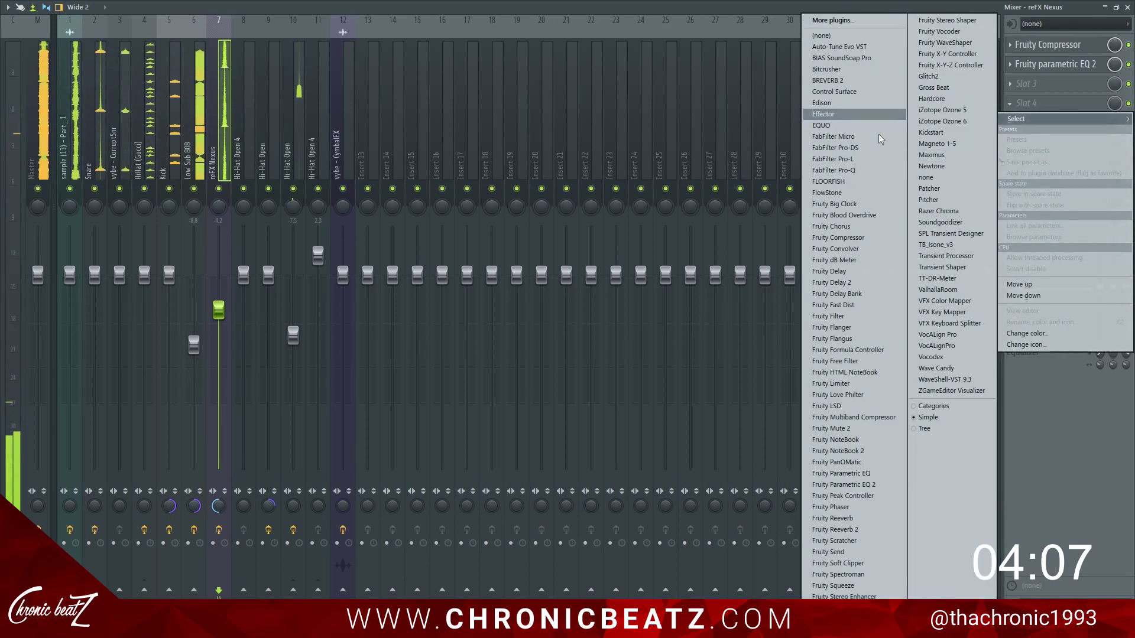
{"action": "left_click", "coordinate": [851, 137]}
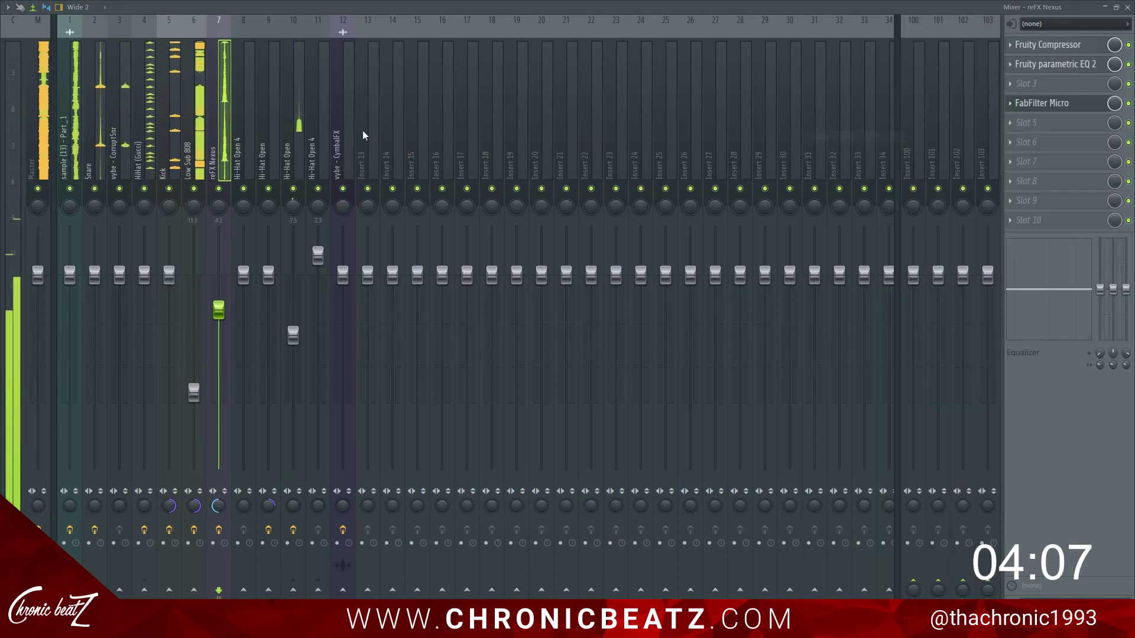
{"action": "left_click", "coordinate": [1055, 107]}
{"action": "left_click", "coordinate": [1055, 106]}
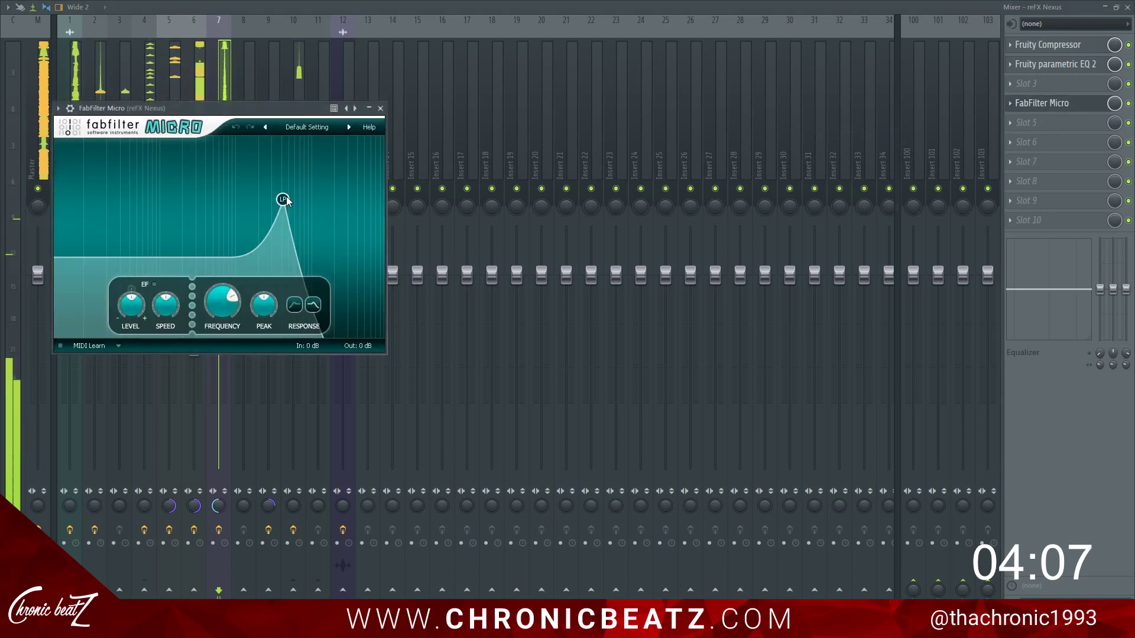
Lower the FabFilter Micro low-pass peak to its minimum and audition the Nexus part from about bar 39.
{"action": "left_click_drag", "start_coordinate": [282, 199], "coordinate": [284, 301]}
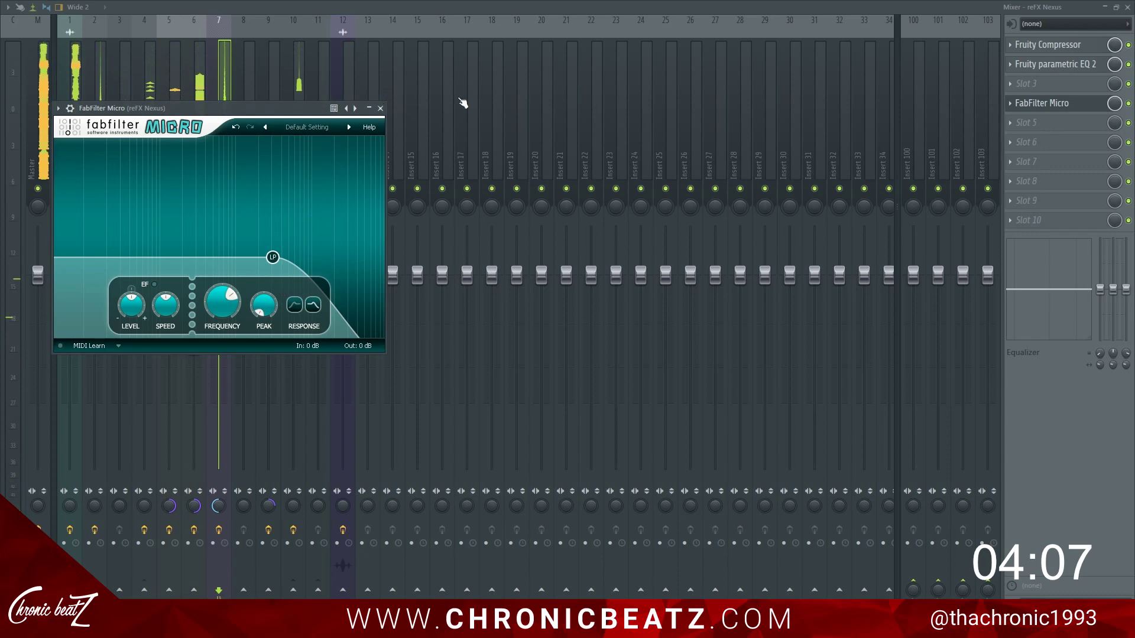
{"action": "left_click", "coordinate": [380, 108]}
{"action": "left_click", "coordinate": [1071, 110]}
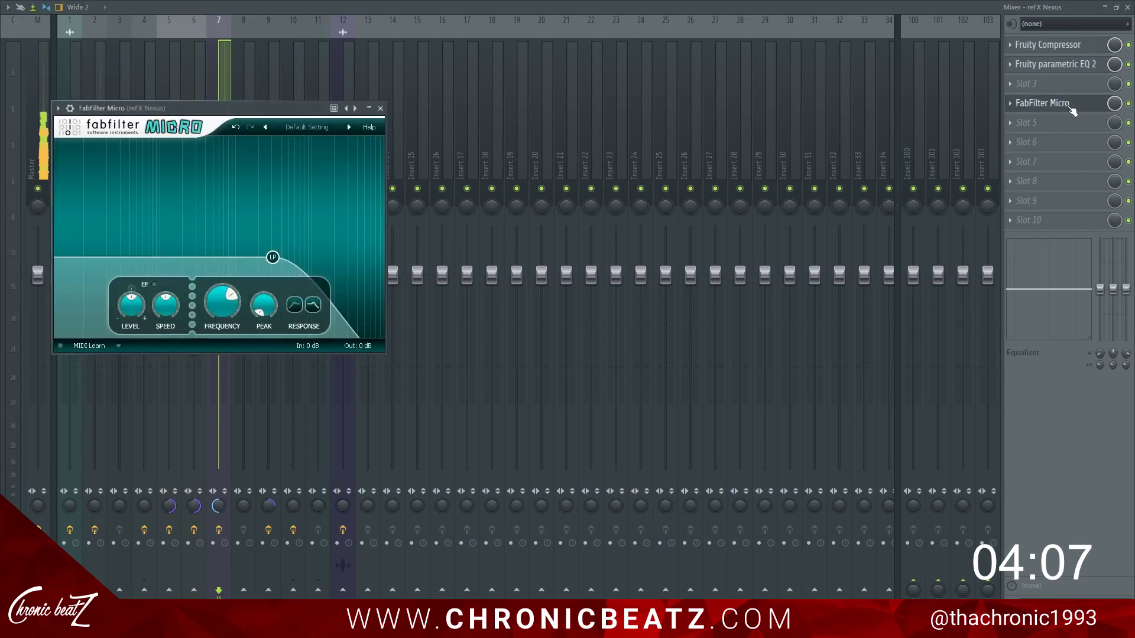
{"action": "left_click", "coordinate": [1126, 9]}
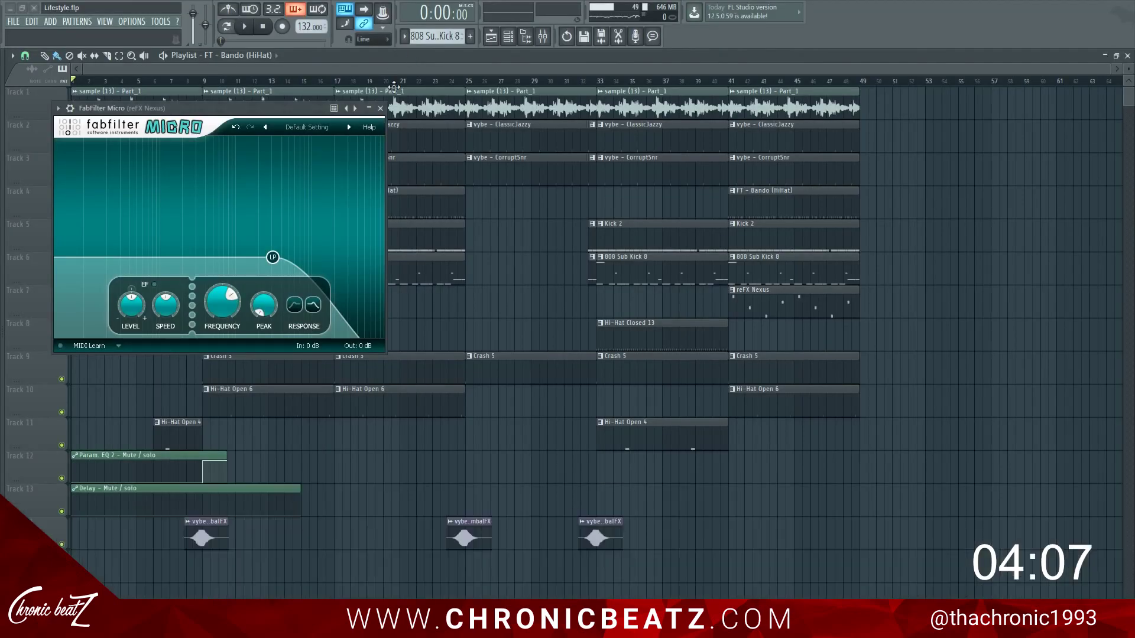
{"action": "left_click", "coordinate": [381, 108]}
{"action": "left_click", "coordinate": [699, 81]}
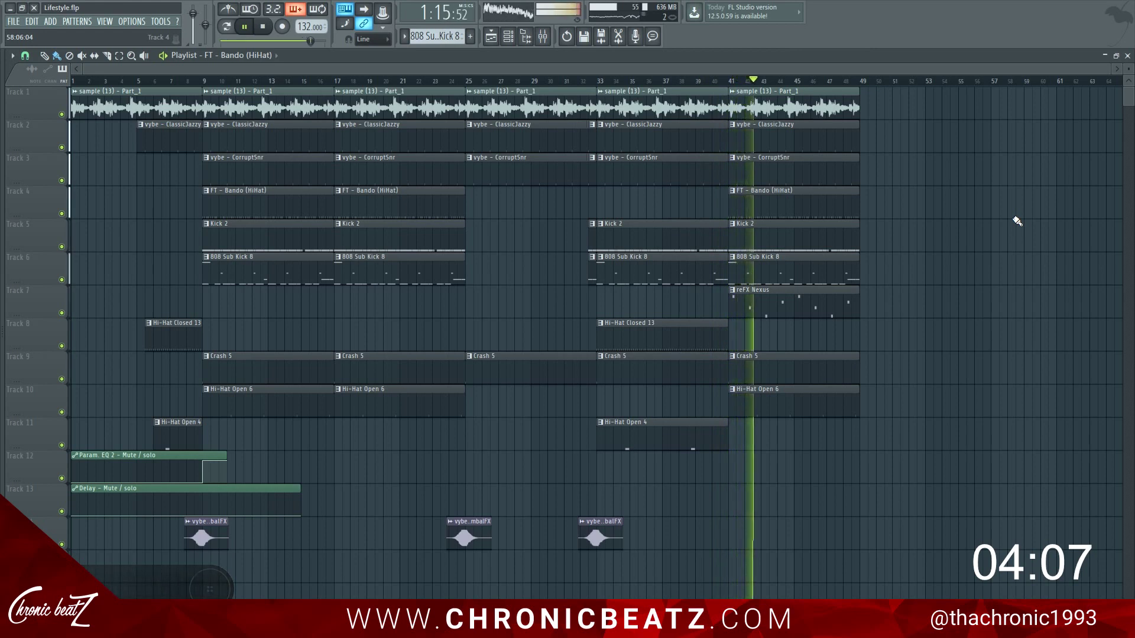
Stop playback and examine the reFX Nexus instrument and its mixer track's levels and effects.
{"action": "left_click", "coordinate": [548, 37]}
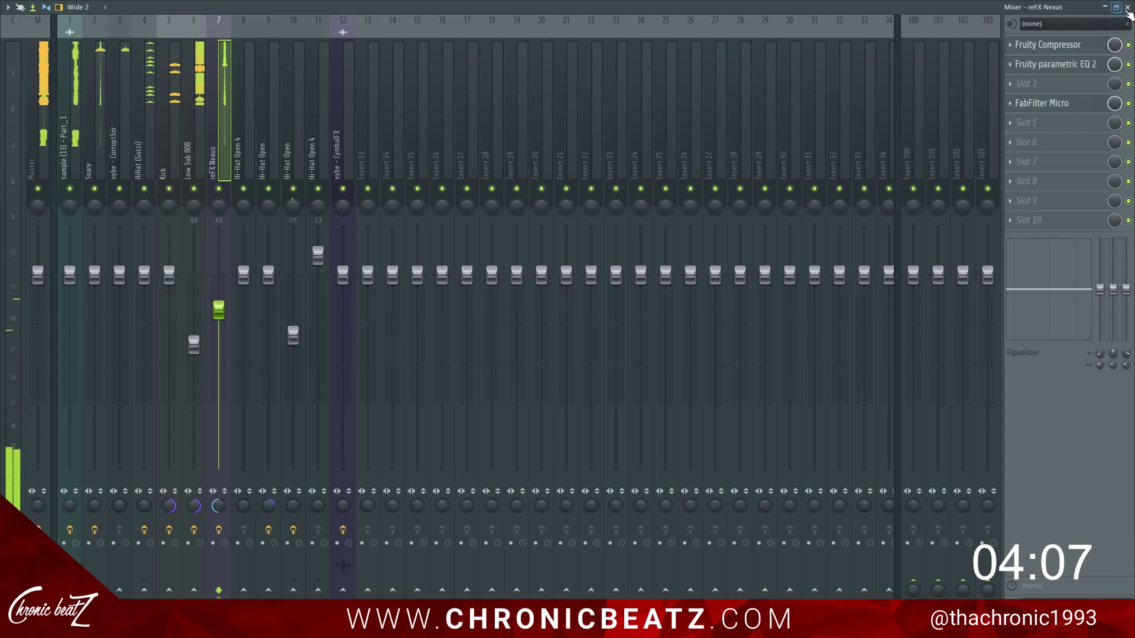
{"action": "left_click", "coordinate": [1127, 8]}
{"action": "left_click", "coordinate": [525, 37]}
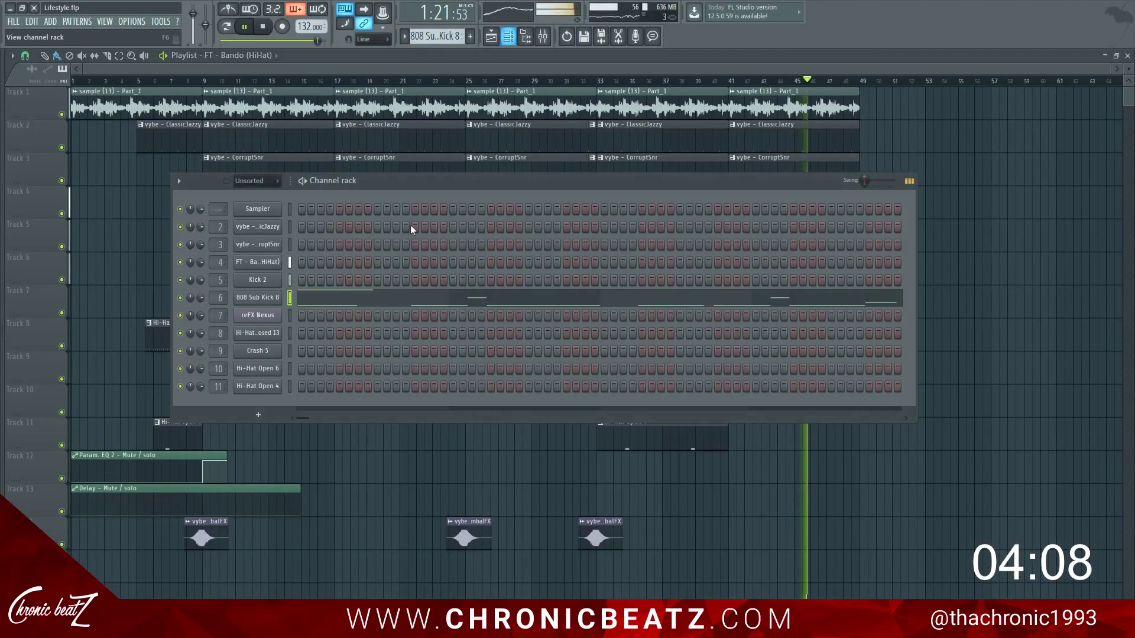
{"action": "key", "text": "space"}
{"action": "left_click", "coordinate": [274, 316]}
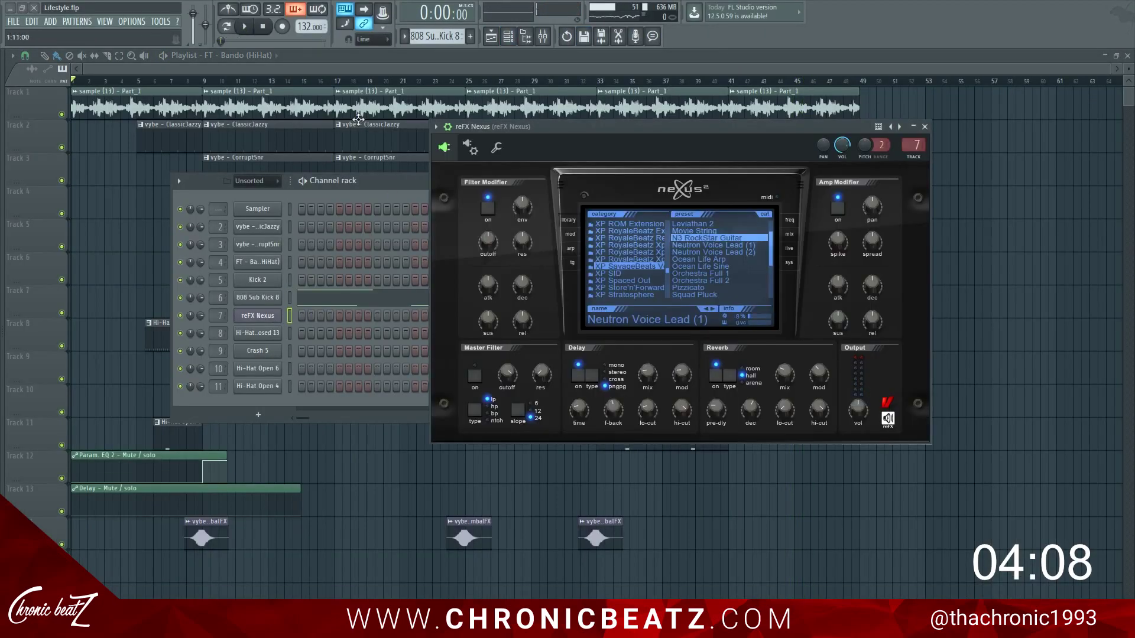
{"action": "left_click", "coordinate": [542, 38]}
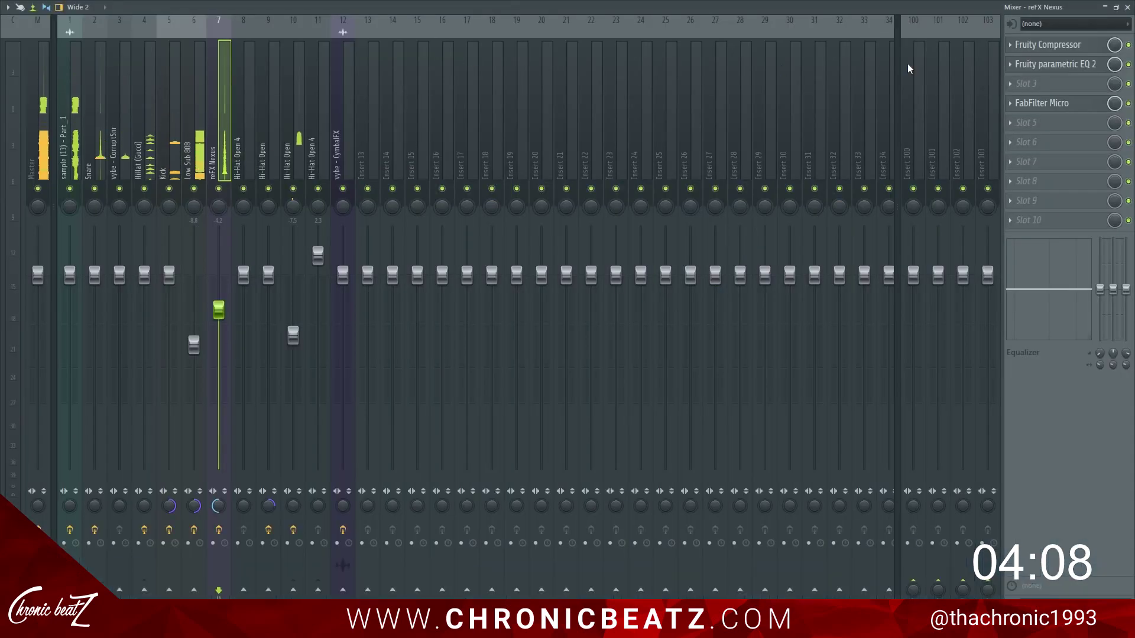
{"action": "left_click", "coordinate": [1127, 5]}
{"action": "key", "text": "F6"}
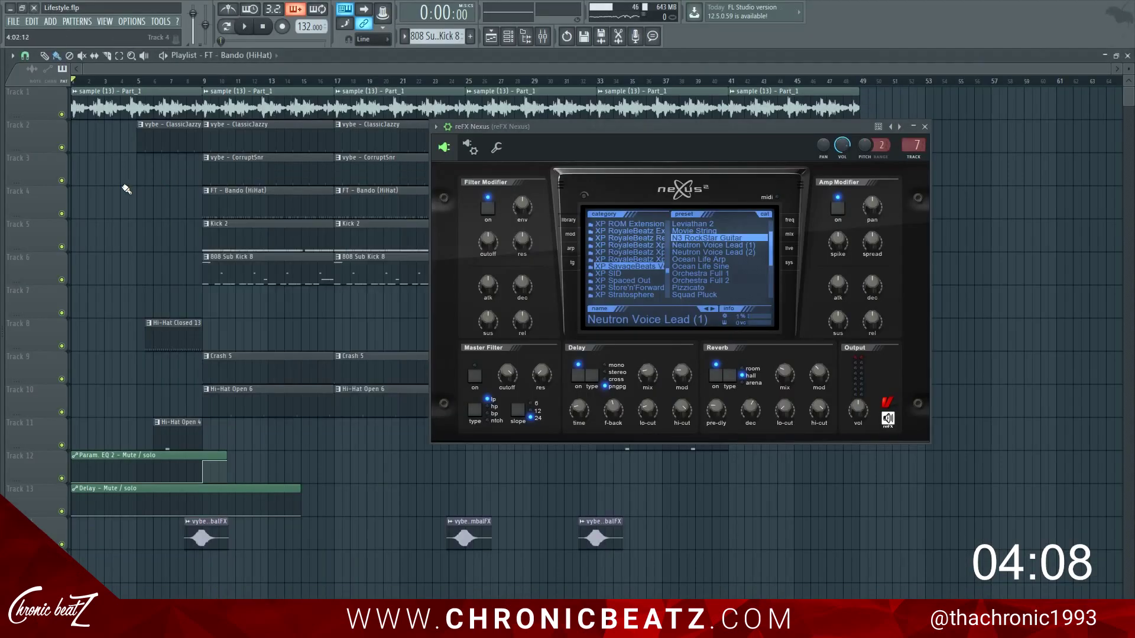
{"action": "left_click", "coordinate": [925, 127]}
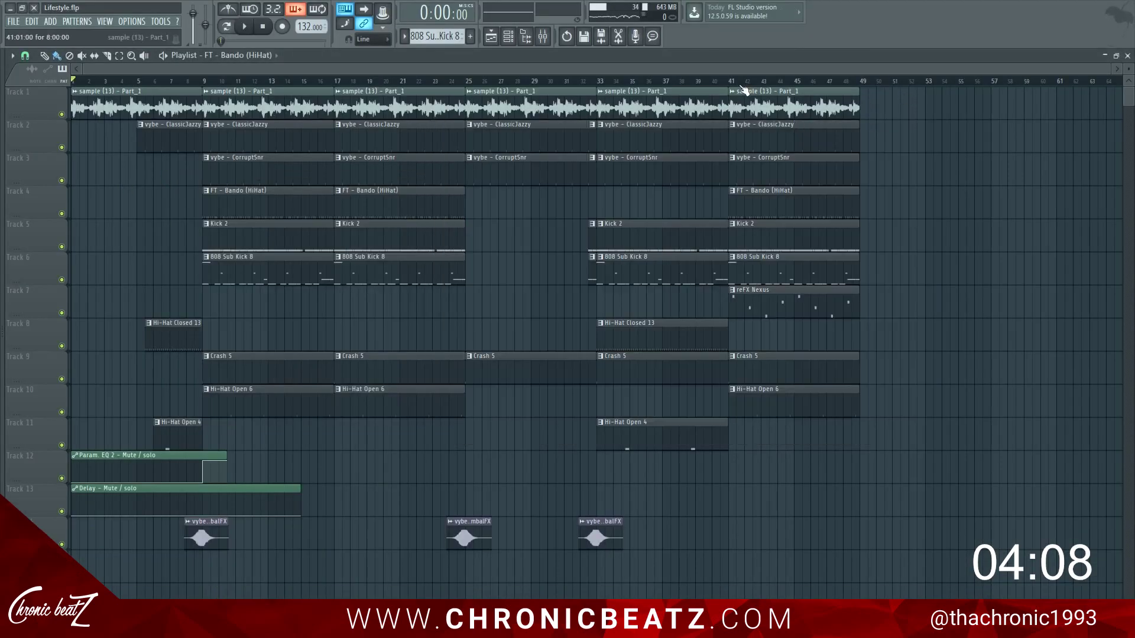
Play bars 41 to 48 with only the sample, reFX Nexus, Param. EQ 2 automation and Delay automation tracks active.
{"action": "left_click_drag", "start_coordinate": [732, 81], "coordinate": [857, 83]}
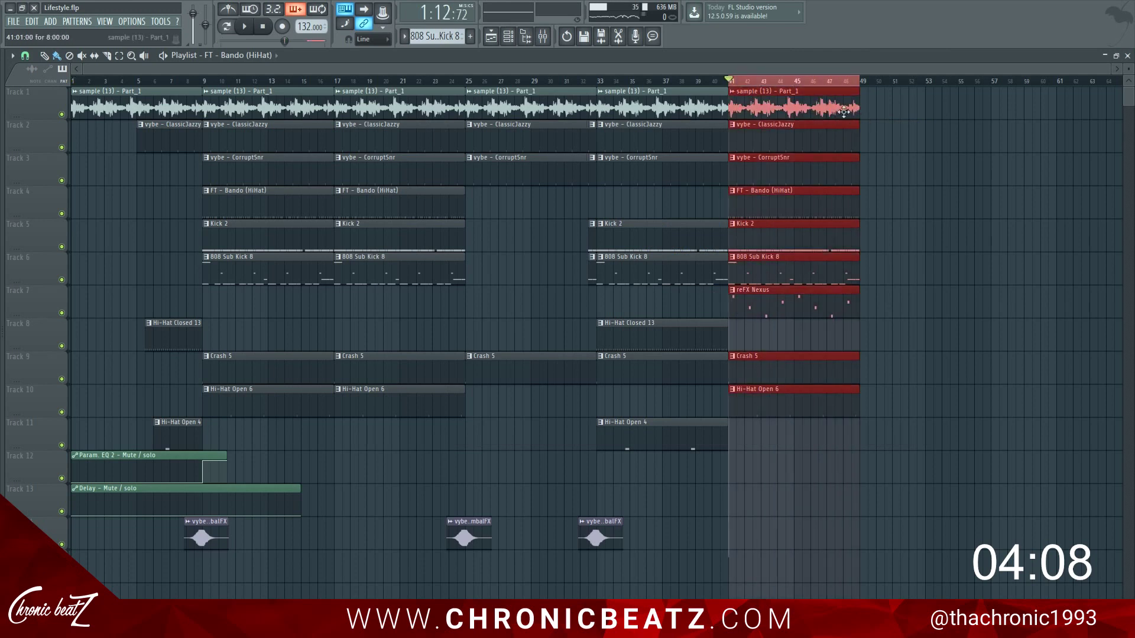
{"action": "key", "text": "space"}
{"action": "right_click", "coordinate": [62, 114]}
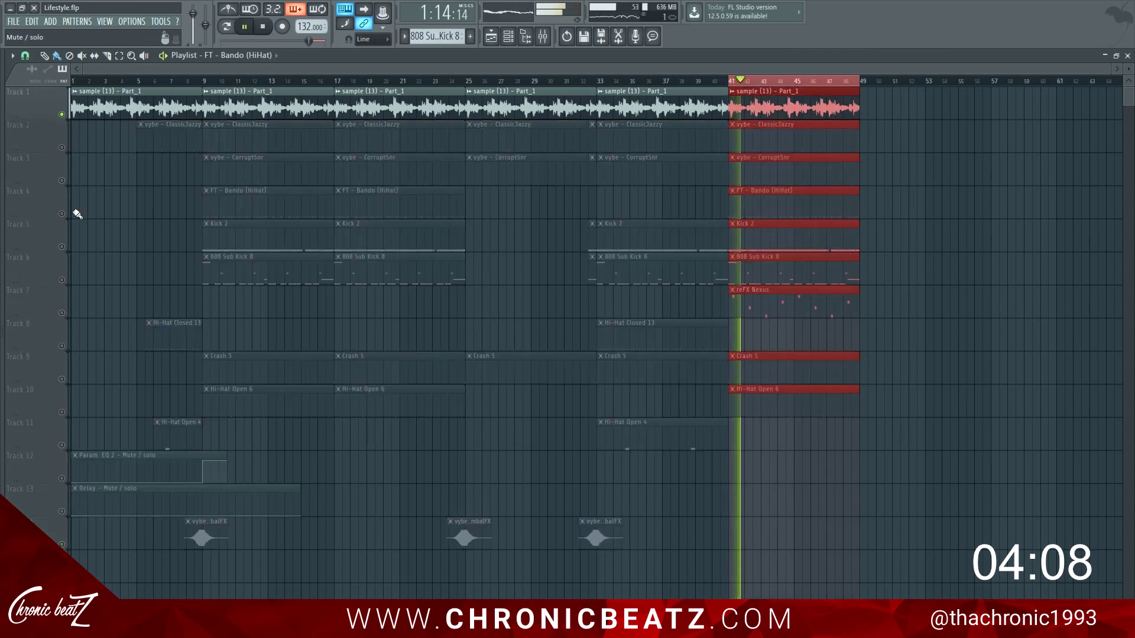
{"action": "left_click", "coordinate": [62, 313]}
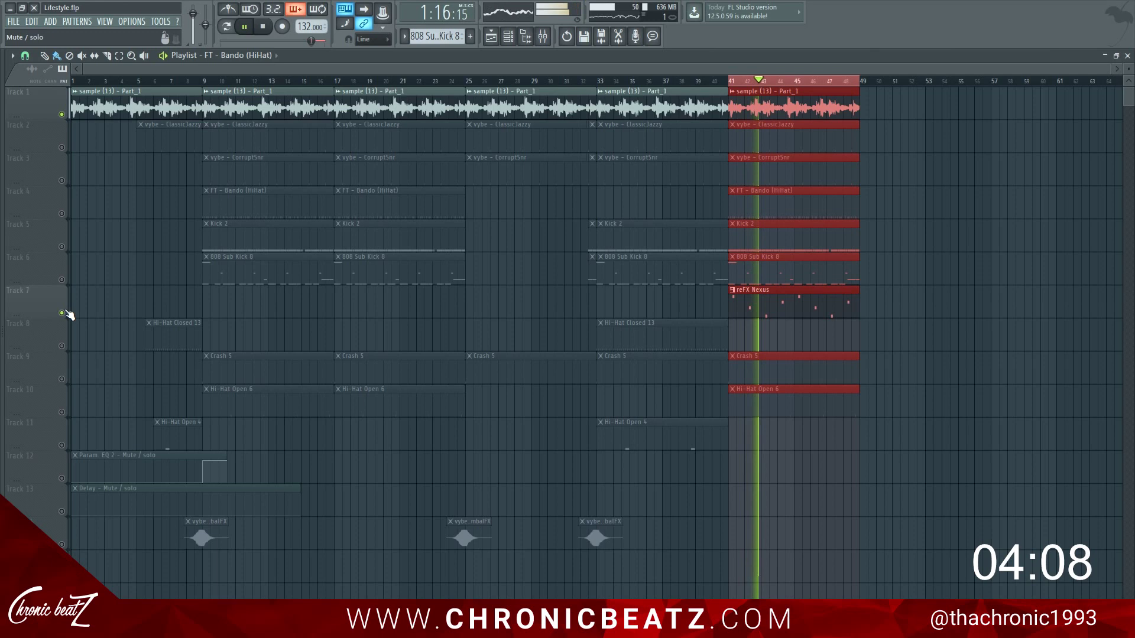
{"action": "left_click", "coordinate": [61, 478]}
{"action": "left_click", "coordinate": [62, 511]}
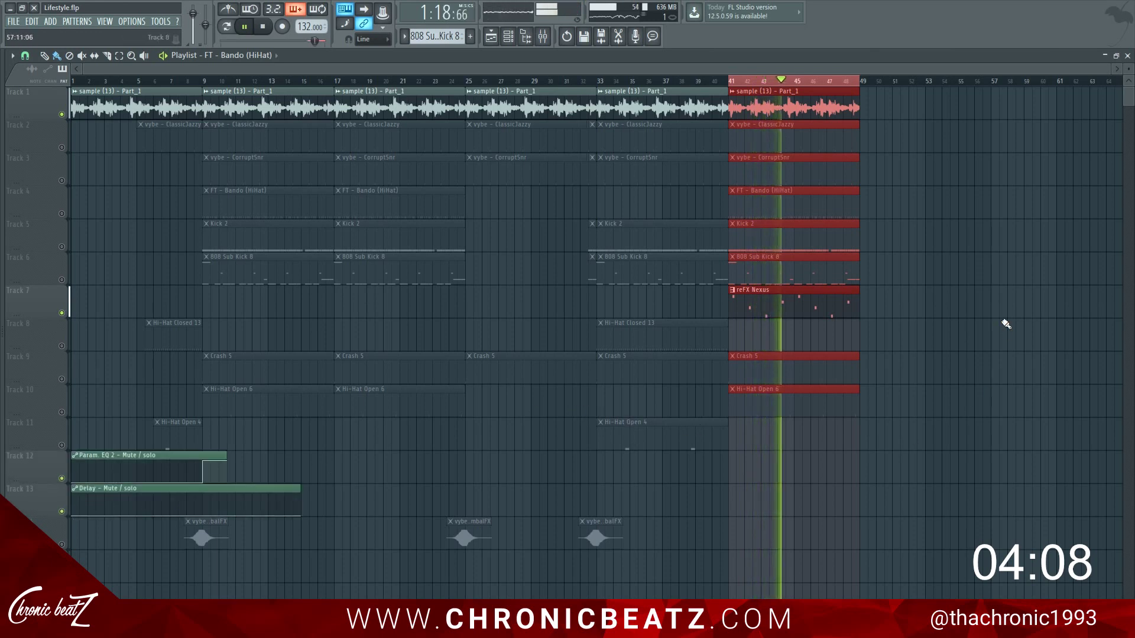
Audition the reFX Nexus presets Orchestra Full 2, Squad Pluck, TM-88 Guitar, Water Piano and Underworld Piano on the melody.
{"action": "left_click", "coordinate": [508, 36]}
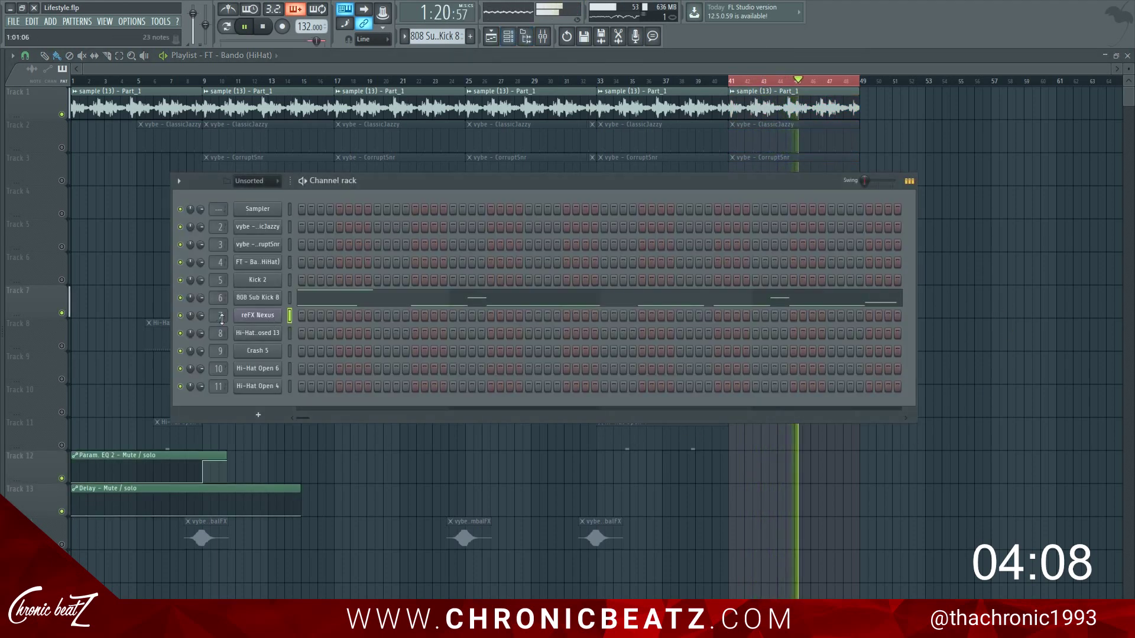
{"action": "left_click", "coordinate": [244, 323]}
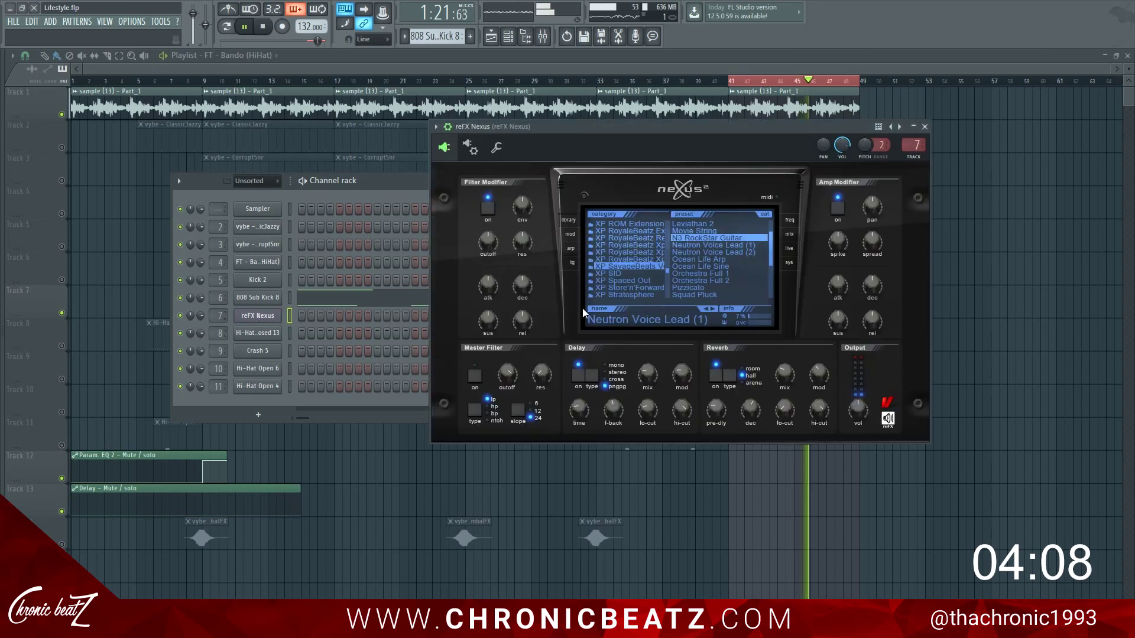
{"action": "left_click", "coordinate": [729, 282]}
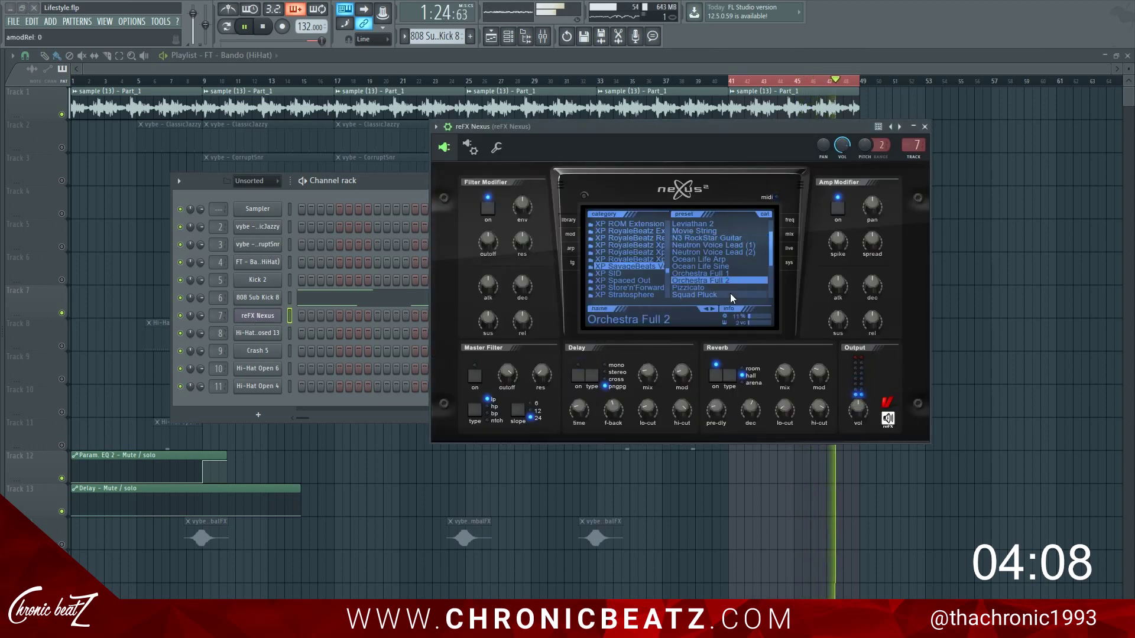
{"action": "left_click", "coordinate": [729, 293]}
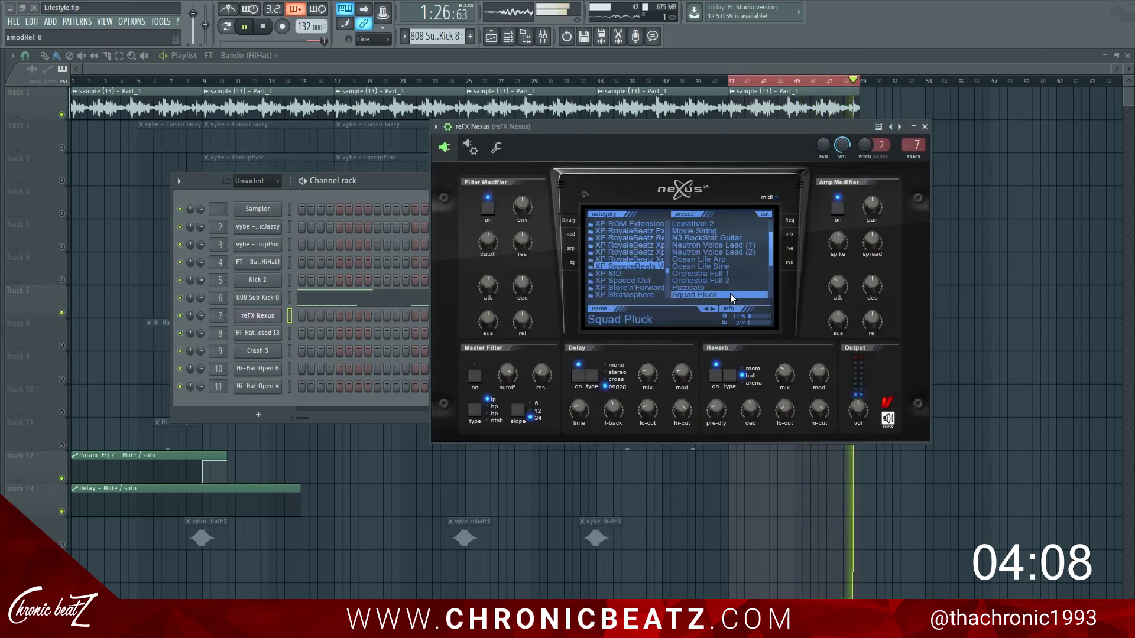
{"action": "left_click", "coordinate": [729, 281]}
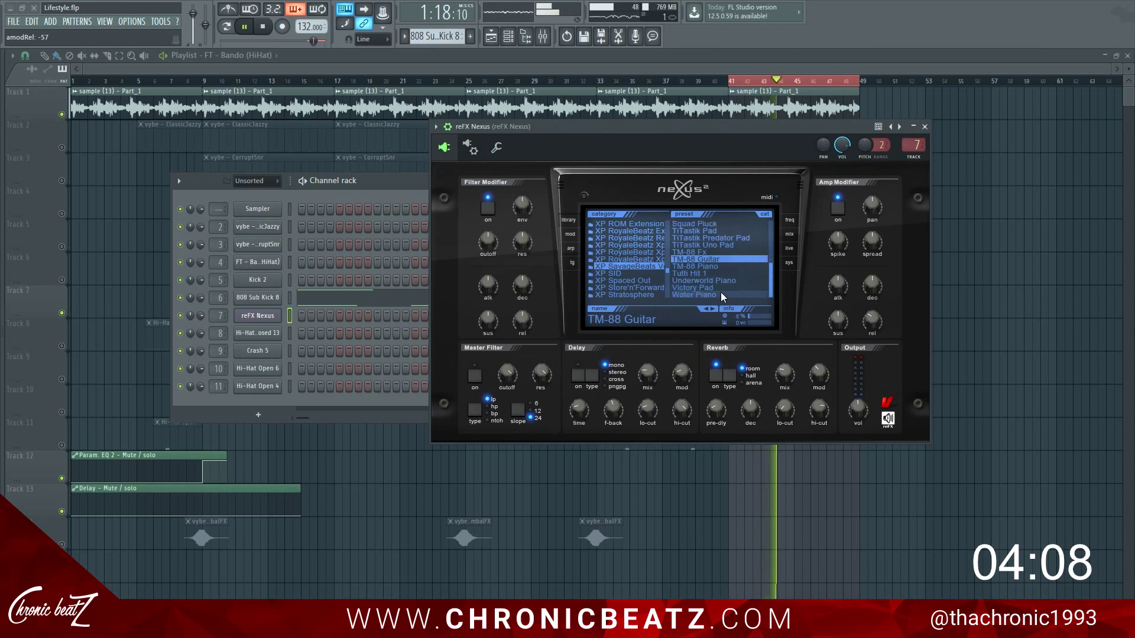
{"action": "scroll", "coordinate": [722, 289], "scroll_direction": "down", "scroll_amount": 1}
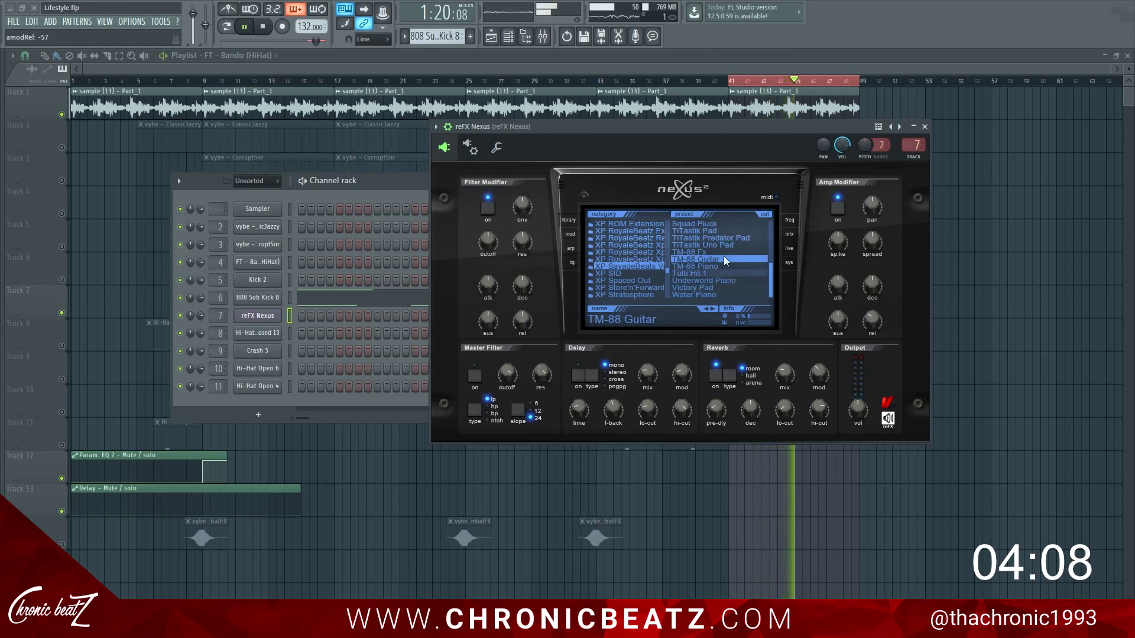
{"action": "left_click", "coordinate": [722, 295]}
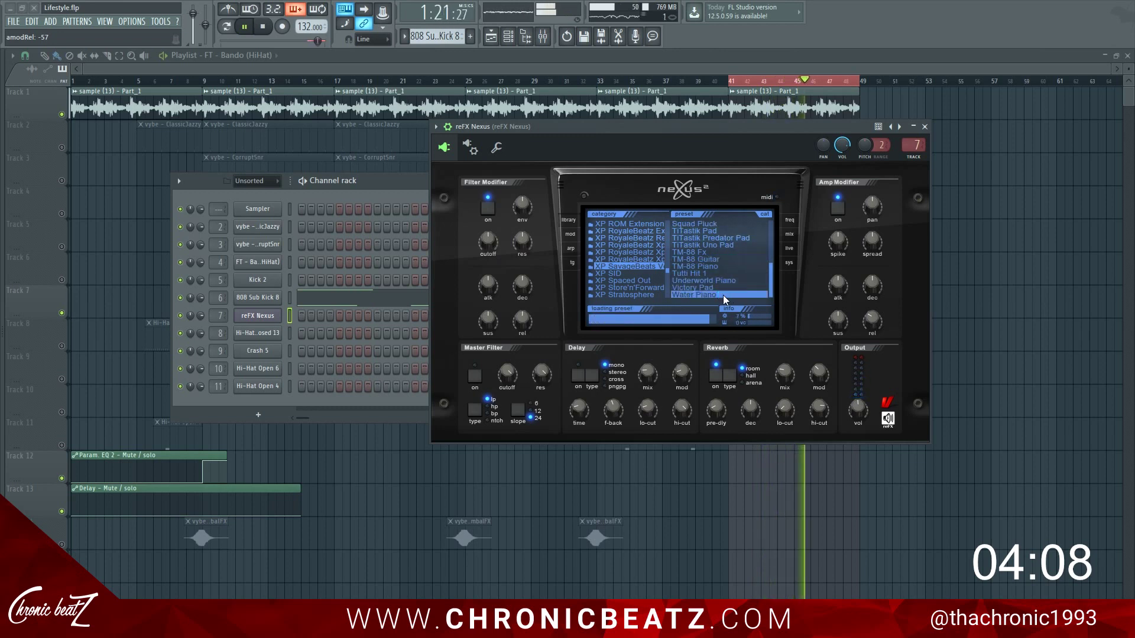
{"action": "left_click", "coordinate": [729, 282]}
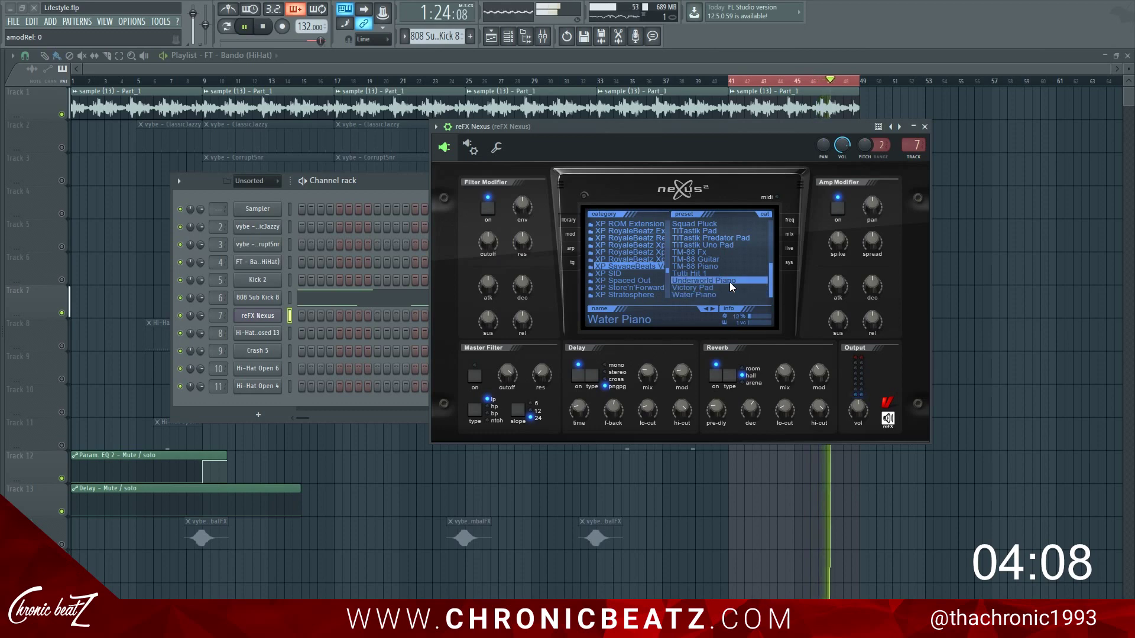
Reset the volume fader of the reFX Nexus mixer track.
{"action": "left_click", "coordinate": [546, 37]}
{"action": "right_click", "coordinate": [222, 302]}
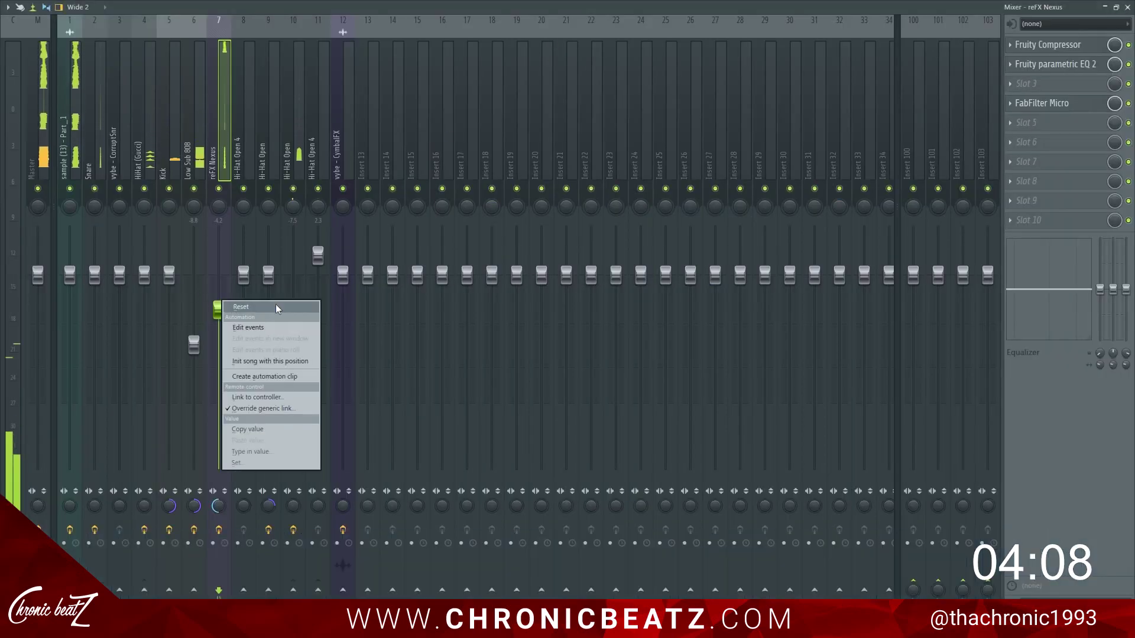
{"action": "left_click", "coordinate": [275, 306]}
{"action": "left_click", "coordinate": [1127, 7]}
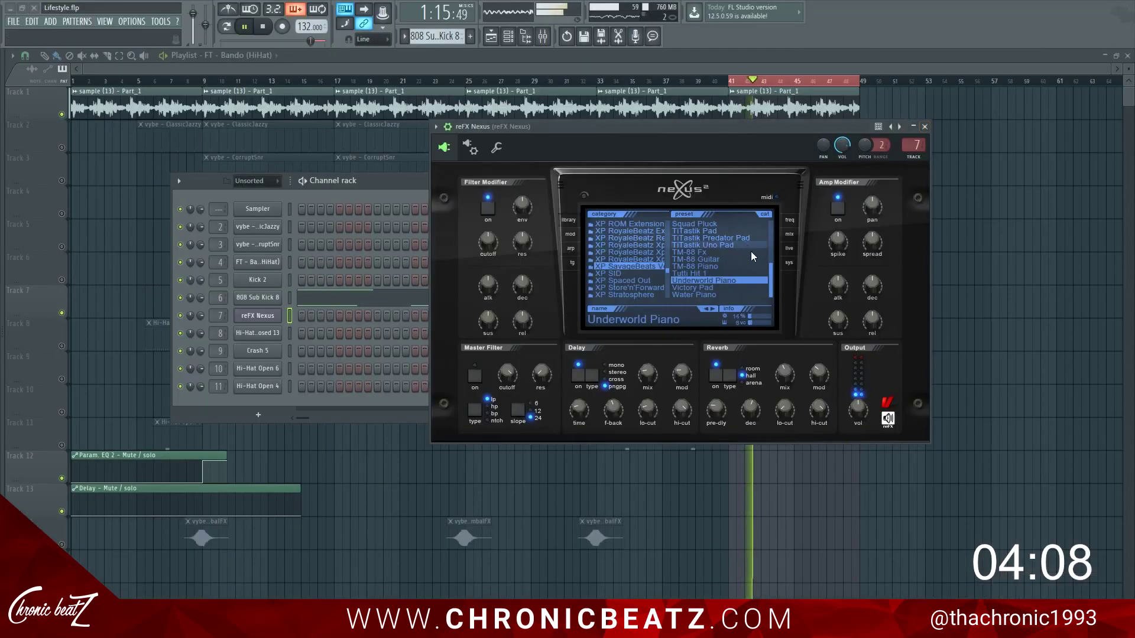
Audition the Squad Pluck, Leviathan 2 and Movie String presets in reFX Nexus and load Arp Slicer for the melody.
{"action": "scroll", "coordinate": [740, 236], "scroll_direction": "up", "scroll_amount": 1}
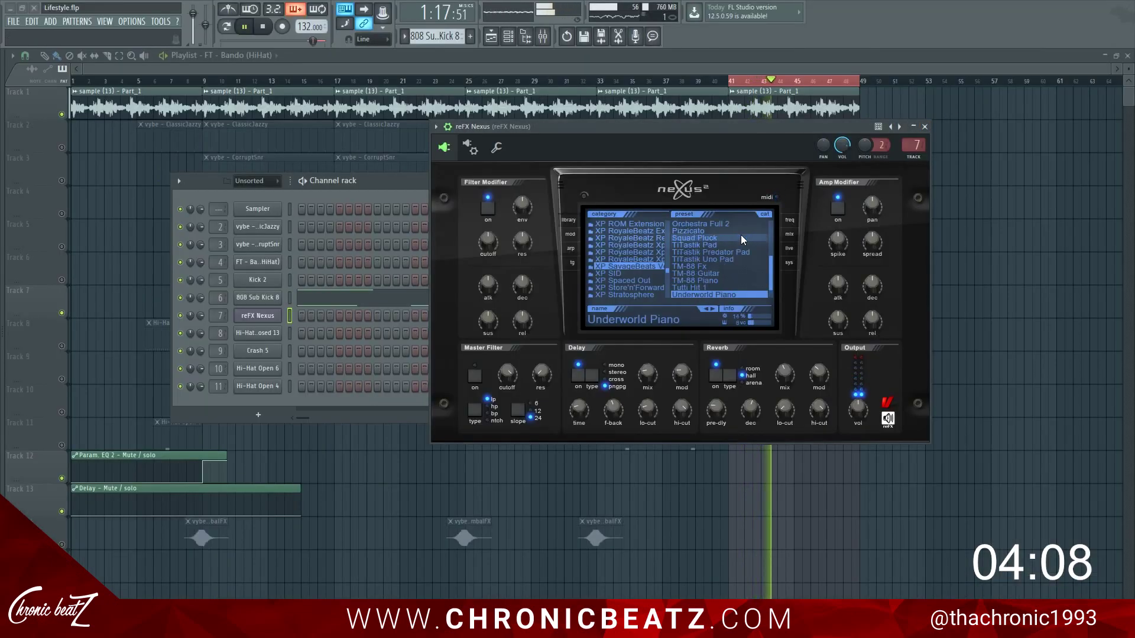
{"action": "left_click", "coordinate": [740, 236]}
{"action": "scroll", "coordinate": [740, 236], "scroll_direction": "up", "scroll_amount": 7}
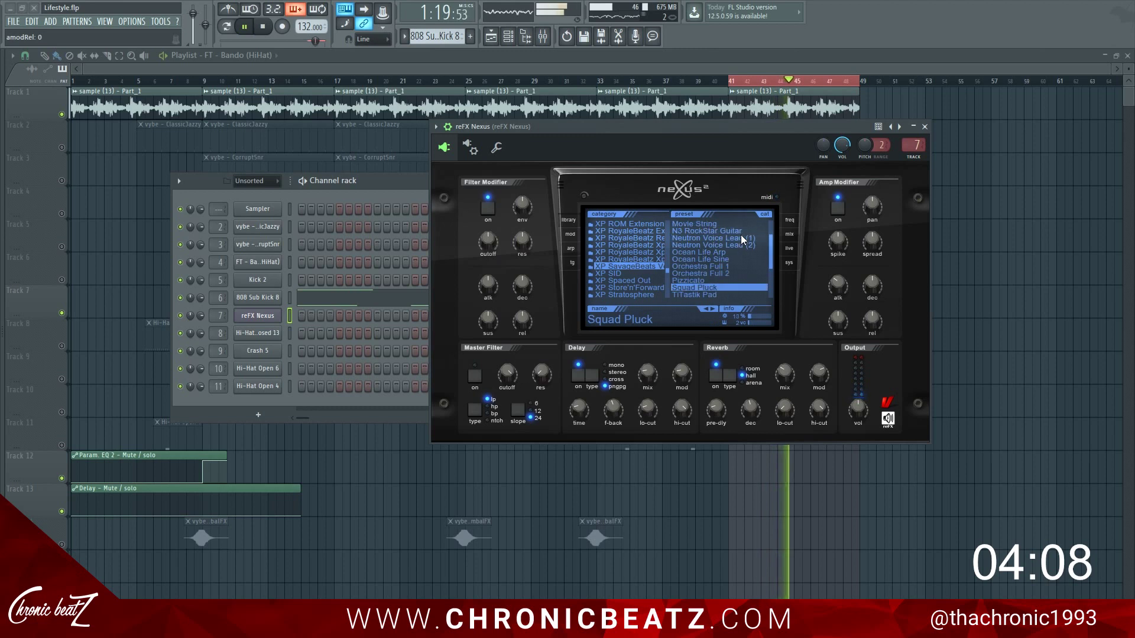
{"action": "scroll", "coordinate": [740, 235], "scroll_direction": "up", "scroll_amount": 3}
{"action": "left_click", "coordinate": [712, 246]}
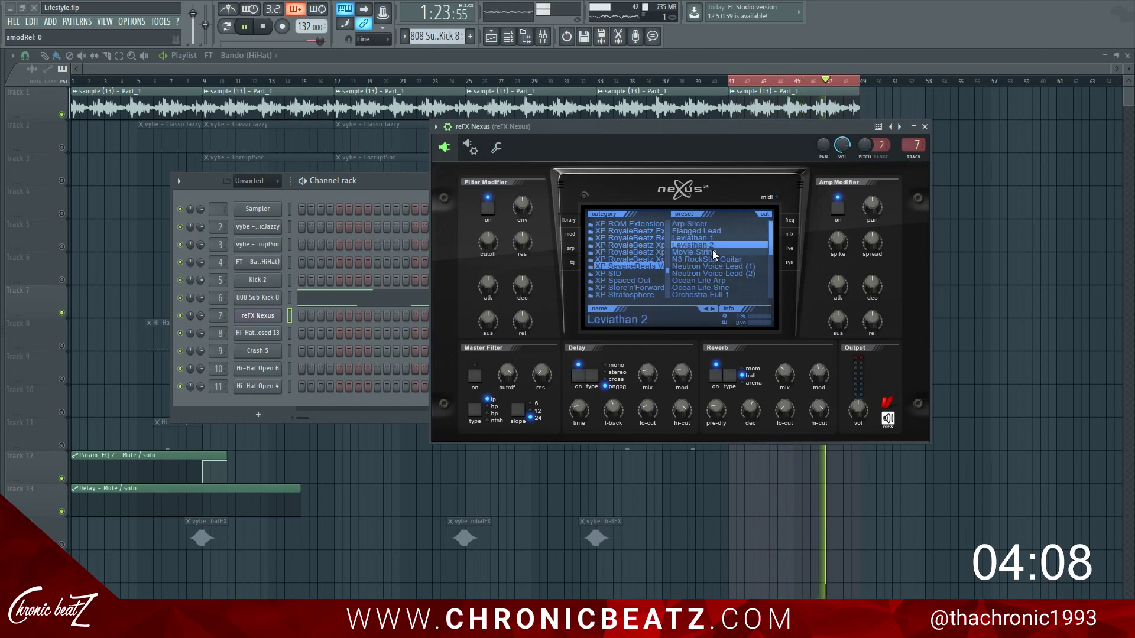
{"action": "left_click", "coordinate": [712, 252]}
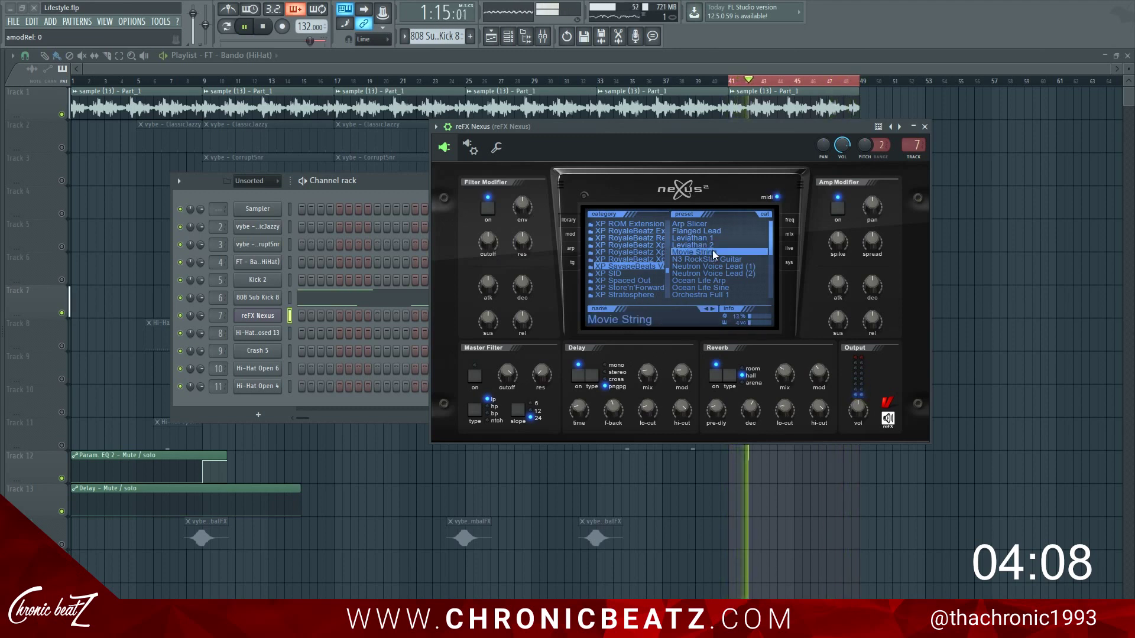
{"action": "left_click", "coordinate": [699, 225]}
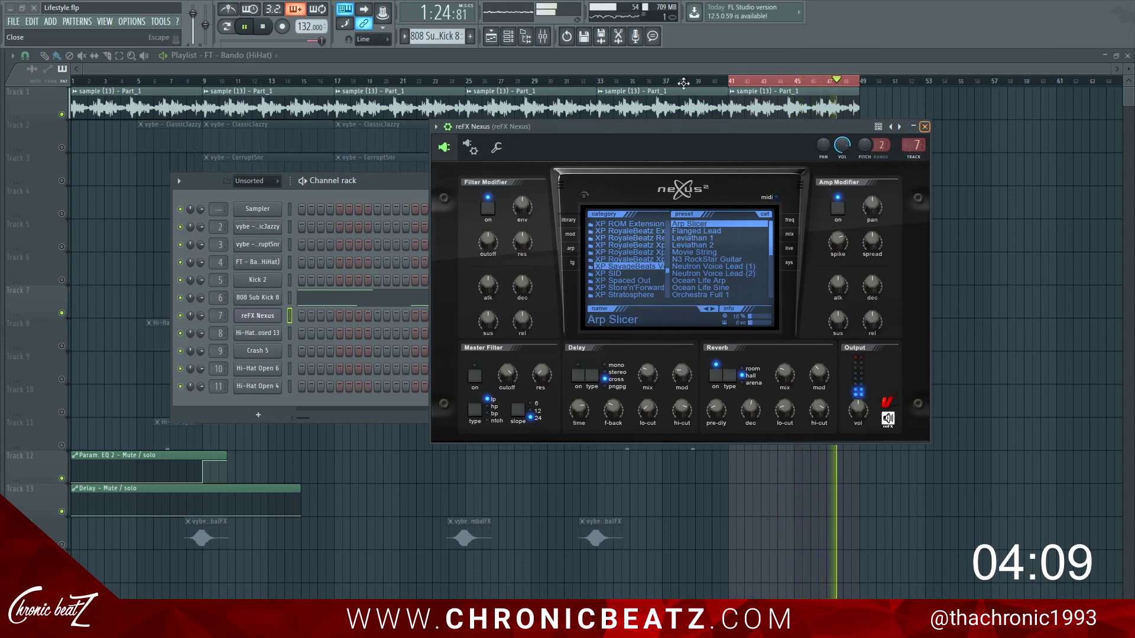
Lower the volume of the reFX Nexus mixer track and return to the Playlist.
{"action": "left_click", "coordinate": [924, 127]}
{"action": "key", "text": "F9"}
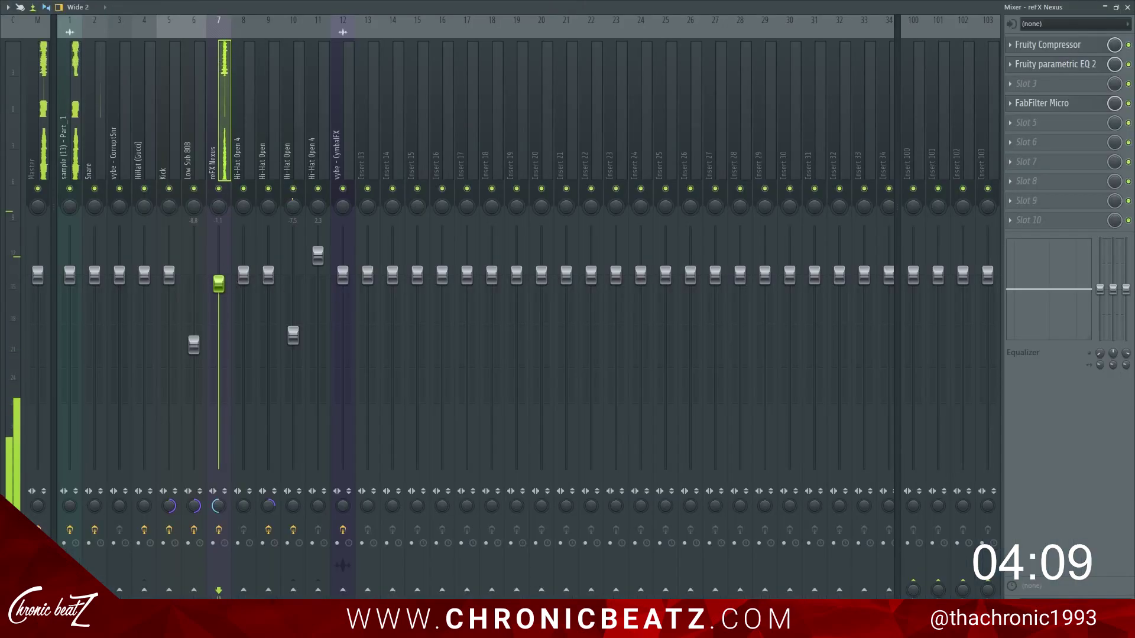
{"action": "left_click_drag", "start_coordinate": [218, 284], "coordinate": [222, 332]}
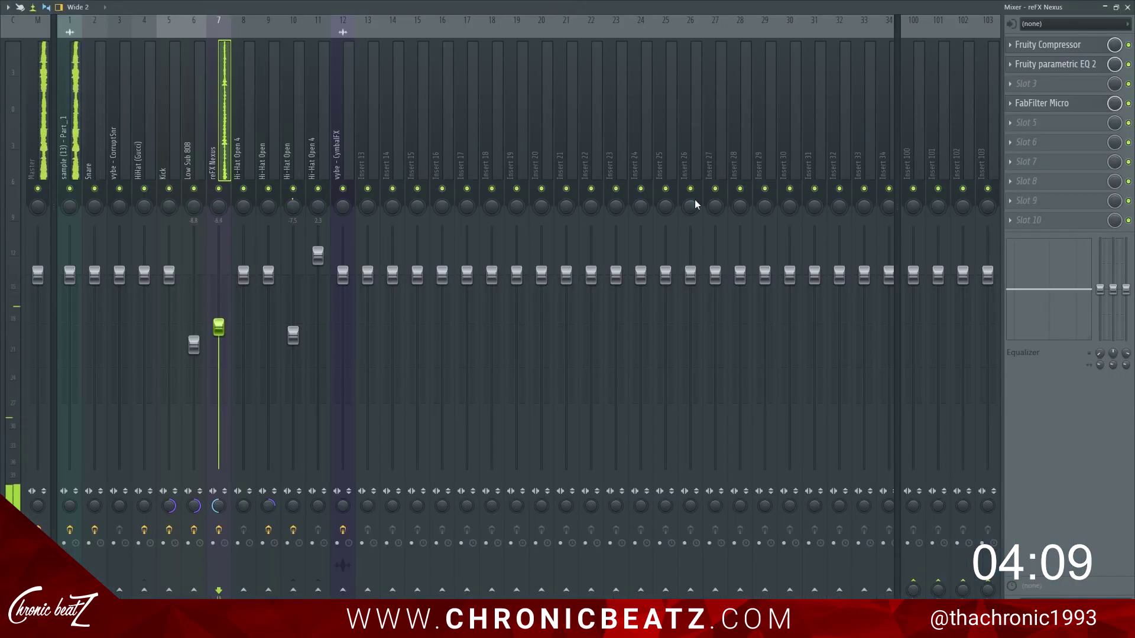
{"action": "key", "text": "F9"}
{"action": "key", "text": "F6"}
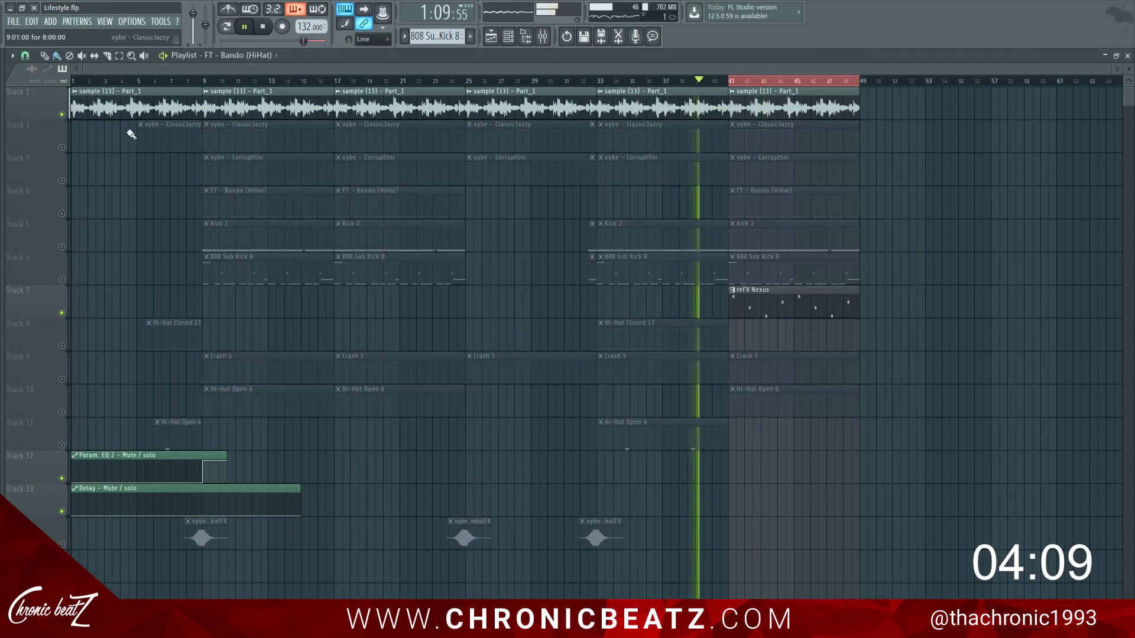
Reactivate all Playlist tracks without a bar selection and fine-tune the reFX Nexus mixer volume against the full beat.
{"action": "right_click", "coordinate": [61, 115]}
{"action": "left_click", "coordinate": [569, 82], "text": "ctrl"}
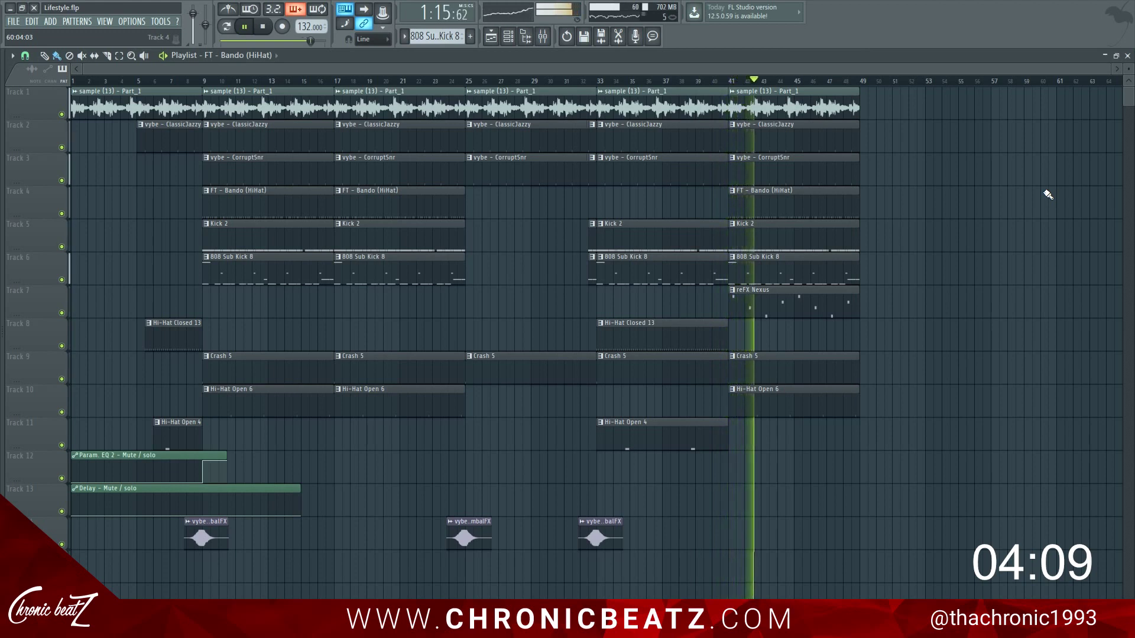
{"action": "left_click", "coordinate": [542, 36]}
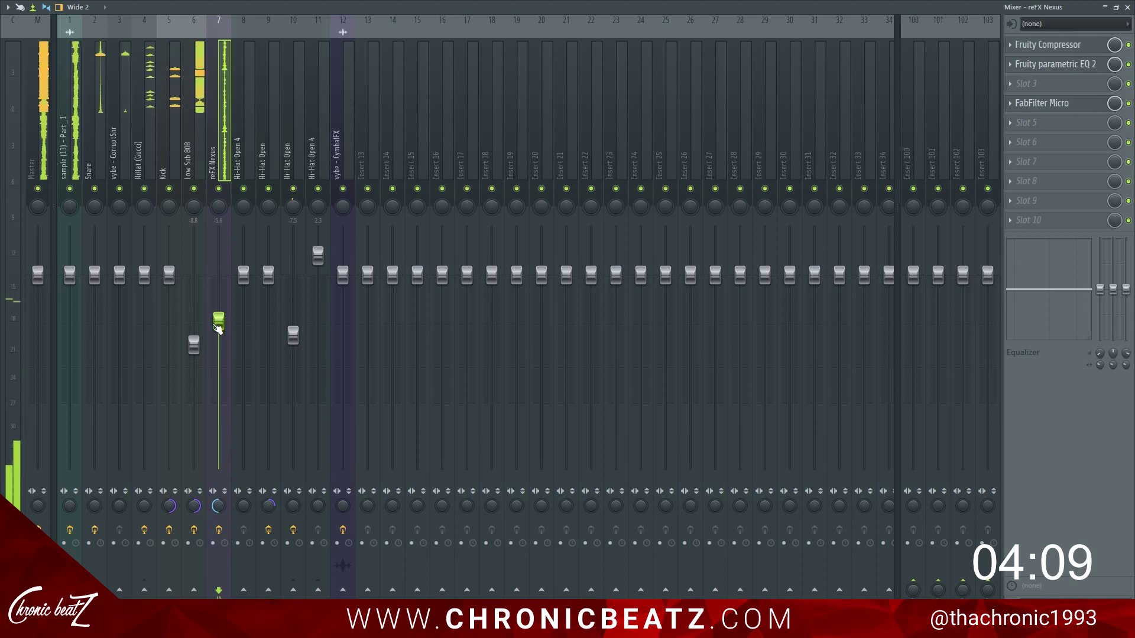
{"action": "left_click_drag", "start_coordinate": [217, 328], "coordinate": [217, 331]}
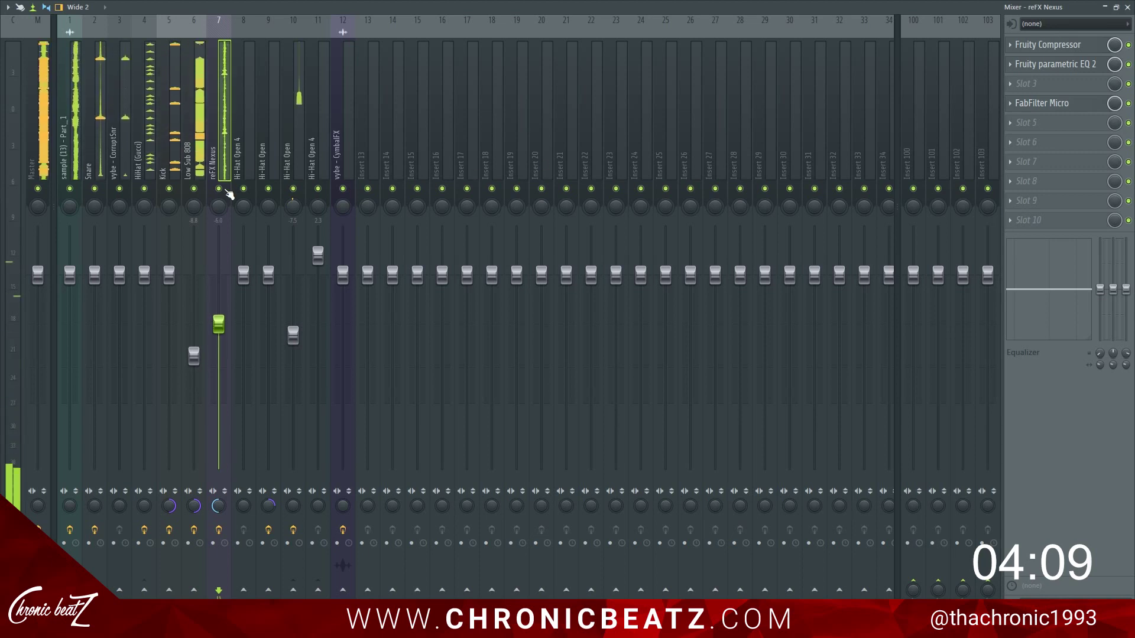
Isolate the reFX Nexus melody with the sample in the mixer and Playlist, keeping both mute automation tracks active over bars 41 to 48.
{"action": "right_click", "coordinate": [219, 188]}
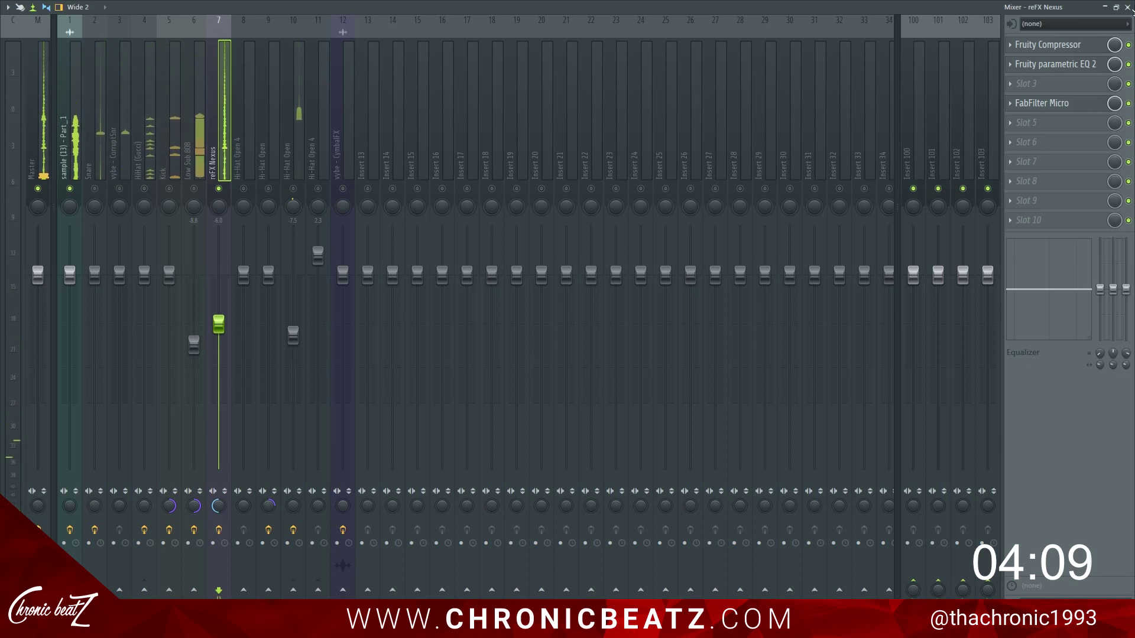
{"action": "left_click", "coordinate": [1126, 8]}
{"action": "left_click_drag", "start_coordinate": [733, 81], "coordinate": [864, 120]}
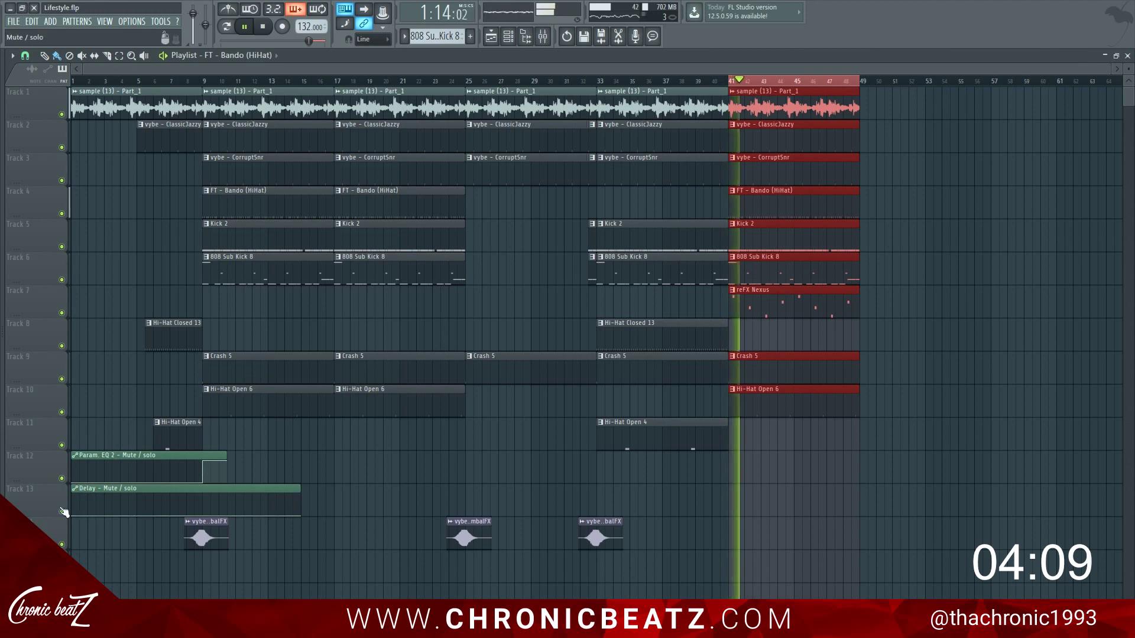
{"action": "right_click", "coordinate": [61, 479]}
{"action": "left_click", "coordinate": [62, 511]}
{"action": "left_click", "coordinate": [62, 313]}
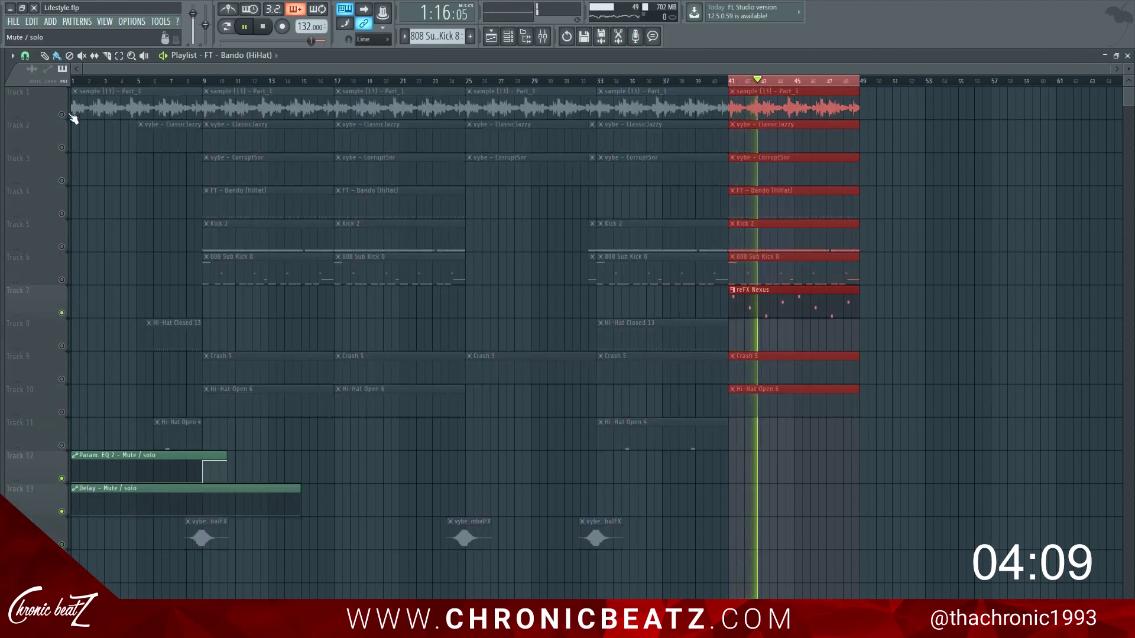
{"action": "left_click", "coordinate": [61, 114]}
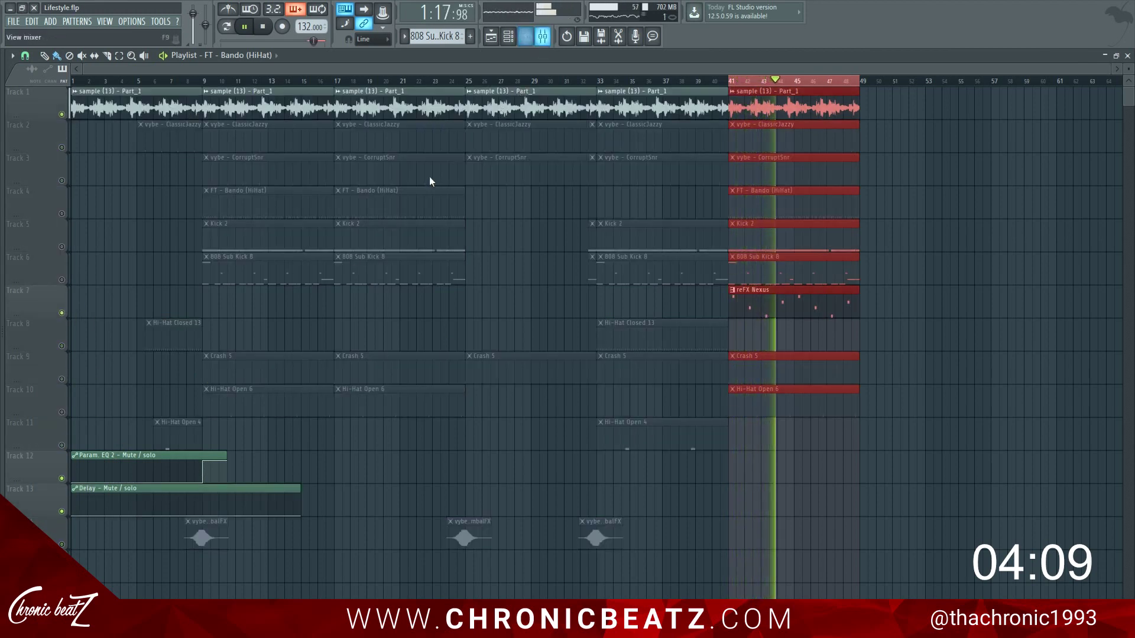
Reactivate all mixer tracks so none stays isolated and return to the Playlist.
{"action": "key", "text": "F9"}
{"action": "right_click", "coordinate": [268, 188]}
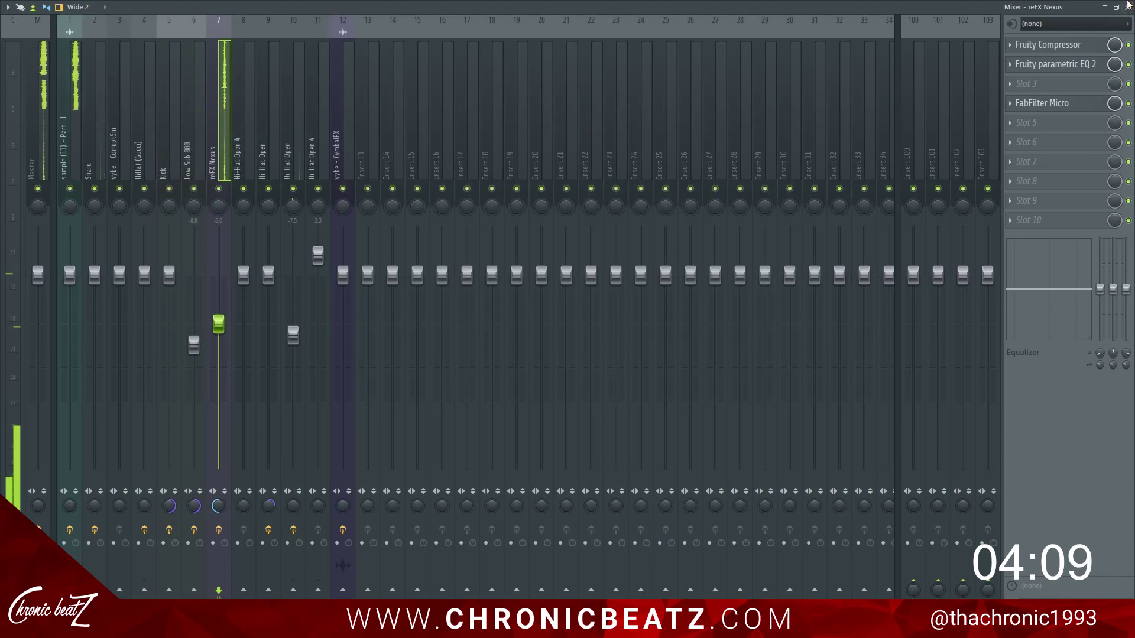
{"action": "left_click", "coordinate": [1127, 7]}
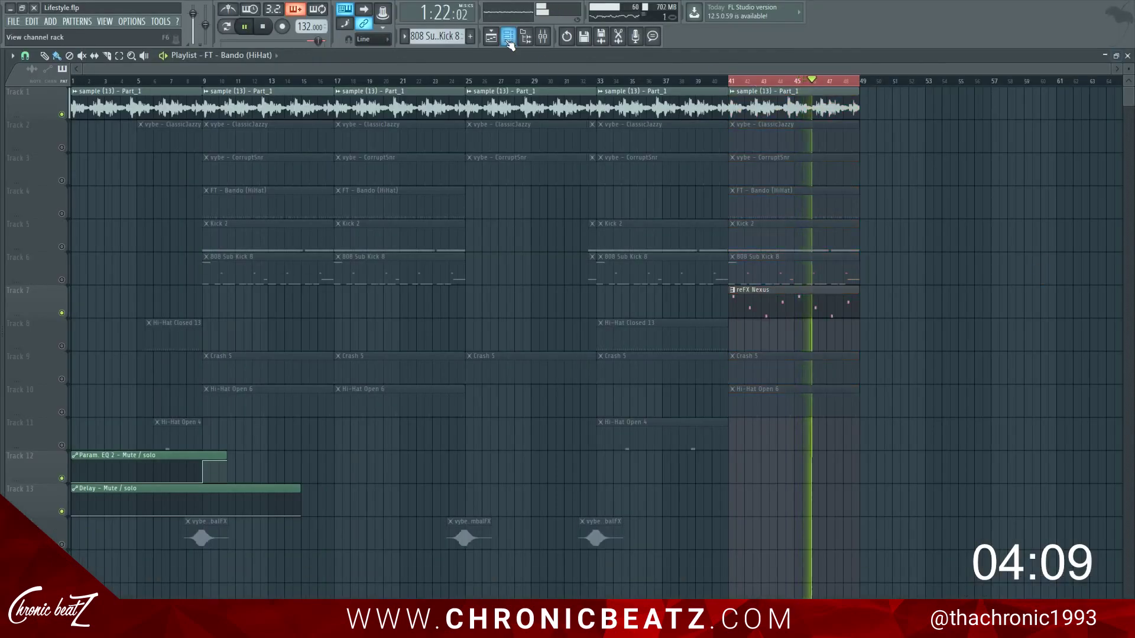
Reopen reFX Nexus from the channel rack and audition the Neutron Voice Lead (2) and N3 RockStar Guitar presets.
{"action": "left_click", "coordinate": [508, 40]}
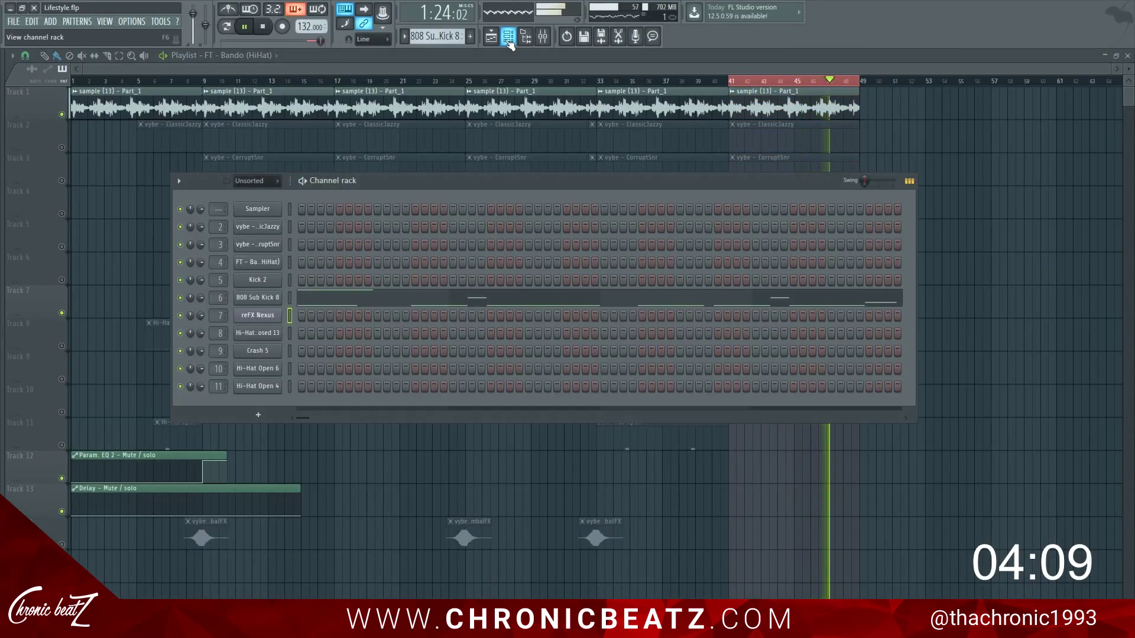
{"action": "left_click", "coordinate": [258, 315]}
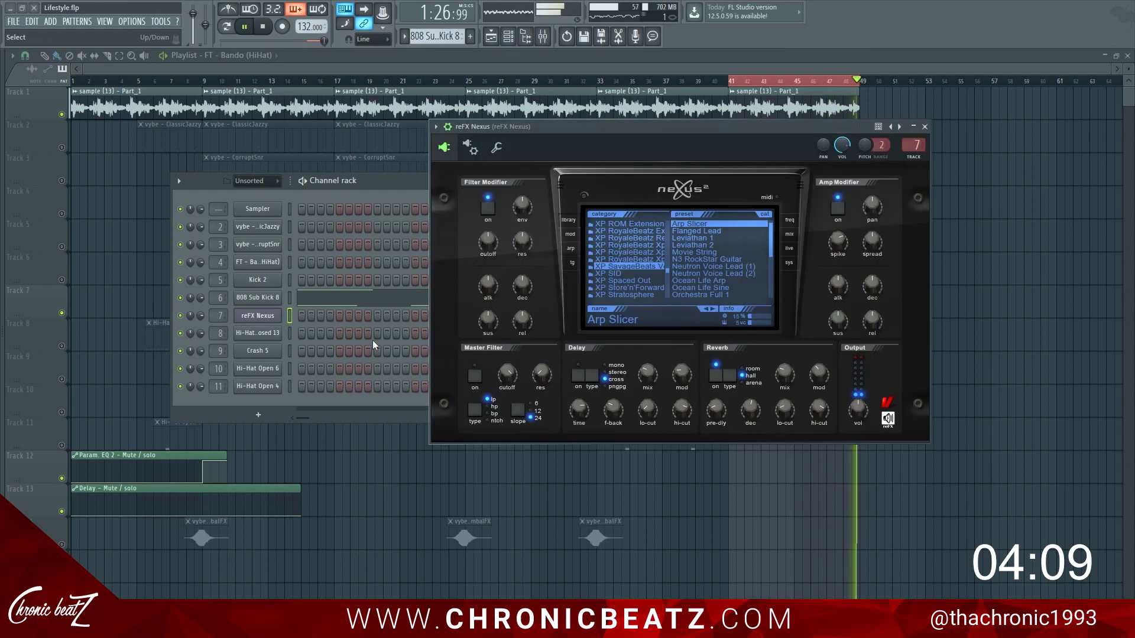
{"action": "left_click", "coordinate": [709, 273]}
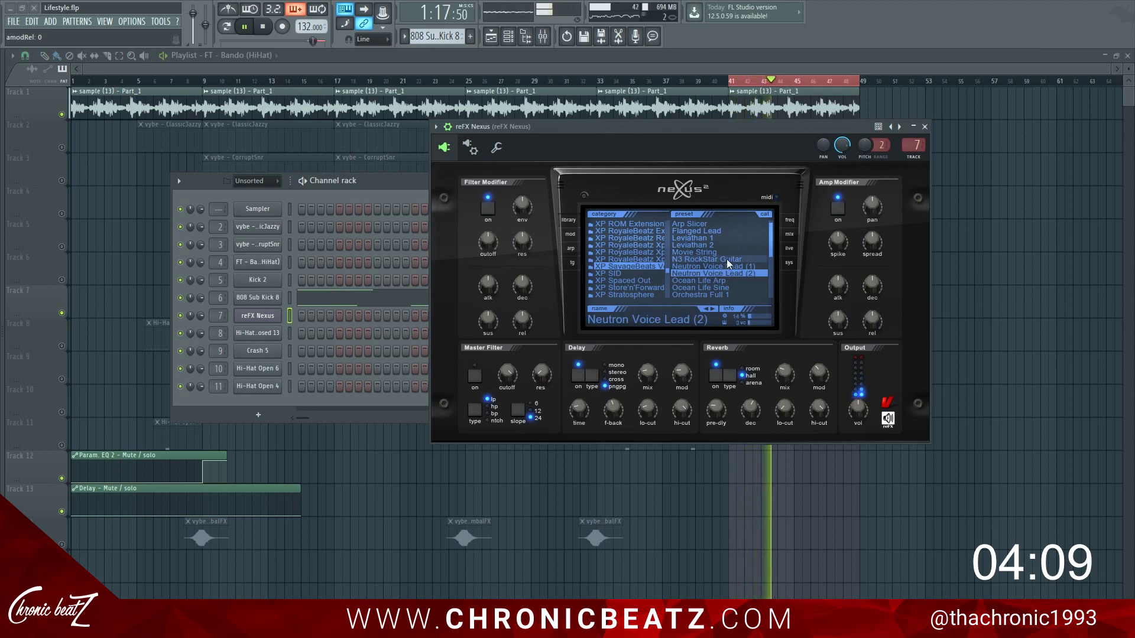
{"action": "left_click", "coordinate": [726, 258]}
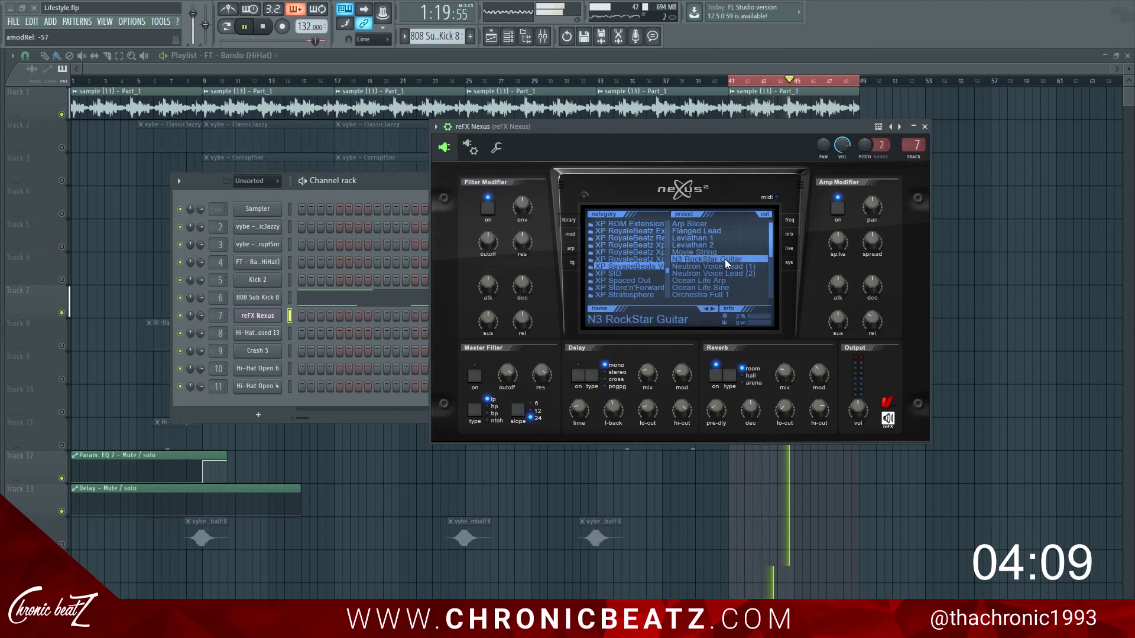
Browse other Nexus expansion categories and audition the Bass Can Be Sexy If Used and Another Smooth Pad presets.
{"action": "scroll", "coordinate": [619, 258], "scroll_direction": "up", "scroll_amount": 2}
{"action": "scroll", "coordinate": [617, 256], "scroll_direction": "up", "scroll_amount": 6}
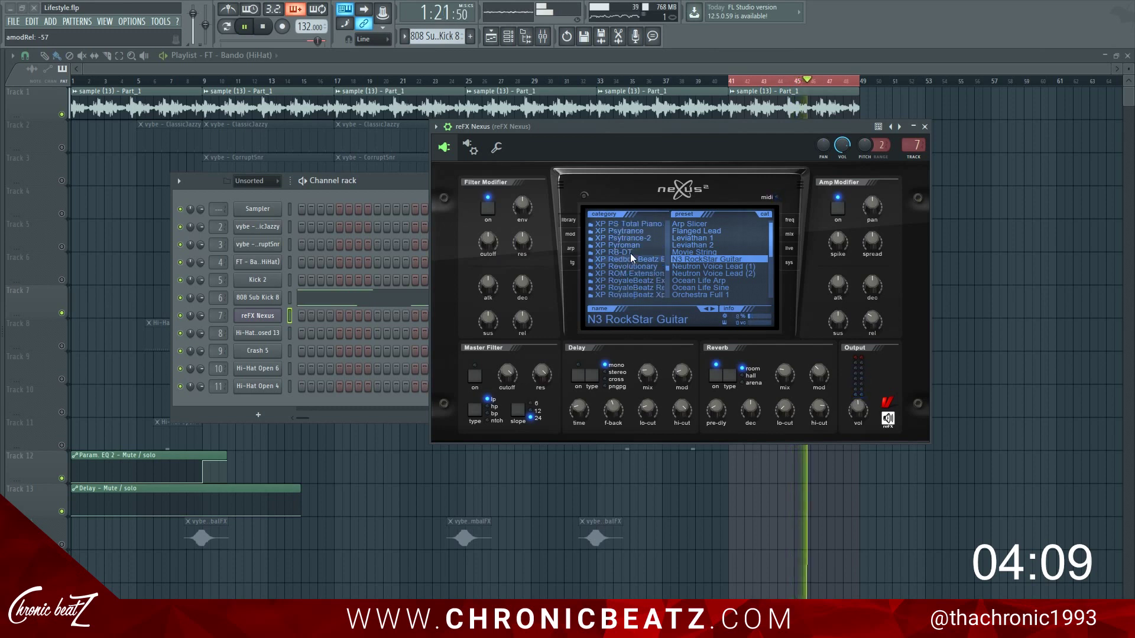
{"action": "left_click", "coordinate": [633, 238]}
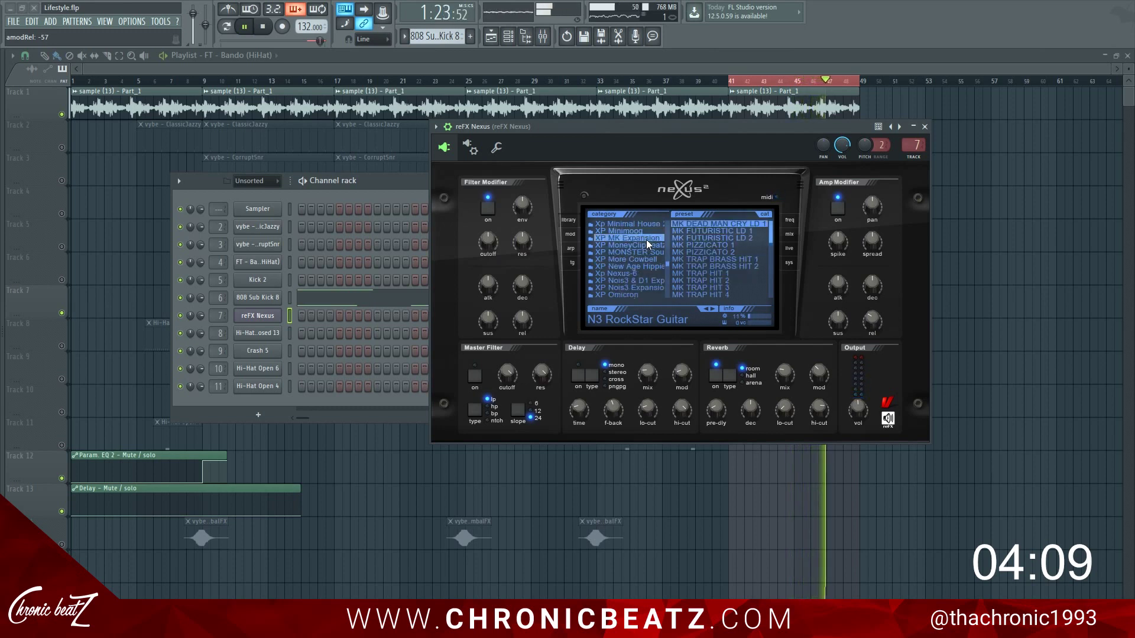
{"action": "scroll", "coordinate": [742, 277], "scroll_direction": "down", "scroll_amount": 4}
{"action": "scroll", "coordinate": [644, 260], "scroll_direction": "up", "scroll_amount": 4}
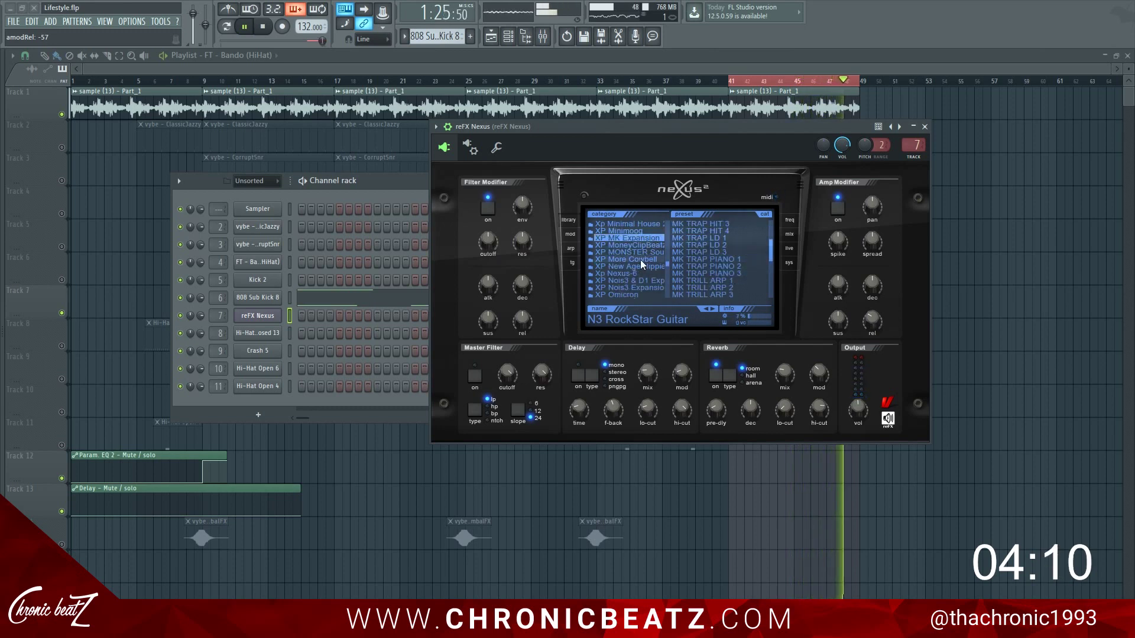
{"action": "left_click", "coordinate": [650, 259]}
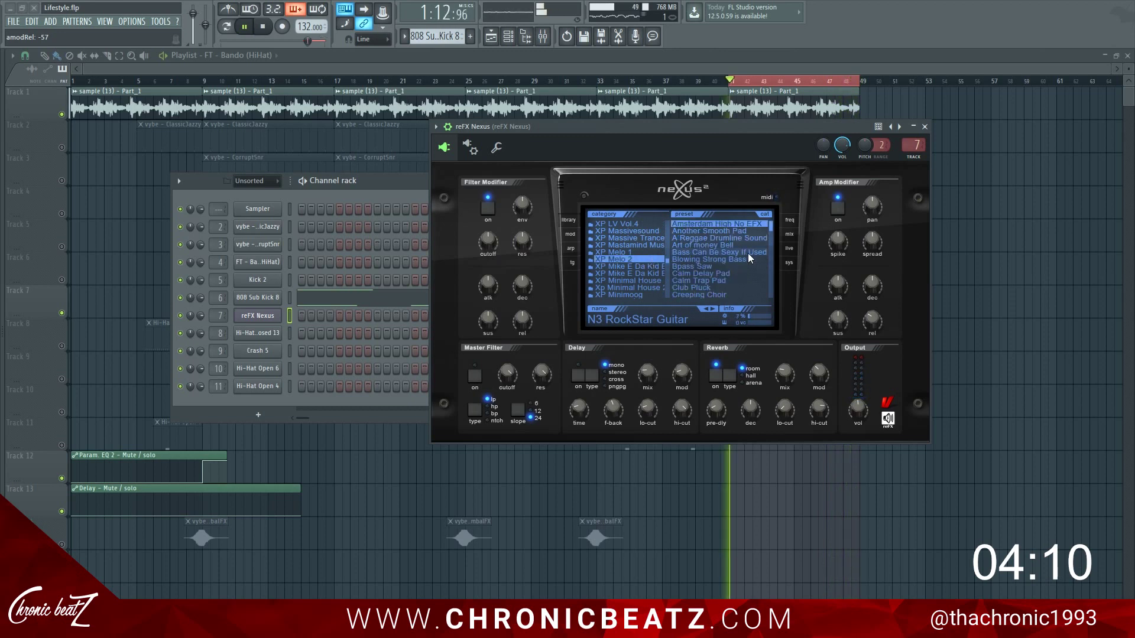
{"action": "left_click", "coordinate": [746, 253]}
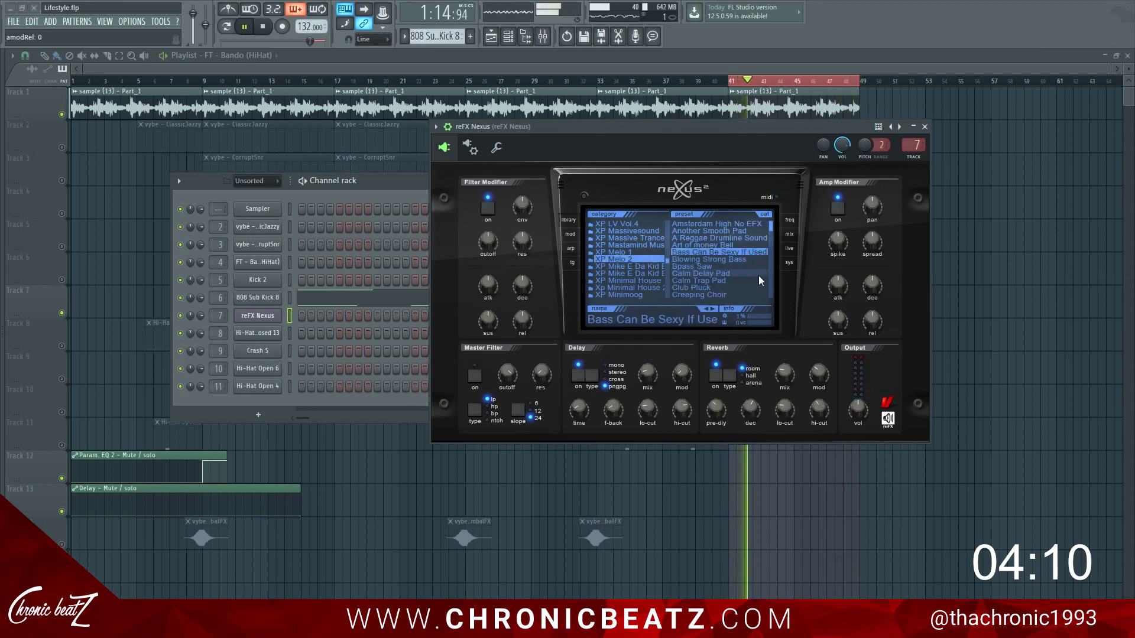
{"action": "left_click", "coordinate": [725, 232]}
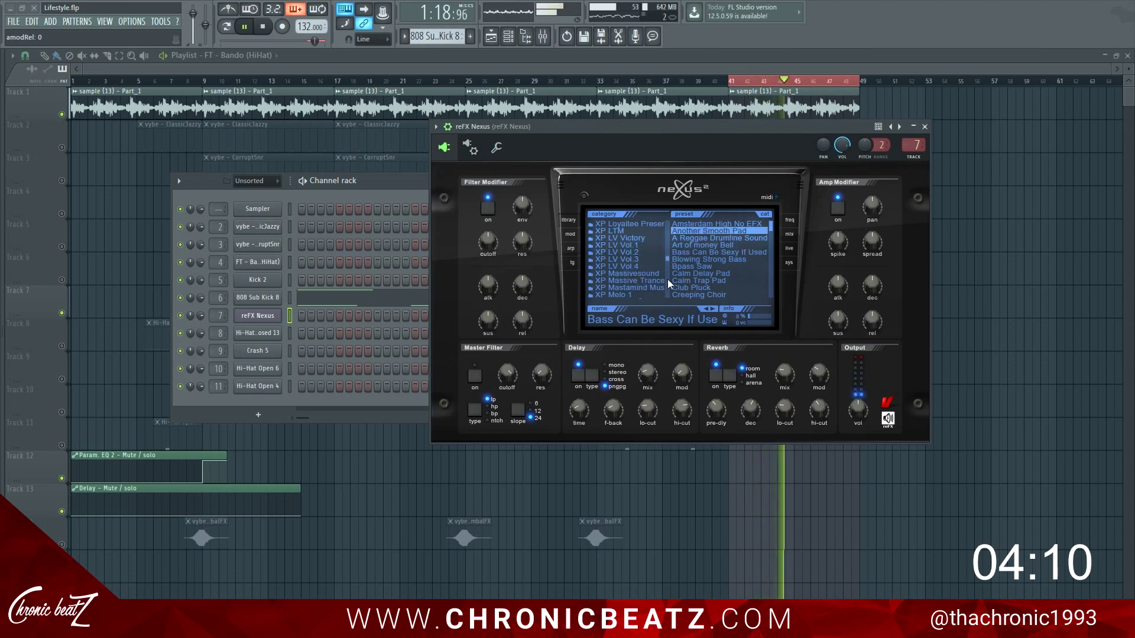
Open the saved jj search in the Nexus categories and load the JJ BabehEPiano preset.
{"action": "left_click_drag", "start_coordinate": [667, 279], "coordinate": [669, 290]}
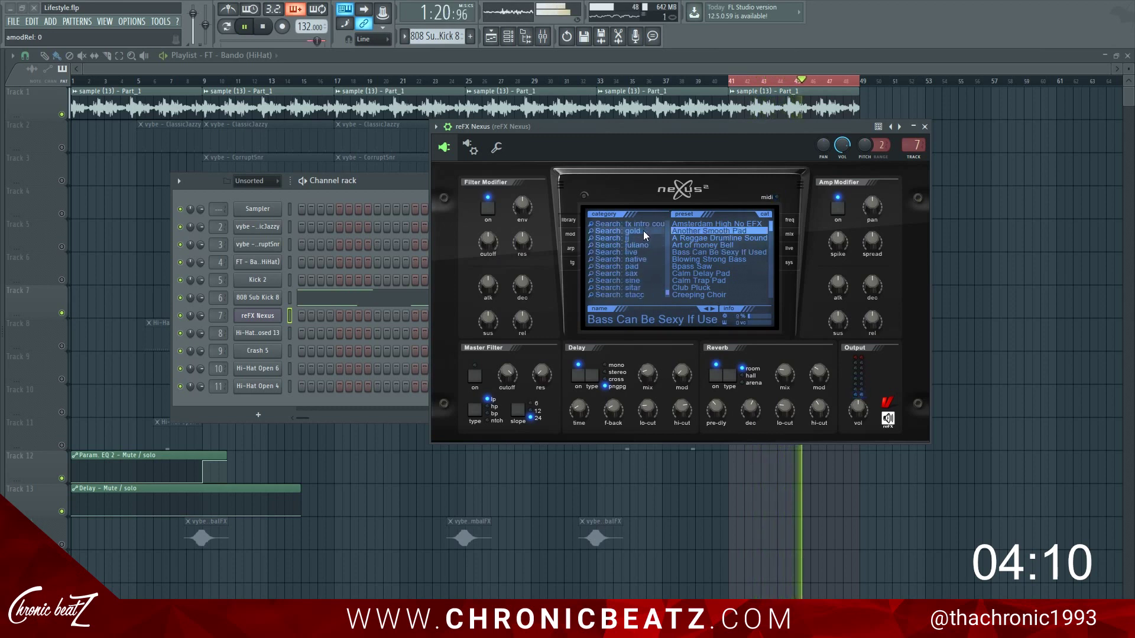
{"action": "left_click", "coordinate": [650, 238]}
{"action": "left_click", "coordinate": [732, 224]}
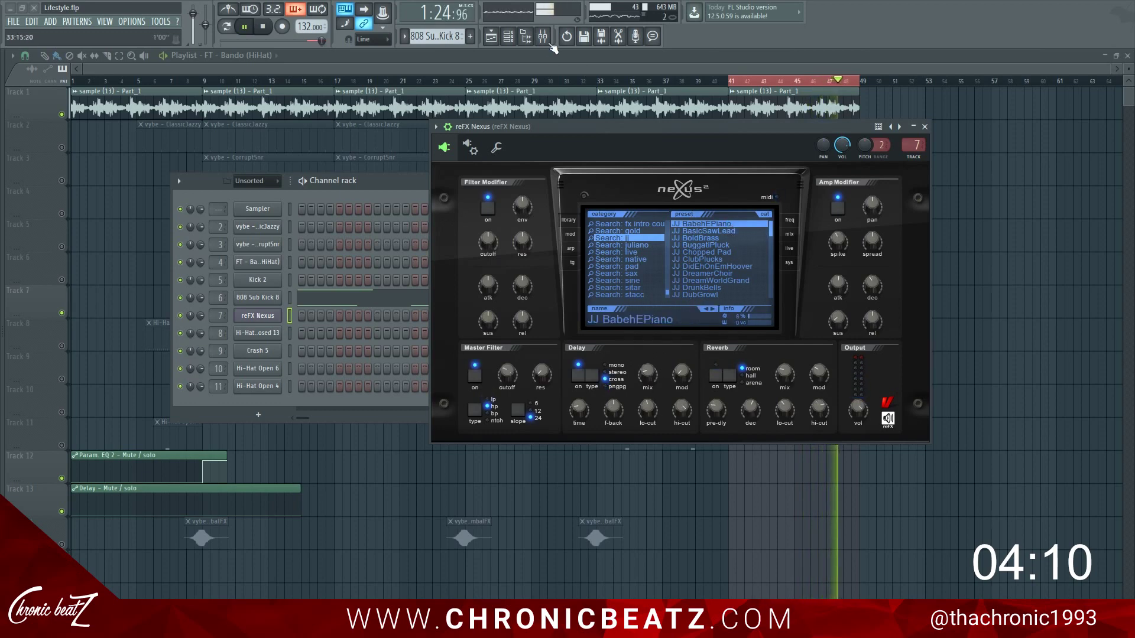
Mute the sample's mixer track, reset the reFX Nexus track's volume to its default and close the mixer.
{"action": "key", "text": "F9"}
{"action": "left_click", "coordinate": [69, 188]}
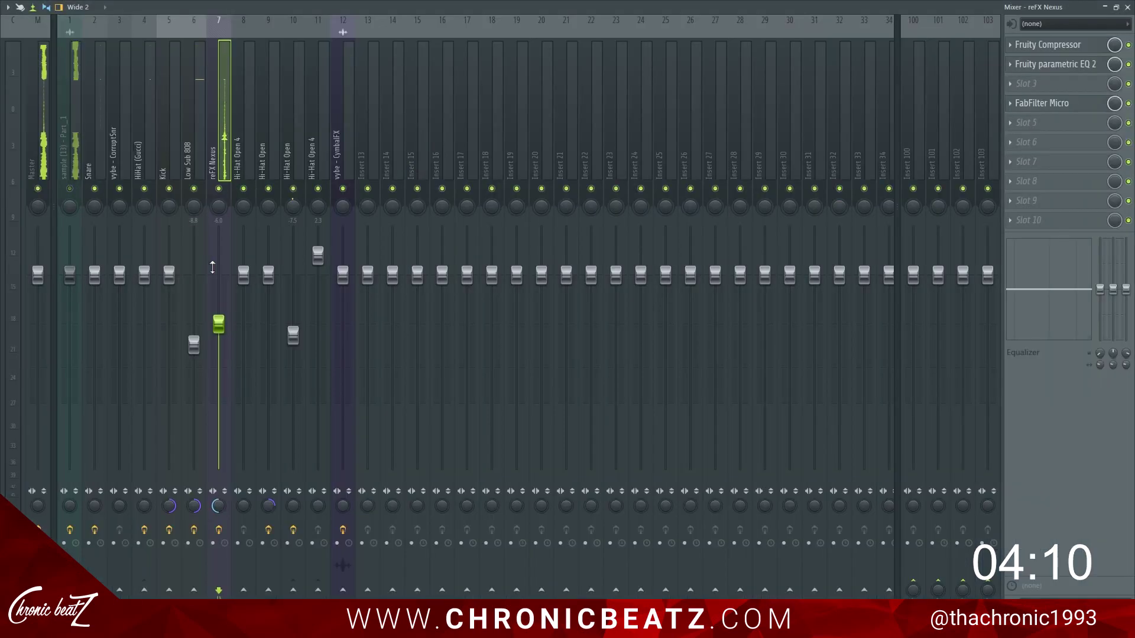
{"action": "right_click", "coordinate": [220, 315]}
{"action": "left_click", "coordinate": [236, 322]}
{"action": "left_click", "coordinate": [1126, 7]}
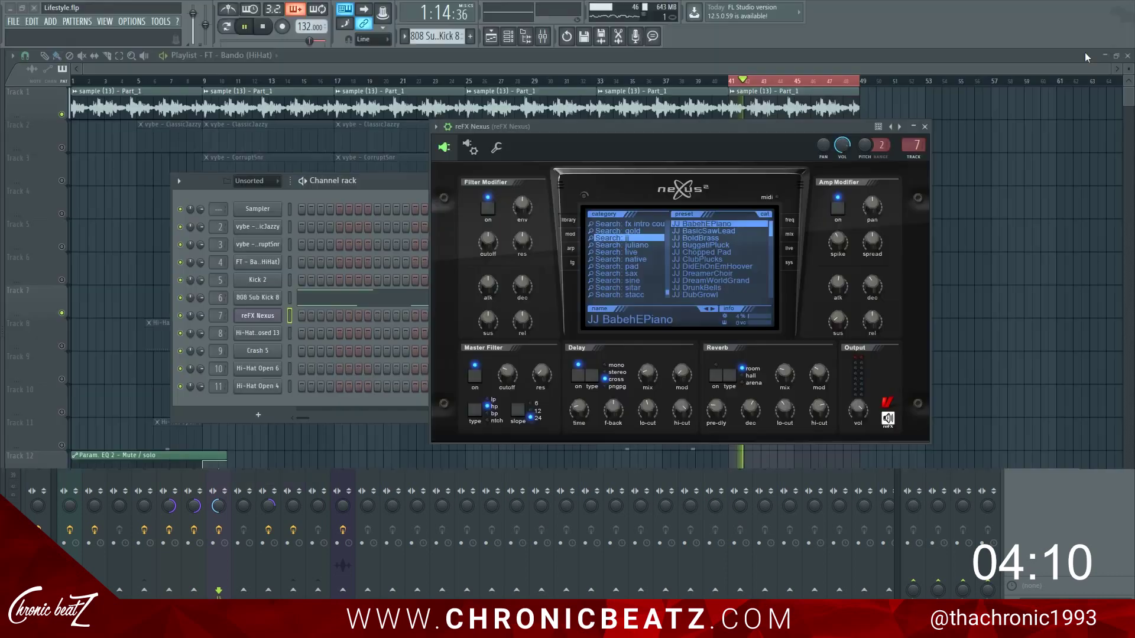
Audition the JJ BasicSawLead and JJ ClubPlucks presets in Nexus and load JJ EvilPluck.
{"action": "left_click_drag", "start_coordinate": [754, 124], "coordinate": [717, 122]}
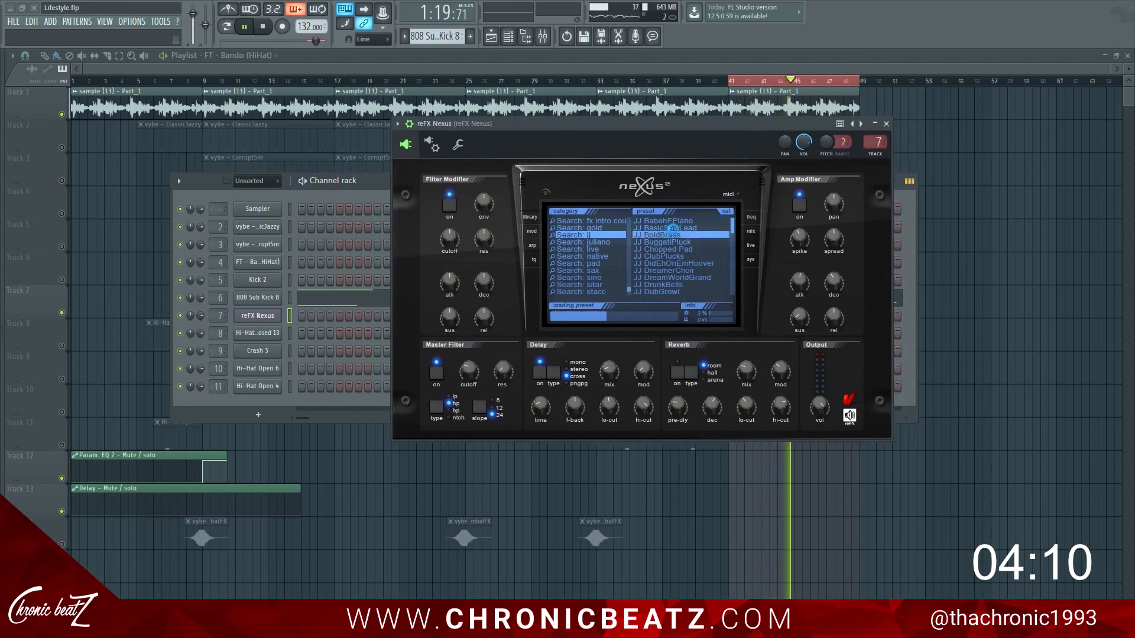
{"action": "left_click", "coordinate": [672, 229]}
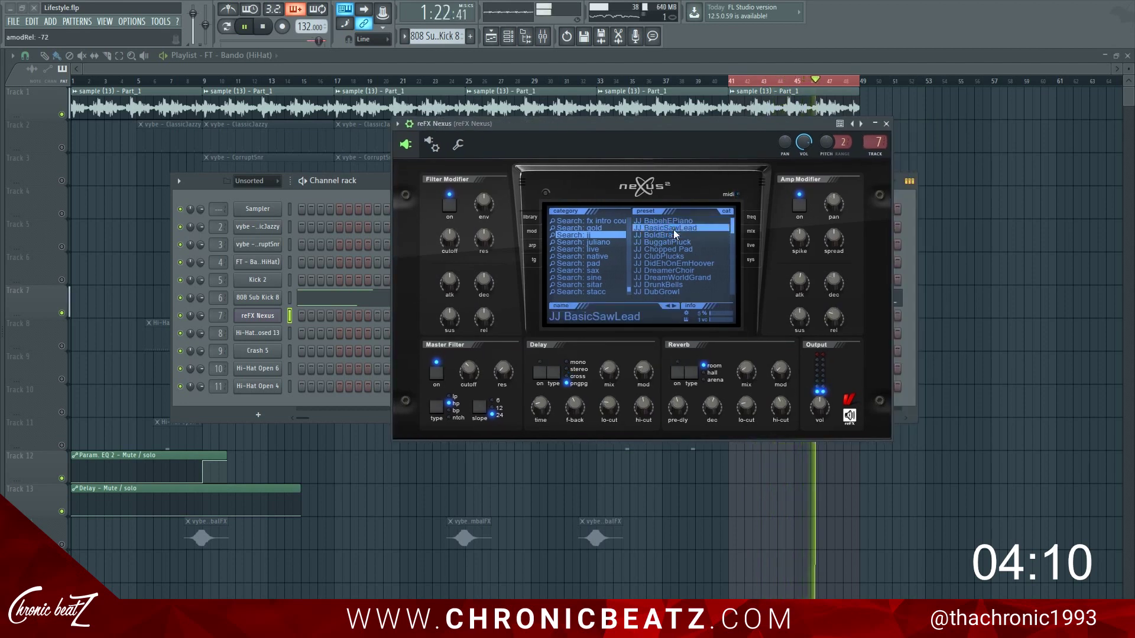
{"action": "left_click", "coordinate": [677, 254]}
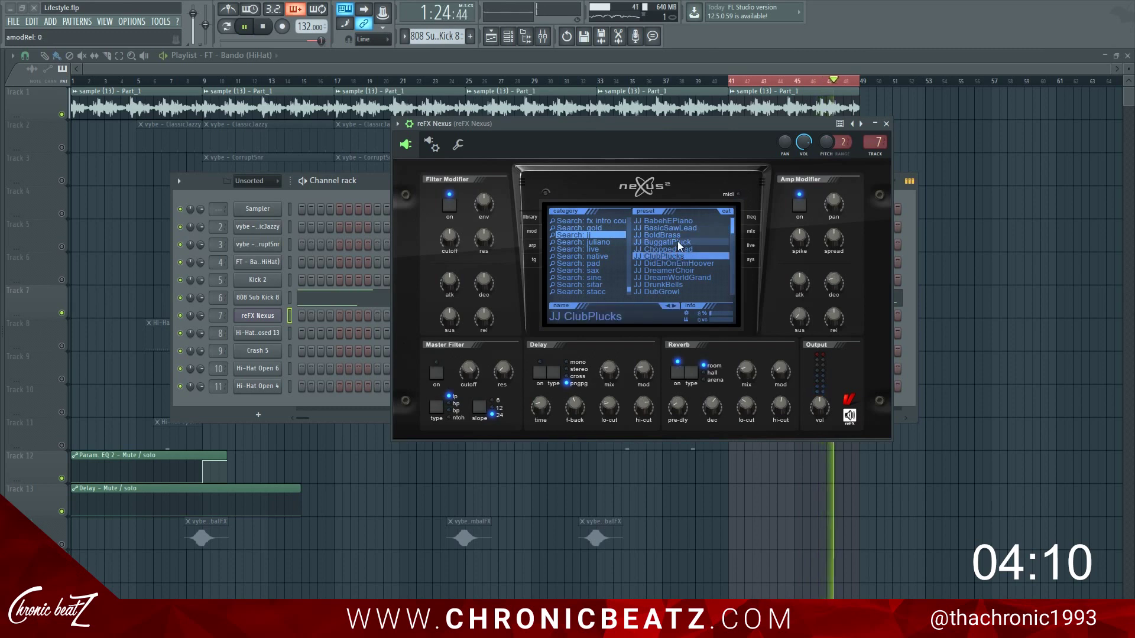
{"action": "scroll", "coordinate": [693, 279], "scroll_direction": "down", "scroll_amount": 4}
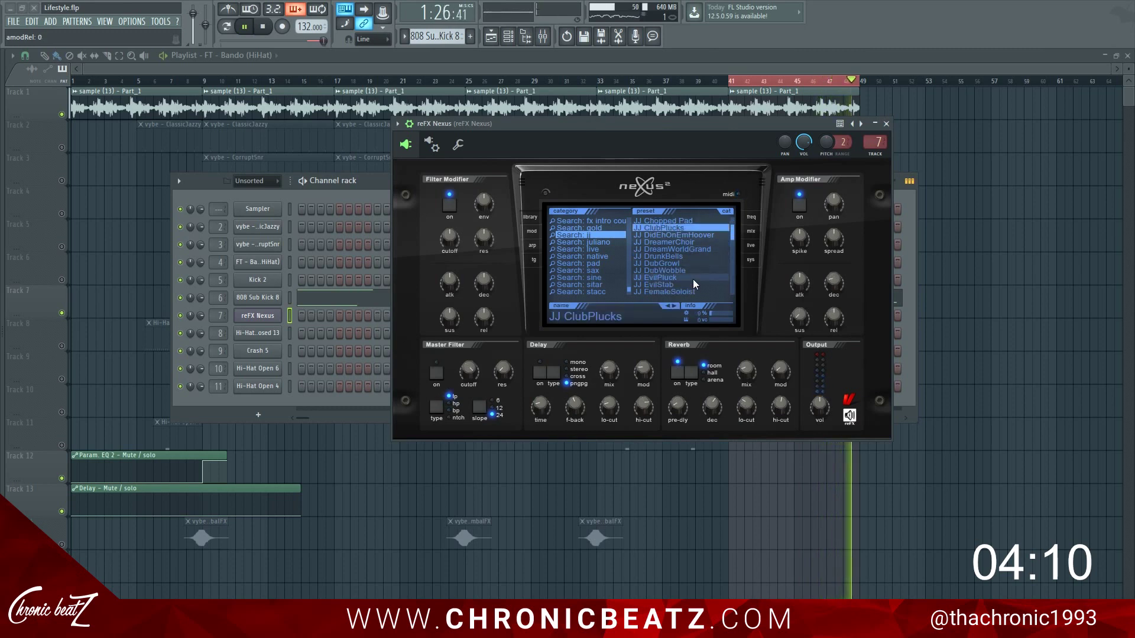
{"action": "left_click", "coordinate": [691, 277]}
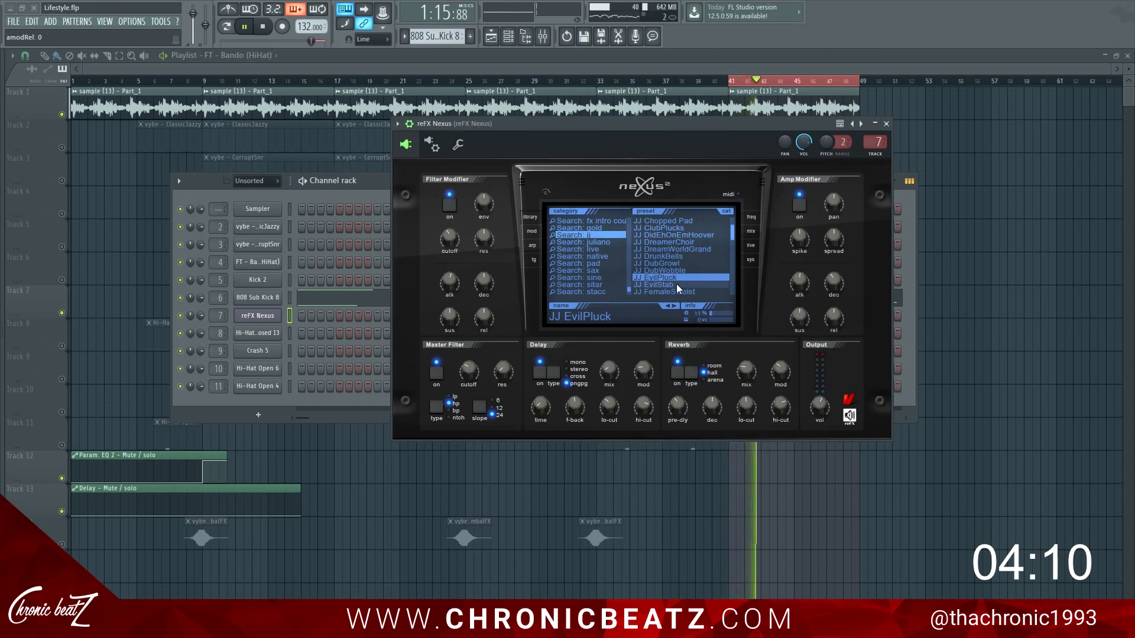
Unmute the sample's mixer track and close the mixer, reFX Nexus and the channel rack.
{"action": "left_click", "coordinate": [543, 36]}
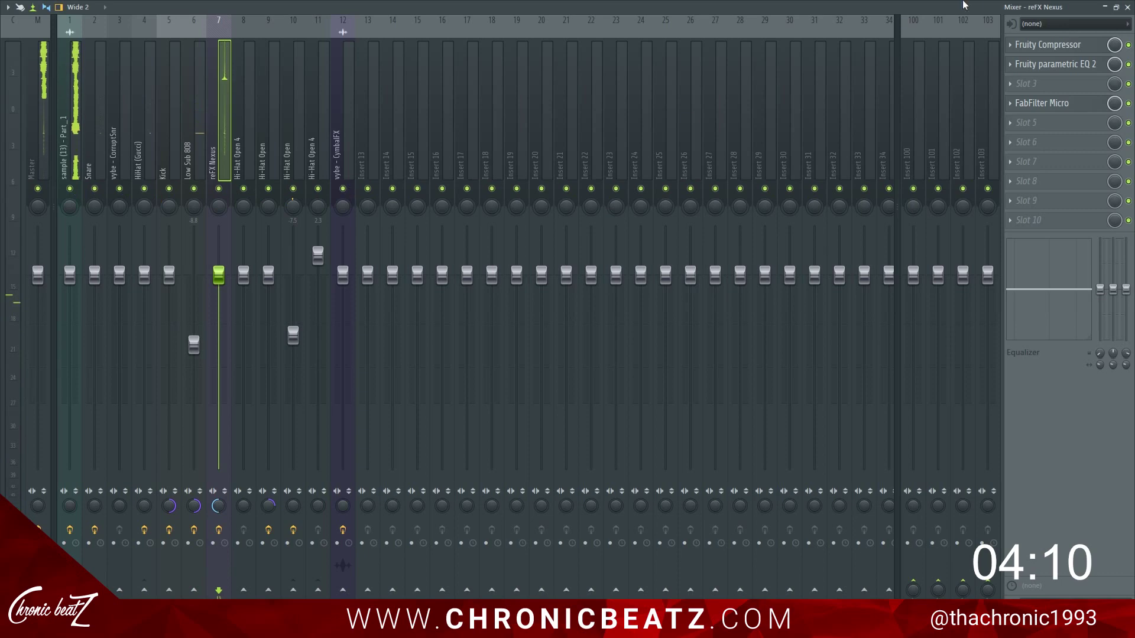
{"action": "left_click", "coordinate": [1127, 7]}
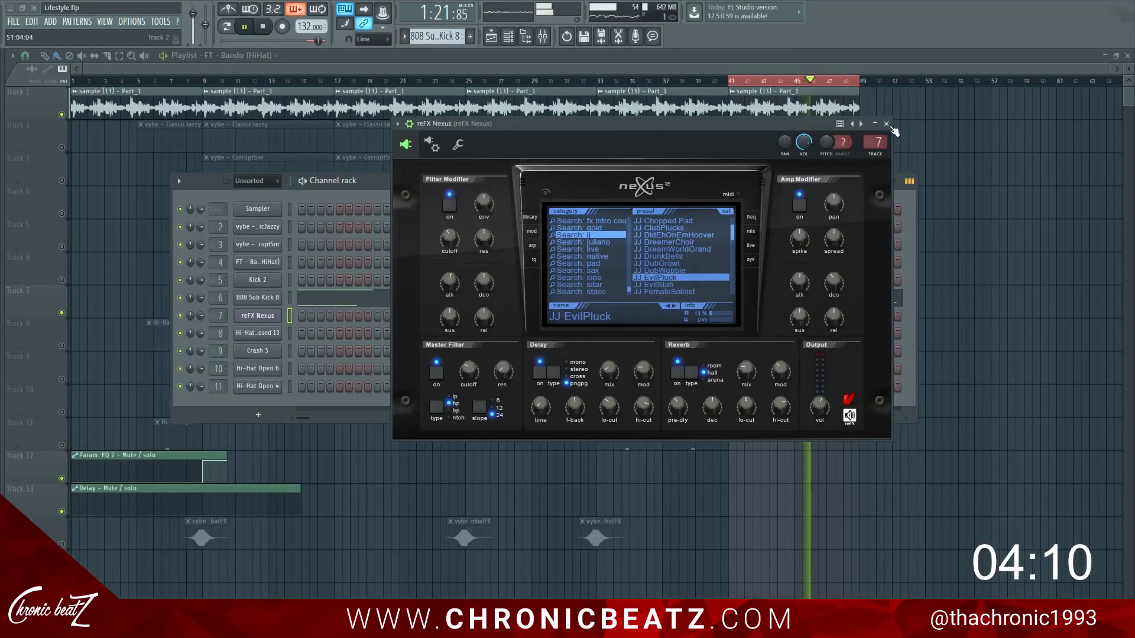
{"action": "left_click", "coordinate": [885, 123]}
{"action": "key", "text": "F6"}
Play from around bar 33 with all Playlist tracks reactivated and clear the bar selection.
{"action": "left_click", "coordinate": [607, 81]}
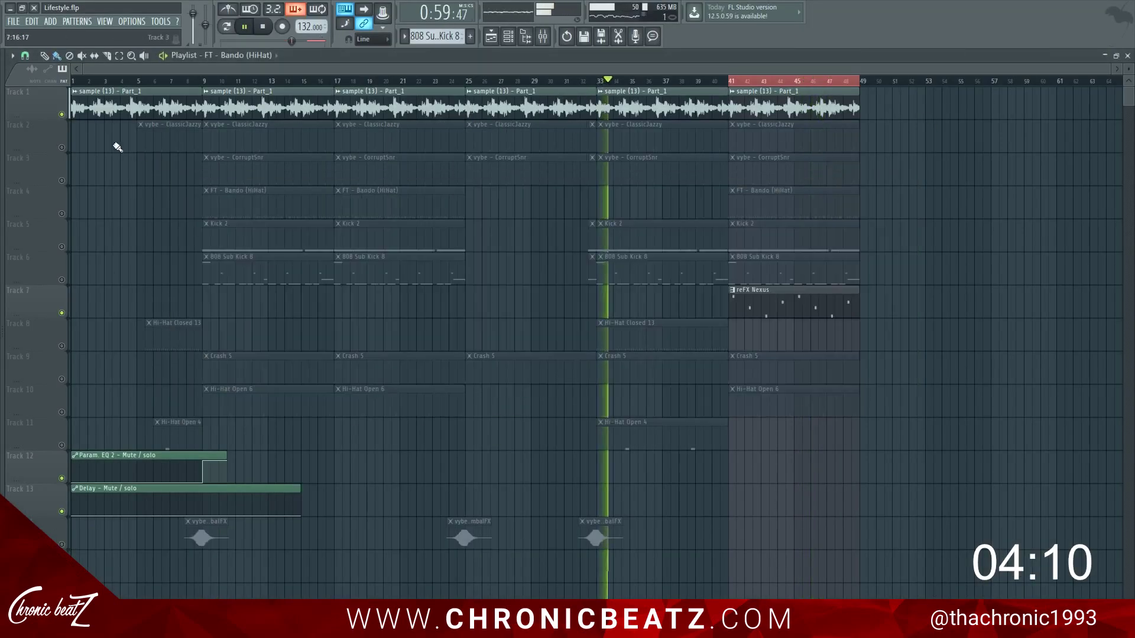
{"action": "right_click", "coordinate": [61, 114]}
{"action": "left_click", "coordinate": [62, 114]}
{"action": "left_click", "coordinate": [61, 115], "text": "ctrl"}
{"action": "left_click", "coordinate": [61, 115], "text": "ctrl"}
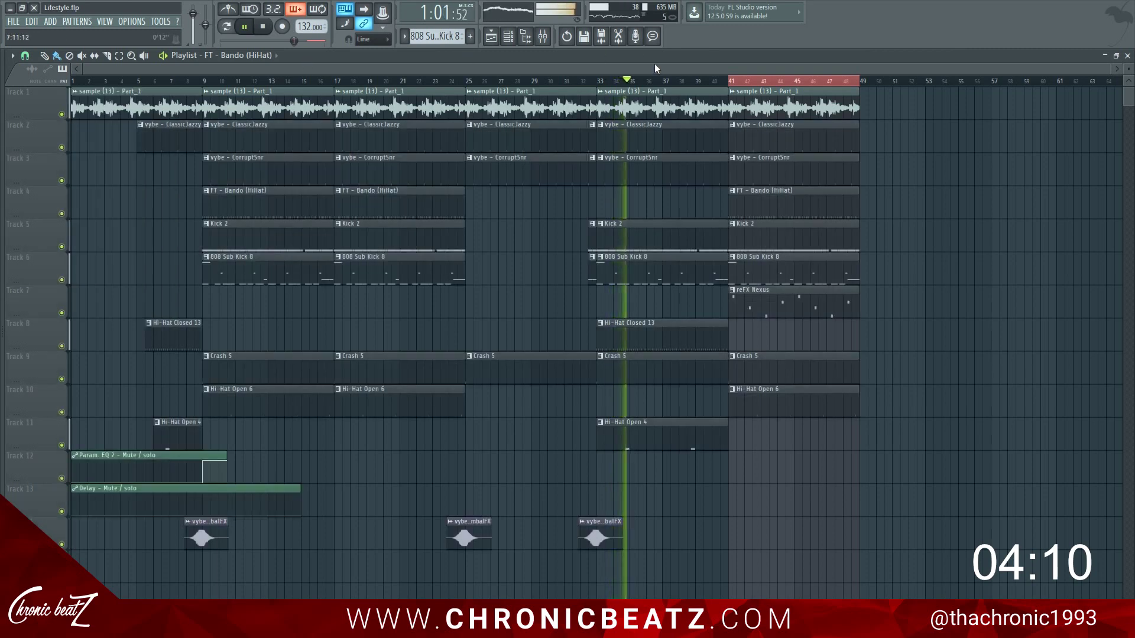
{"action": "left_click", "coordinate": [988, 135], "text": "ctrl"}
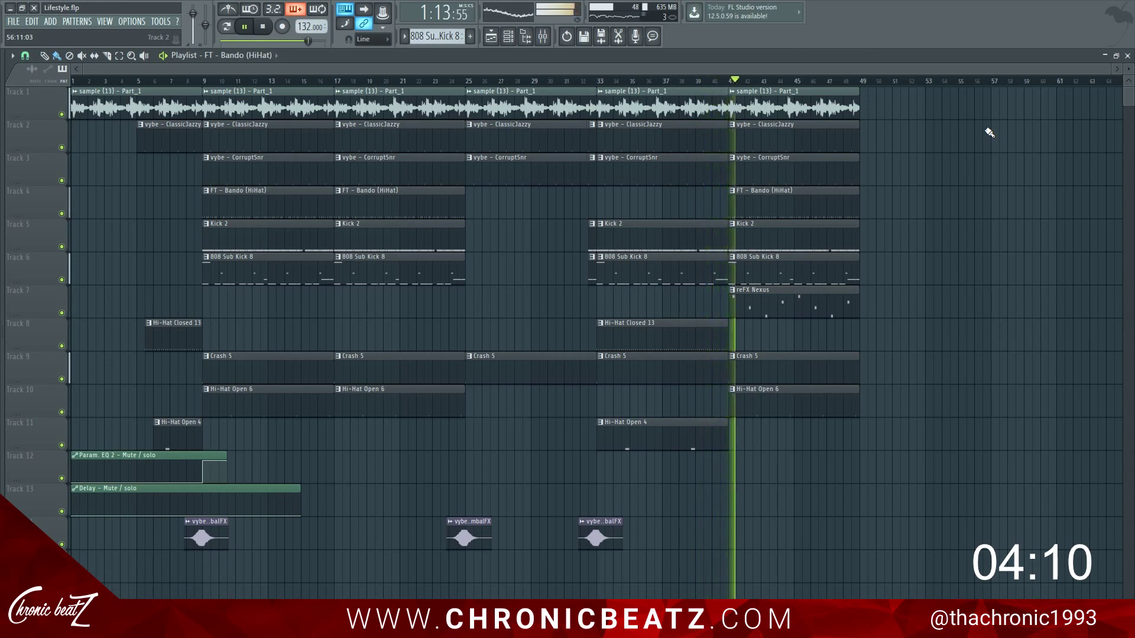
Reopen reFX Nexus, select bars 41 to 48 for looped playback and load the JJ FemaleSoloist preset.
{"action": "left_click", "coordinate": [507, 37]}
{"action": "left_click", "coordinate": [258, 316]}
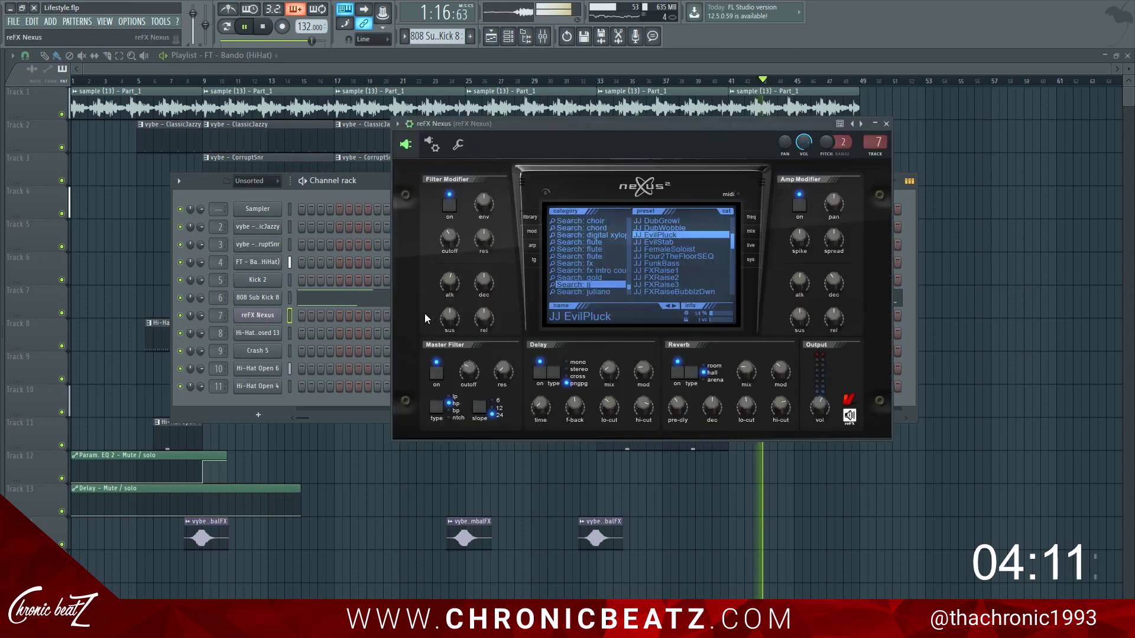
{"action": "right_click", "coordinate": [1040, 335]}
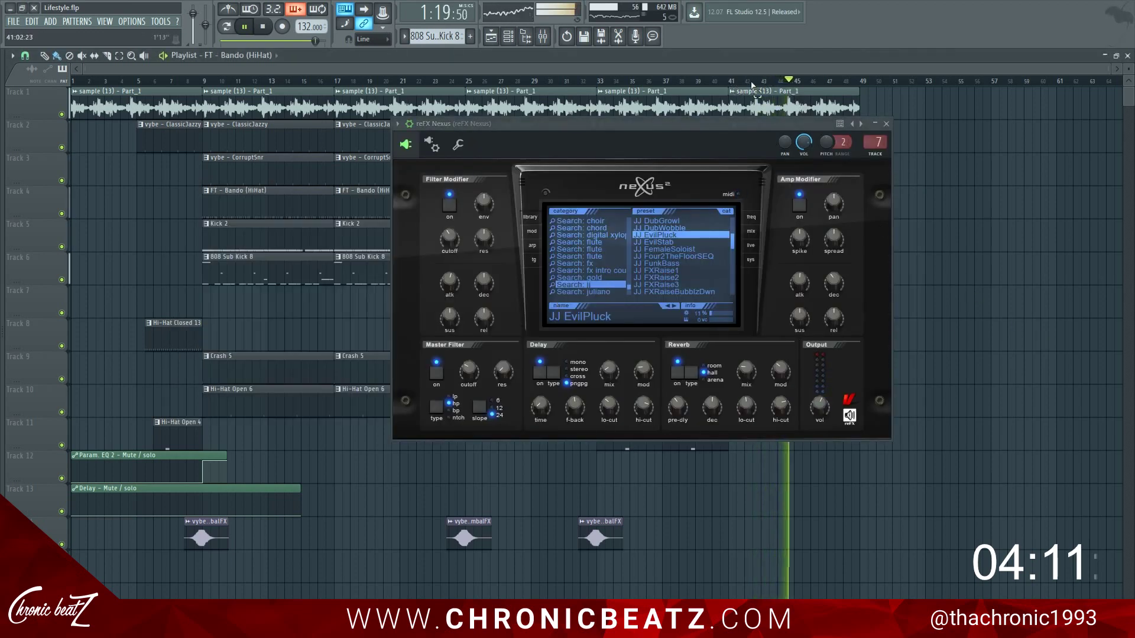
{"action": "left_click_drag", "start_coordinate": [733, 83], "coordinate": [858, 83]}
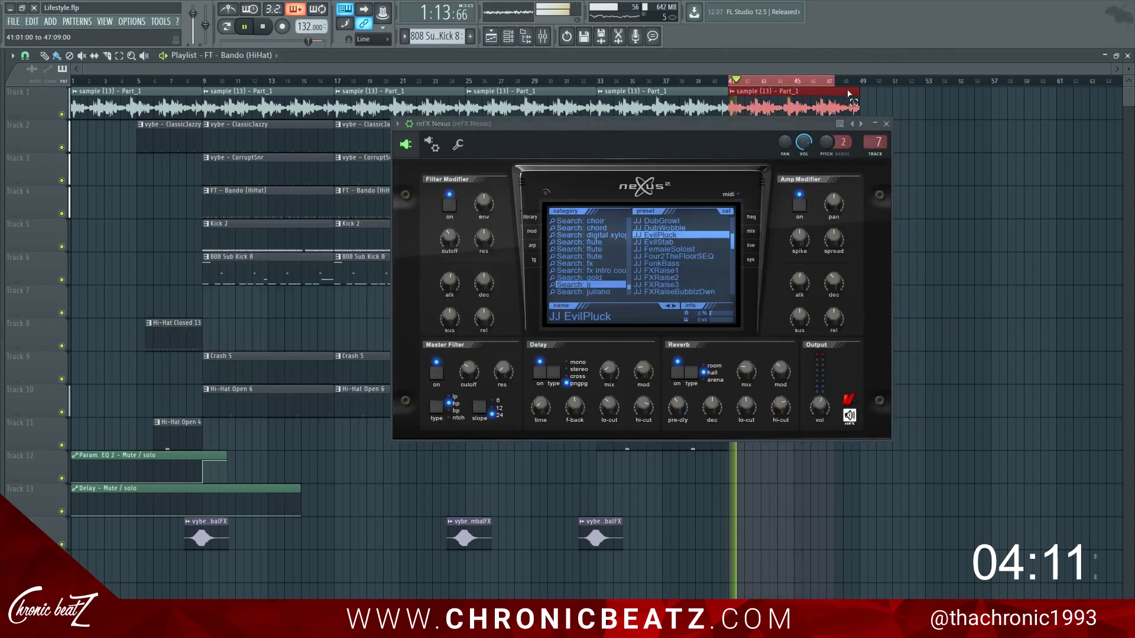
{"action": "left_click", "coordinate": [675, 249]}
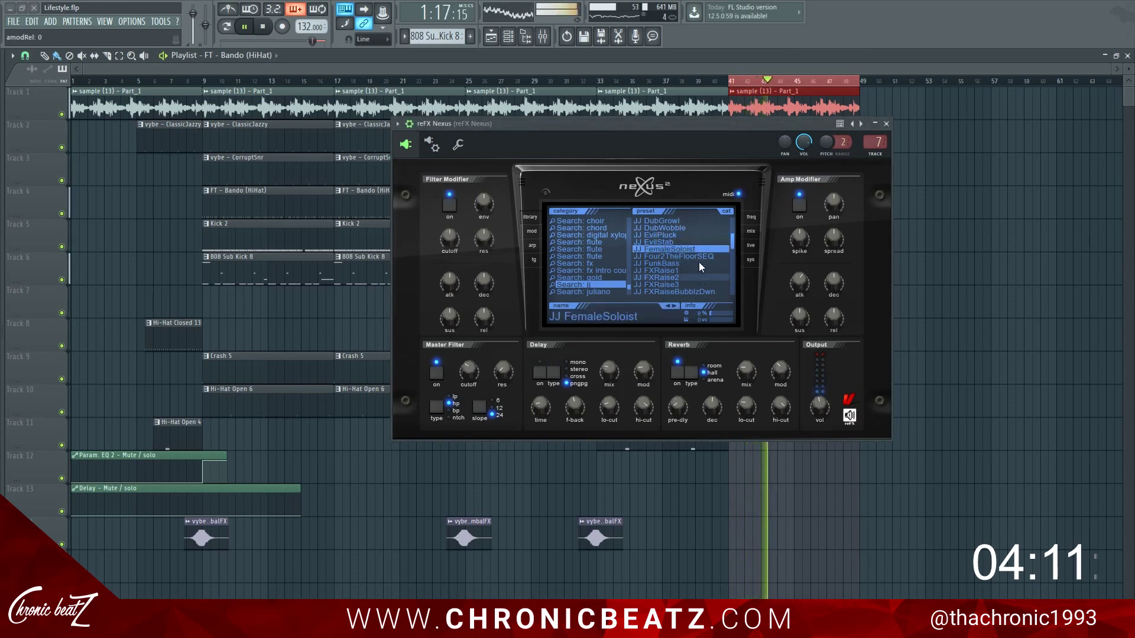
Bypass FabFilter Micro and Fruity Compressor on the reFX Nexus mixer track and load the JJ MayanFlutes preset.
{"action": "left_click", "coordinate": [542, 36]}
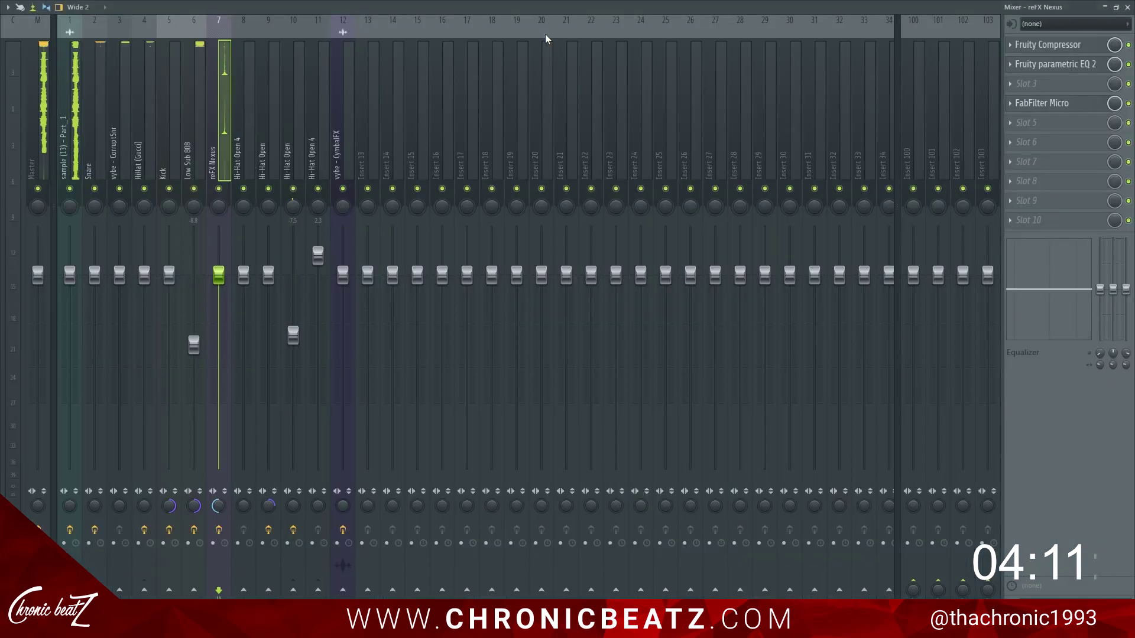
{"action": "left_click", "coordinate": [1128, 104]}
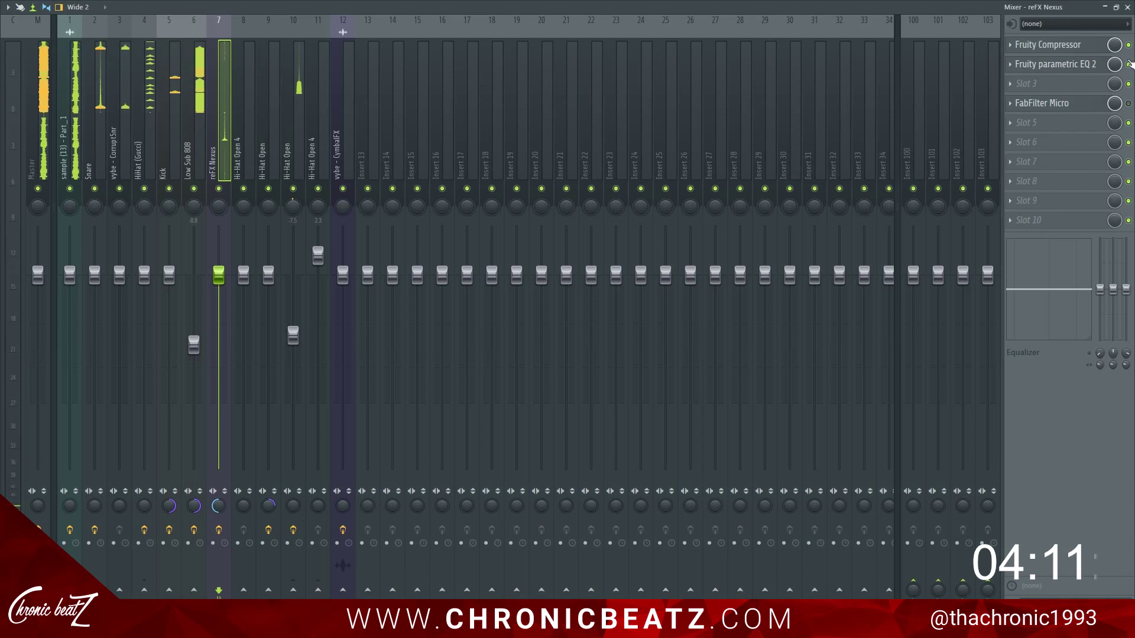
{"action": "left_click", "coordinate": [1128, 44]}
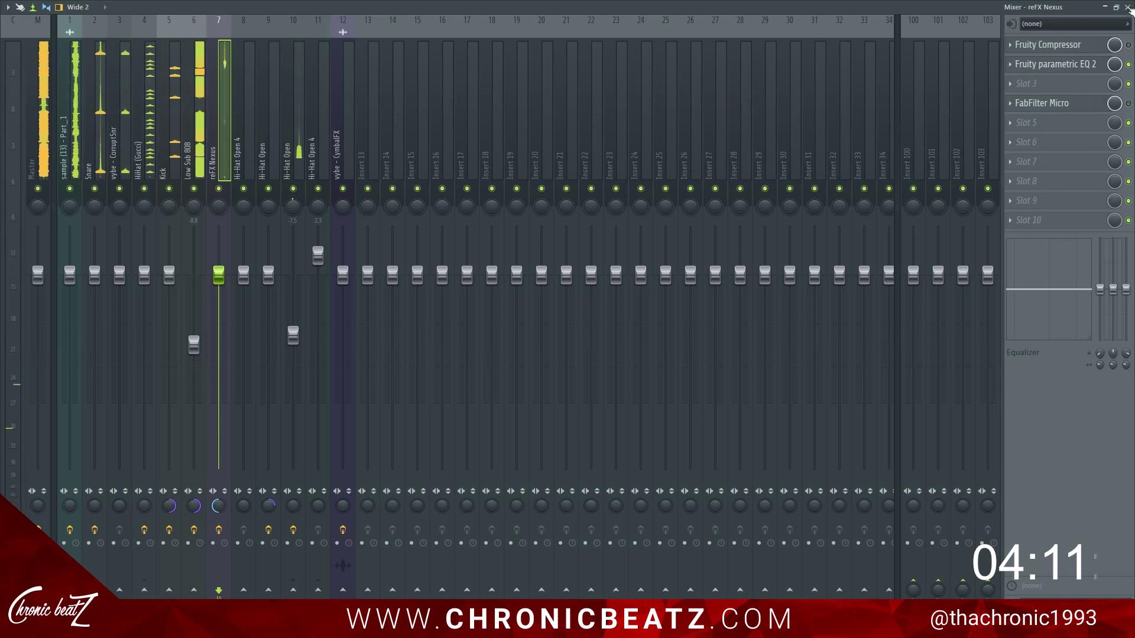
{"action": "key", "text": "F9"}
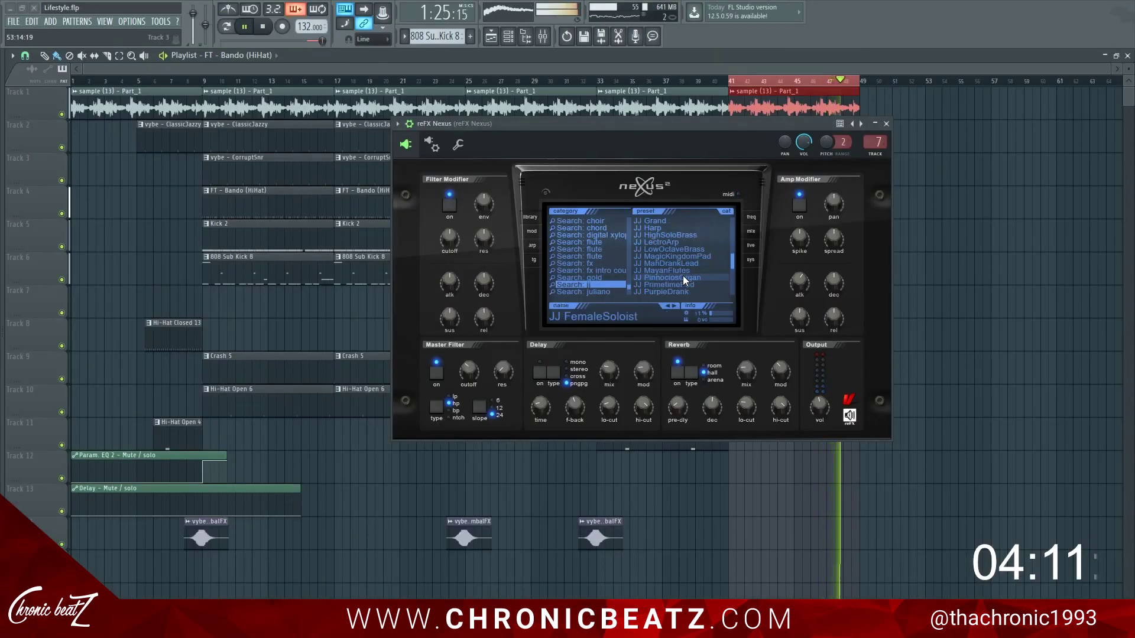
{"action": "left_click", "coordinate": [705, 270]}
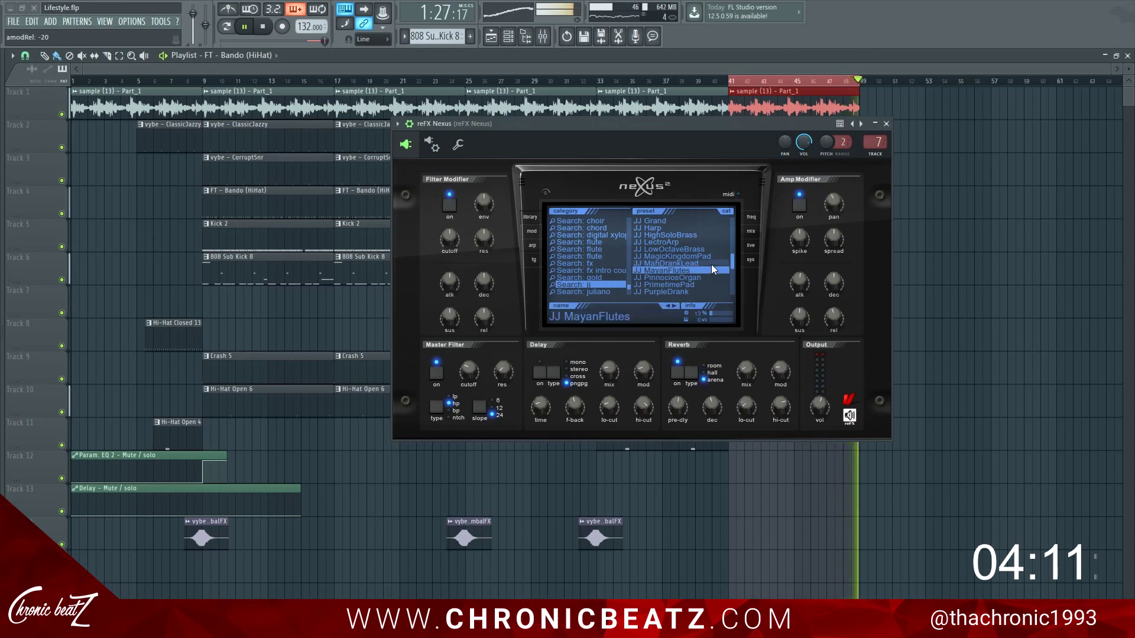
Audition the JJ MahDrankLead, JJ SynthSnare2 and JJ ShredderGuitar presets in reFX Nexus against the looped beat.
{"action": "left_click", "coordinate": [710, 265]}
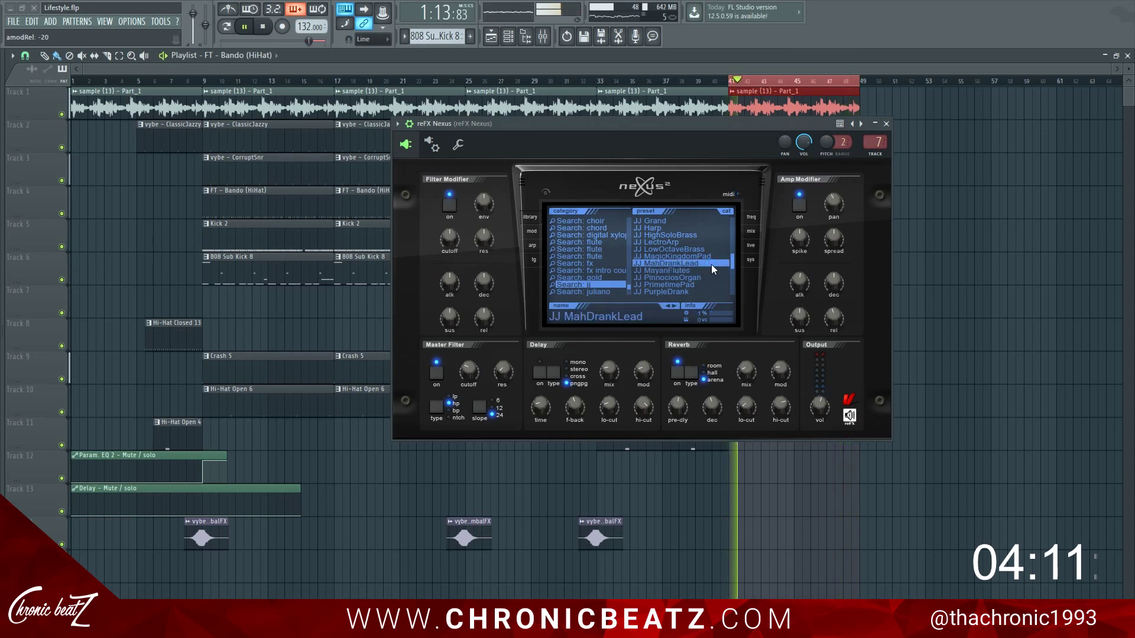
{"action": "scroll", "coordinate": [686, 274], "scroll_direction": "down", "scroll_amount": 3}
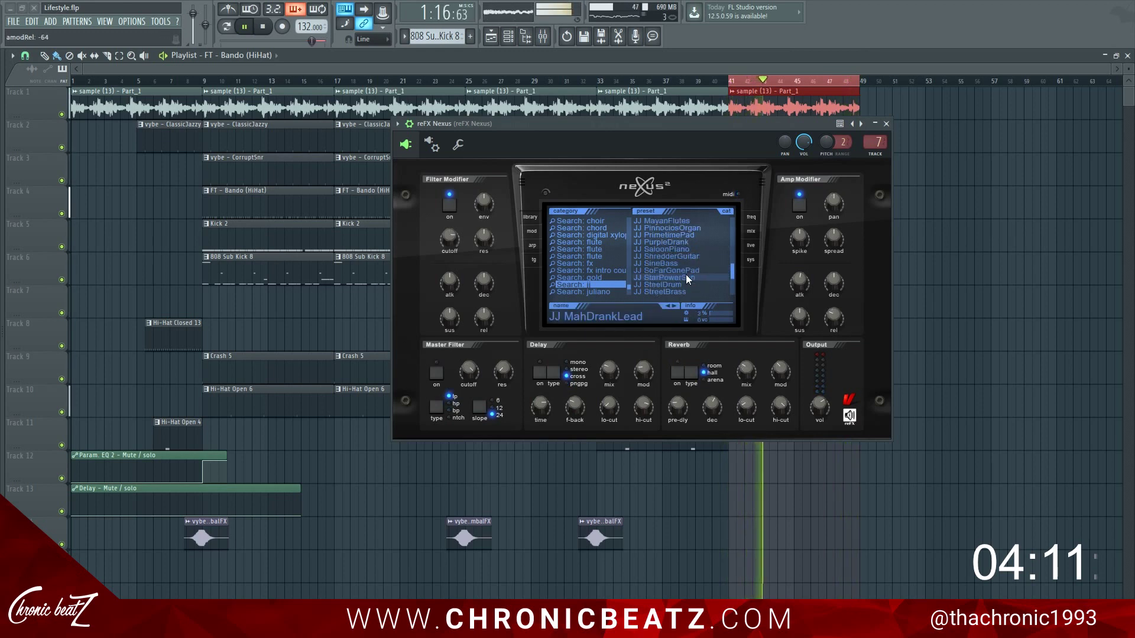
{"action": "scroll", "coordinate": [686, 280], "scroll_direction": "down", "scroll_amount": 1}
{"action": "left_click", "coordinate": [686, 281]}
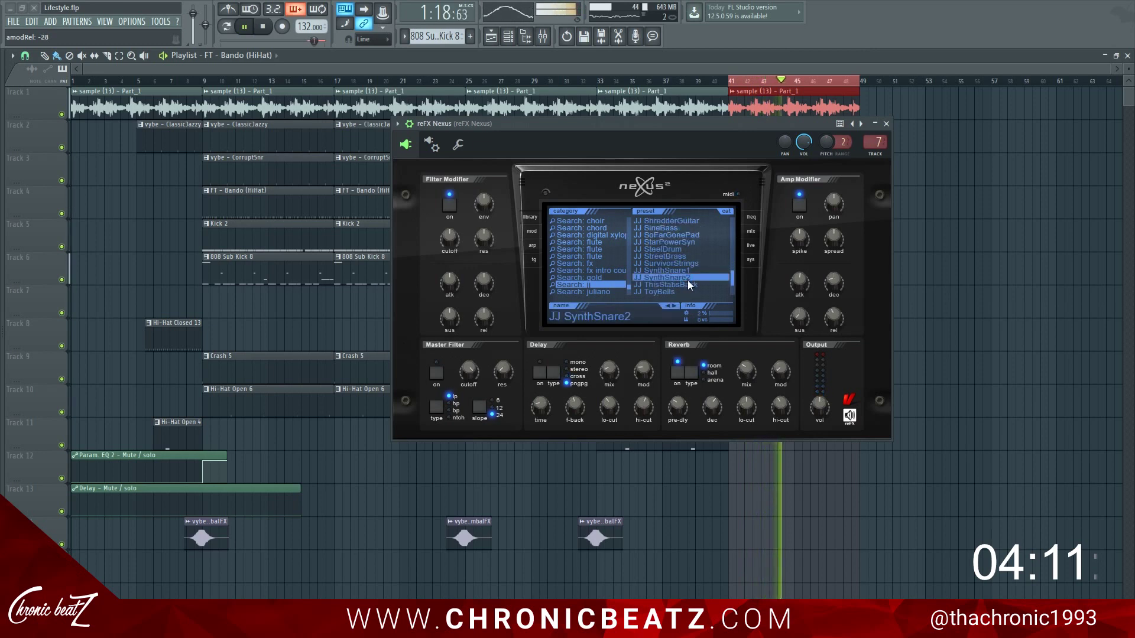
{"action": "left_click", "coordinate": [704, 222]}
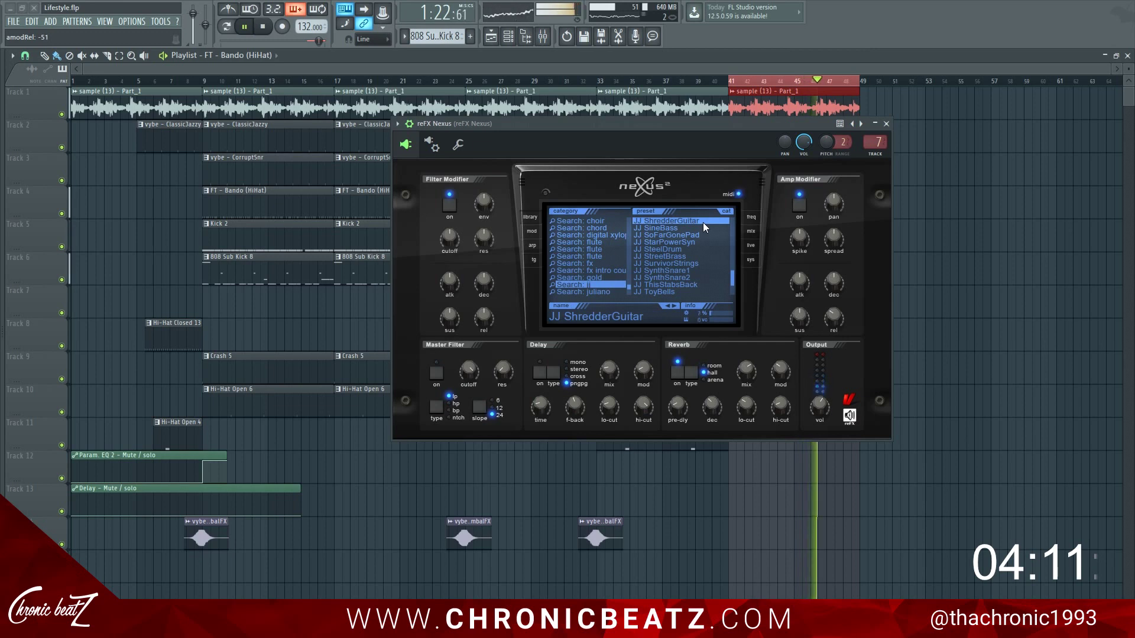
Audition the JJ ToyBells and JJ XmasBells presets against the looped beat.
{"action": "scroll", "coordinate": [697, 249], "scroll_direction": "down", "scroll_amount": 1}
{"action": "left_click", "coordinate": [694, 263]}
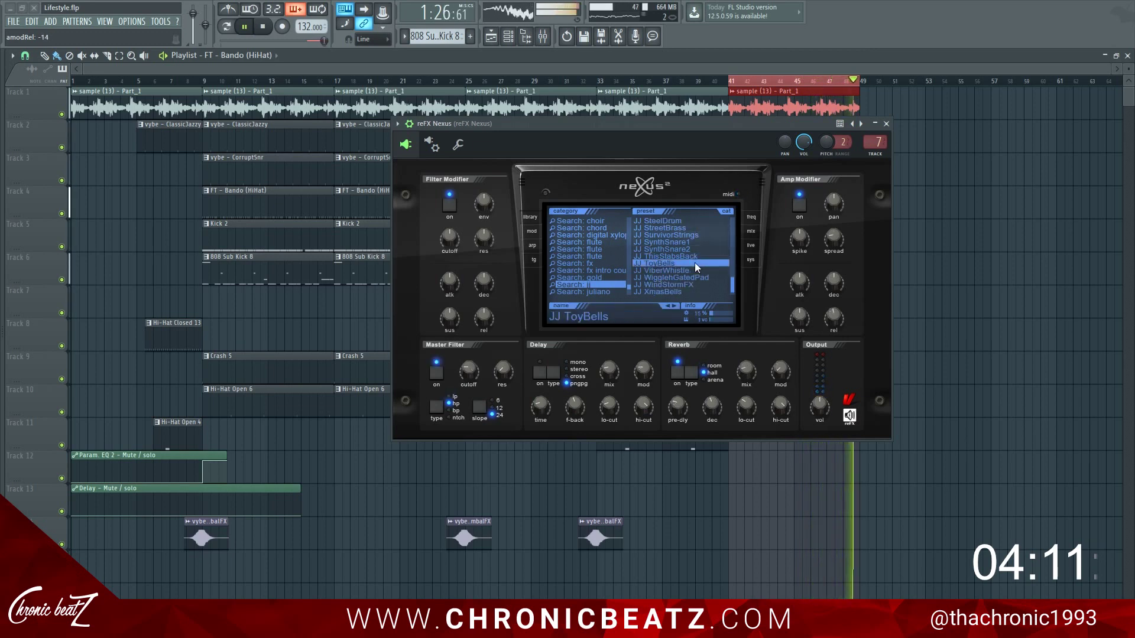
{"action": "scroll", "coordinate": [694, 263], "scroll_direction": "down", "scroll_amount": 1}
{"action": "left_click", "coordinate": [683, 284]}
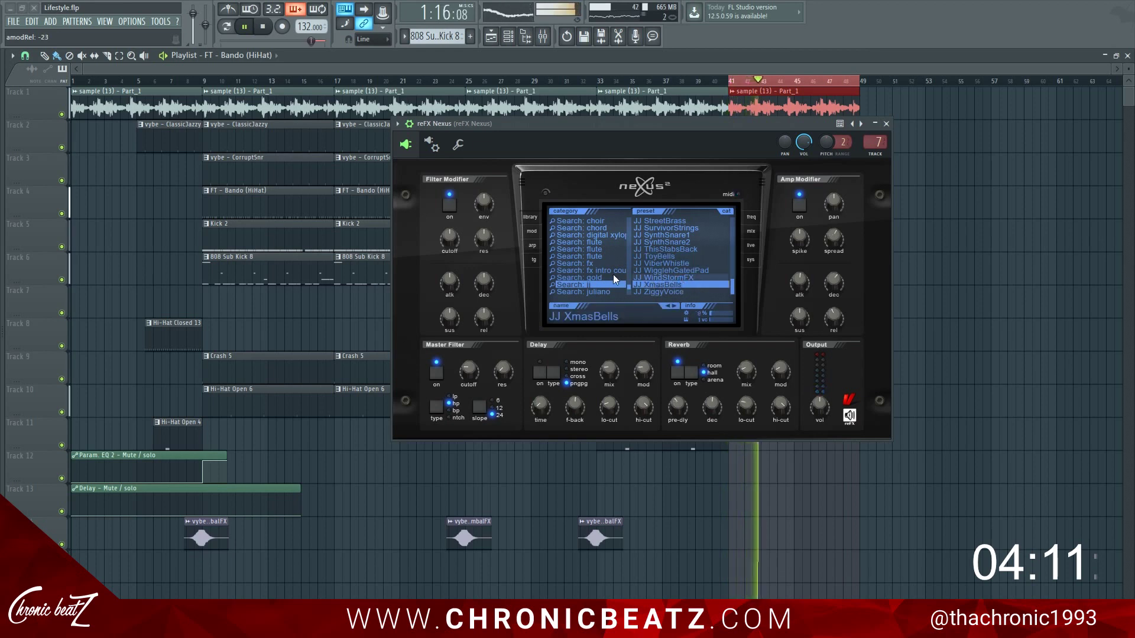
Leave the JJ search results for the Plucked category and load the PL Hands Up Bells 1 preset.
{"action": "left_click_drag", "start_coordinate": [627, 289], "coordinate": [625, 214]}
{"action": "scroll", "coordinate": [615, 266], "scroll_direction": "down", "scroll_amount": 1}
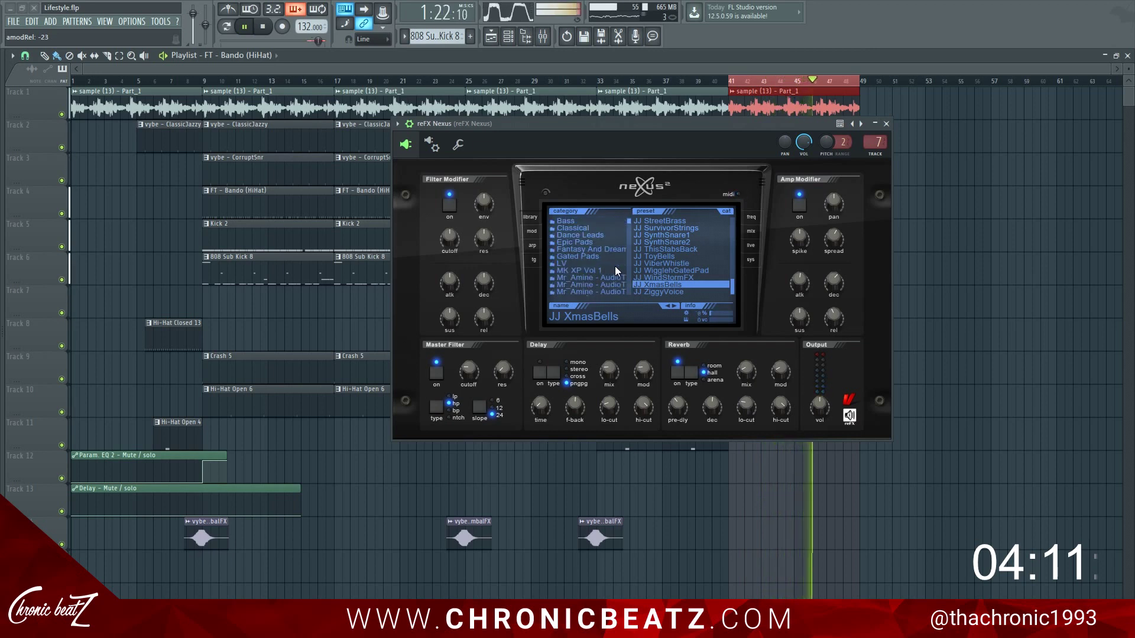
{"action": "left_click", "coordinate": [614, 261]}
{"action": "scroll", "coordinate": [613, 270], "scroll_direction": "down", "scroll_amount": 3}
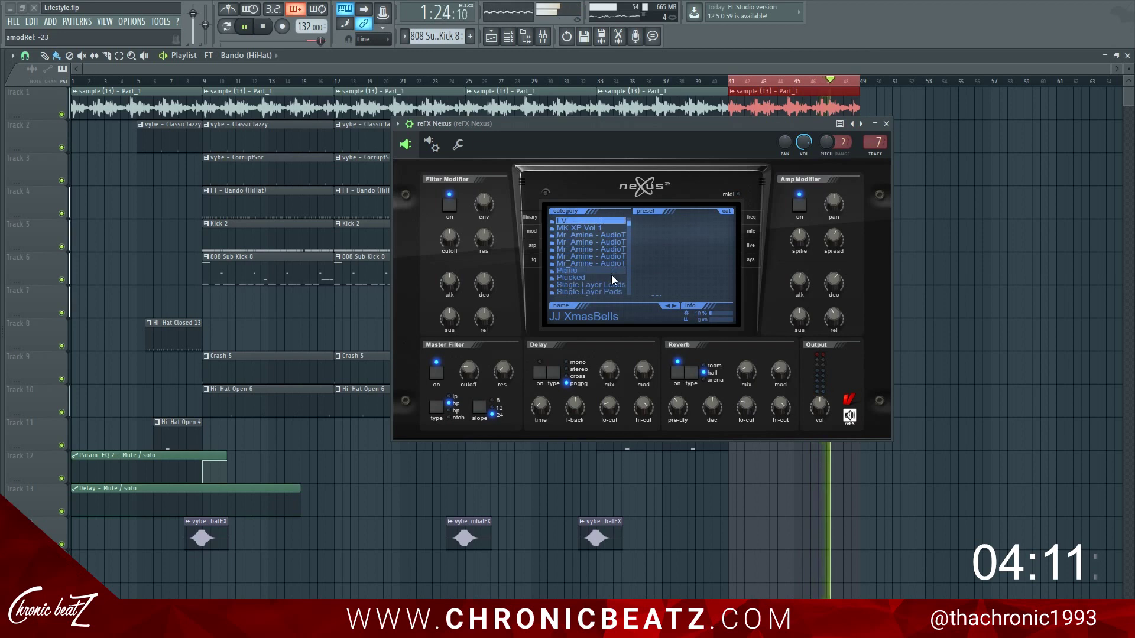
{"action": "left_click", "coordinate": [611, 276]}
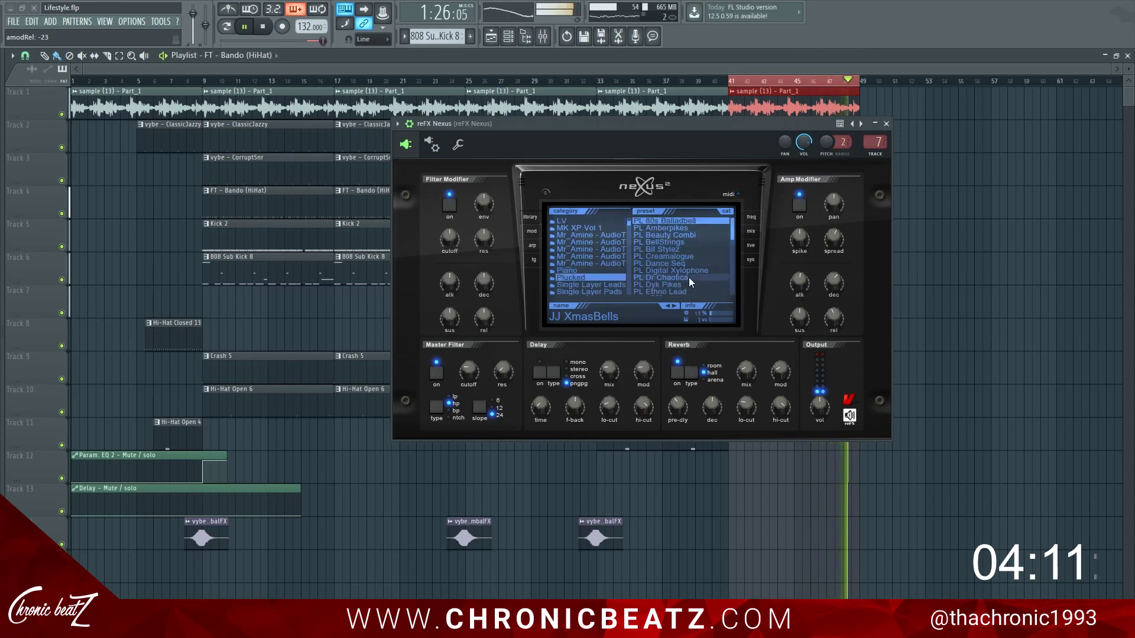
{"action": "scroll", "coordinate": [689, 277], "scroll_direction": "down", "scroll_amount": 2}
{"action": "left_click", "coordinate": [702, 271]}
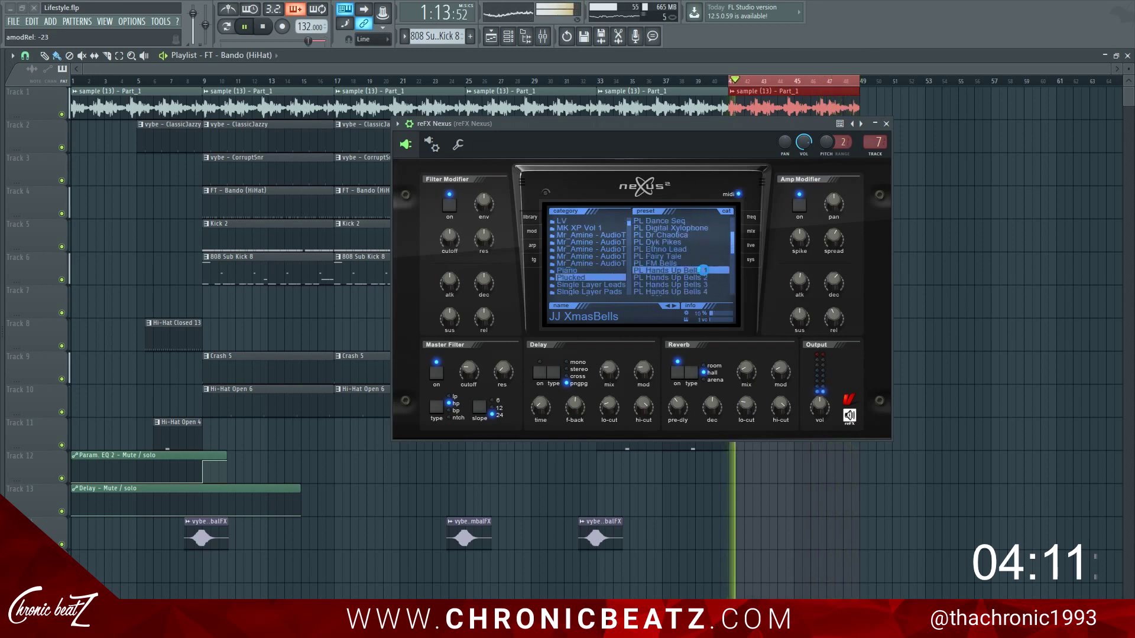
Load the BL - Toomp Bell preset from the XP Big Orchestra category.
{"action": "scroll", "coordinate": [597, 275], "scroll_direction": "down", "scroll_amount": 2}
{"action": "scroll", "coordinate": [597, 274], "scroll_direction": "down", "scroll_amount": 6}
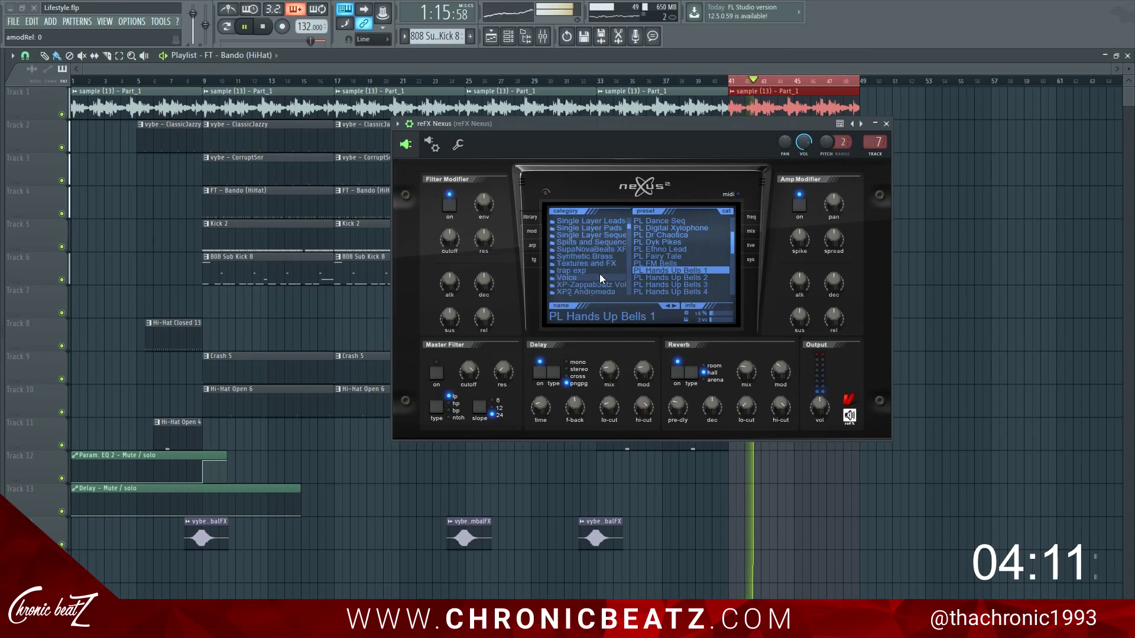
{"action": "scroll", "coordinate": [599, 274], "scroll_direction": "down", "scroll_amount": 5}
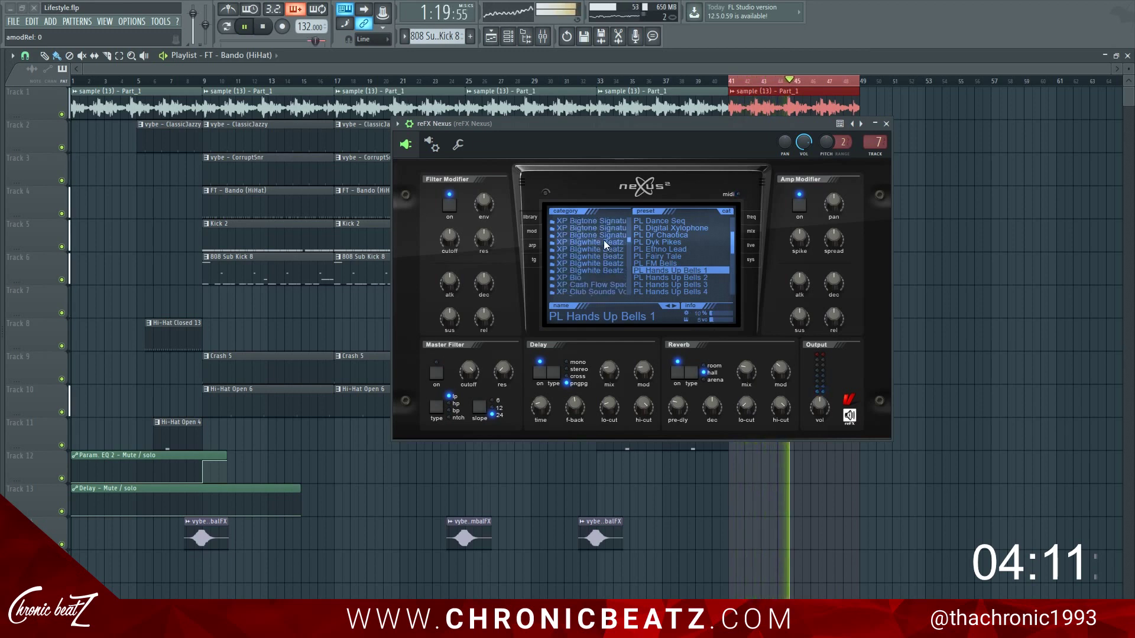
{"action": "scroll", "coordinate": [604, 240], "scroll_direction": "up", "scroll_amount": 1}
{"action": "left_click", "coordinate": [612, 226]}
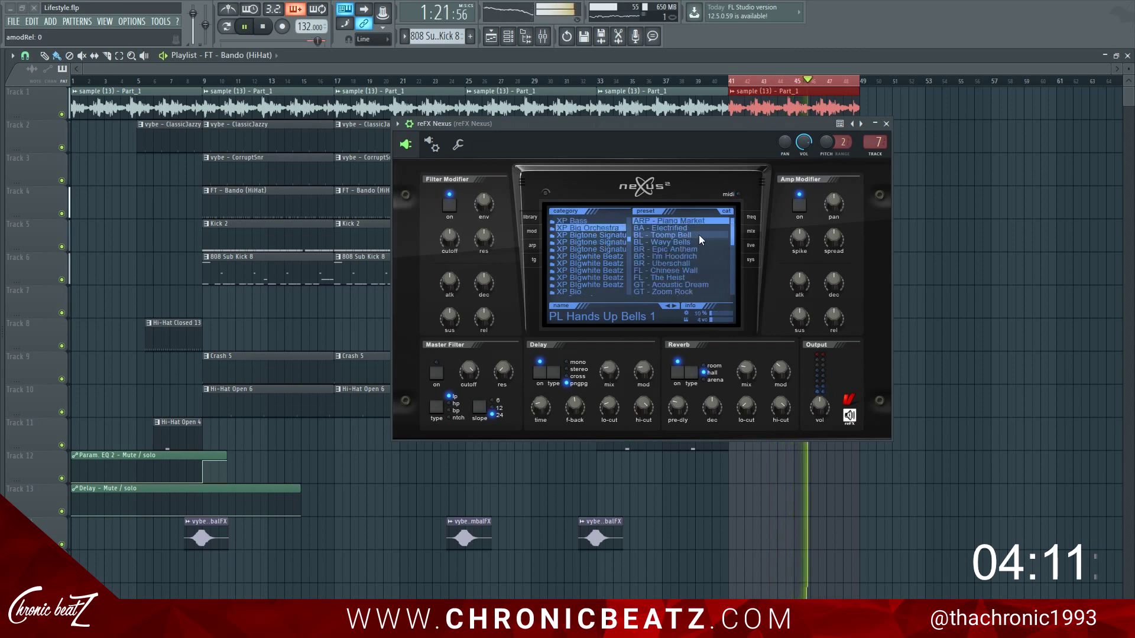
{"action": "left_click", "coordinate": [698, 235]}
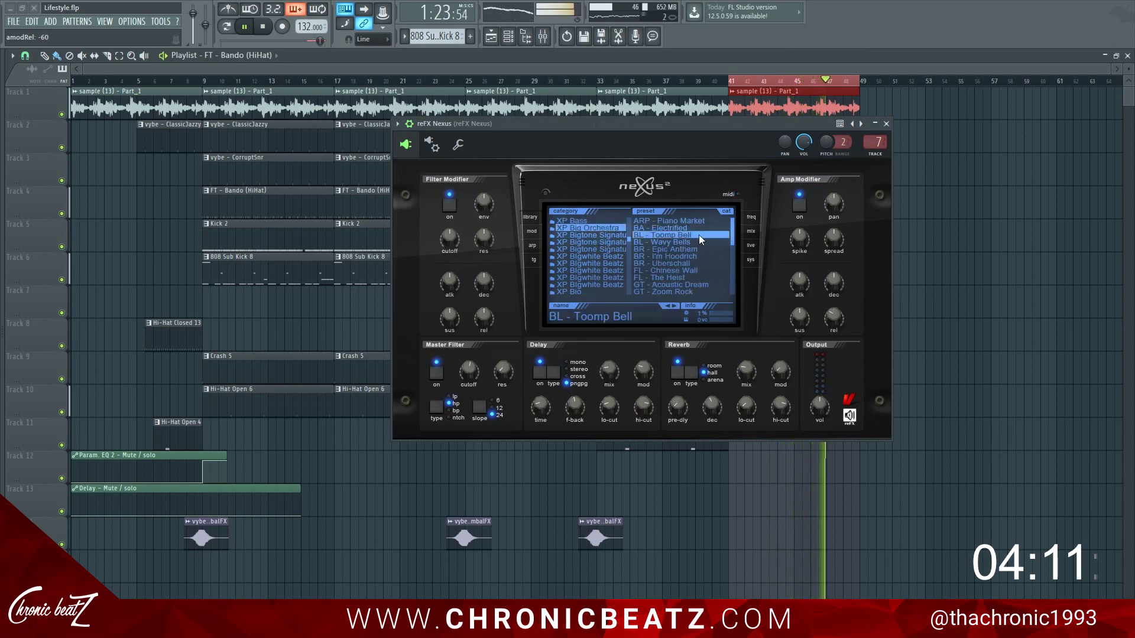
Open the XP Dance Orchestra category and audition its Bassoon Solo and Baroque presets.
{"action": "scroll", "coordinate": [594, 263], "scroll_direction": "down", "scroll_amount": 4}
{"action": "left_click", "coordinate": [605, 263]}
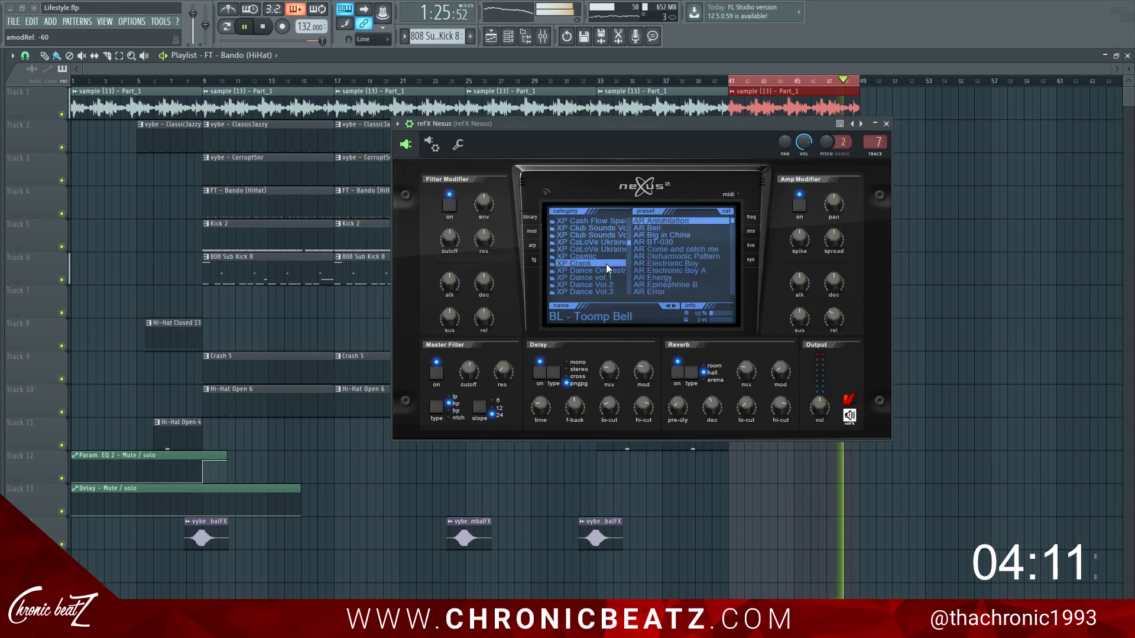
{"action": "left_click", "coordinate": [608, 270]}
{"action": "left_click", "coordinate": [684, 234]}
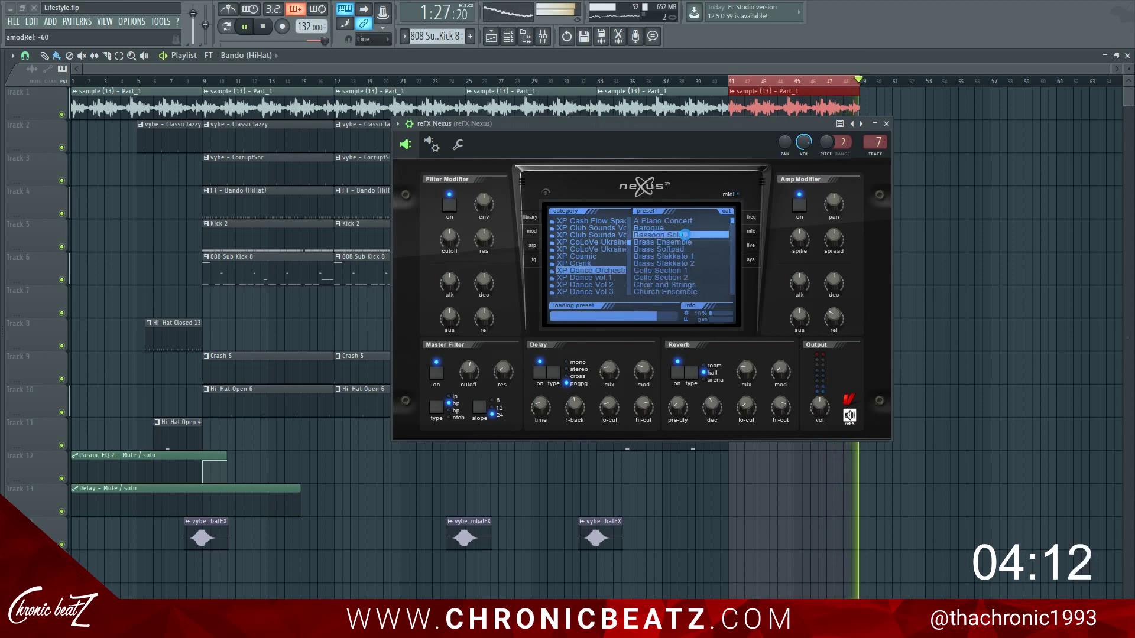
{"action": "left_click", "coordinate": [690, 227]}
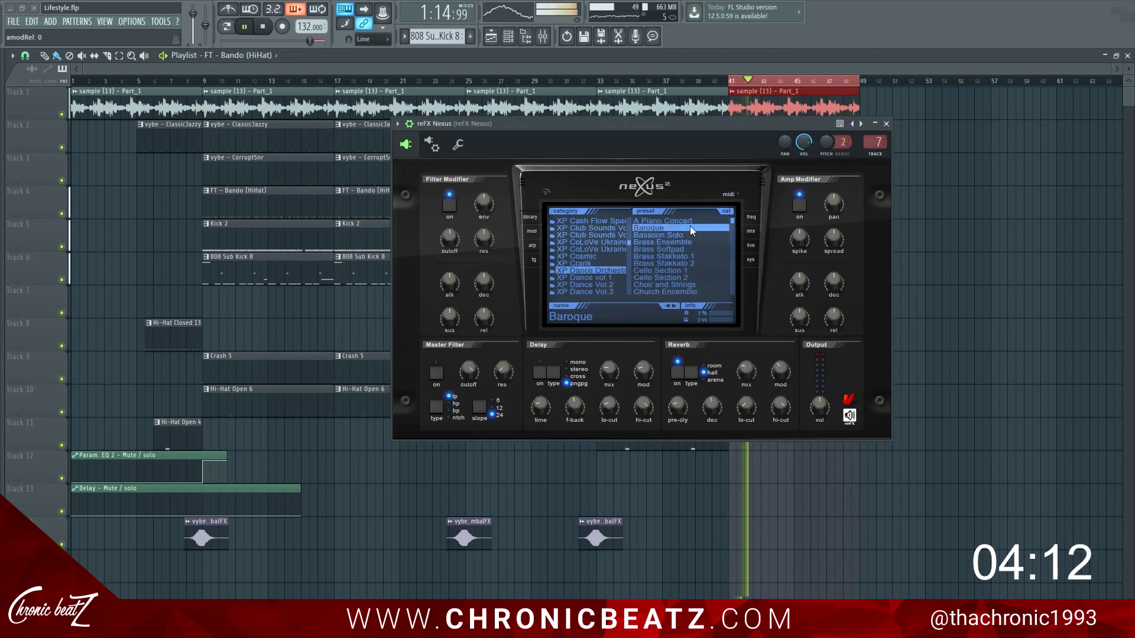
Audition the Clarinet Solo, Concert Guitar and Dark Horns 1 presets in the same category.
{"action": "scroll", "coordinate": [689, 261], "scroll_direction": "down", "scroll_amount": 1}
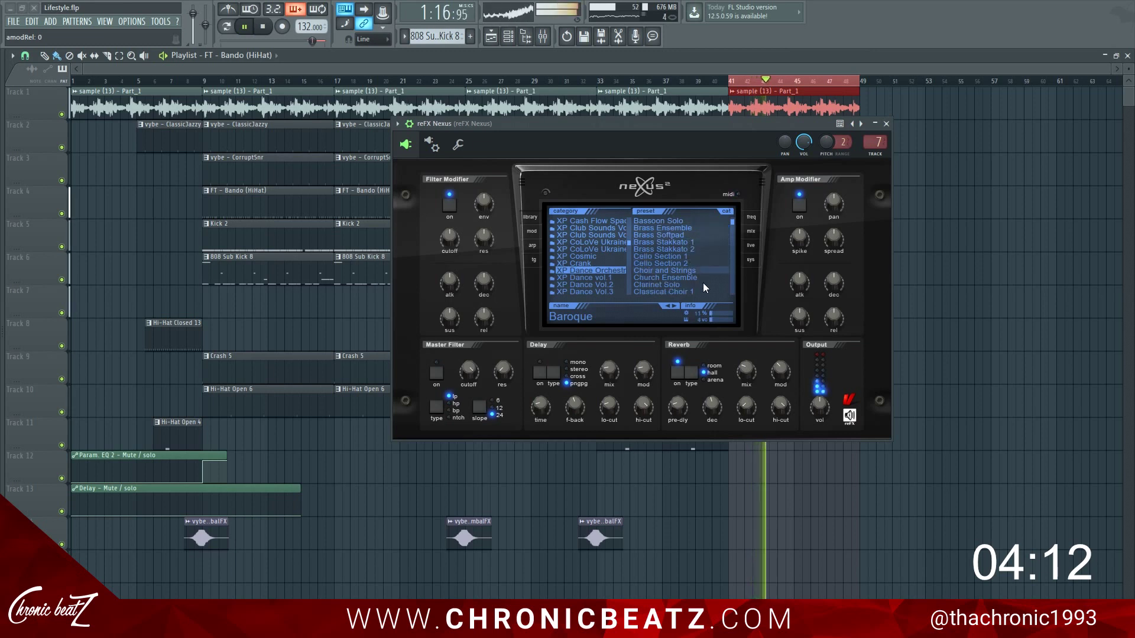
{"action": "left_click", "coordinate": [703, 284]}
{"action": "scroll", "coordinate": [705, 279], "scroll_direction": "down", "scroll_amount": 2}
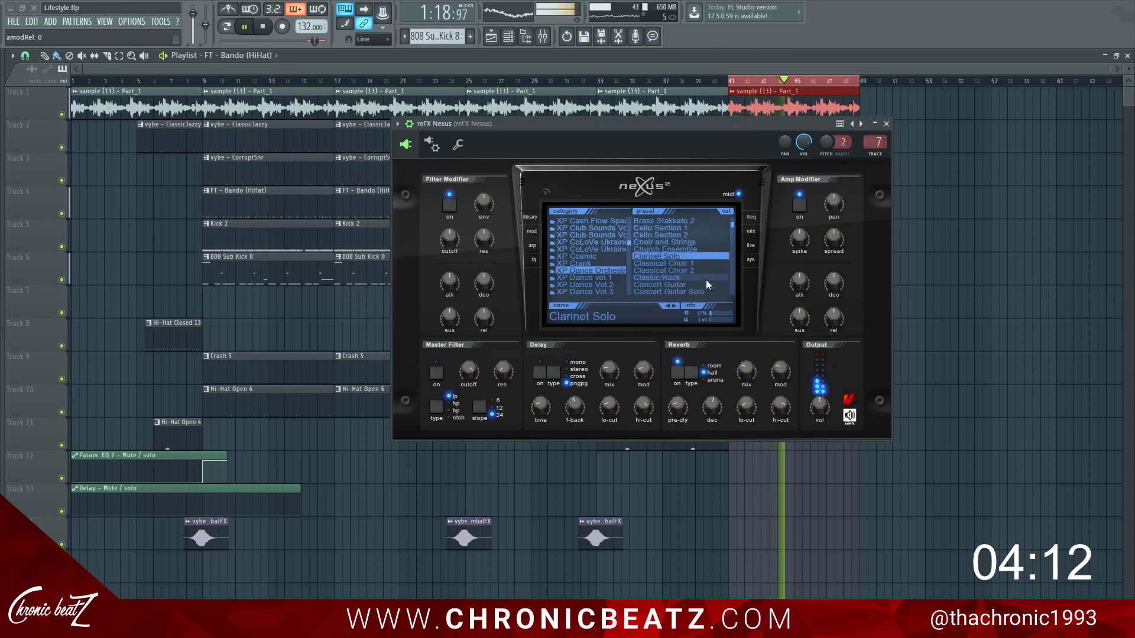
{"action": "left_click", "coordinate": [704, 285]}
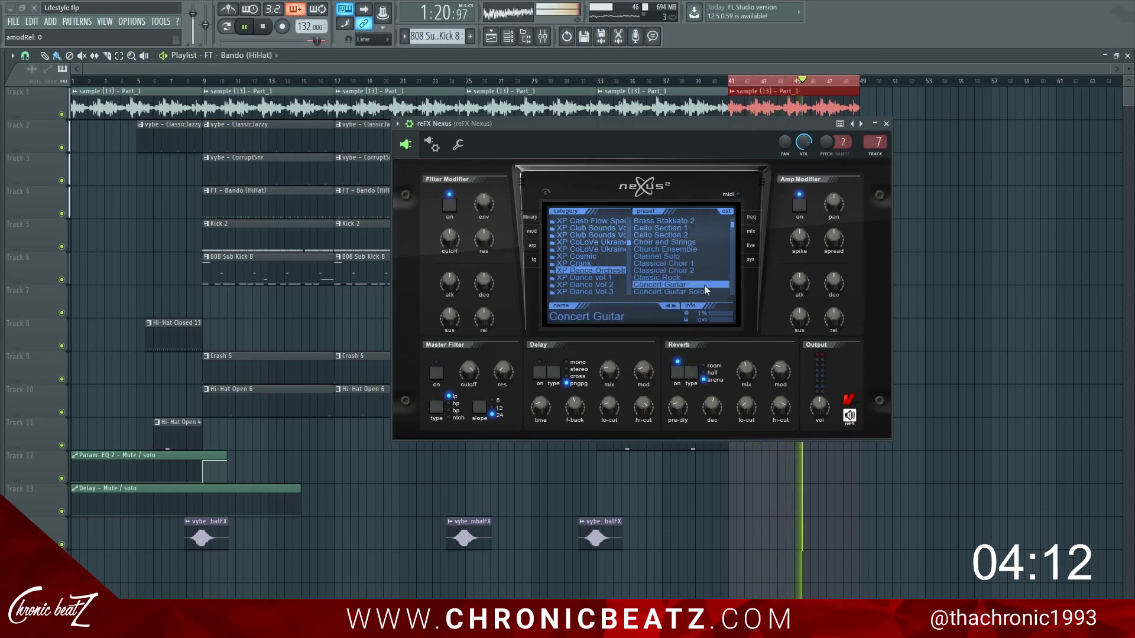
{"action": "scroll", "coordinate": [704, 284], "scroll_direction": "down", "scroll_amount": 2}
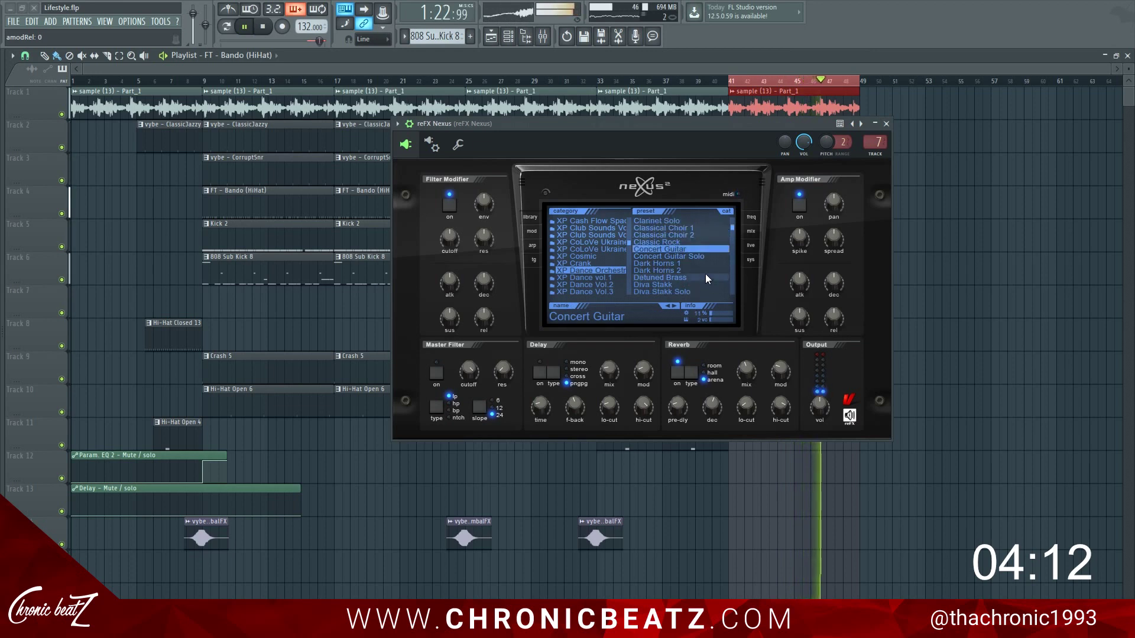
{"action": "left_click", "coordinate": [706, 264]}
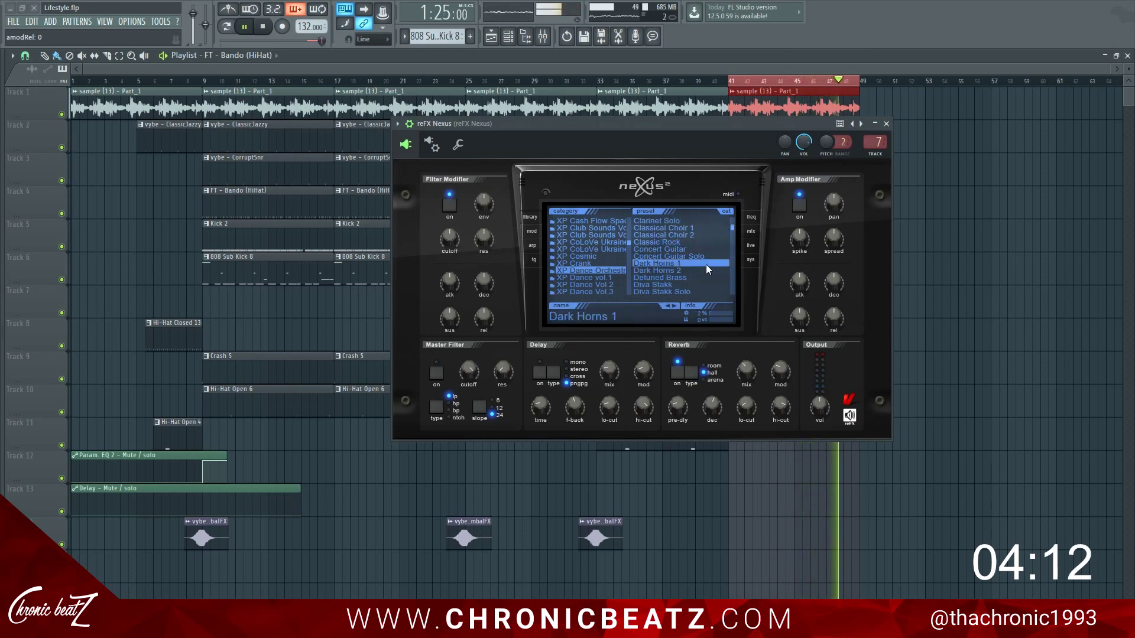
Audition Eastern Vibes and Gated Ensemble 1, and load the Gated Ensemble 2 preset.
{"action": "scroll", "coordinate": [706, 264], "scroll_direction": "down", "scroll_amount": 2}
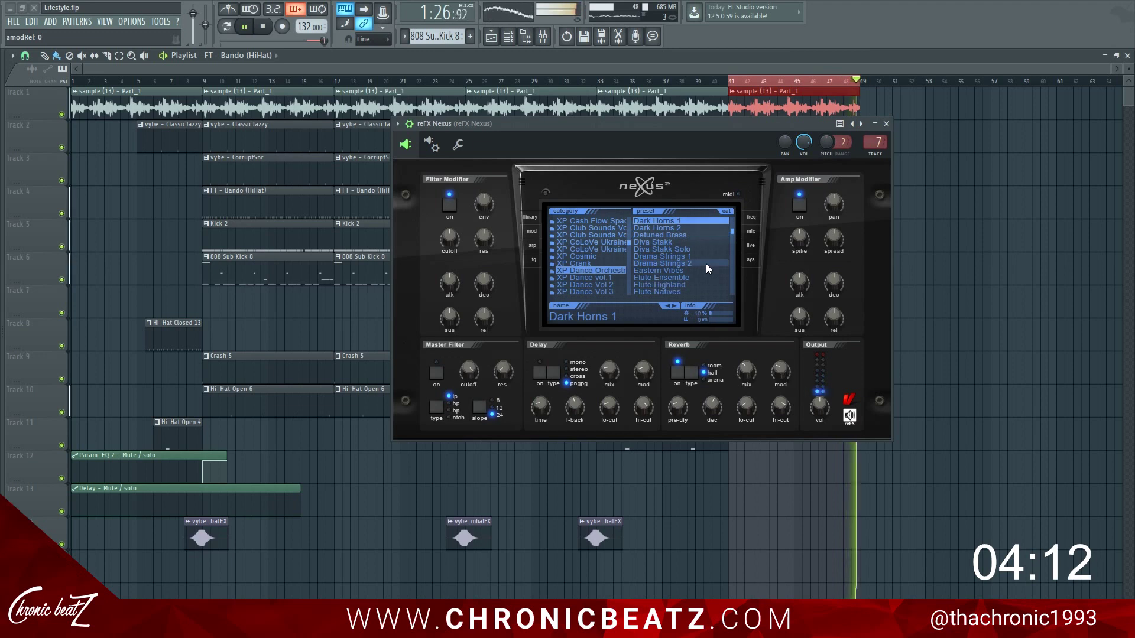
{"action": "left_click", "coordinate": [699, 271]}
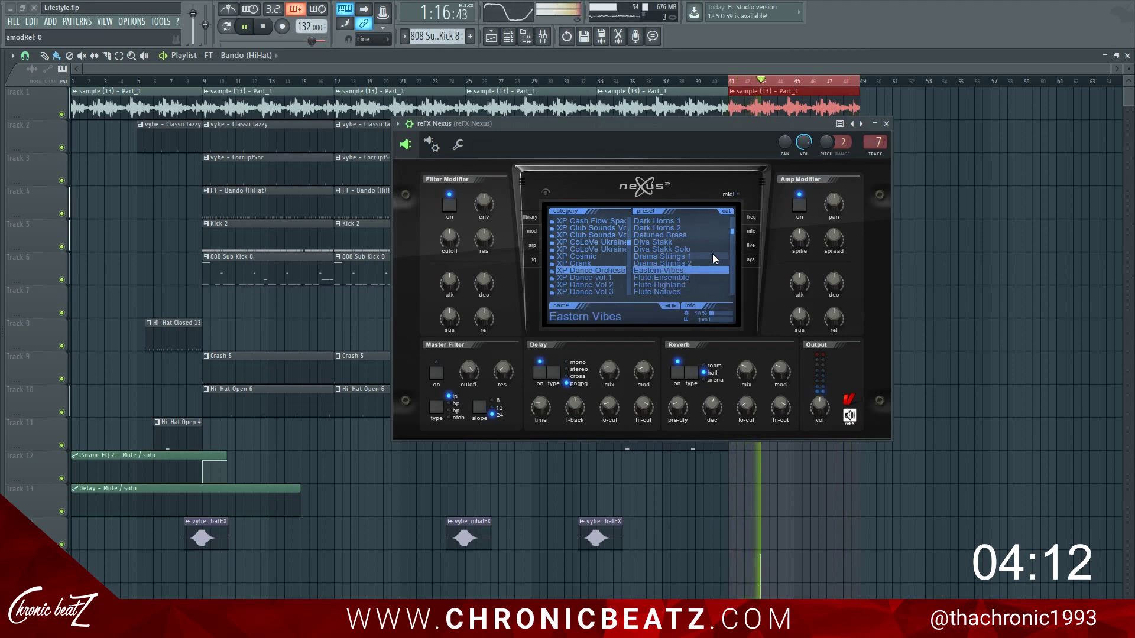
{"action": "scroll", "coordinate": [705, 263], "scroll_direction": "down", "scroll_amount": 3}
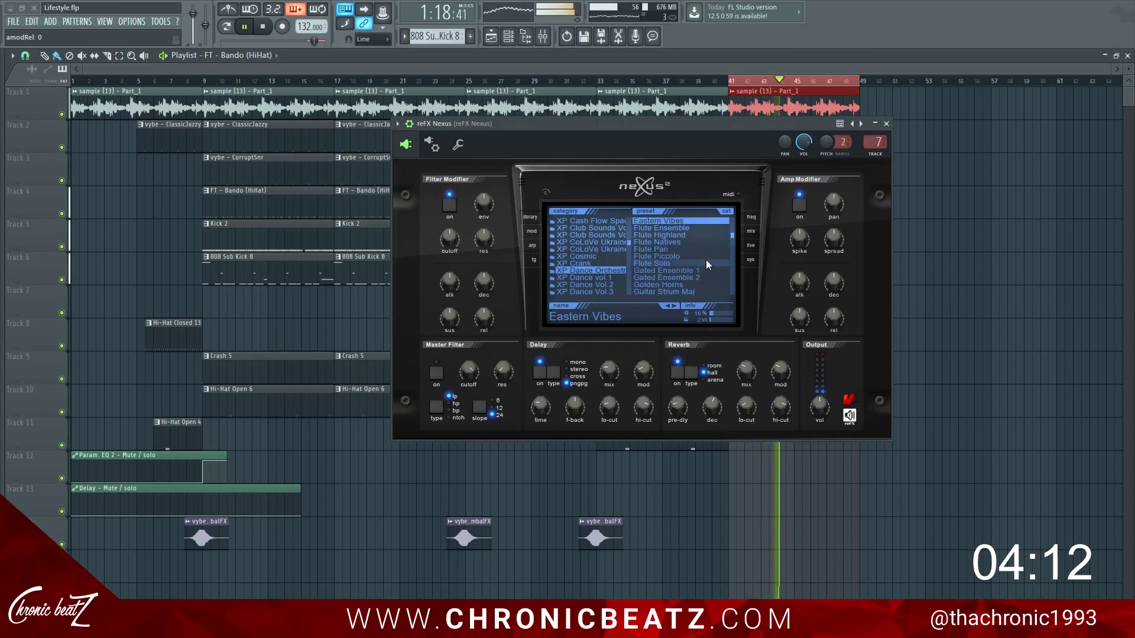
{"action": "scroll", "coordinate": [704, 262], "scroll_direction": "down", "scroll_amount": 1}
{"action": "left_click", "coordinate": [707, 256]}
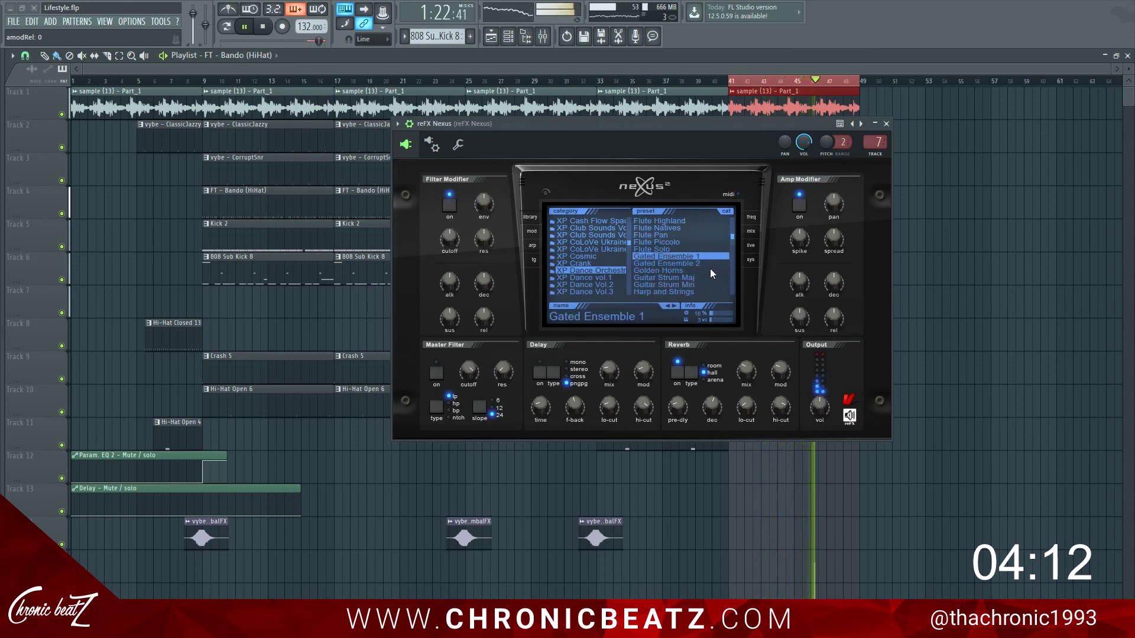
{"action": "left_click", "coordinate": [713, 263]}
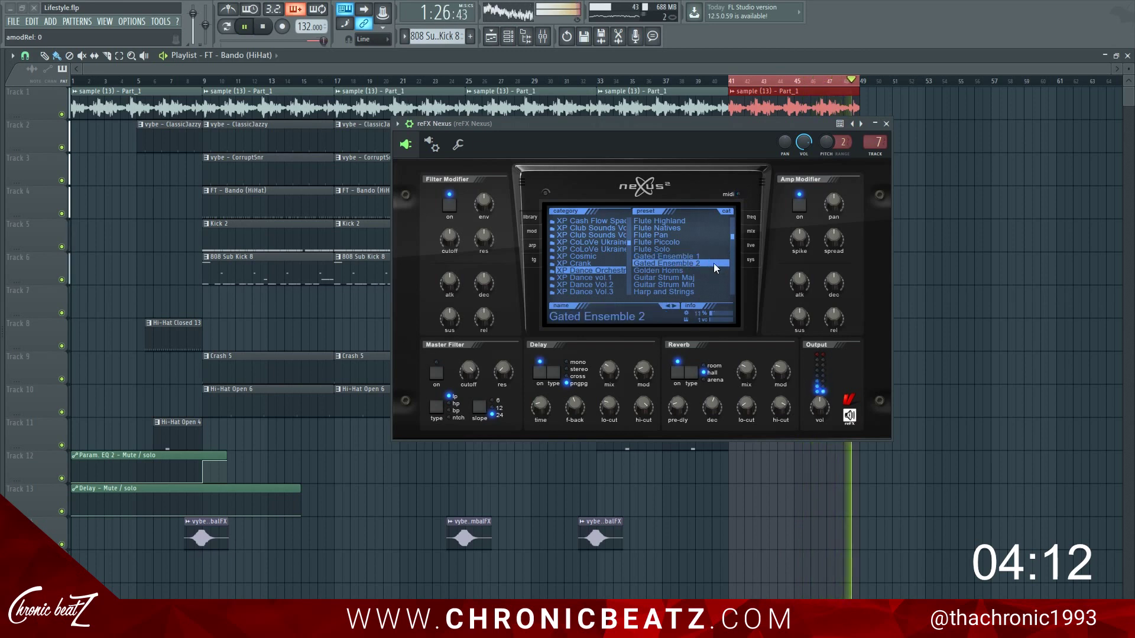
Browse the preset list of the Gated Pads category for a suitable sound.
{"action": "scroll", "coordinate": [588, 254], "scroll_direction": "up", "scroll_amount": 5}
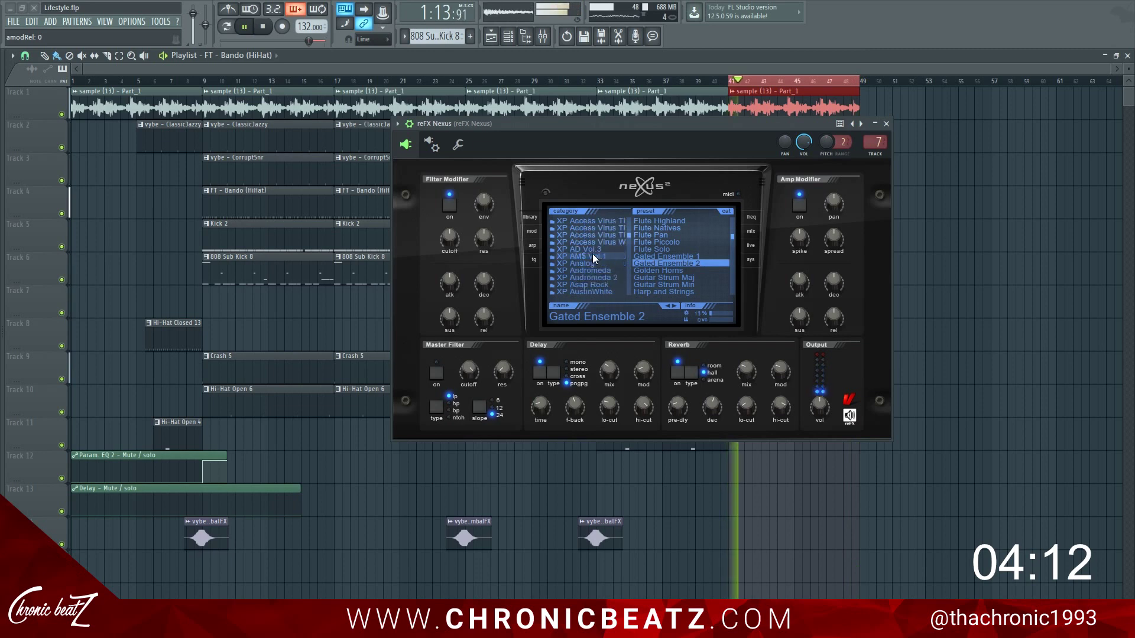
{"action": "scroll", "coordinate": [611, 242], "scroll_direction": "up", "scroll_amount": 8}
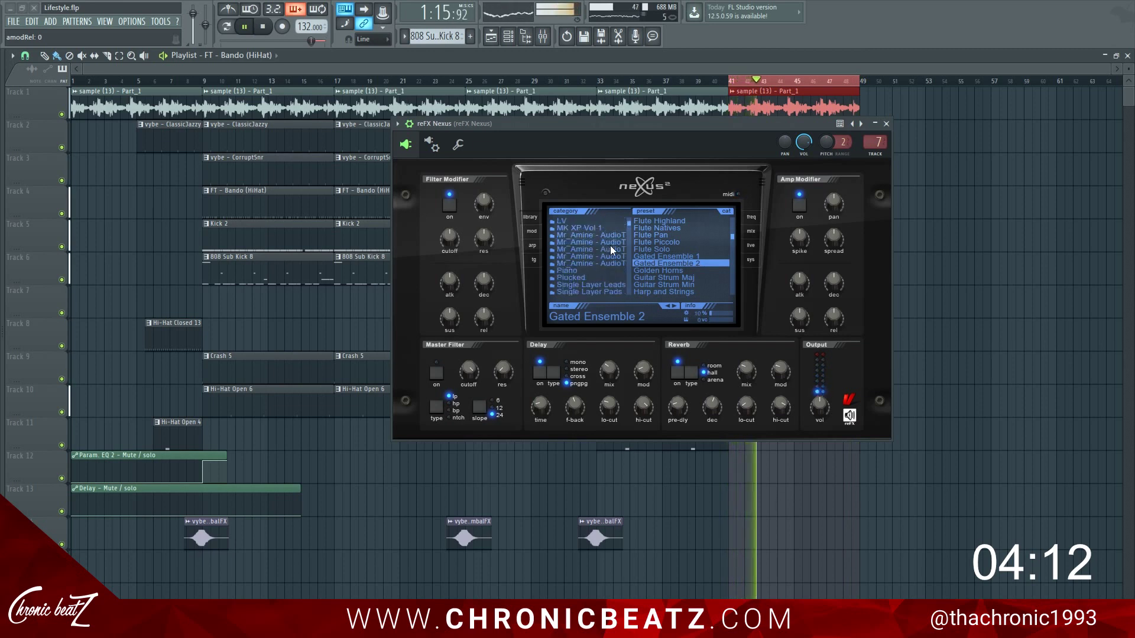
{"action": "left_click", "coordinate": [607, 256]}
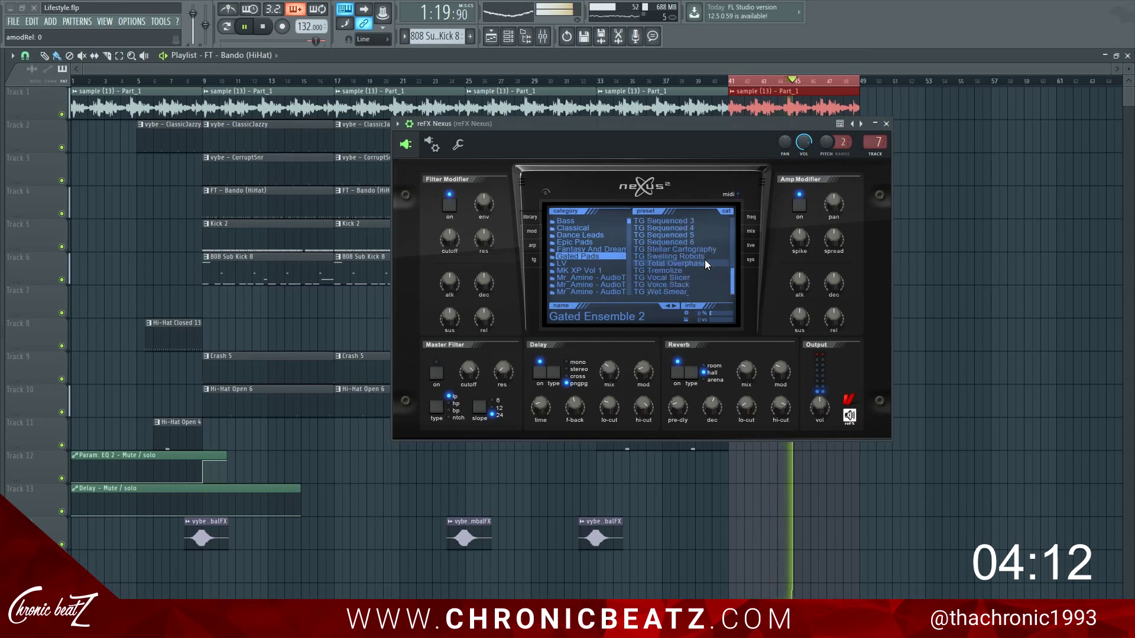
{"action": "scroll", "coordinate": [727, 268], "scroll_direction": "up", "scroll_amount": 5}
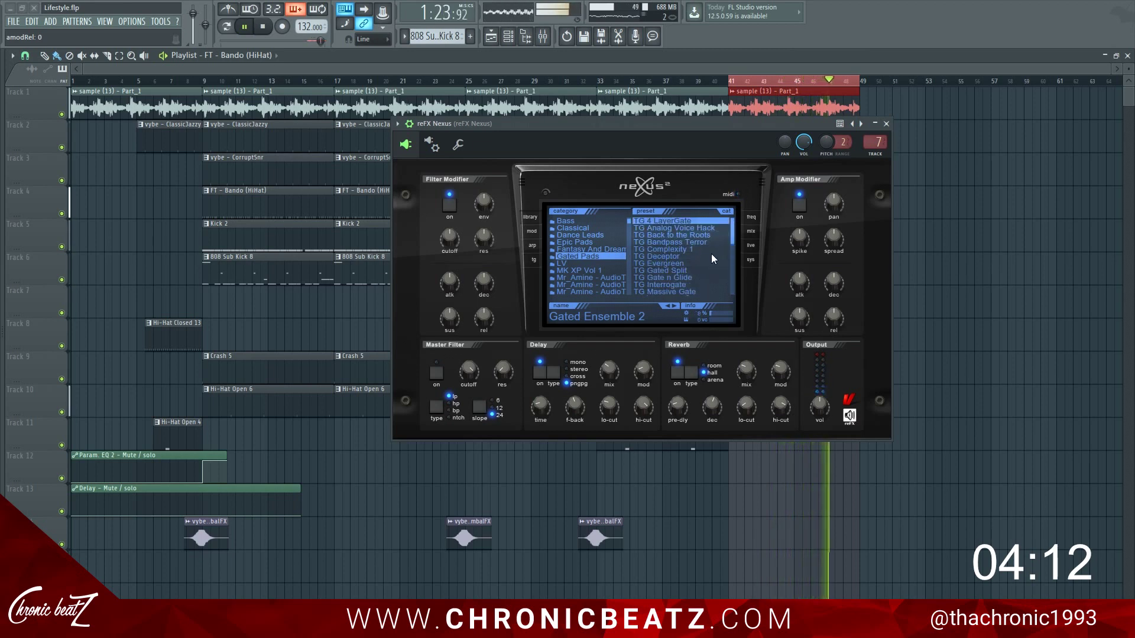
{"action": "scroll", "coordinate": [710, 257], "scroll_direction": "down", "scroll_amount": 3}
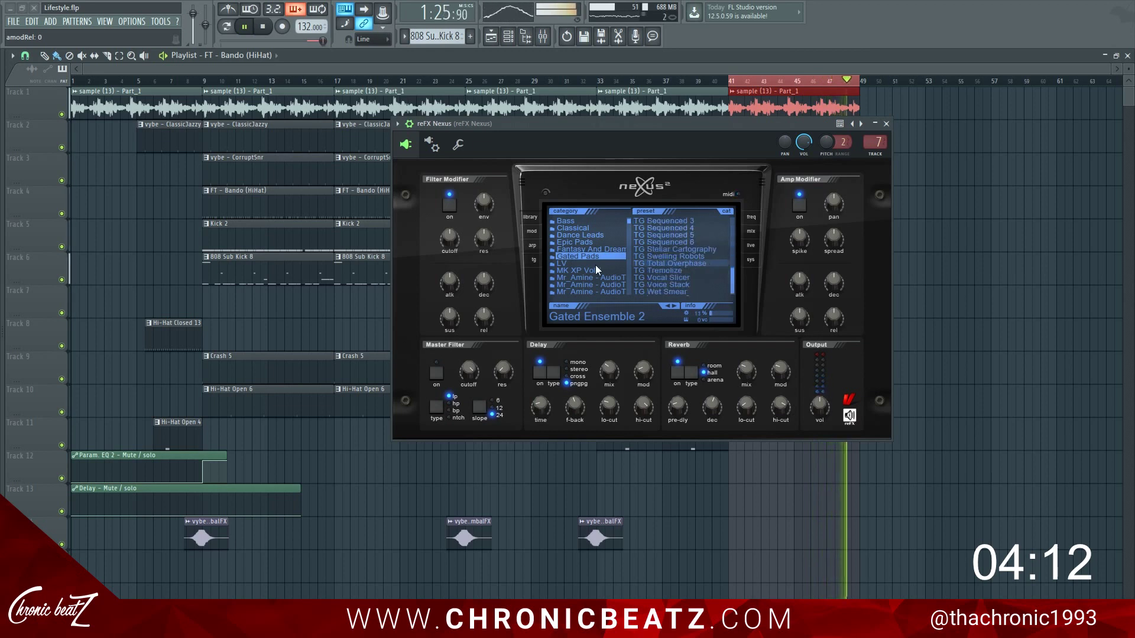
Search the Nexus preset library for "lofi".
{"action": "right_click", "coordinate": [566, 264]}
{"action": "left_click", "coordinate": [625, 338]}
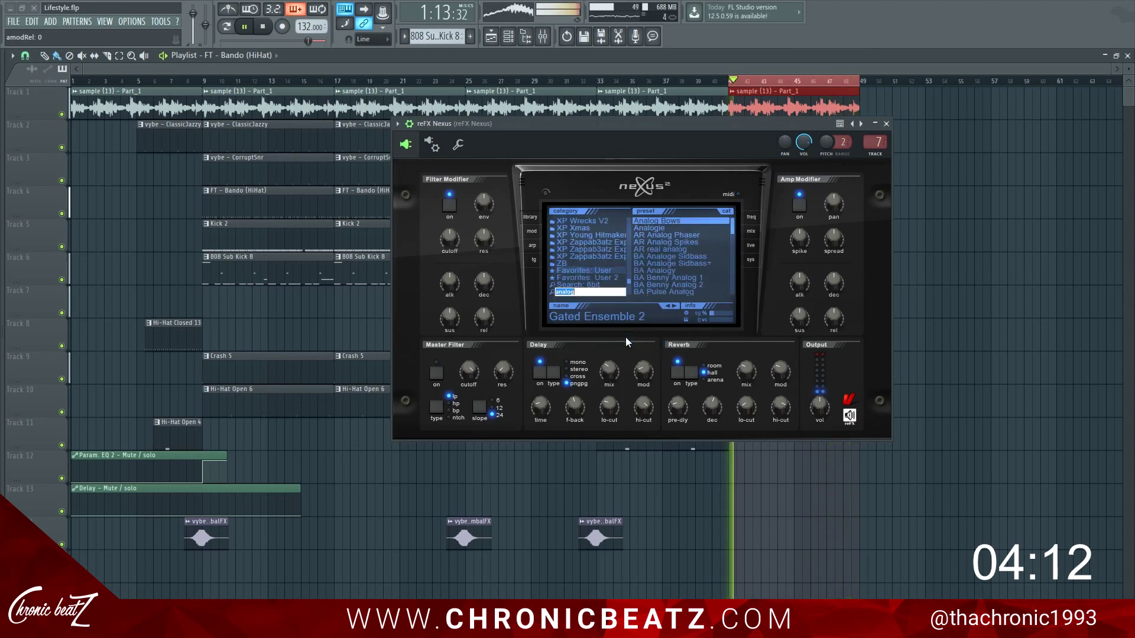
{"action": "type", "text": "lof"}
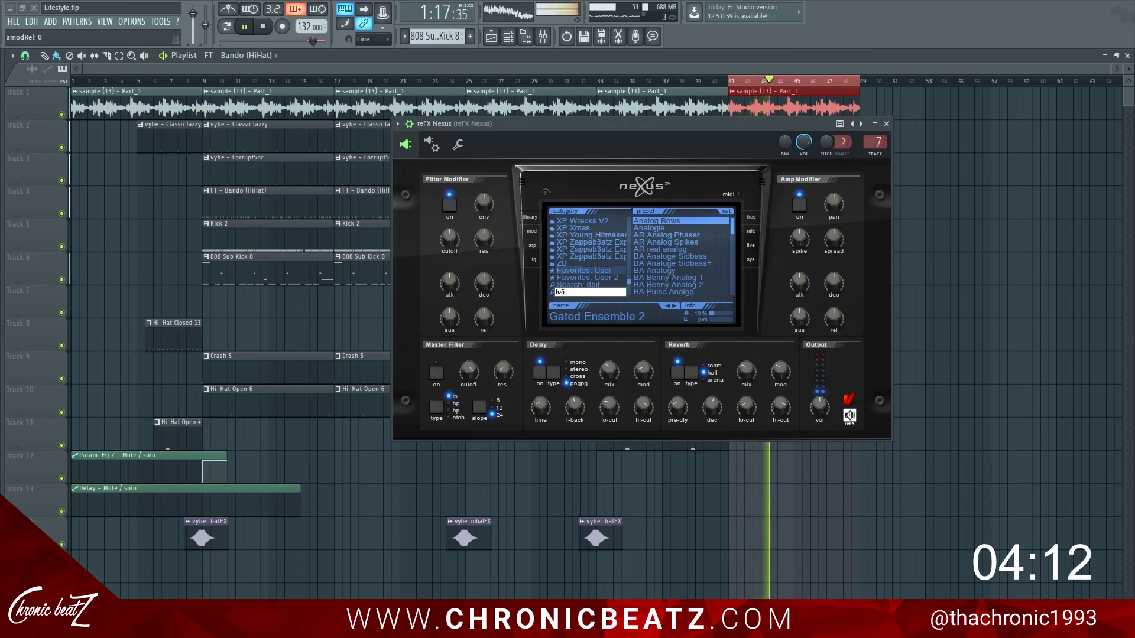
{"action": "type", "text": "i"}
{"action": "key", "text": "Return"}
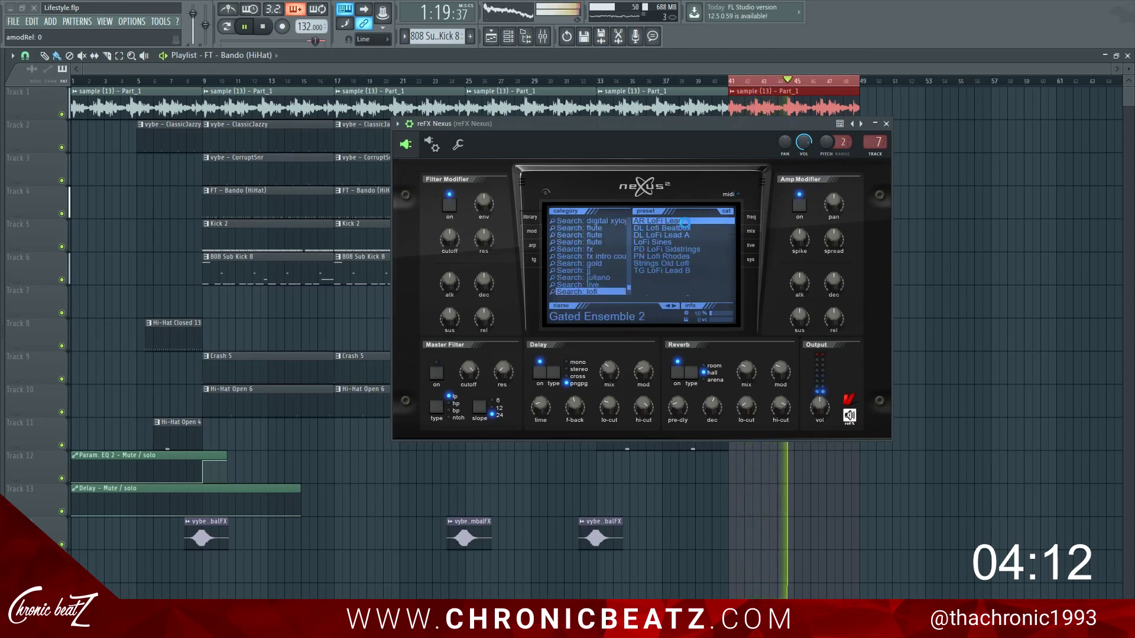
Load the AR LoFi Lead preset in Nexus and set its arpeggiator speed to 1/4.
{"action": "left_click", "coordinate": [685, 223]}
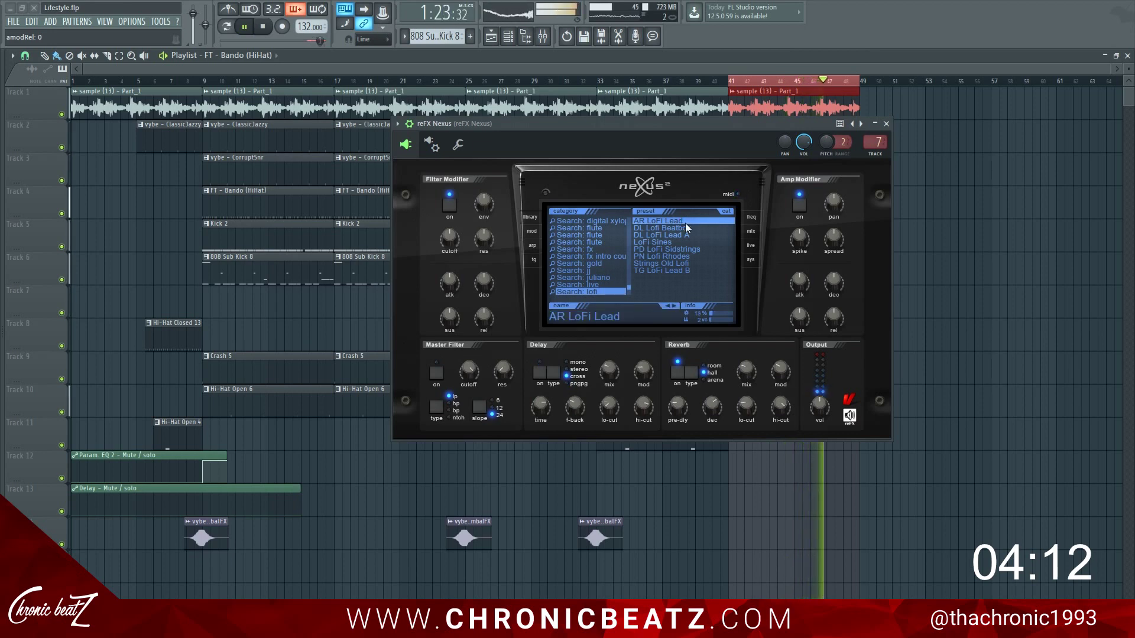
{"action": "left_click", "coordinate": [535, 245]}
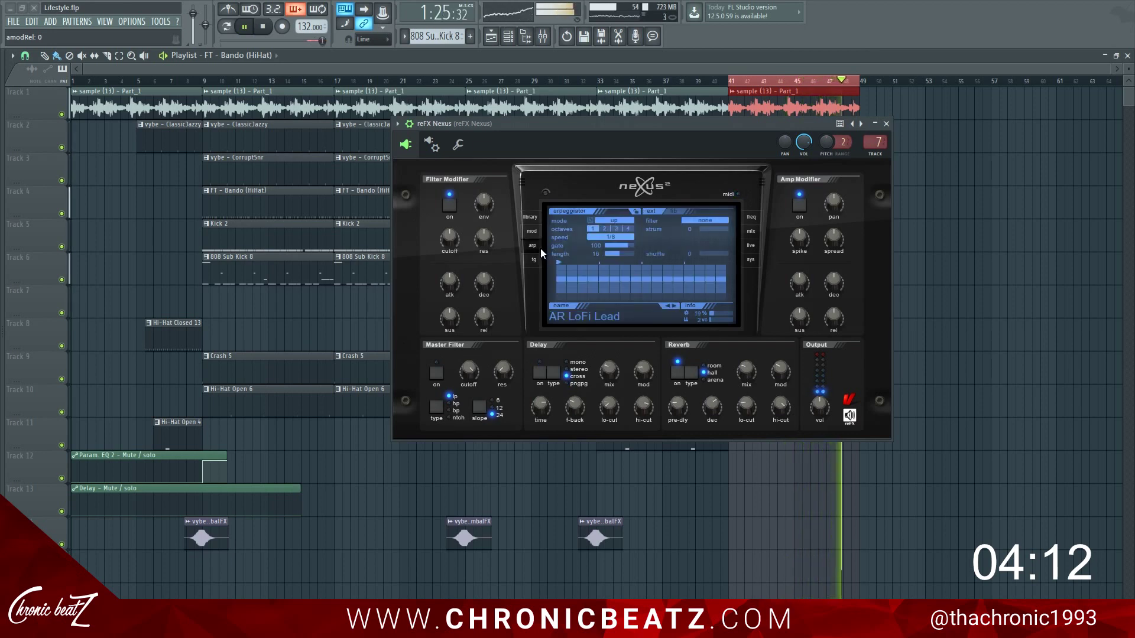
{"action": "left_click", "coordinate": [610, 237]}
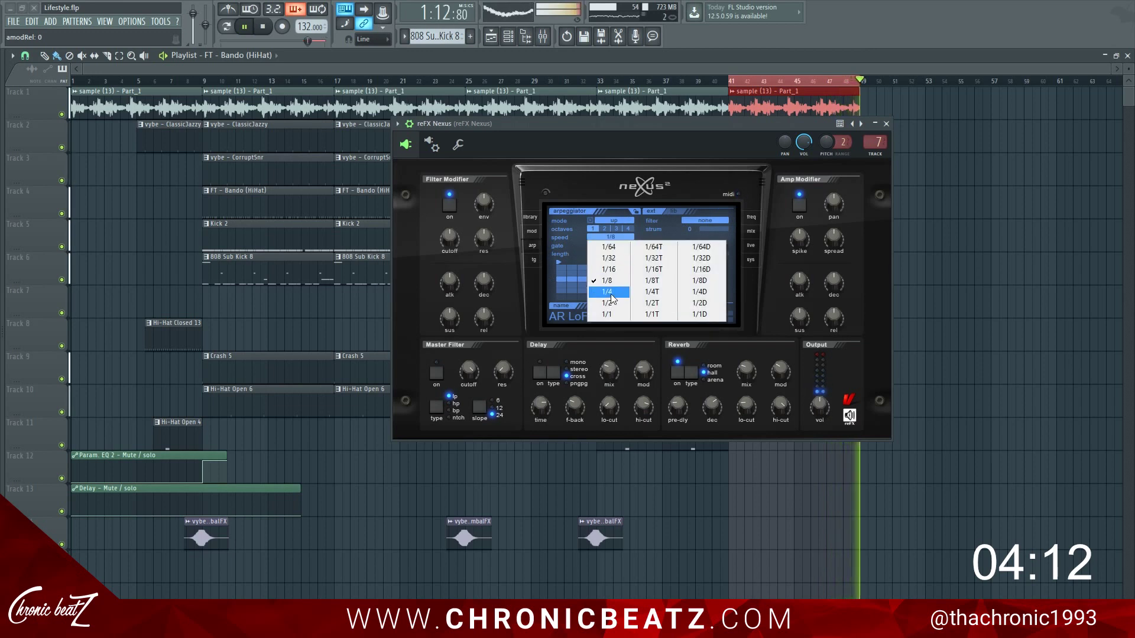
{"action": "left_click", "coordinate": [611, 293]}
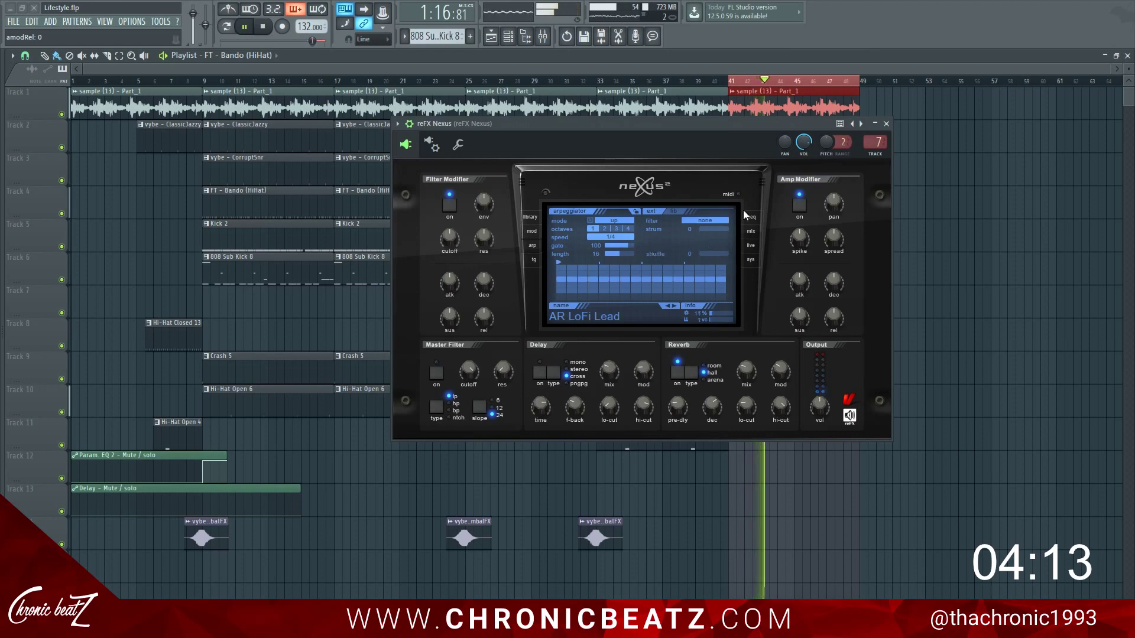
{"action": "left_click", "coordinate": [887, 124]}
Lengthen all the reFX Nexus melody notes equally in the piano roll and transpose them up one octave.
{"action": "double_click", "coordinate": [823, 306]}
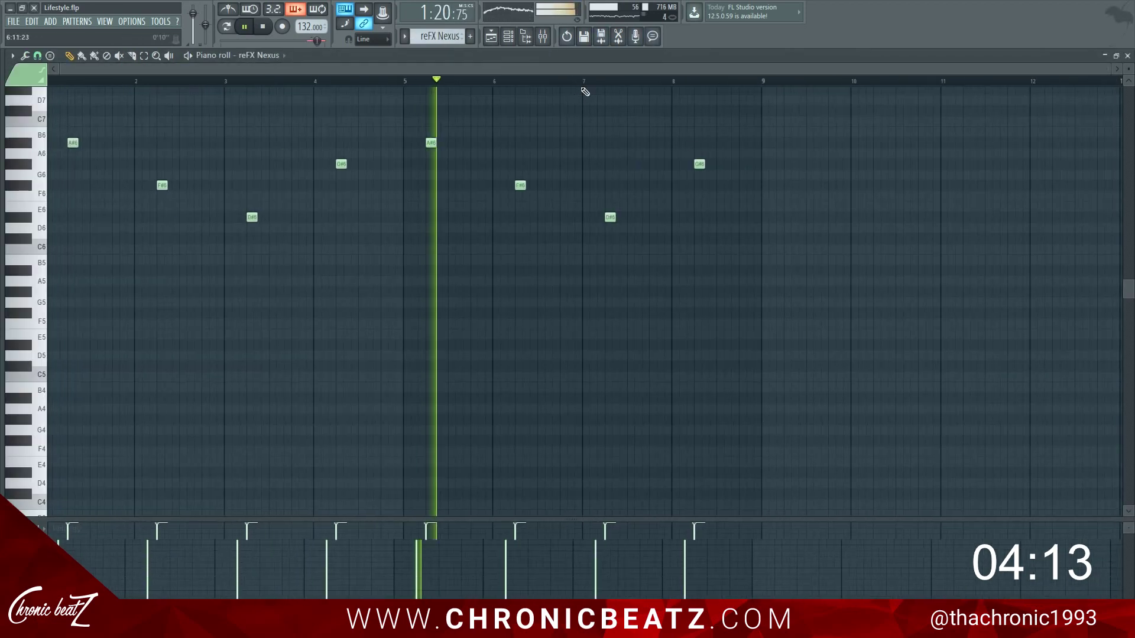
{"action": "key", "text": "space"}
{"action": "key", "text": "ctrl+a"}
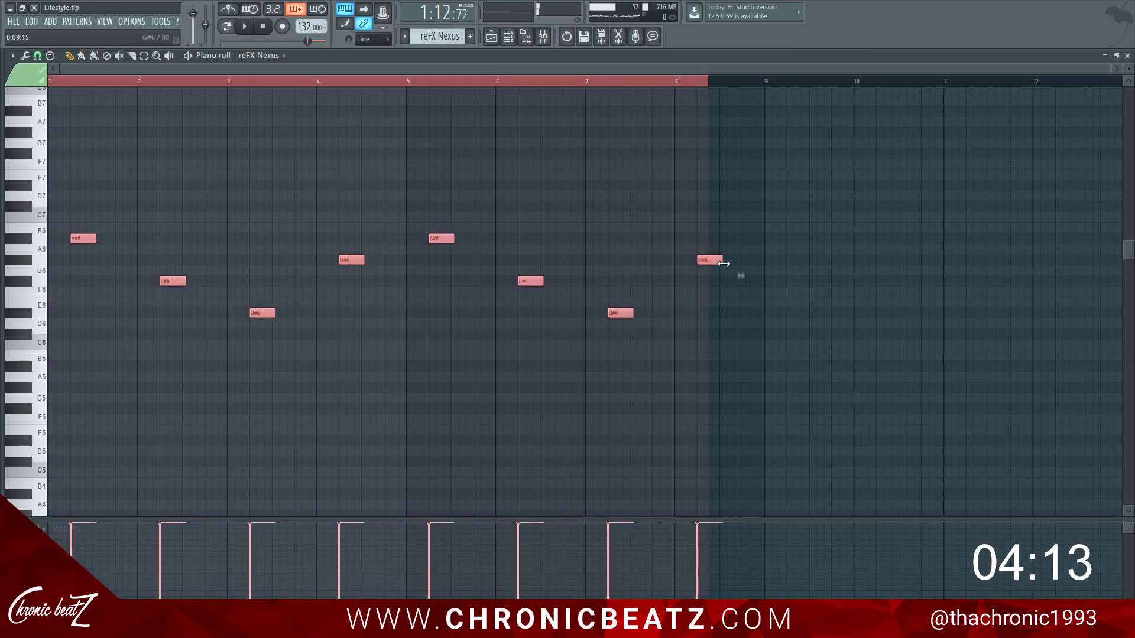
{"action": "key", "text": "ctrl+d"}
{"action": "key", "text": "space"}
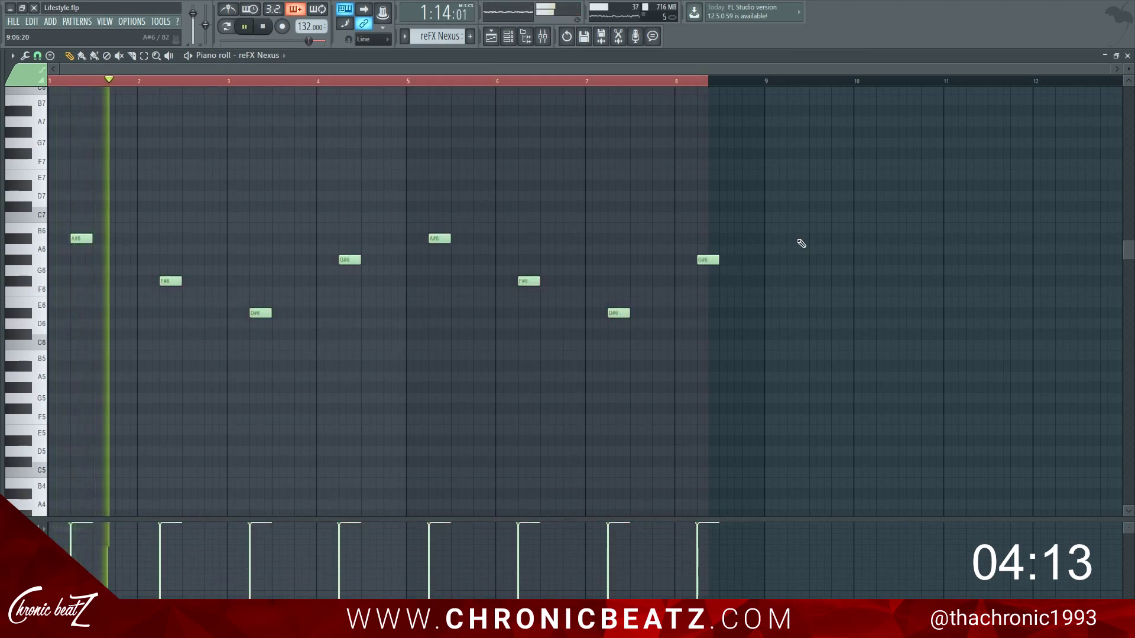
{"action": "key", "text": "ctrl+Up"}
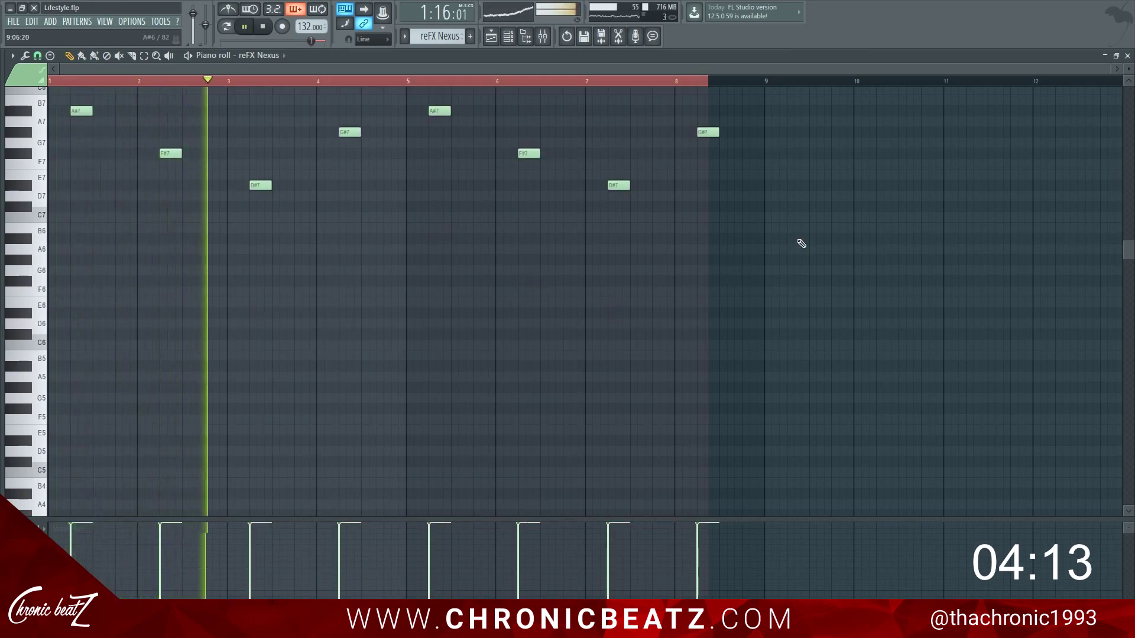
{"action": "scroll", "coordinate": [799, 240], "scroll_direction": "up", "scroll_amount": 3}
{"action": "scroll", "coordinate": [800, 240], "scroll_direction": "up", "scroll_amount": 2}
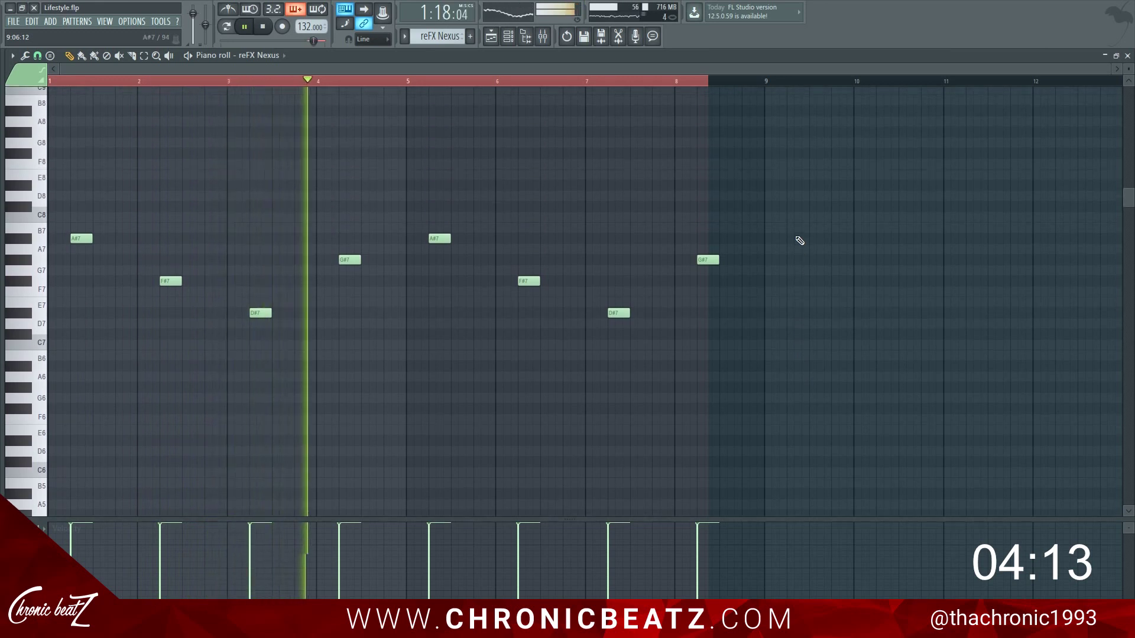
{"action": "left_click", "coordinate": [733, 83]}
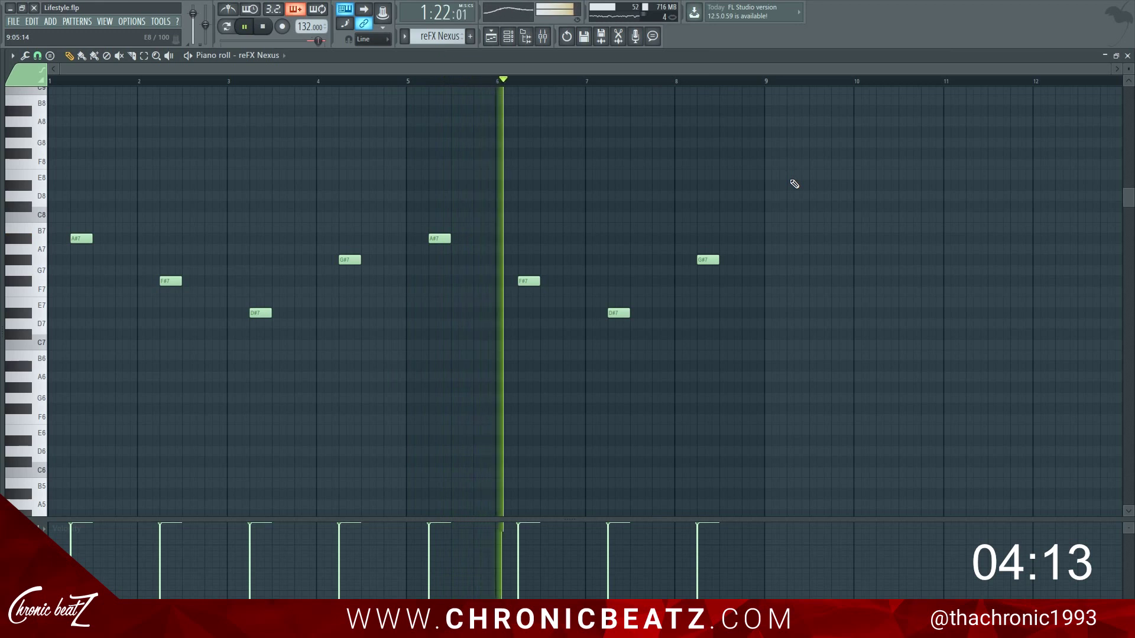
Make the melody legato by extending each note to the next, and stretch the last note to the end of bar 8.
{"action": "key", "text": "ctrl+l"}
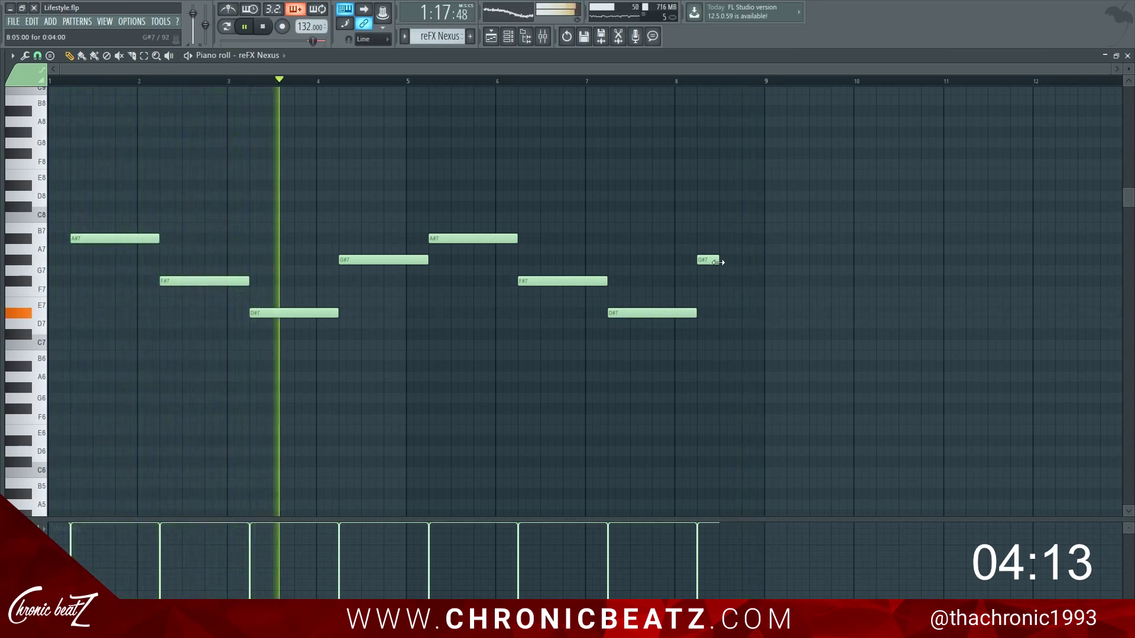
{"action": "left_click_drag", "start_coordinate": [718, 259], "coordinate": [762, 275]}
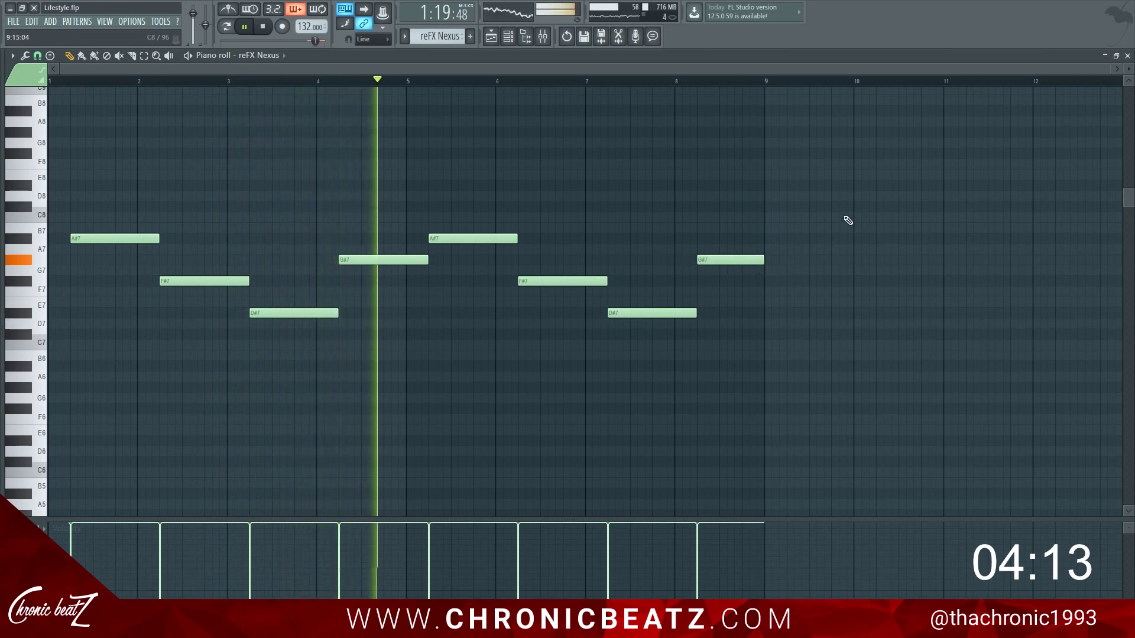
Enable FabFilter Micro on the reFX Nexus mixer track and raise its low-pass cutoff frequency.
{"action": "key", "text": "Escape"}
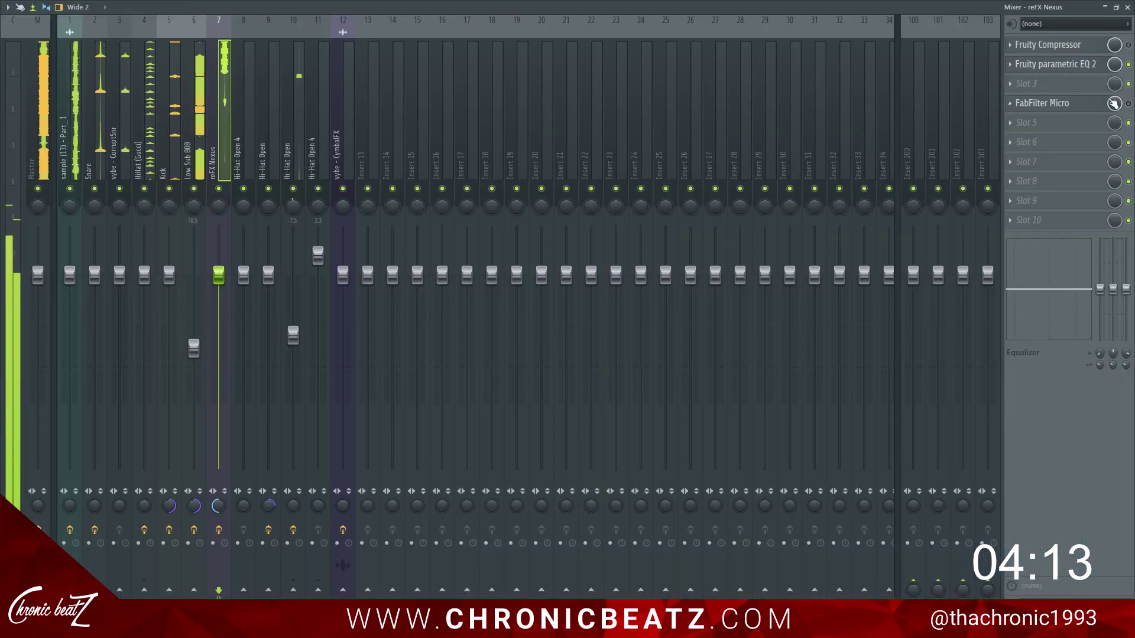
{"action": "left_click", "coordinate": [1127, 103]}
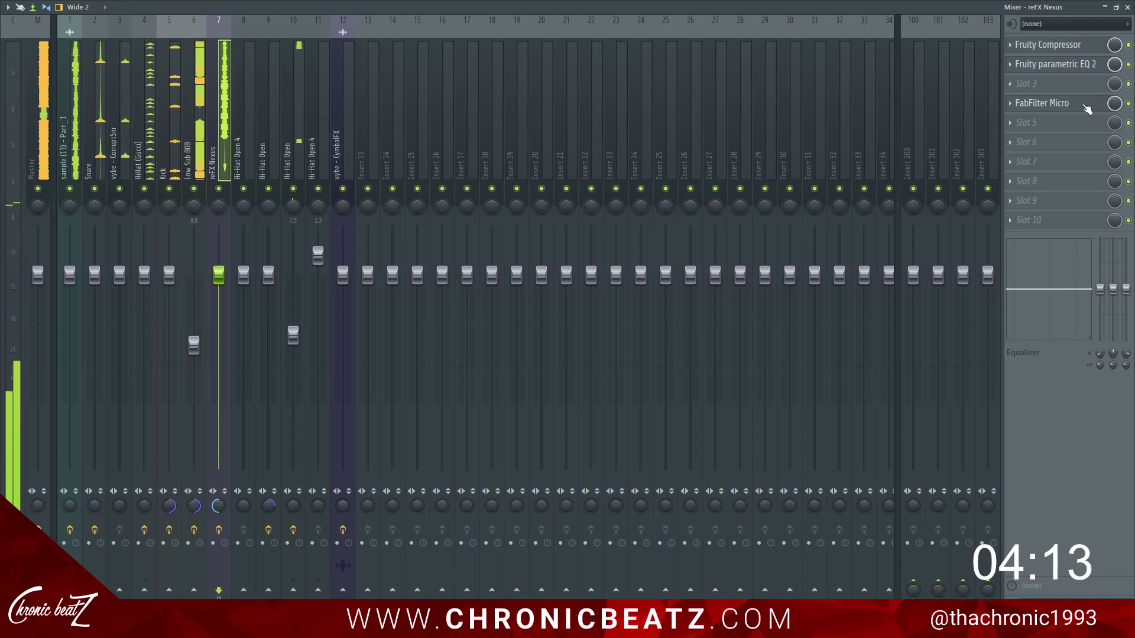
{"action": "left_click", "coordinate": [1086, 104]}
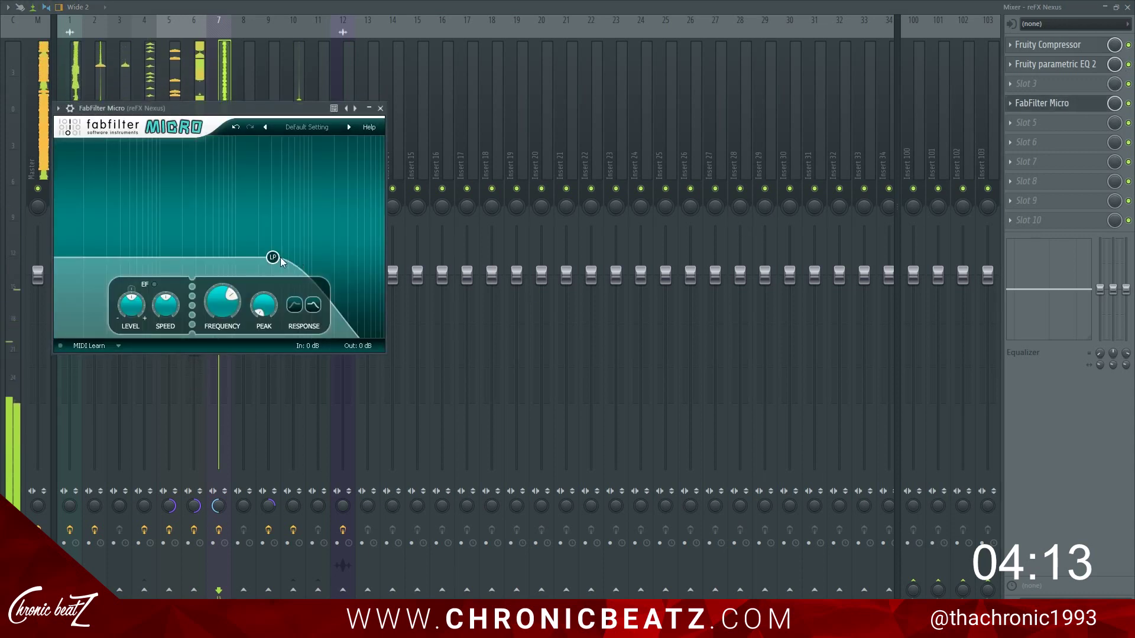
{"action": "left_click_drag", "start_coordinate": [274, 257], "coordinate": [327, 259]}
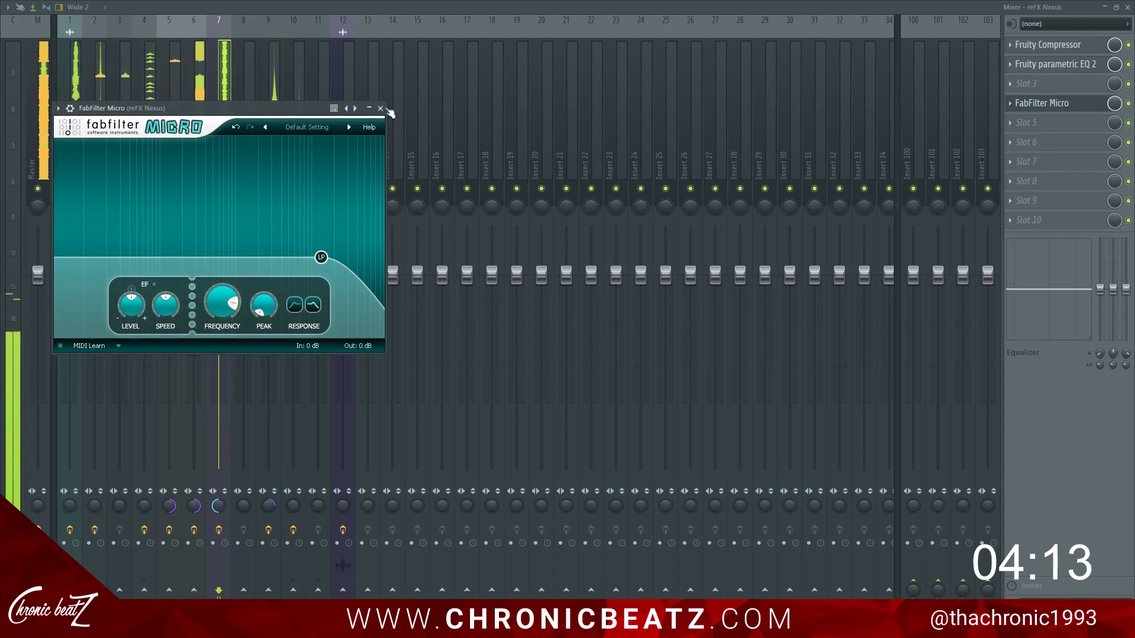
{"action": "left_click", "coordinate": [380, 109]}
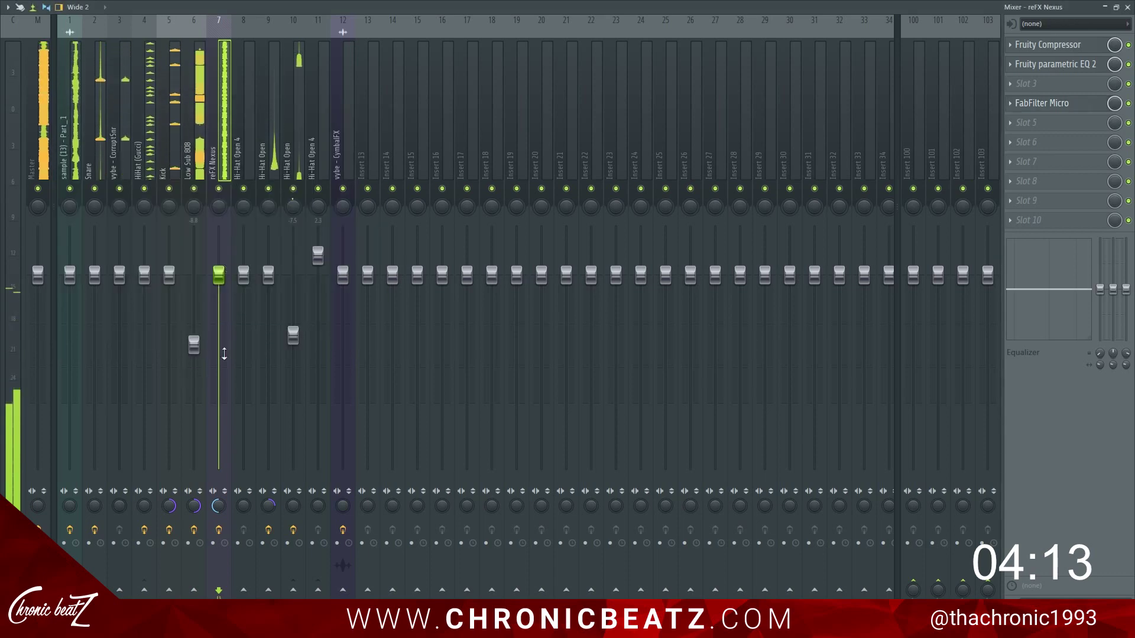
Lower the reFX Nexus mixer fader slightly and add Fruity Reeverb 2 in slot 10 of its effects chain.
{"action": "left_click_drag", "start_coordinate": [223, 352], "coordinate": [223, 364]}
{"action": "left_click", "coordinate": [1028, 220]}
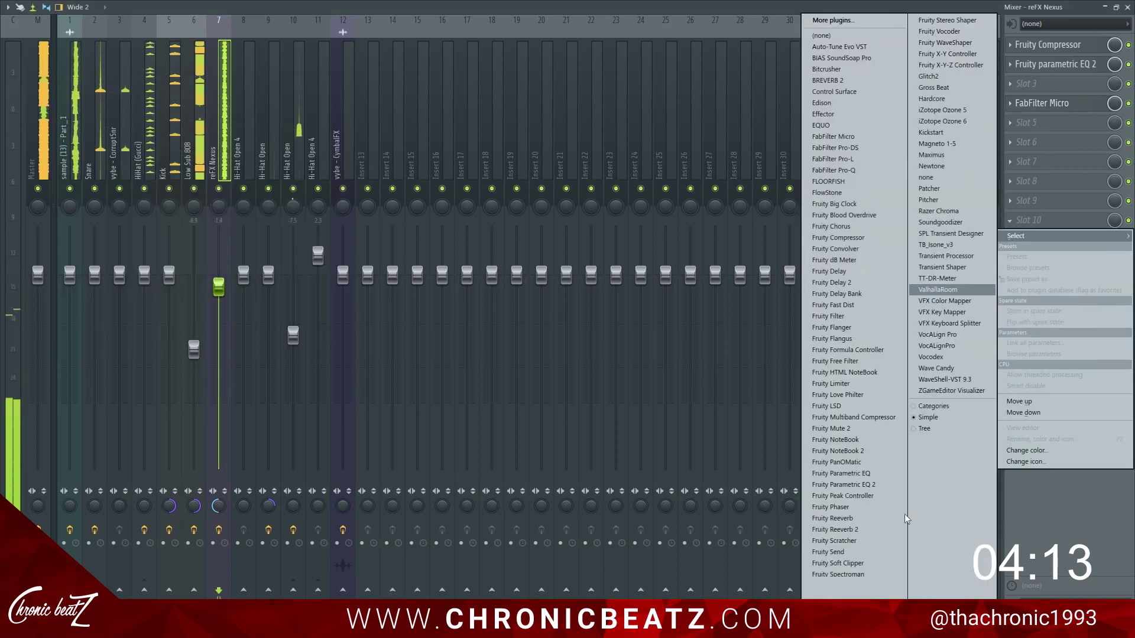
{"action": "left_click", "coordinate": [835, 530]}
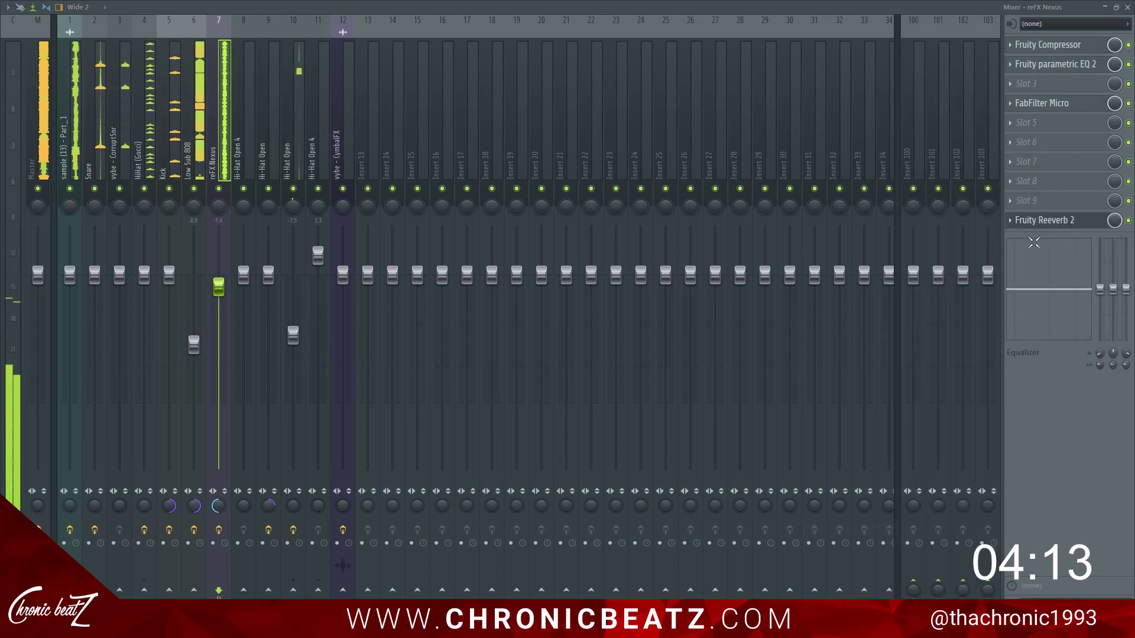
{"action": "left_click", "coordinate": [1052, 225]}
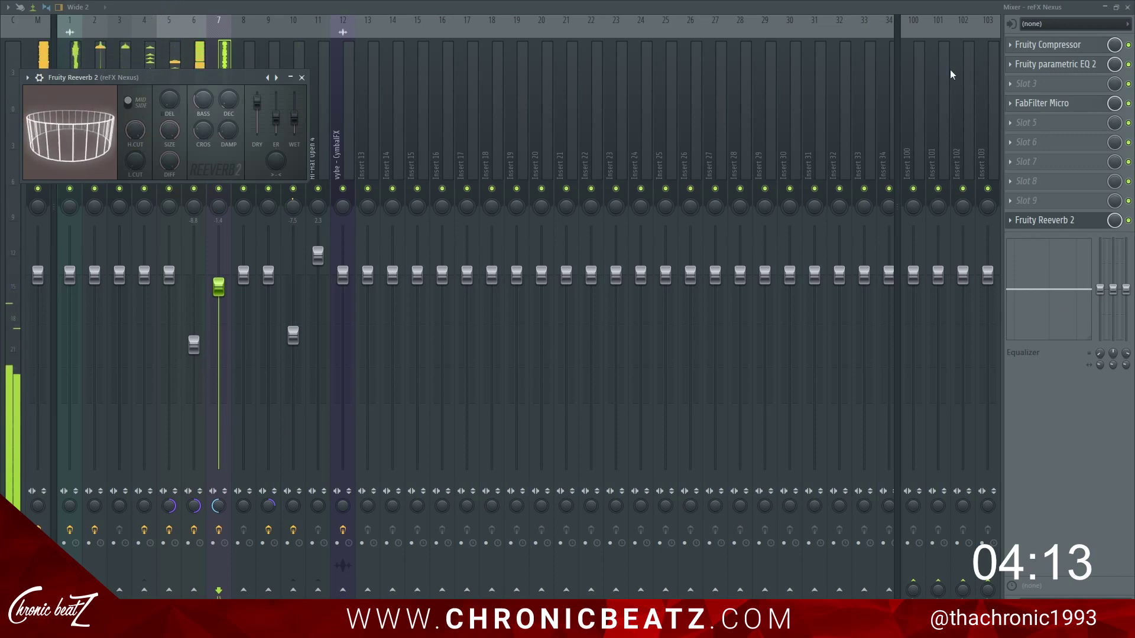
{"action": "key", "text": "F9"}
{"action": "left_click_drag", "start_coordinate": [155, 77], "coordinate": [546, 228]}
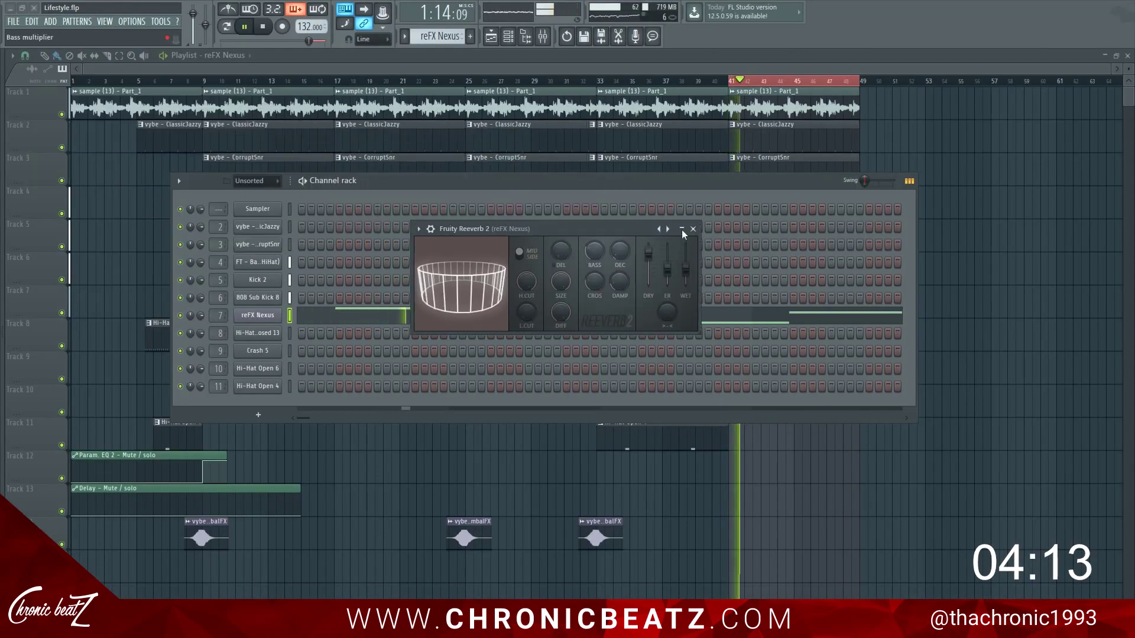
{"action": "key", "text": "Escape"}
{"action": "key", "text": "Escape"}
Clear the loop selection, move the reFX Nexus clip from bar 41 to bar 9, and mute Track 7.
{"action": "key", "text": "space"}
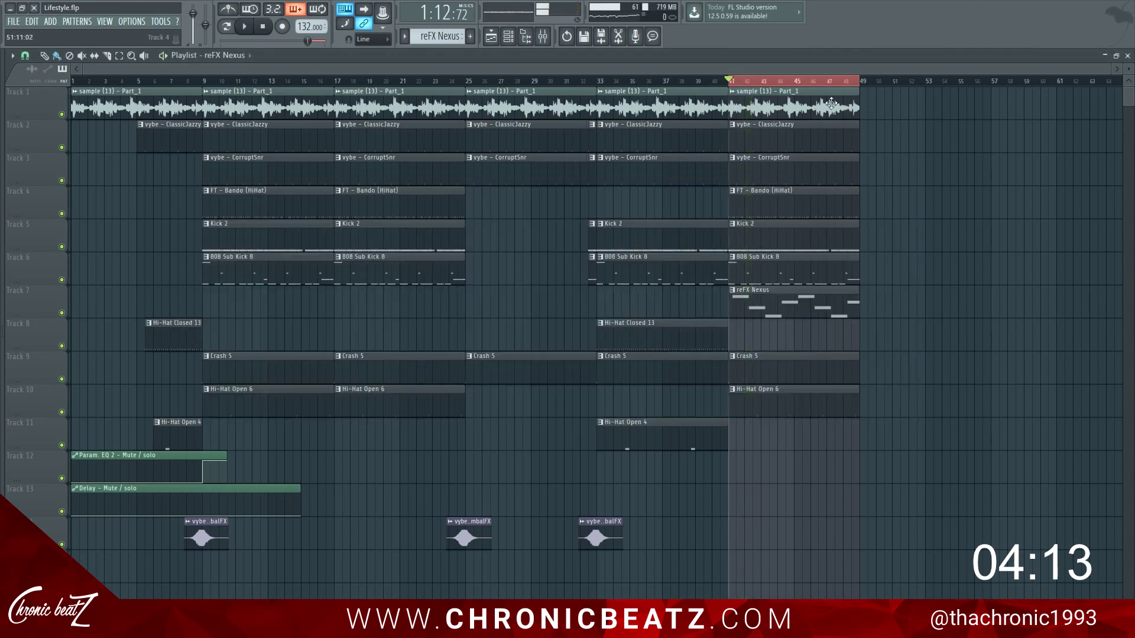
{"action": "right_click", "coordinate": [819, 84]}
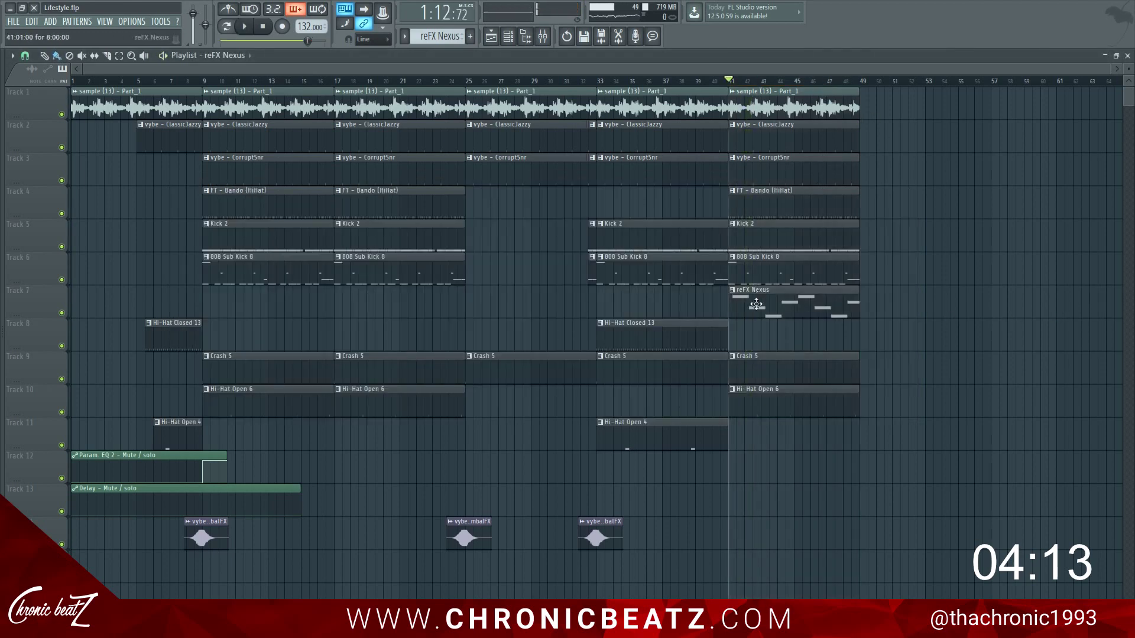
{"action": "left_click_drag", "start_coordinate": [415, 307], "coordinate": [258, 305]}
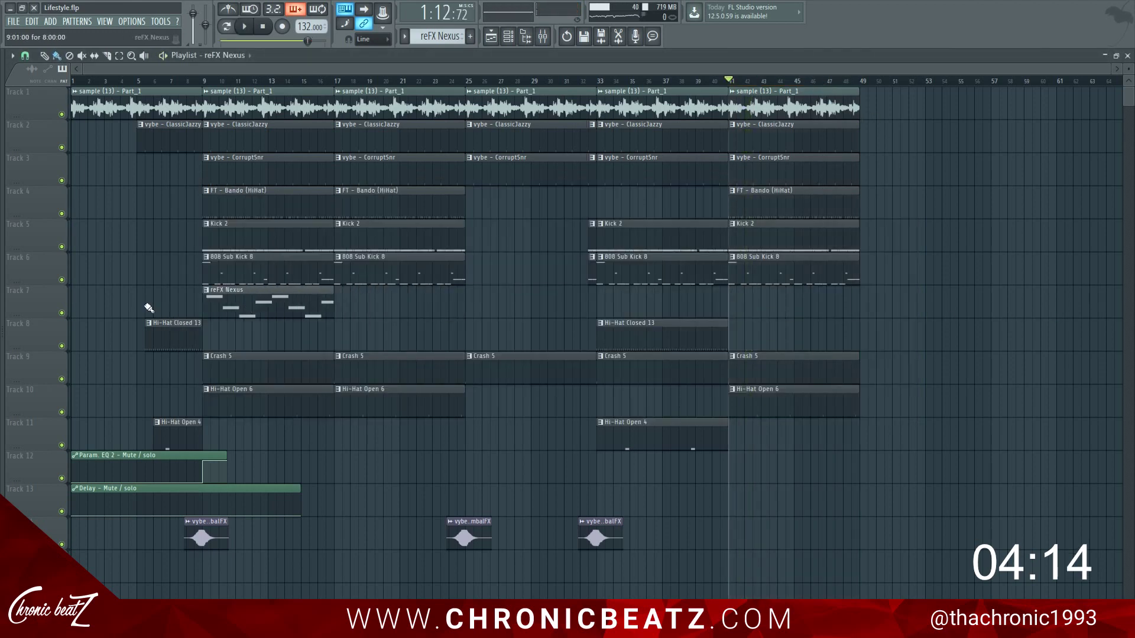
{"action": "key", "text": "space"}
{"action": "left_click", "coordinate": [62, 313]}
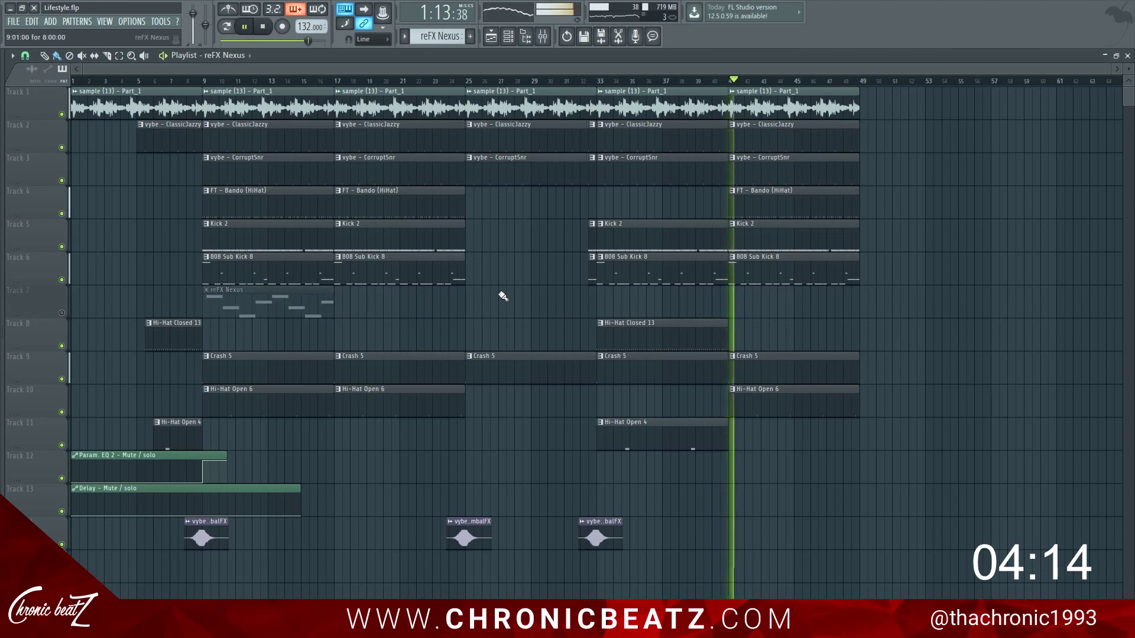
Play from bar 25 and duplicate all the clips of bars 41 to 48 so the copies start at bar 49.
{"action": "left_click", "coordinate": [467, 84]}
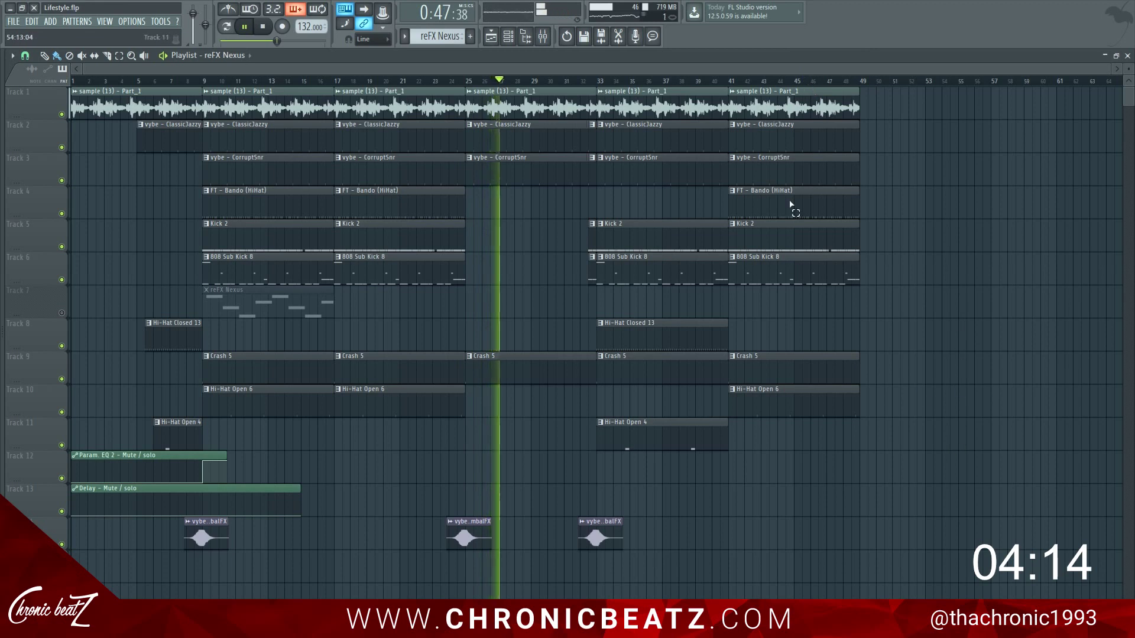
{"action": "left_click_drag", "start_coordinate": [766, 87], "coordinate": [952, 451]}
{"action": "key", "text": "ctrl+b"}
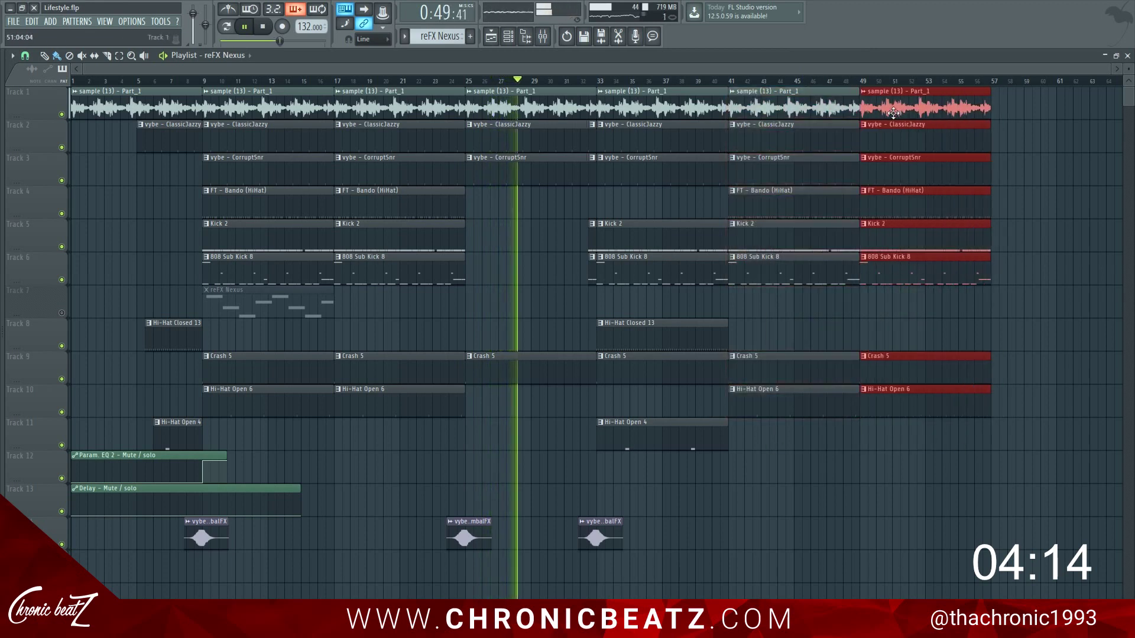
Copy the vybe - CymbalFX clips so that they also cover the transitions at bars 41, 49 and 57.
{"action": "left_click_drag", "start_coordinate": [690, 546], "coordinate": [469, 488]}
{"action": "key", "text": "ctrl+b"}
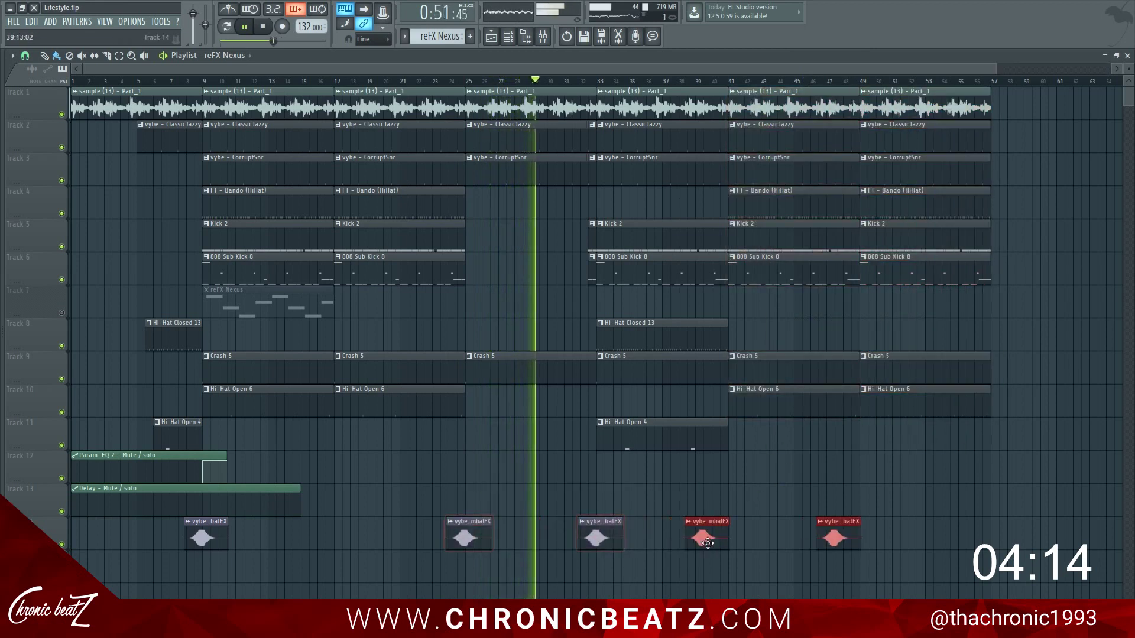
{"action": "left_click_drag", "start_coordinate": [707, 543], "coordinate": [732, 542]}
{"action": "left_click", "coordinate": [628, 506]}
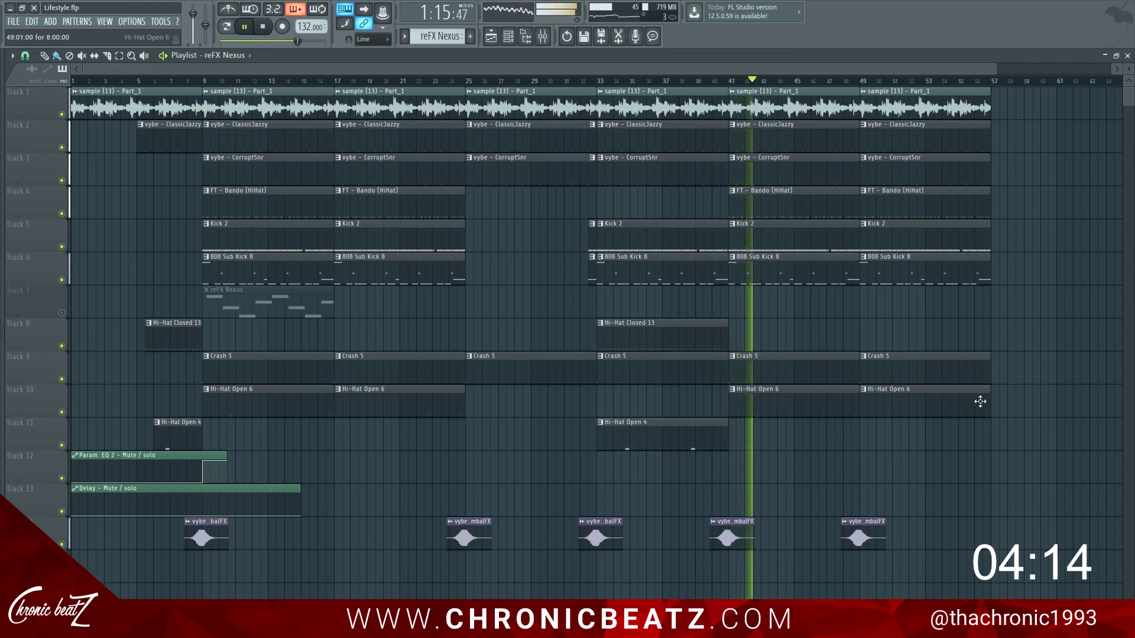
{"action": "left_click_drag", "start_coordinate": [216, 526], "coordinate": [1005, 520]}
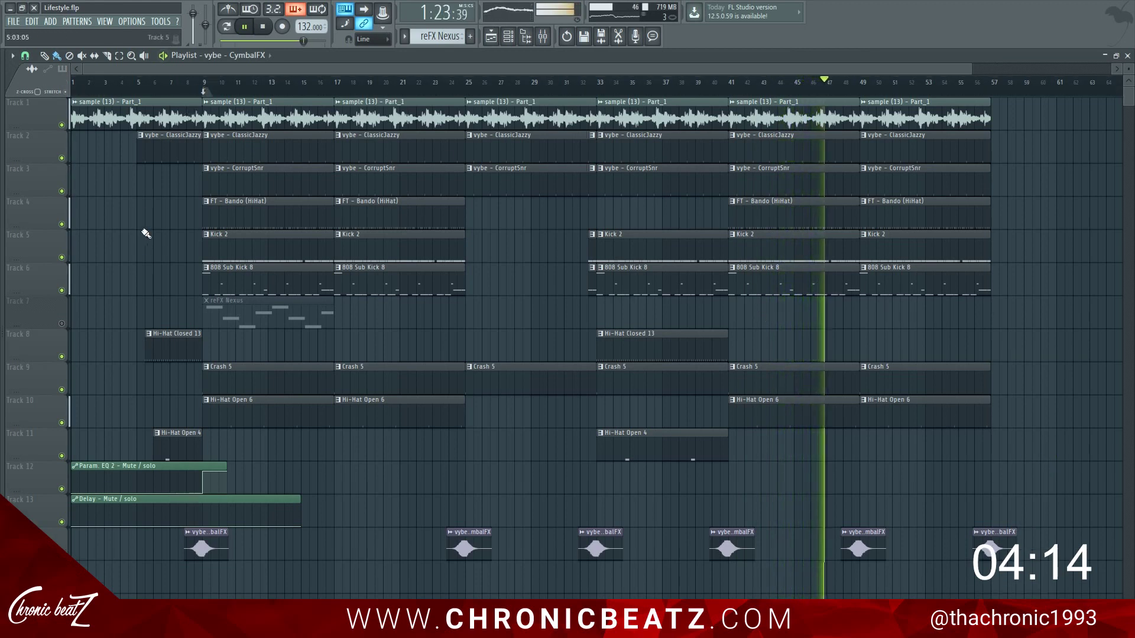
Copy the Delay - Mute / solo automation clip on Track 13 to bar 41, with its step just before bar 57, and play the ending.
{"action": "scroll", "coordinate": [252, 91], "scroll_direction": "down", "scroll_amount": 2}
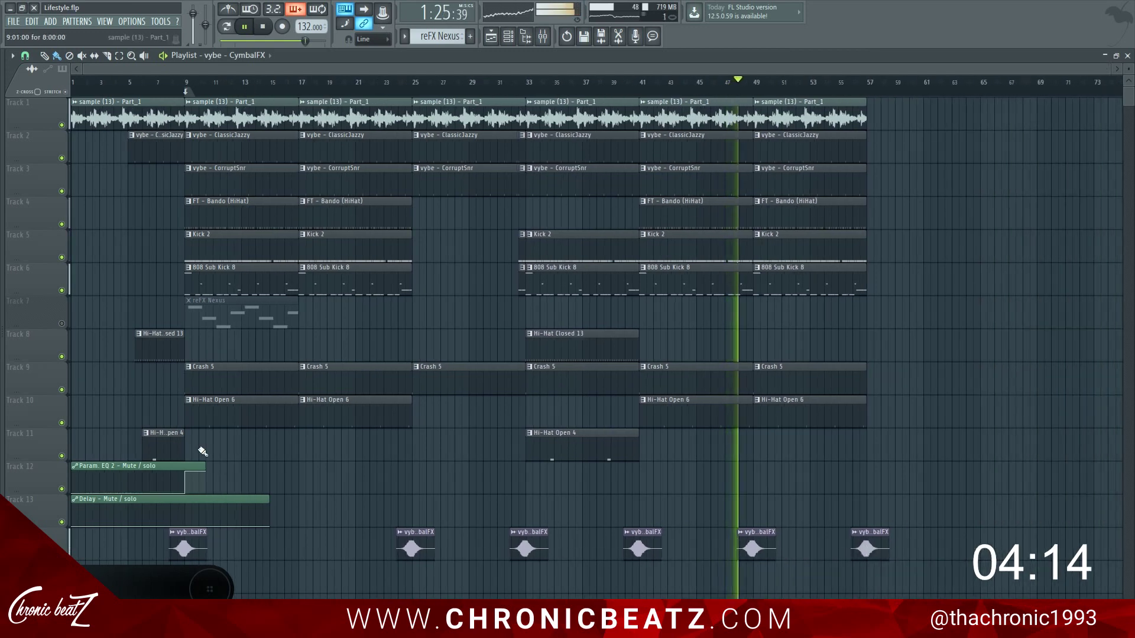
{"action": "key", "text": "space"}
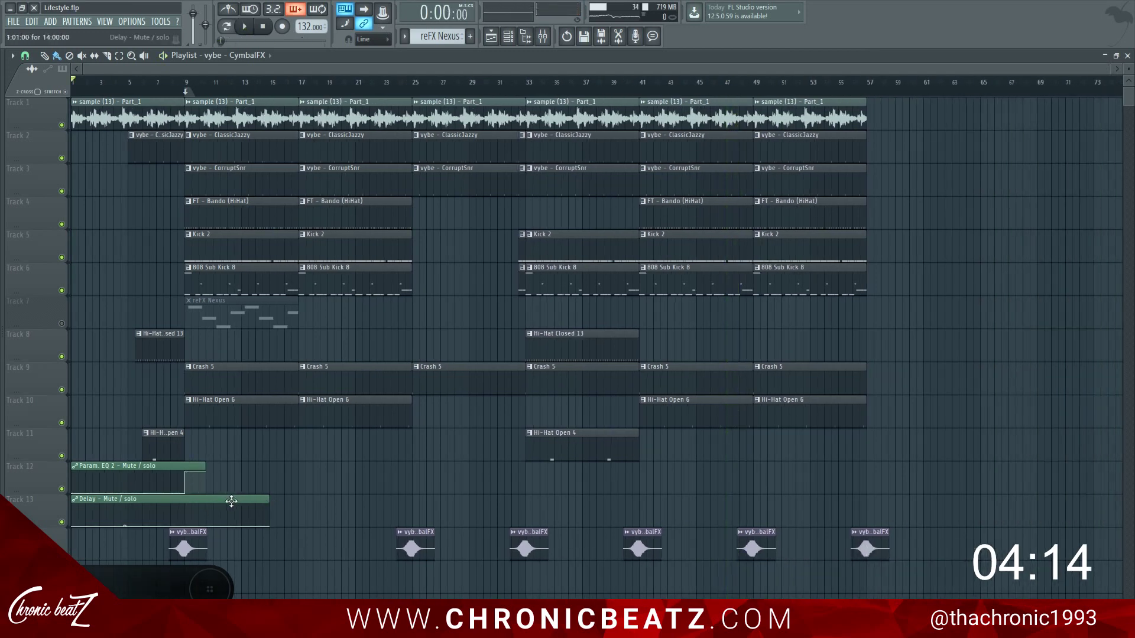
{"action": "left_click_drag", "start_coordinate": [231, 502], "coordinate": [815, 497]}
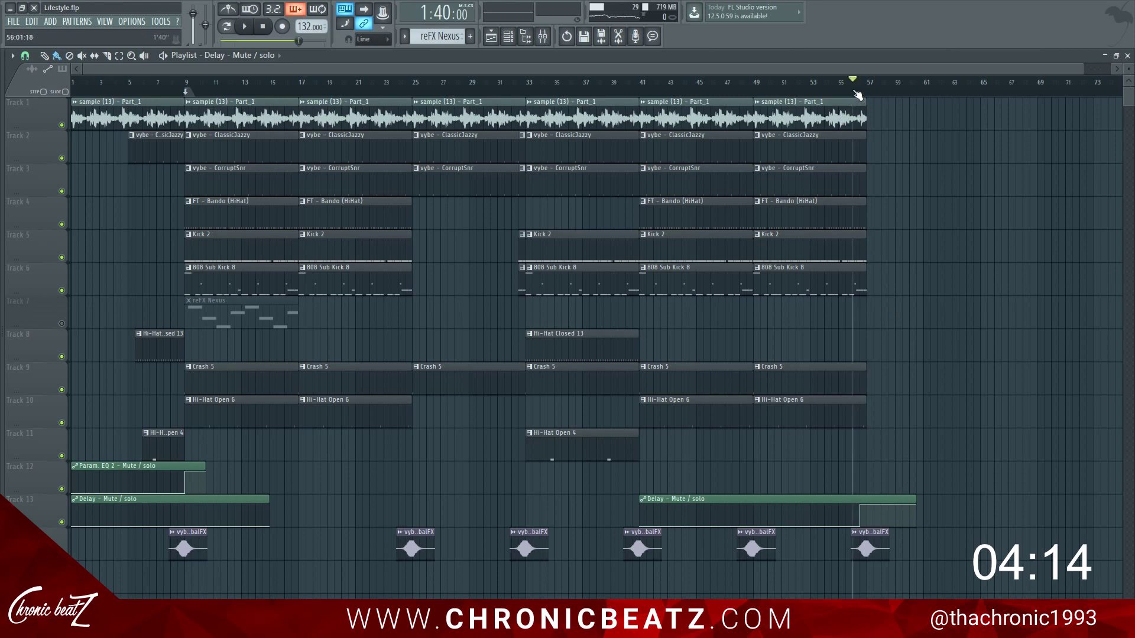
{"action": "key", "text": "space"}
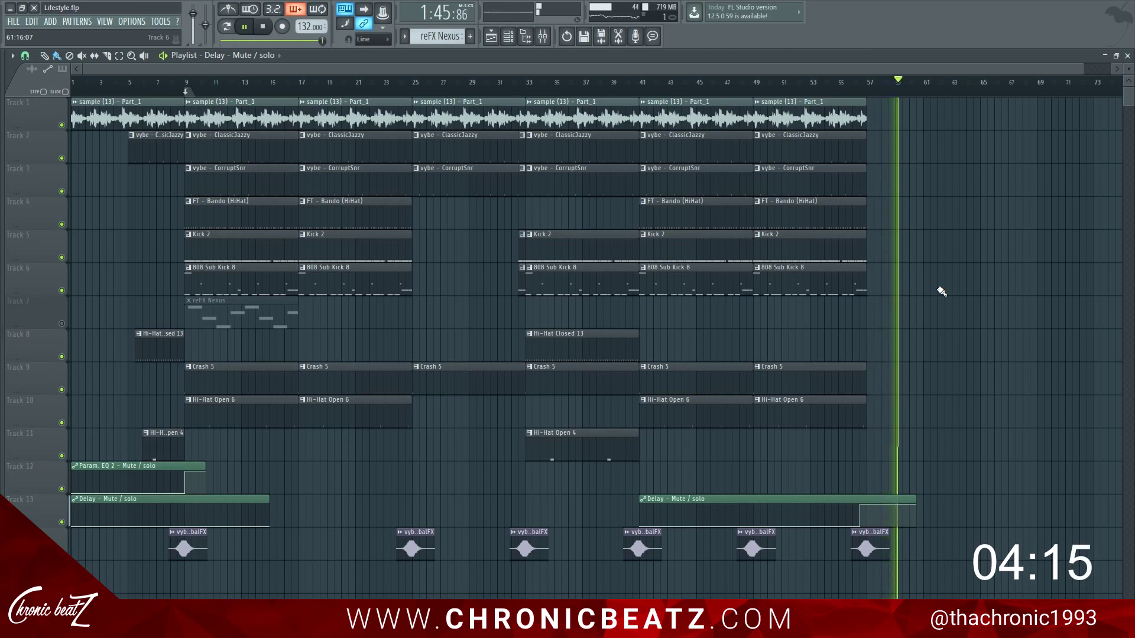
{"action": "key", "text": "space"}
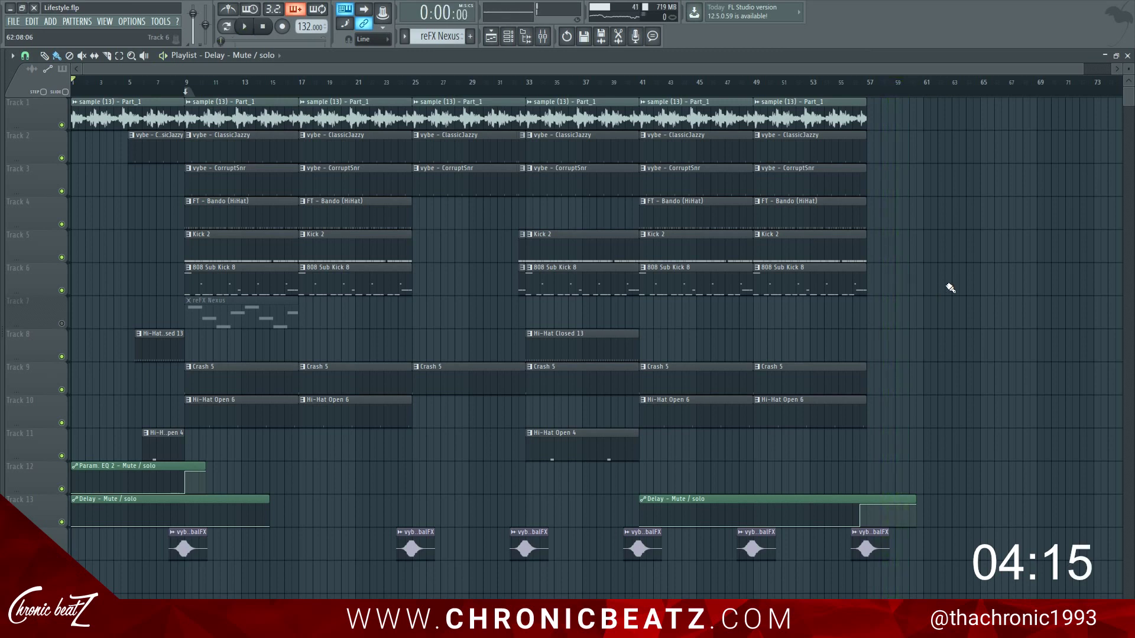
Move the reFX Nexus clip from bar 9 to bar 41, unmute Track 7, and copy the clip to bar 49.
{"action": "left_click_drag", "start_coordinate": [267, 315], "coordinate": [722, 313]}
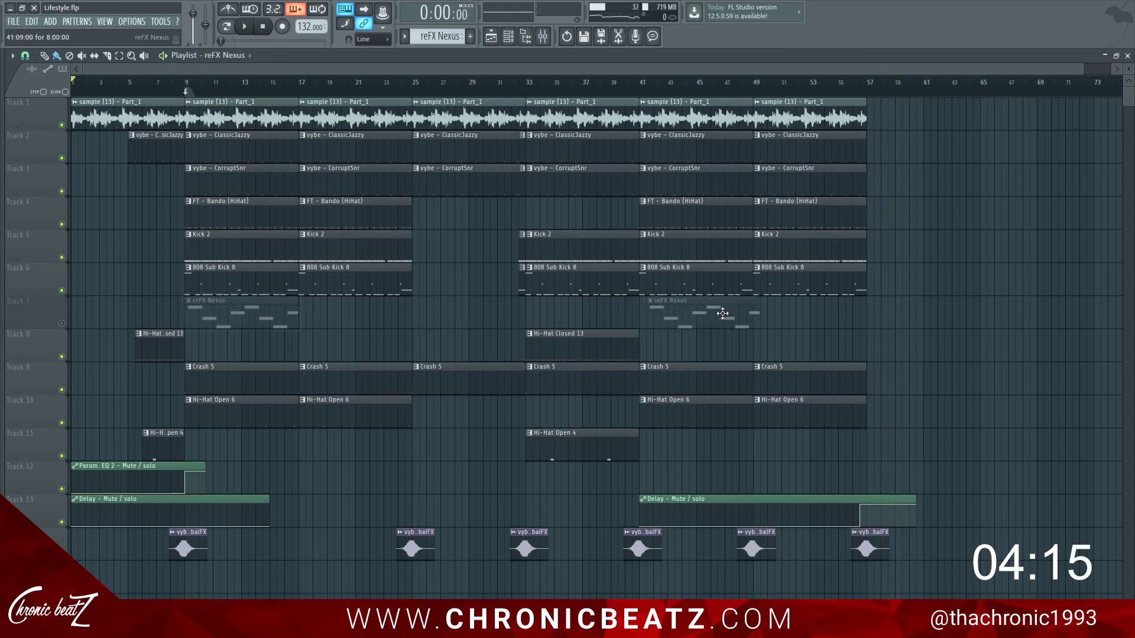
{"action": "left_click", "coordinate": [62, 324]}
{"action": "mouse_move", "coordinate": [773, 313]}
{"action": "left_mouse_down"}
{"action": "mouse_move", "coordinate": [795, 313]}
{"action": "mouse_move", "coordinate": [782, 312]}
{"action": "left_mouse_up"}
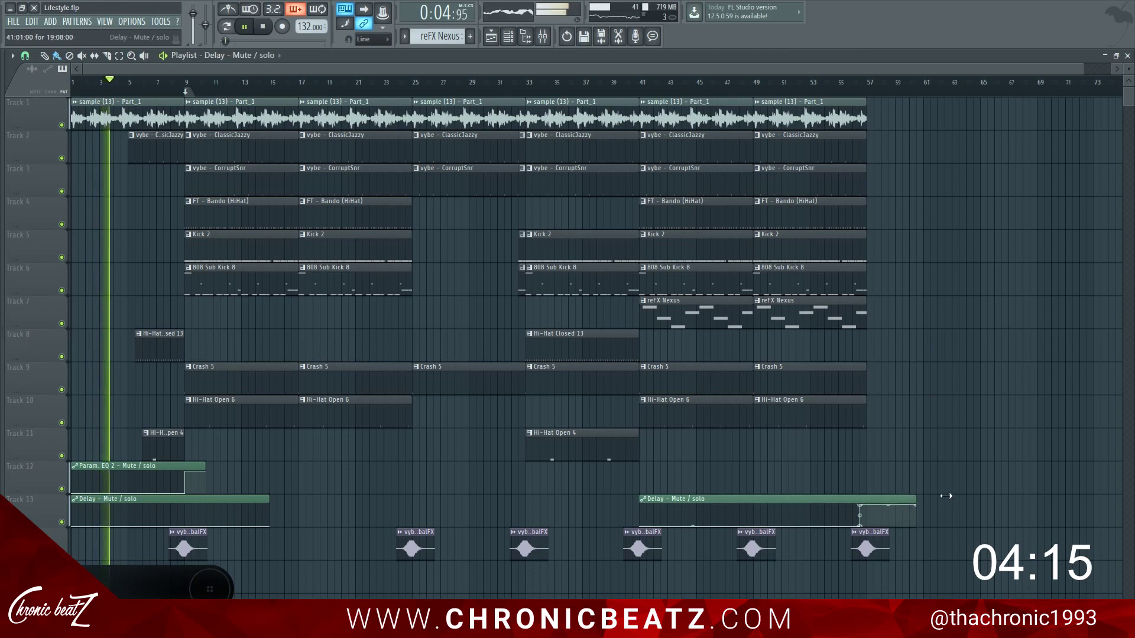
Lengthen the ending's Delay - Mute / solo clip on Track 13 to about bar 63 and save the project.
{"action": "left_click_drag", "start_coordinate": [924, 487], "coordinate": [958, 487]}
{"action": "key", "text": "ctrl+s"}
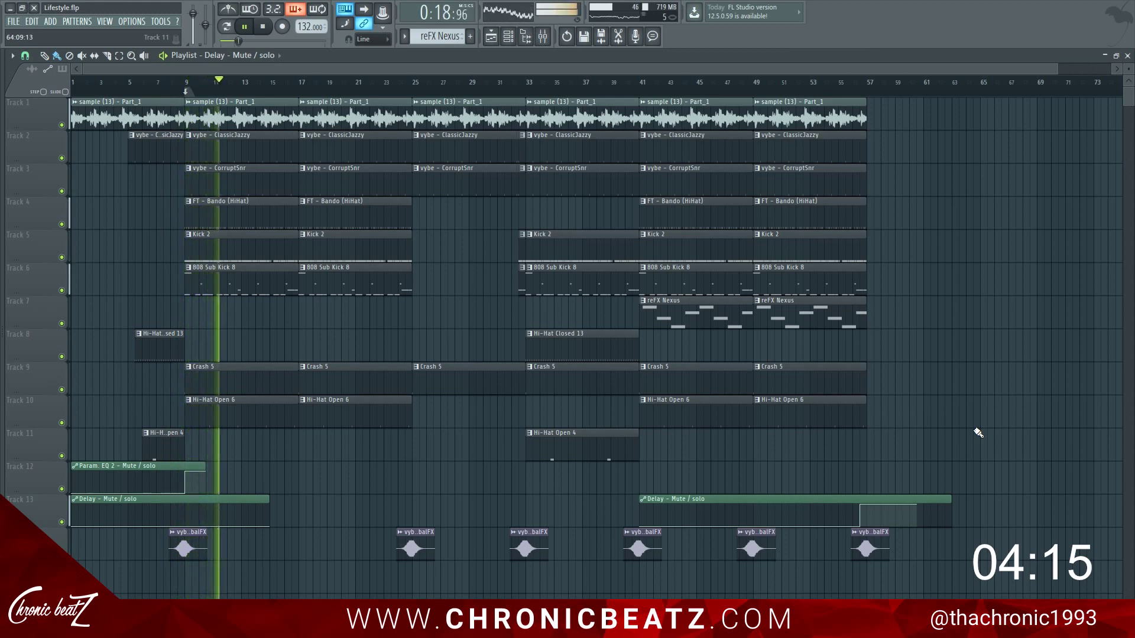
Check the mixer levels during playback, return to the playlist, and listen past bar 26 before stopping.
{"action": "left_click", "coordinate": [543, 39]}
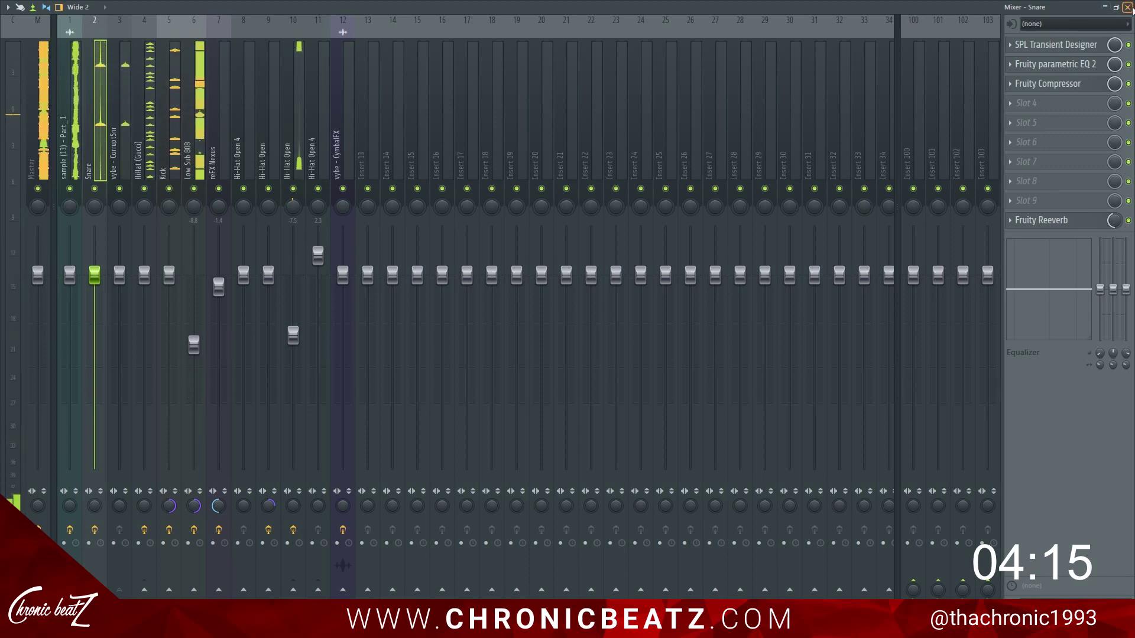
{"action": "left_click", "coordinate": [1126, 7]}
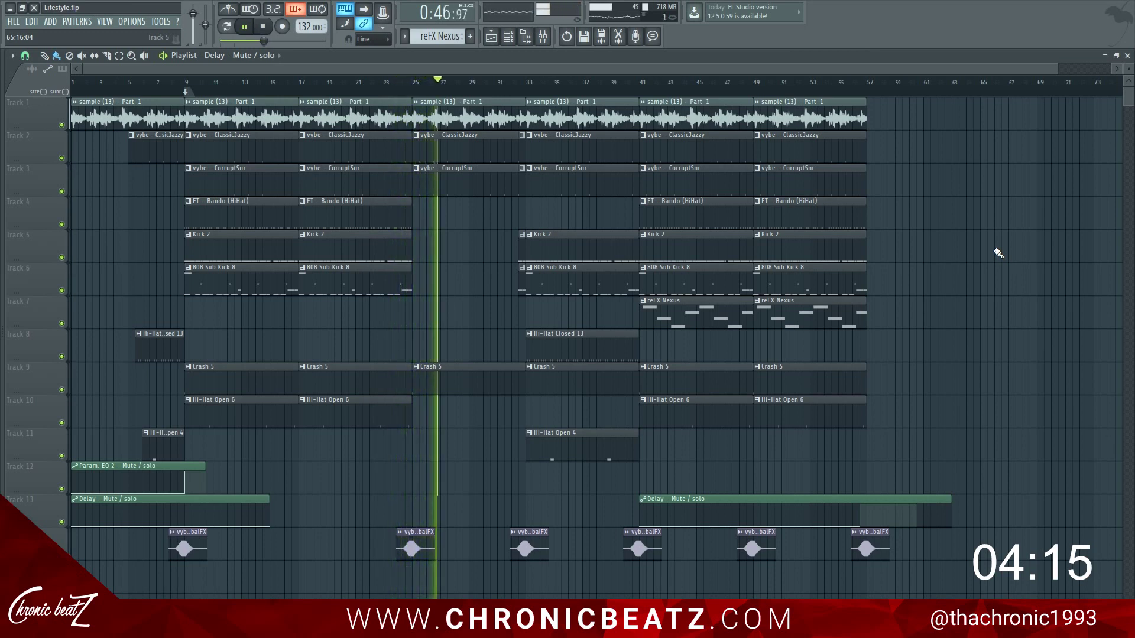
{"action": "key", "text": "space"}
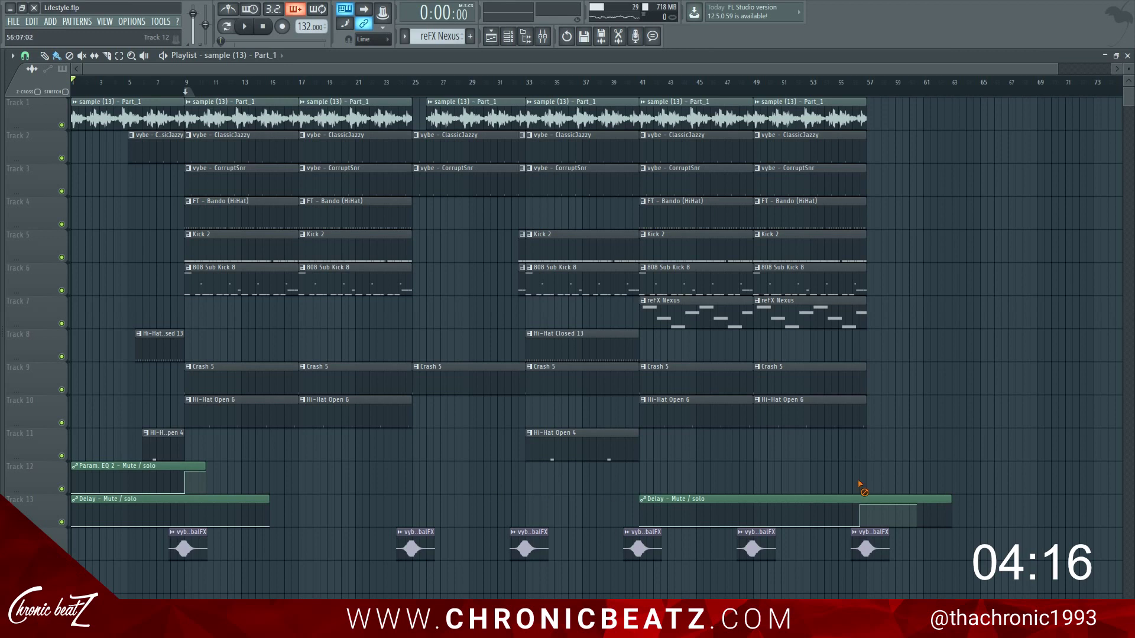
Try the delay effect at the bar 25 break by copying the Delay - Mute / solo step to bars 24–26, and play from bar 23.
{"action": "left_click_drag", "start_coordinate": [875, 502], "coordinate": [415, 493]}
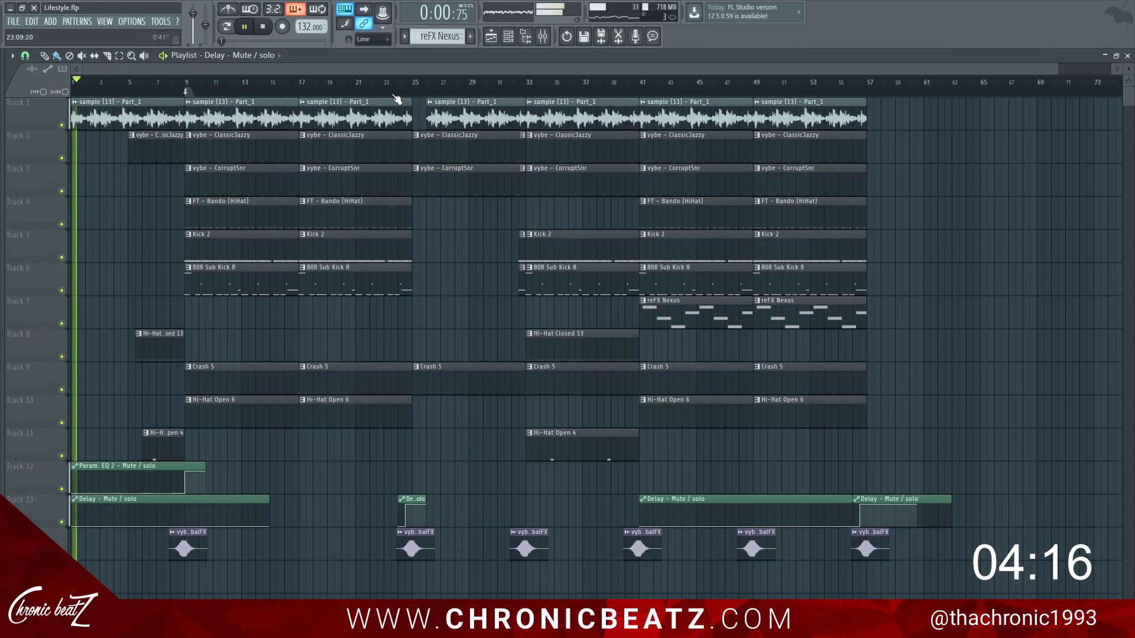
{"action": "left_click", "coordinate": [390, 82]}
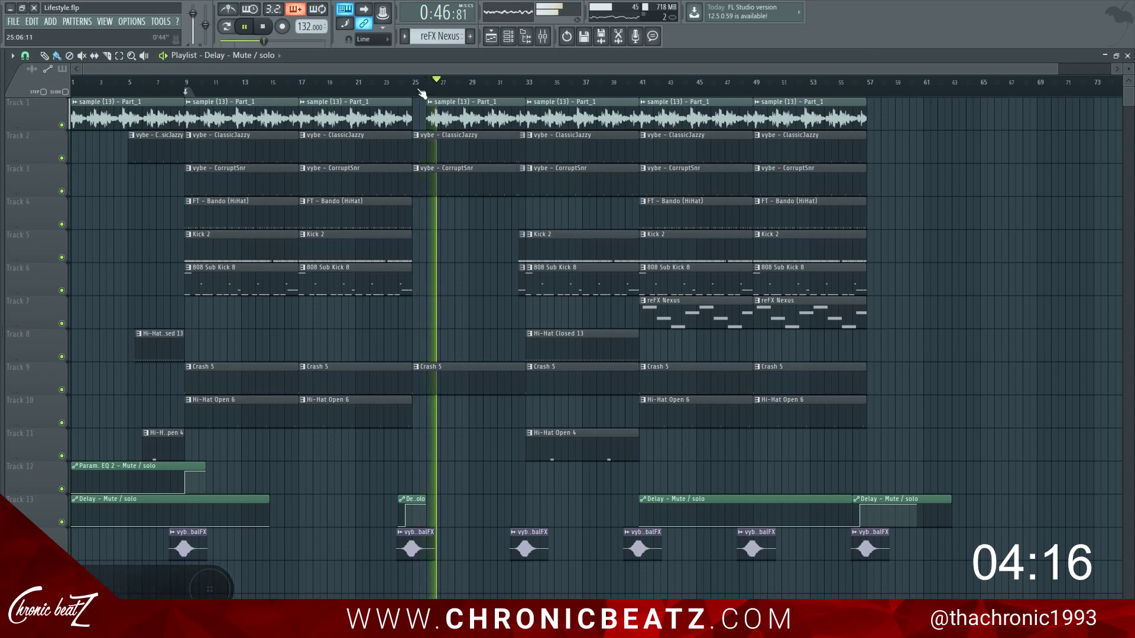
{"action": "scroll", "coordinate": [430, 99], "scroll_direction": "up", "scroll_amount": 8}
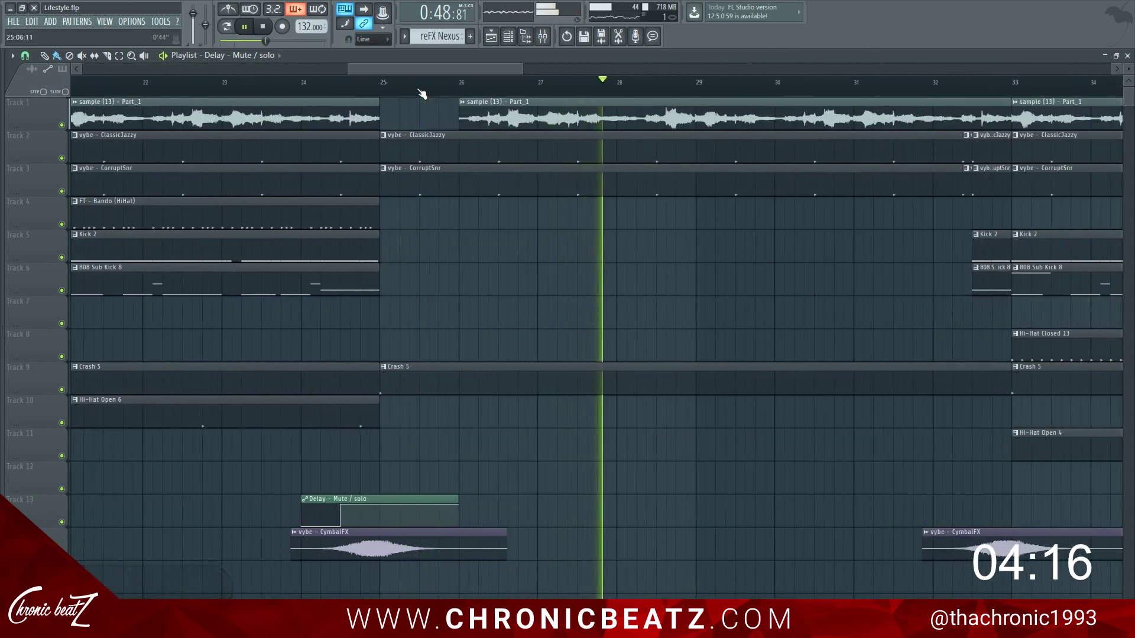
{"action": "scroll", "coordinate": [421, 94], "scroll_direction": "down", "scroll_amount": 6}
{"action": "key", "text": "space"}
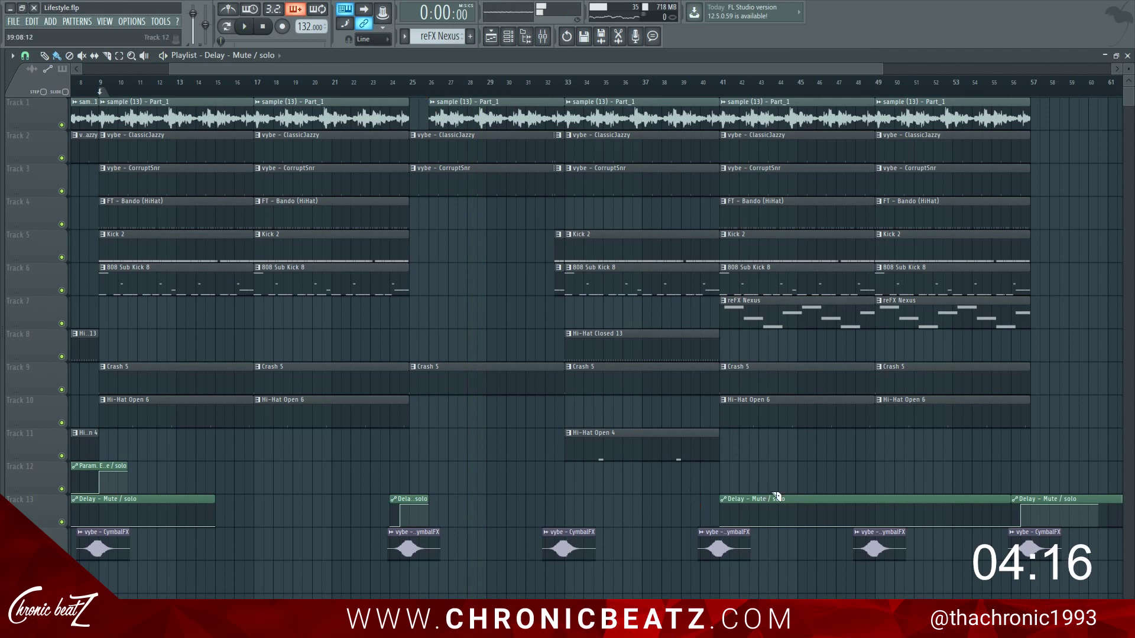
Copy a flat three-bar piece of the Delay - Mute / solo automation to bar 26 and listen from just before bar 24.
{"action": "left_click_drag", "start_coordinate": [759, 501], "coordinate": [475, 495]}
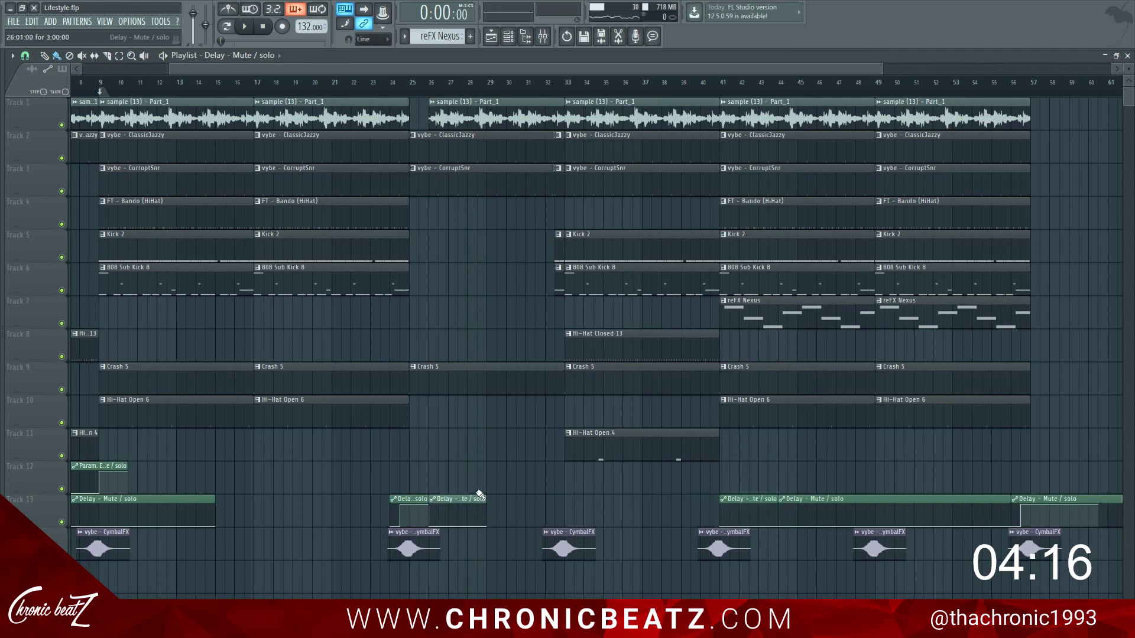
{"action": "left_click", "coordinate": [386, 87]}
{"action": "scroll", "coordinate": [394, 96], "scroll_direction": "up", "scroll_amount": 6}
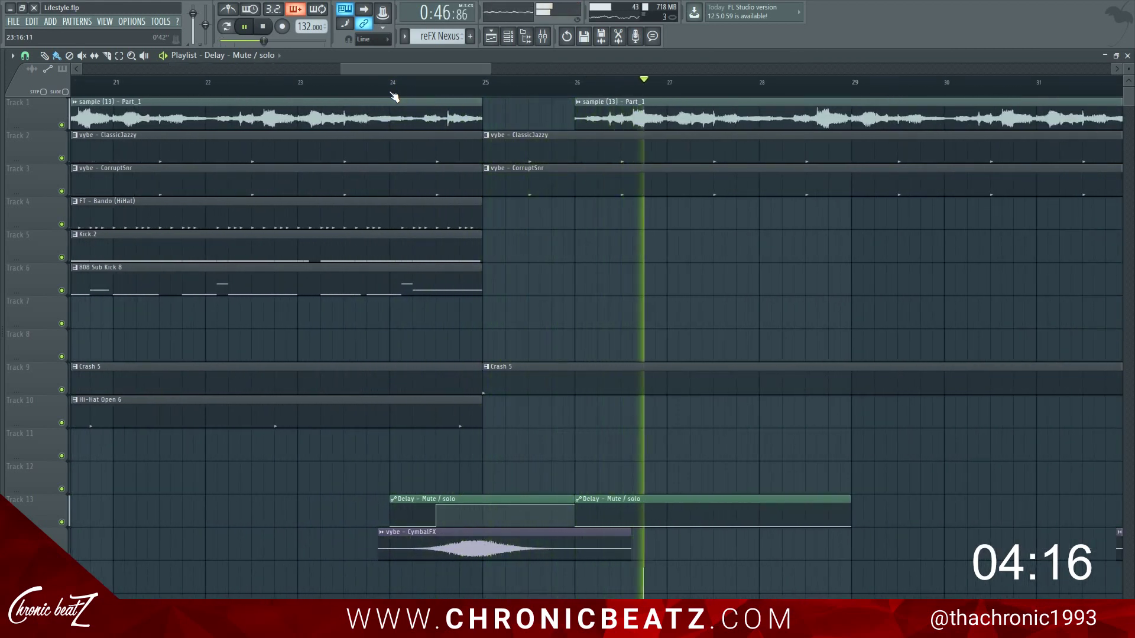
{"action": "key", "text": "space"}
Widen the break by starting the sample at bar 27 and shifting and extending the Delay - Mute / solo clips to match, and play from bar 23.
{"action": "left_click_drag", "start_coordinate": [579, 115], "coordinate": [664, 119]}
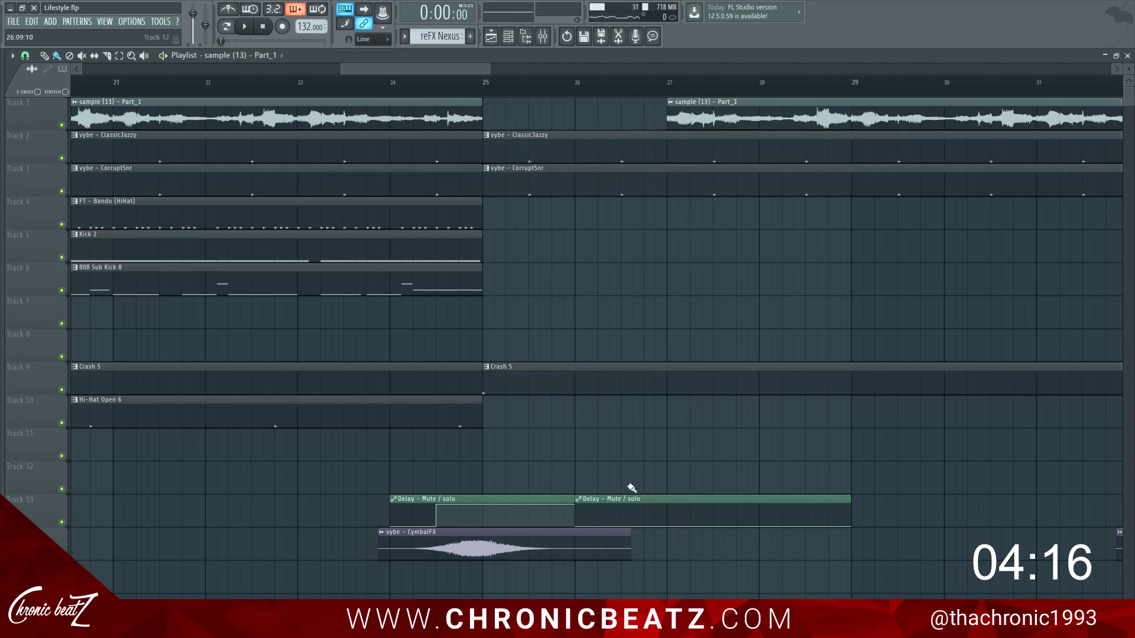
{"action": "left_click_drag", "start_coordinate": [747, 494], "coordinate": [813, 490]}
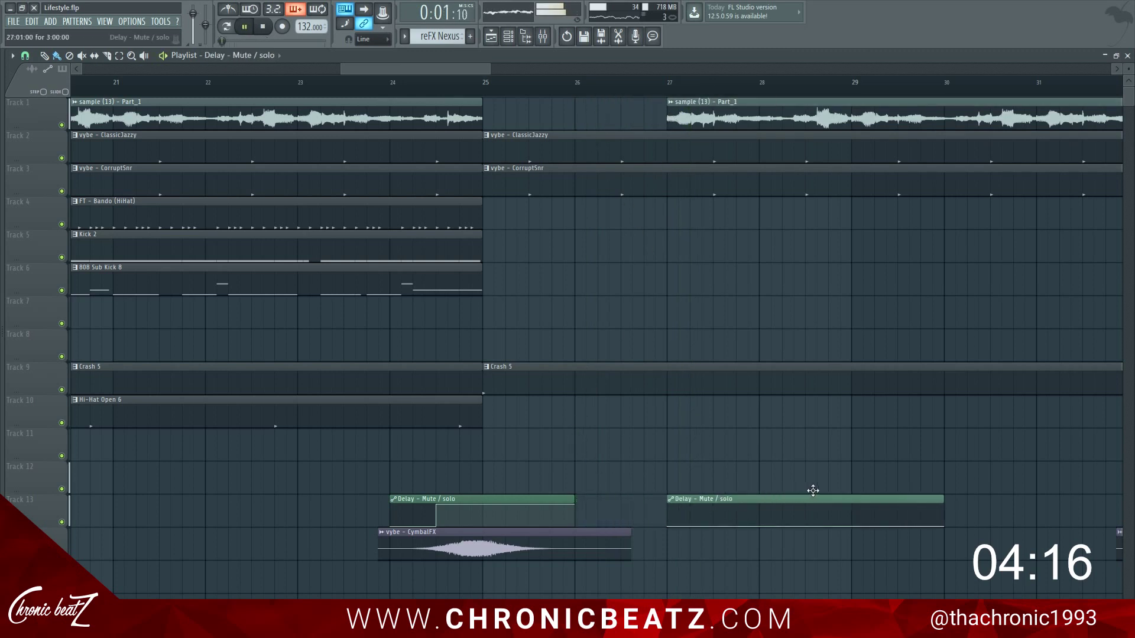
{"action": "left_click_drag", "start_coordinate": [575, 500], "coordinate": [664, 500]}
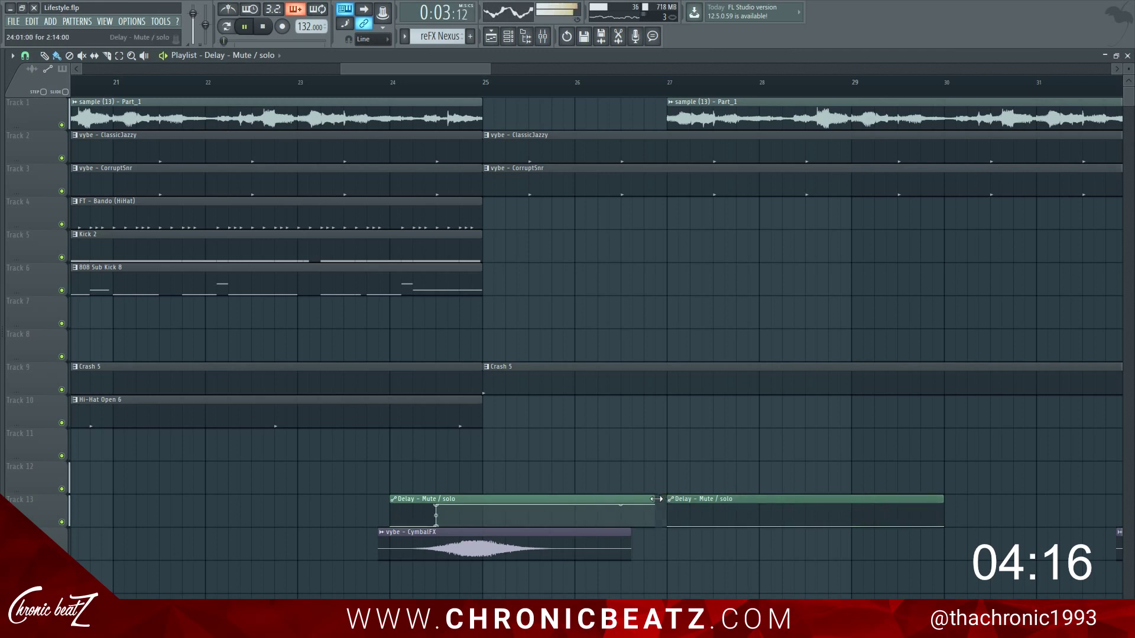
{"action": "left_click", "coordinate": [306, 82]}
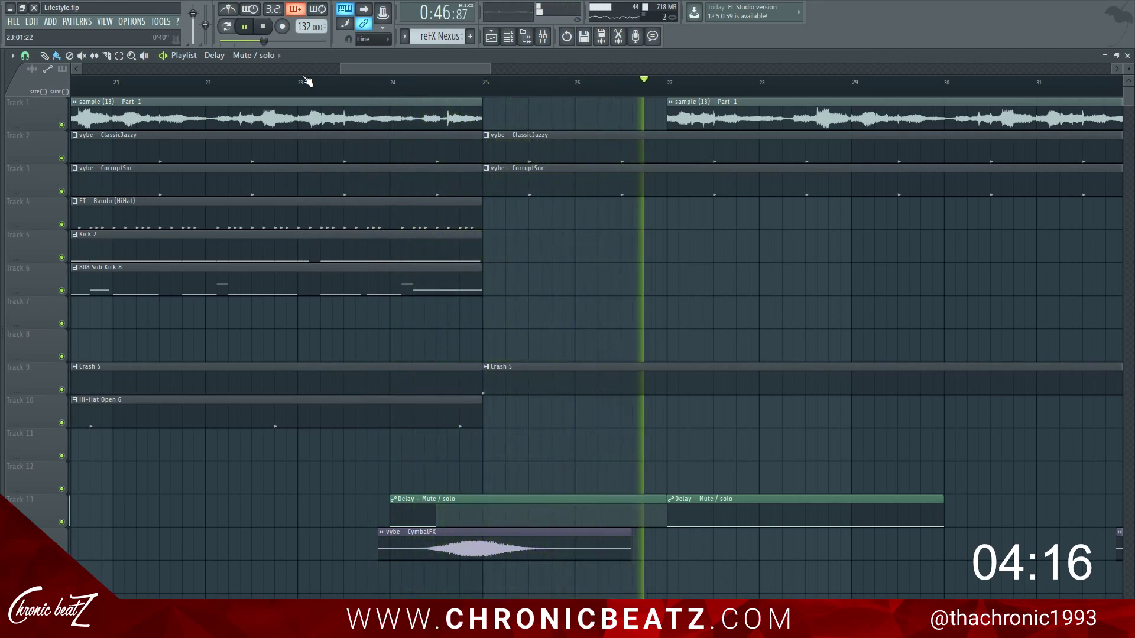
{"action": "key", "text": "space"}
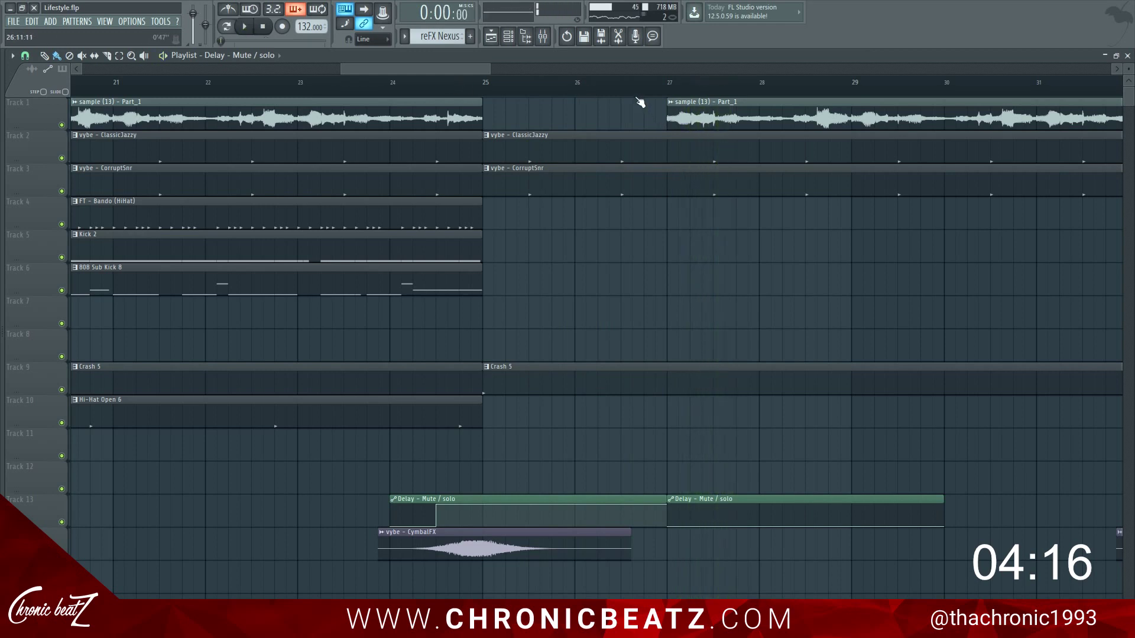
Delete the Delay - Mute / solo clips at bars 24–30 and 41–44, replace the shortened sample with a full copy at bar 25, and play from bar 23.
{"action": "scroll", "coordinate": [637, 96], "scroll_direction": "down", "scroll_amount": 6}
{"action": "scroll", "coordinate": [575, 465], "scroll_direction": "down", "scroll_amount": 2}
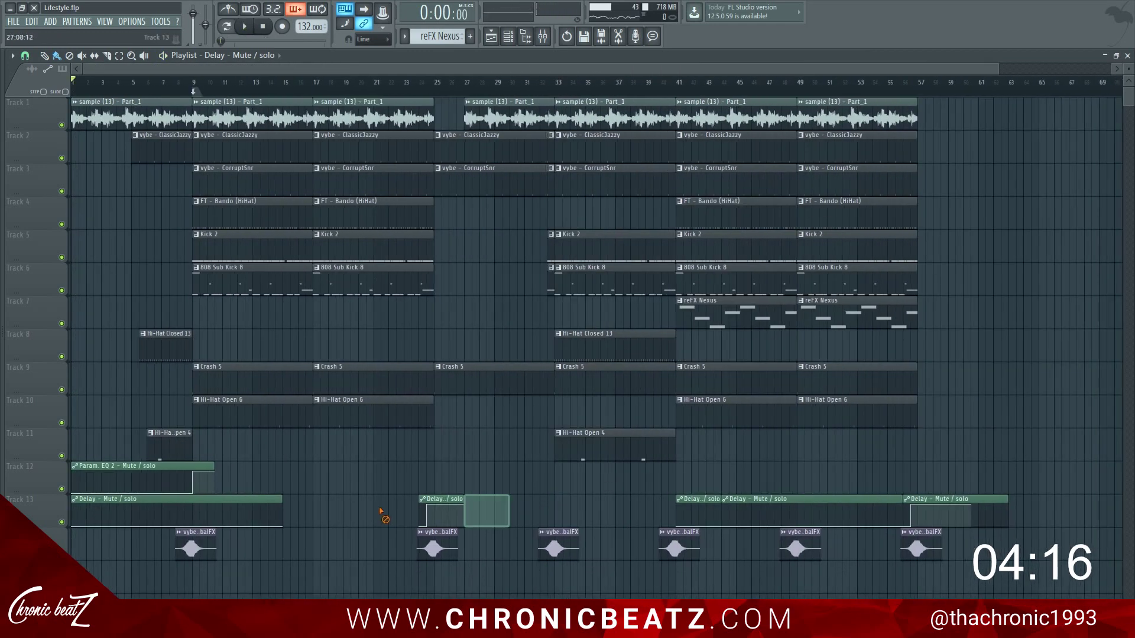
{"action": "right_click", "coordinate": [440, 512]}
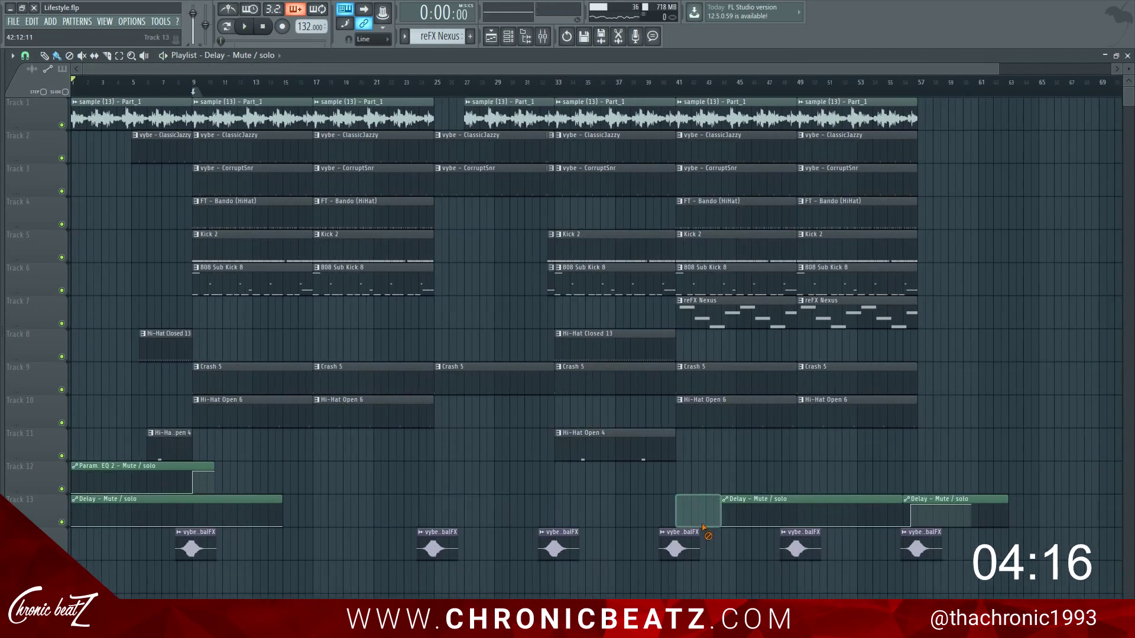
{"action": "right_click", "coordinate": [501, 120]}
{"action": "key", "text": "space"}
{"action": "left_click_drag", "start_coordinate": [576, 119], "coordinate": [455, 117], "text": "shift"}
{"action": "left_click", "coordinate": [410, 92]}
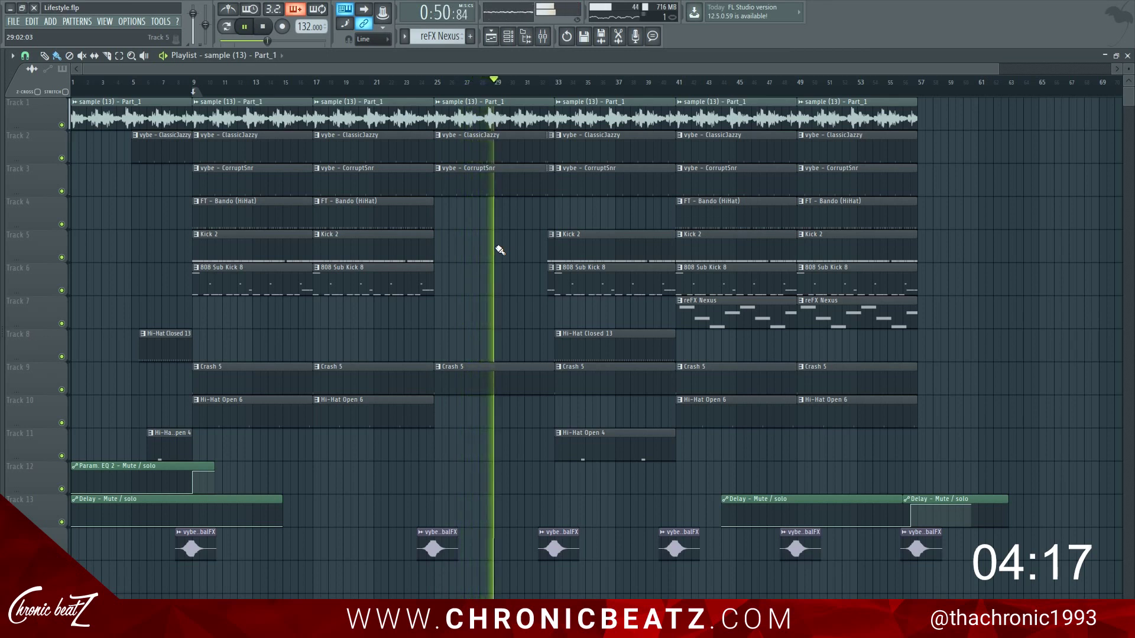
{"action": "key", "text": "space"}
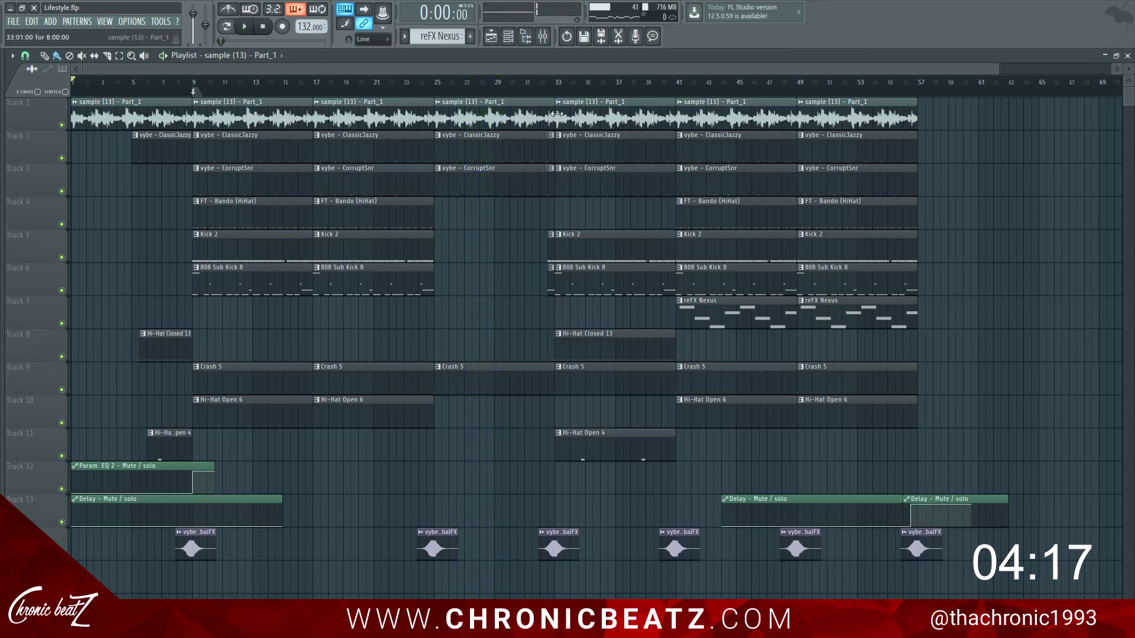
Copy the short vybe - ClassicJazzy and vybe - CorruptSnr fill clips before bar 33 to just before bar 29, and play the section.
{"action": "scroll", "coordinate": [551, 93], "scroll_direction": "up", "scroll_amount": 5}
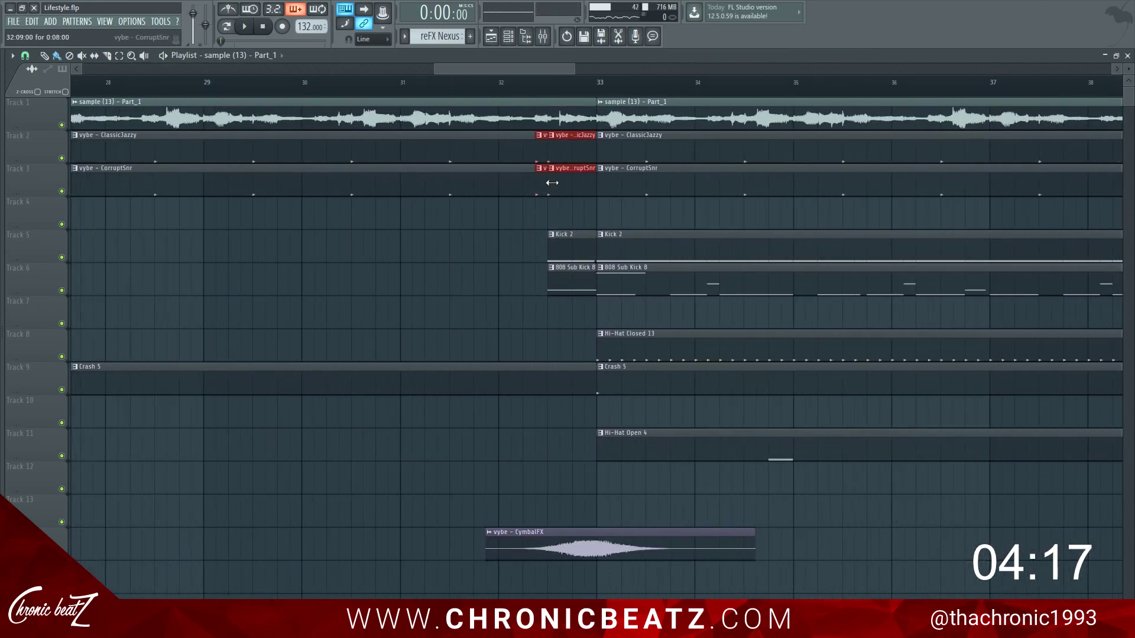
{"action": "scroll", "coordinate": [558, 90], "scroll_direction": "down", "scroll_amount": 3}
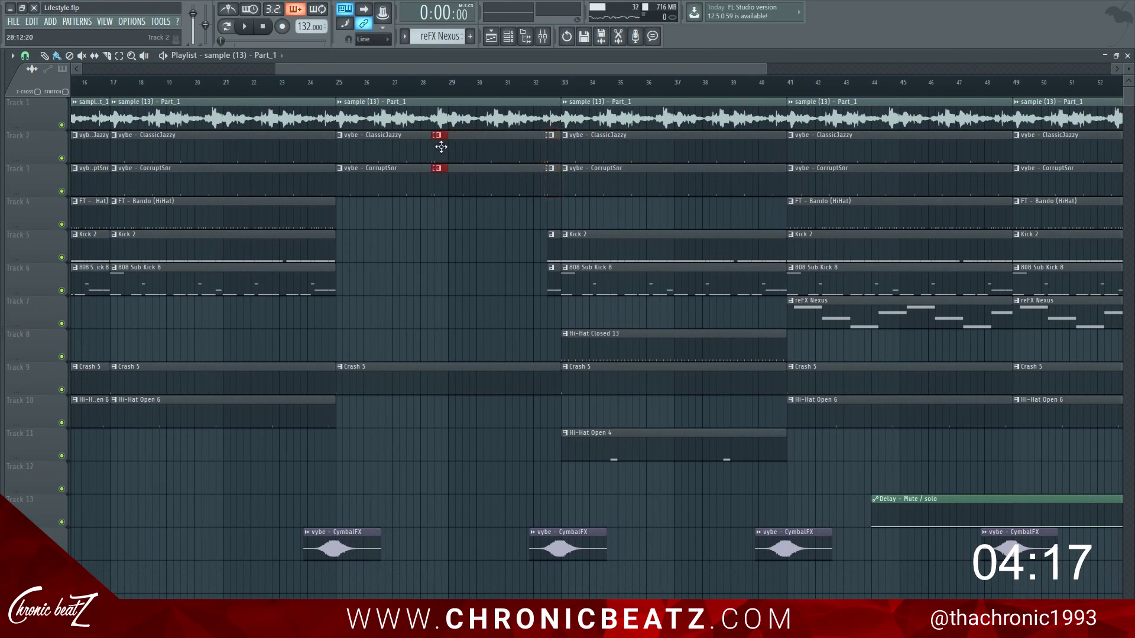
{"action": "key", "text": "space"}
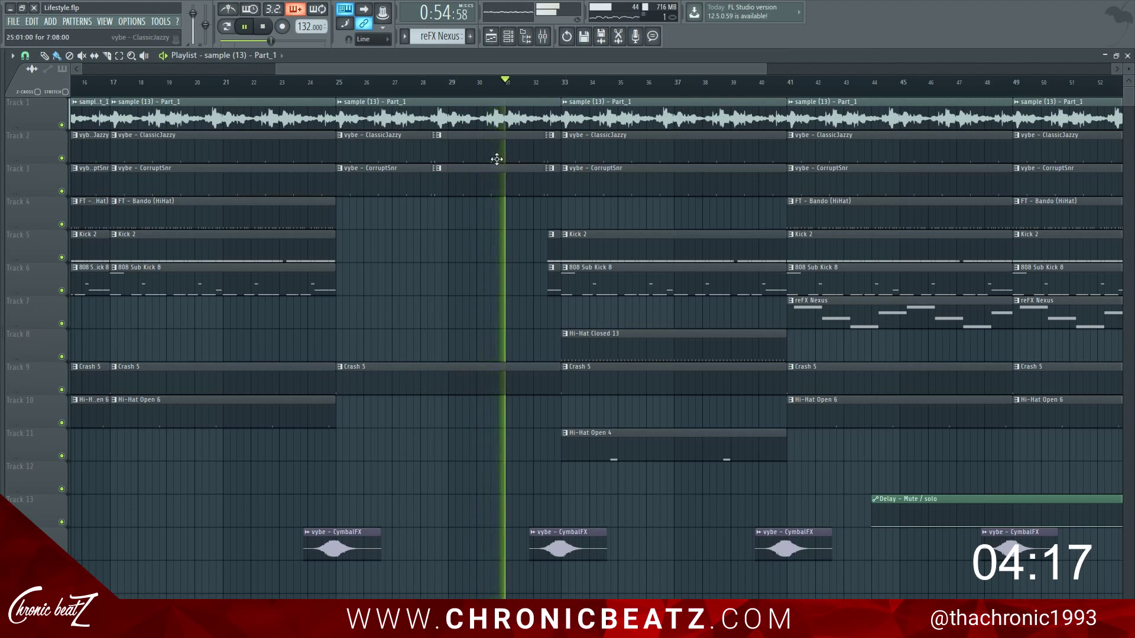
{"action": "key", "text": "space"}
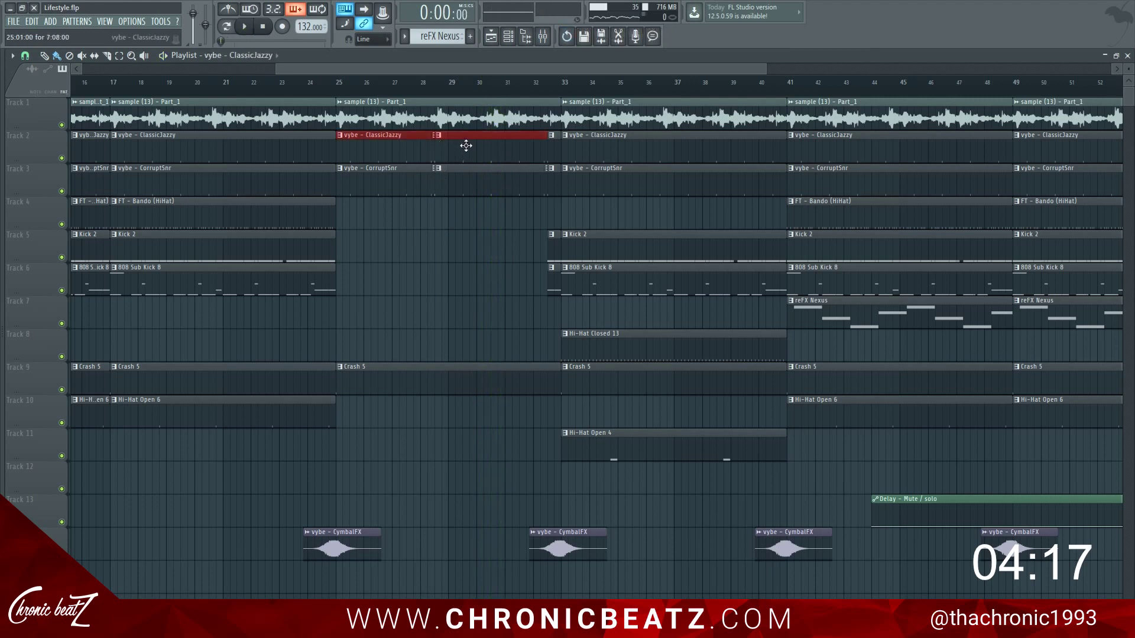
Move the bar 25 vybe - ClassicJazzy and vybe - CorruptSnr clips to Tracks 5 and 6, separating the short fills onto Tracks 3 and 4.
{"action": "left_click_drag", "start_coordinate": [481, 171], "coordinate": [479, 289]}
{"action": "left_click", "coordinate": [473, 217], "text": "ctrl"}
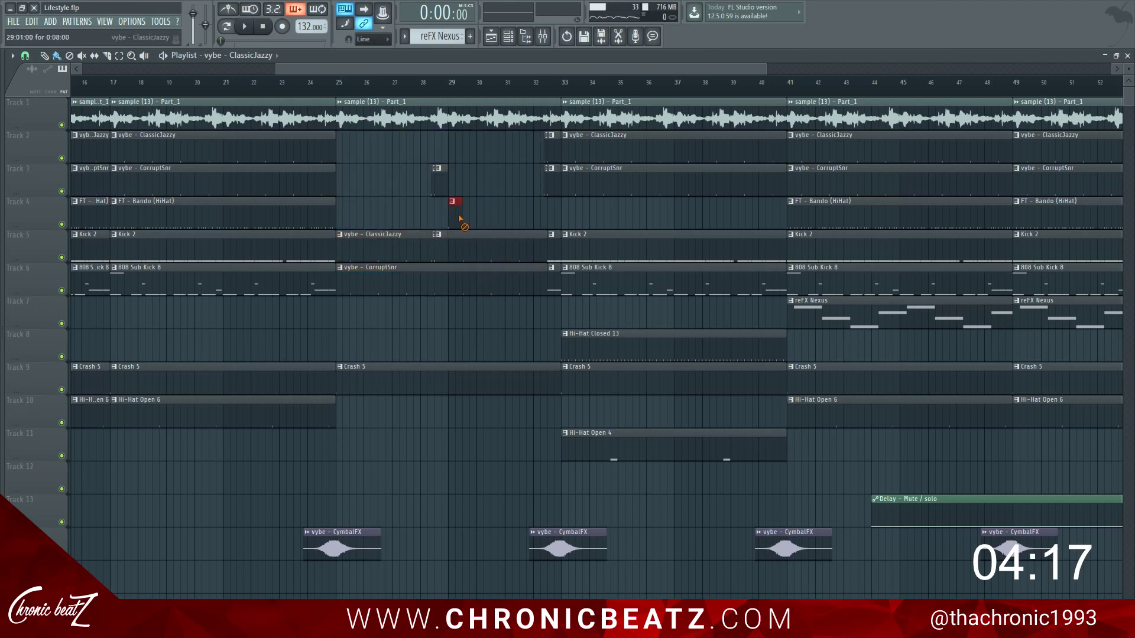
{"action": "scroll", "coordinate": [448, 69], "scroll_direction": "up", "scroll_amount": 3}
{"action": "scroll", "coordinate": [471, 80], "scroll_direction": "up", "scroll_amount": 2}
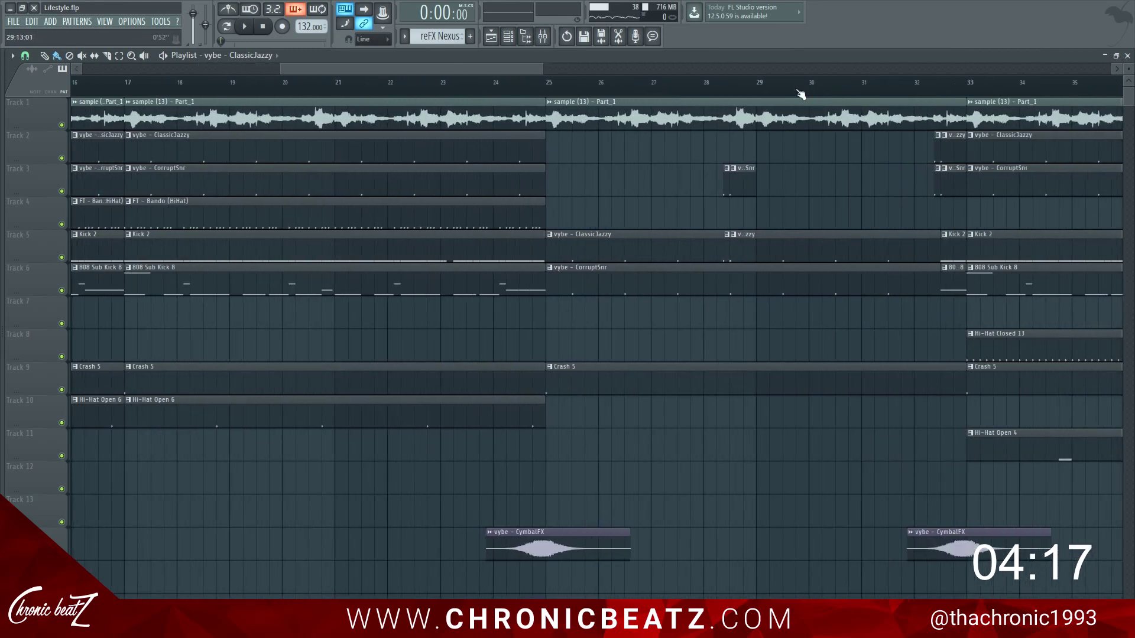
{"action": "scroll", "coordinate": [799, 91], "scroll_direction": "up", "scroll_amount": 1}
{"action": "scroll", "coordinate": [803, 95], "scroll_direction": "up", "scroll_amount": 1}
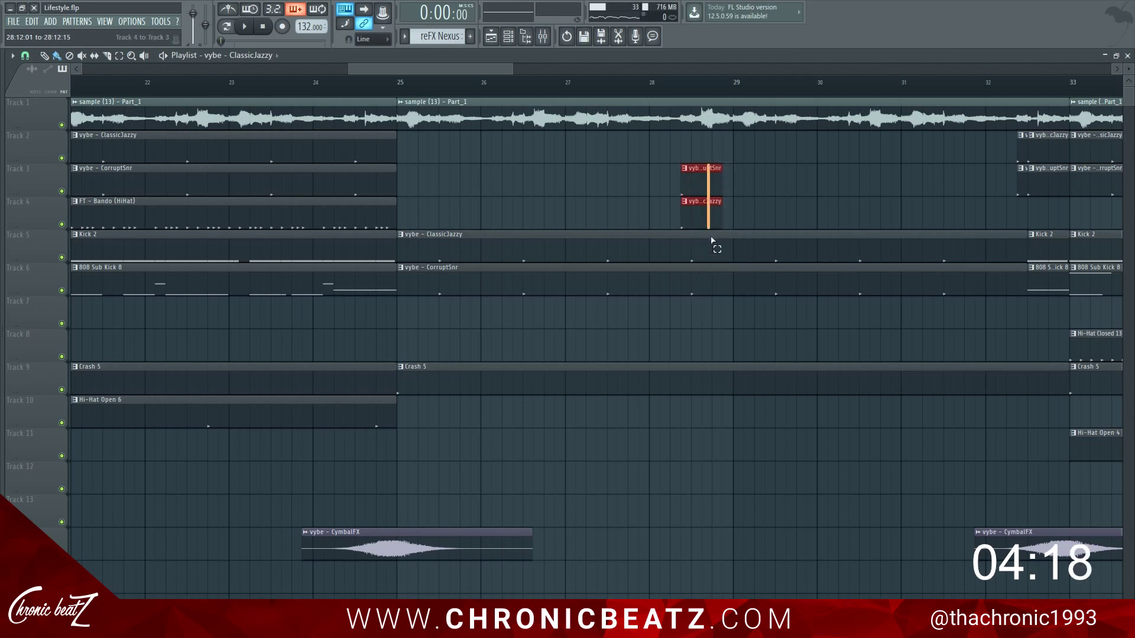
Move the snare clips back up to Tracks 2 and 3, overlapping the short fills with the long clips just before bar 29.
{"action": "left_click_drag", "start_coordinate": [710, 238], "coordinate": [714, 274]}
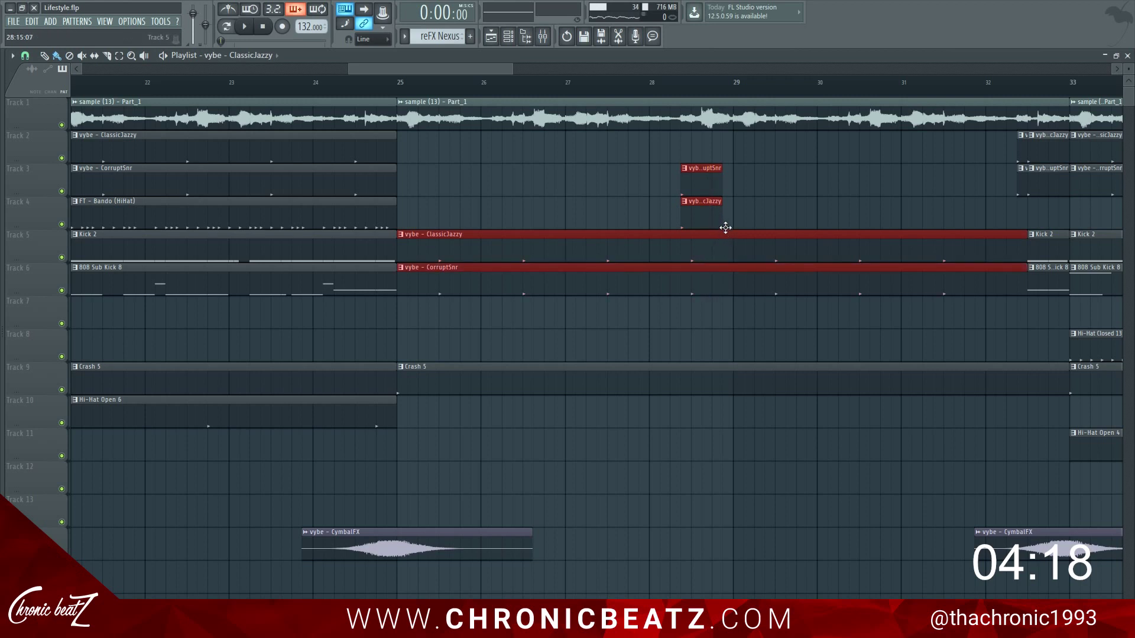
{"action": "left_click_drag", "start_coordinate": [725, 228], "coordinate": [726, 207]}
{"action": "left_click", "coordinate": [774, 168]}
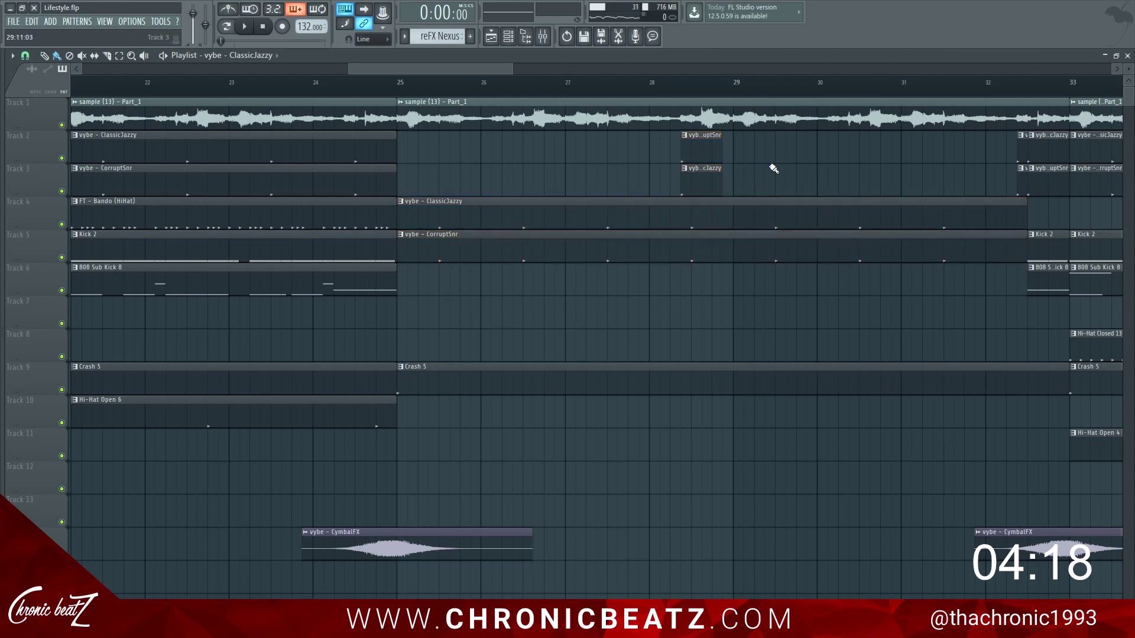
{"action": "left_click", "coordinate": [711, 216], "text": "ctrl"}
{"action": "left_click", "coordinate": [708, 183]}
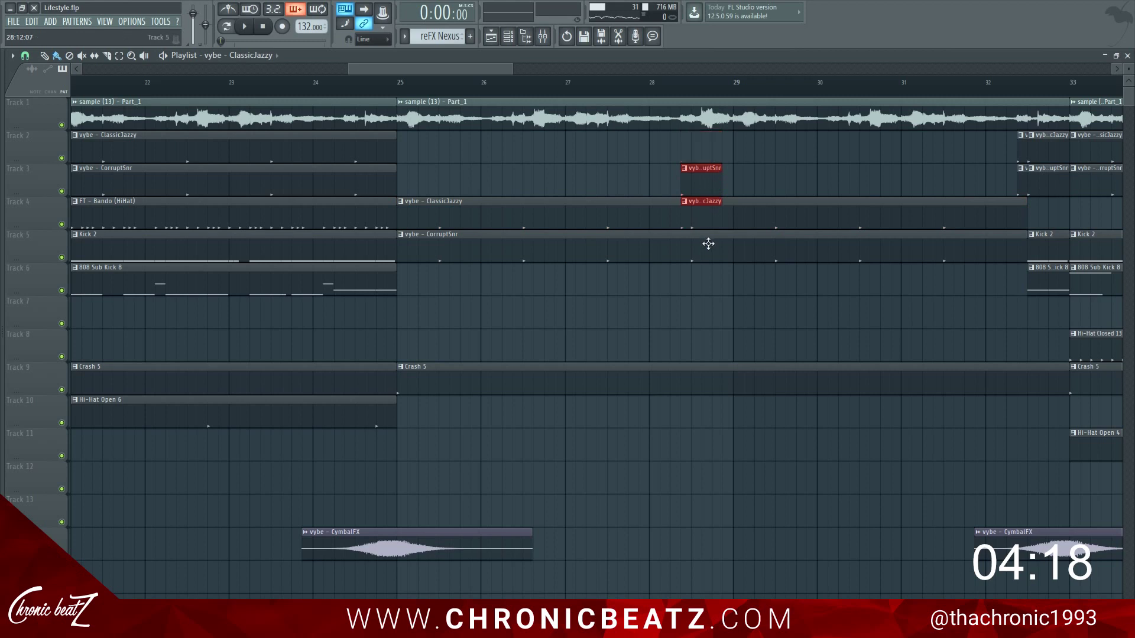
{"action": "left_click_drag", "start_coordinate": [746, 295], "coordinate": [781, 149]}
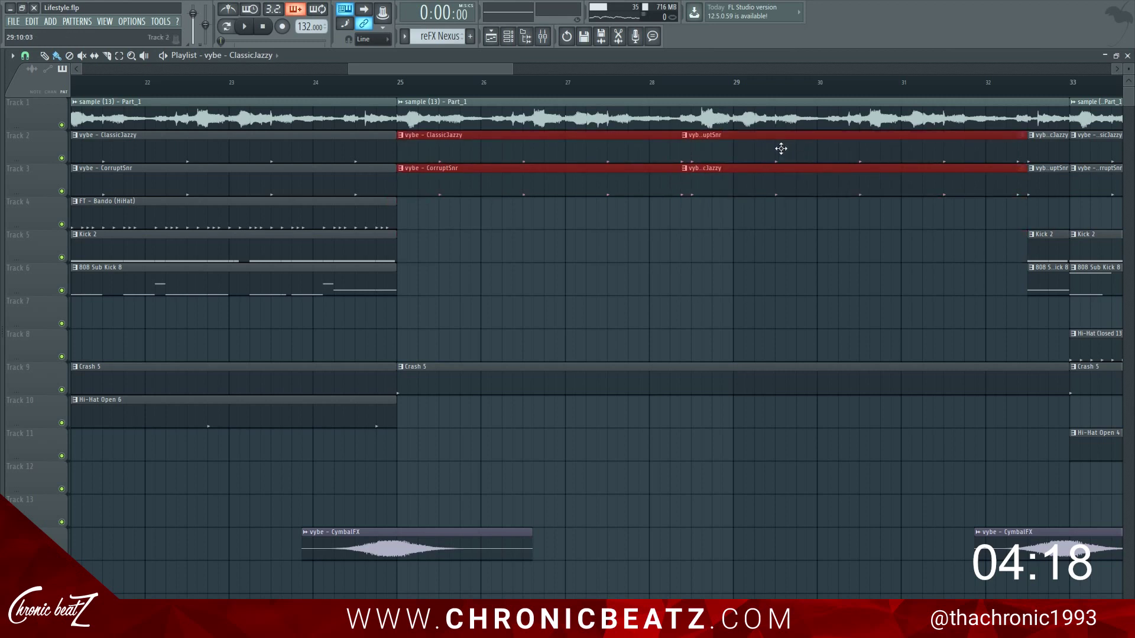
Play from bar 26, listen to the snare fill before bar 29, and examine its clips up close.
{"action": "left_click", "coordinate": [493, 88]}
{"action": "scroll", "coordinate": [494, 93], "scroll_direction": "down", "scroll_amount": 6}
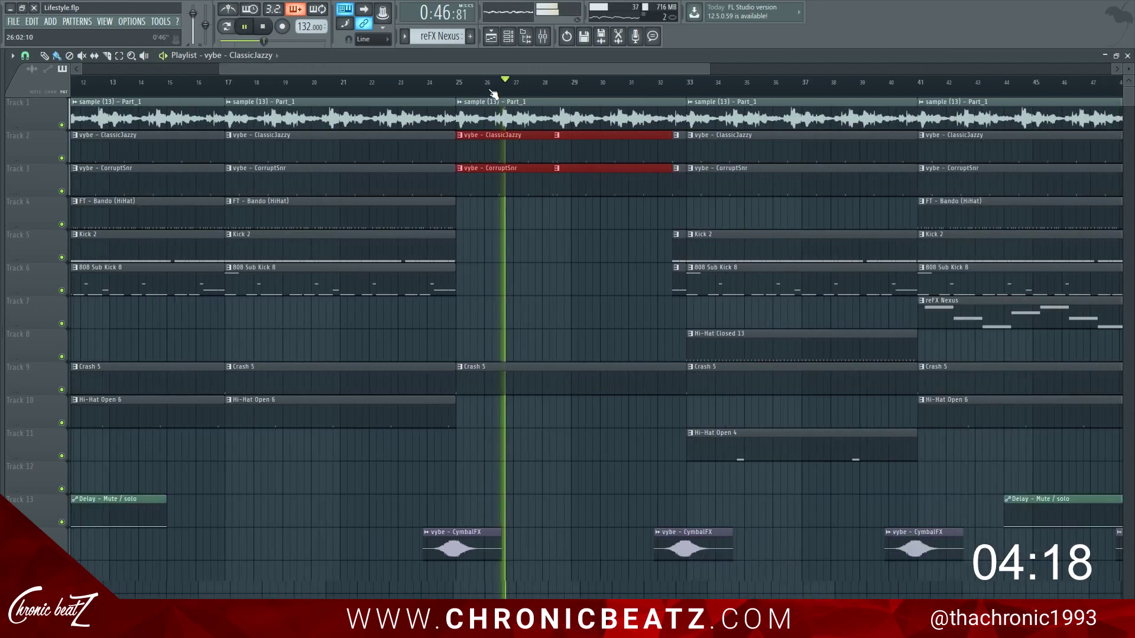
{"action": "left_click", "coordinate": [559, 217]}
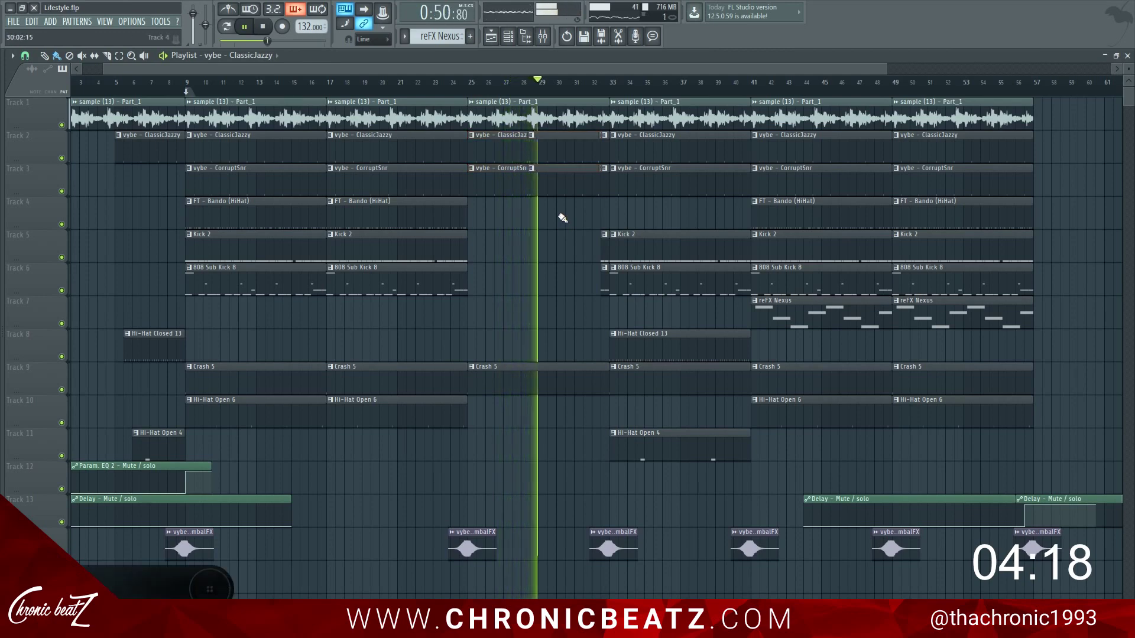
{"action": "key", "text": "space"}
{"action": "scroll", "coordinate": [537, 89], "scroll_direction": "up", "scroll_amount": 8}
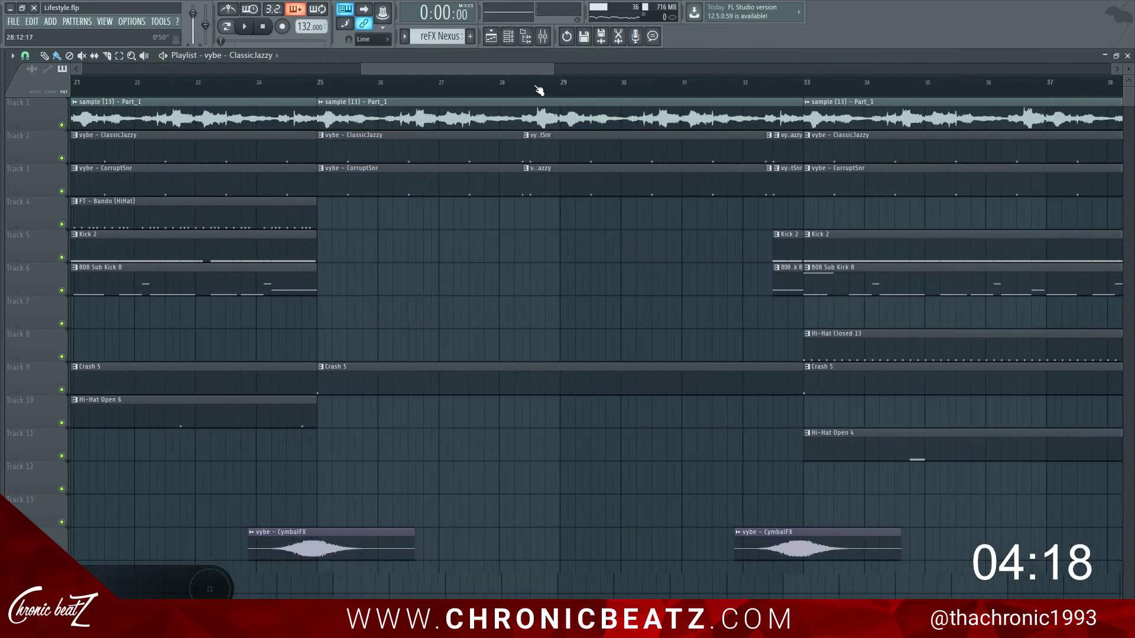
Move the short vybe - CorruptSnr and vybe - ClassicJazzy fill clips before bar 29 to Tracks 4 and 5, and play from bar 28.
{"action": "scroll", "coordinate": [537, 88], "scroll_direction": "up", "scroll_amount": 3}
{"action": "left_click", "coordinate": [603, 190]}
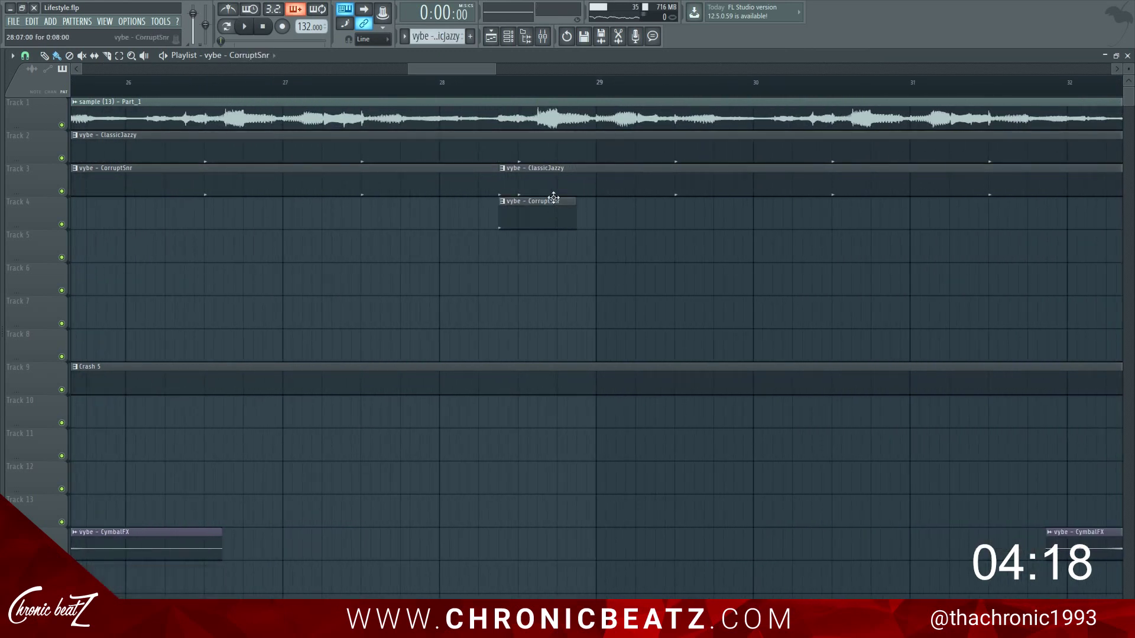
{"action": "left_click", "coordinate": [476, 87]}
{"action": "key", "text": "space"}
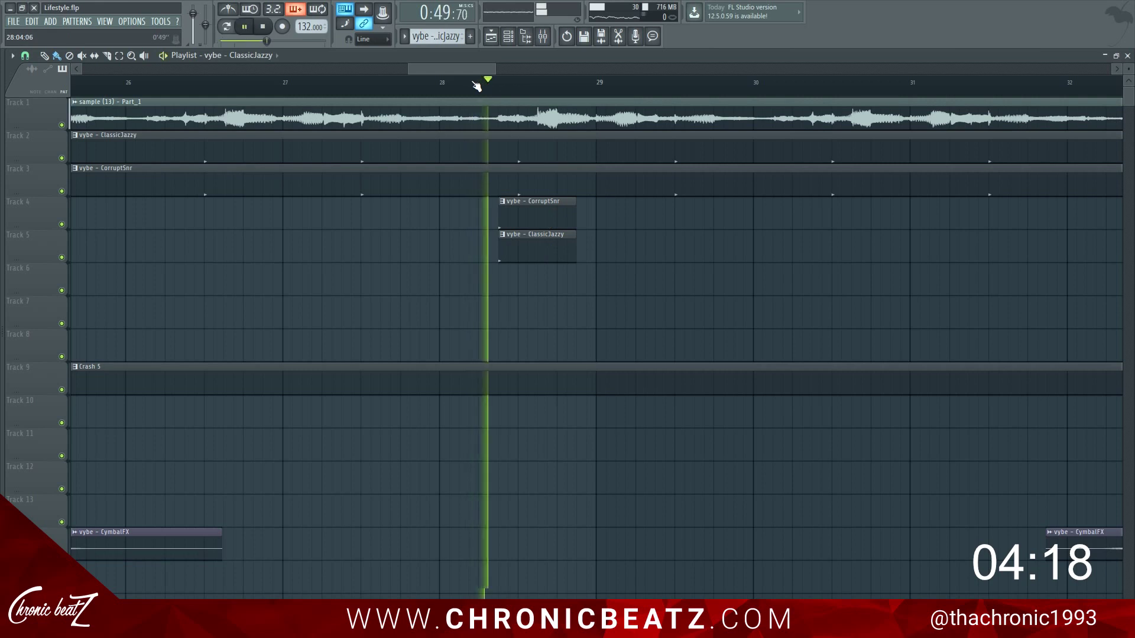
{"action": "scroll", "coordinate": [476, 86], "scroll_direction": "down", "scroll_amount": 3}
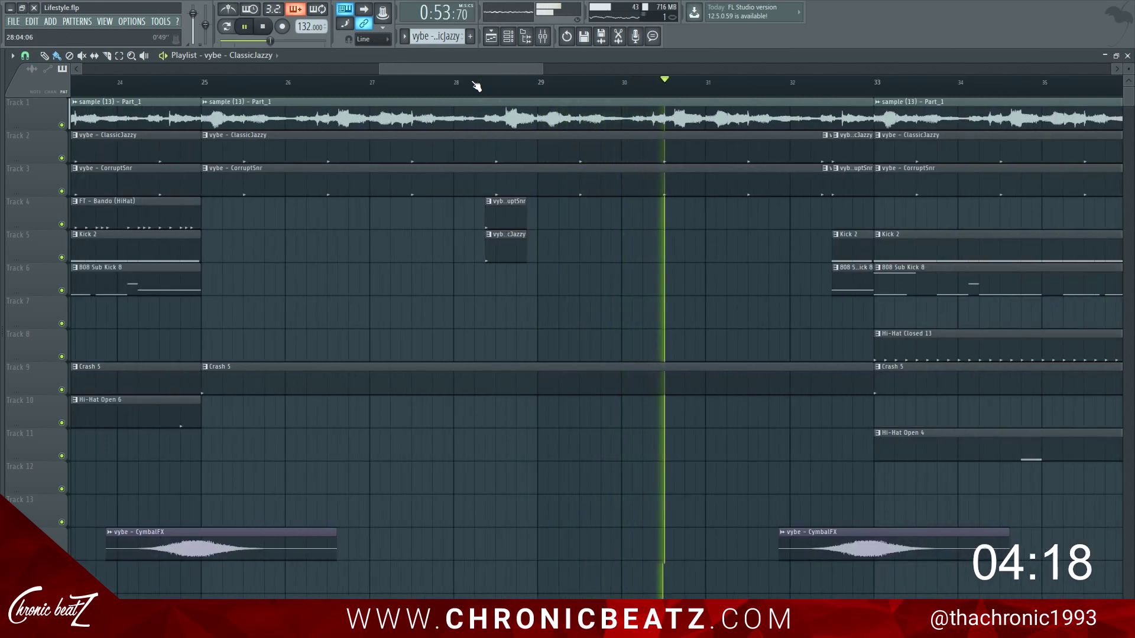
Delete both short fill clips before bar 29 from Tracks 4 and 5, and play the section from just before bar 28.
{"action": "right_click", "coordinate": [504, 251]}
{"action": "right_click", "coordinate": [506, 214]}
{"action": "left_click", "coordinate": [445, 76]}
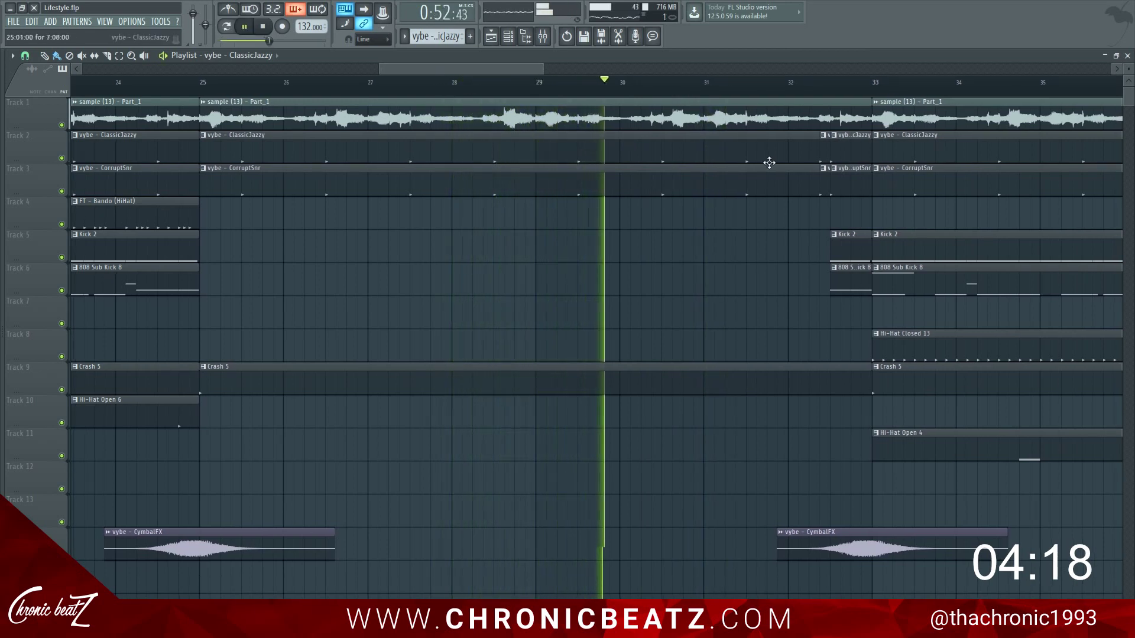
{"action": "key", "text": "space"}
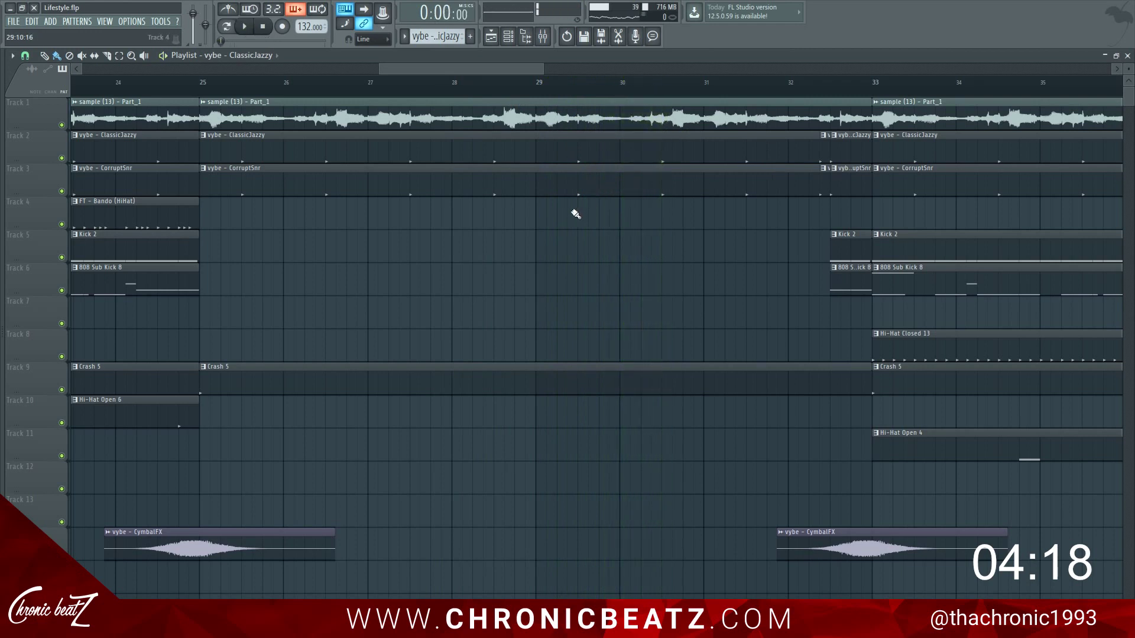
Rebuild the snare fill before bar 29 on Tracks 2 and 3 with short clips between split long clips, and play it.
{"action": "key", "text": "ctrl+z"}
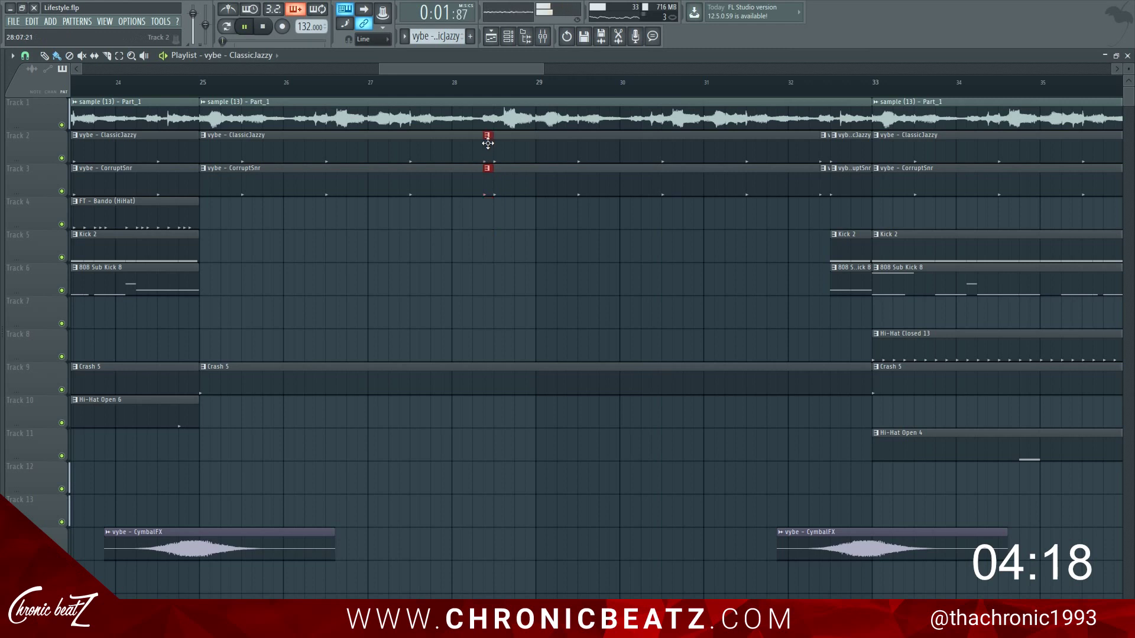
{"action": "key", "text": "space"}
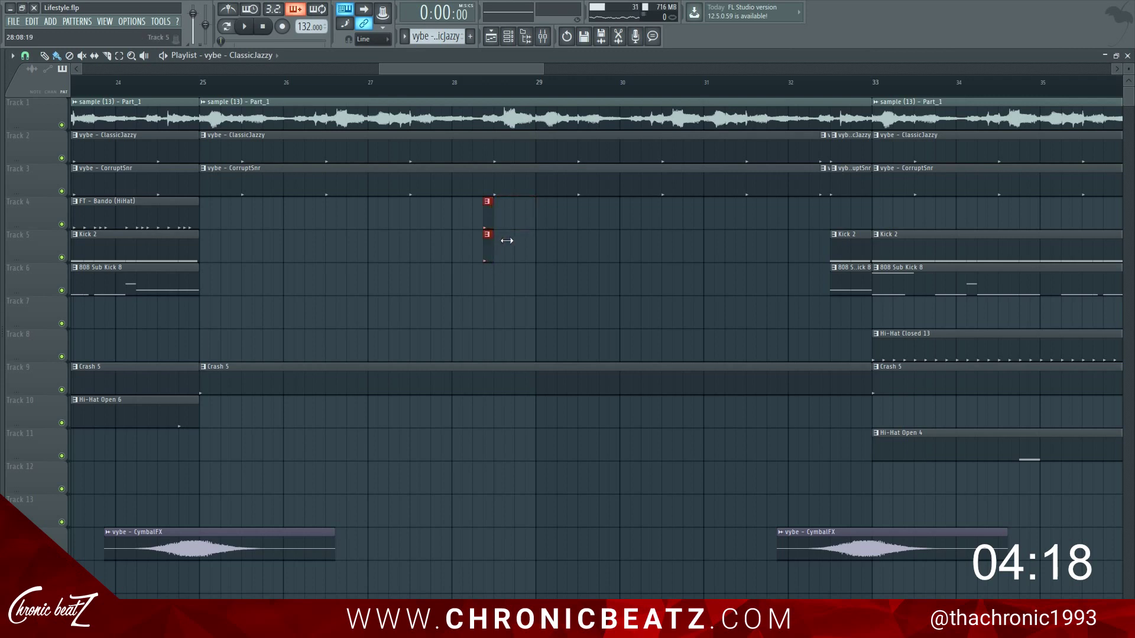
{"action": "left_click_drag", "start_coordinate": [506, 241], "coordinate": [542, 242]}
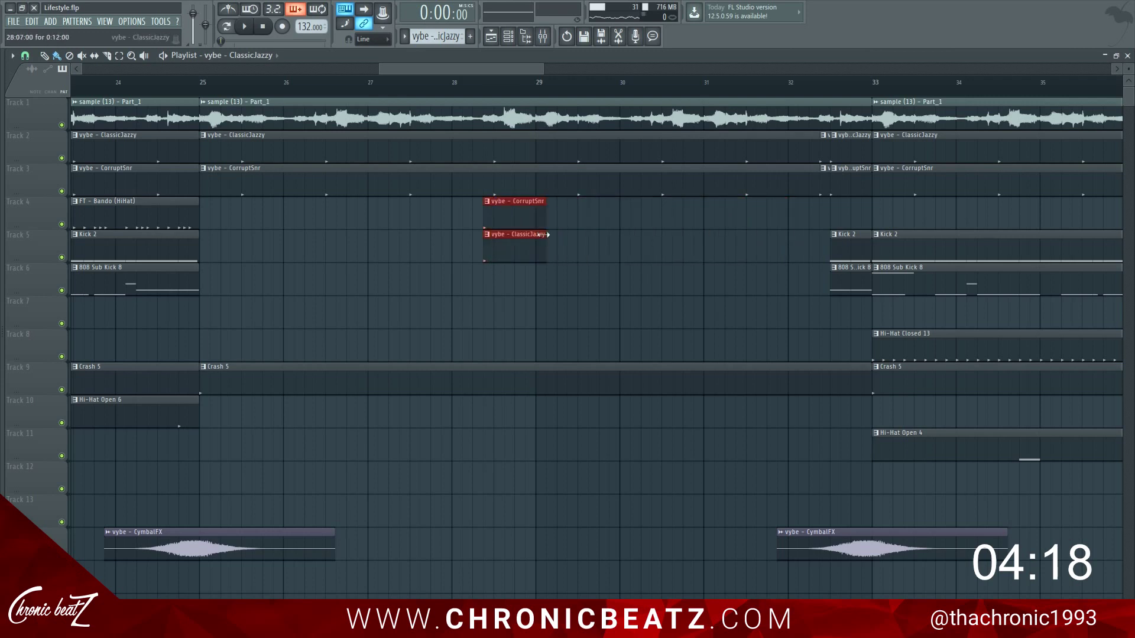
{"action": "right_click", "coordinate": [487, 220]}
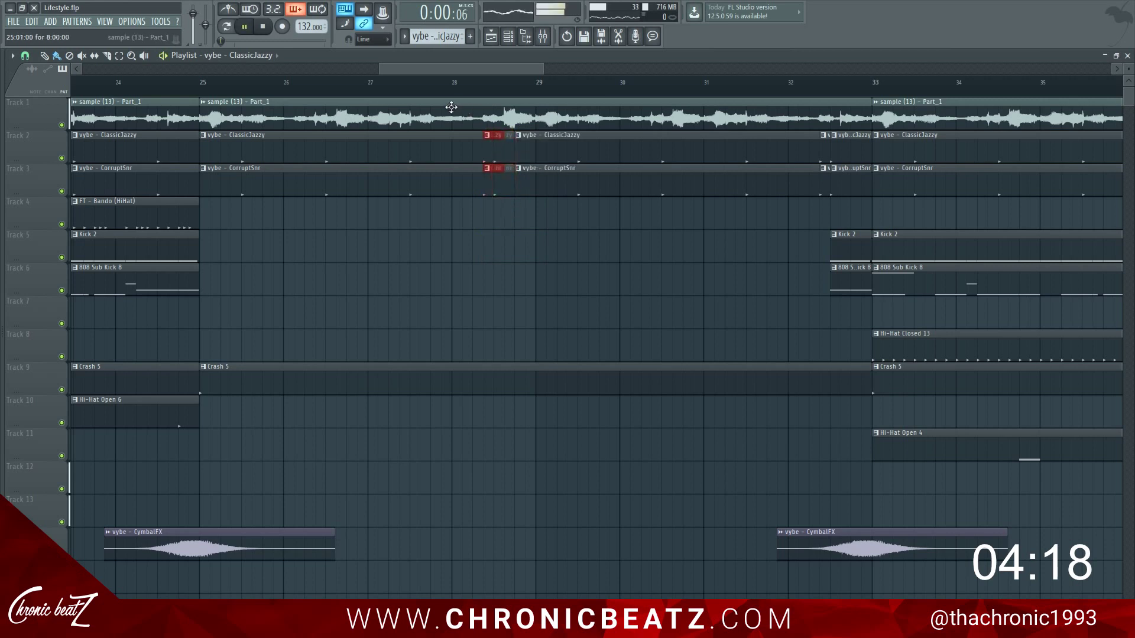
{"action": "left_click", "coordinate": [433, 83]}
{"action": "left_click", "coordinate": [578, 249], "text": "ctrl"}
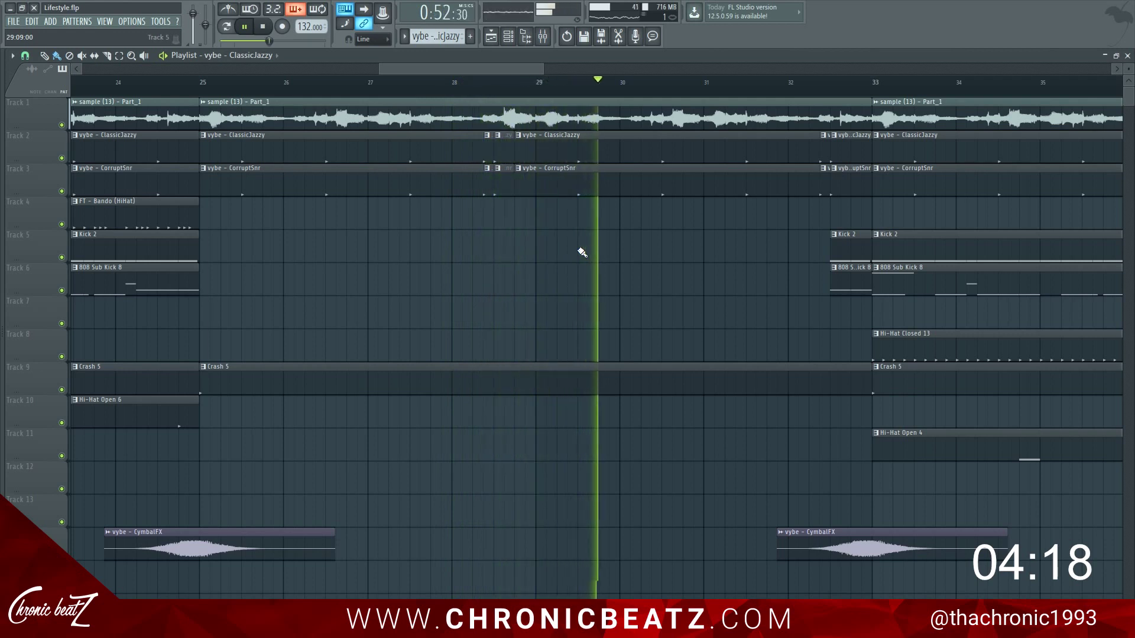
Save the project and stop playback after listening through to bar 41.
{"action": "scroll", "coordinate": [580, 101], "scroll_direction": "down", "scroll_amount": 3}
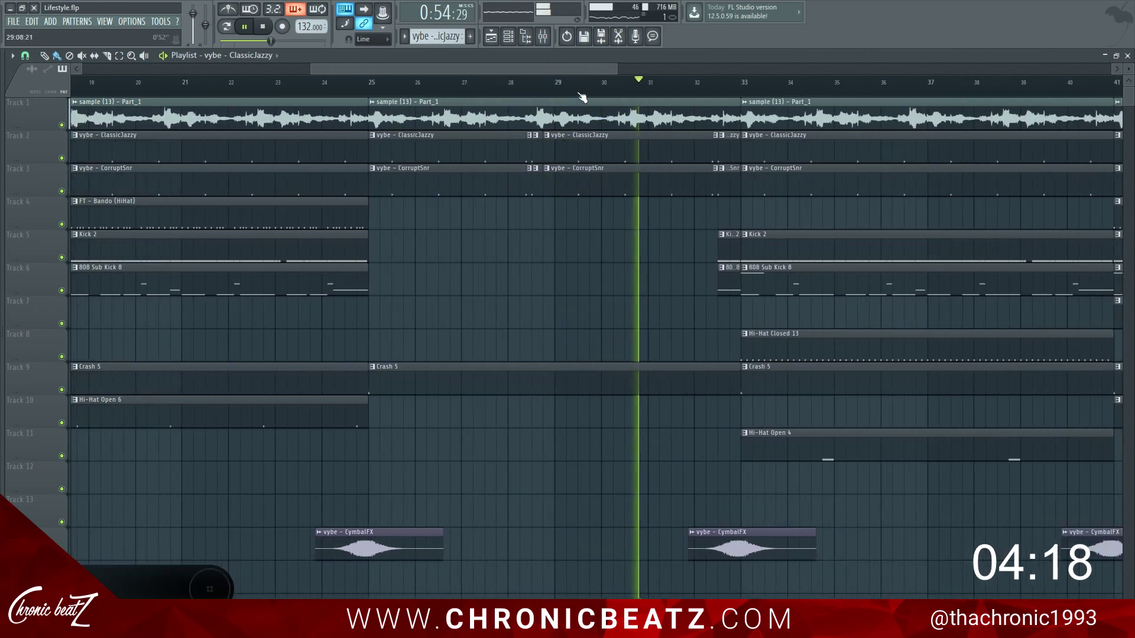
{"action": "scroll", "coordinate": [585, 99], "scroll_direction": "down", "scroll_amount": 5}
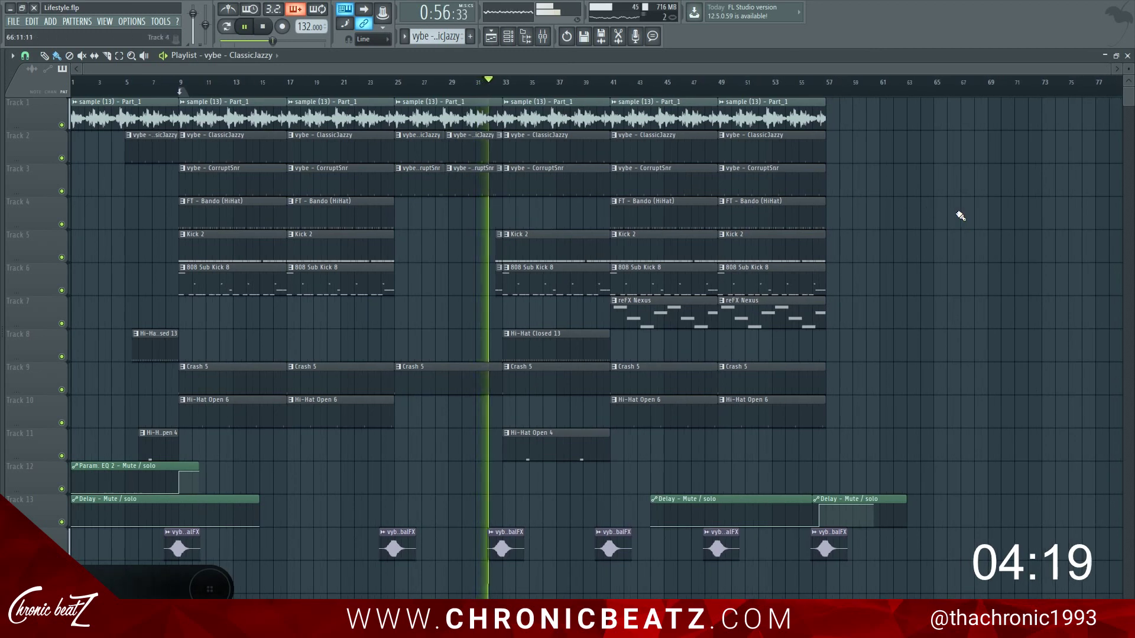
{"action": "key", "text": "ctrl+s"}
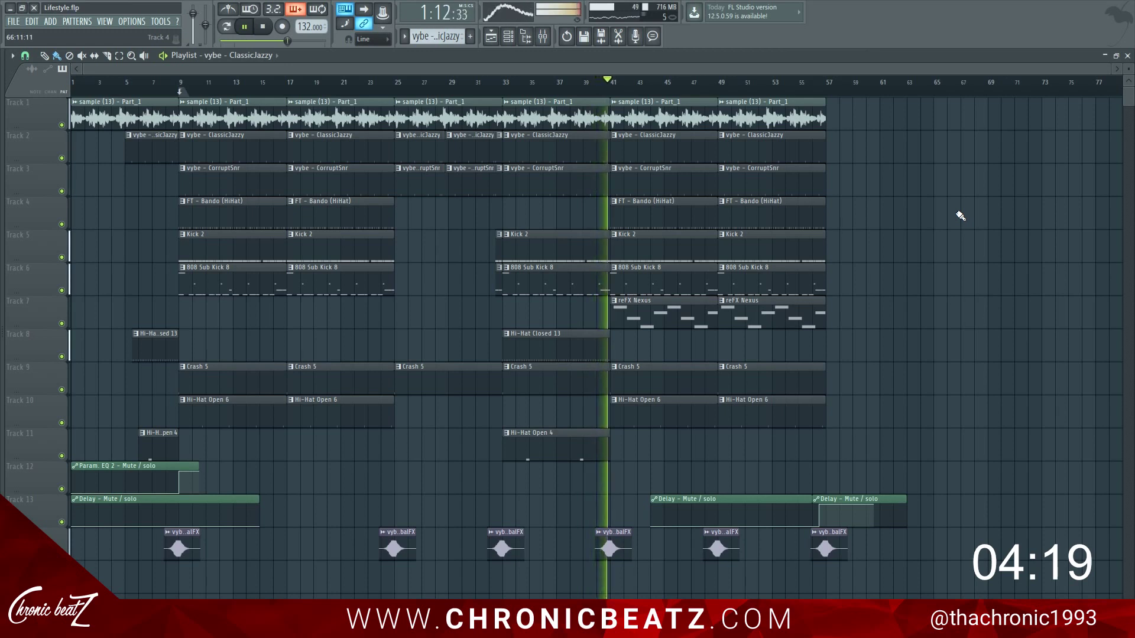
{"action": "key", "text": "space"}
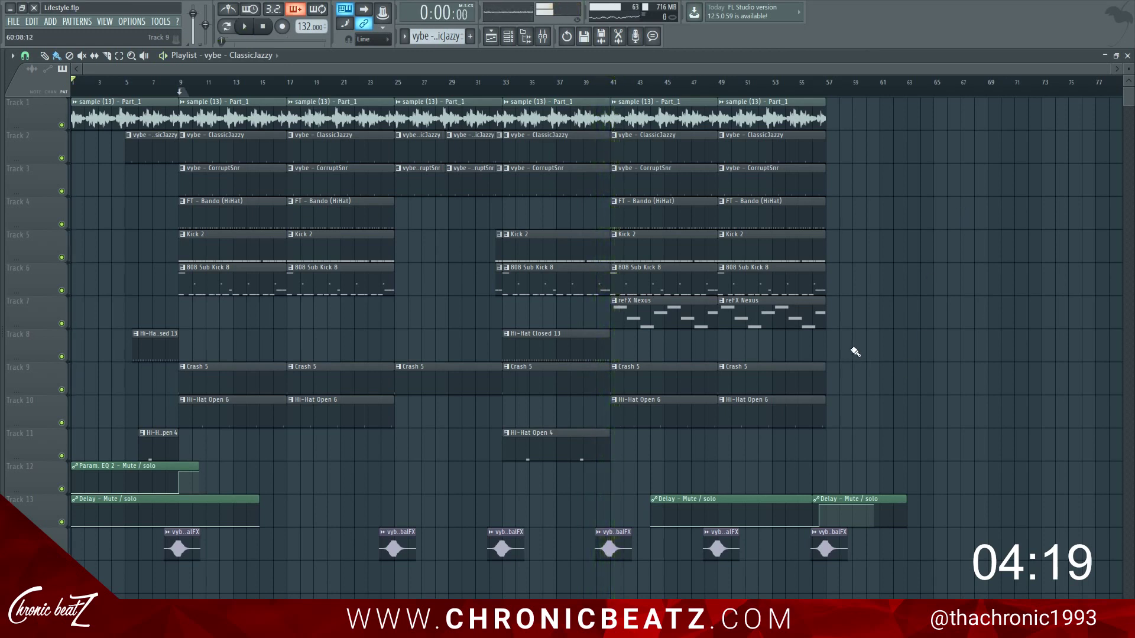
Move both reFX Nexus clips to start at bar 57 and duplicate the sample and drum clips of bars 41–56 across bars 57–72.
{"action": "left_click_drag", "start_coordinate": [667, 309], "coordinate": [988, 312]}
{"action": "key", "text": "space"}
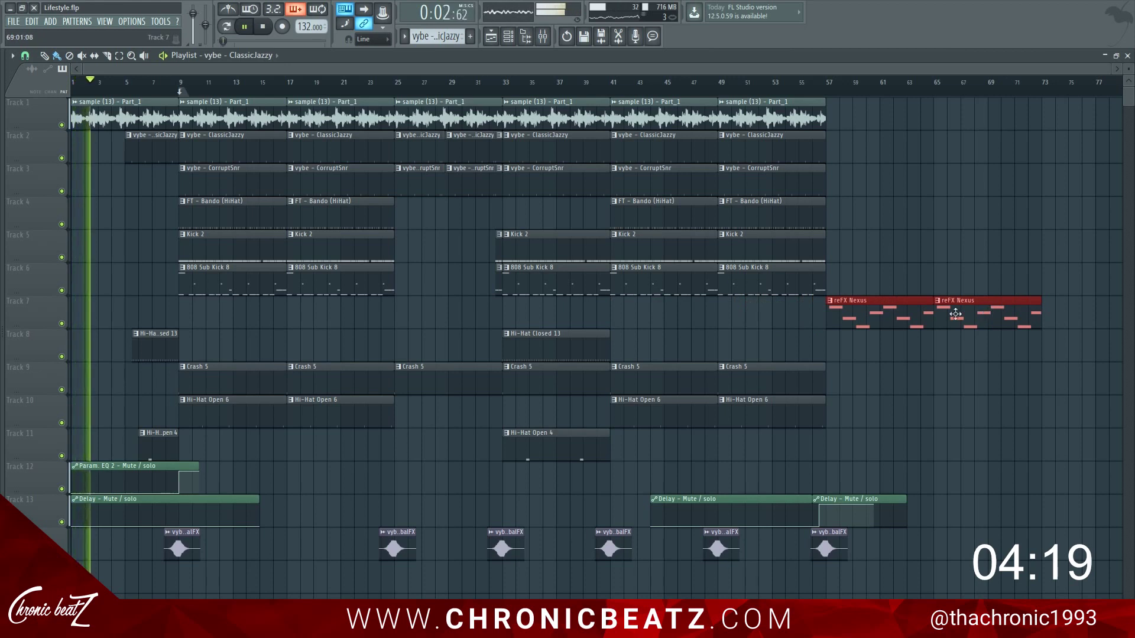
{"action": "left_click_drag", "start_coordinate": [834, 482], "coordinate": [771, 500]}
{"action": "left_click_drag", "start_coordinate": [822, 498], "coordinate": [969, 494]}
{"action": "left_click_drag", "start_coordinate": [217, 459], "coordinate": [978, 112]}
Move the two ending Delay - Mute / solo clips 16 bars on and copy the last vybe - CymbalFX clip to the end at bar 73.
{"action": "left_click_drag", "start_coordinate": [916, 506], "coordinate": [1085, 498]}
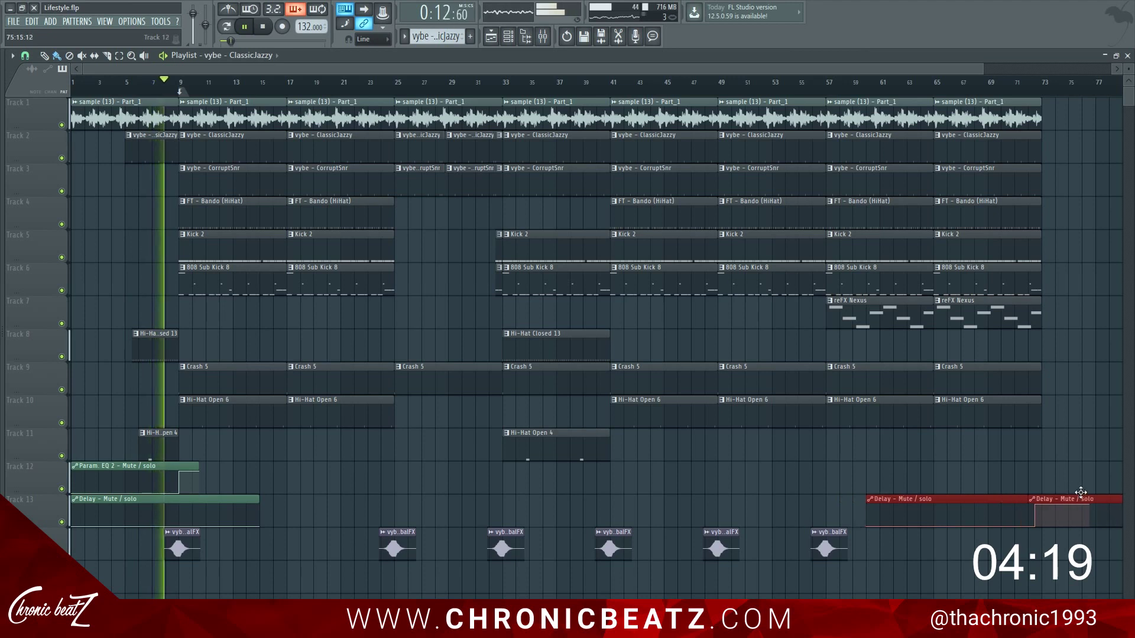
{"action": "left_click", "coordinate": [1064, 451], "text": "ctrl"}
{"action": "scroll", "coordinate": [1000, 94], "scroll_direction": "down", "scroll_amount": 3}
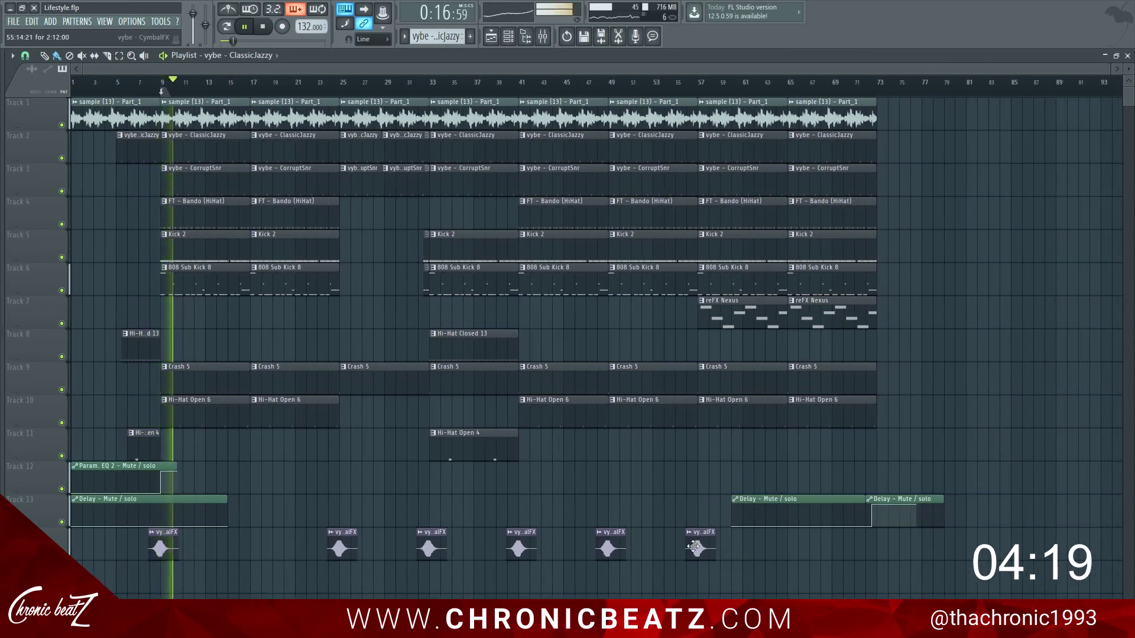
{"action": "left_click_drag", "start_coordinate": [707, 549], "coordinate": [886, 552]}
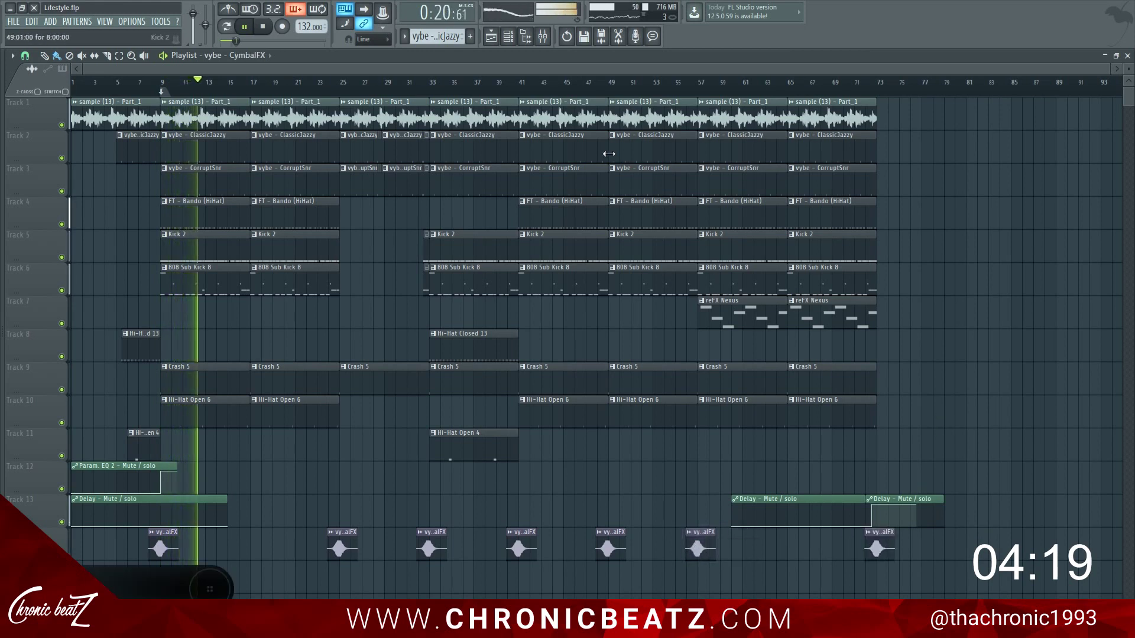
Play the extended arrangement from bar 39, and replay it from bar 56 into the reFX Nexus section.
{"action": "left_click", "coordinate": [538, 93]}
{"action": "left_click", "coordinate": [503, 93]}
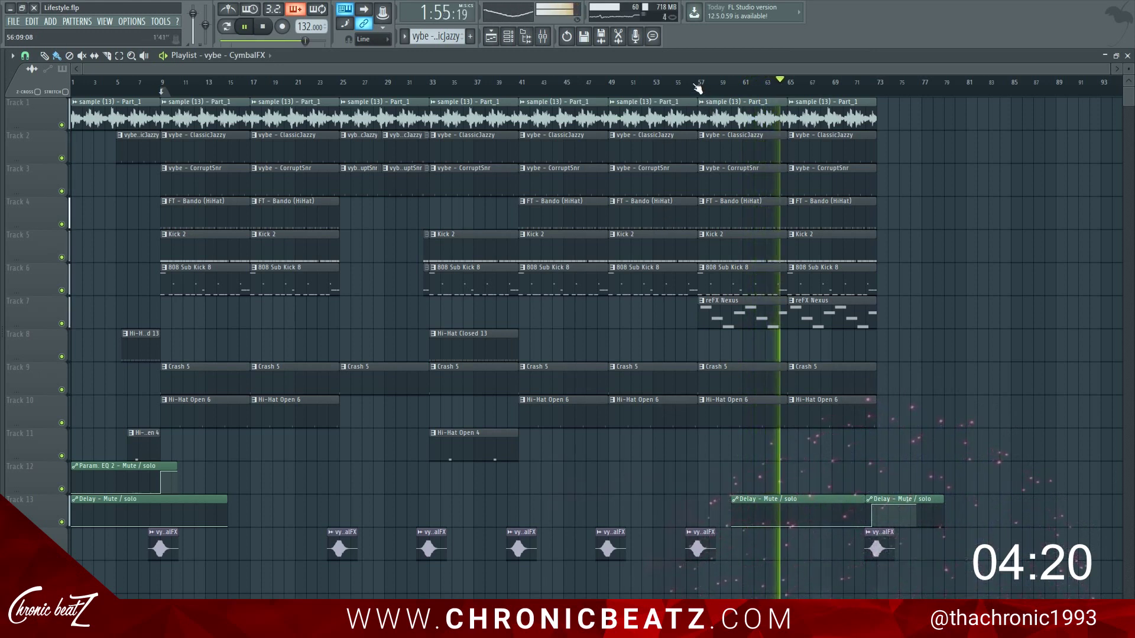
{"action": "left_click_drag", "start_coordinate": [697, 89], "coordinate": [692, 88]}
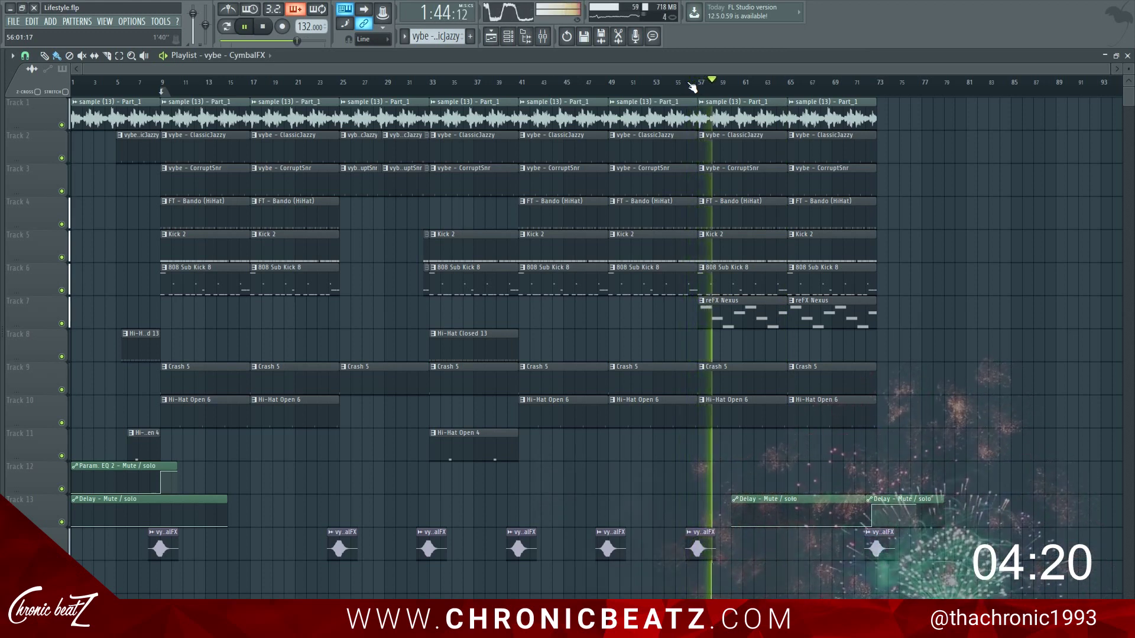
Raise the Low Sub 808 mixer level, lower reFX Nexus to about -4.2 dB, and play the ending from bar 70.
{"action": "left_click", "coordinate": [543, 37]}
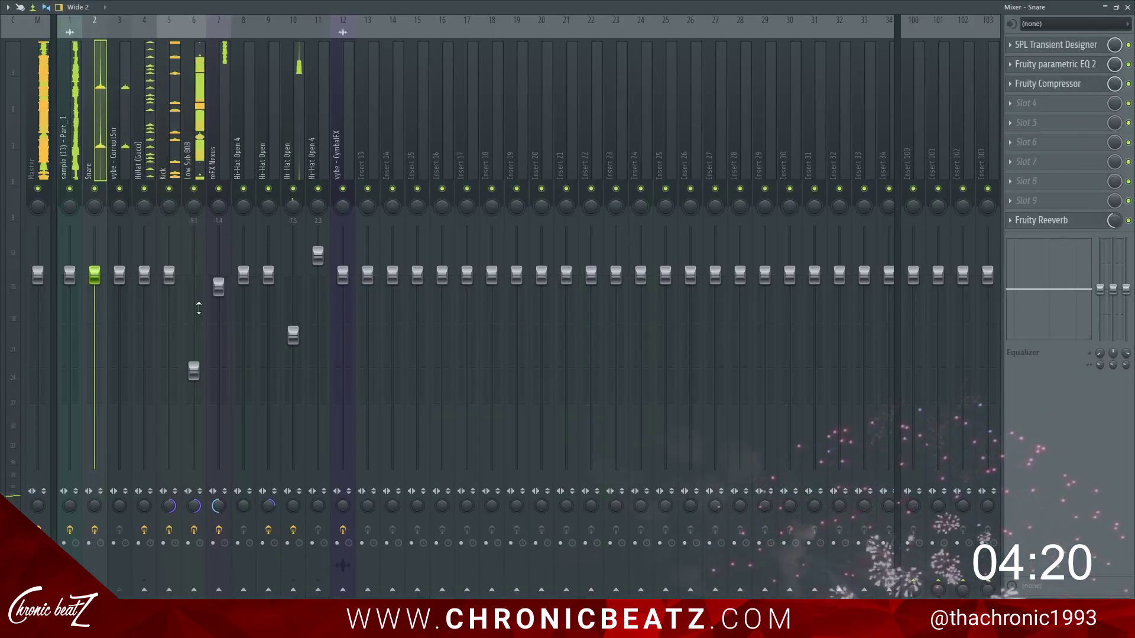
{"action": "left_click_drag", "start_coordinate": [218, 285], "coordinate": [219, 310]}
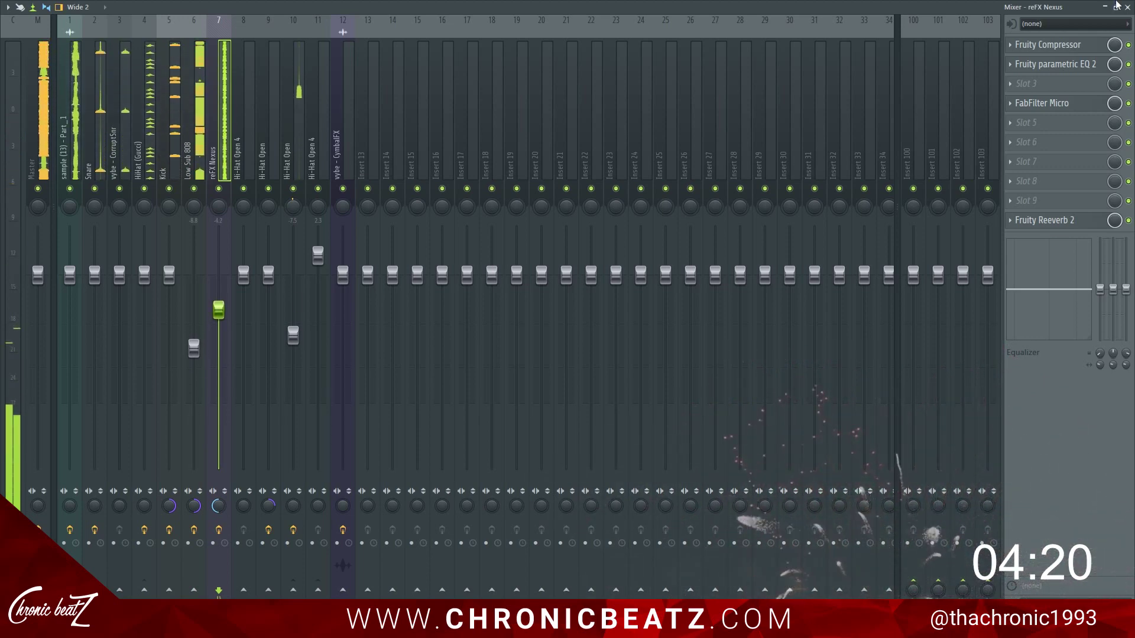
{"action": "key", "text": "F9"}
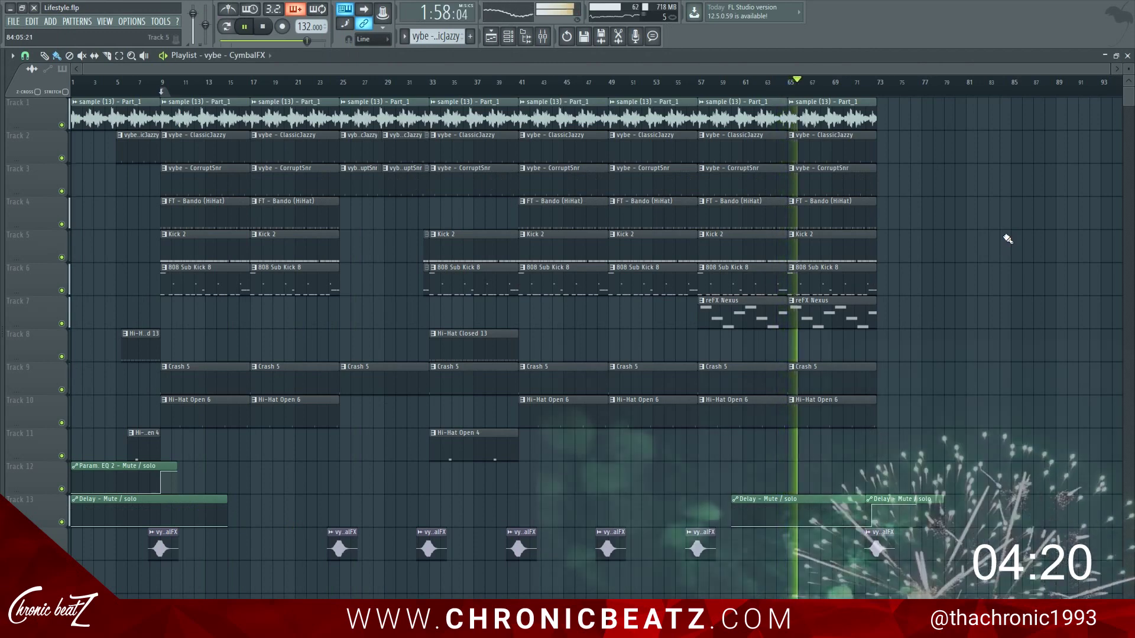
{"action": "left_click", "coordinate": [854, 92]}
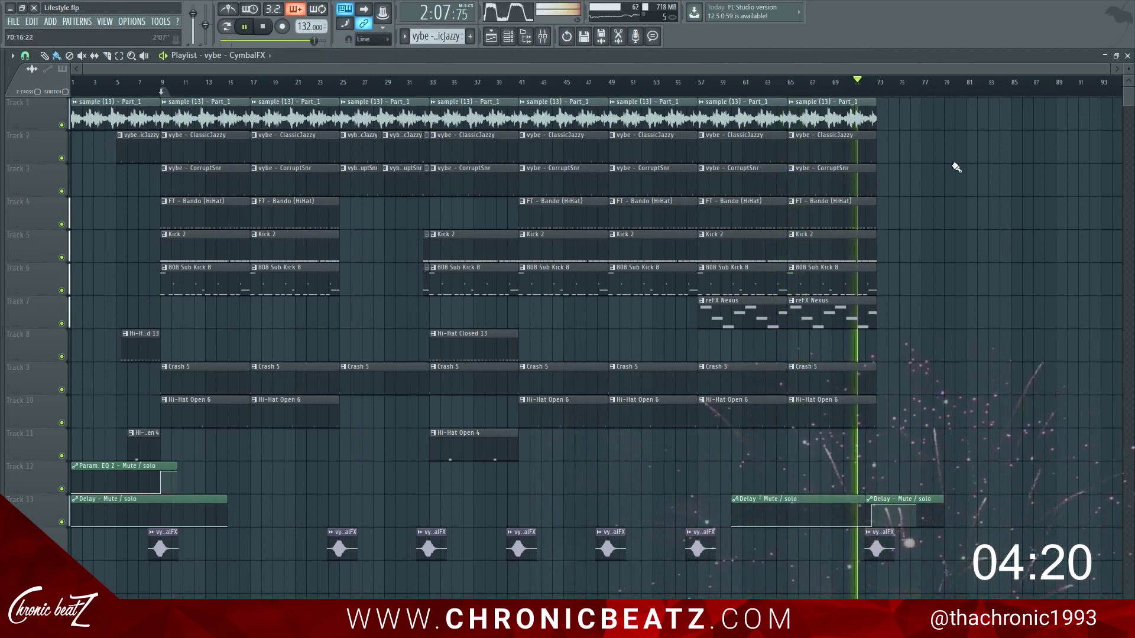